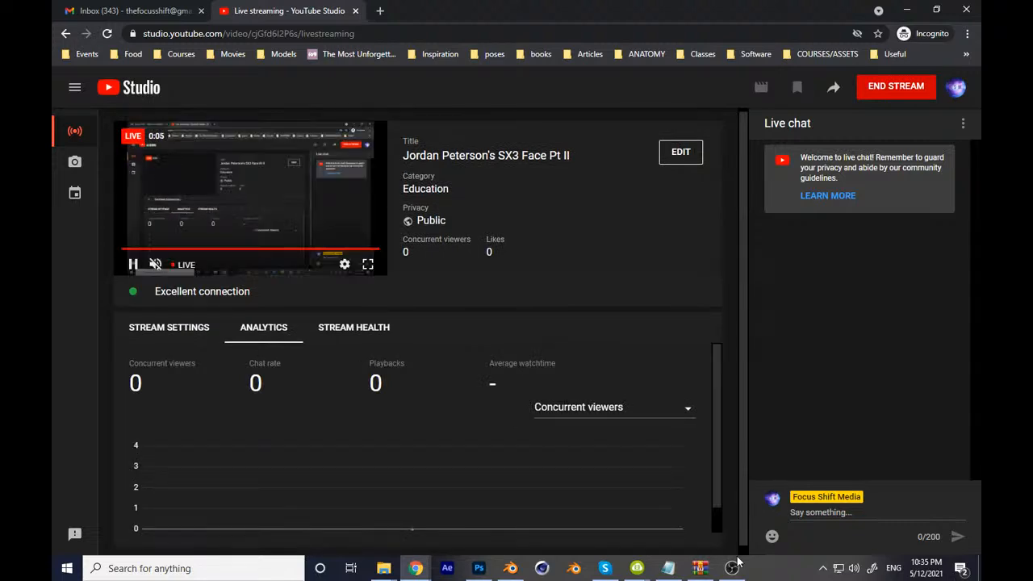
Step: Switch to Blender and save the head sculpt file, checking the live stream page in between
click(510, 569)
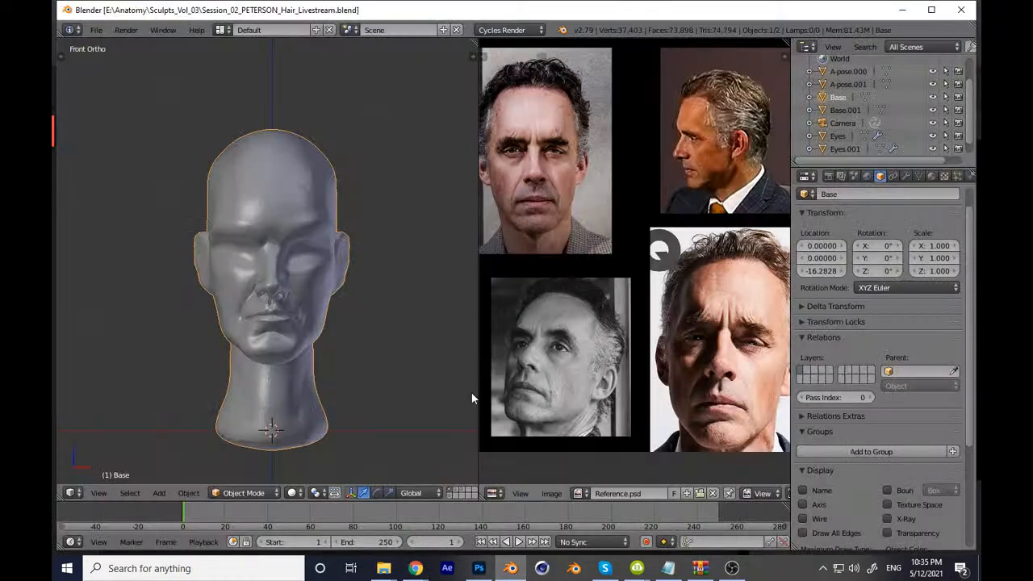
scroll(407, 404, up, 2)
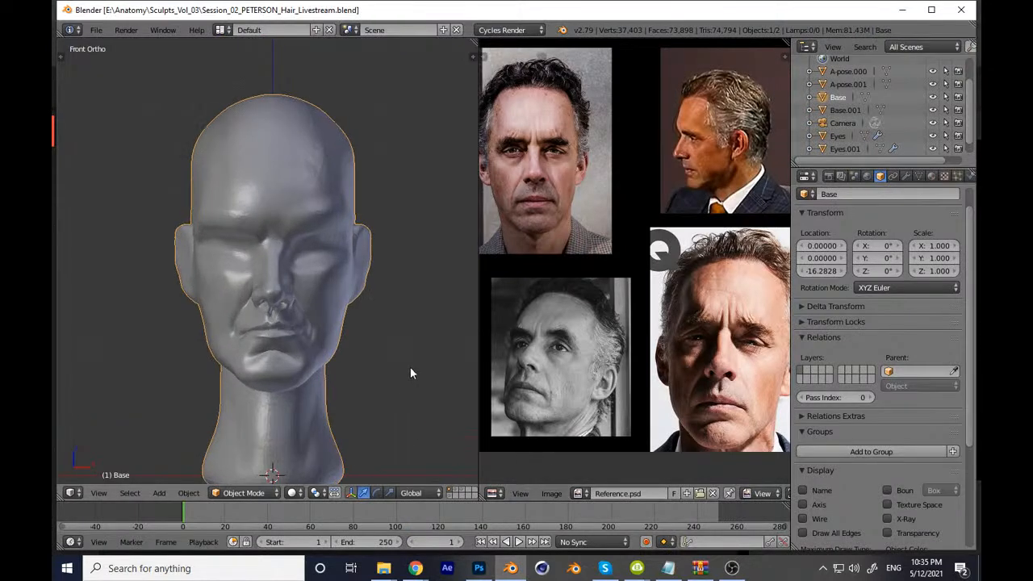
key(ctrl+s)
mouse_move(415, 569)
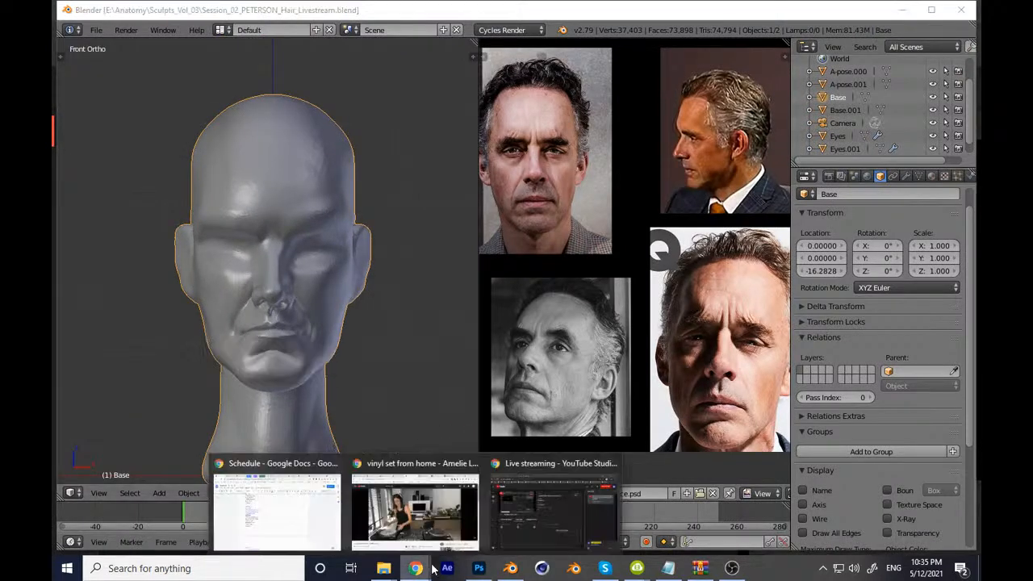
click(528, 507)
click(511, 569)
scroll(396, 296, up, 4)
scroll(412, 373, down, 4)
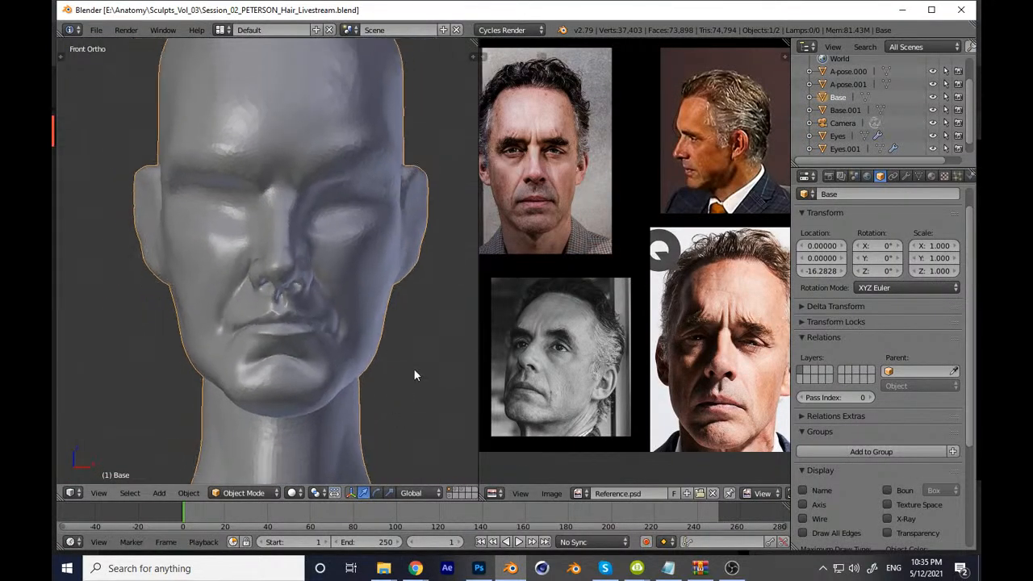
key(ctrl+s)
click(428, 392)
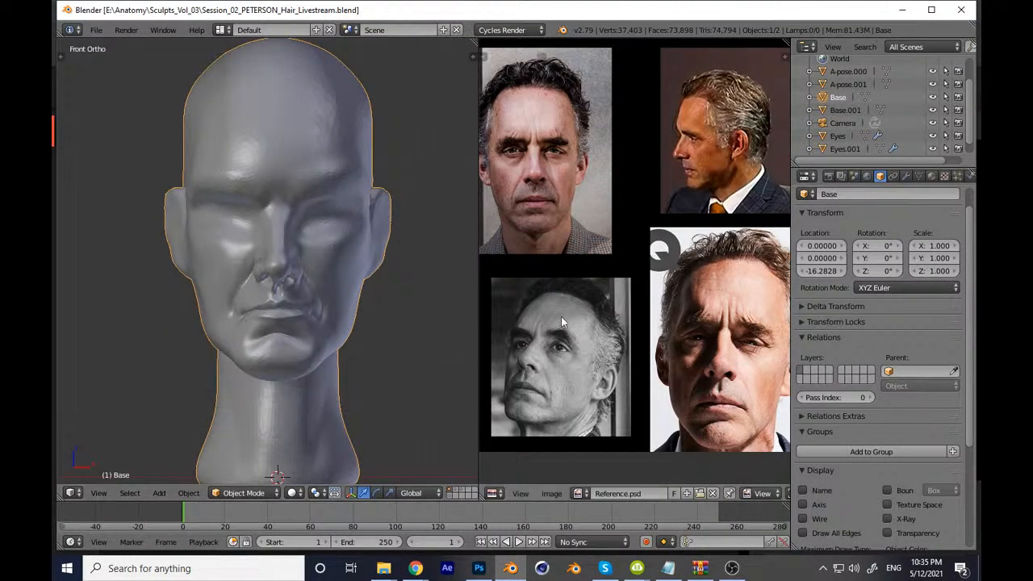
Step: Inspect the bald head sculpt from the side and front beside the reference photos, and save the blend file
shift+scroll(570, 315, up, 3)
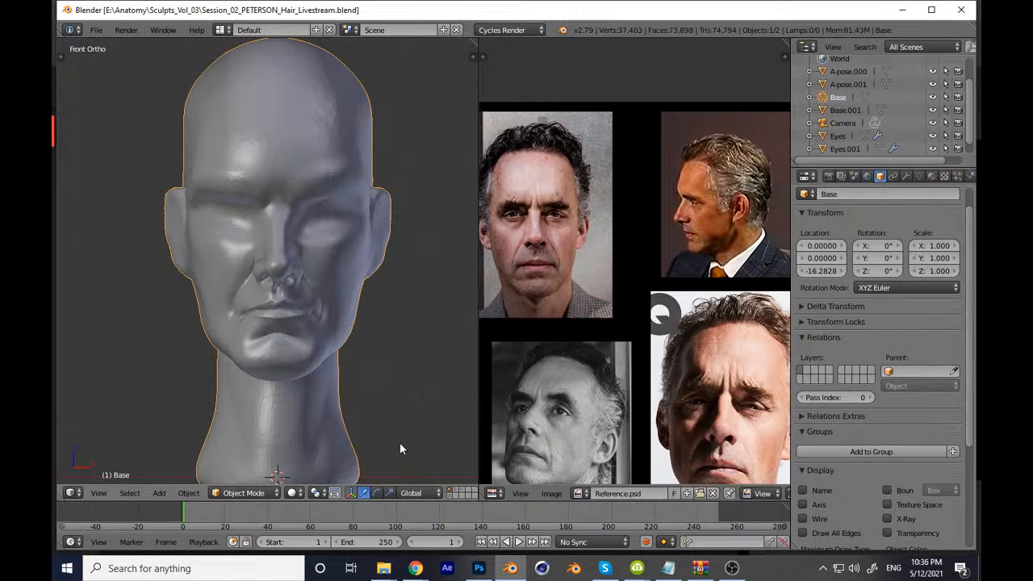
mouse_move(277, 387)
middle_down()
mouse_move(380, 393)
mouse_move(369, 408)
middle_up()
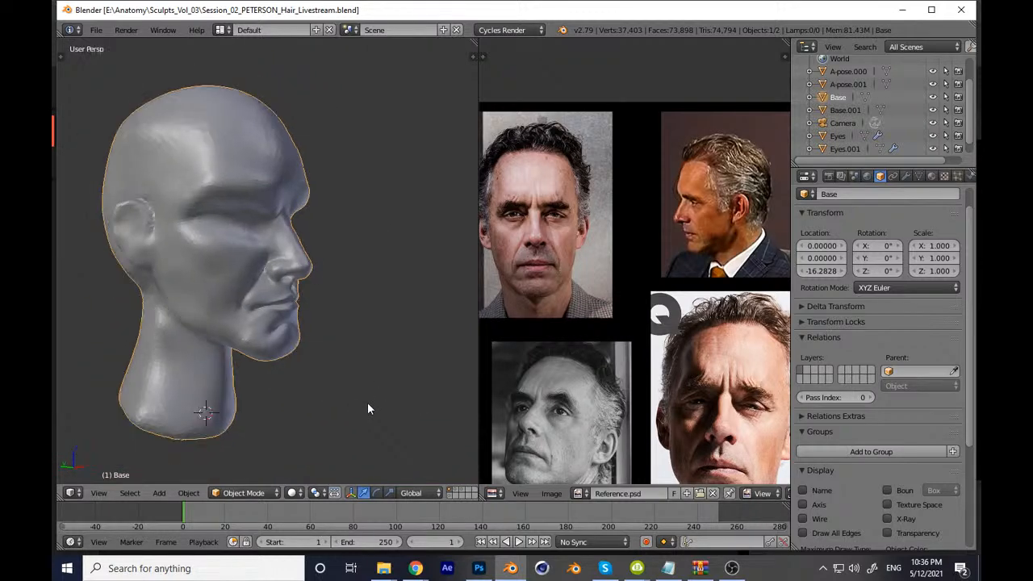
key(KP_1)
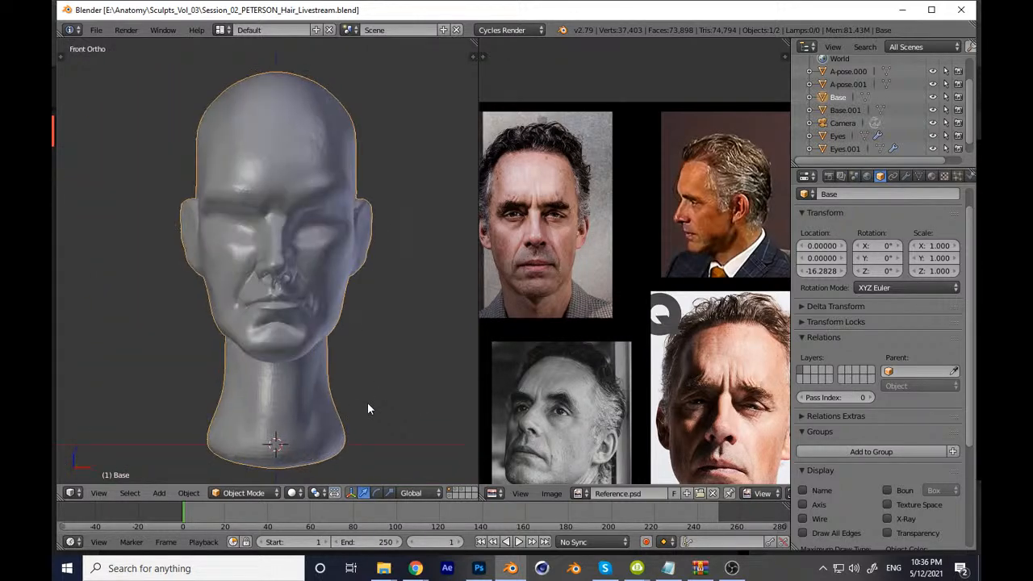
key(ctrl+s)
click(442, 395)
shift+middle_drag(428, 370, 437, 410)
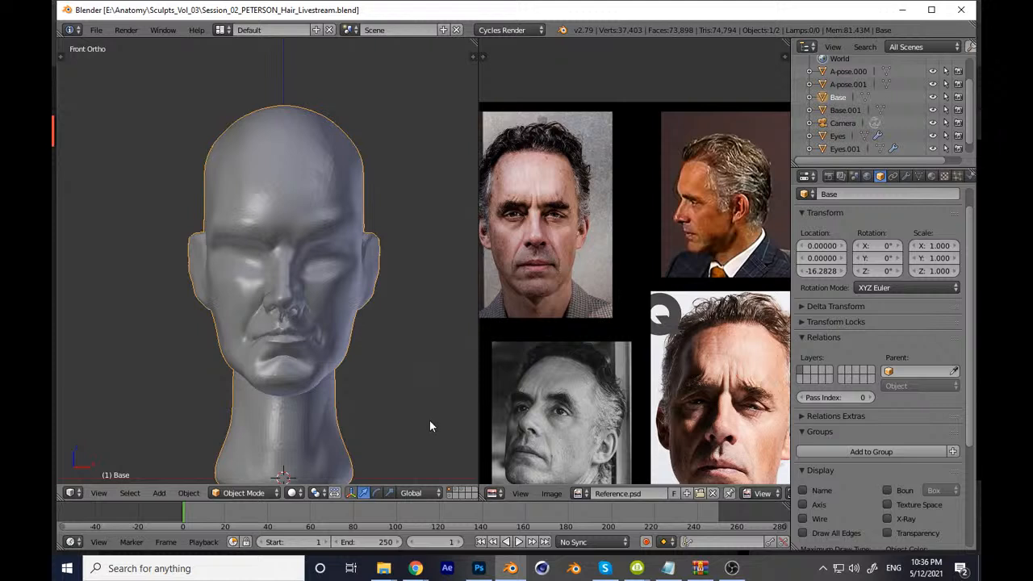
scroll(420, 400, up, 3)
scroll(392, 397, down, 3)
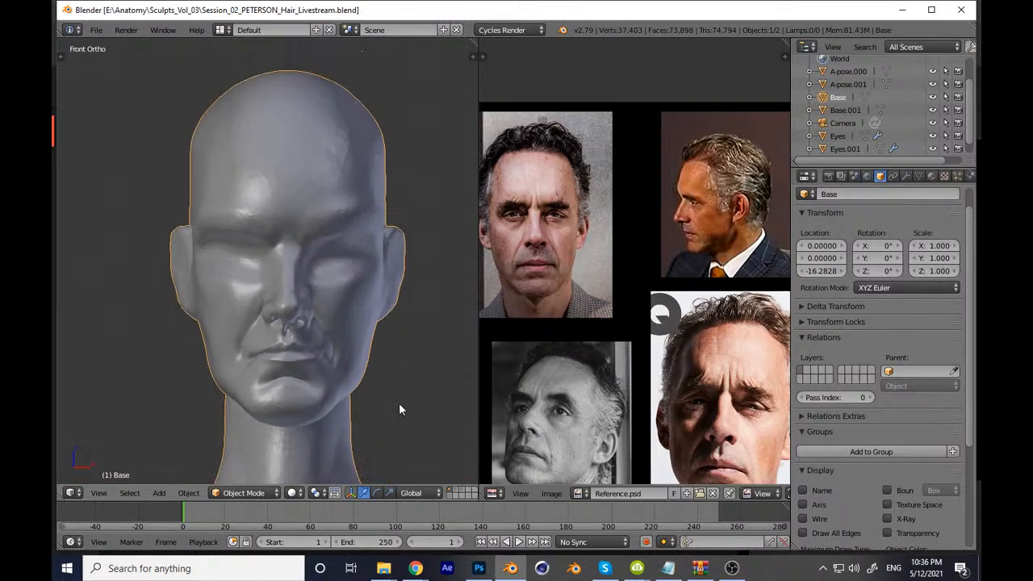
key(ctrl+s)
Step: Select the Eyes.001 object
scroll(383, 416, down, 1)
shift+middle_drag(382, 440, 372, 367)
scroll(375, 370, up, 2)
click(838, 135)
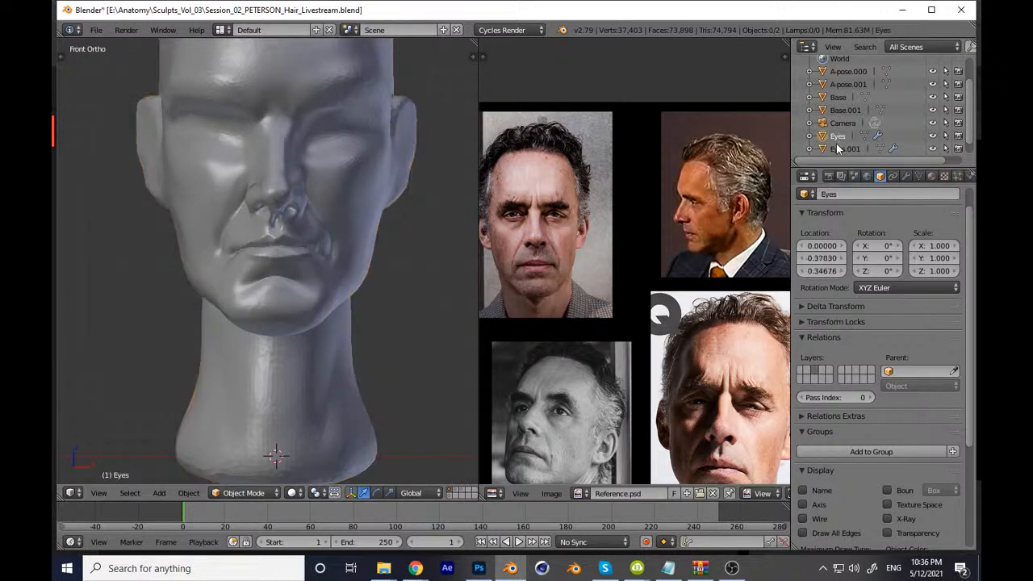
click(867, 149)
Step: Compare the finished head with open eyes on its own layer with the base head, ending on the base head's layer
click(469, 489)
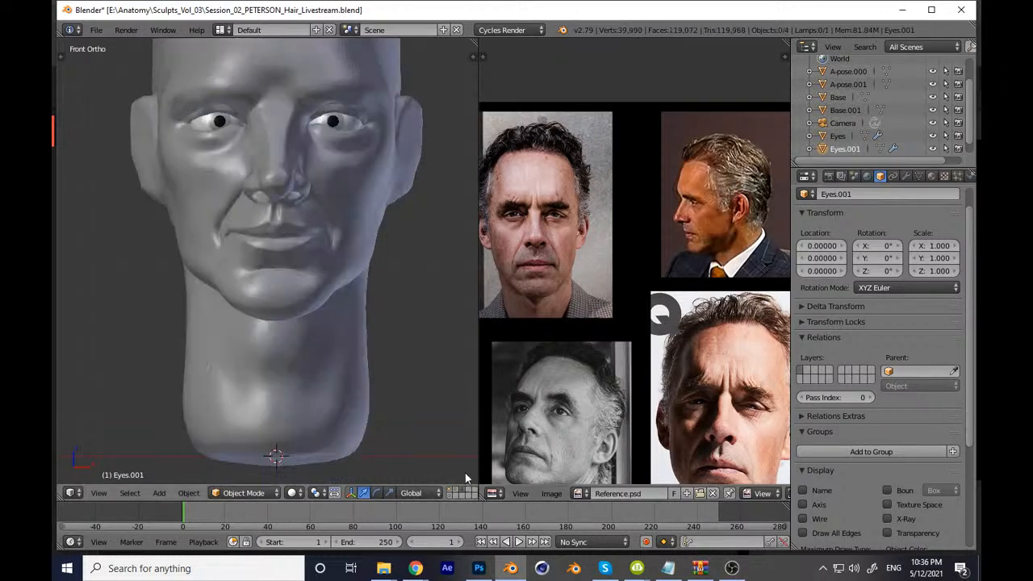
scroll(405, 320, down, 2)
shift+middle_drag(389, 291, 382, 328)
scroll(388, 416, up, 3)
scroll(382, 332, down, 2)
click(458, 491)
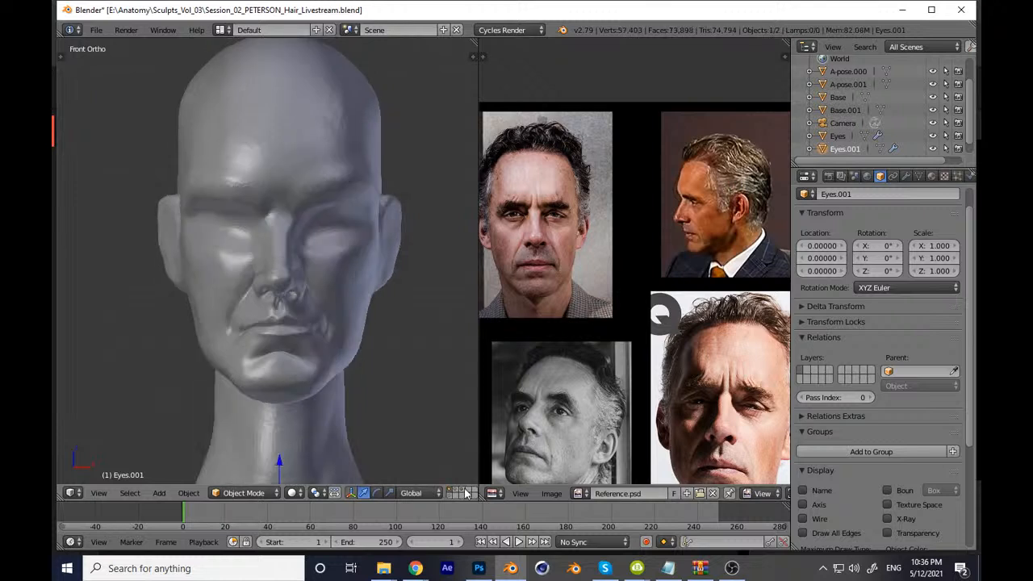
click(466, 490)
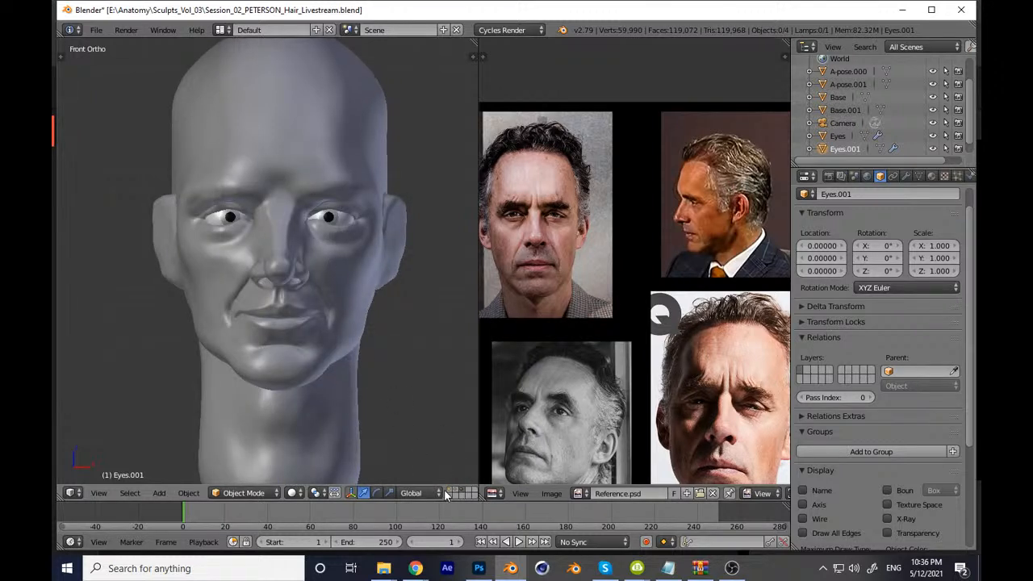
click(453, 491)
Step: Move the Eyes.001 object about 0.444 forward along the global Y axis in the right side view
scroll(410, 360, down, 3)
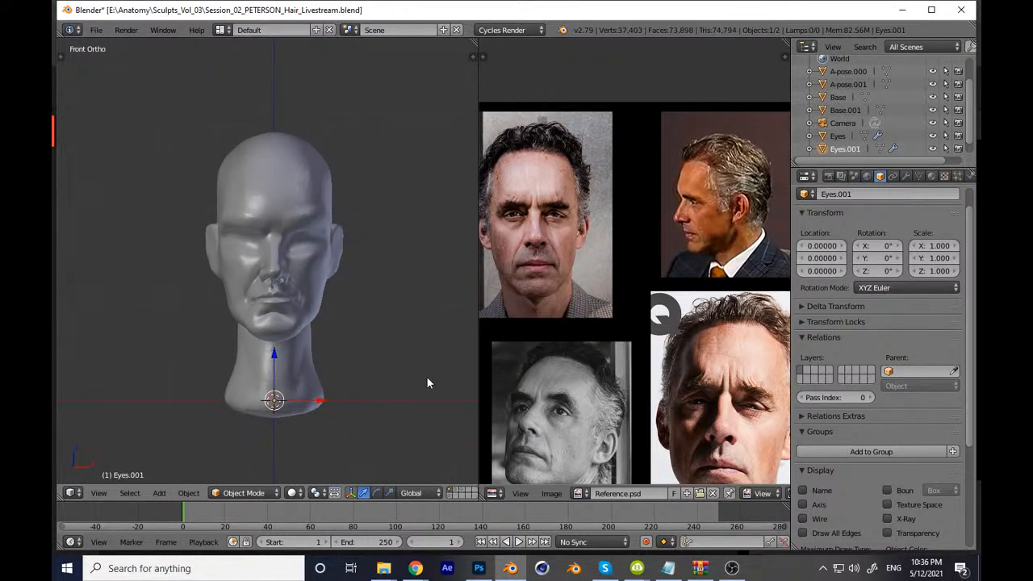
key(KP_3)
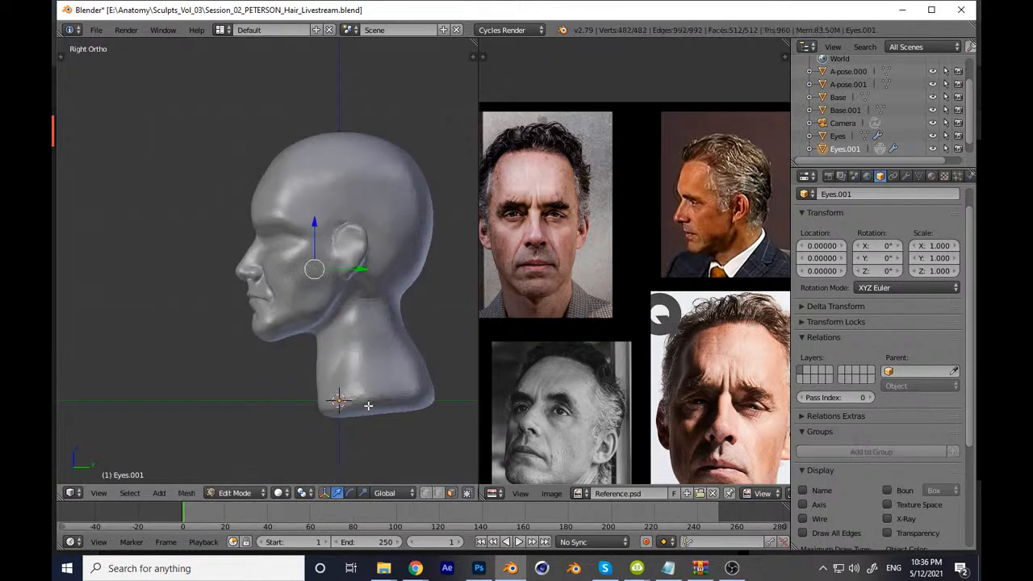
key(Tab)
scroll(382, 345, up, 2)
key(Tab)
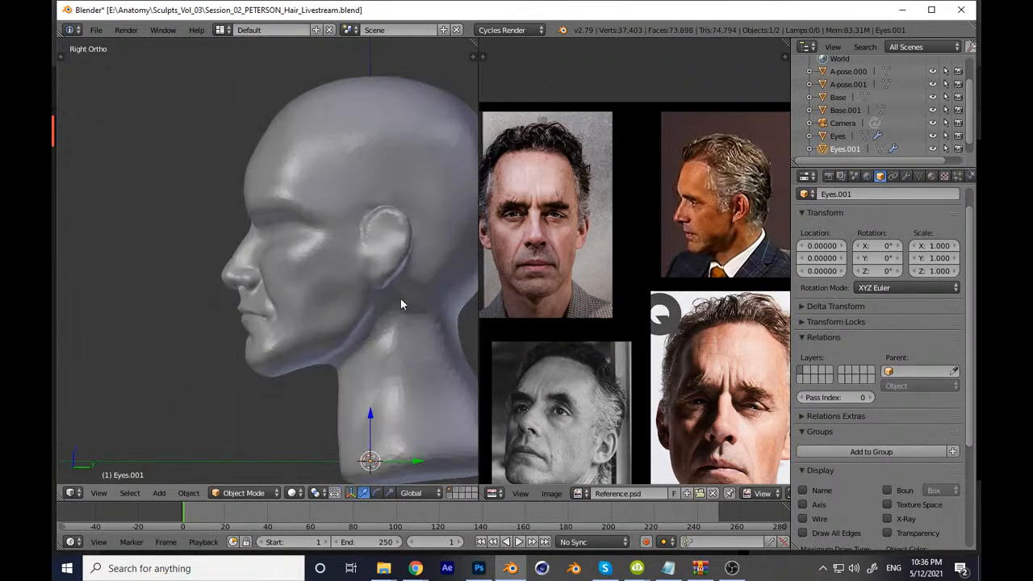
key(g)
key(y)
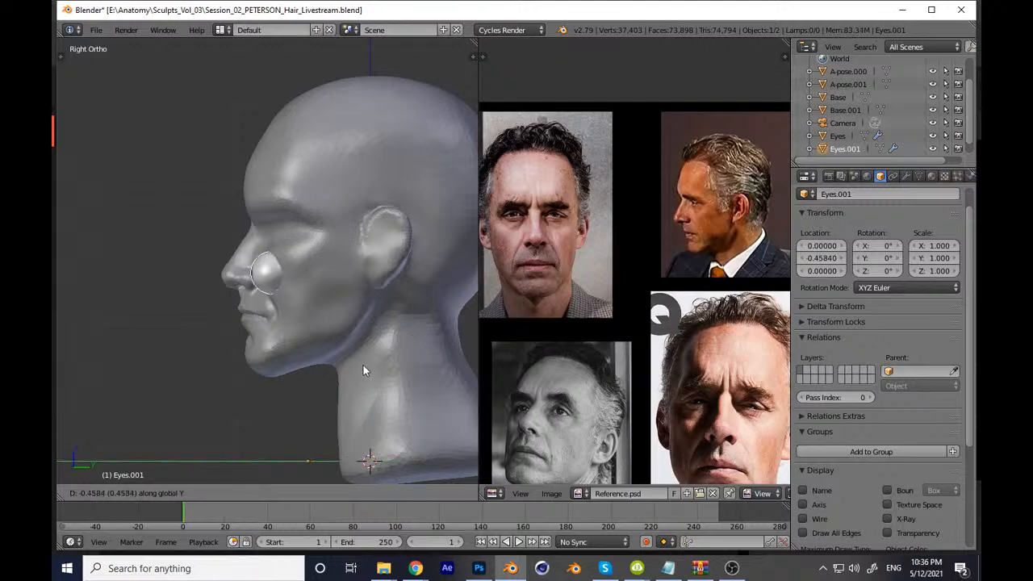
click(364, 366)
Step: Raise the eyeball mesh of Eyes.001 along the Z axis to the height of the eye sockets
key(KP_1)
shift+middle_drag(369, 358, 350, 400)
ctrl+middle_drag(350, 400, 356, 380)
scroll(356, 379, up, 2)
key(Tab)
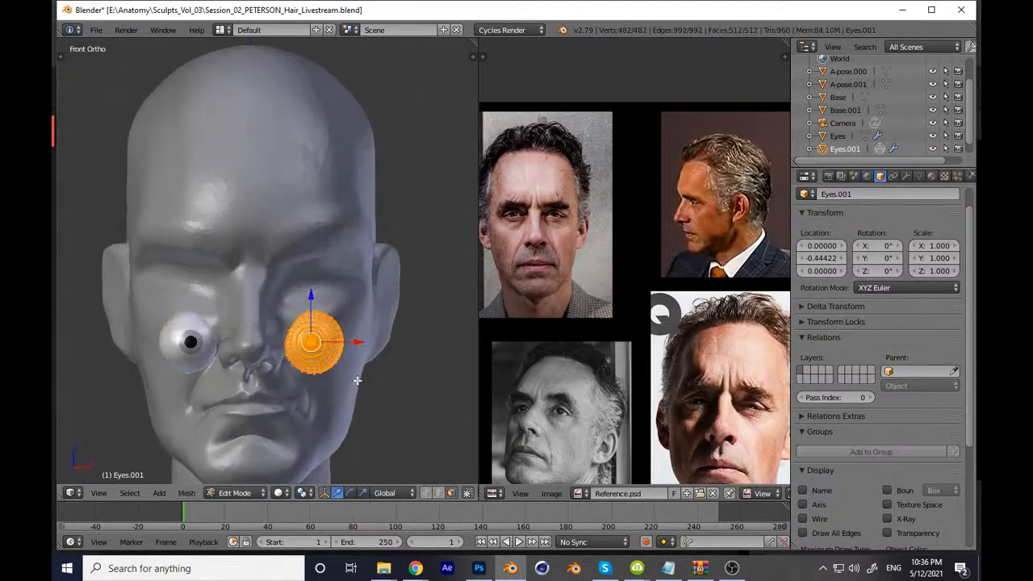
key(g)
key(z)
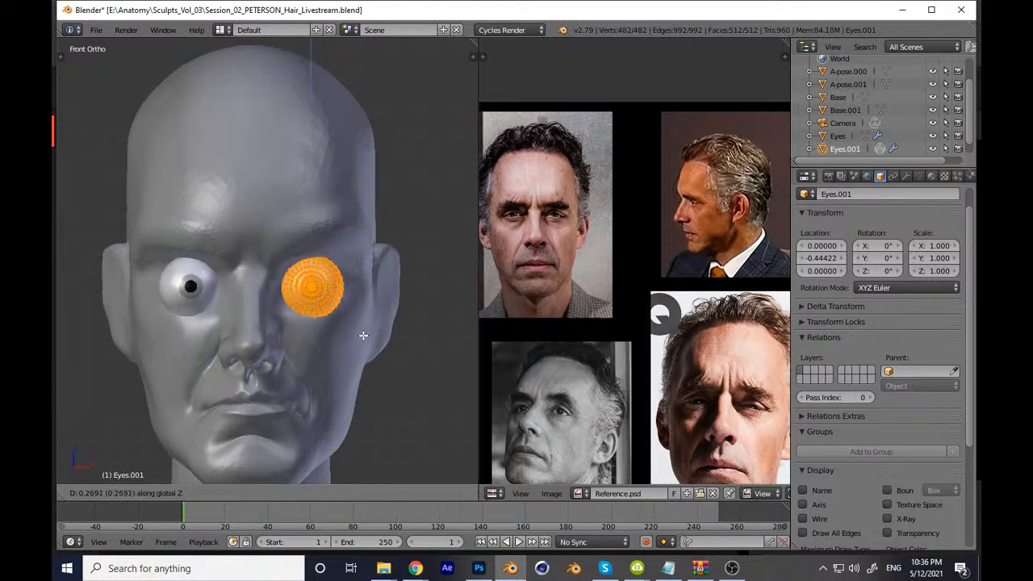
click(368, 333)
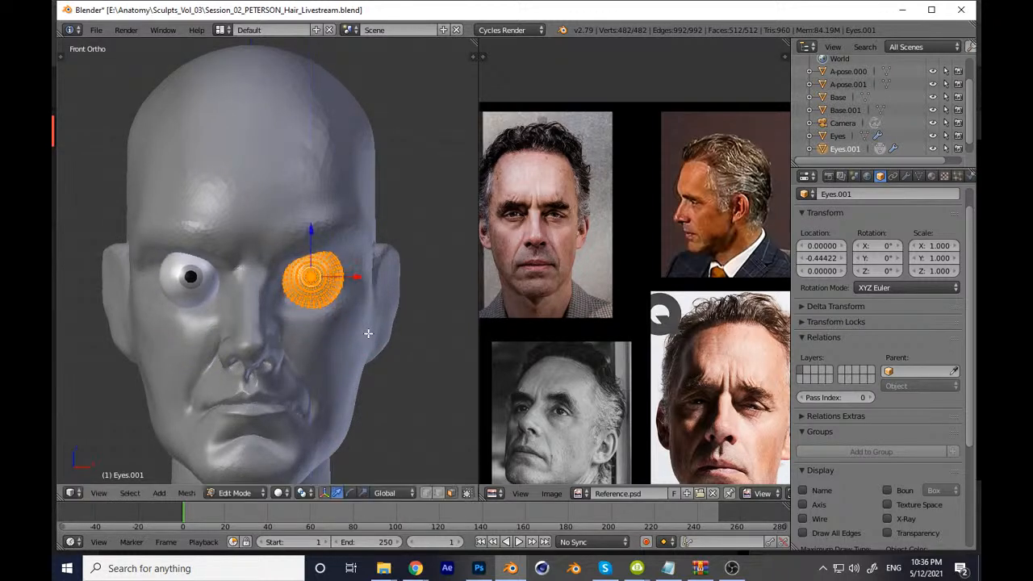
Step: Adjust the eyeballs' horizontal spacing in Edit Mode to match the close-up frontal reference photo
scroll(536, 325, up, 3)
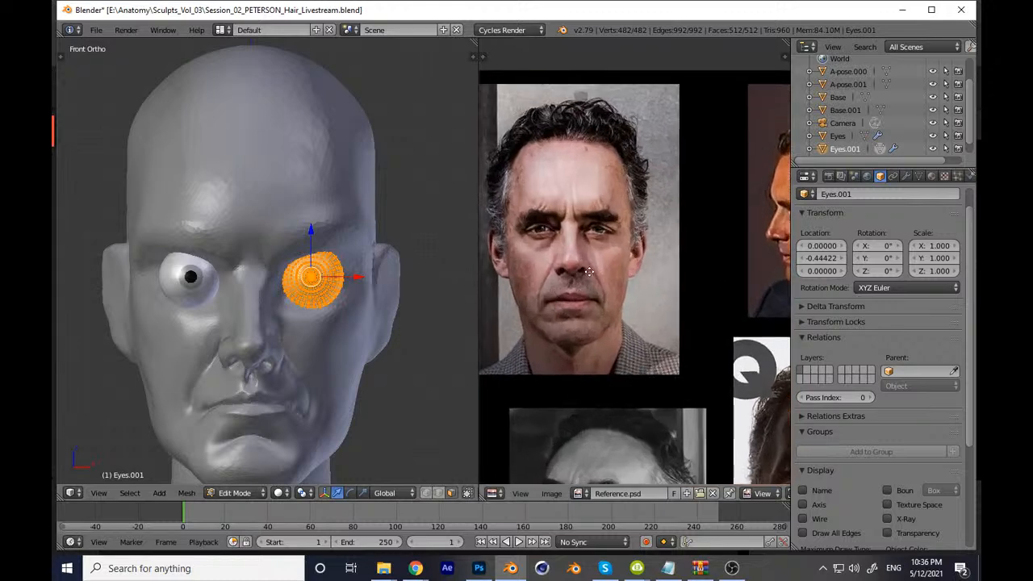
key(Tab)
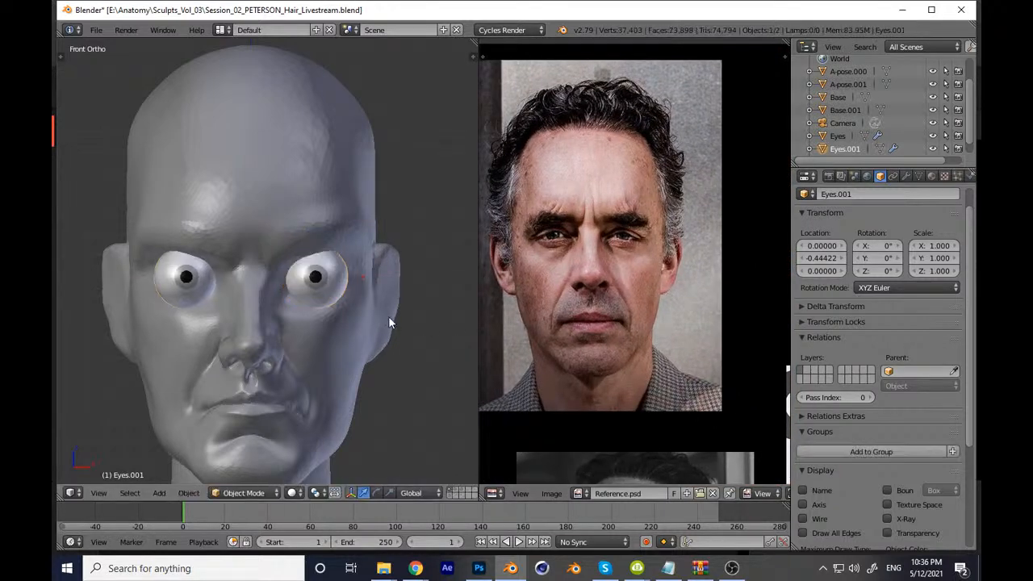
scroll(612, 252, up, 3)
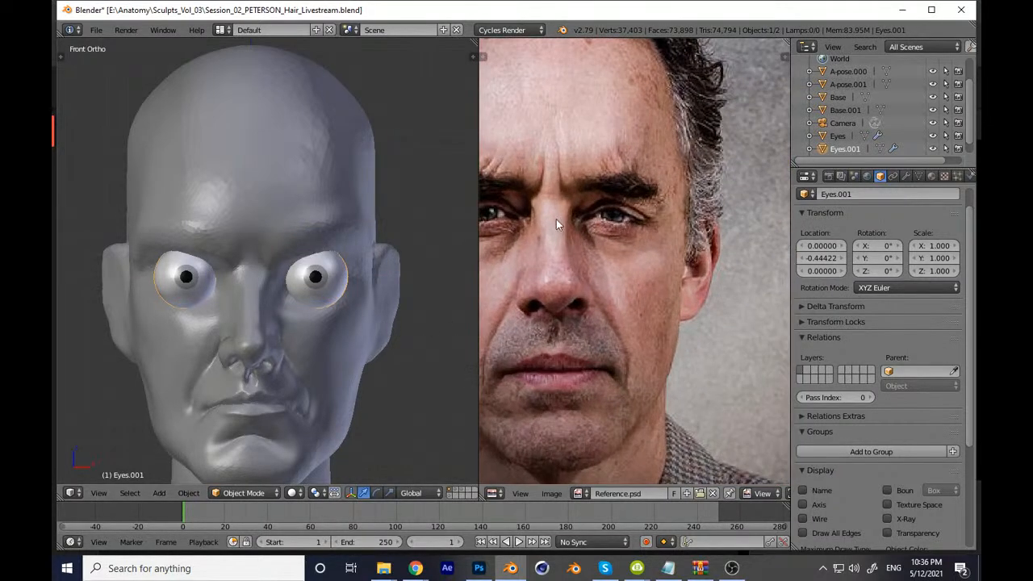
middle_drag(612, 222, 669, 239)
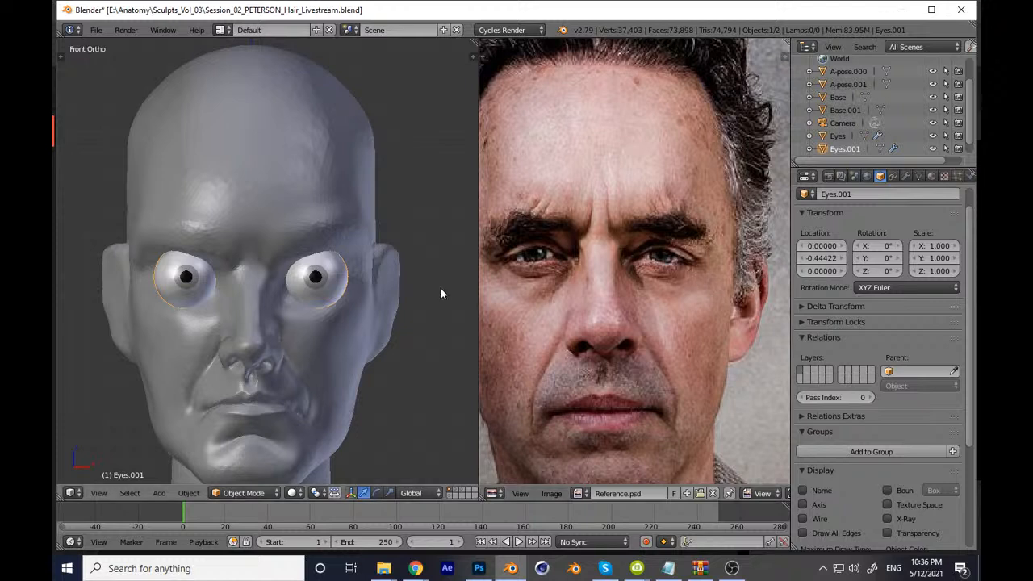
key(Tab)
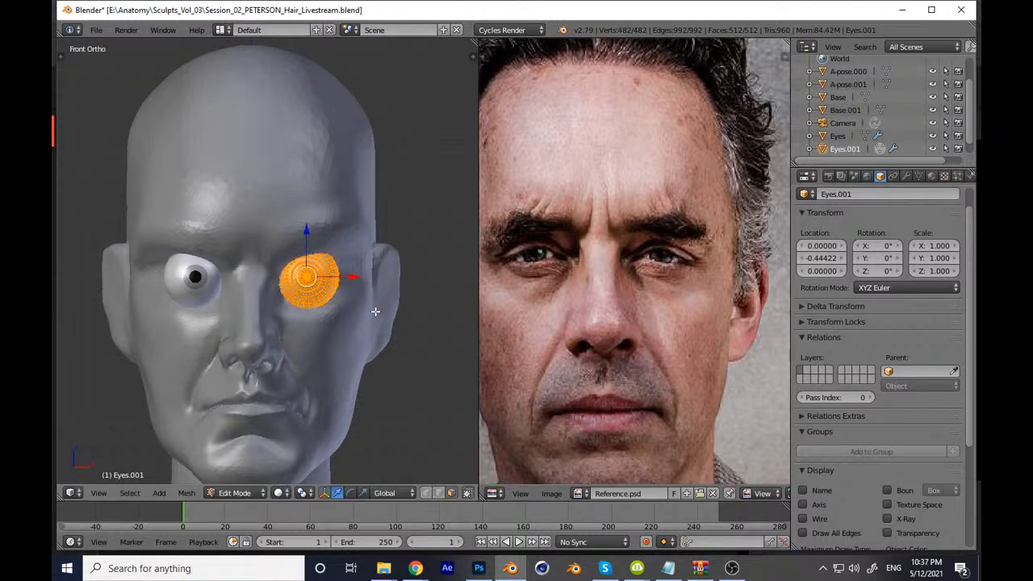
key(Tab)
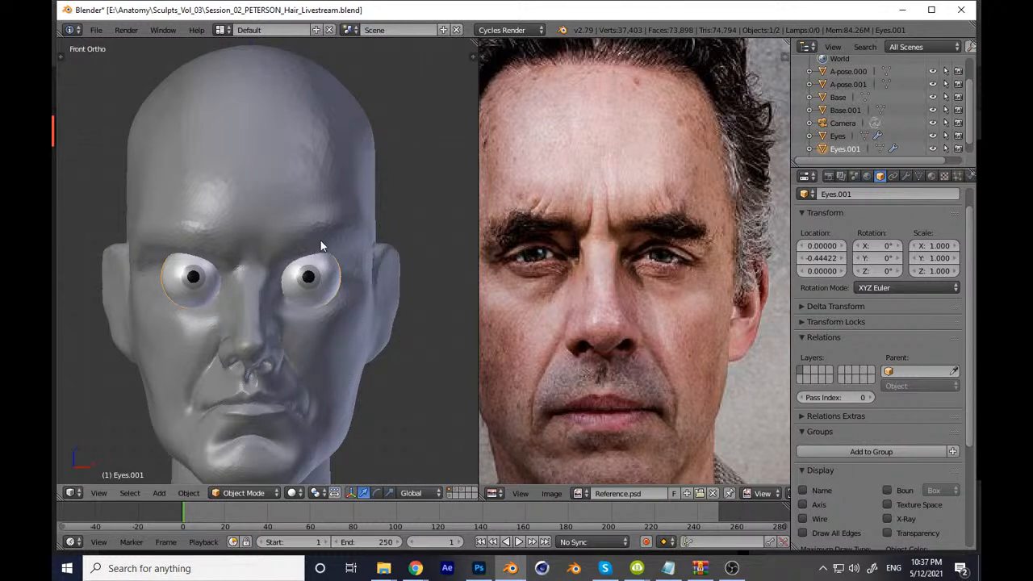
Step: Deselect everything and save over Session_02_PETERSON_Hair_Livestream.blend
scroll(358, 278, down, 5)
key(ctrl+s)
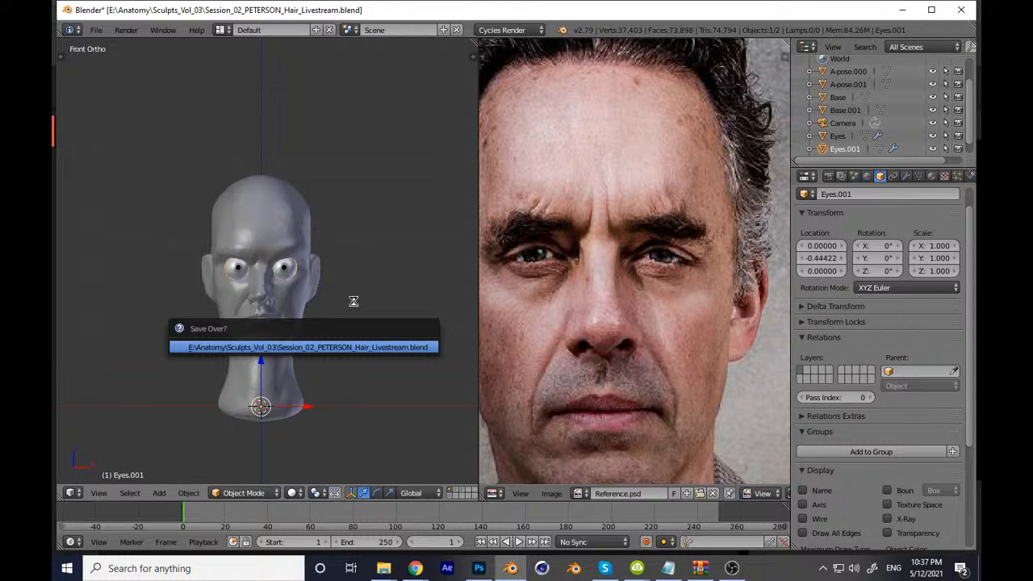
key(a)
key(ctrl+s)
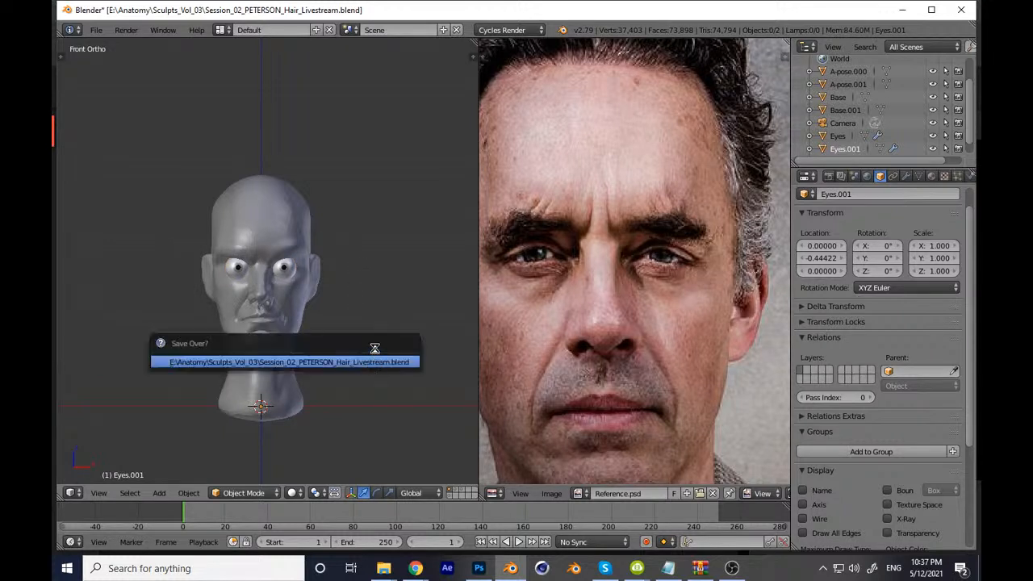
click(369, 362)
Step: Refine the eyeball position along the X axis so the eyes sit slightly closer together, and save over the file
scroll(390, 274, up, 3)
scroll(390, 275, up, 3)
key(Tab)
key(Tab)
key(Tab)
key(g)
key(x)
click(365, 299)
key(Tab)
key(Tab)
key(g)
key(x)
click(367, 302)
key(Tab)
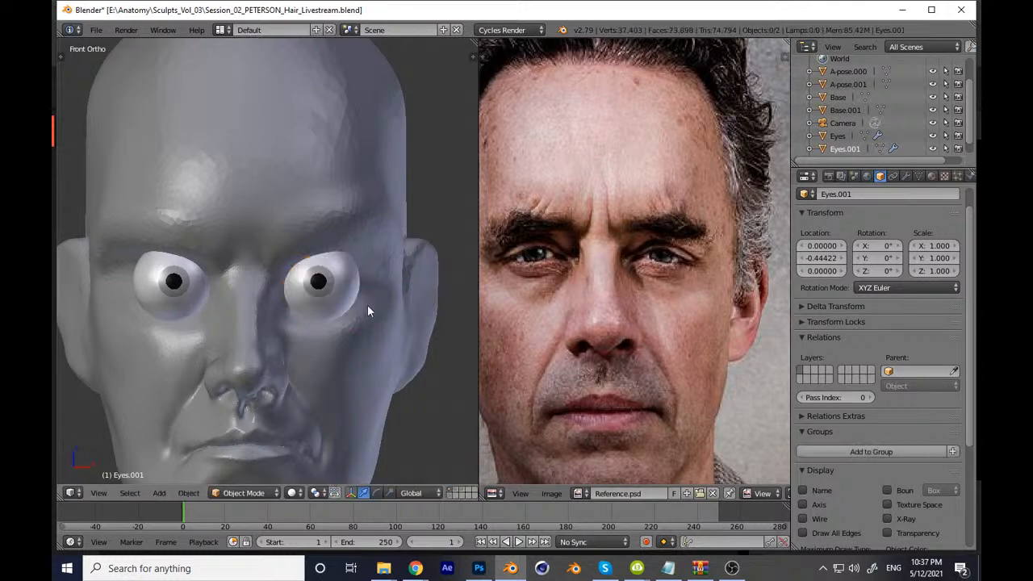
key(ctrl+s)
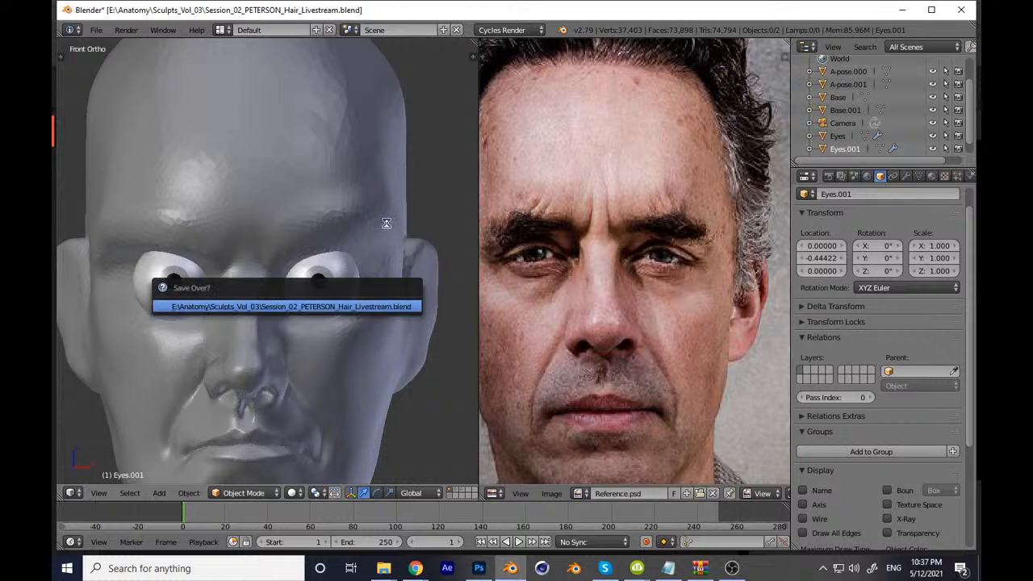
key(Return)
Step: Nudge the eyeballs slightly farther apart along the X axis and save the blend file again
key(Tab)
key(g)
key(x)
click(384, 292)
key(Tab)
key(Tab)
key(g)
key(x)
click(307, 286)
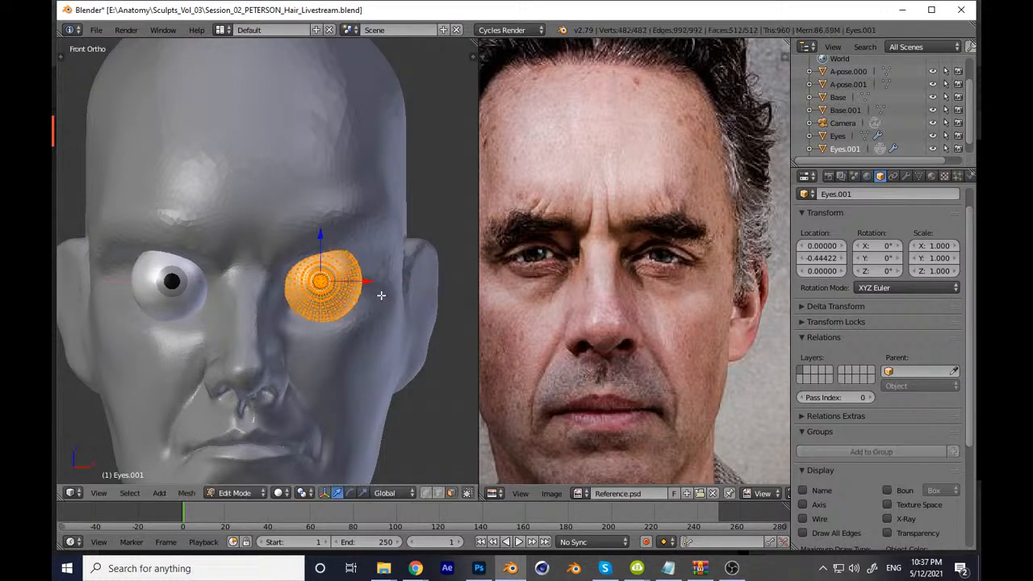
key(Tab)
scroll(365, 375, down, 4)
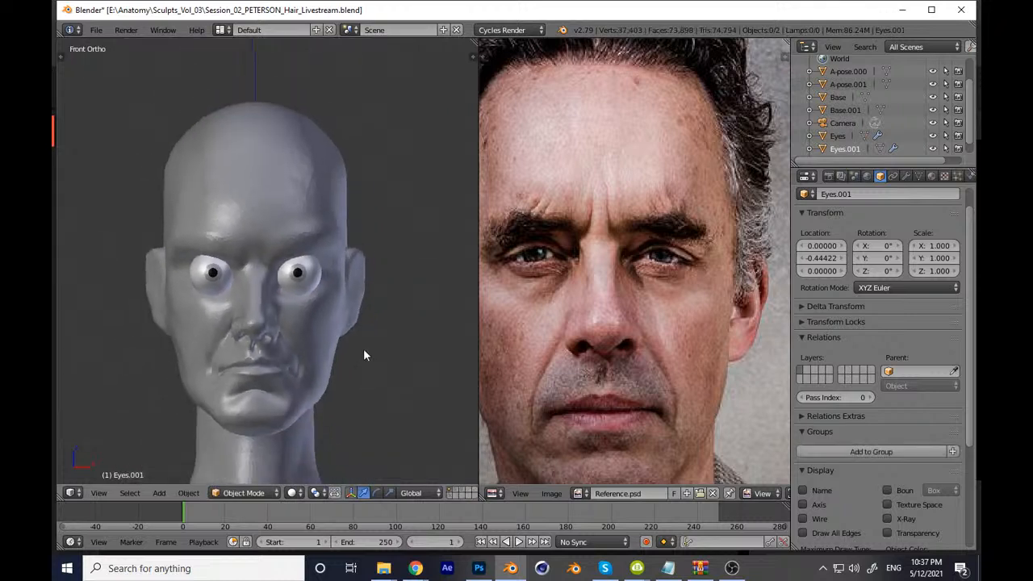
key(ctrl+s)
key(Return)
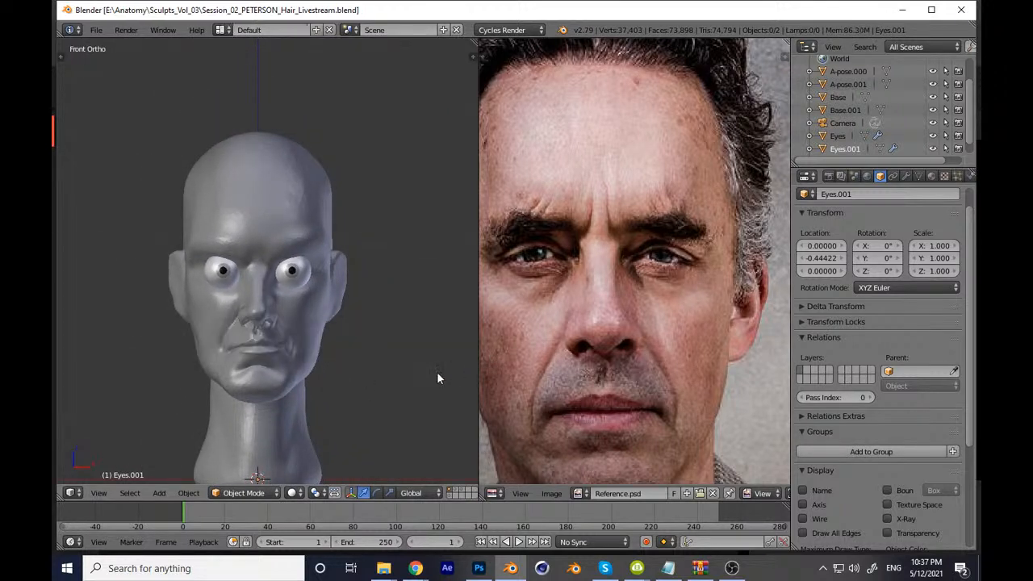
Step: Examine the eyeball's depth in its socket from the side and up close, alongside the profile reference photo
scroll(399, 355, down, 3)
middle_drag(373, 384, 373, 405)
key(KP_3)
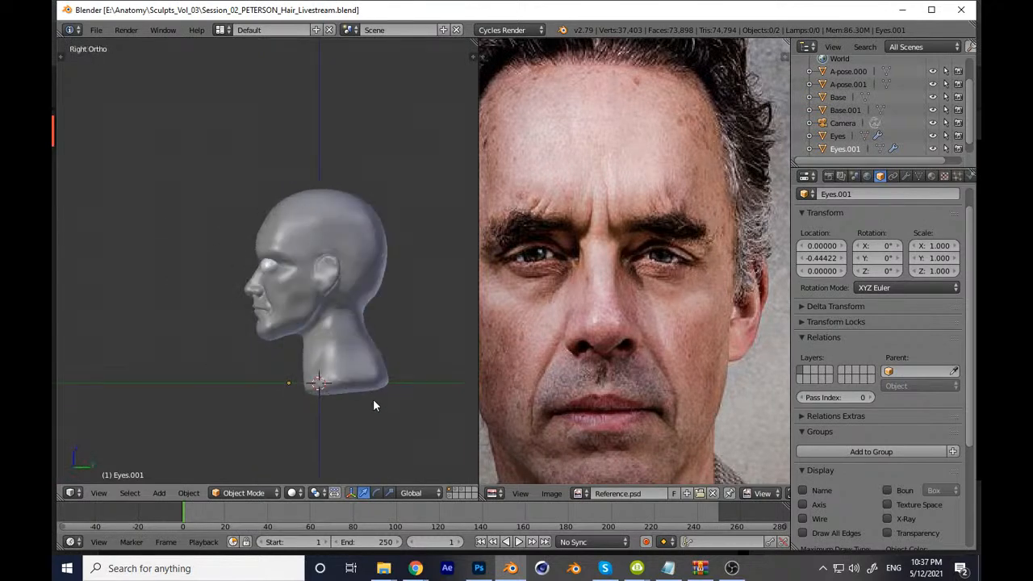
scroll(628, 303, down, 1)
scroll(648, 285, down, 6)
mouse_move(628, 302)
middle_down()
mouse_move(634, 285)
mouse_move(680, 267)
mouse_move(632, 290)
middle_up()
scroll(632, 290, up, 3)
scroll(401, 242, up, 7)
key(Tab)
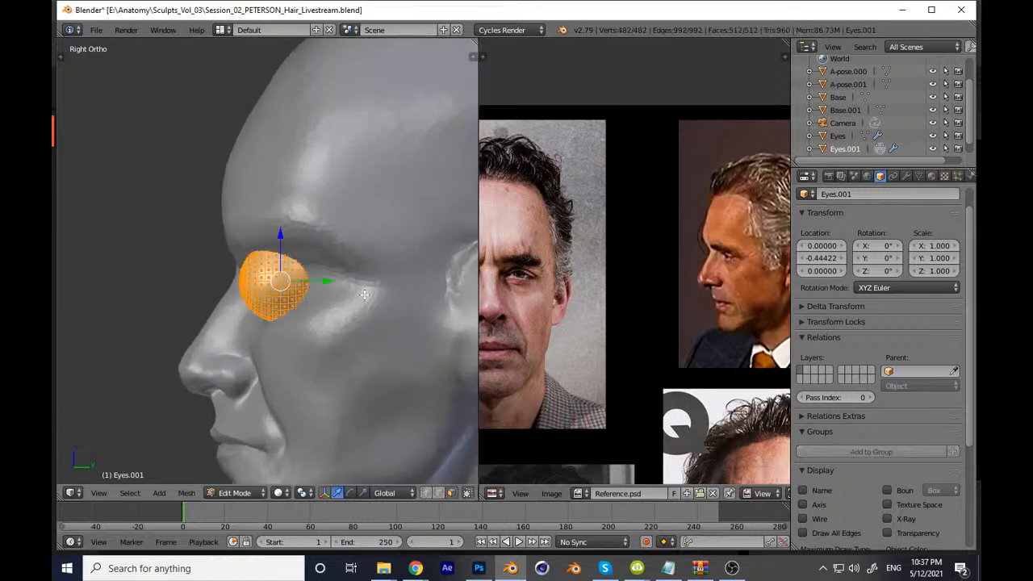
scroll(368, 325, up, 4)
key(Tab)
scroll(330, 385, down, 2)
middle_drag(331, 385, 306, 345)
scroll(354, 252, up, 4)
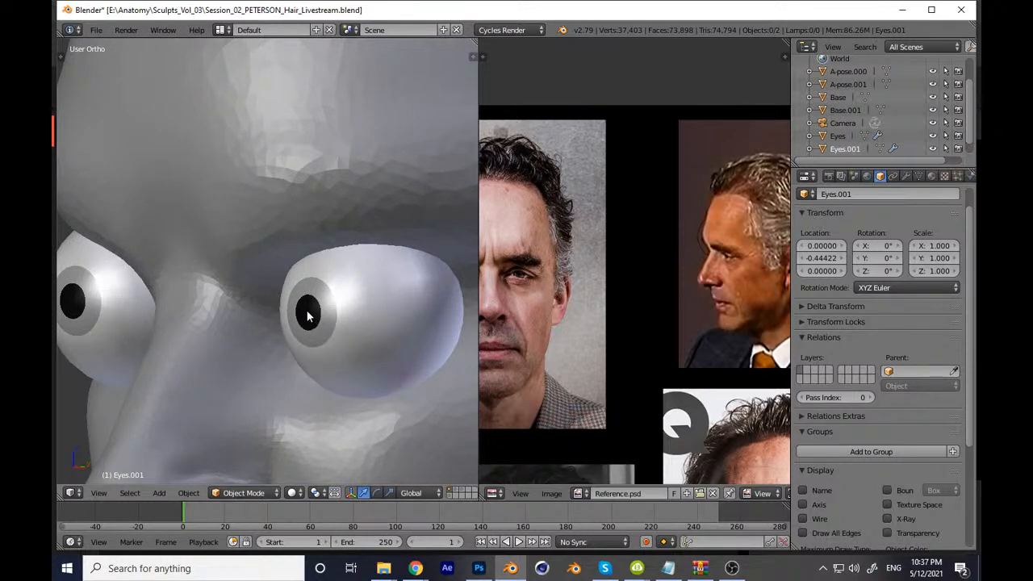
key(Tab)
key(a)
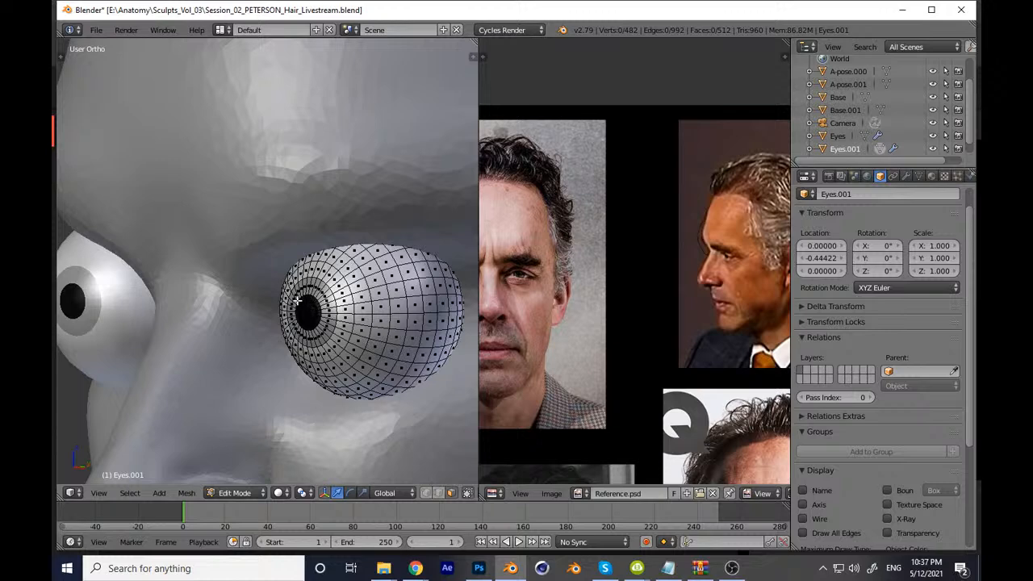
key(Tab)
scroll(311, 298, down, 3)
middle_drag(305, 360, 314, 322)
Step: Move the whole eyeball mesh back into the head along the Y axis in side view until it sits deeper in the socket
key(KP_3)
key(Tab)
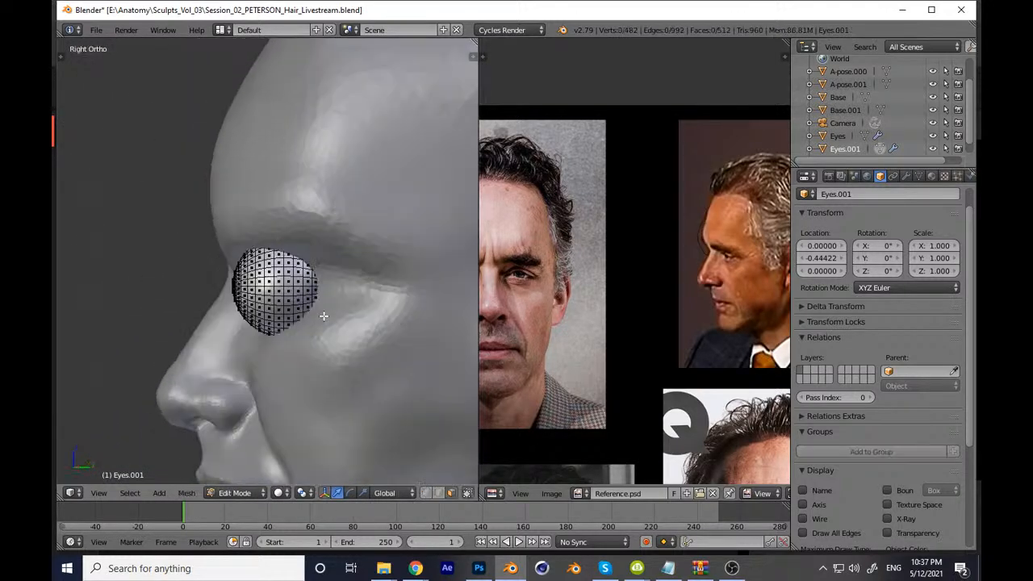
key(a)
key(g)
key(y)
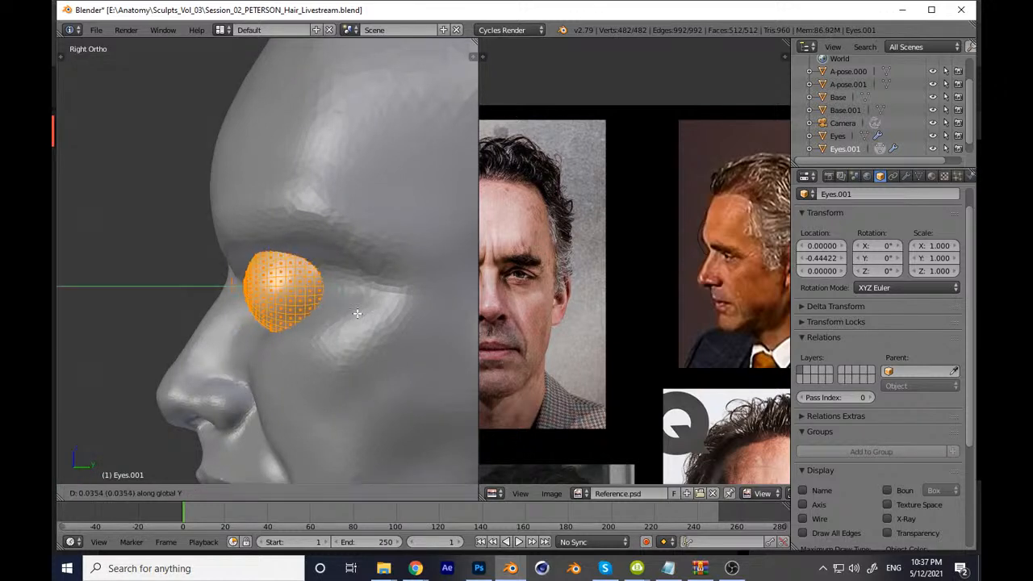
click(352, 337)
key(g)
key(y)
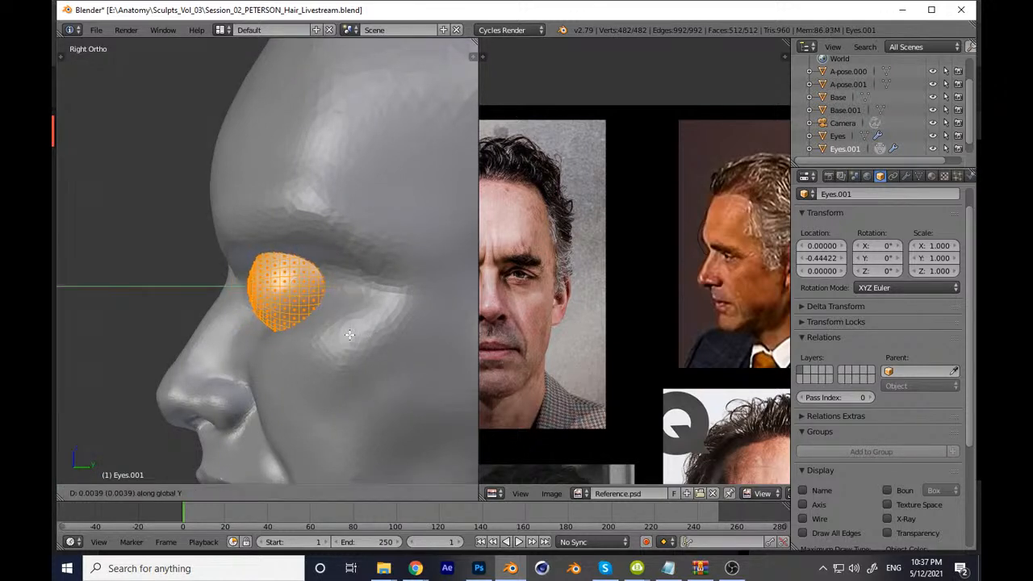
click(355, 332)
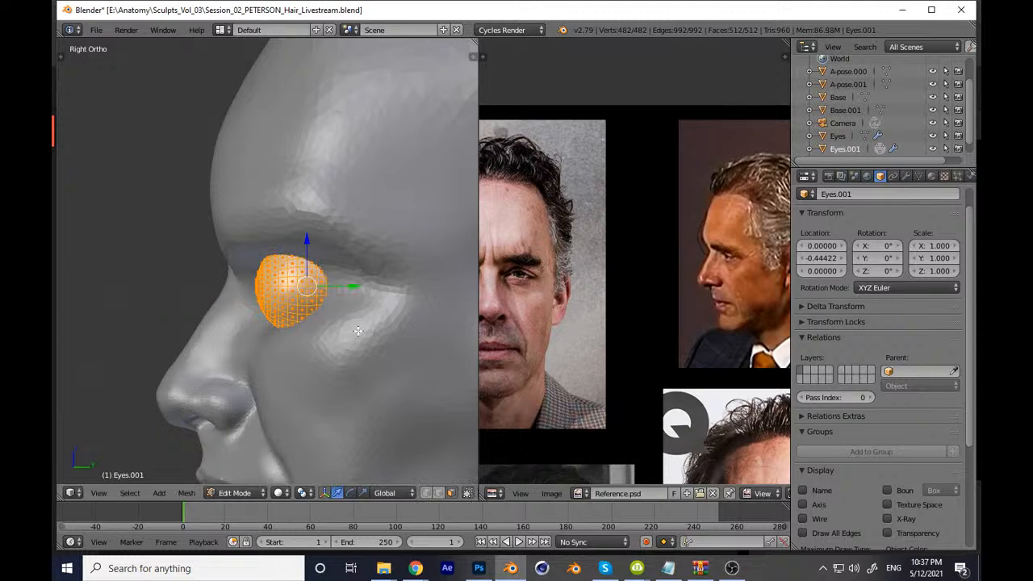
key(g)
key(y)
click(361, 328)
Step: Deselect the eyeball mesh, return to Object Mode and save over Session_02_PETERSON_Hair_Livestream.blend
ctrl+middle_drag(363, 304, 287, 450)
key(a)
key(Tab)
key(ctrl+s)
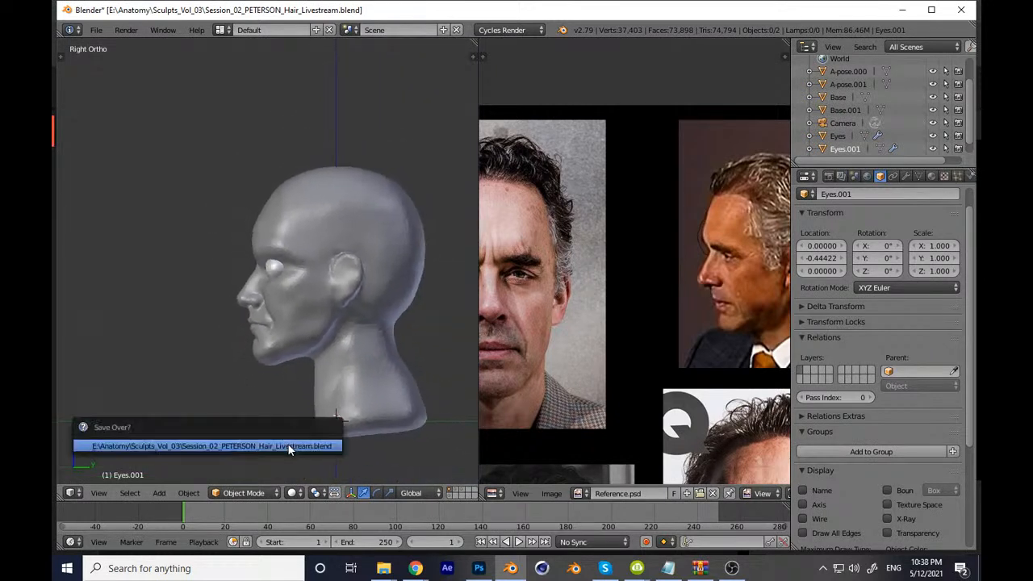
key(Return)
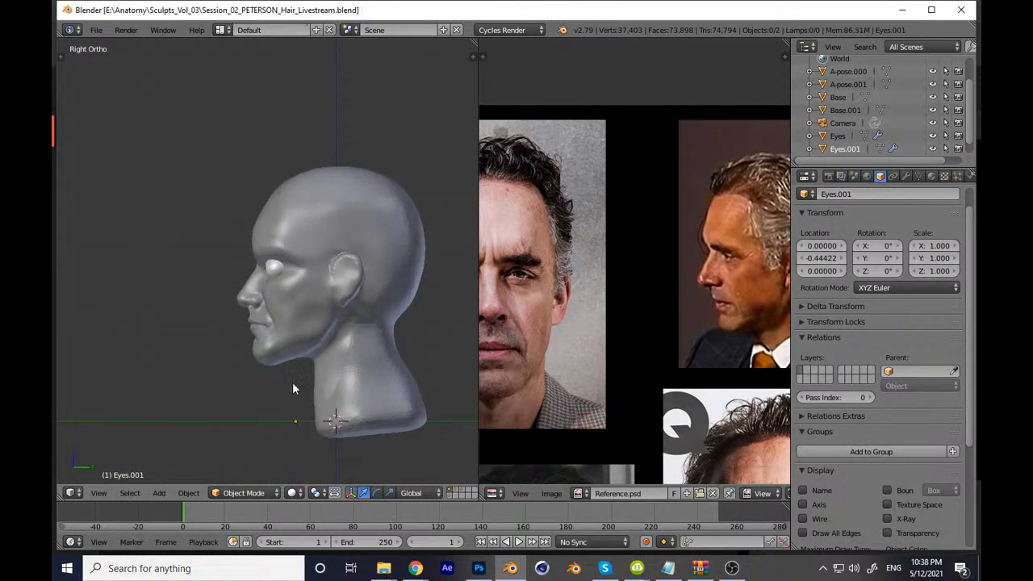
Step: Push the eyeball mesh slightly farther back into the socket in Edit Mode and return to Object Mode
ctrl+middle_drag(302, 376, 372, 247)
key(Tab)
key(a)
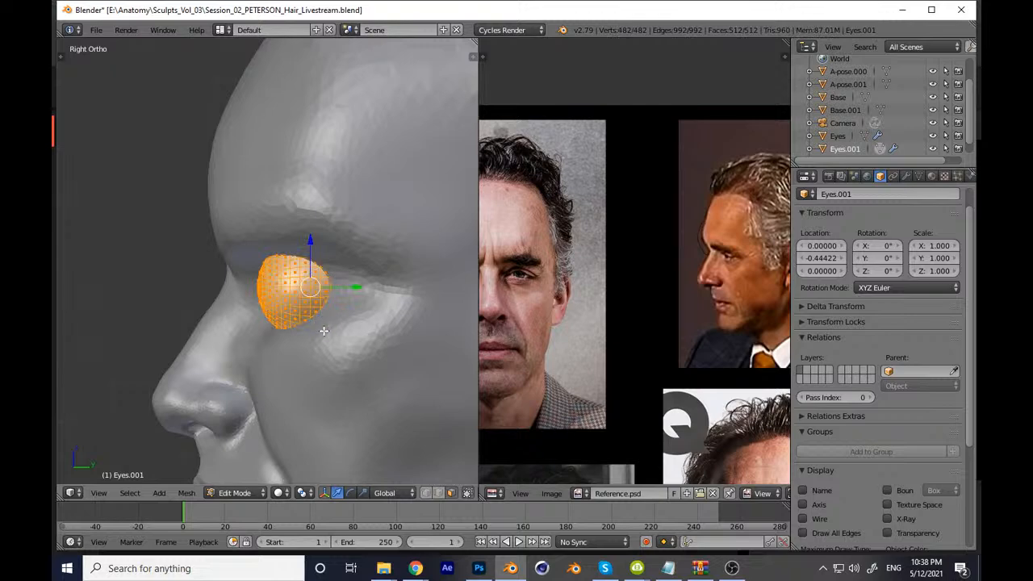
key(Tab)
key(a)
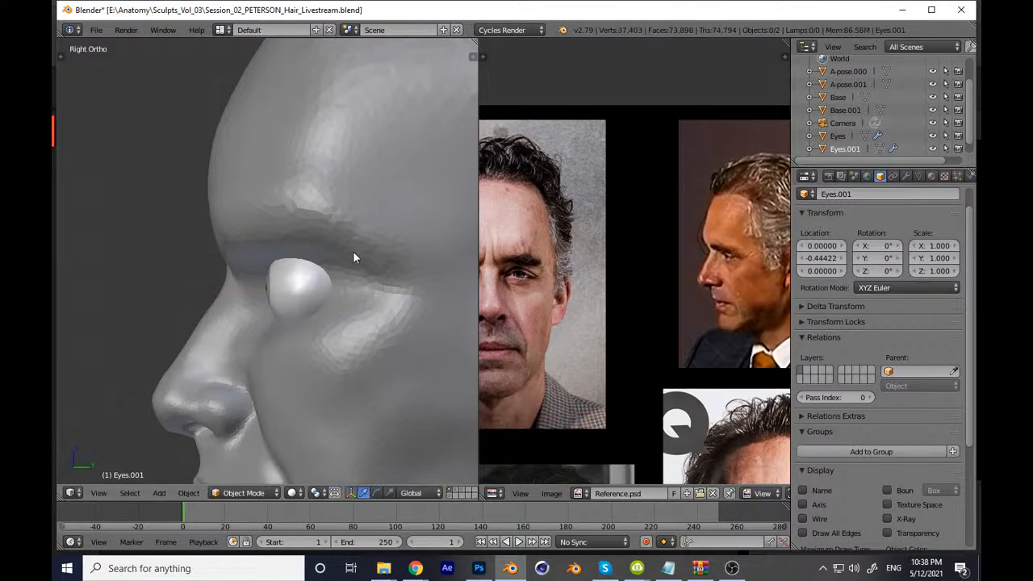
Step: Check the eye placement from the front and side against the profile reference photo, and save over the blend file
key(KP_1)
ctrl+middle_drag(296, 328, 354, 374)
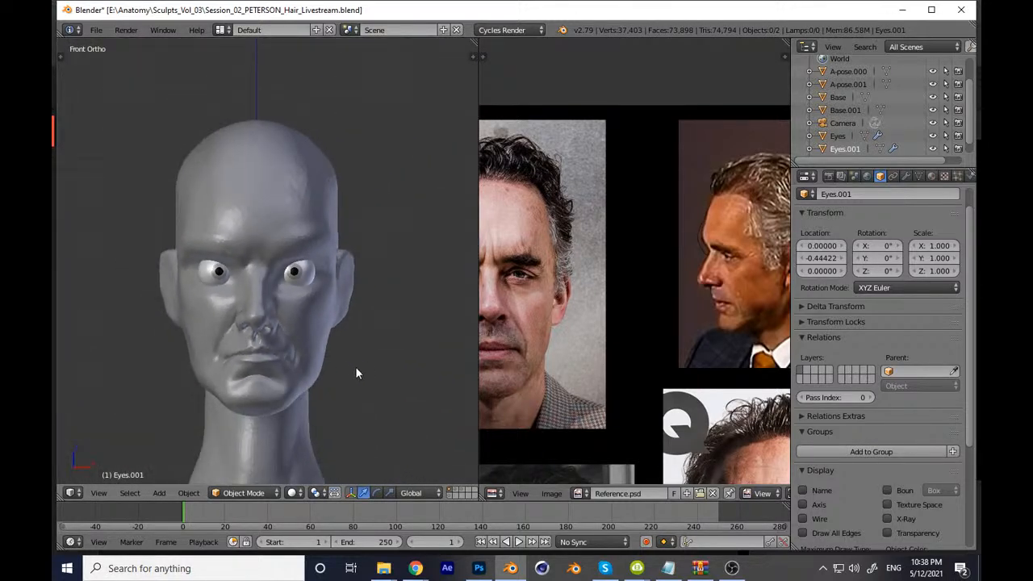
key(KP_3)
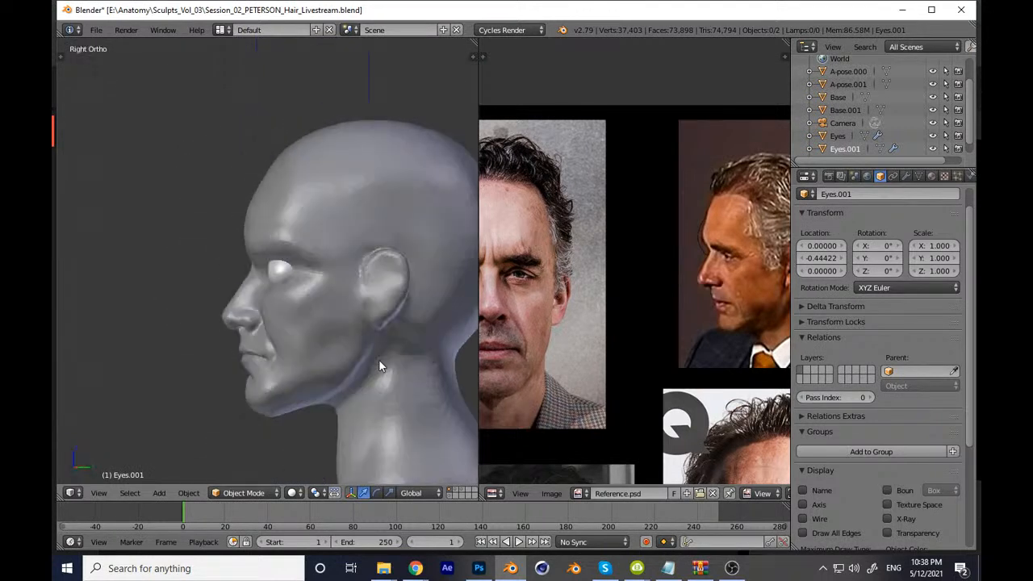
middle_drag(737, 263, 696, 275)
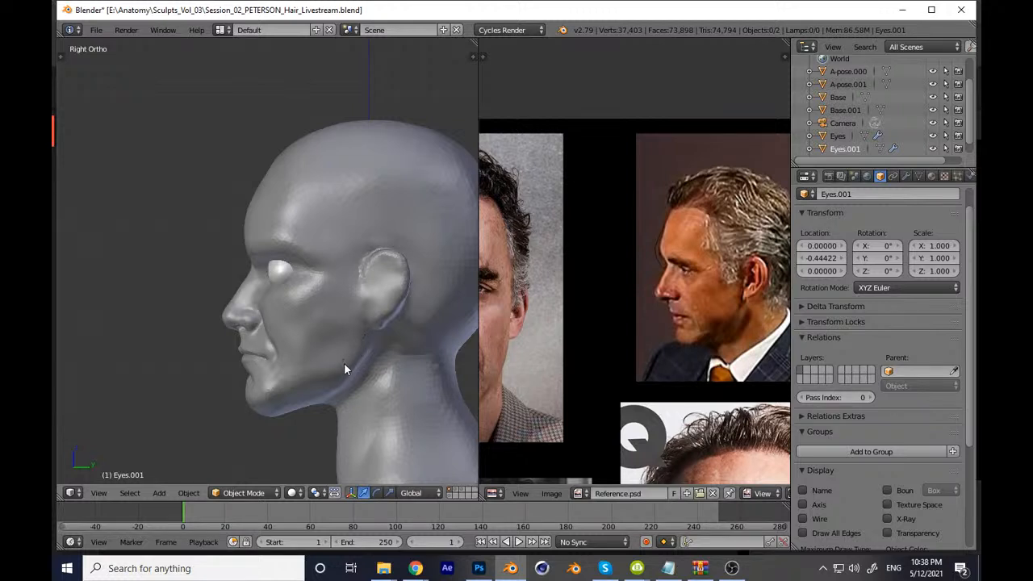
key(ctrl+s)
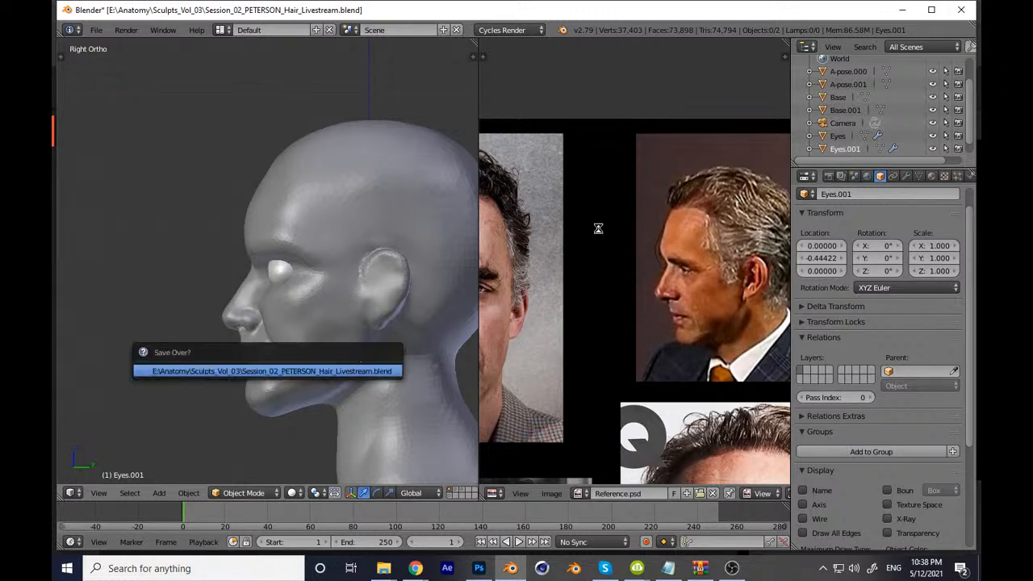
click(355, 368)
Step: Duplicate the Base head in place and move the copy to a hidden layer
click(838, 98)
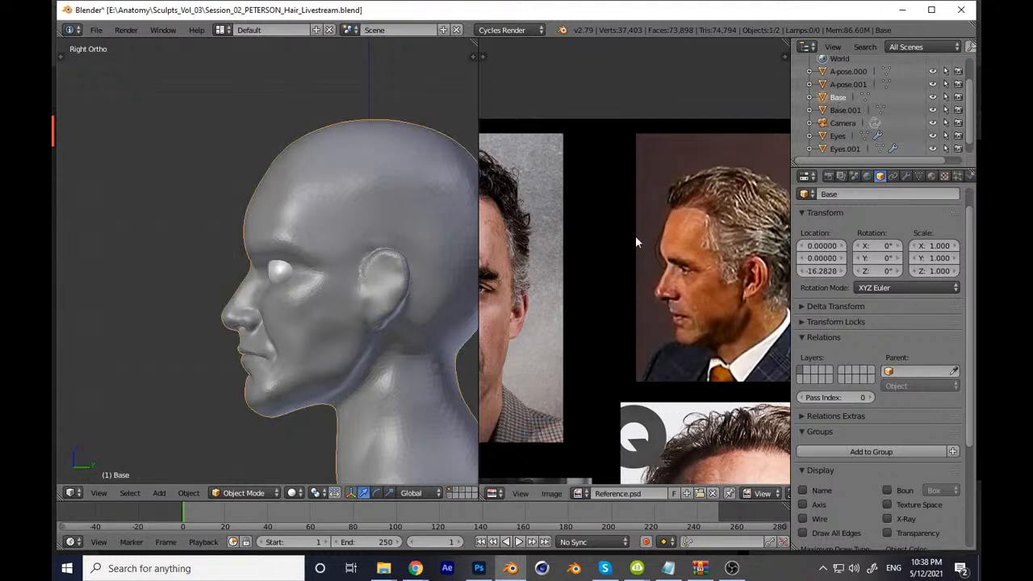
scroll(348, 336, down, 2)
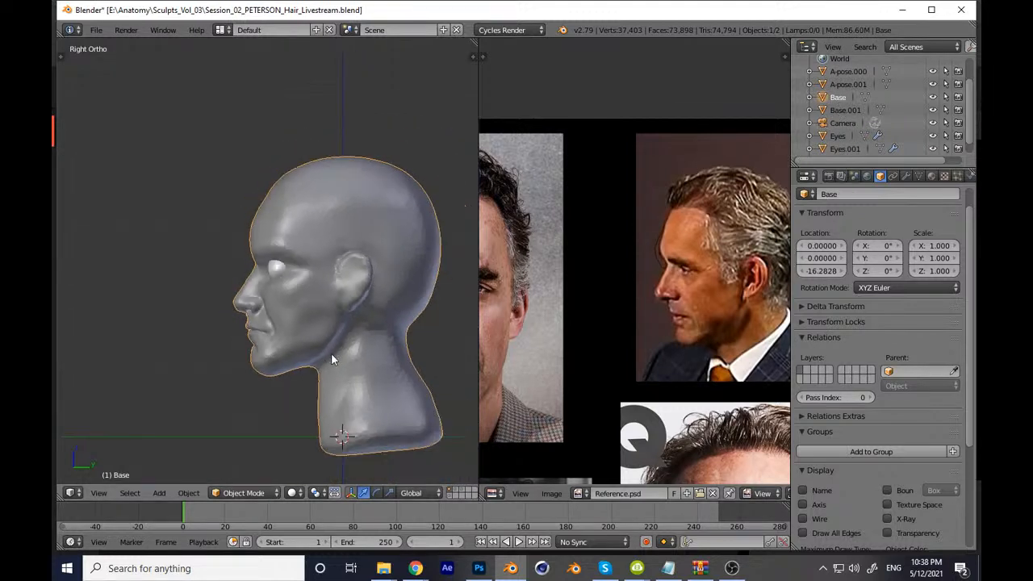
key(KP_1)
scroll(339, 355, up, 3)
key(shift+d)
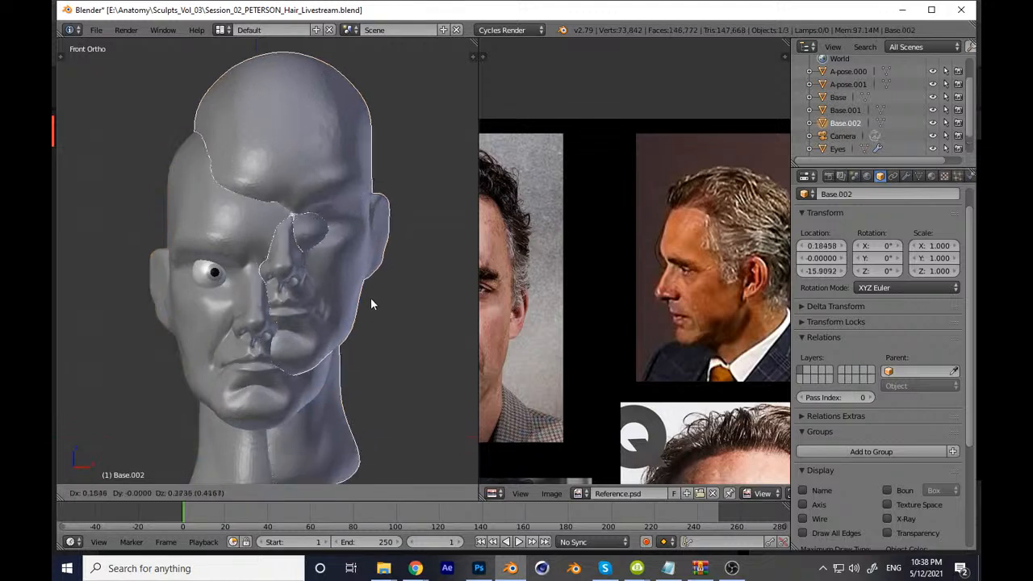
right_click(384, 307)
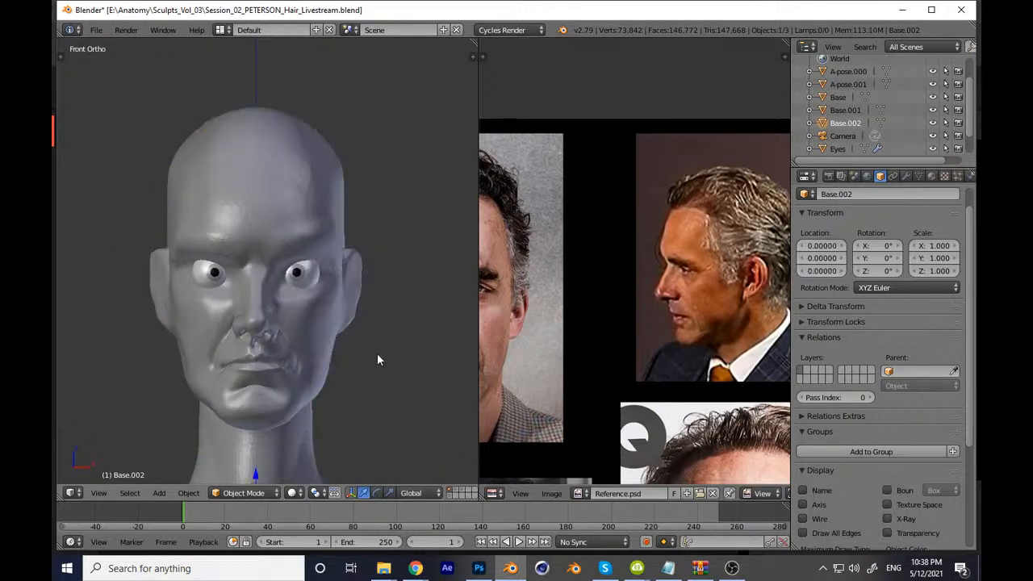
key(m)
click(482, 385)
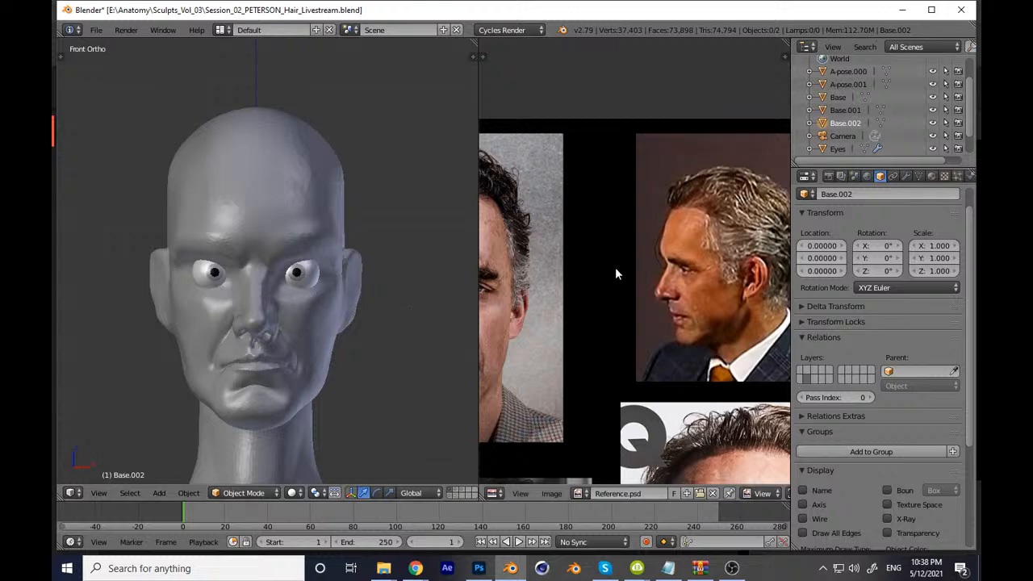
Step: Reselect the original Base head and save over the blend file
click(844, 111)
click(840, 98)
key(ctrl+s)
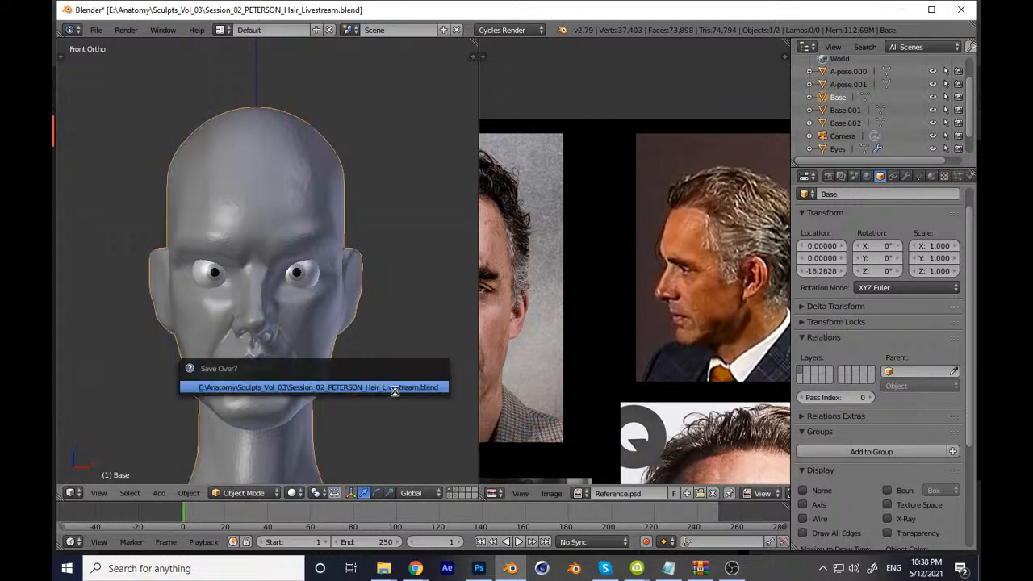
key(Return)
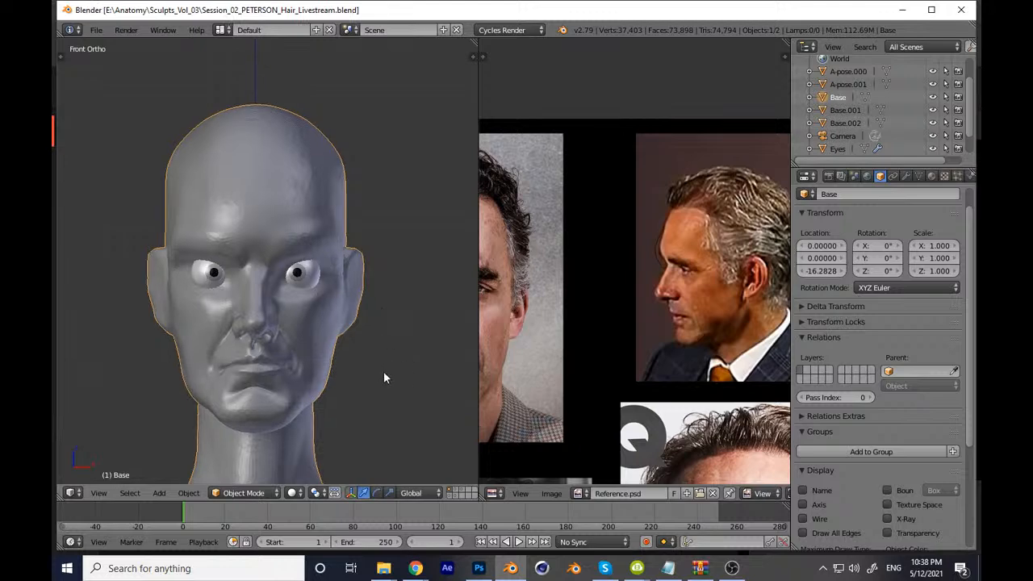
Step: Put the Base head in Sculpt Mode and enable Dyntopo
scroll(381, 376, up, 7)
click(243, 493)
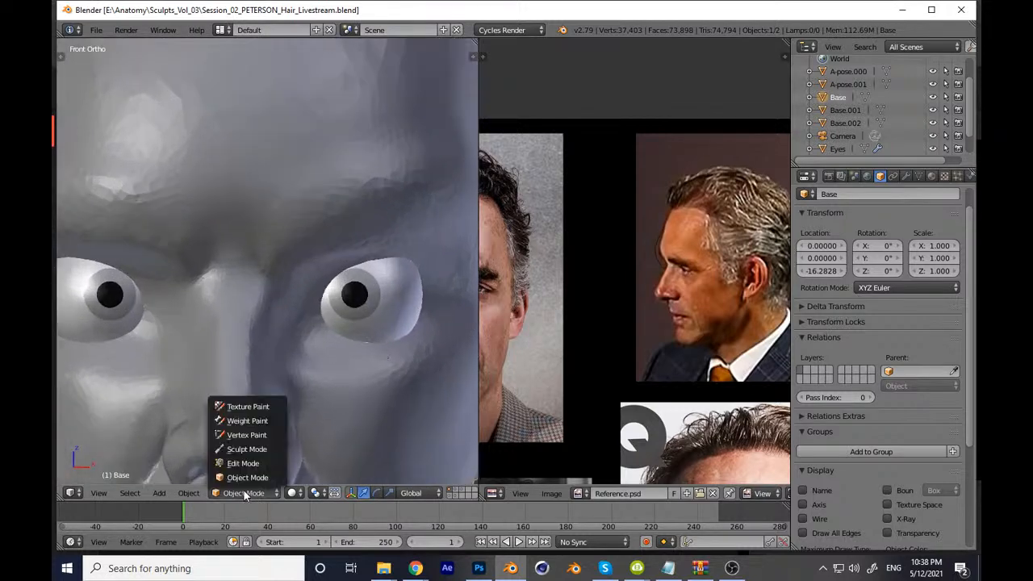
click(246, 448)
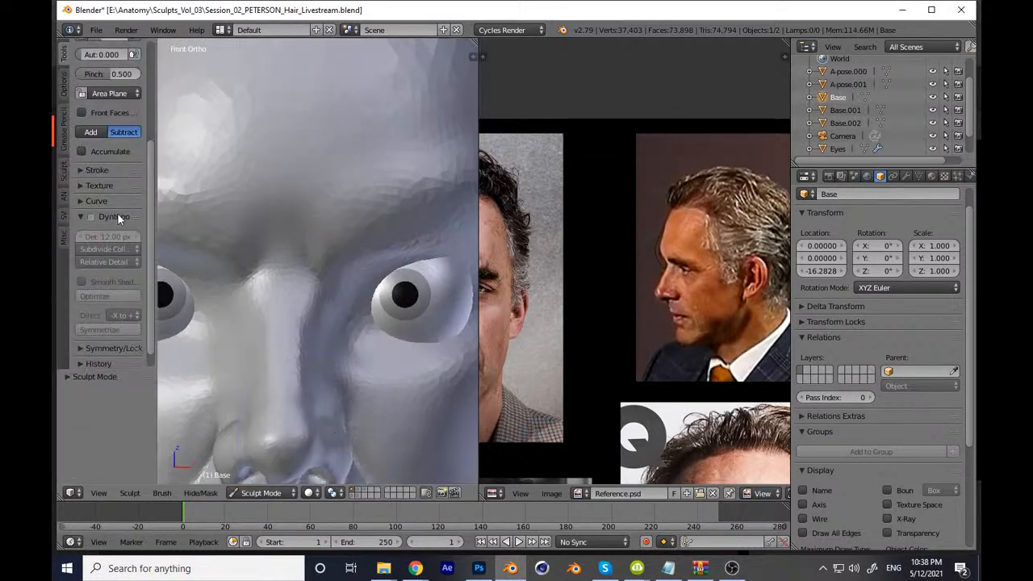
click(91, 217)
click(104, 251)
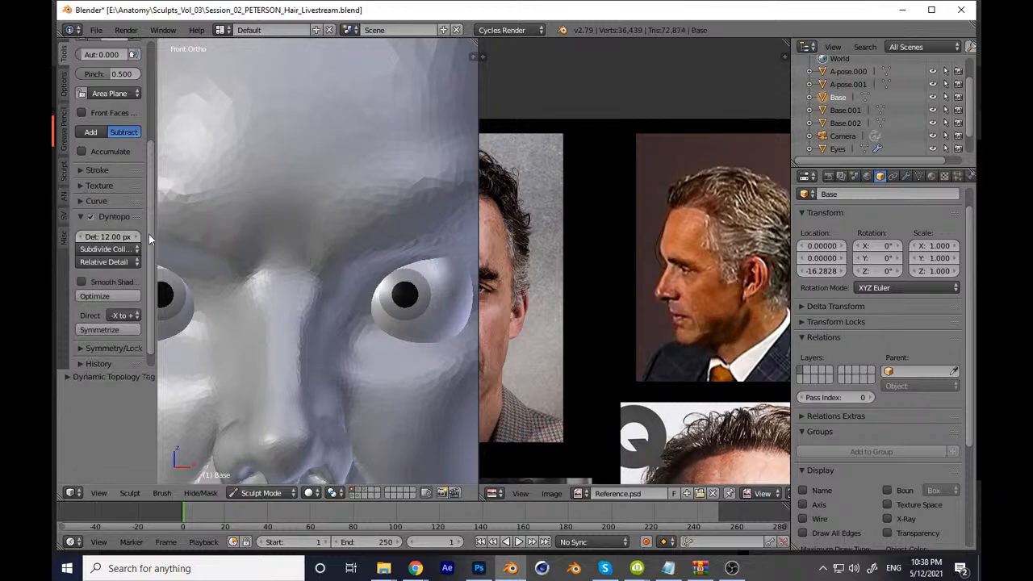
Step: Choose the F Clay Strips brush for sculpting the Base head
scroll(153, 166, up, 3)
scroll(153, 165, up, 1)
click(121, 96)
click(202, 151)
key(t)
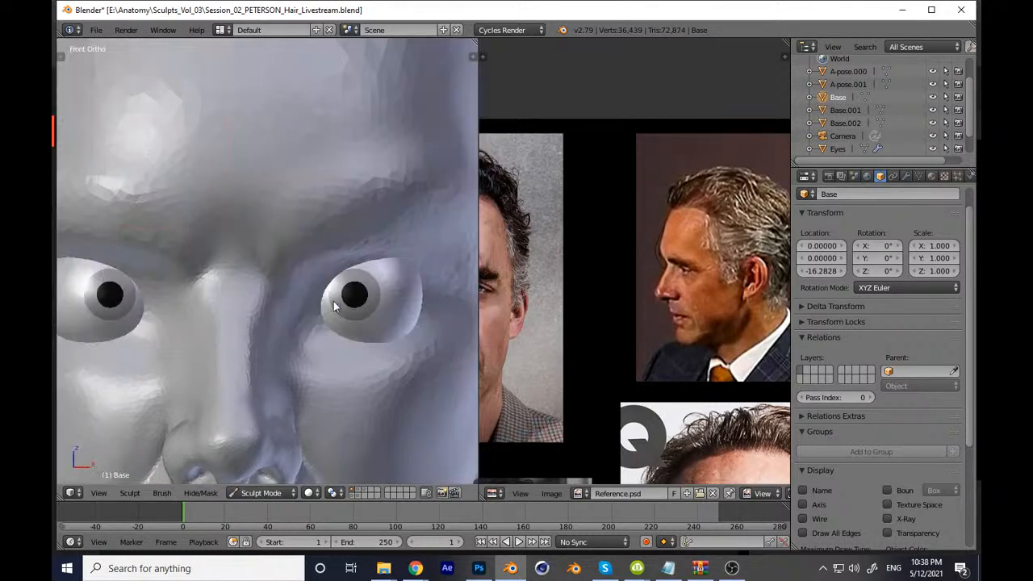
Step: Resize the brush and build up the eyelid area around the eyeballs with F Clay Strips strokes
shift+middle_drag(386, 324, 362, 333)
ctrl+middle_drag(362, 333, 358, 367)
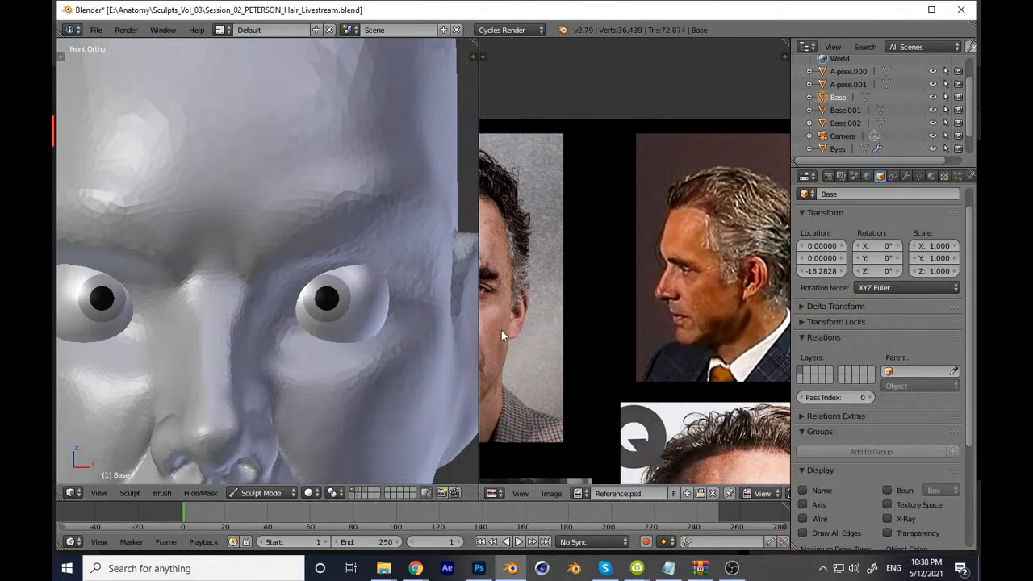
middle_drag(492, 335, 531, 330)
mouse_move(362, 376)
shift+middle_down()
mouse_move(404, 269)
mouse_move(340, 309)
mouse_move(342, 338)
shift+middle_up()
key(f)
click(357, 286)
key(f)
click(321, 313)
drag(289, 327, 435, 213)
shift+middle_drag(312, 272, 189, 332)
mouse_move(190, 334)
mouse_down()
mouse_move(398, 292)
mouse_move(337, 299)
mouse_up()
Step: Check the sculpted eye area in profile and save over Session_02_PETERSON_Hair_Livestream.blend
ctrl+middle_drag(391, 301, 327, 370)
key(KP_3)
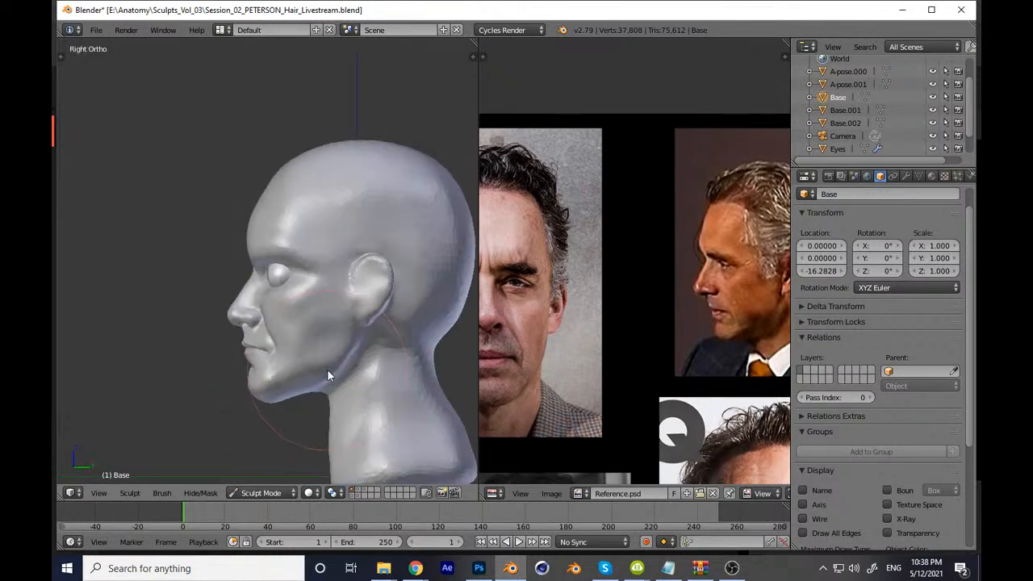
key(ctrl+s)
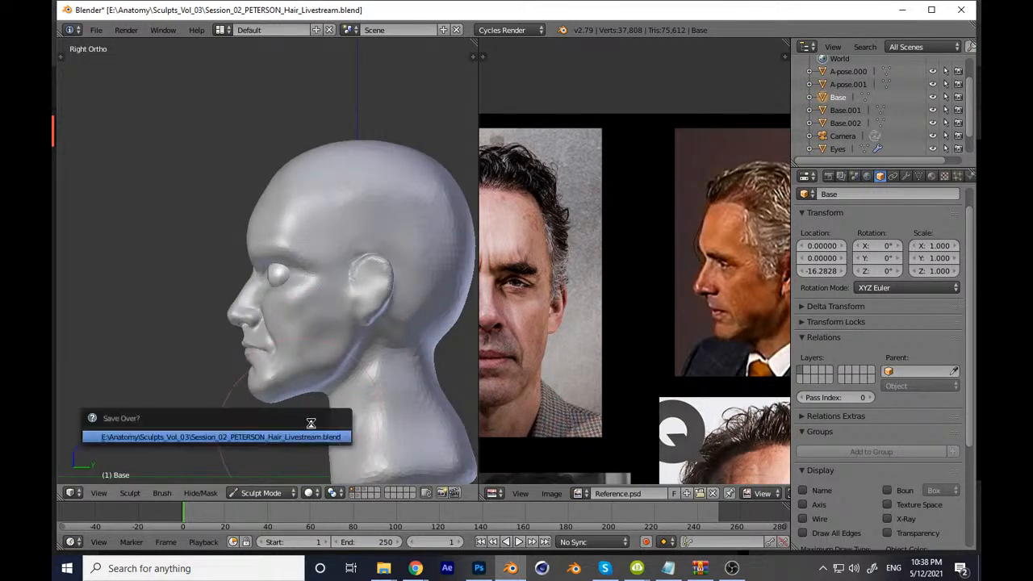
key(Return)
Step: Resize the F Grab brush, pull the surface beside the eyeball slightly forward in side view, and save over the file
ctrl+middle_drag(322, 323, 351, 296)
key(f)
click(329, 279)
key(f)
click(284, 272)
drag(278, 274, 271, 276)
scroll(290, 307, down, 5)
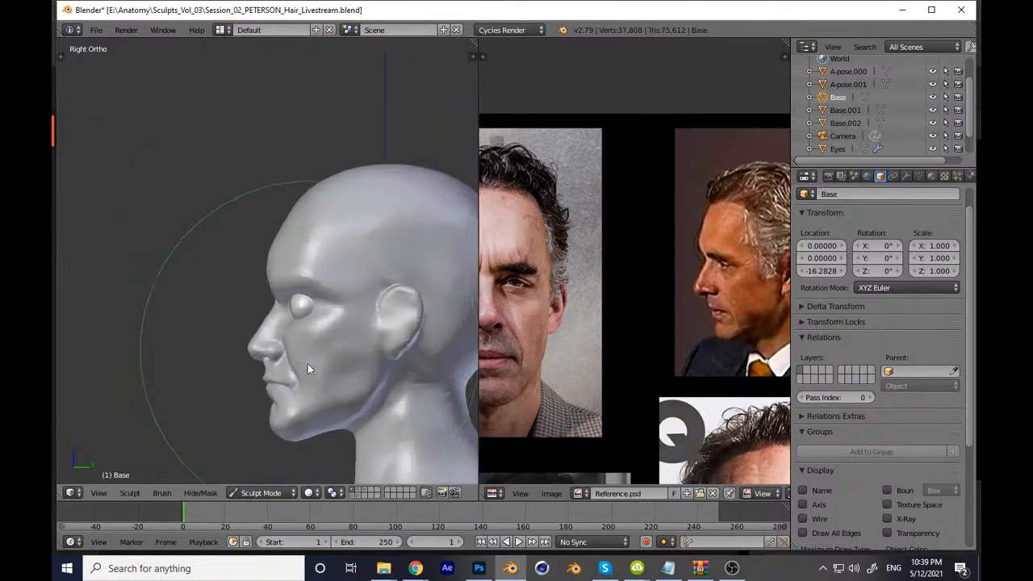
key(ctrl+s)
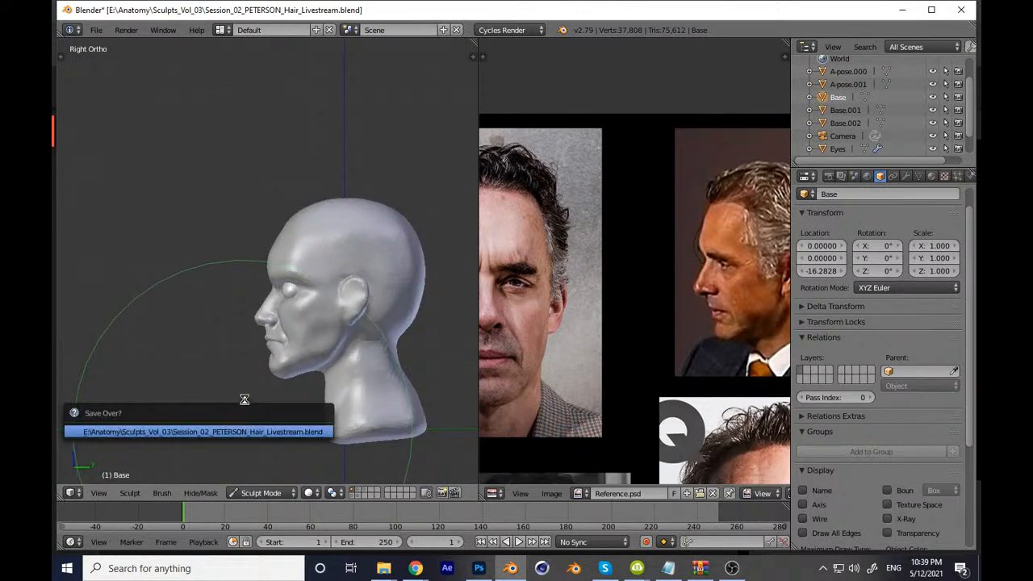
key(Return)
Step: Switch from the F Grab brush back to F Clay Strips for more work on the face
key(t)
click(124, 92)
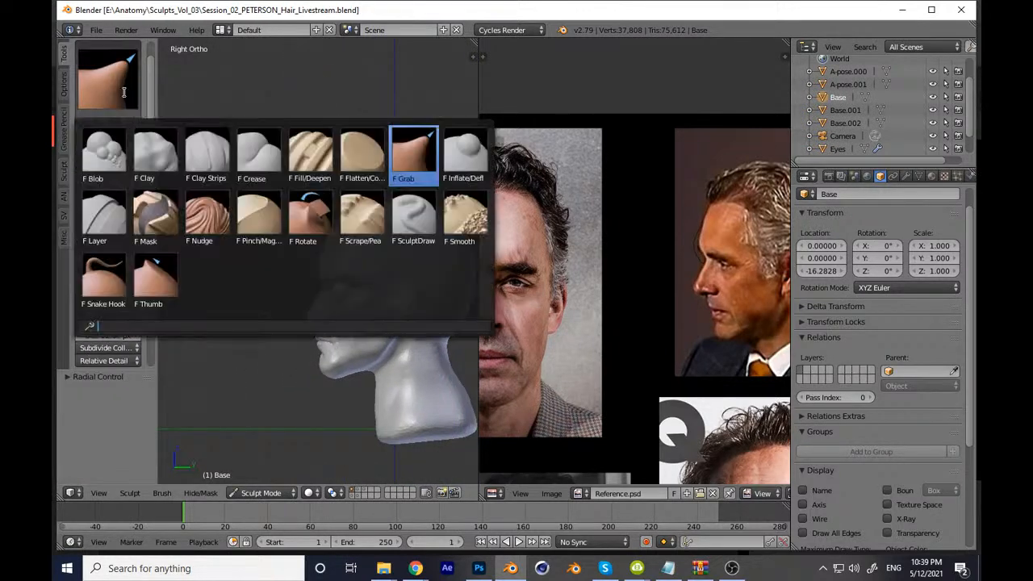
click(207, 153)
key(t)
scroll(327, 372, up, 1)
scroll(394, 359, up, 4)
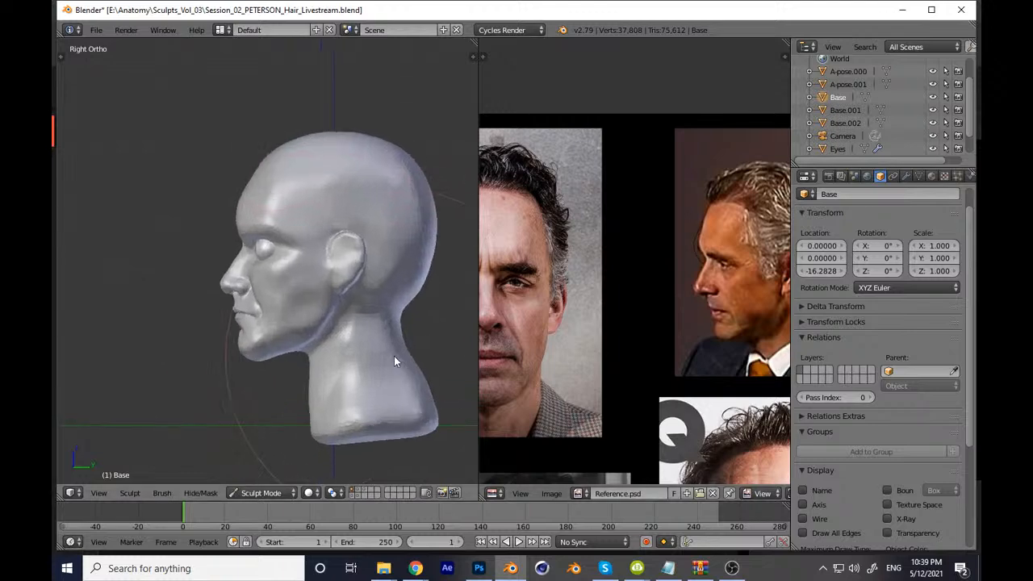
key(KP_1)
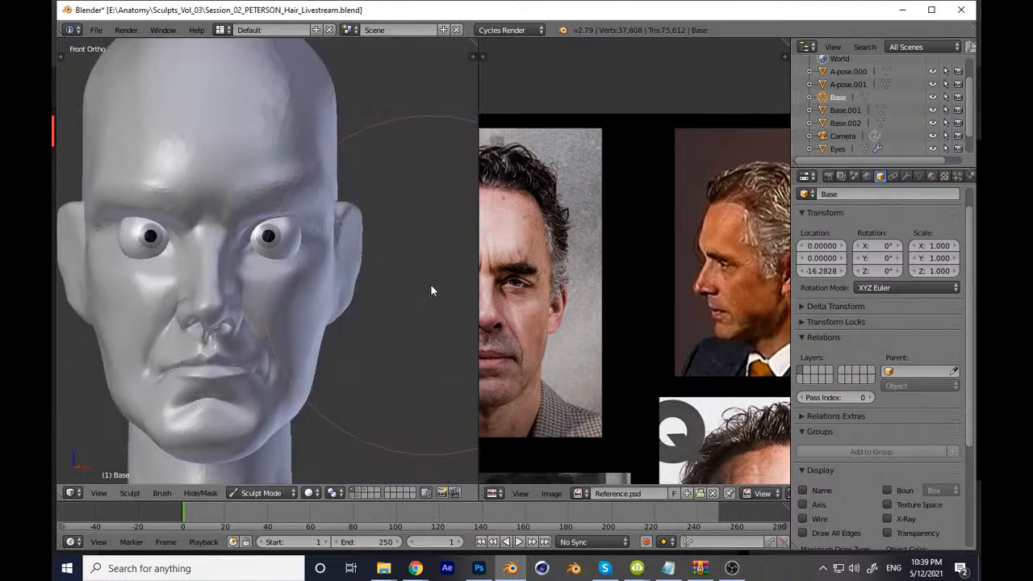
Step: Resize the sculpt brush and build up the inner corner of the eye and the lower eyelid edge with strokes in front view
middle_drag(504, 302, 525, 332)
scroll(321, 268, up, 8)
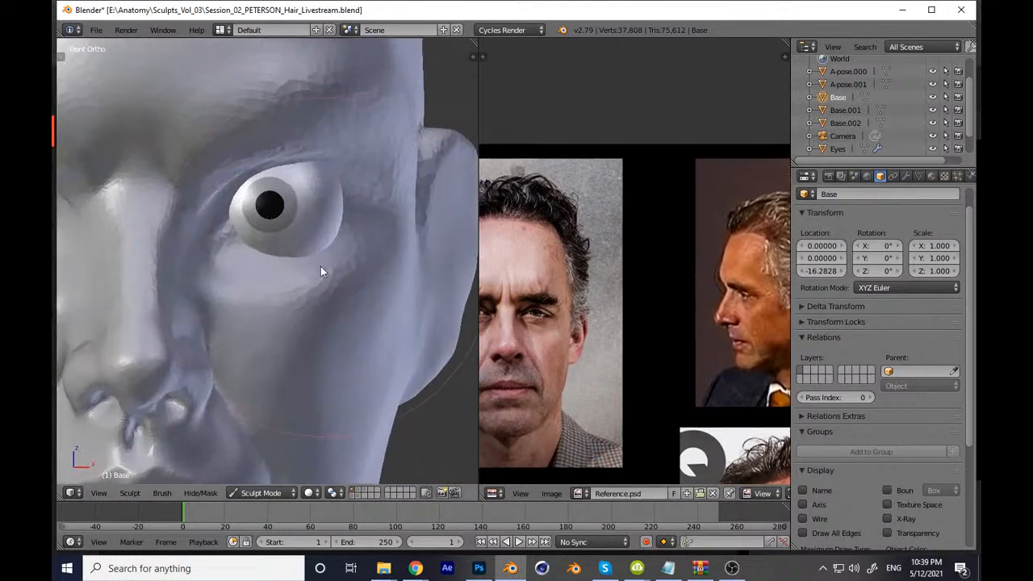
shift+middle_drag(210, 115, 284, 274)
key(f)
click(196, 272)
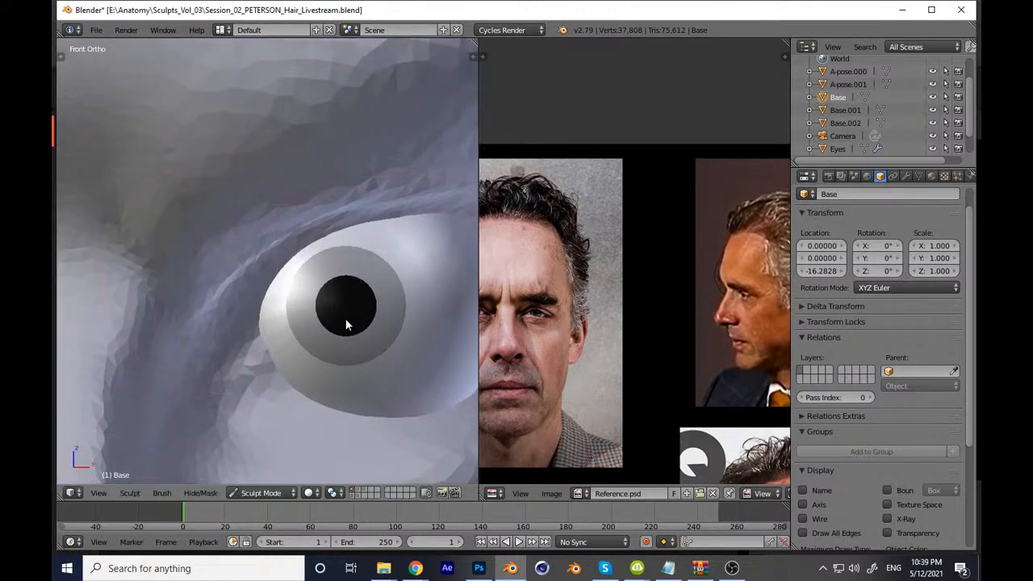
shift+middle_drag(296, 325, 318, 311)
key(f)
click(269, 301)
key(f)
click(270, 300)
drag(293, 256, 249, 335)
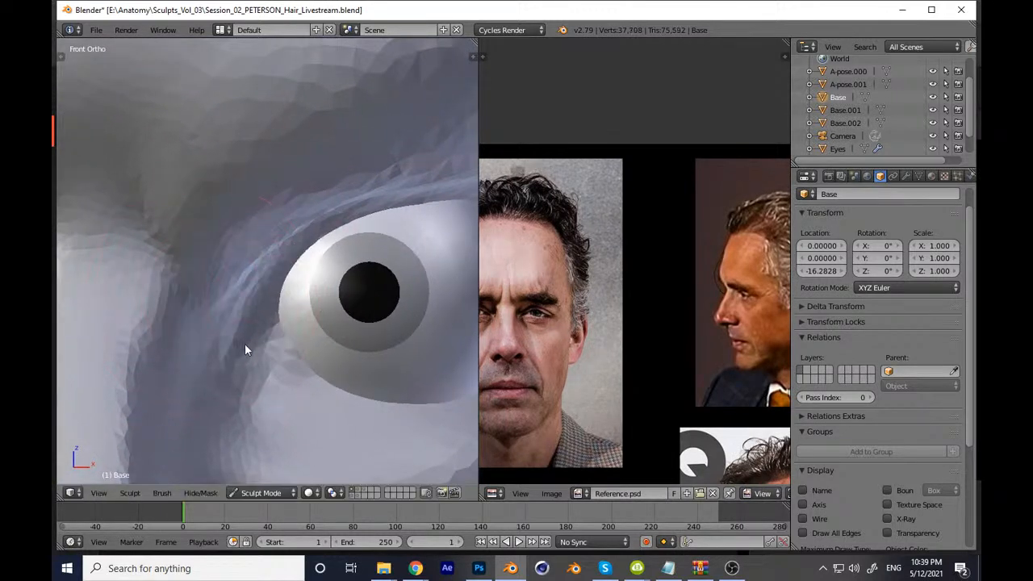
mouse_move(298, 277)
mouse_down()
mouse_move(274, 286)
mouse_move(278, 358)
mouse_move(372, 400)
mouse_up()
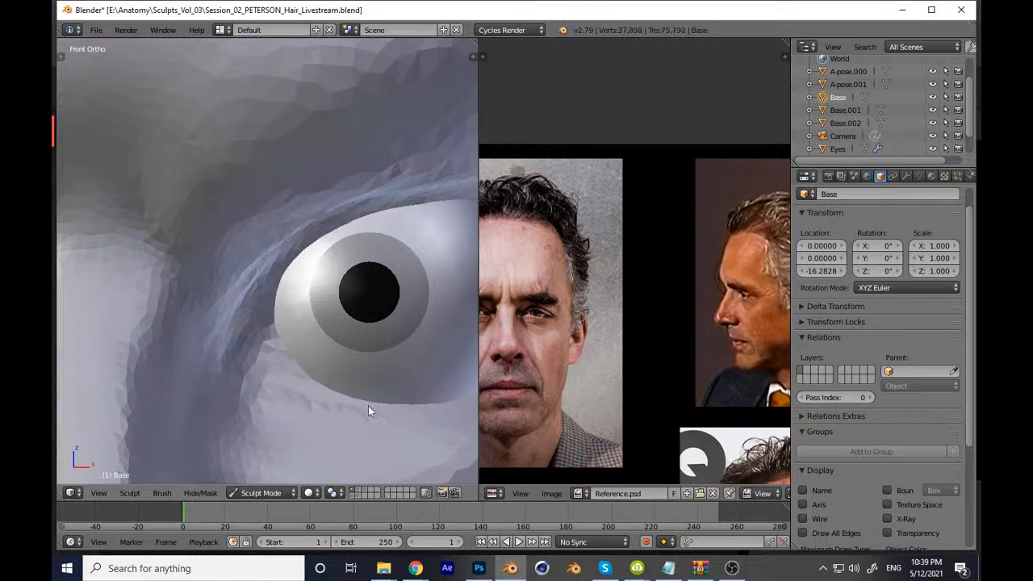
Step: Resize the brush, stroke along the upper eyelid edge from the inner corner, and save over Session_02_PETERSON_Hair_Livestream.blend
shift+middle_drag(318, 347, 261, 335)
key(f)
click(217, 299)
mouse_move(202, 326)
mouse_down()
mouse_move(191, 312)
mouse_move(162, 341)
mouse_move(272, 230)
mouse_move(330, 215)
mouse_up()
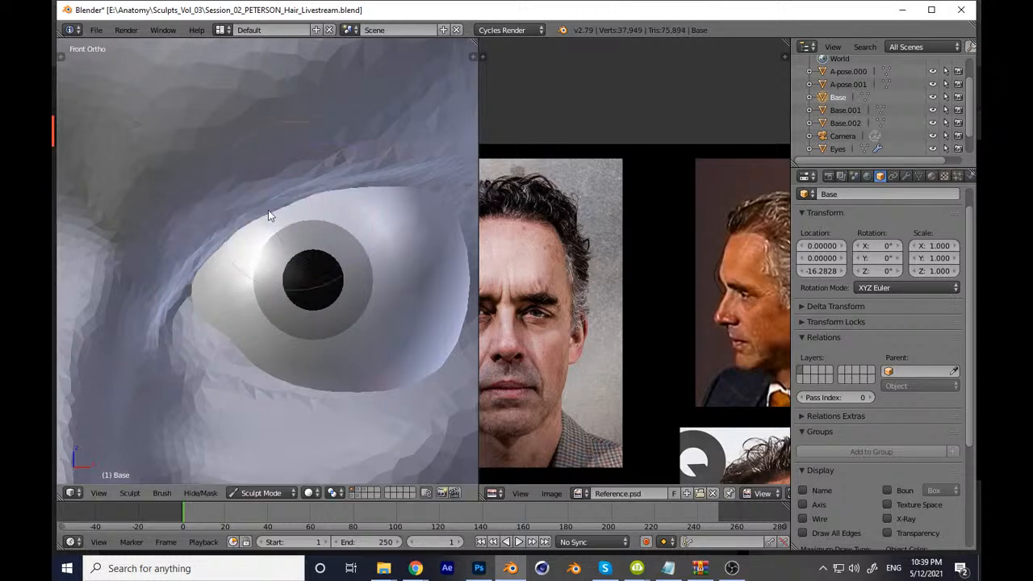
scroll(328, 202, down, 10)
key(ctrl+s)
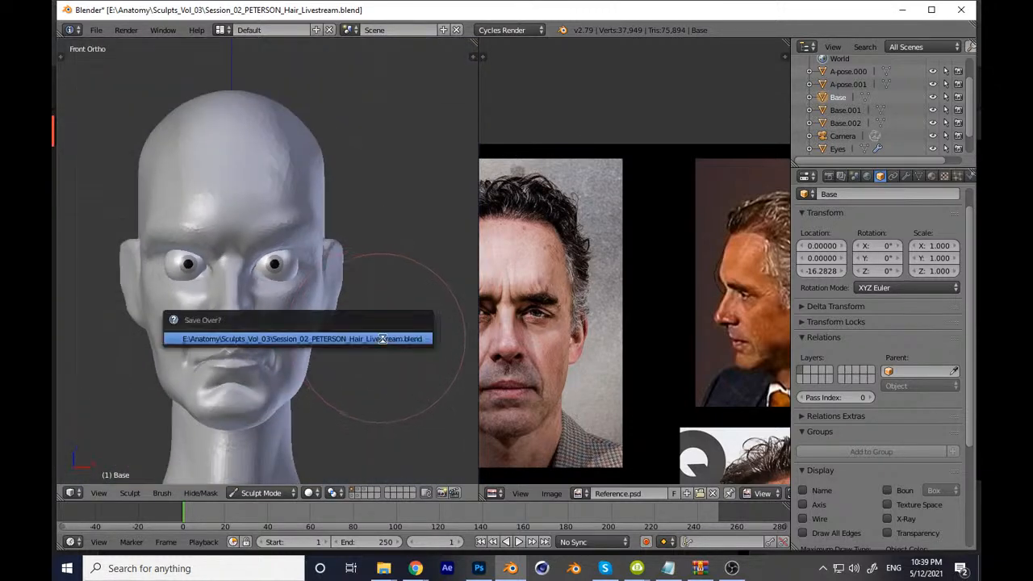
click(375, 342)
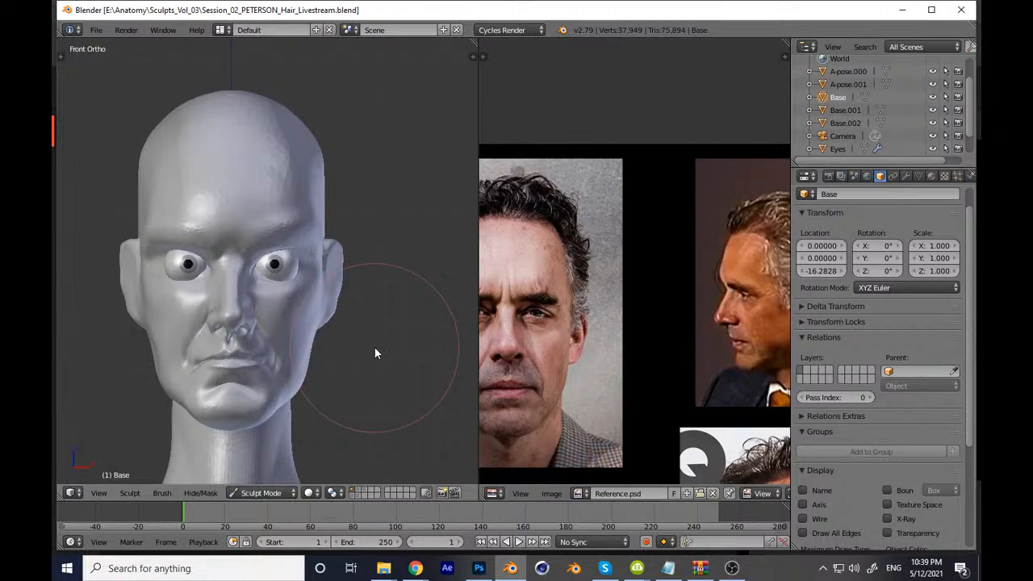
Step: Shape the upper eyelid from the inner corner toward its outer end with strokes from several angled views
scroll(340, 368, up, 10)
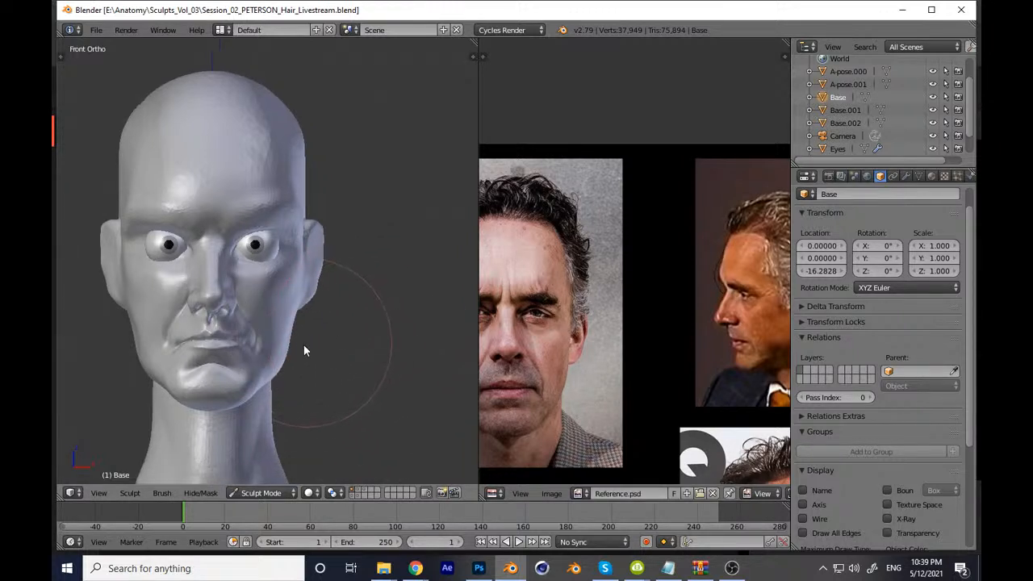
mouse_move(332, 336)
middle_down()
mouse_move(308, 322)
mouse_move(335, 344)
middle_up()
scroll(336, 323, up, 4)
middle_drag(266, 272, 226, 238)
drag(237, 247, 182, 304)
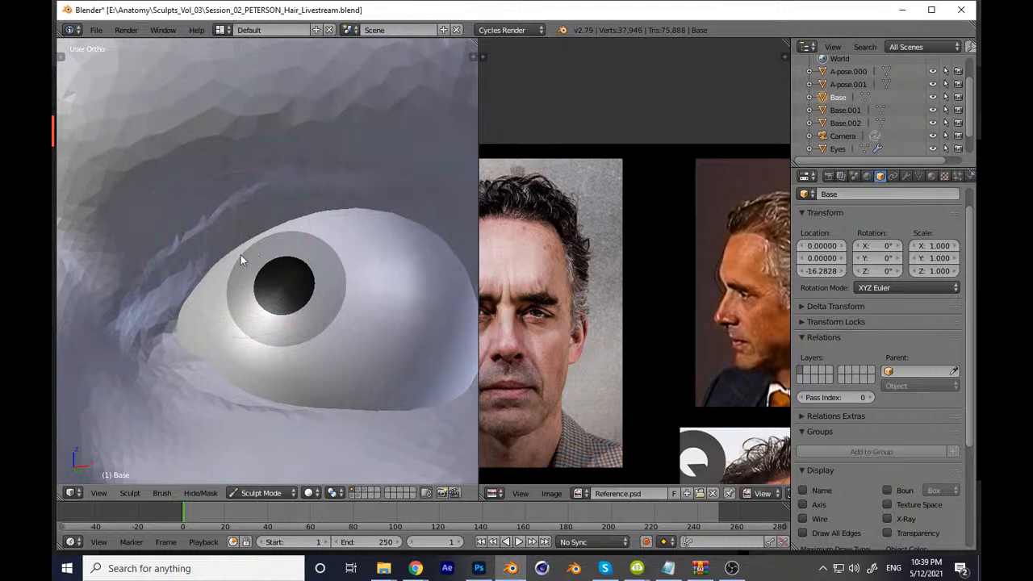
middle_drag(244, 253, 236, 235)
drag(236, 233, 347, 202)
mouse_move(311, 216)
middle_down()
mouse_move(281, 218)
mouse_move(335, 216)
middle_up()
drag(336, 217, 313, 220)
key(KP_1)
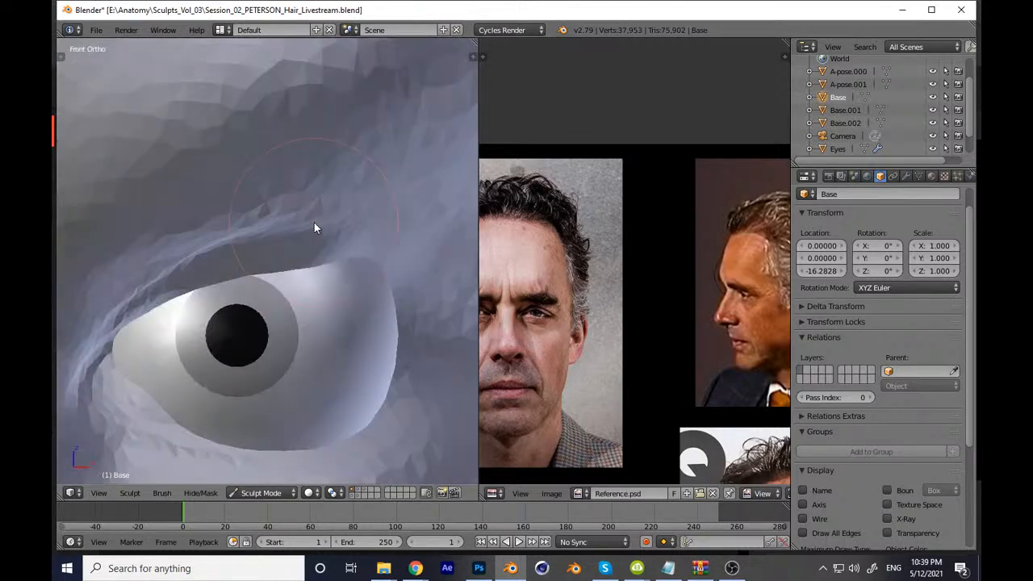
Step: Refine the lower edge of the upper eyelid above the iris in front view and check it against the face
drag(273, 276, 312, 270)
ctrl+middle_drag(340, 371, 283, 374)
shift+middle_drag(214, 410, 294, 271)
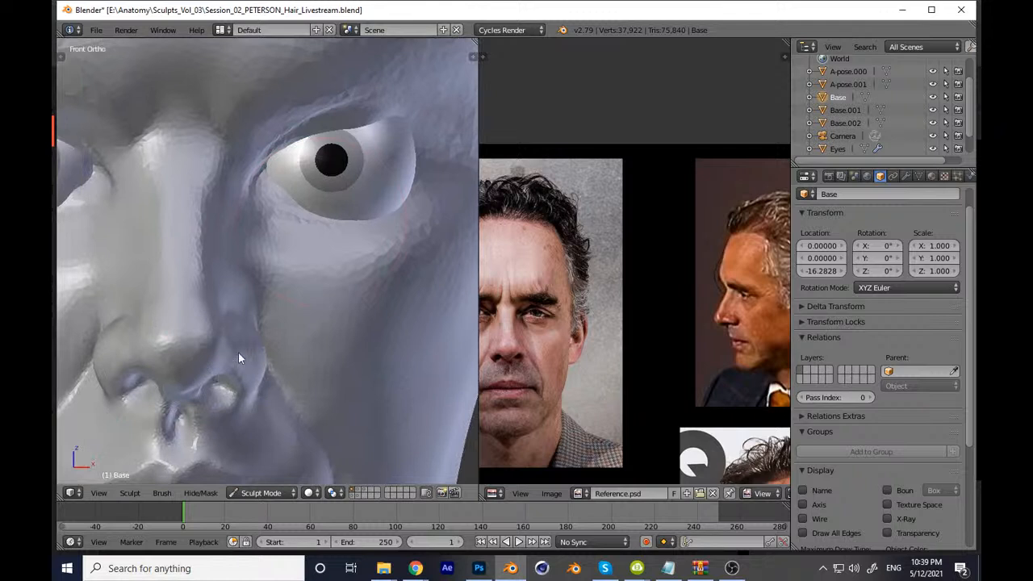
scroll(201, 366, down, 2)
mouse_move(270, 420)
shift+middle_down()
mouse_move(323, 334)
mouse_move(333, 347)
shift+middle_up()
mouse_move(365, 316)
middle_down()
mouse_move(275, 395)
mouse_move(305, 348)
middle_up()
Step: Add denser strokes along the upper eyelid ridge above the iris, working outward over the eyeball from angled views
scroll(313, 288, up, 10)
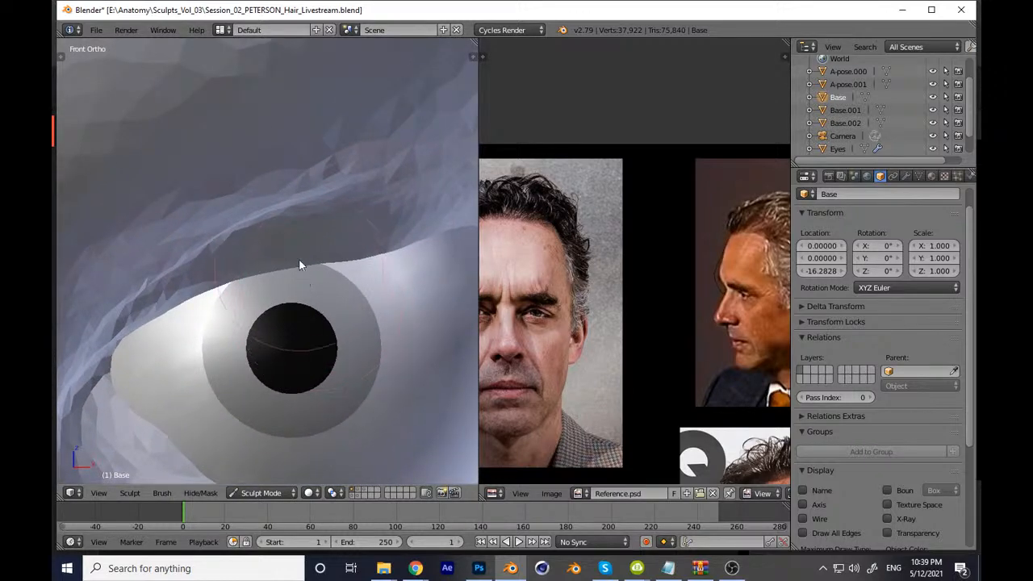
mouse_move(309, 281)
middle_down()
mouse_move(296, 244)
mouse_move(312, 266)
mouse_move(258, 250)
middle_up()
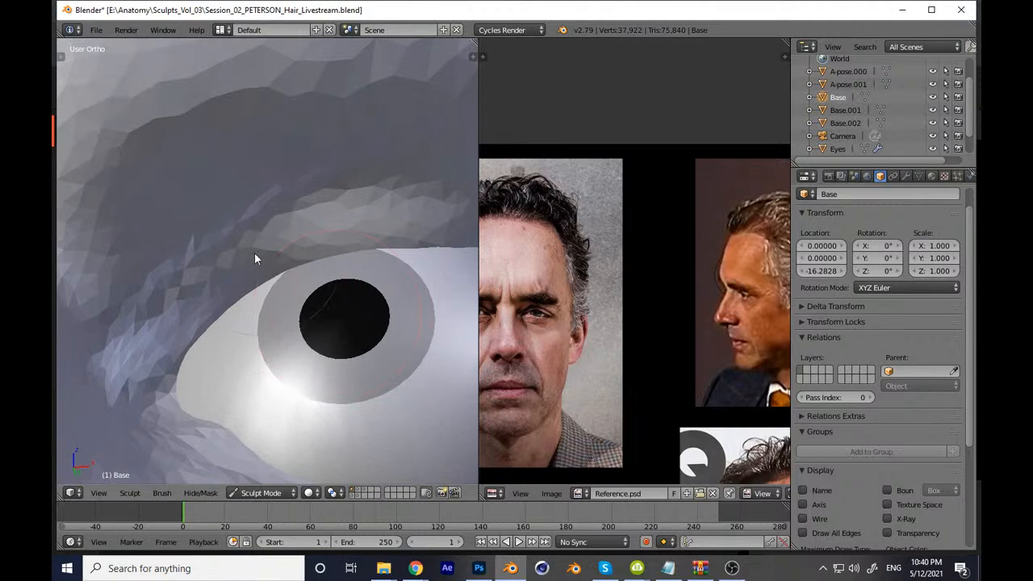
drag(189, 243, 404, 208)
shift+middle_drag(346, 219, 263, 242)
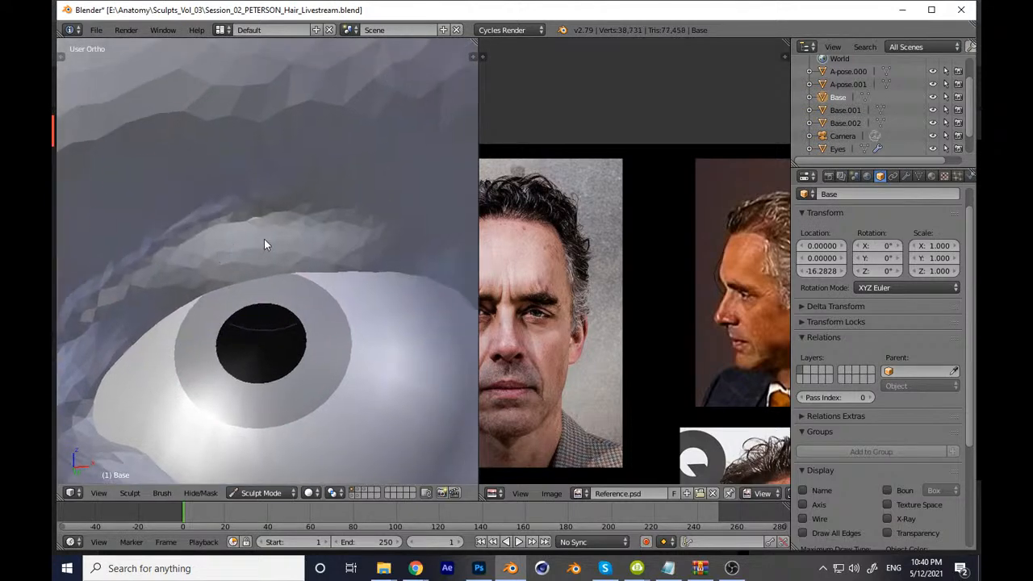
drag(222, 232, 347, 211)
mouse_move(347, 211)
middle_down()
mouse_move(263, 203)
mouse_move(260, 215)
middle_up()
drag(118, 251, 234, 253)
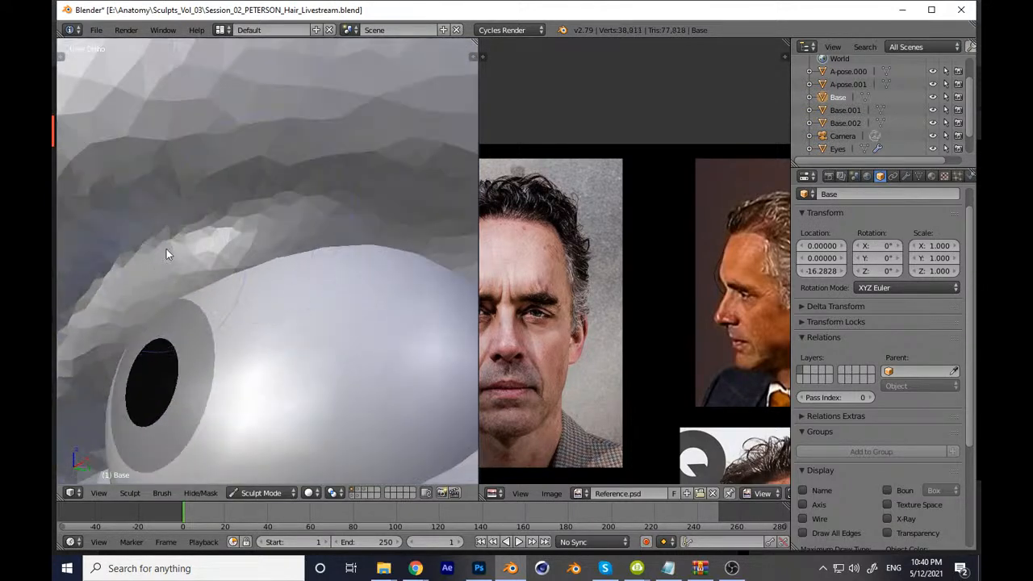
scroll(158, 259, up, 1)
shift+middle_drag(157, 259, 240, 271)
mouse_move(173, 300)
mouse_down()
mouse_move(292, 216)
mouse_move(350, 221)
mouse_up()
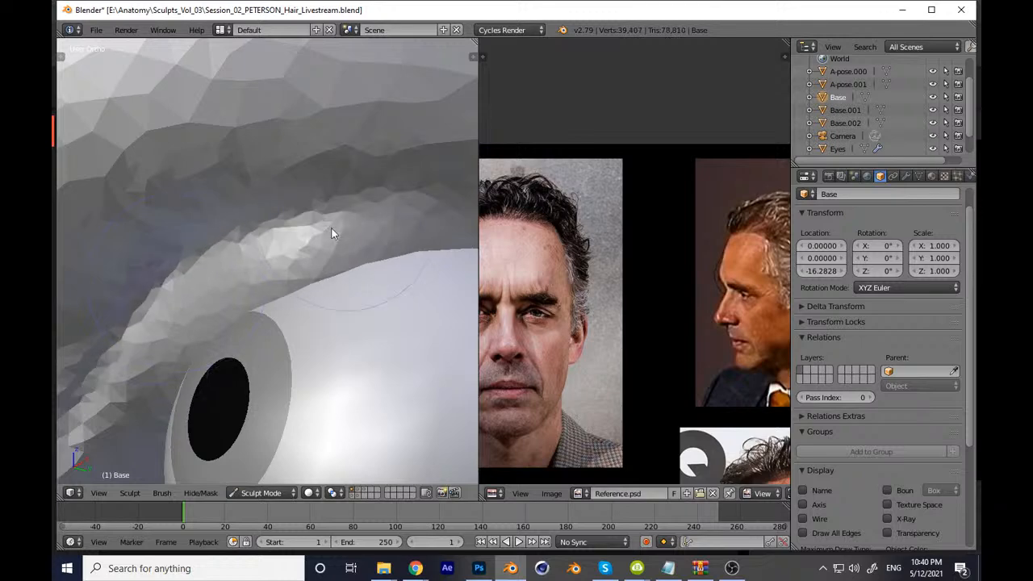
mouse_move(415, 569)
click(527, 510)
click(504, 569)
mouse_move(279, 289)
middle_down()
mouse_move(260, 319)
mouse_move(266, 341)
mouse_move(261, 323)
middle_up()
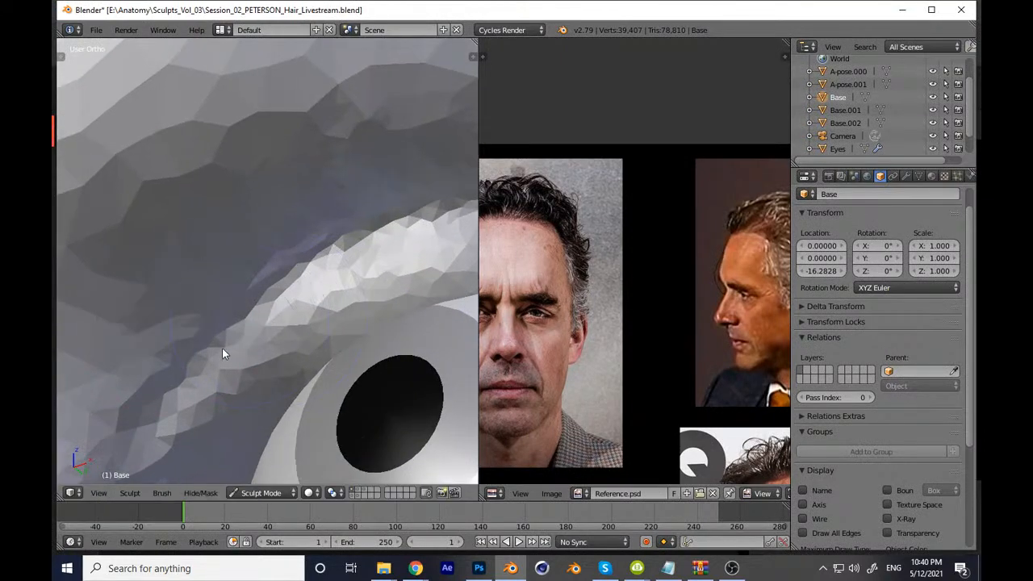
click(732, 569)
click(734, 572)
Step: Define the upper eyelid fold from the inner corner across the eyeball with further strokes and check it from the front
mouse_move(317, 260)
mouse_down()
mouse_move(201, 356)
mouse_move(324, 260)
mouse_up()
middle_drag(278, 313, 212, 336)
mouse_move(251, 284)
mouse_down()
mouse_move(375, 248)
mouse_move(211, 270)
mouse_up()
shift+middle_drag(295, 264, 129, 335)
mouse_move(217, 312)
mouse_down()
mouse_move(396, 328)
mouse_move(320, 316)
mouse_move(248, 314)
mouse_move(467, 342)
mouse_up()
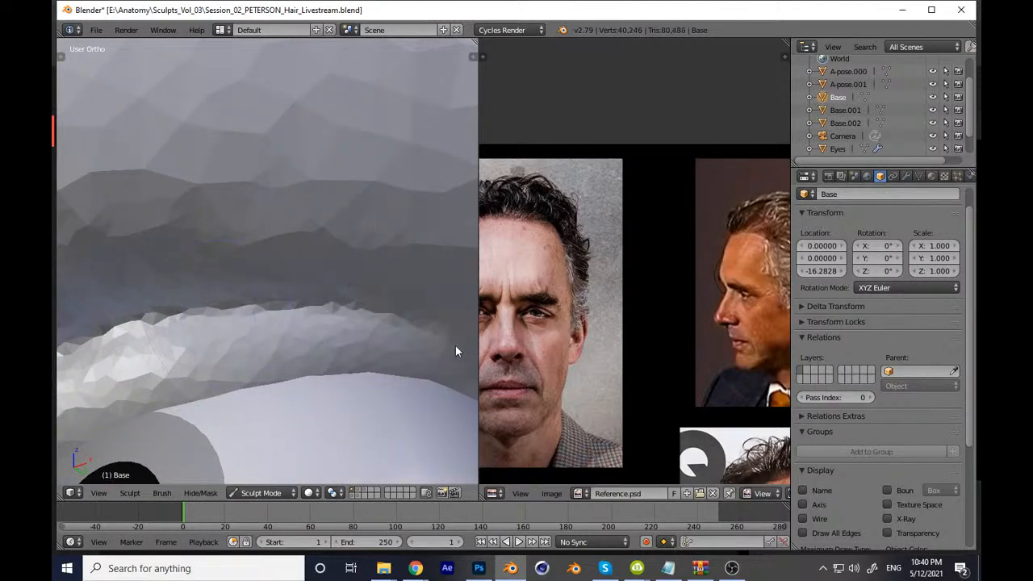
scroll(338, 320, down, 5)
scroll(346, 345, down, 8)
middle_drag(324, 375, 314, 345)
key(KP_1)
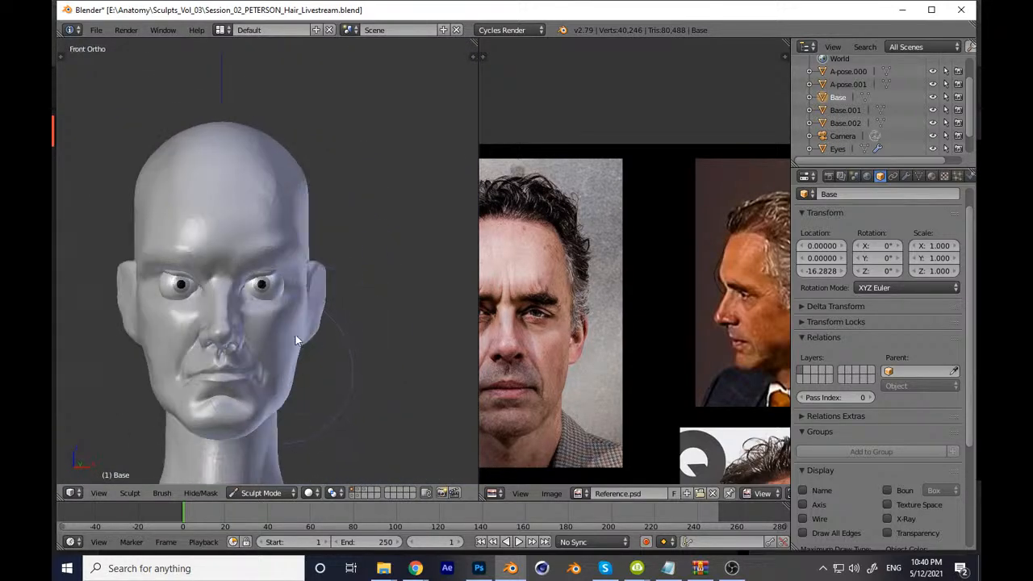
Step: Zoom in on the upper eyelid and choose another sculpting brush in place of the Crease brush
scroll(356, 215, up, 10)
key(t)
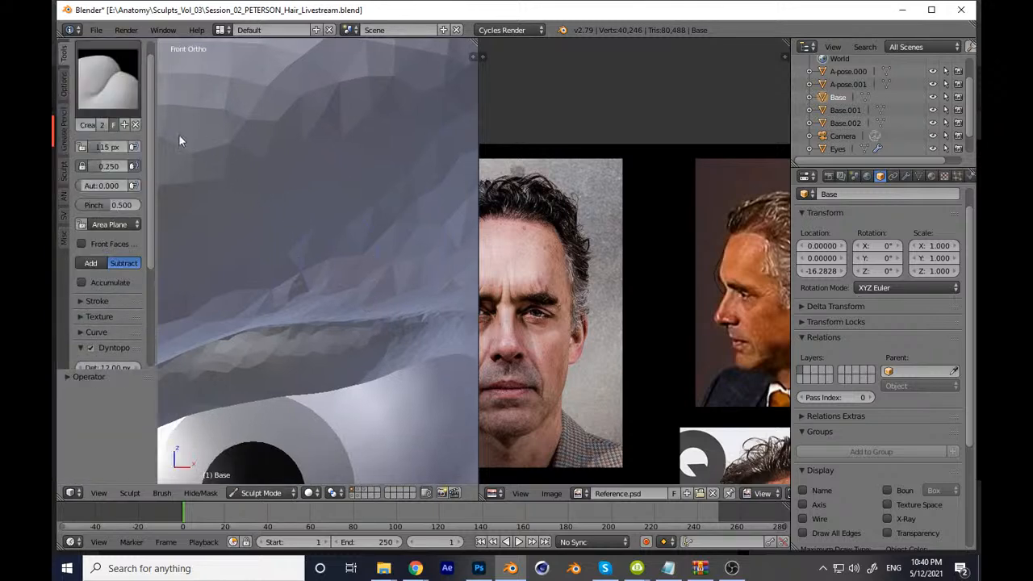
click(133, 88)
click(187, 148)
key(t)
Step: Resize the brush and stroke along the raised rim of the upper eyelid above the eyeball from the side
middle_drag(640, 253, 620, 198)
scroll(572, 287, down, 3)
mouse_move(452, 311)
middle_down()
mouse_move(329, 323)
mouse_move(366, 312)
mouse_move(203, 267)
middle_up()
key(f)
click(281, 279)
mouse_move(235, 281)
mouse_down()
mouse_move(290, 302)
mouse_move(238, 283)
mouse_move(318, 295)
mouse_move(231, 305)
mouse_move(388, 307)
mouse_move(293, 270)
mouse_up()
middle_drag(293, 271, 263, 238)
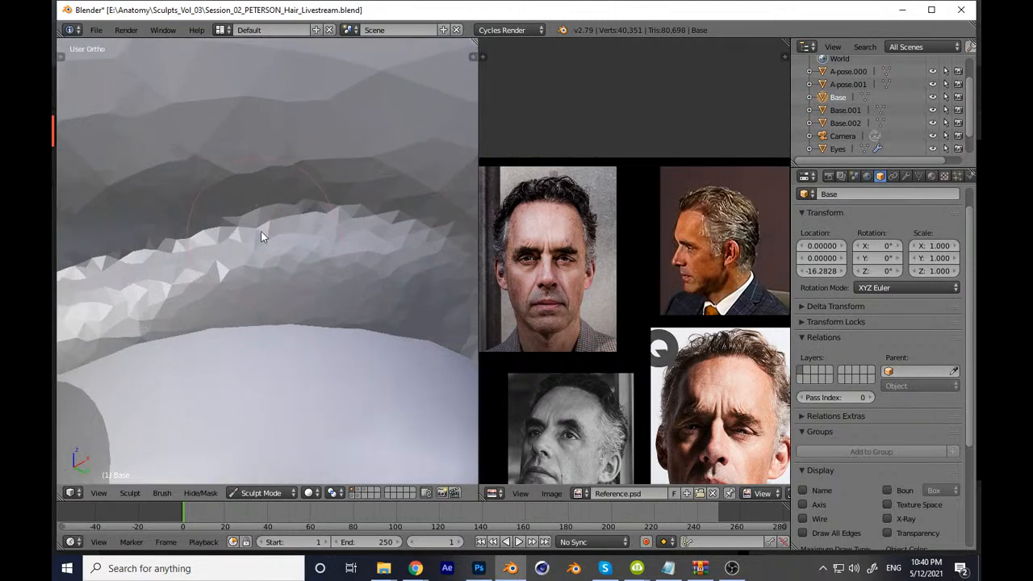
mouse_move(238, 239)
mouse_down()
mouse_move(224, 228)
mouse_move(272, 211)
mouse_move(365, 235)
mouse_move(315, 212)
mouse_up()
Step: Check the whole head from the front and save over Session_02_PETERSON_Hair_Livestream.blend
scroll(314, 212, down, 10)
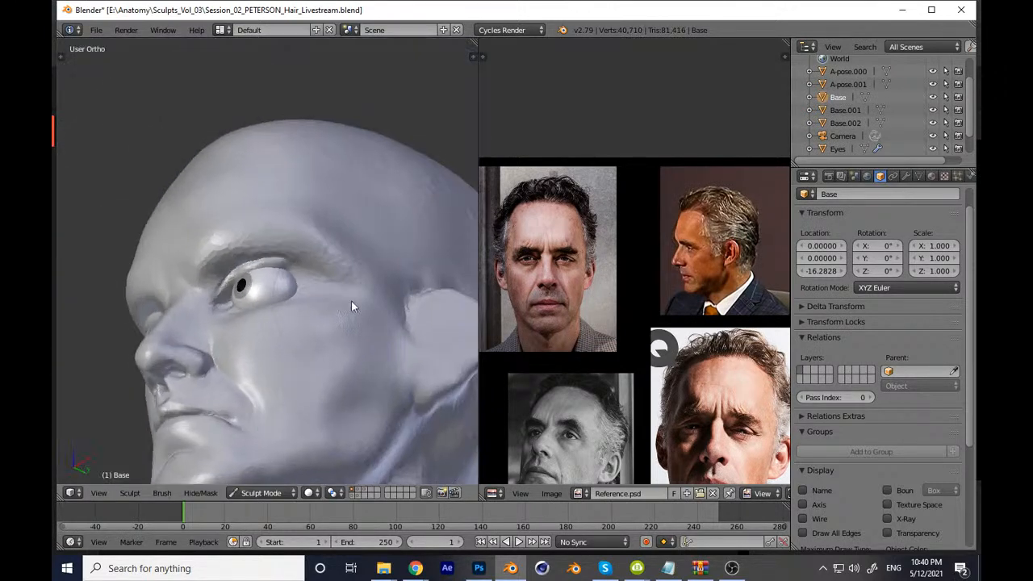
key(KP_1)
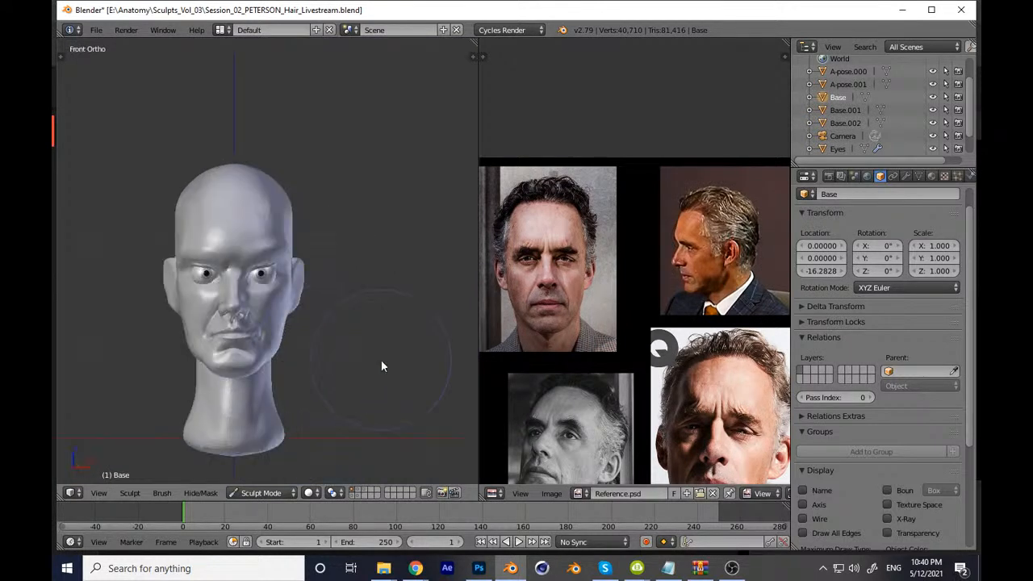
key(ctrl+s)
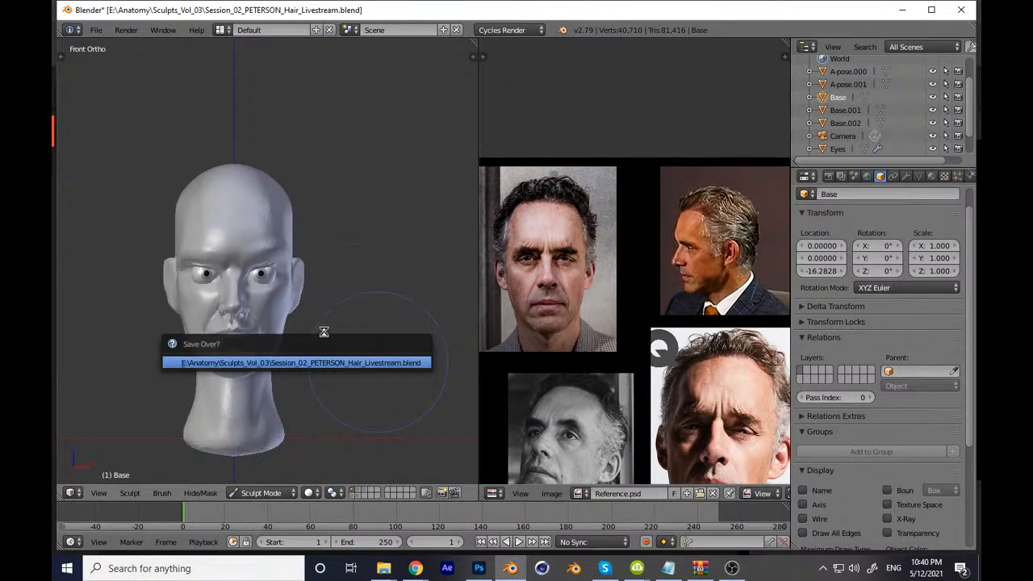
key(Return)
Step: Inspect the upper eyelid fold up close and replace the Crease brush with a different sculpting brush
scroll(351, 315, up, 10)
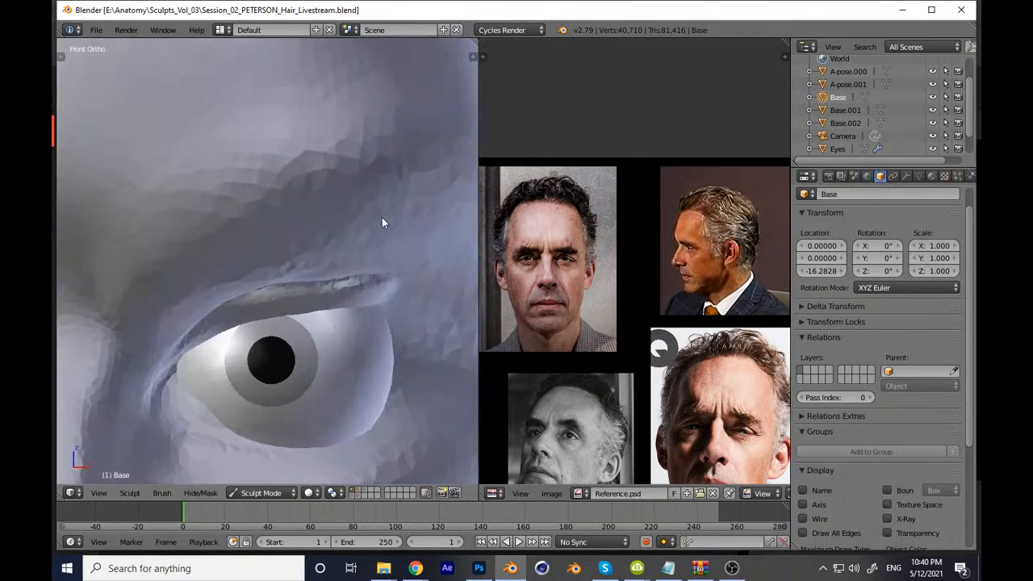
middle_drag(304, 300, 367, 318)
key(KP_1)
key(t)
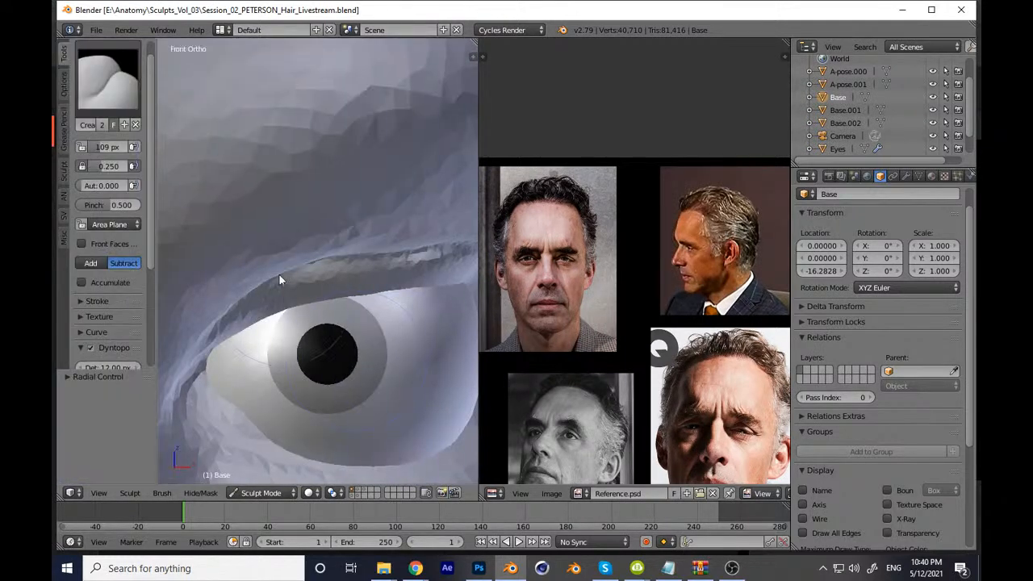
click(125, 79)
click(207, 156)
key(t)
Step: Build up the outer half of the upper eyelid over the eyeball with strokes from the side and check it in front view
middle_drag(336, 328, 267, 303)
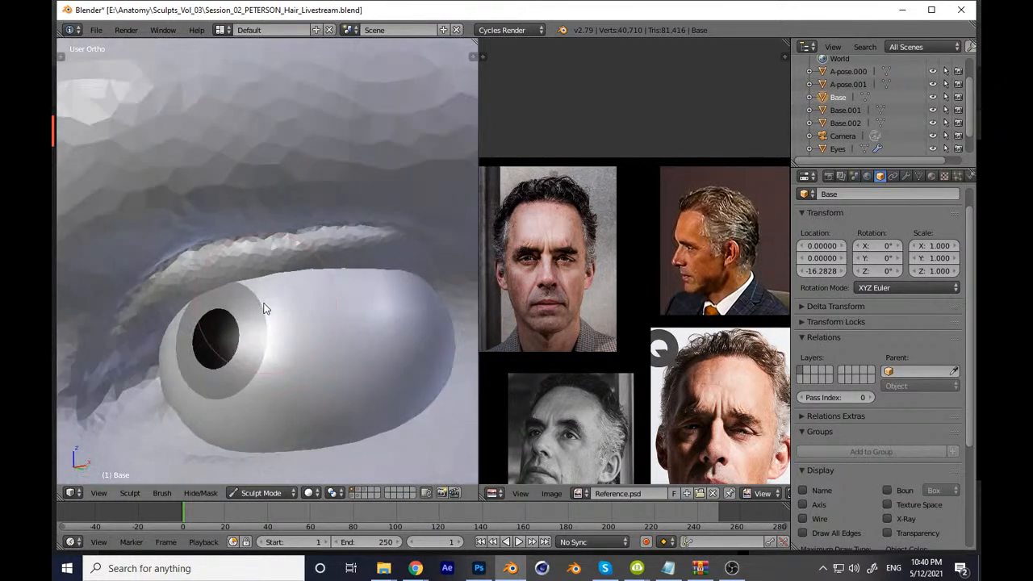
scroll(354, 240, up, 3)
mouse_move(353, 239)
middle_down()
mouse_move(277, 261)
mouse_move(269, 294)
mouse_move(266, 240)
middle_up()
mouse_move(270, 260)
mouse_down()
mouse_move(284, 246)
mouse_move(410, 273)
mouse_move(341, 245)
mouse_move(416, 262)
mouse_up()
middle_drag(307, 255, 256, 262)
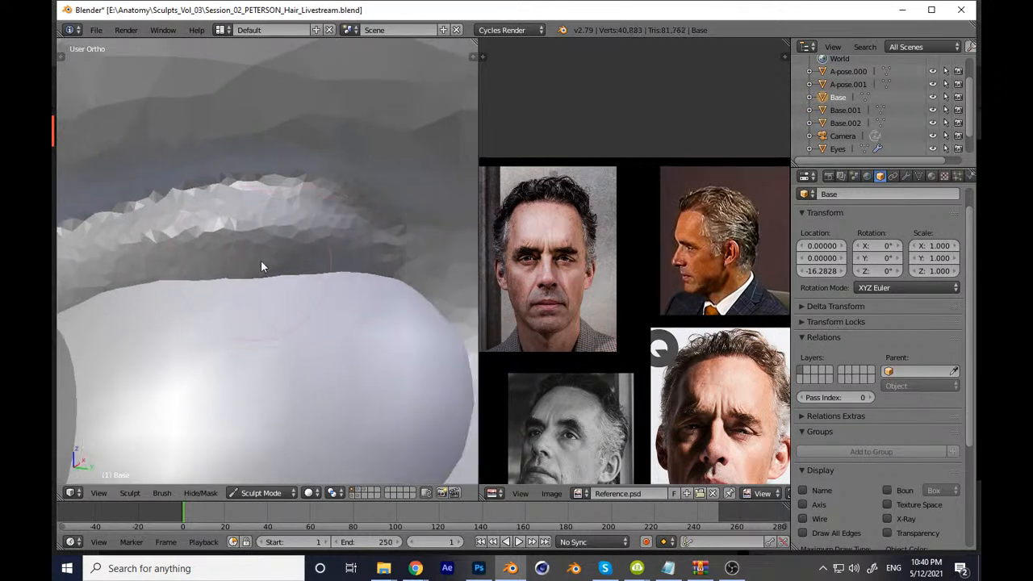
mouse_move(353, 251)
mouse_down()
mouse_move(272, 277)
mouse_move(429, 258)
mouse_move(389, 248)
mouse_move(341, 272)
mouse_move(418, 295)
mouse_move(247, 277)
mouse_move(365, 276)
mouse_move(125, 270)
mouse_move(268, 250)
mouse_up()
scroll(329, 342, down, 6)
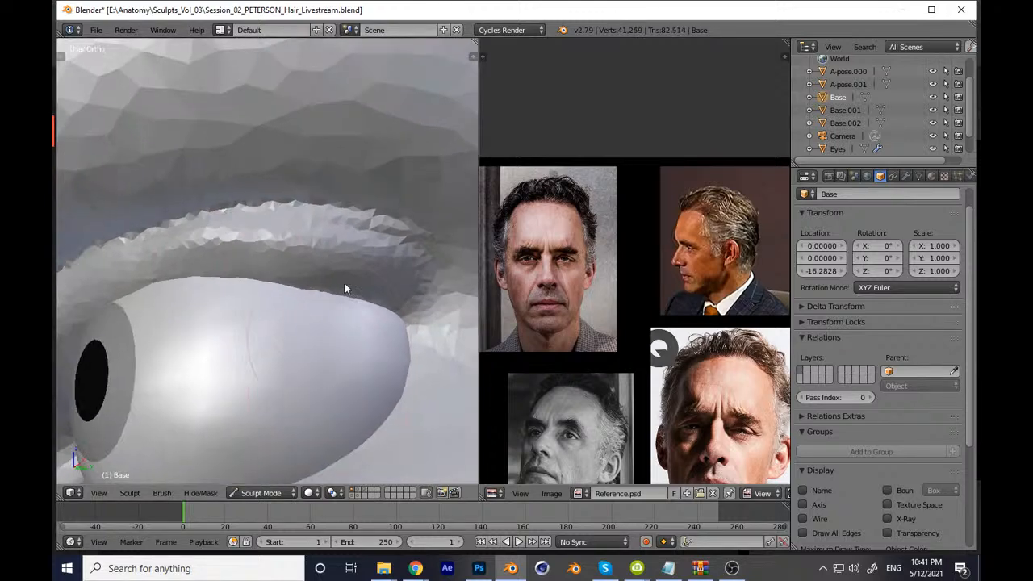
key(KP_1)
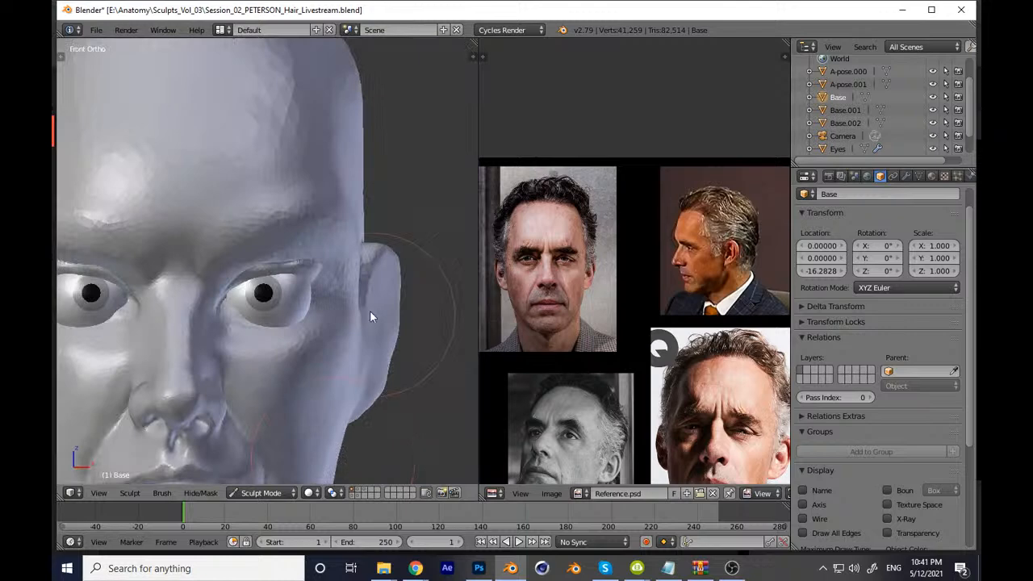
Step: Undo the last stroke, rework the outer end of the upper eyelid in front view, and save over the file
key(ctrl+z)
mouse_move(381, 264)
ctrl+middle_down()
mouse_move(372, 357)
mouse_move(406, 256)
ctrl+middle_up()
shift+middle_drag(317, 327, 408, 245)
mouse_move(400, 299)
ctrl+middle_down()
mouse_move(389, 206)
mouse_move(290, 308)
ctrl+middle_up()
ctrl+middle_drag(291, 268, 293, 292)
mouse_move(294, 297)
mouse_down()
mouse_move(280, 258)
mouse_move(267, 279)
mouse_move(289, 253)
mouse_up()
ctrl+middle_drag(296, 293, 314, 360)
mouse_move(314, 360)
shift+middle_down()
mouse_move(226, 386)
mouse_move(332, 315)
shift+middle_up()
key(ctrl+s)
click(335, 313)
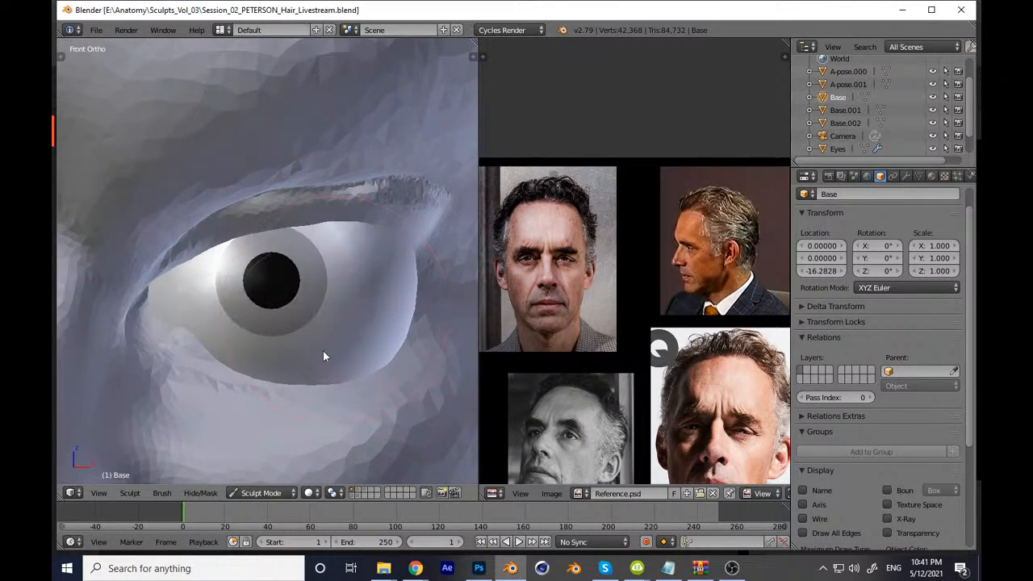
Step: Replace the SculptDraw brush with another sculpting brush and stroke along the lower eyelid edge beneath the eyeball
scroll(302, 344, up, 3)
key(t)
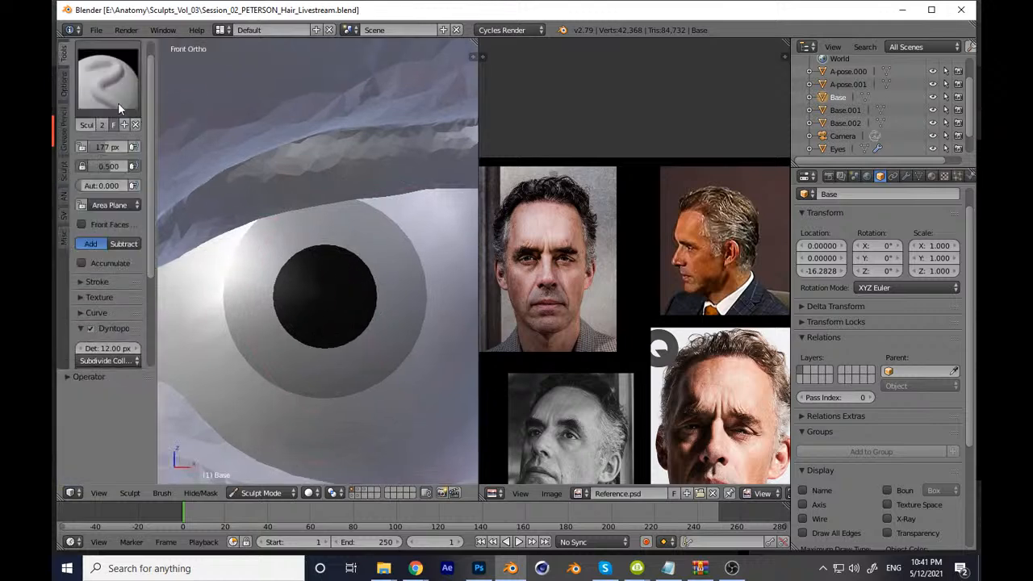
click(118, 107)
click(206, 158)
key(t)
shift+middle_drag(273, 354, 280, 256)
scroll(281, 256, down, 2)
mouse_move(202, 309)
mouse_down()
mouse_move(289, 307)
mouse_move(316, 342)
mouse_move(438, 325)
mouse_move(363, 350)
mouse_up()
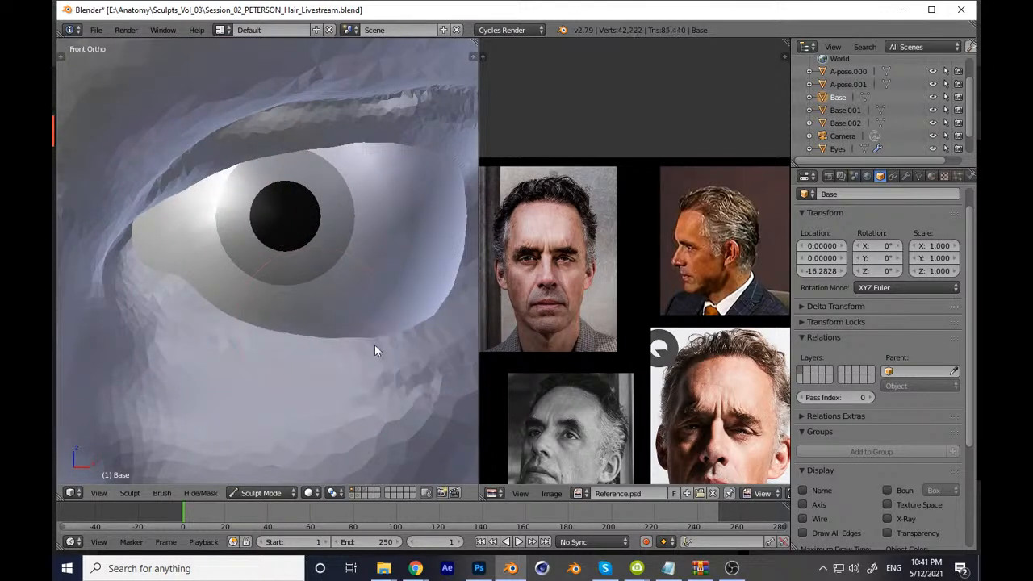
Step: Resize the brush and stroke along the upper eyelid fold above the iris to build it up
middle_drag(394, 293, 363, 302)
mouse_move(326, 226)
middle_down()
mouse_move(304, 227)
mouse_move(277, 296)
mouse_move(270, 268)
mouse_move(241, 240)
middle_up()
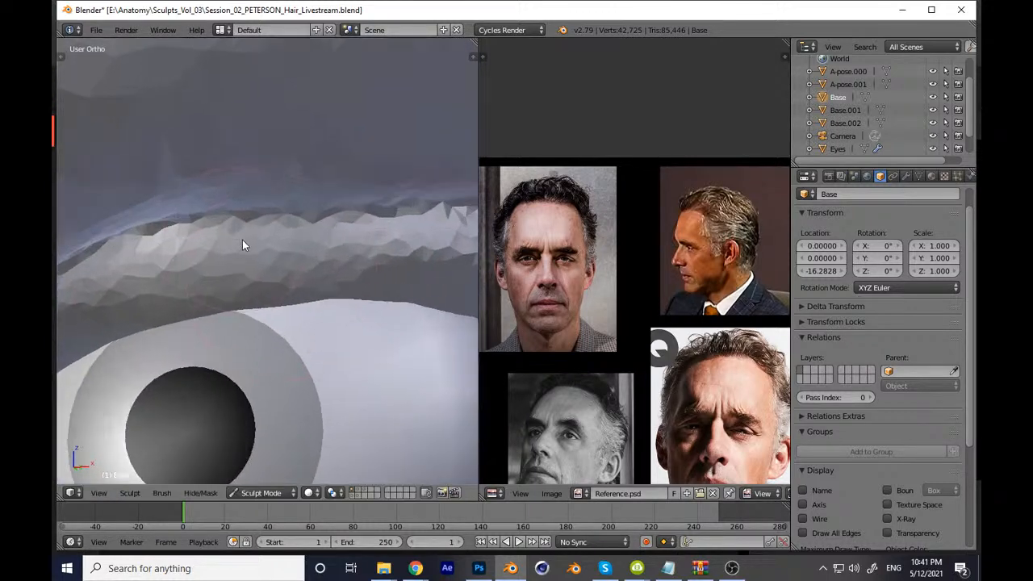
drag(237, 269, 325, 252)
key(f)
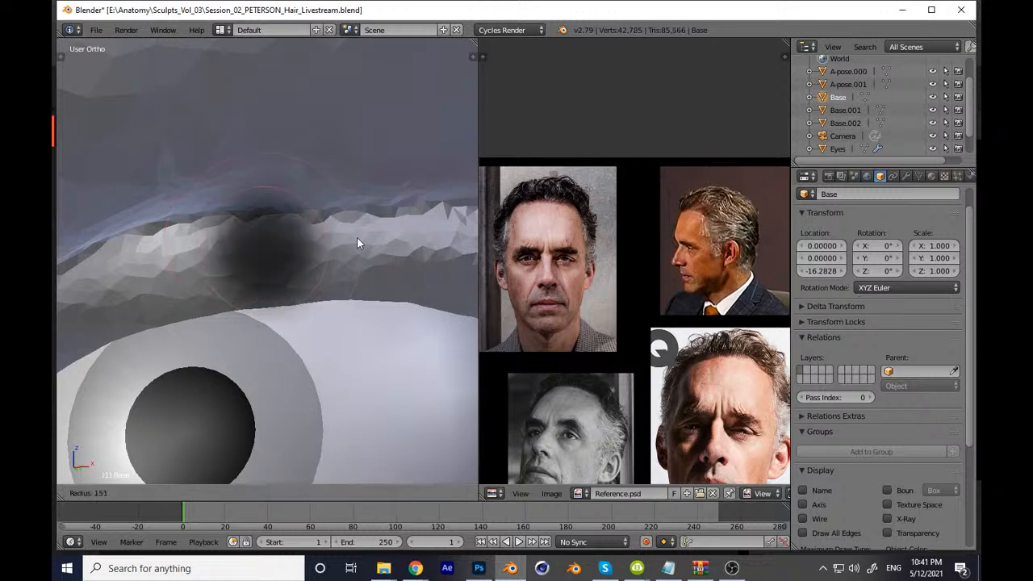
click(301, 247)
key(f)
click(232, 262)
mouse_move(184, 248)
mouse_down()
mouse_move(303, 263)
mouse_move(308, 251)
mouse_move(304, 271)
mouse_move(297, 256)
mouse_up()
Step: Extend the upper eyelid strokes toward the outer end of the eye, check the head in front view, and save over the file
key(f)
click(225, 228)
drag(131, 240, 399, 224)
shift+middle_drag(363, 218, 270, 257)
mouse_move(202, 254)
mouse_down()
mouse_move(360, 268)
mouse_move(378, 229)
mouse_up()
mouse_move(378, 230)
middle_down()
mouse_move(371, 250)
mouse_move(261, 263)
middle_up()
mouse_move(261, 263)
mouse_down()
mouse_move(282, 247)
mouse_move(174, 266)
mouse_move(357, 259)
mouse_move(342, 239)
mouse_up()
scroll(342, 239, down, 10)
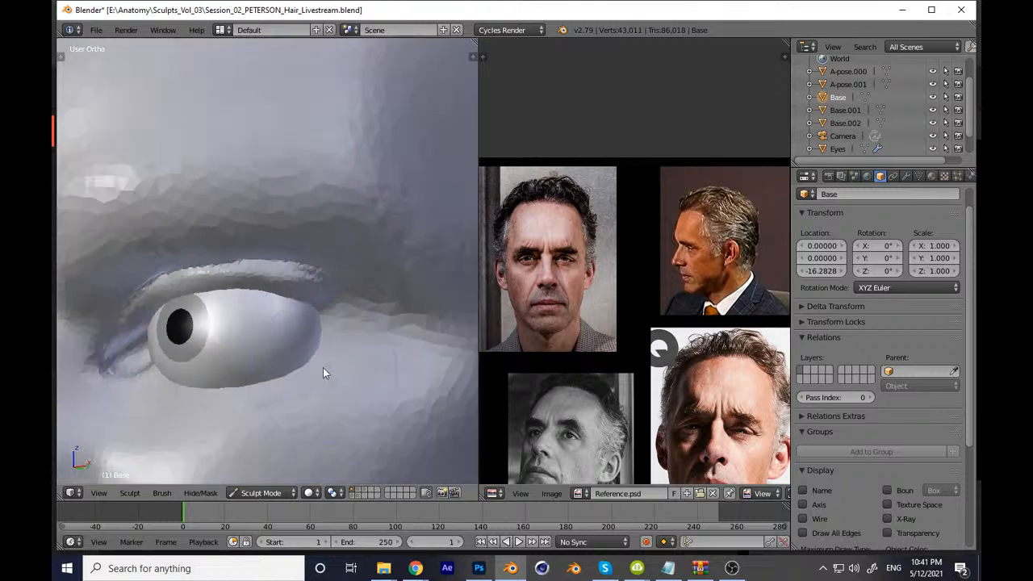
key(KP_1)
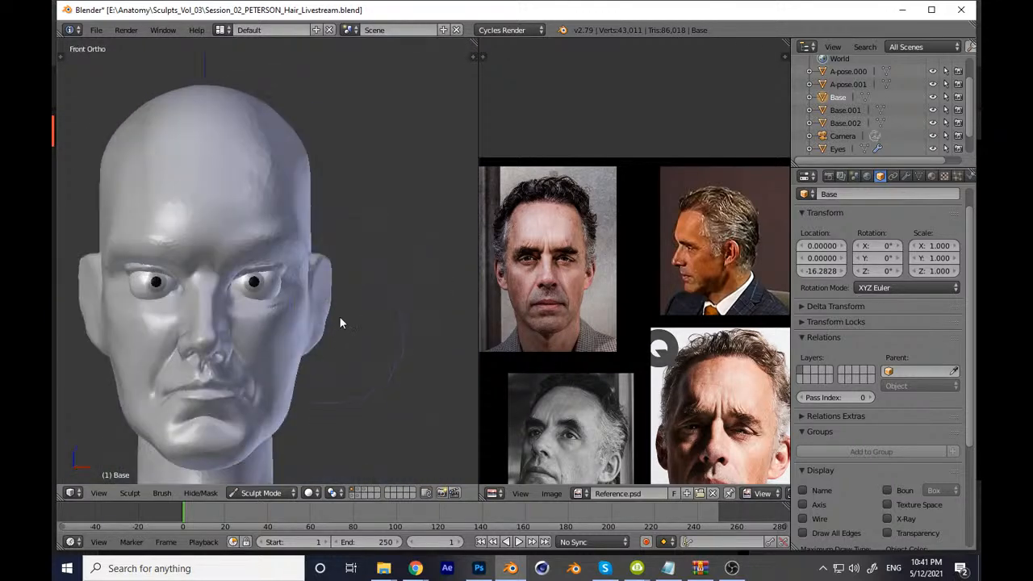
scroll(339, 339, down, 3)
key(ctrl+s)
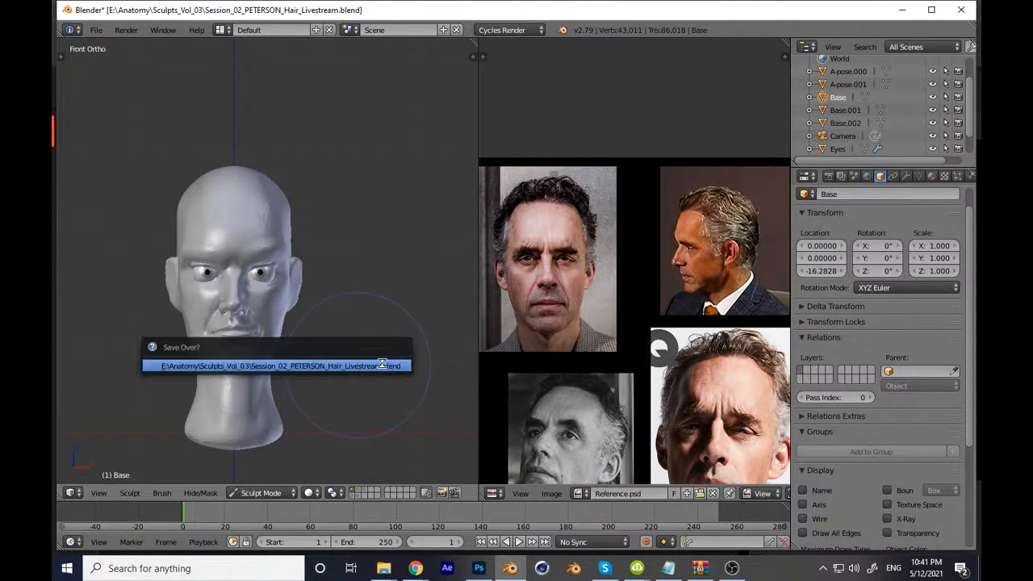
Step: Pull the outer half of the upper eyelid into shape over the eyeball, adjusting the brush radius between strokes
scroll(358, 268, up, 5)
middle_drag(360, 268, 353, 267)
scroll(364, 259, up, 8)
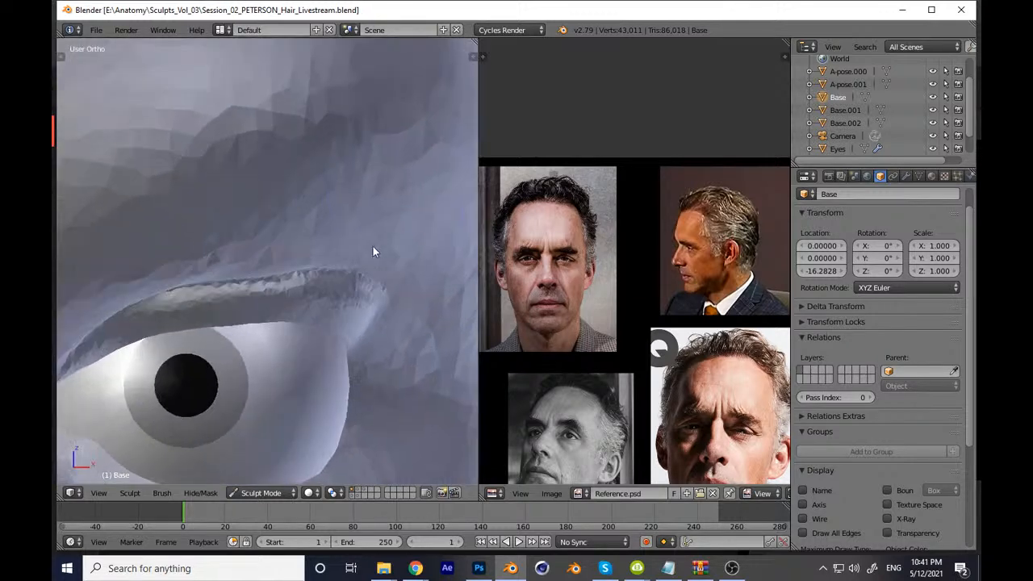
key(f)
click(334, 287)
scroll(324, 289, up, 1)
key(f)
click(390, 290)
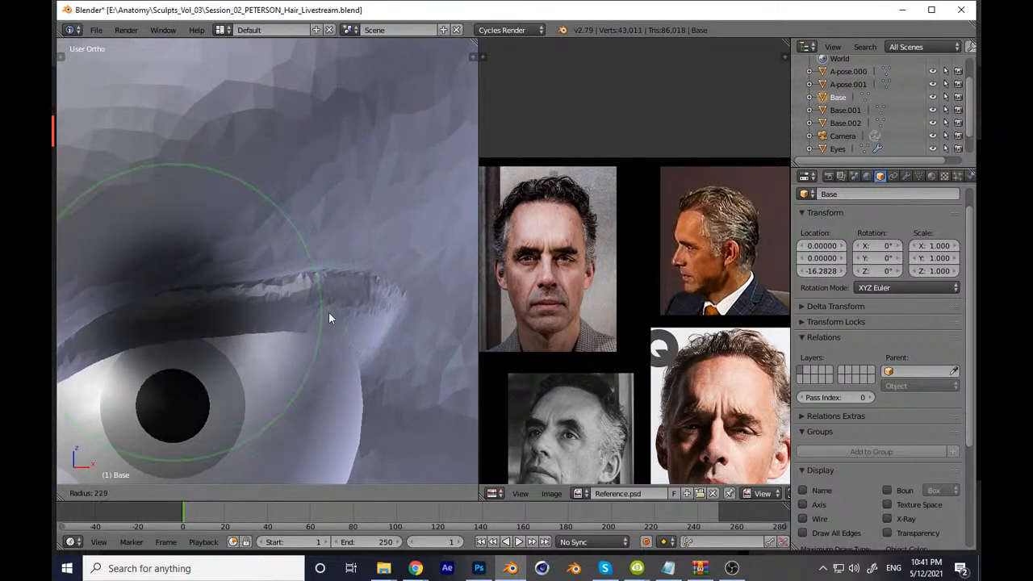
drag(358, 336, 365, 341)
key(f)
click(372, 335)
drag(308, 324, 297, 319)
key(f)
click(286, 325)
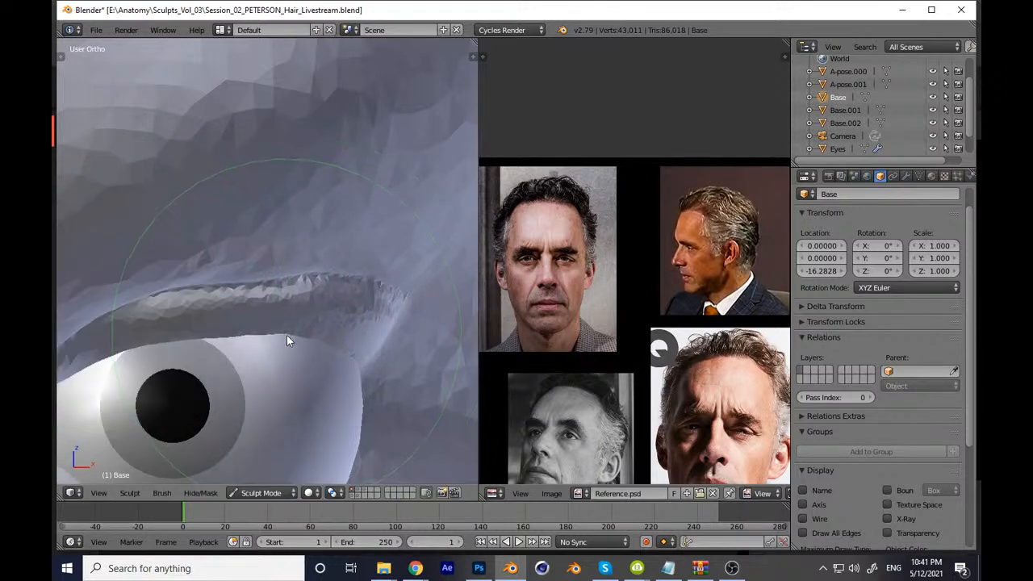
Step: Smooth the outer part of the upper eyelid fold and save over the file
middle_drag(358, 329, 311, 283)
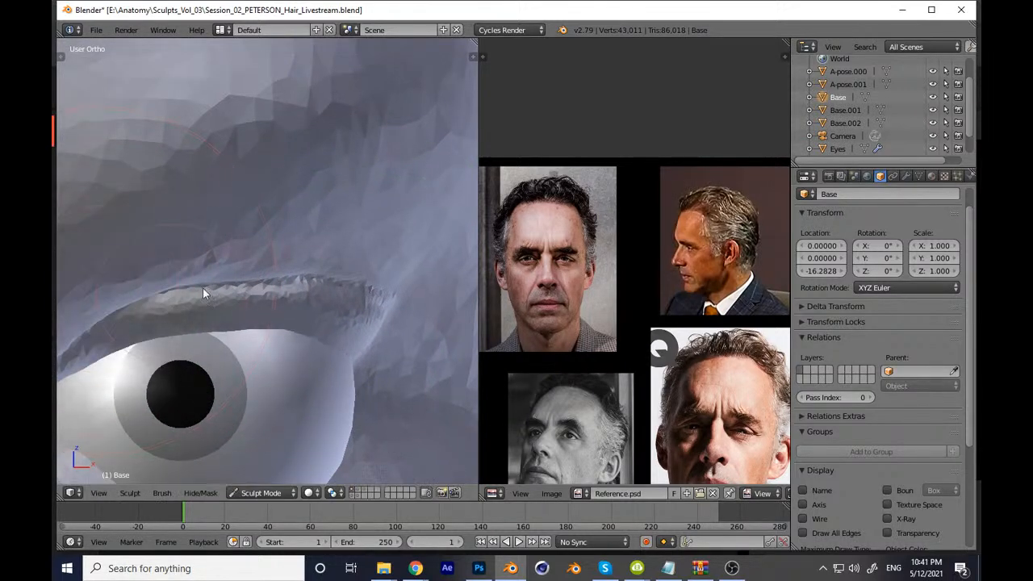
mouse_move(290, 280)
shift+mouse_down()
mouse_move(377, 286)
mouse_move(166, 307)
mouse_move(385, 288)
mouse_move(367, 259)
shift+mouse_up()
scroll(366, 264, down, 8)
key(ctrl+s)
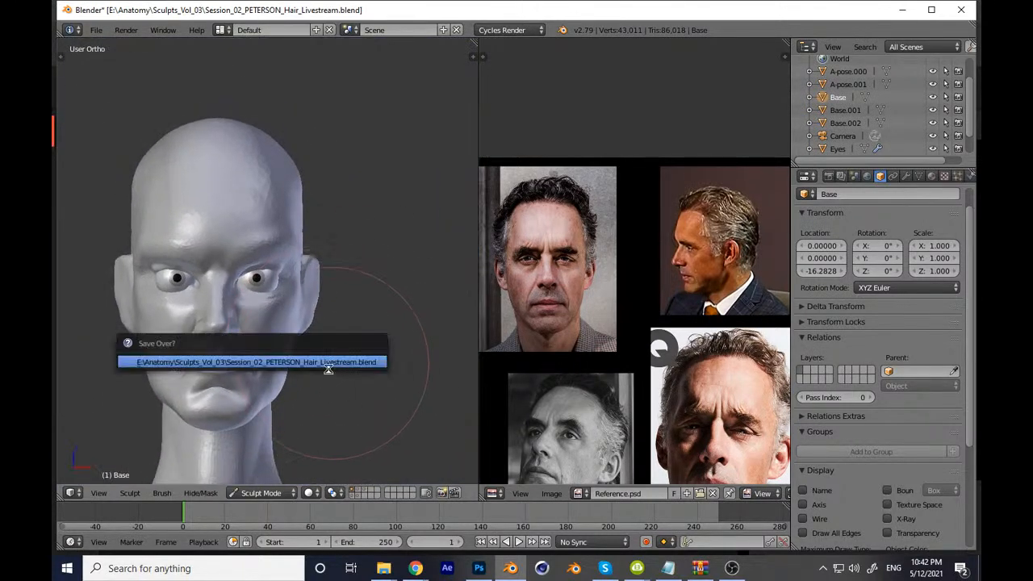
click(326, 369)
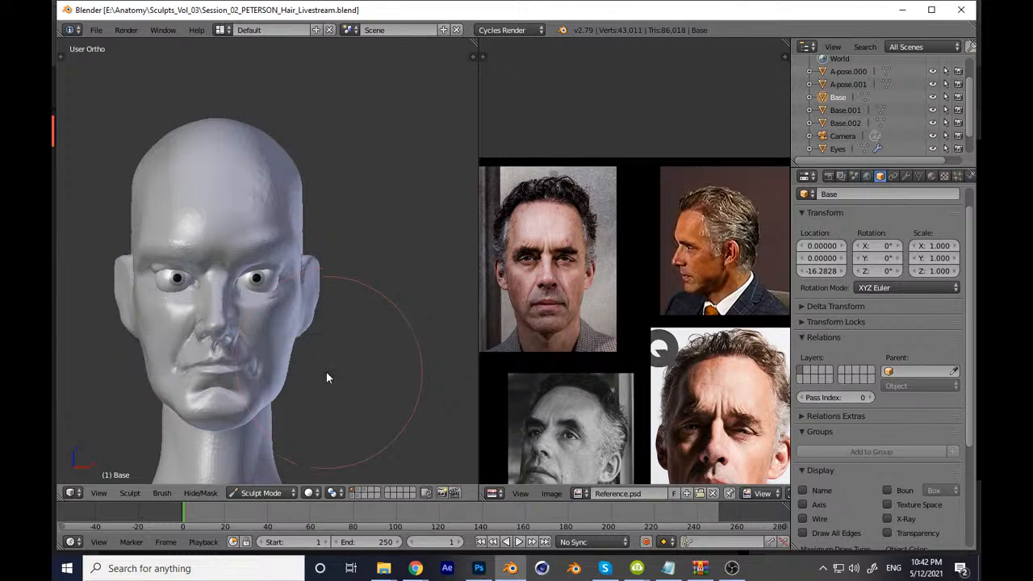
Step: Bring the outer side of the eye into close view and switch to a different sculpting brush
mouse_move(417, 353)
middle_down()
mouse_move(326, 353)
mouse_move(353, 380)
middle_up()
scroll(354, 374, up, 6)
key(t)
scroll(317, 310, up, 3)
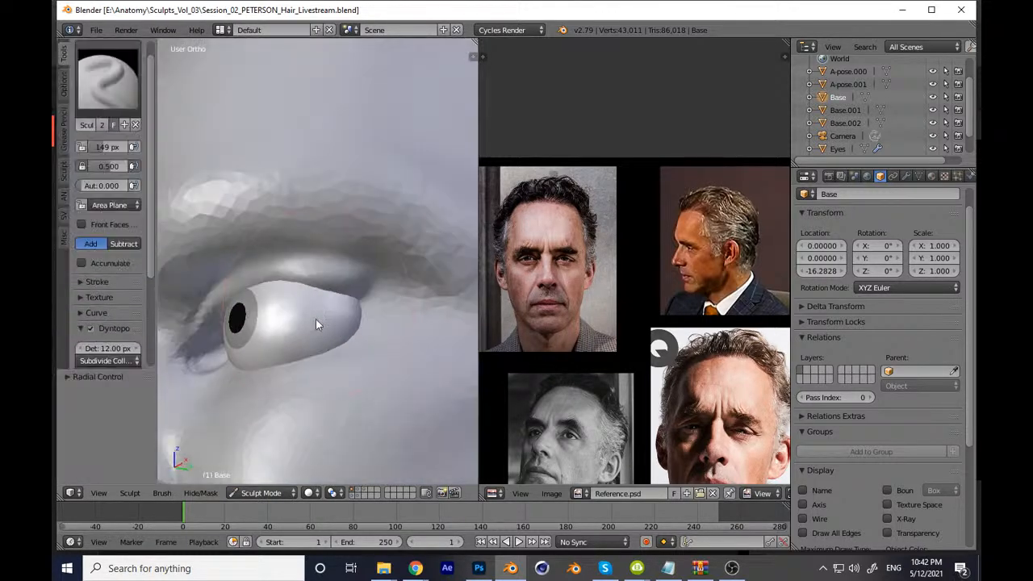
middle_drag(375, 268, 367, 274)
click(110, 83)
click(207, 153)
shift+middle_drag(241, 325, 289, 318)
key(t)
Step: Resize the brush and build up the upper eyelid with repeated strokes above the eyeball from the side
scroll(283, 314, up, 4)
key(f)
click(184, 275)
mouse_move(190, 273)
mouse_down()
mouse_move(174, 283)
mouse_move(298, 251)
mouse_move(367, 265)
mouse_up()
middle_drag(339, 279, 278, 284)
drag(185, 301, 347, 305)
middle_drag(331, 308, 274, 310)
drag(194, 313, 331, 321)
drag(118, 325, 311, 320)
drag(154, 329, 324, 335)
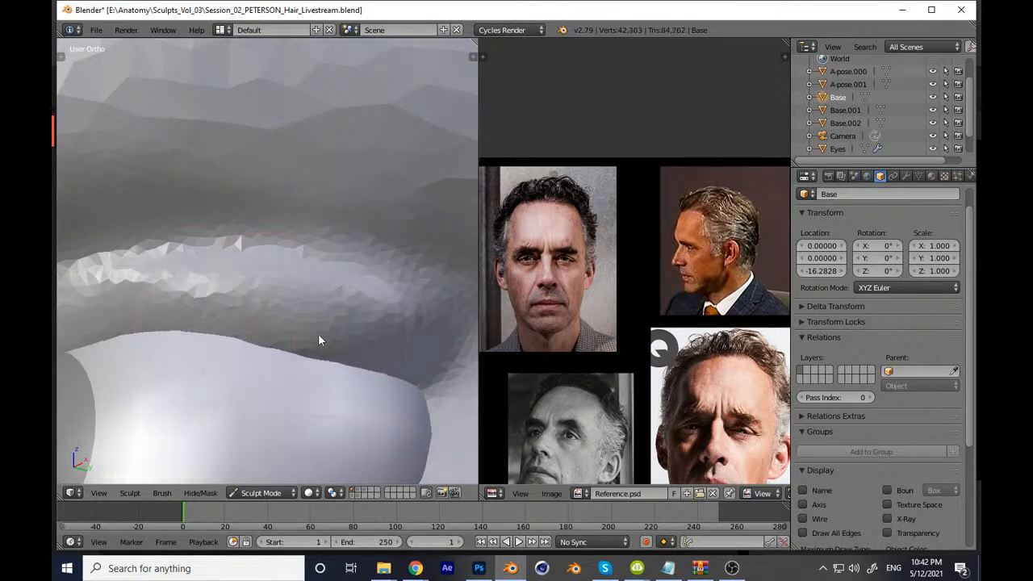
Step: Carry the upper eyelid strokes down past the outer corner of the eye, check the front view, and save over the file
middle_drag(324, 335, 263, 338)
drag(205, 344, 393, 377)
mouse_move(327, 343)
mouse_down()
mouse_move(420, 378)
mouse_move(376, 388)
mouse_up()
scroll(372, 387, down, 10)
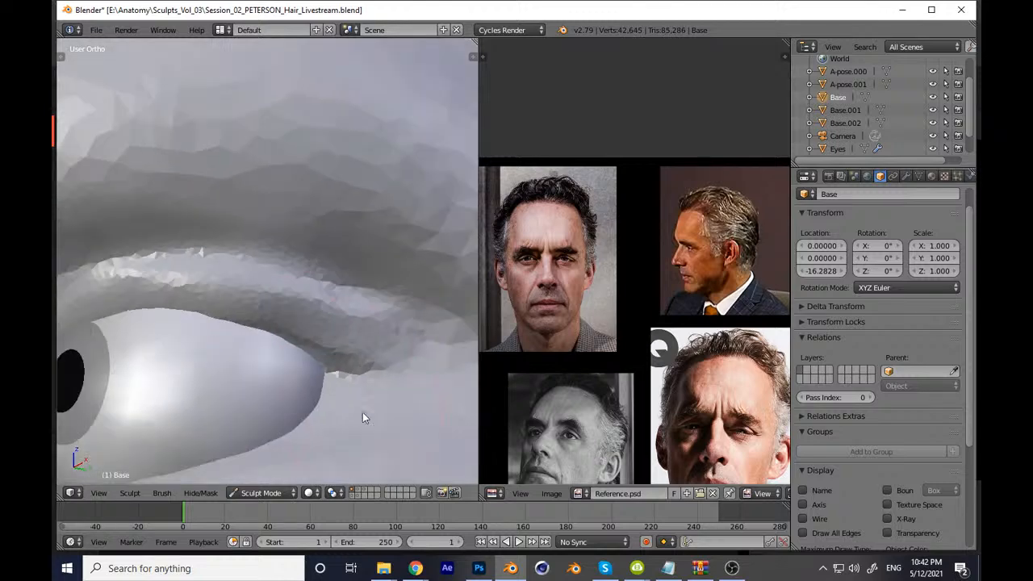
key(KP_1)
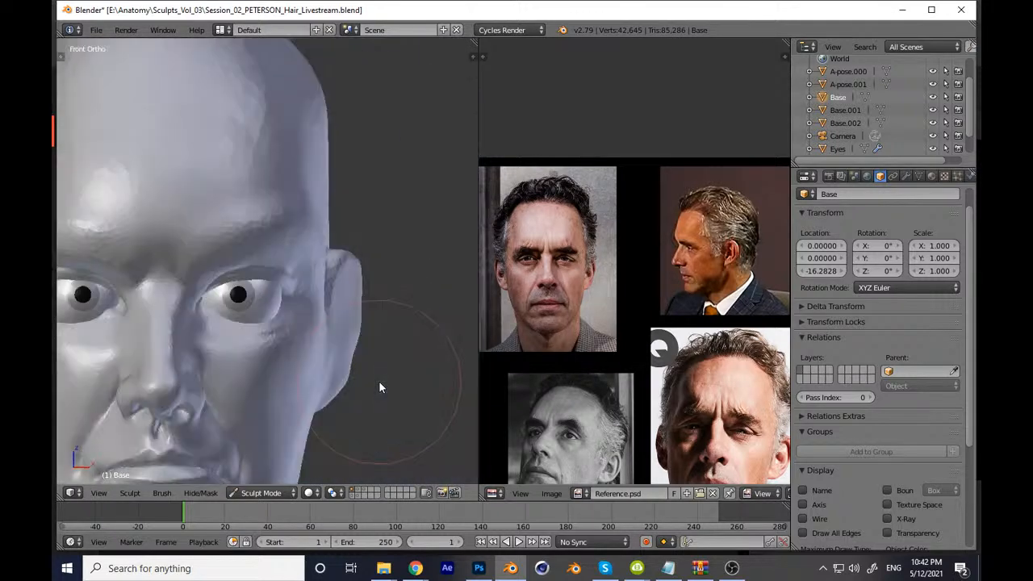
scroll(379, 381, down, 5)
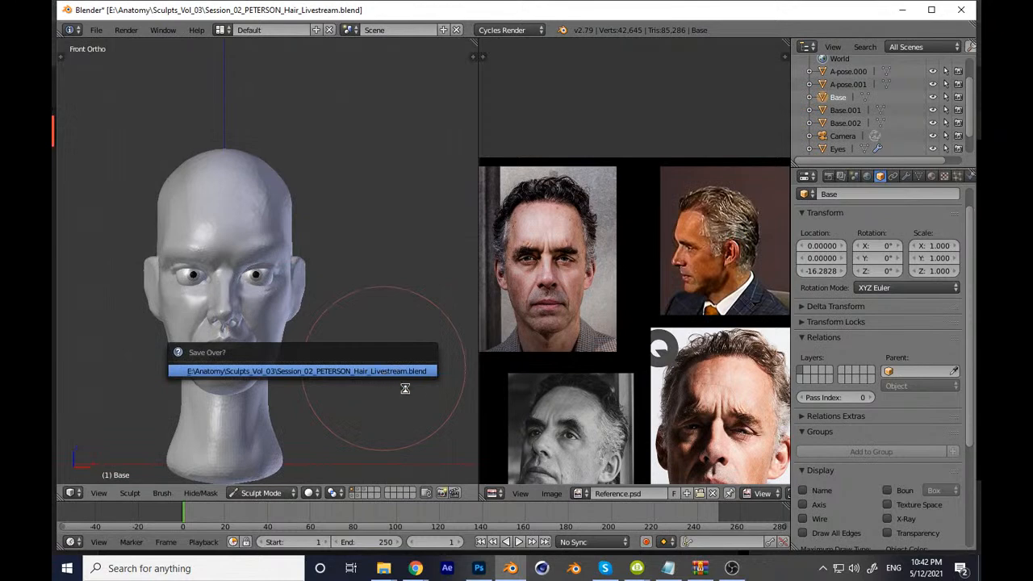
Step: Resize the brush and rework the upper eyelid fold from below, continuing the strokes around the outer corner
mouse_move(365, 377)
middle_down()
mouse_move(320, 364)
mouse_move(387, 377)
mouse_move(353, 339)
mouse_move(322, 325)
middle_up()
scroll(322, 325, up, 10)
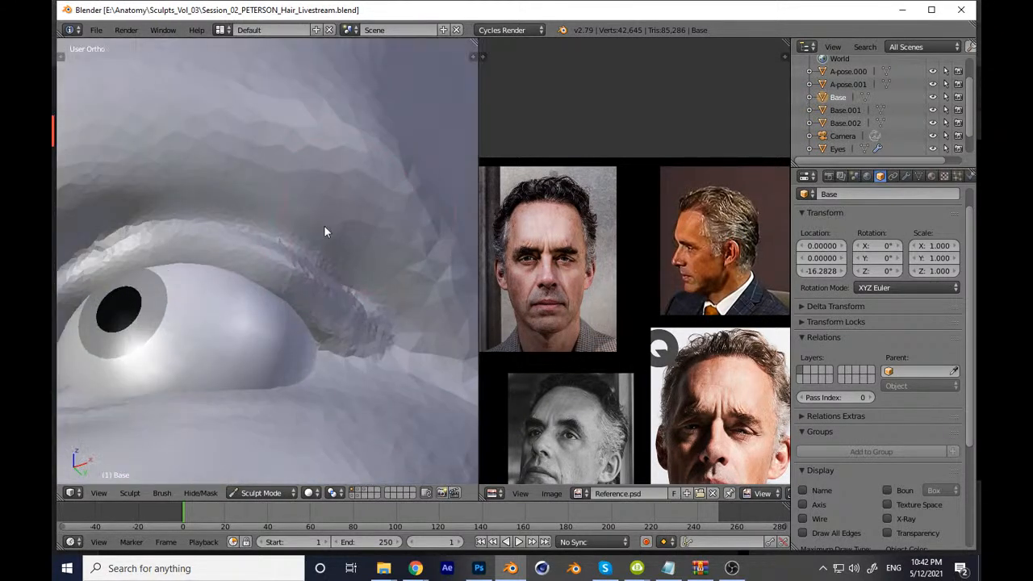
key(f)
click(242, 262)
mouse_move(237, 267)
mouse_down()
mouse_move(228, 279)
mouse_move(304, 210)
mouse_move(296, 223)
mouse_move(375, 198)
mouse_up()
shift+middle_drag(341, 229, 172, 313)
drag(172, 313, 396, 277)
shift+middle_drag(396, 277, 211, 321)
drag(211, 321, 302, 388)
Step: Check the whole head in front view and save over the file
scroll(309, 419, down, 2)
scroll(309, 419, down, 5)
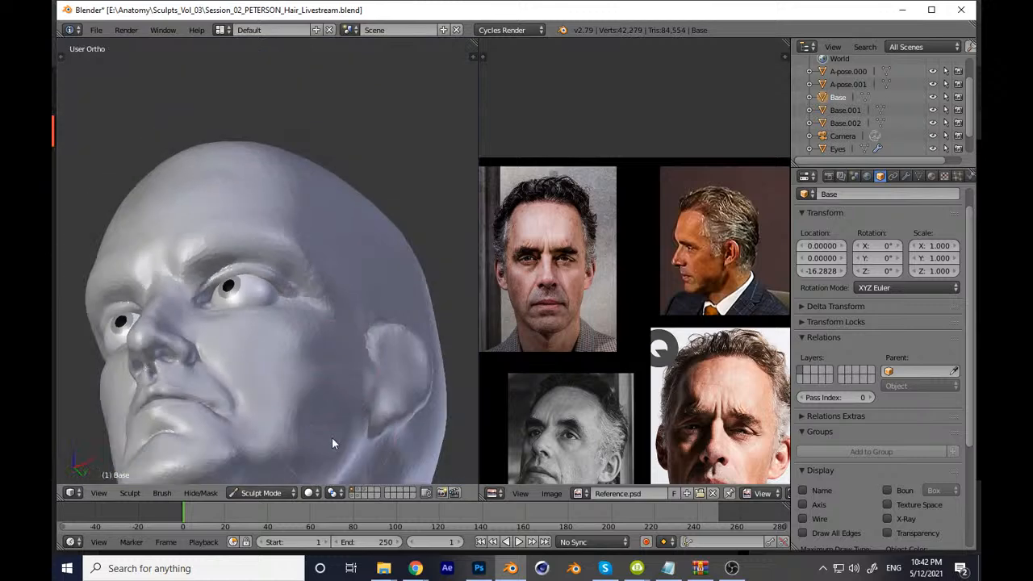
key(KP_1)
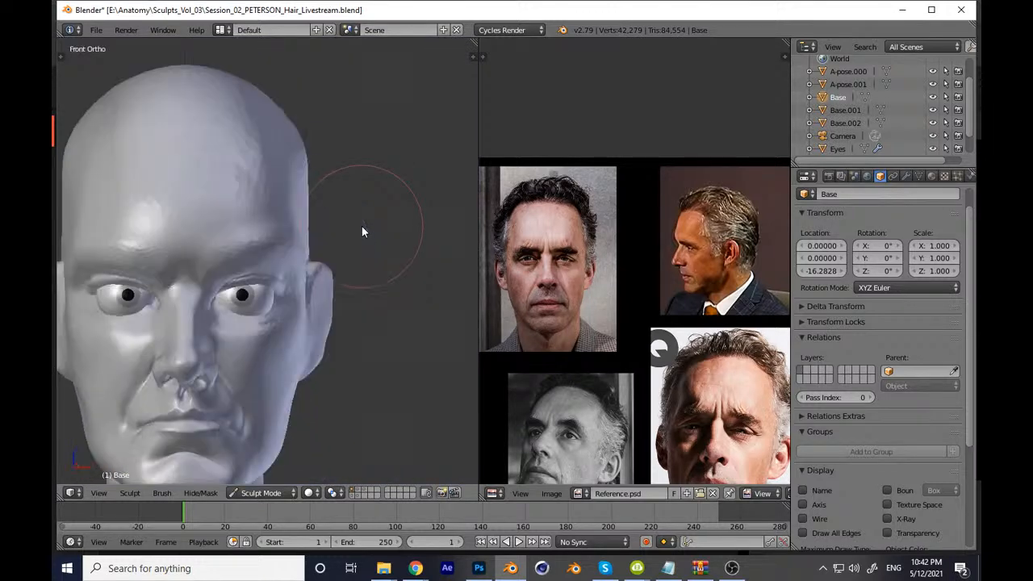
scroll(360, 363, down, 3)
key(ctrl+s)
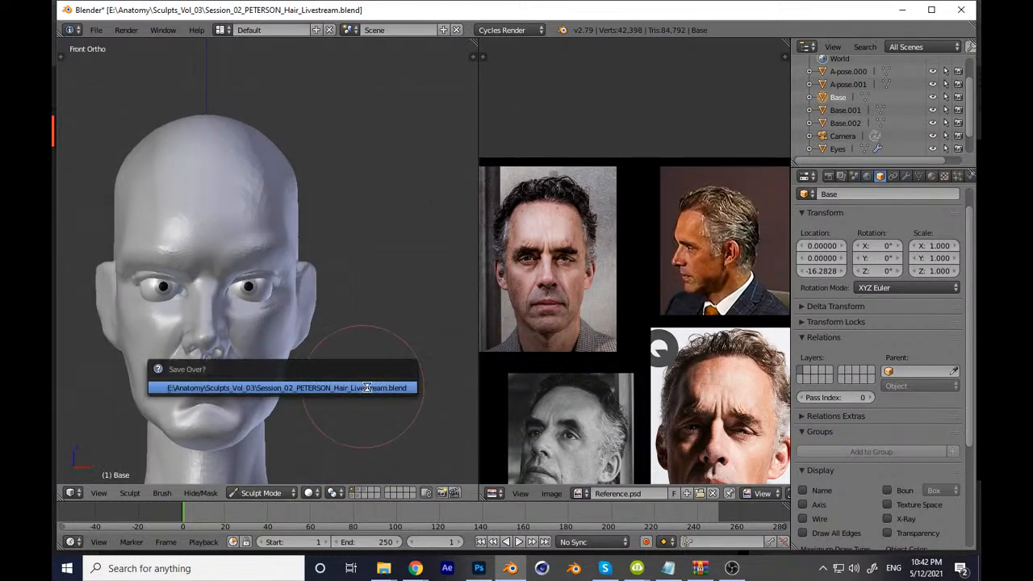
click(374, 391)
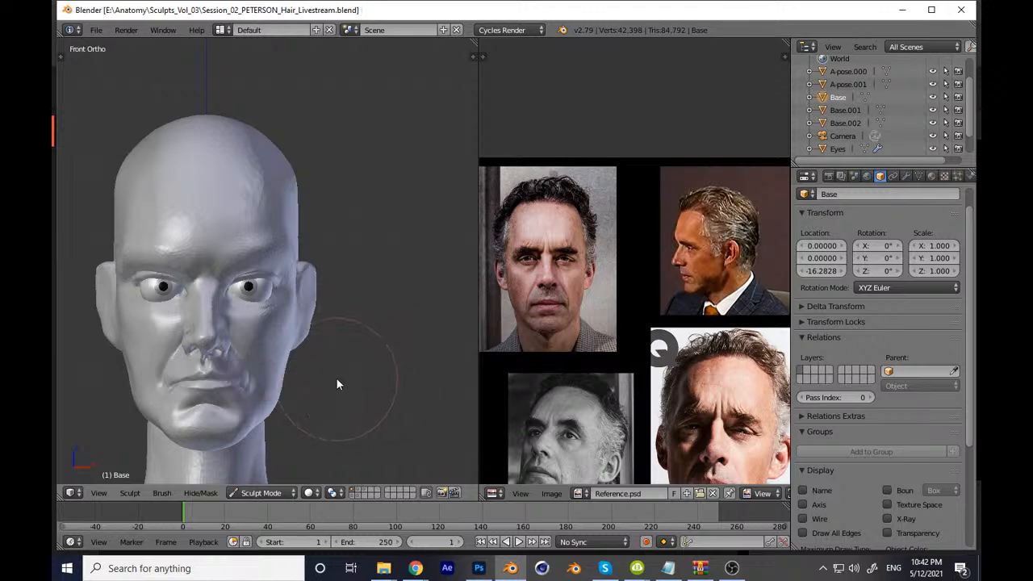
Step: Refine the eyelid fold near the outer eye corner with a resized brush in close-up front view
scroll(335, 379, up, 8)
shift+middle_drag(326, 337, 373, 348)
key(f)
click(267, 300)
mouse_move(365, 349)
mouse_down()
mouse_move(284, 341)
mouse_move(378, 352)
mouse_up()
shift+middle_drag(277, 282, 192, 308)
mouse_move(355, 352)
mouse_down()
mouse_move(291, 325)
mouse_move(395, 343)
mouse_up()
shift+middle_drag(442, 326, 353, 342)
mouse_move(145, 348)
mouse_down()
mouse_move(279, 369)
mouse_move(272, 403)
mouse_move(228, 395)
mouse_move(261, 376)
mouse_move(250, 357)
mouse_move(397, 339)
mouse_move(452, 297)
mouse_move(349, 343)
mouse_up()
Step: Blend the outer eye corner into the surrounding skin with resized brush strokes from a side angle
middle_drag(361, 331, 274, 348)
key(f)
click(277, 350)
mouse_move(279, 351)
mouse_down()
mouse_move(296, 330)
mouse_move(350, 318)
mouse_move(231, 358)
mouse_up()
middle_drag(231, 358, 357, 345)
mouse_move(356, 345)
mouse_down()
mouse_move(260, 359)
mouse_move(292, 325)
mouse_move(238, 347)
mouse_move(285, 345)
mouse_move(277, 325)
mouse_move(391, 337)
mouse_move(346, 353)
mouse_up()
shift+middle_drag(346, 348, 235, 363)
mouse_move(237, 347)
mouse_down()
mouse_move(342, 331)
mouse_move(362, 271)
mouse_up()
Step: Review the full head from an angle and in front view, and save over the existing file
mouse_move(363, 271)
ctrl+middle_down()
mouse_move(394, 249)
mouse_move(346, 350)
ctrl+middle_up()
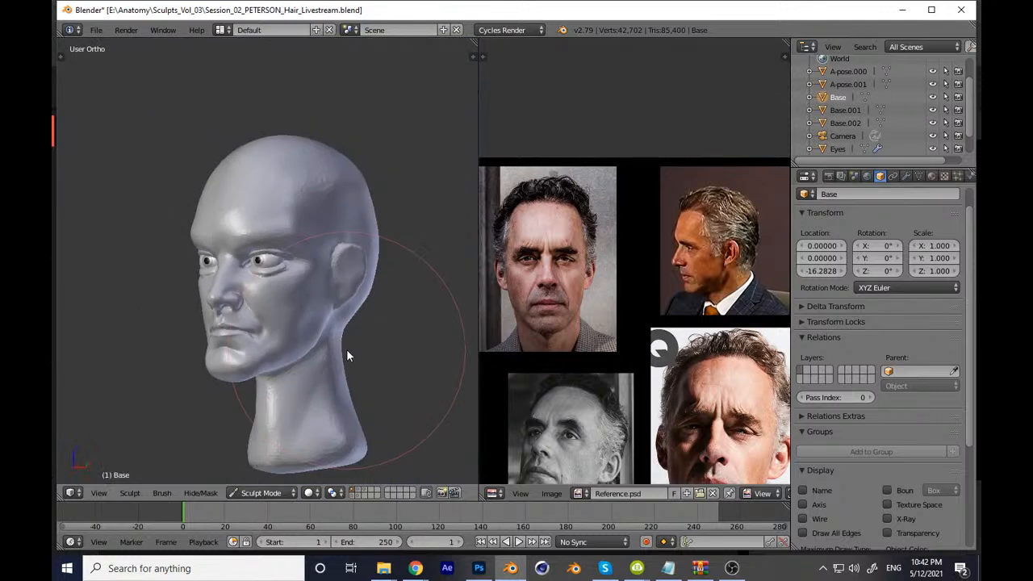
key(KP_1)
key(ctrl+s)
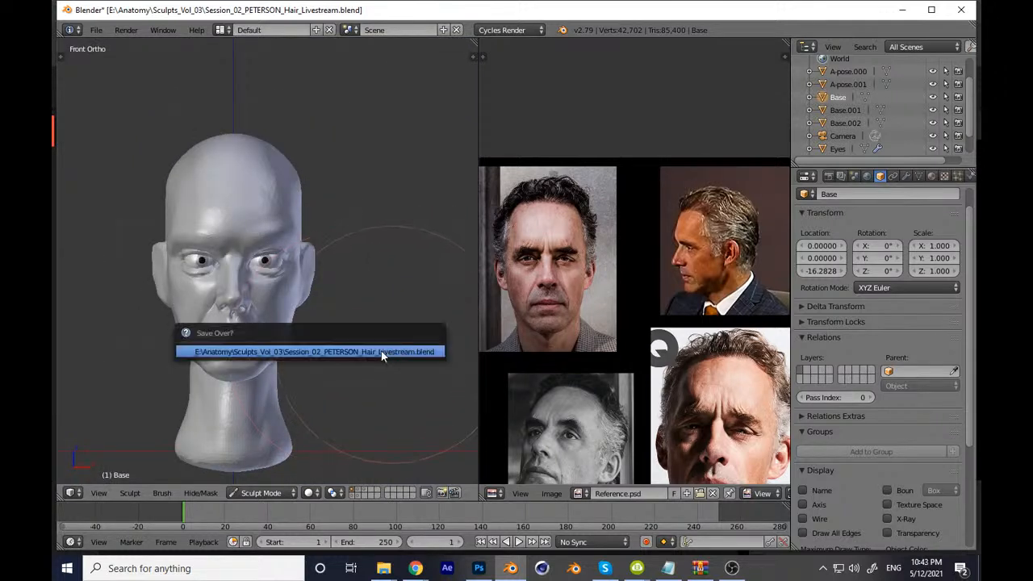
key(ctrl+s)
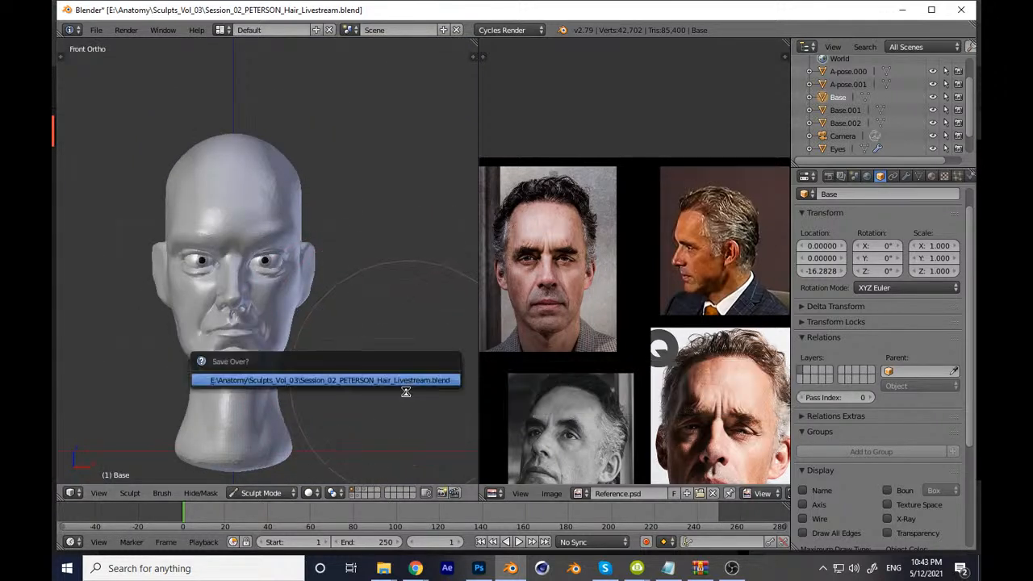
key(Return)
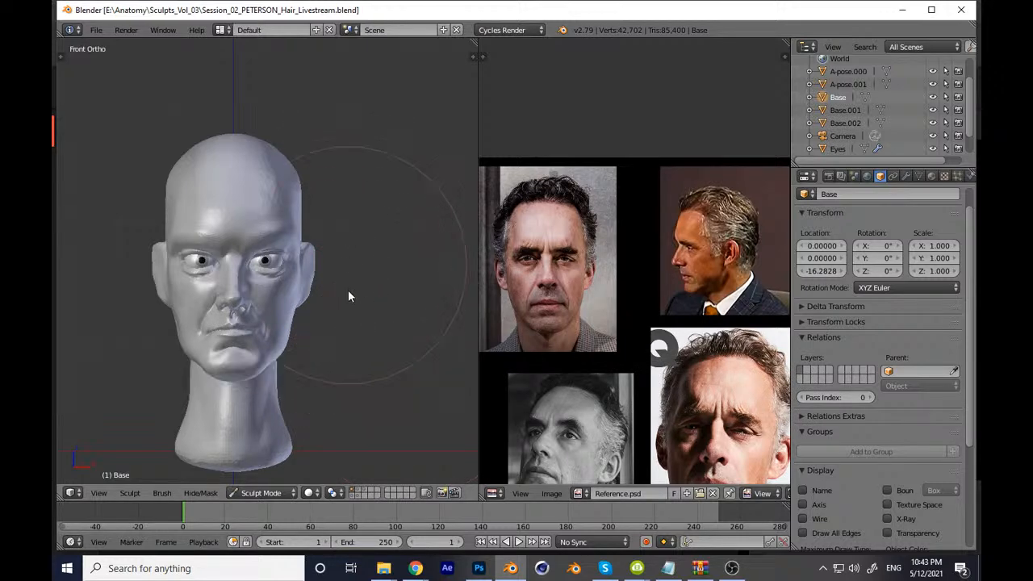
Step: Resize the brush and stroke along the inner half of the upper eyelid crease in close-up front view
scroll(371, 195, up, 10)
shift+middle_drag(371, 195, 359, 282)
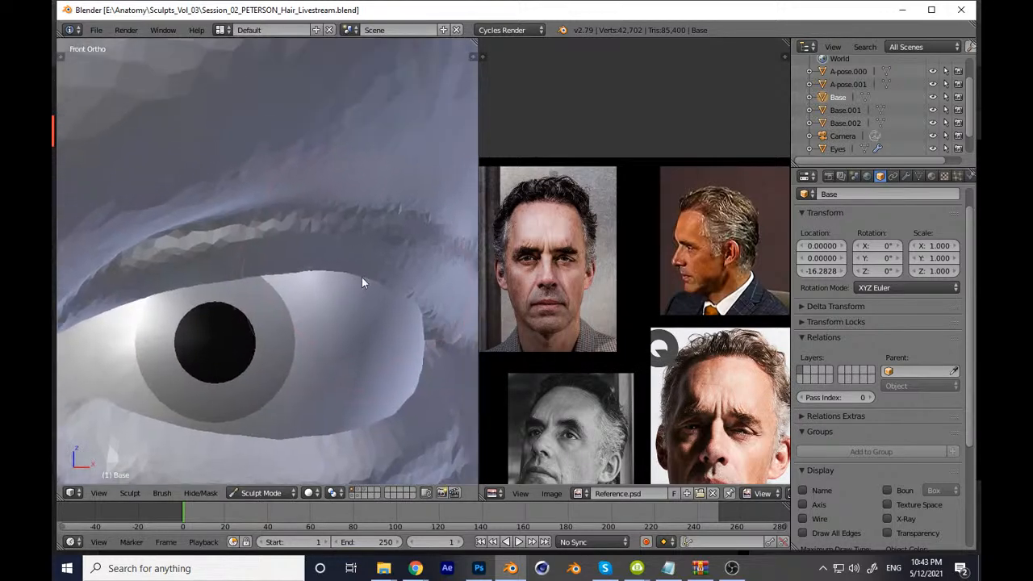
scroll(357, 316, up, 3)
key(g)
key(f)
click(272, 296)
key(f)
click(243, 325)
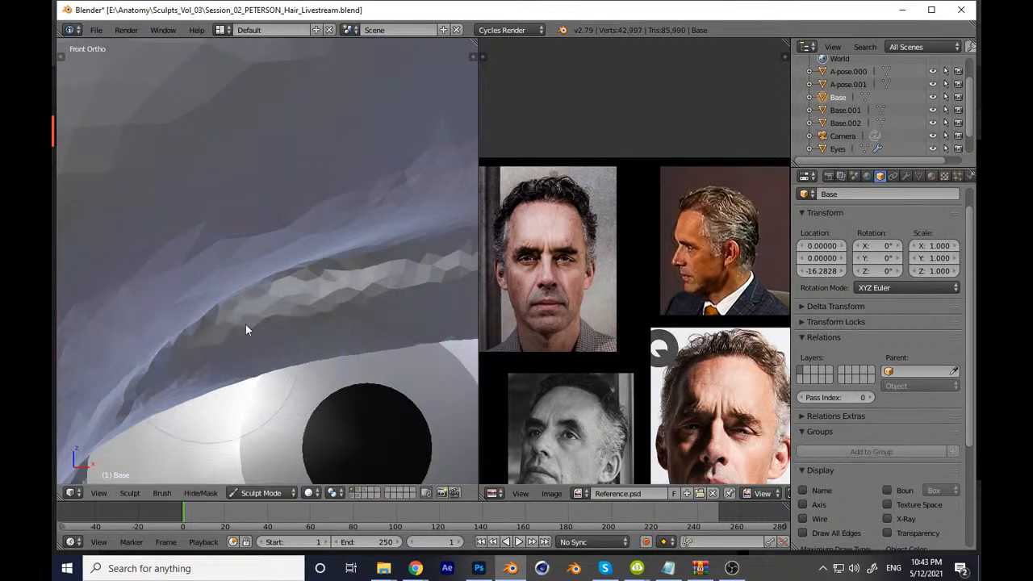
drag(209, 351, 411, 238)
drag(354, 269, 321, 265)
Step: Continue the upper eyelid crease across the outer half of the eye and down around its outer corner
shift+middle_drag(320, 265, 188, 336)
drag(194, 340, 336, 299)
drag(222, 327, 340, 306)
shift+middle_drag(340, 306, 201, 326)
drag(211, 328, 363, 315)
shift+middle_drag(363, 316, 248, 313)
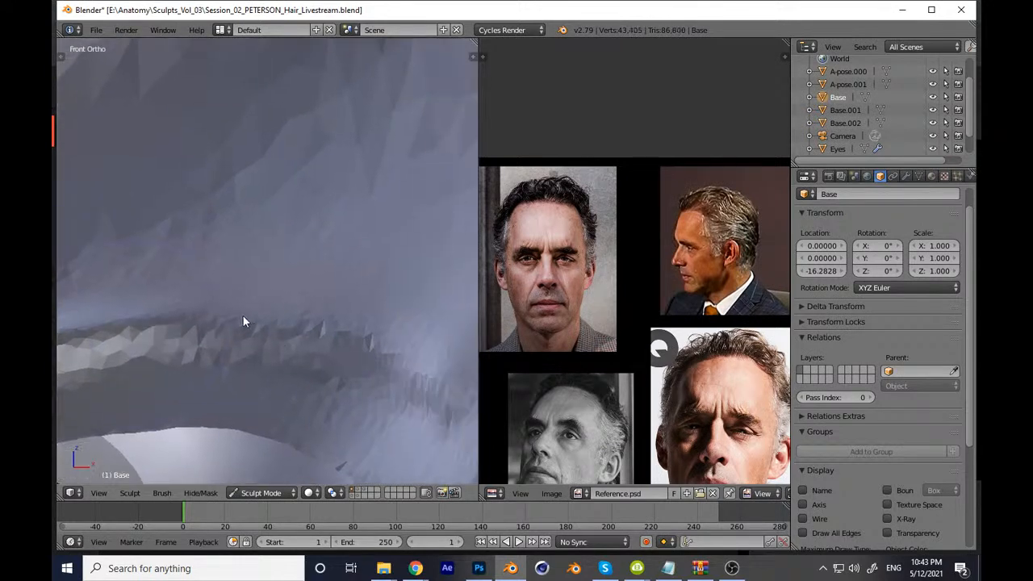
drag(207, 329, 334, 349)
shift+middle_drag(353, 342, 289, 339)
drag(289, 339, 418, 424)
Step: Return to the front view of the full head and save over the blend file
middle_drag(331, 300, 335, 319)
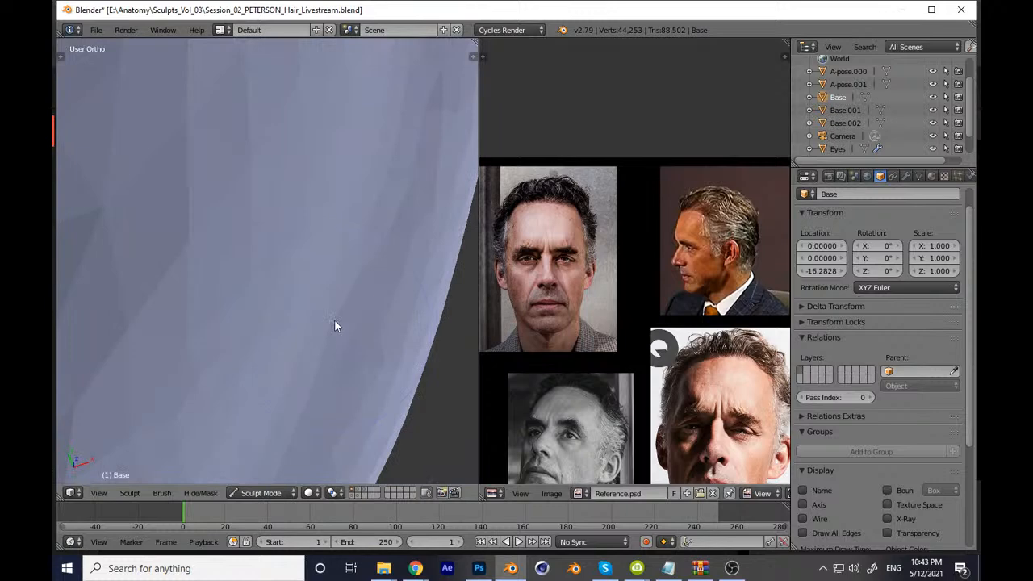
key(KP_1)
scroll(331, 339, down, 10)
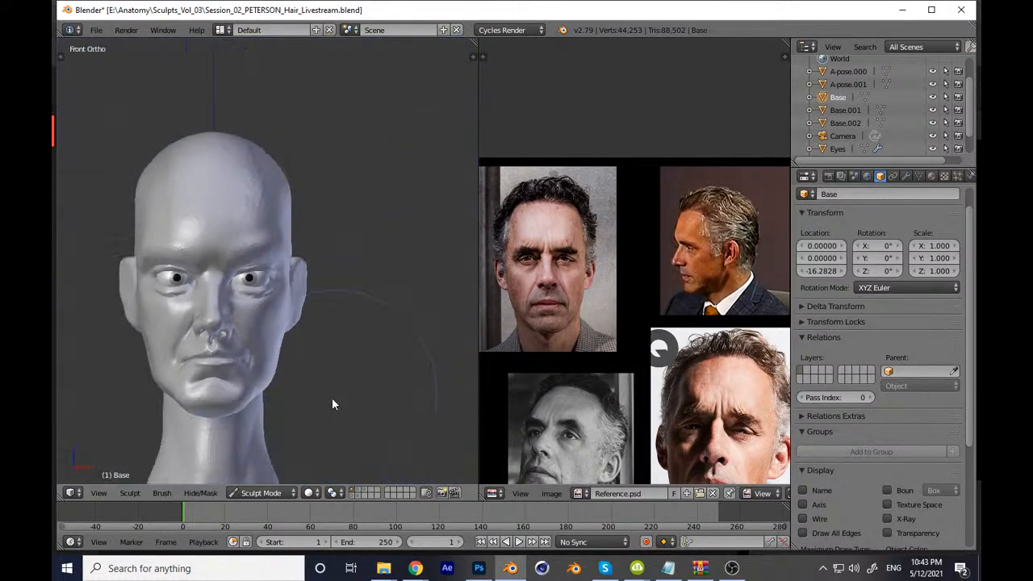
key(ctrl+s)
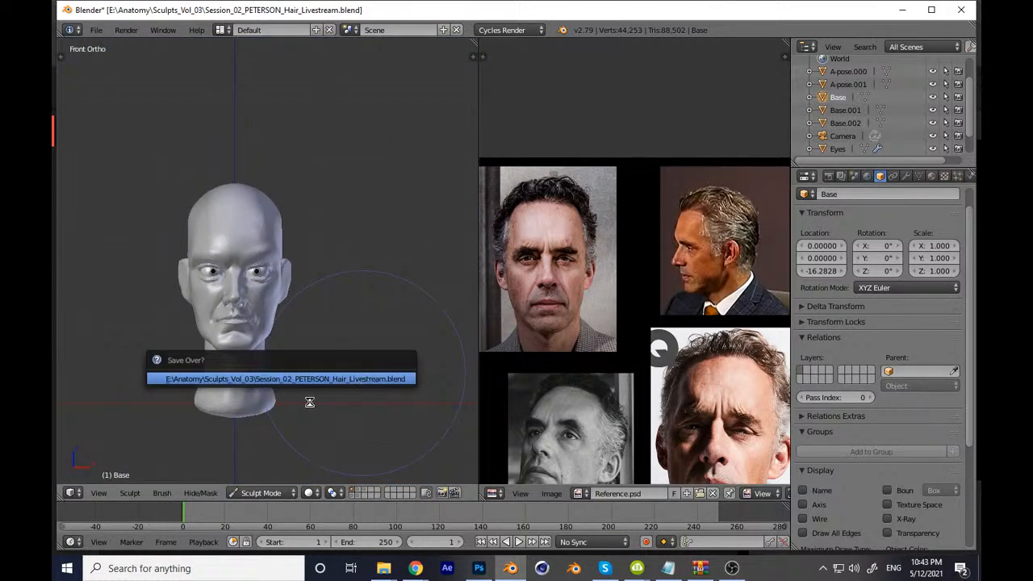
key(Return)
Step: Switch to the Grab brush and reshape the eyelid at the inner corner of the eye around the eyeball
mouse_move(318, 445)
shift+middle_down()
mouse_move(377, 252)
mouse_move(348, 323)
mouse_move(359, 423)
shift+middle_up()
ctrl+middle_drag(359, 423, 360, 268)
key(g)
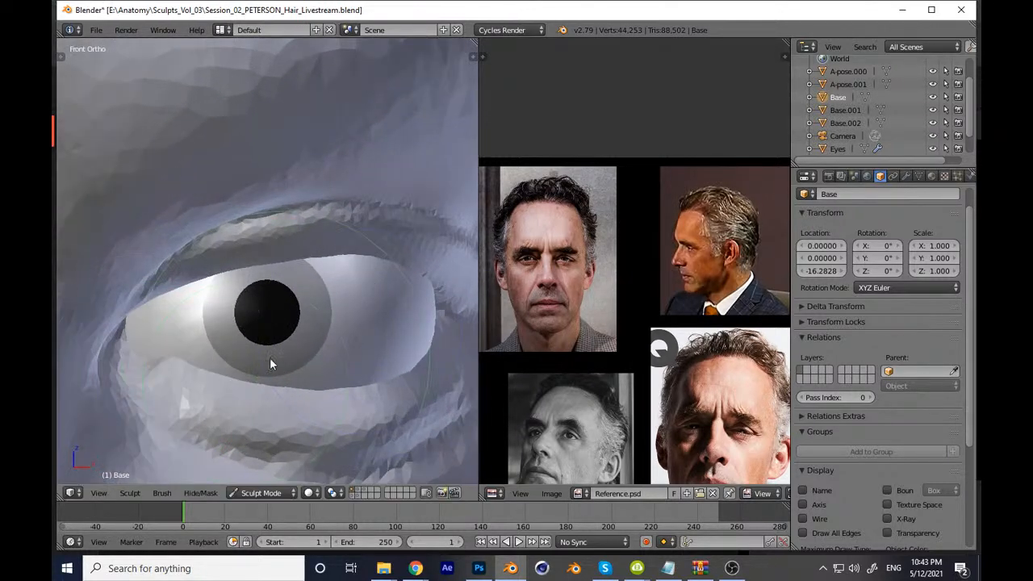
ctrl+middle_drag(195, 389, 302, 300)
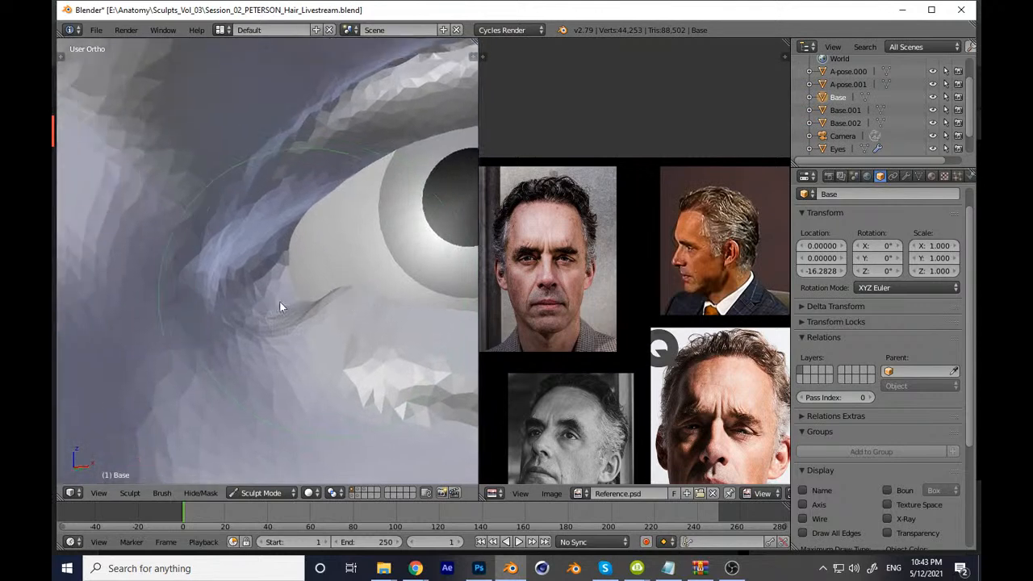
scroll(537, 258, down, 1)
scroll(312, 290, up, 2)
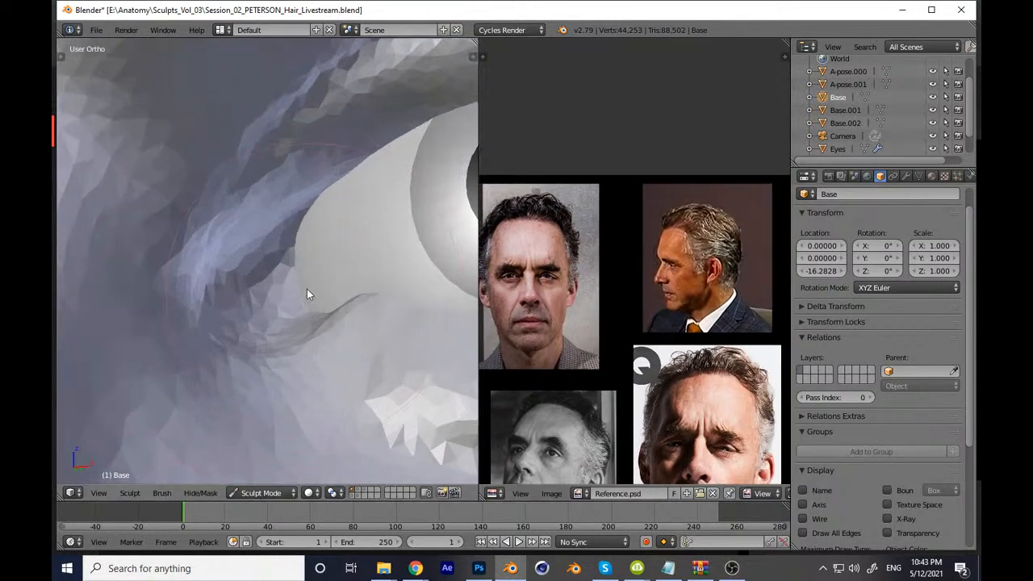
mouse_move(296, 265)
mouse_down()
mouse_move(260, 285)
mouse_move(311, 217)
mouse_up()
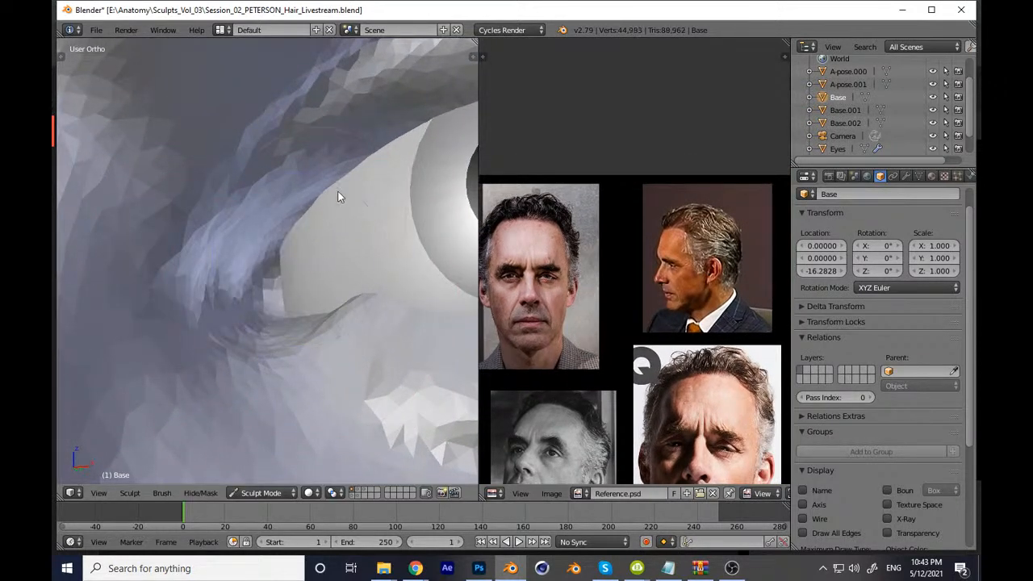
Step: Switch from the Grab brush to another sculpt brush and stroke along the inner half of the lower eyelid in front view
ctrl+middle_drag(325, 208, 273, 339)
key(KP_1)
ctrl+middle_drag(335, 288, 316, 321)
key(t)
click(100, 91)
click(207, 156)
key(t)
ctrl+middle_drag(315, 307, 307, 194)
mouse_move(260, 345)
shift+middle_down()
mouse_move(371, 327)
mouse_move(272, 244)
shift+middle_up()
key(f)
click(222, 300)
mouse_move(212, 303)
mouse_down()
mouse_move(280, 343)
mouse_move(237, 306)
mouse_move(377, 337)
mouse_up()
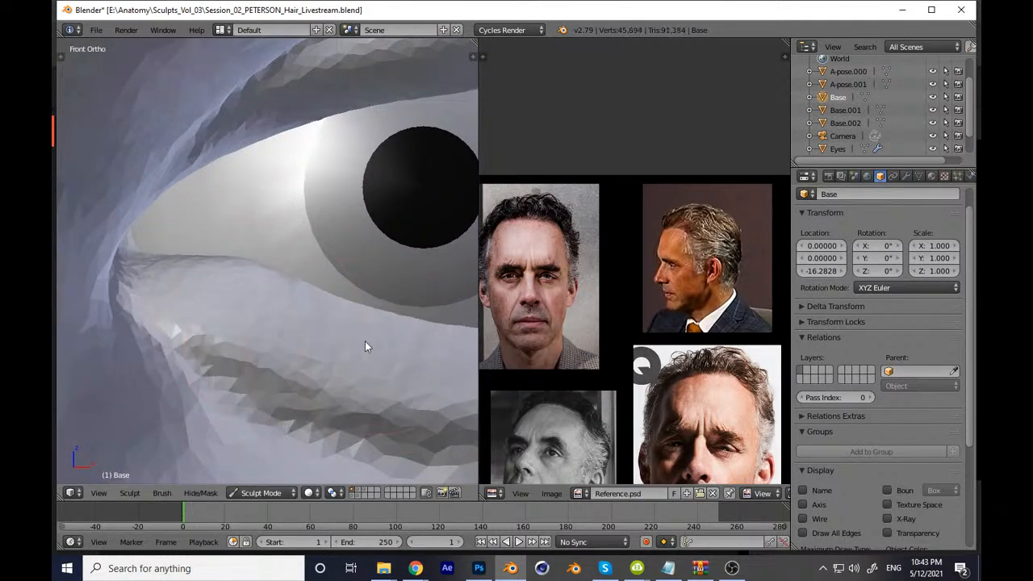
shift+drag(222, 305, 438, 367)
Step: Resize the brush and shape the lower eyelid with repeated strokes from below the iris out toward the outer corner
mouse_move(339, 299)
shift+middle_down()
mouse_move(226, 305)
mouse_move(226, 319)
shift+middle_up()
key(f)
click(228, 320)
drag(243, 315, 390, 336)
drag(279, 330, 404, 347)
shift+middle_drag(339, 316, 255, 336)
drag(186, 340, 347, 343)
drag(197, 343, 386, 332)
drag(287, 335, 398, 320)
drag(212, 316, 355, 318)
mouse_move(271, 310)
mouse_down()
mouse_move(431, 304)
mouse_move(398, 299)
mouse_up()
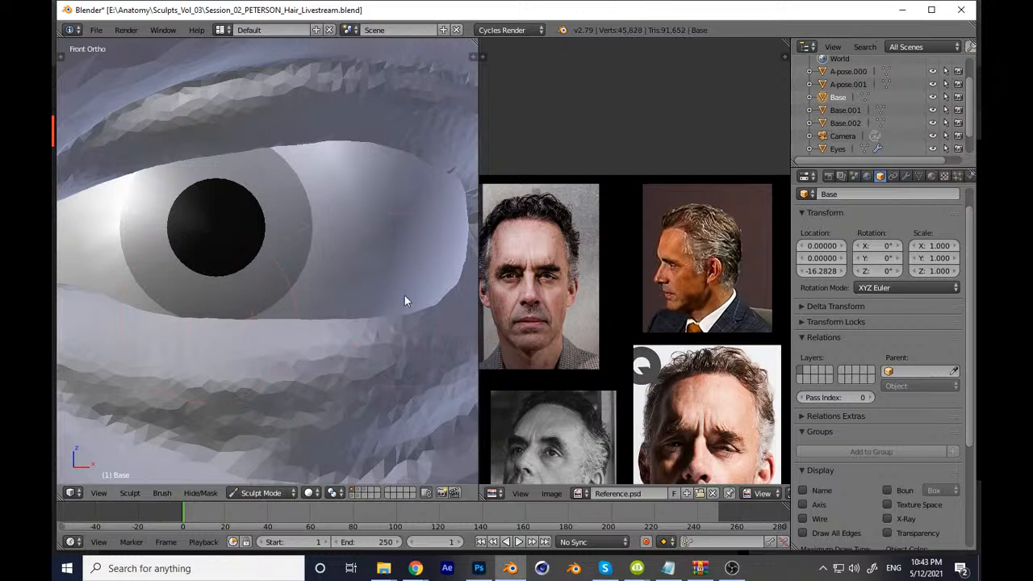
Step: Even out the lower eyelid rim and stroke the outer half of the fold beneath it
ctrl+middle_drag(384, 310, 369, 342)
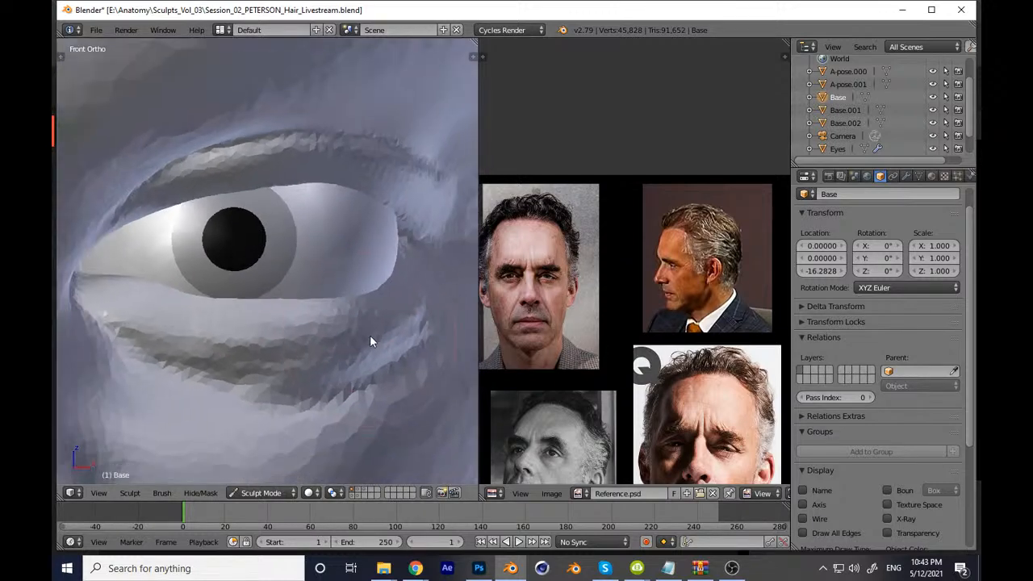
ctrl+middle_drag(243, 333, 233, 307)
mouse_move(220, 330)
mouse_down()
mouse_move(302, 335)
mouse_move(440, 312)
mouse_up()
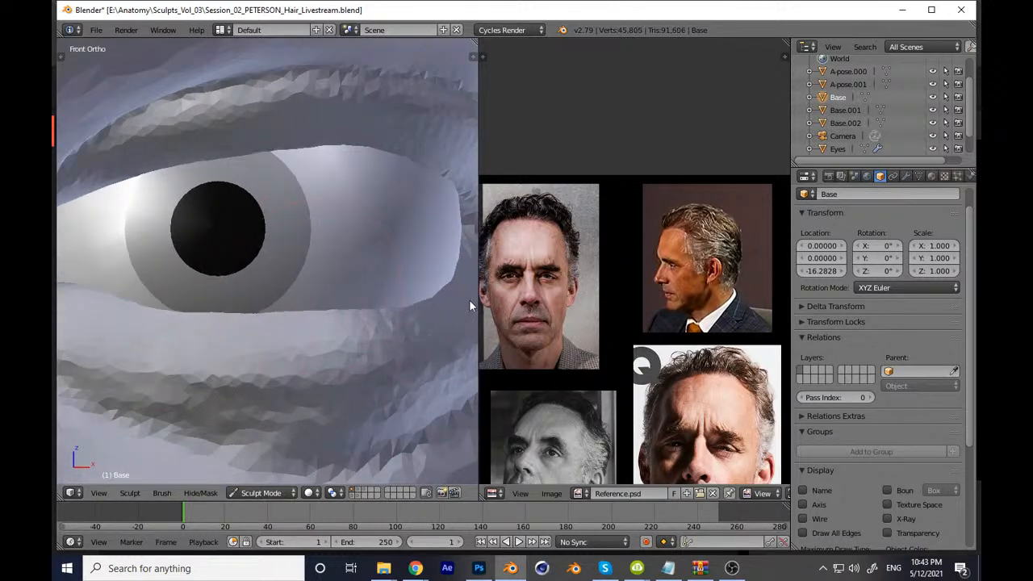
ctrl+middle_drag(209, 375, 201, 397)
mouse_move(201, 396)
mouse_down()
mouse_move(293, 358)
mouse_move(362, 310)
mouse_up()
Step: Broaden the fold beneath the lower eyelid with long strokes from the inner corner to the outer corner
mouse_move(194, 355)
ctrl+middle_down()
mouse_move(186, 375)
mouse_move(163, 353)
mouse_move(279, 310)
ctrl+middle_up()
ctrl+middle_drag(279, 309, 289, 259)
mouse_move(132, 303)
mouse_down()
mouse_move(150, 324)
mouse_move(312, 405)
mouse_move(344, 395)
mouse_up()
ctrl+middle_drag(285, 370, 295, 389)
shift+middle_drag(295, 388, 220, 379)
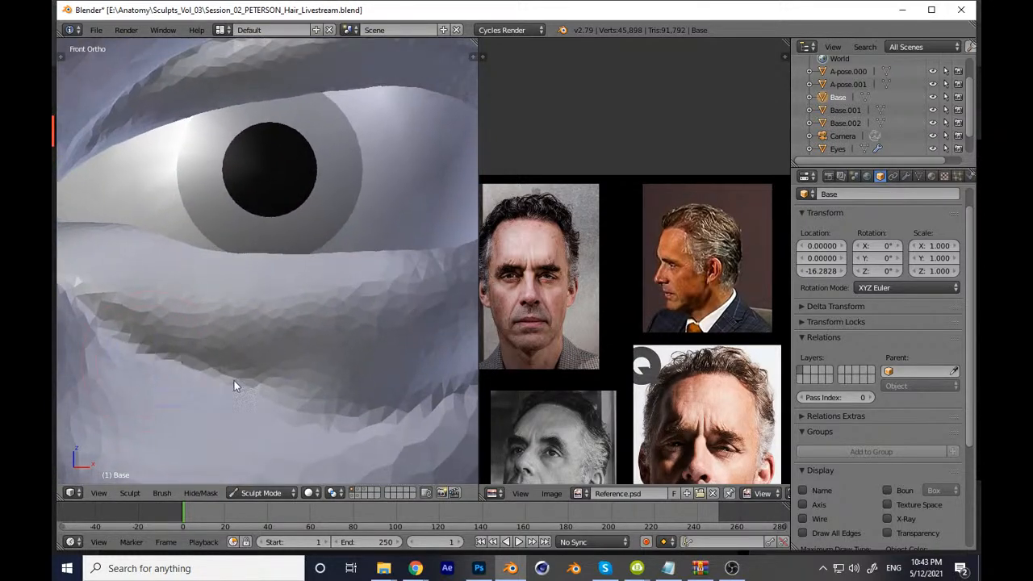
drag(178, 357, 365, 405)
shift+middle_drag(328, 352, 264, 355)
mouse_move(135, 387)
mouse_down()
mouse_move(339, 415)
mouse_move(419, 343)
mouse_up()
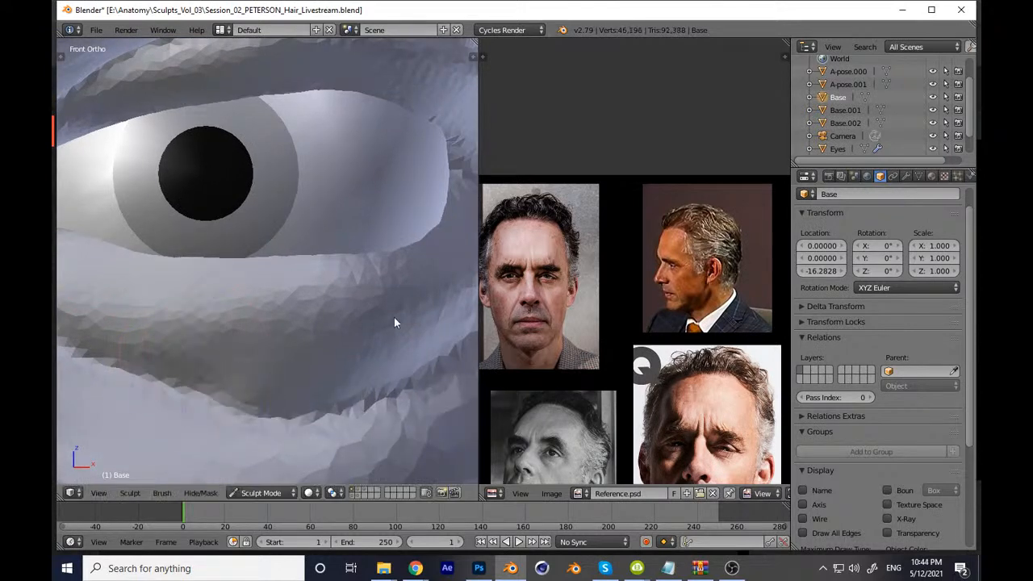
Step: Return to the full head in front view and save over the blend file
scroll(419, 343, down, 10)
scroll(383, 319, down, 1)
key(ctrl+s)
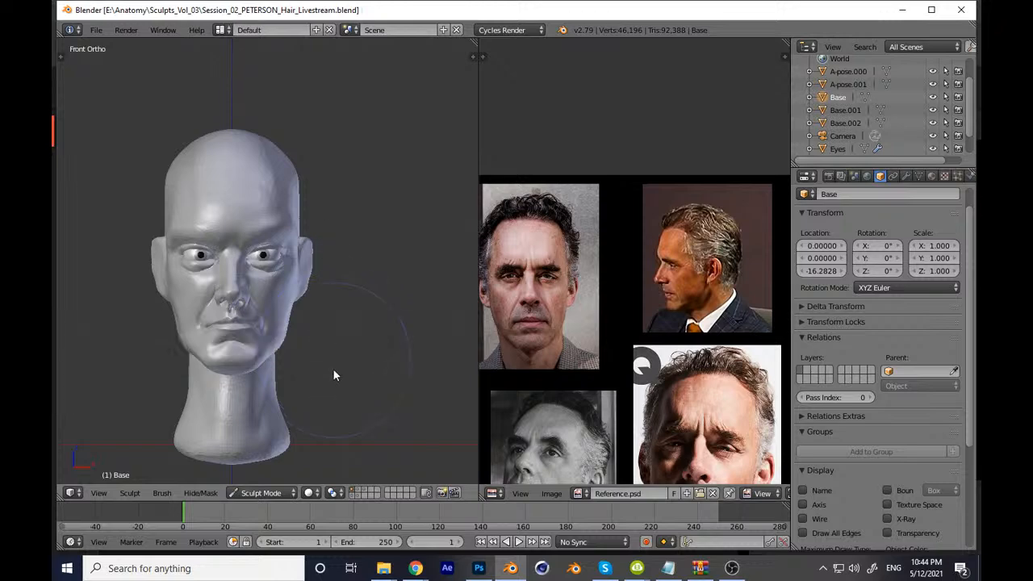
Step: Examine the sculpted eye corners and eyelids in close-up against the eye in the front-facing reference photo
scroll(327, 243, up, 15)
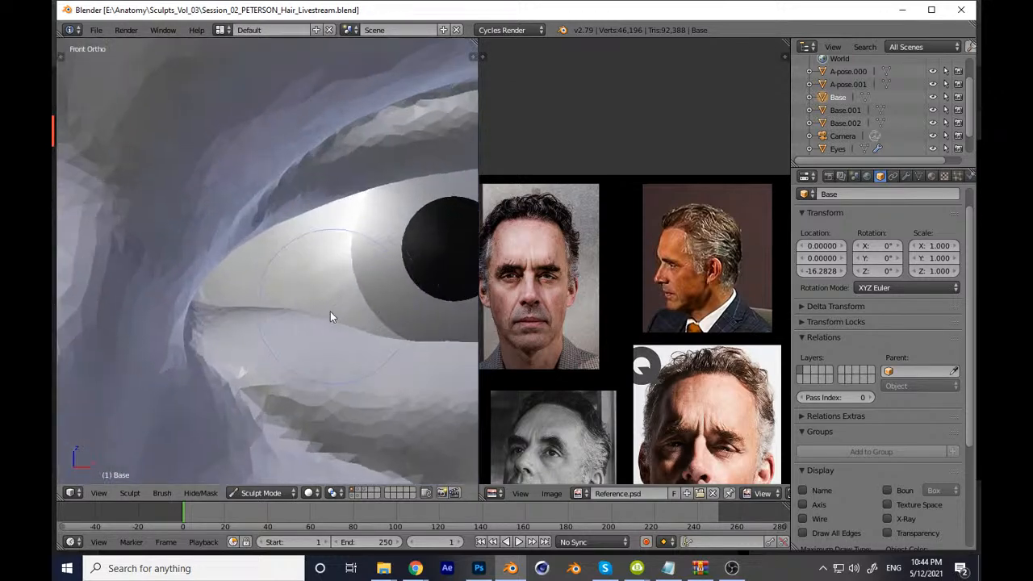
drag(321, 352, 325, 336)
middle_drag(498, 285, 491, 323)
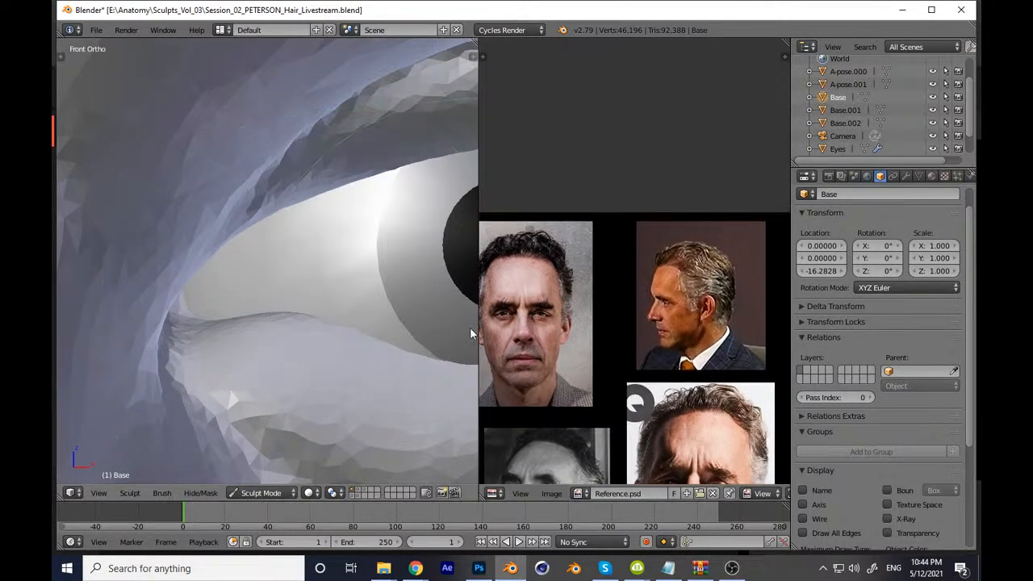
scroll(210, 330, up, 2)
drag(144, 346, 194, 337)
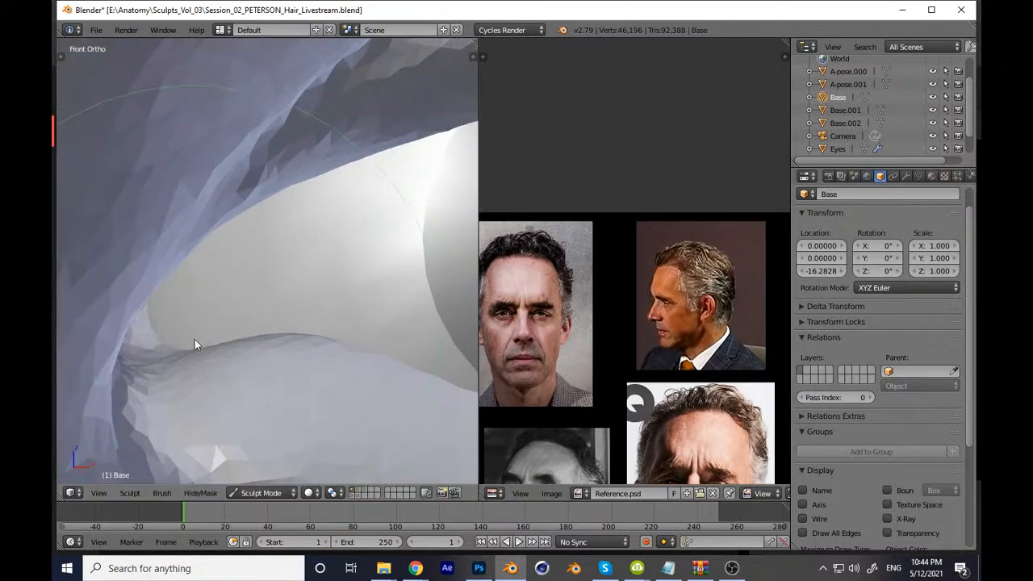
scroll(342, 335, down, 4)
scroll(342, 335, down, 4)
shift+middle_drag(483, 368, 252, 382)
scroll(298, 336, up, 3)
scroll(557, 259, up, 5)
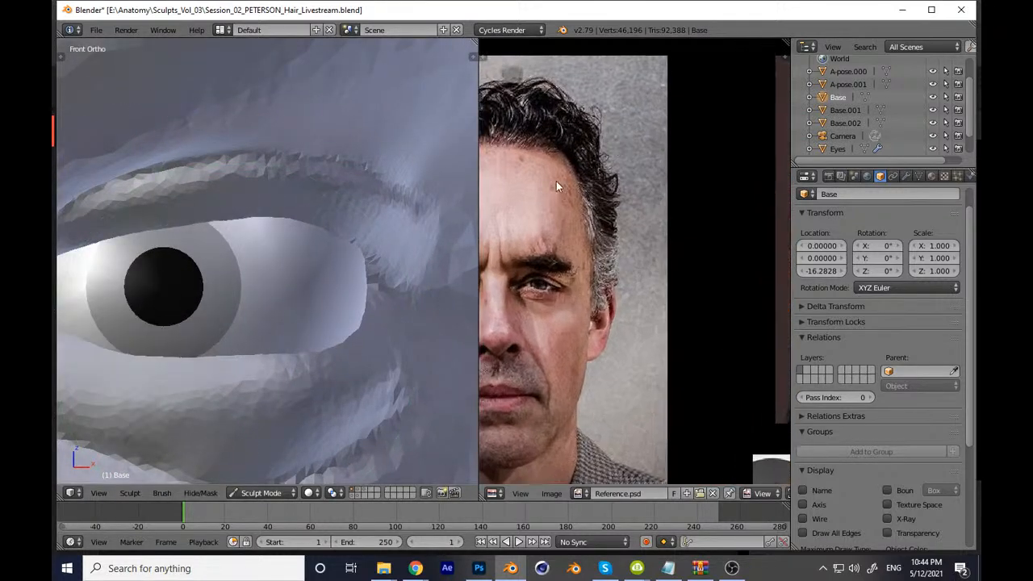
scroll(557, 259, up, 3)
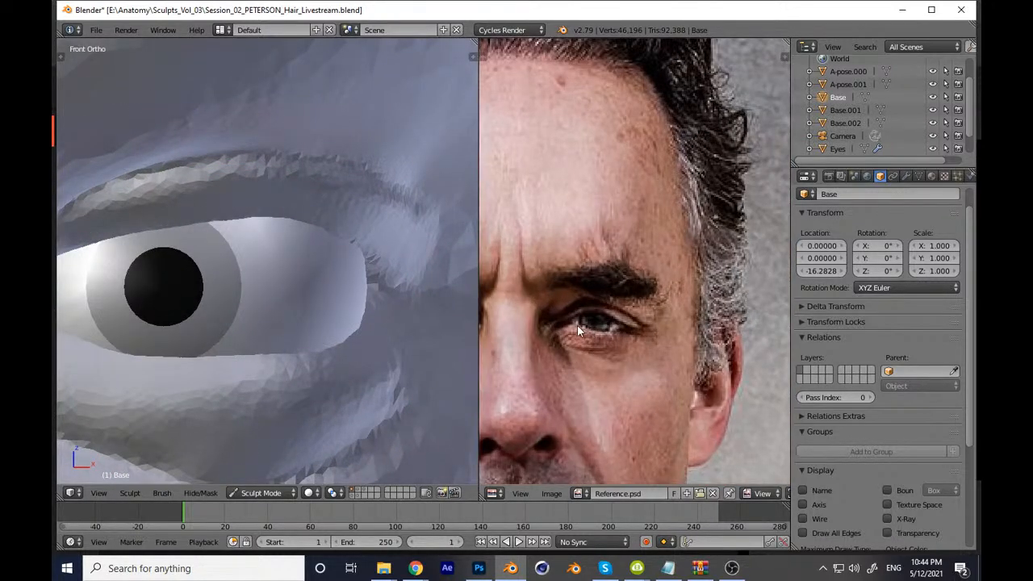
Step: Resize the brush and nudge the lower eyelid rim and outer corner of the eye around the eyeball with short pulls
ctrl+middle_drag(355, 350, 266, 370)
mouse_move(266, 369)
shift+middle_down()
mouse_move(344, 326)
mouse_move(202, 302)
mouse_move(295, 306)
shift+middle_up()
drag(226, 320, 234, 310)
shift+middle_drag(311, 327, 227, 325)
ctrl+middle_drag(333, 343, 386, 340)
mouse_move(387, 339)
shift+middle_down()
mouse_move(324, 324)
mouse_move(321, 333)
shift+middle_up()
key(f)
click(281, 331)
key(f)
click(322, 325)
drag(322, 325, 332, 342)
key(f)
click(357, 323)
drag(364, 304, 368, 311)
Step: Choose another sculpt brush and stroke along the fold under the lower eyelid from an angled view
ctrl+middle_drag(383, 328, 373, 385)
scroll(372, 384, down, 3)
mouse_move(361, 326)
middle_down()
mouse_move(291, 311)
mouse_move(280, 360)
mouse_move(276, 328)
mouse_move(221, 314)
mouse_move(203, 241)
mouse_move(211, 218)
middle_up()
key(t)
click(96, 93)
click(200, 166)
key(t)
mouse_move(211, 218)
middle_down()
mouse_move(241, 272)
mouse_move(308, 342)
mouse_move(302, 311)
middle_up()
middle_drag(302, 312, 235, 293)
mouse_move(206, 234)
mouse_down()
mouse_move(261, 253)
mouse_move(282, 288)
mouse_move(260, 260)
mouse_move(231, 275)
mouse_move(406, 337)
mouse_move(146, 248)
mouse_move(257, 278)
mouse_move(351, 346)
mouse_up()
key(f)
click(213, 254)
shift+middle_drag(375, 313, 230, 307)
mouse_move(226, 316)
mouse_down()
mouse_move(327, 327)
mouse_move(350, 318)
mouse_up()
middle_drag(315, 314, 242, 321)
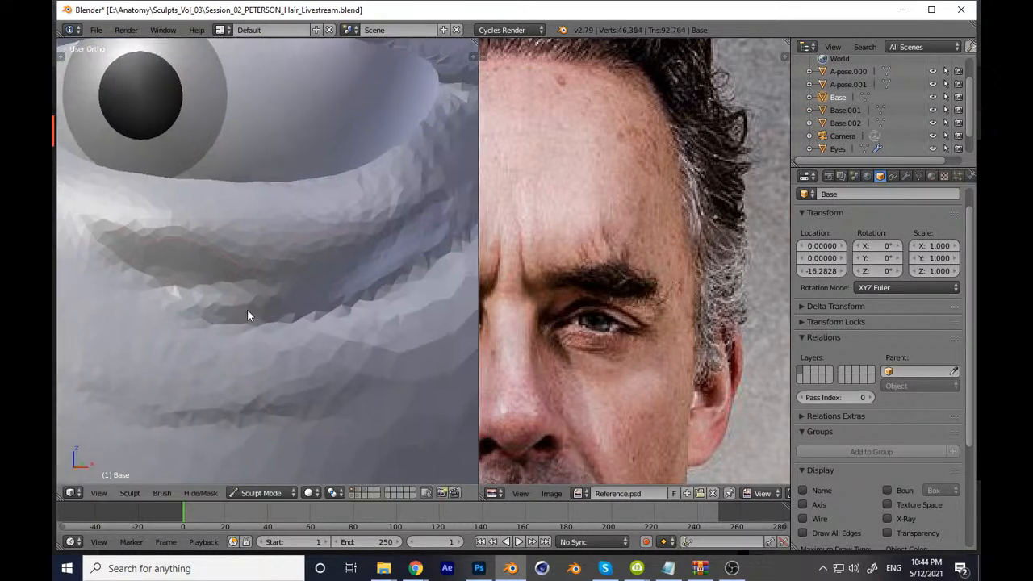
Step: Fill in and soften the area beneath the lower eyelid fold, adjusting the brush size for the broader strokes
drag(235, 322, 393, 274)
shift+middle_drag(427, 297, 314, 336)
key(f)
click(300, 328)
mouse_move(312, 323)
mouse_down()
mouse_move(328, 330)
mouse_move(362, 317)
mouse_move(280, 358)
mouse_move(358, 307)
mouse_move(417, 219)
mouse_move(174, 376)
mouse_up()
mouse_move(175, 375)
middle_down()
mouse_move(302, 314)
mouse_move(218, 291)
middle_up()
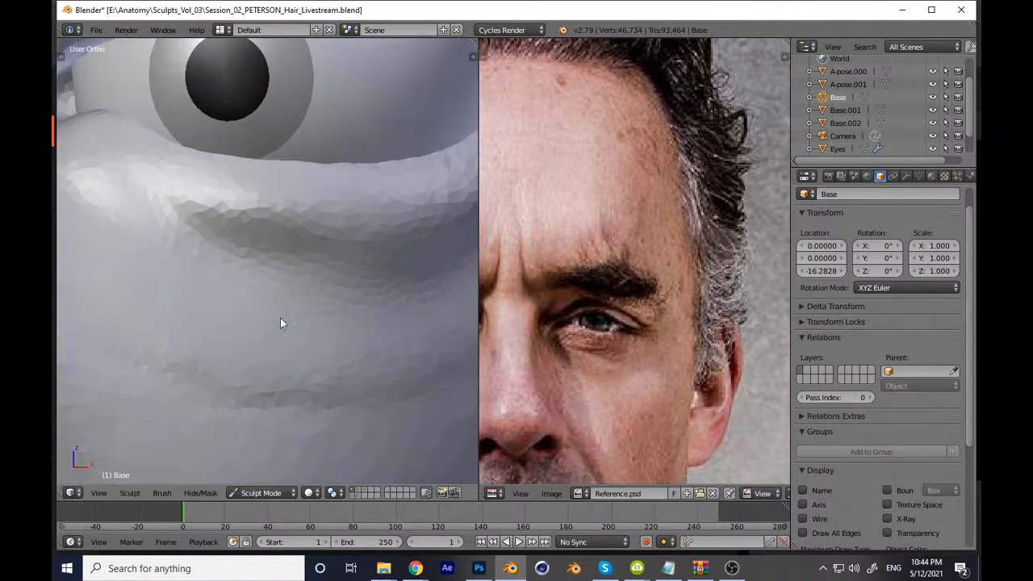
Step: Inspect the lower eyelid from several angles and save over the blend file from the full-head front view
middle_drag(326, 329, 420, 295)
middle_drag(159, 364, 145, 342)
ctrl+middle_drag(338, 234, 381, 389)
key(KP_1)
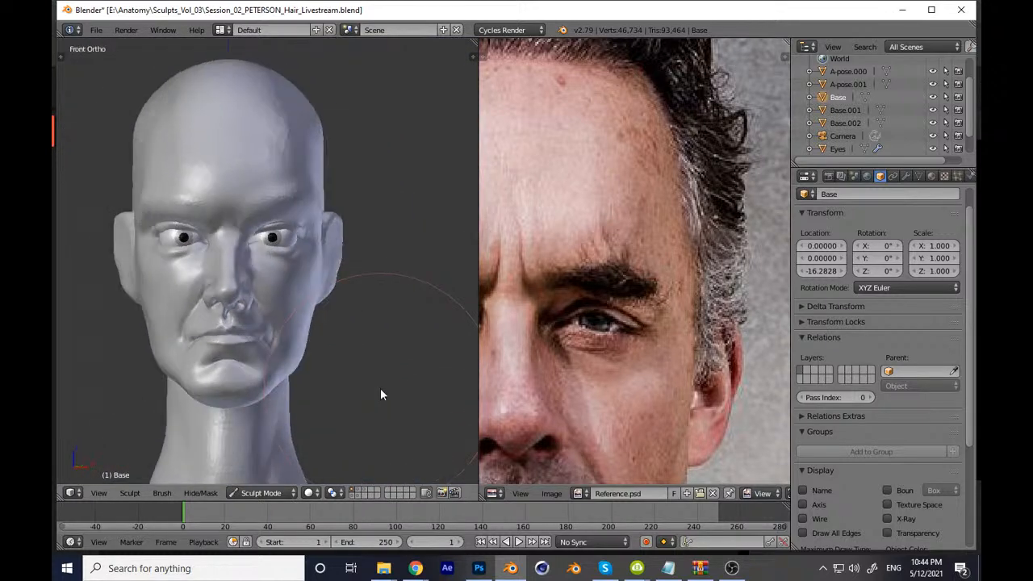
ctrl+middle_drag(364, 297, 392, 375)
key(ctrl+s)
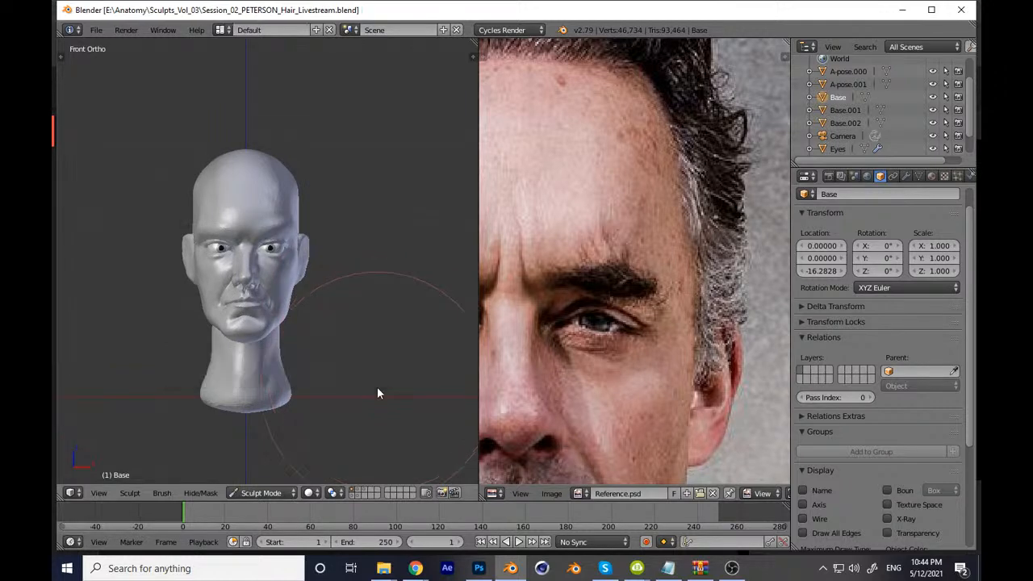
Step: Pull the lower eyelid's edge into shape against the eyeball in close-up front view and save over the blend file
mouse_move(364, 215)
ctrl+middle_down()
mouse_move(348, 164)
mouse_move(425, 342)
mouse_move(343, 279)
ctrl+middle_up()
drag(312, 283, 300, 271)
mouse_move(301, 271)
ctrl+middle_down()
mouse_move(361, 330)
mouse_move(390, 326)
ctrl+middle_up()
mouse_move(391, 326)
shift+middle_down()
mouse_move(316, 309)
mouse_move(353, 289)
shift+middle_up()
shift+middle_drag(440, 286, 373, 289)
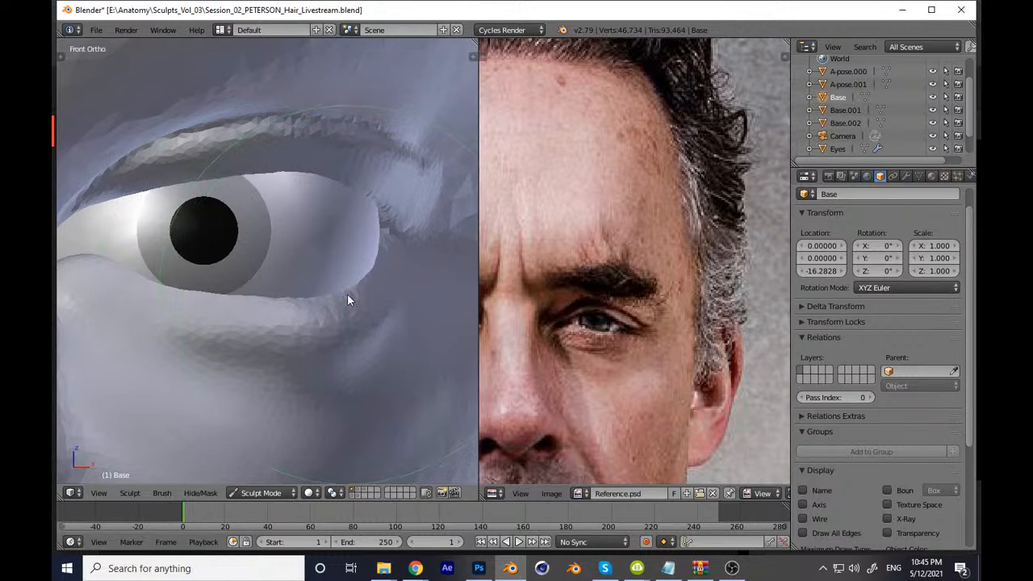
scroll(263, 299, up, 1)
drag(289, 318, 289, 313)
mouse_move(222, 311)
mouse_down()
mouse_move(217, 303)
mouse_move(330, 298)
mouse_up()
key(ctrl+s)
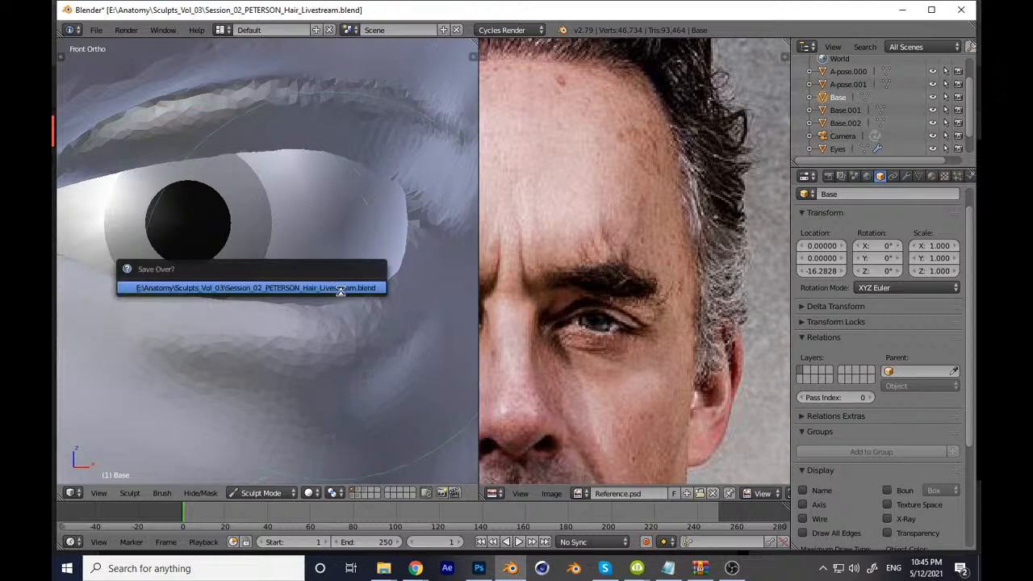
key(Return)
Step: Adjust the brush size several times and nudge the outer half of the lower eyelid rim slightly upward
key(f)
click(367, 301)
key(f)
click(343, 294)
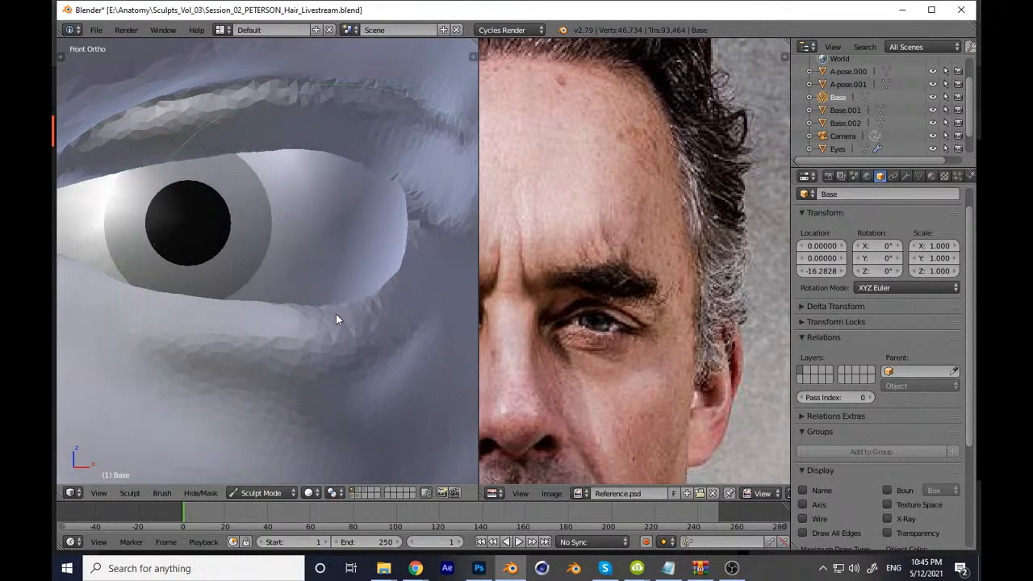
mouse_move(247, 296)
shift+middle_down()
mouse_move(351, 316)
mouse_move(292, 327)
shift+middle_up()
key(f)
click(332, 337)
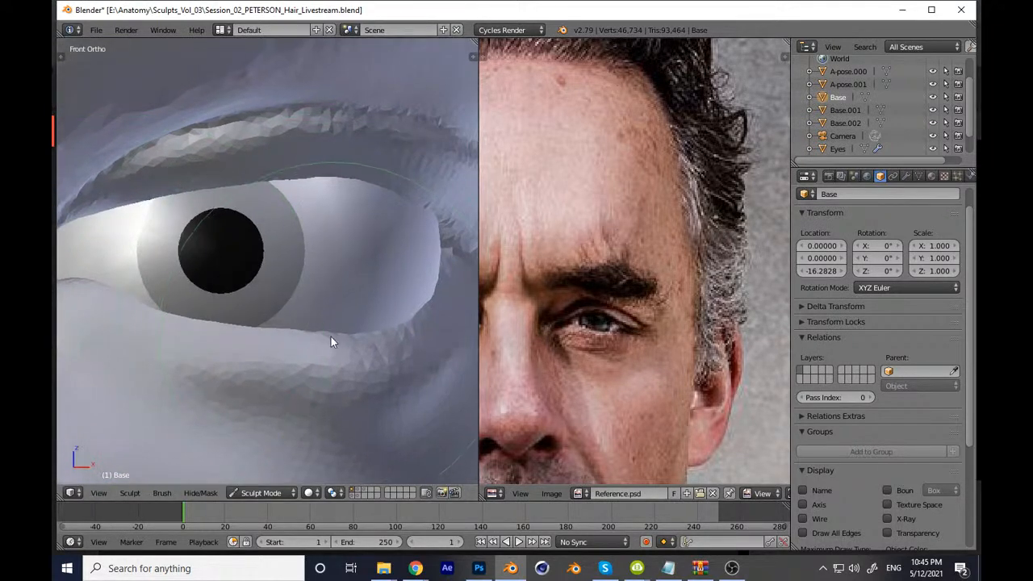
key(f)
click(331, 333)
key(f)
click(369, 334)
drag(326, 334, 328, 329)
Step: Pull the lower eyelid near the inner corner slightly toward the nose and save over the blend file
shift+middle_drag(148, 271, 285, 273)
drag(237, 283, 229, 286)
shift+middle_drag(348, 284, 218, 281)
key(ctrl+s)
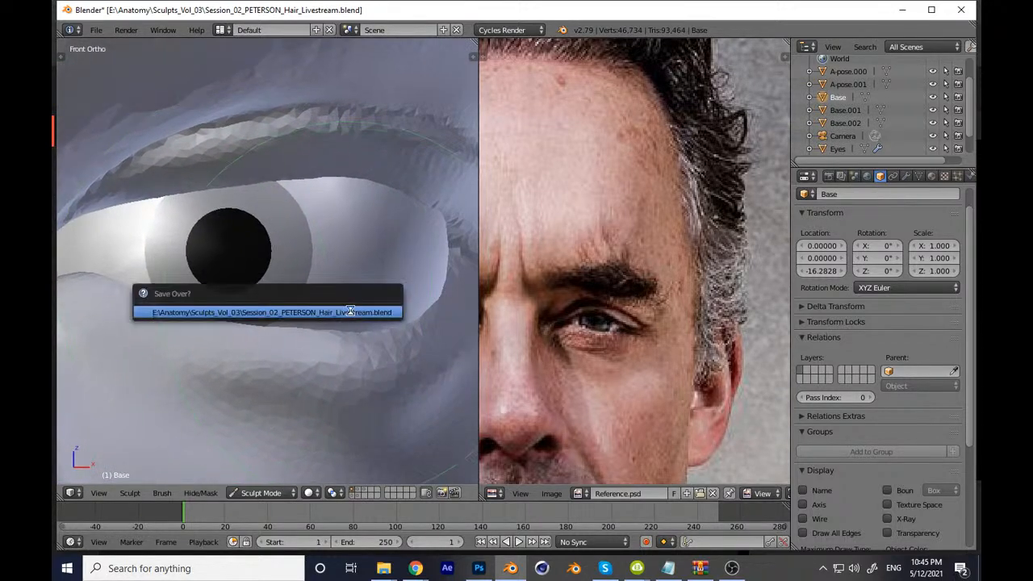
key(Return)
Step: Resize the brush and refine the lower eyelid rim toward the outer corner in a tighter front close-up
scroll(356, 301, down, 3)
shift+middle_drag(364, 329, 343, 311)
scroll(356, 291, up, 5)
key(f)
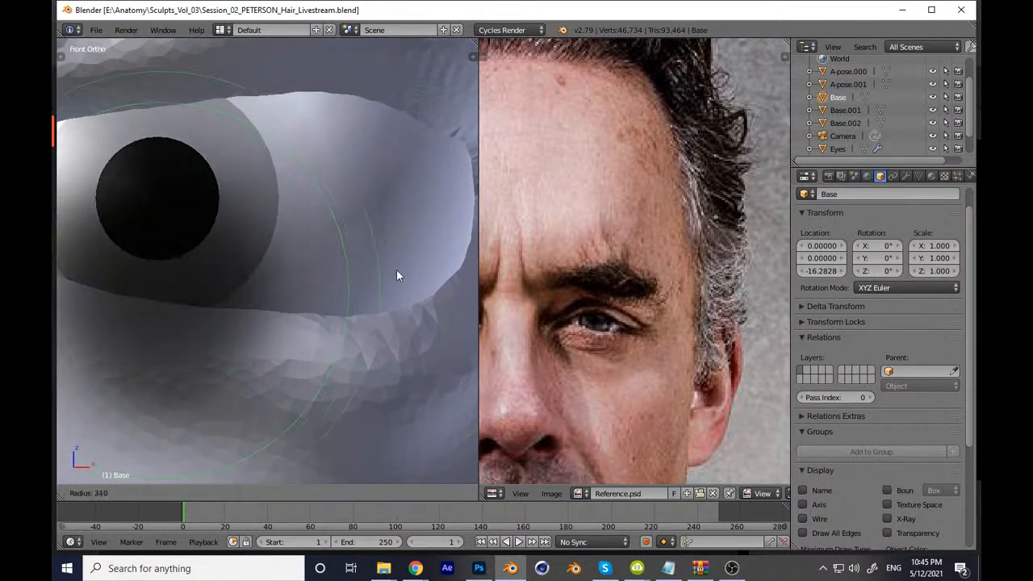
click(378, 274)
scroll(335, 323, down, 1)
key(f)
click(278, 328)
key(f)
click(340, 310)
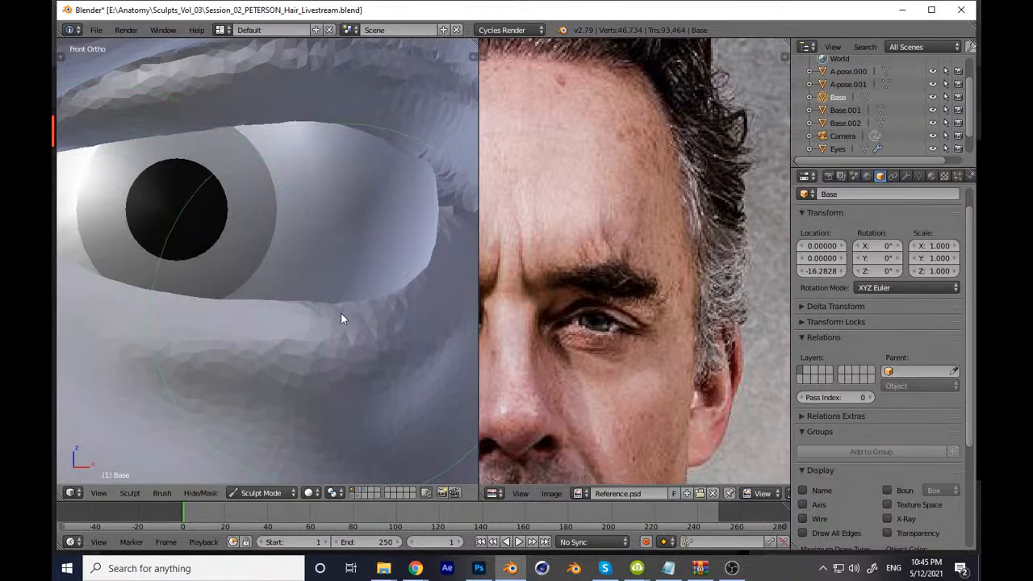
Step: Zoom out to the whole head and save over the blend file with the refined lower eyelids
scroll(339, 323, down, 7)
scroll(368, 386, down, 4)
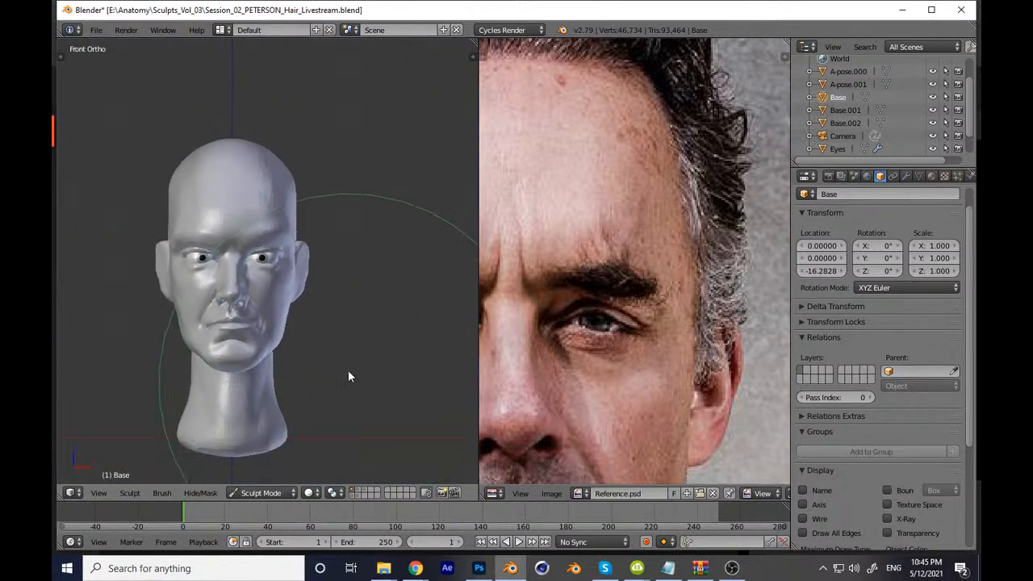
key(ctrl+s)
key(Return)
Step: Resize the brush and adjust the eyelid at the inner corner of the eye from a side angle
mouse_move(355, 402)
middle_down()
mouse_move(336, 386)
mouse_move(233, 404)
mouse_move(306, 392)
middle_up()
scroll(303, 298, up, 5)
scroll(303, 292, up, 4)
mouse_move(302, 293)
middle_down()
mouse_move(248, 268)
mouse_move(318, 338)
mouse_move(264, 277)
middle_up()
scroll(318, 338, up, 3)
mouse_move(250, 378)
shift+middle_down()
mouse_move(270, 307)
mouse_move(239, 320)
shift+middle_up()
scroll(243, 315, up, 2)
key(f)
click(251, 311)
mouse_move(236, 324)
middle_down()
mouse_move(240, 313)
mouse_move(252, 322)
mouse_move(292, 307)
mouse_move(226, 282)
mouse_move(217, 327)
mouse_move(229, 333)
middle_up()
key(f)
click(247, 305)
key(f)
click(274, 319)
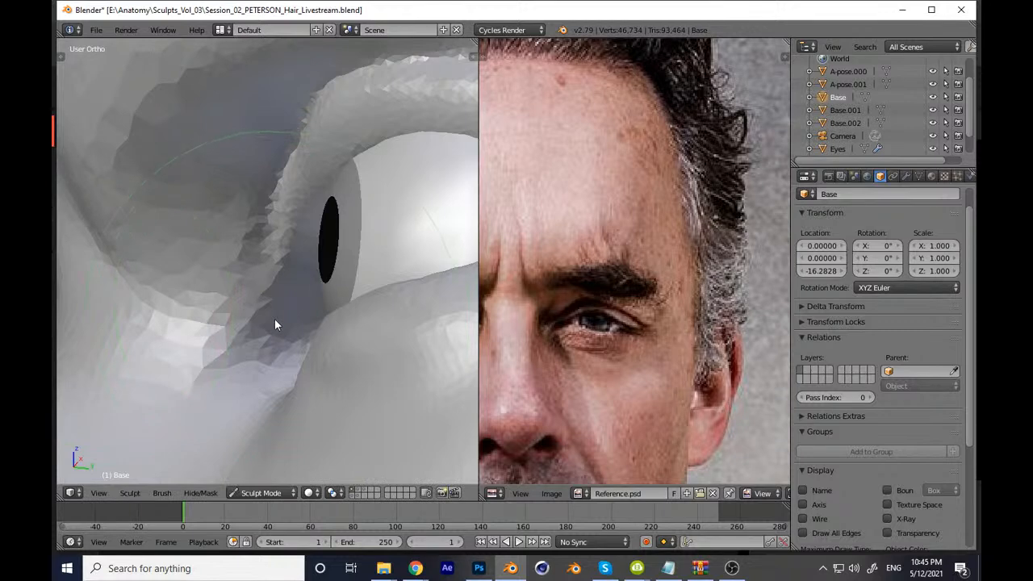
Step: Sculpt the area between the upper eyelid crease and the brow with strokes running outward toward the temple
scroll(275, 312, down, 4)
key(KP_1)
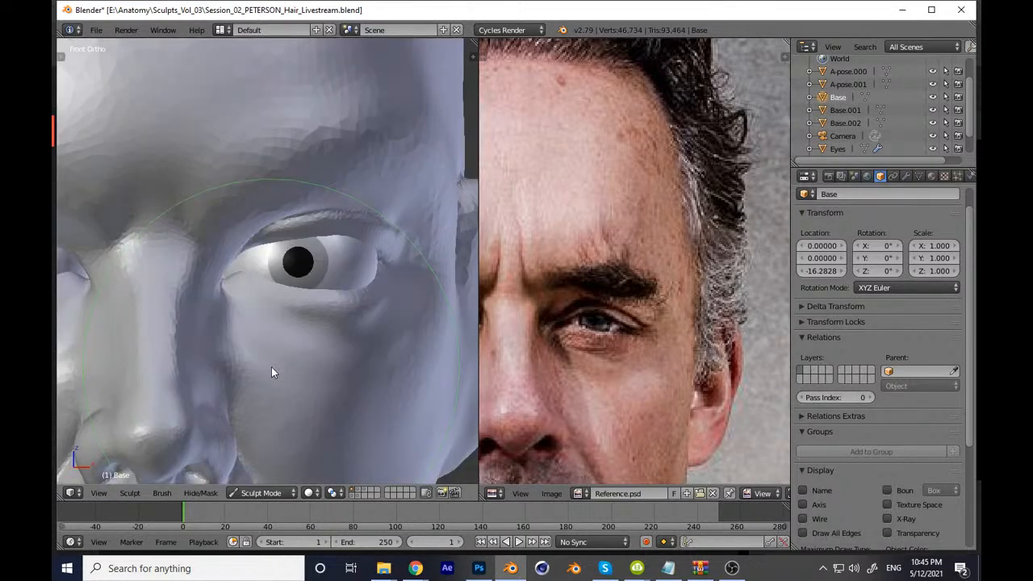
shift+middle_drag(329, 309, 315, 342)
scroll(315, 341, up, 6)
mouse_move(339, 234)
shift+middle_down()
mouse_move(292, 292)
mouse_move(300, 265)
mouse_move(145, 299)
shift+middle_up()
drag(210, 318, 311, 257)
shift+middle_drag(315, 261, 255, 282)
mouse_move(233, 303)
mouse_down()
mouse_move(323, 241)
mouse_move(168, 330)
mouse_move(360, 231)
mouse_move(350, 231)
mouse_up()
shift+middle_drag(349, 231, 257, 281)
drag(259, 282, 391, 280)
shift+middle_drag(393, 279, 236, 336)
scroll(237, 336, down, 10)
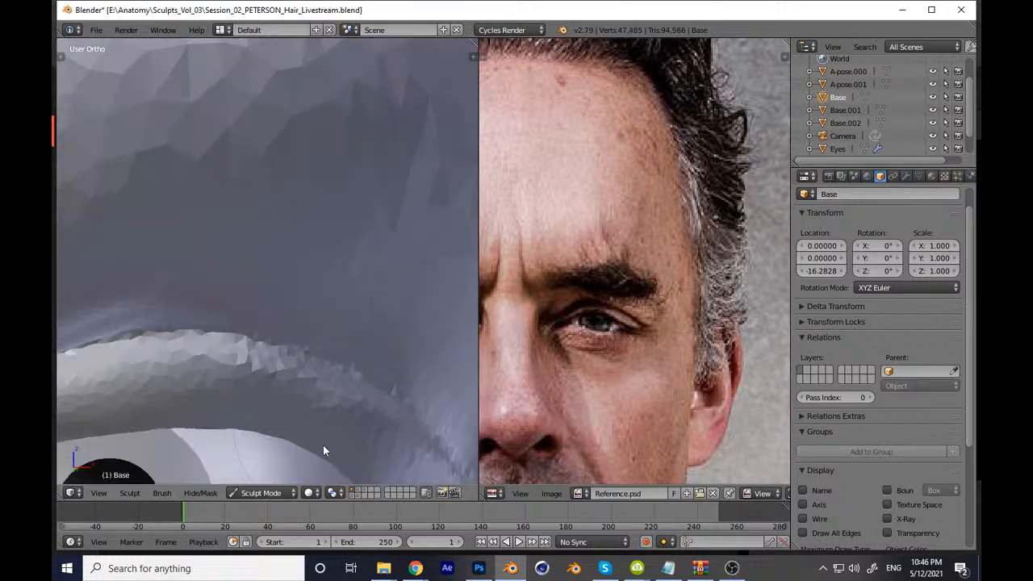
Step: Resize the brush and add a short stroke to the skin fold above the upper eyelid from a low side angle
mouse_move(339, 374)
middle_down()
mouse_move(241, 366)
mouse_move(271, 314)
middle_up()
scroll(240, 360, down, 5)
scroll(283, 285, up, 6)
scroll(283, 285, up, 8)
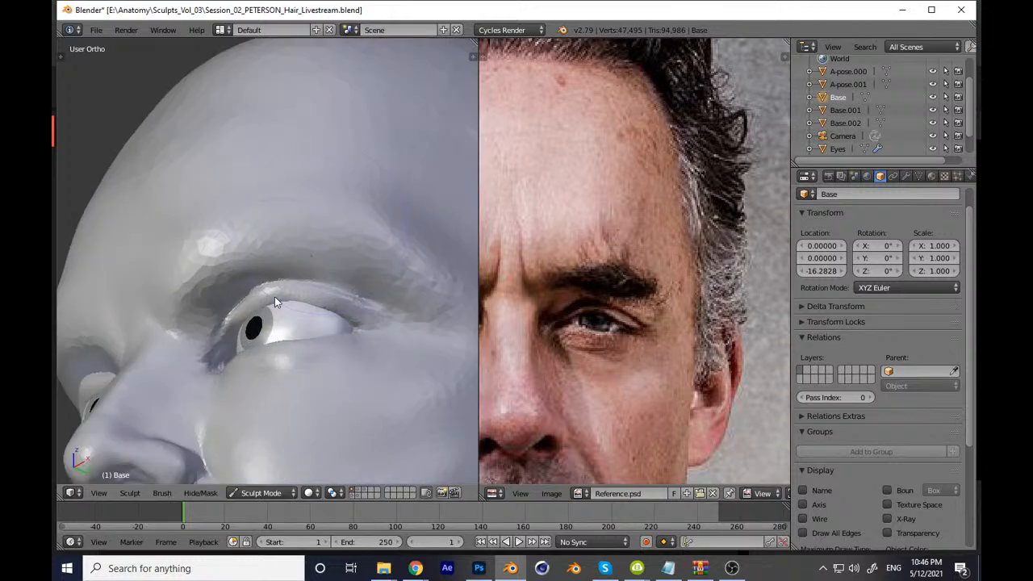
key(f)
click(294, 245)
drag(324, 206, 332, 208)
scroll(308, 269, down, 9)
key(KP_1)
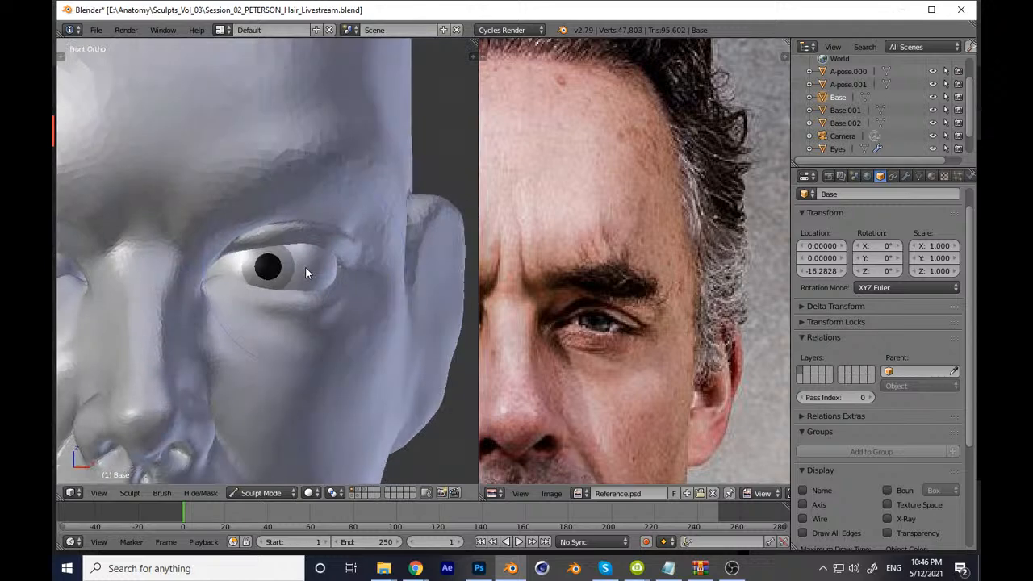
Step: Save over the blend file and check the whole head from a turned angle and the front
scroll(276, 302, down, 5)
key(ctrl+s)
click(358, 365)
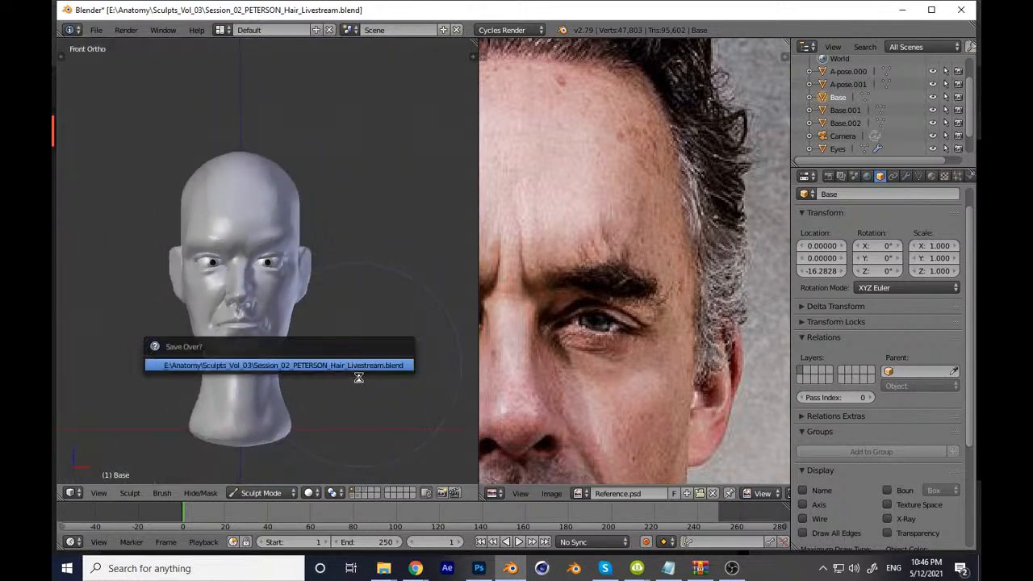
middle_drag(390, 346, 361, 408)
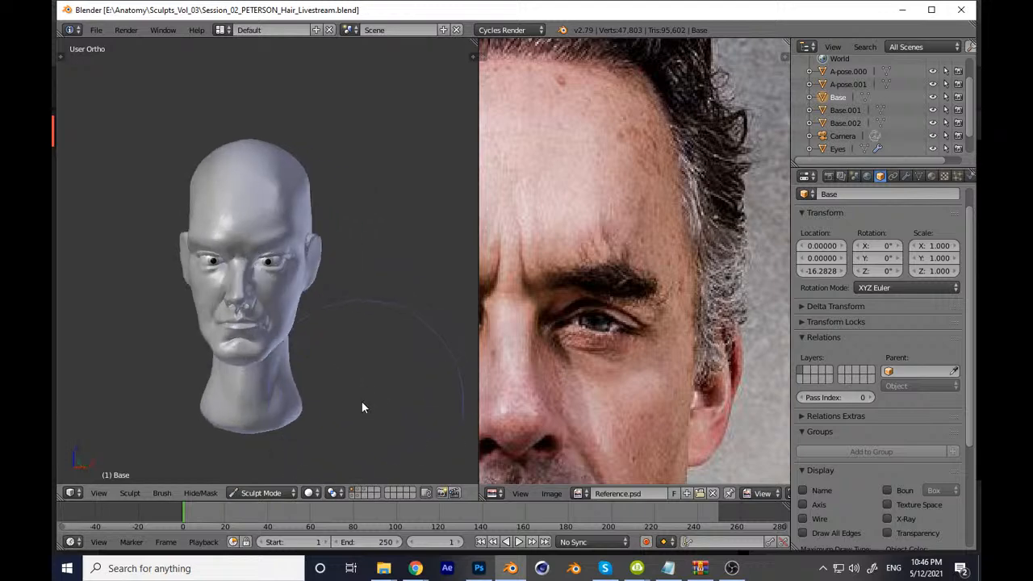
key(KP_1)
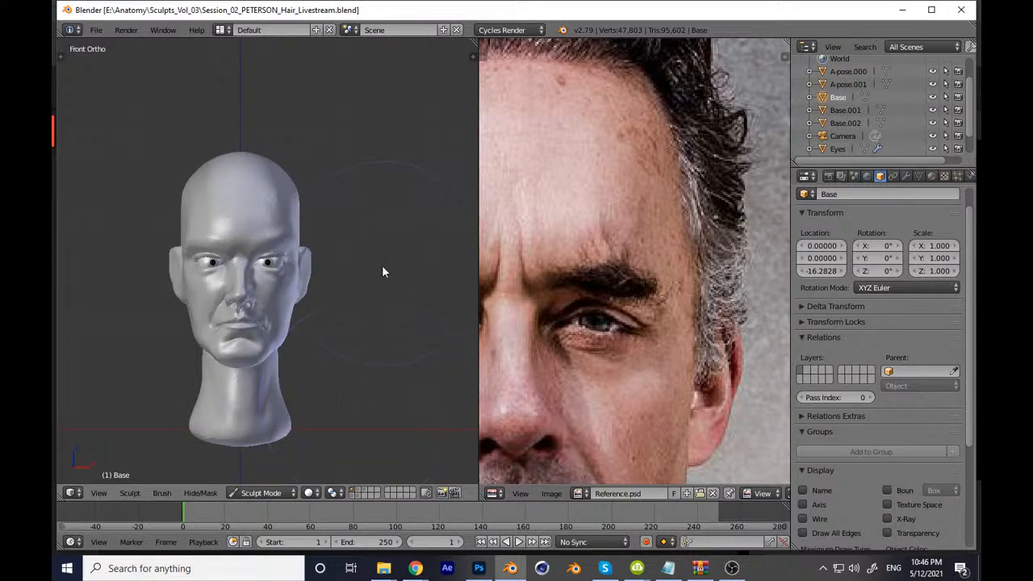
Step: Examine the upper eyelid line close up from the front and compare it with the eye in the reference photo
scroll(292, 316, up, 12)
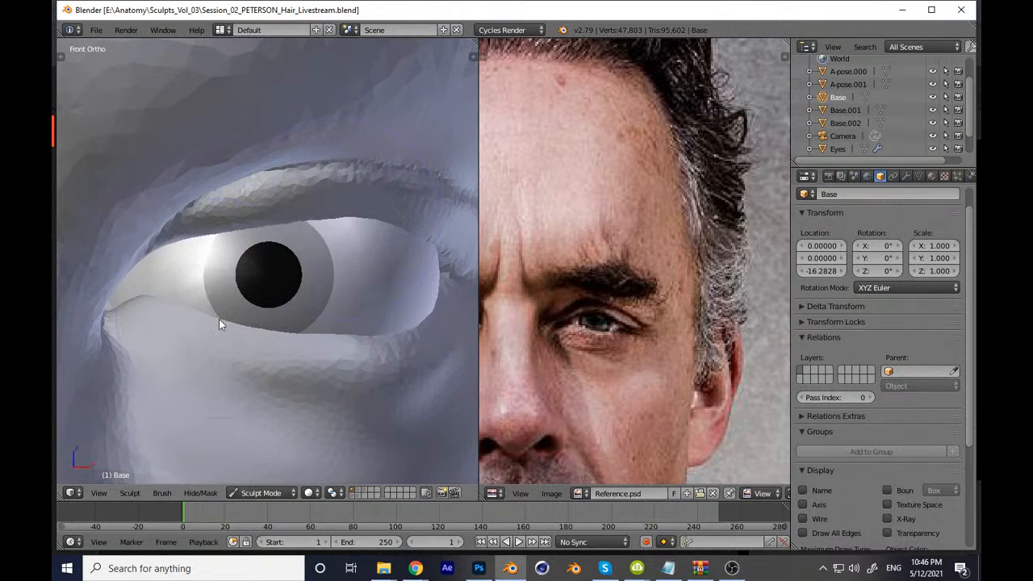
shift+middle_drag(218, 323, 258, 333)
mouse_move(325, 261)
shift+middle_down()
mouse_move(310, 307)
mouse_move(283, 317)
shift+middle_up()
mouse_move(350, 261)
shift+middle_down()
mouse_move(262, 273)
mouse_move(291, 299)
mouse_move(346, 302)
mouse_move(360, 235)
shift+middle_up()
shift+middle_drag(301, 247, 395, 183)
ctrl+middle_drag(341, 251, 336, 275)
shift+middle_drag(207, 289, 298, 264)
click(298, 261)
key(f)
click(486, 278)
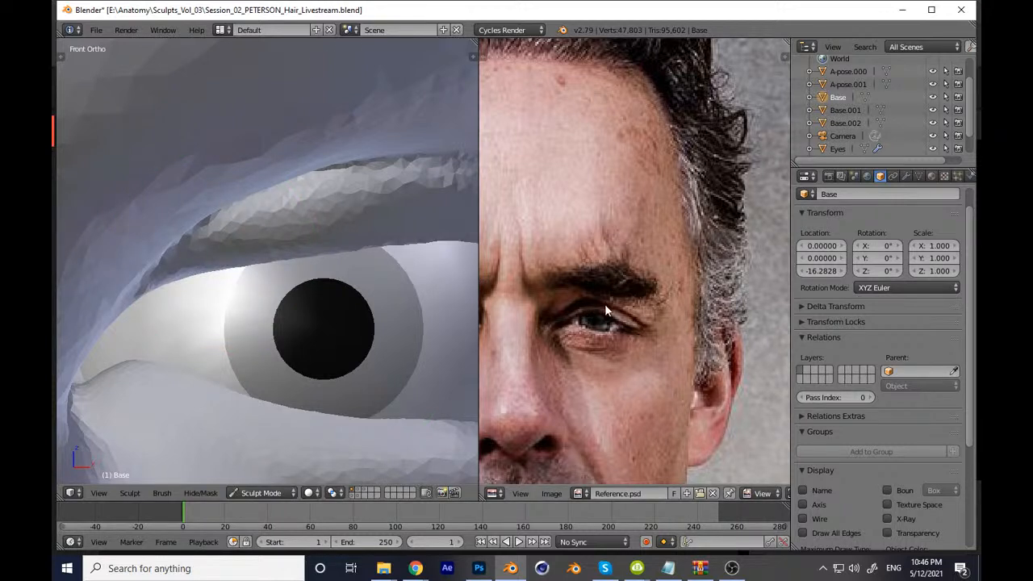
Step: Adjust the brush size and strength and sculpt along the upper eyelid with strokes toward the outer corner
mouse_move(432, 290)
middle_down()
mouse_move(235, 306)
mouse_move(316, 308)
mouse_move(288, 273)
mouse_move(305, 260)
middle_up()
scroll(305, 260, up, 2)
key(f)
click(229, 310)
key(shift+f)
click(230, 317)
mouse_move(230, 317)
mouse_down()
mouse_move(261, 310)
mouse_move(418, 325)
mouse_up()
shift+middle_drag(418, 325, 227, 341)
drag(228, 341, 394, 395)
Step: Zoom out to a turned view of the whole head and save over the blend file with the upper eyelid strokes
scroll(357, 268, down, 3)
scroll(358, 268, down, 13)
middle_drag(297, 305, 393, 284)
scroll(365, 335, down, 3)
key(ctrl+s)
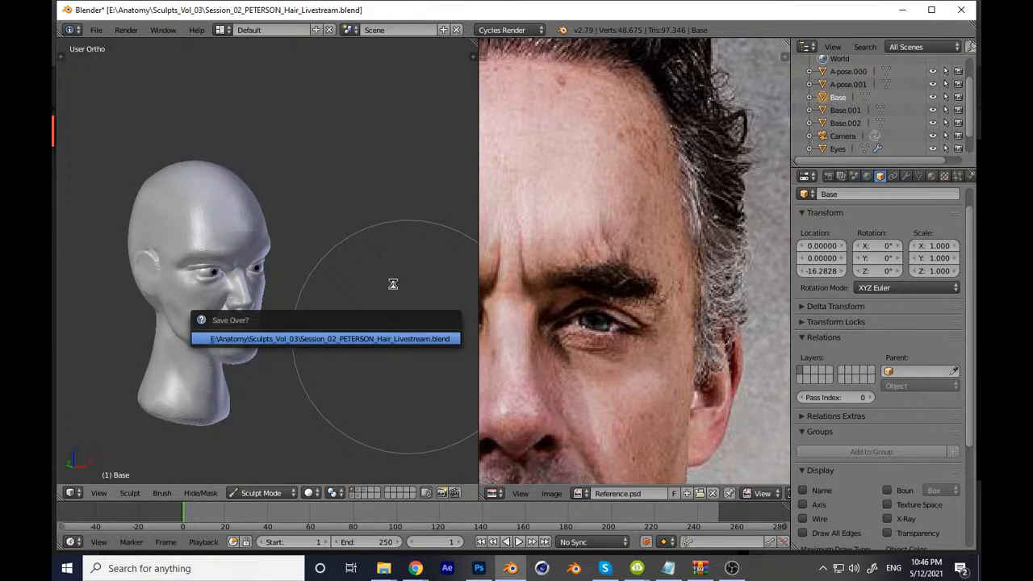
Step: Resize the Grab brush and nudge the upper eyelid edge up outside the iris and slightly down toward the inner corner
key(KP_1)
scroll(317, 335, up, 9)
scroll(357, 235, up, 5)
mouse_move(292, 270)
shift+middle_down()
mouse_move(360, 271)
mouse_move(309, 283)
mouse_move(307, 234)
mouse_move(337, 293)
mouse_move(314, 296)
mouse_move(316, 325)
mouse_move(280, 318)
mouse_move(284, 328)
shift+middle_up()
key(g)
key(f)
click(367, 271)
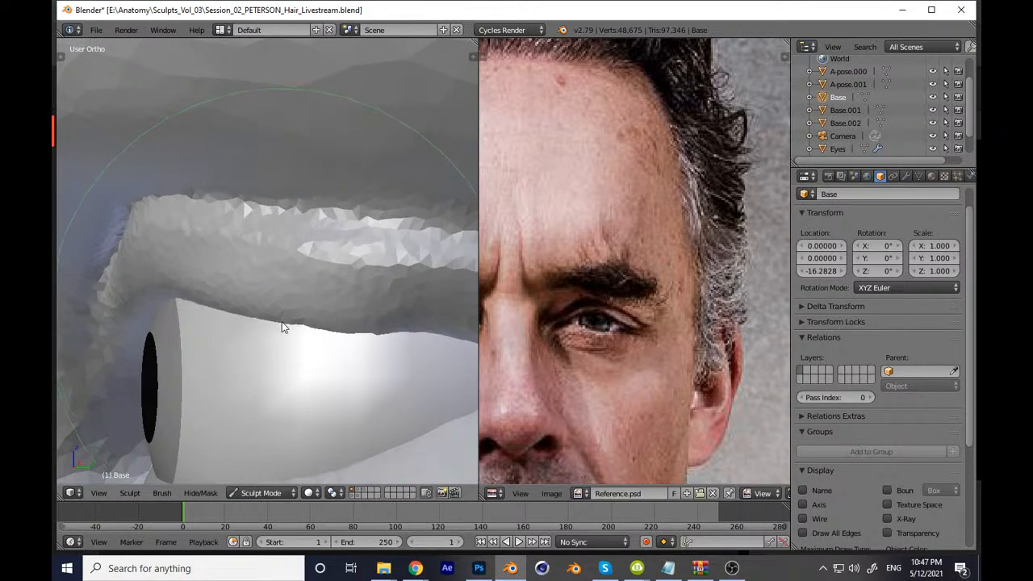
key(KP_1)
scroll(356, 294, down, 1)
scroll(356, 294, down, 8)
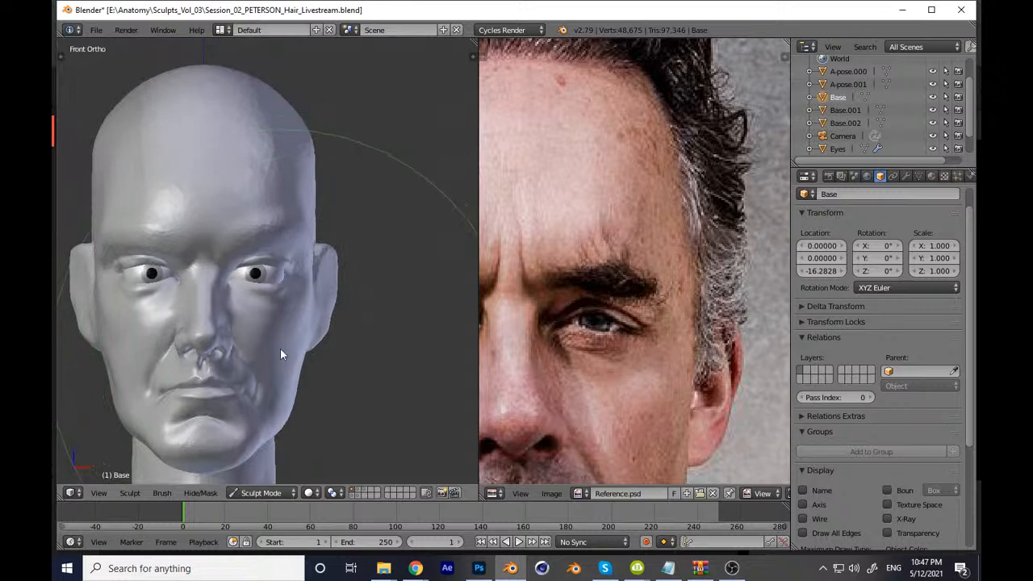
scroll(319, 214, up, 10)
key(f)
click(330, 246)
drag(355, 244, 361, 231)
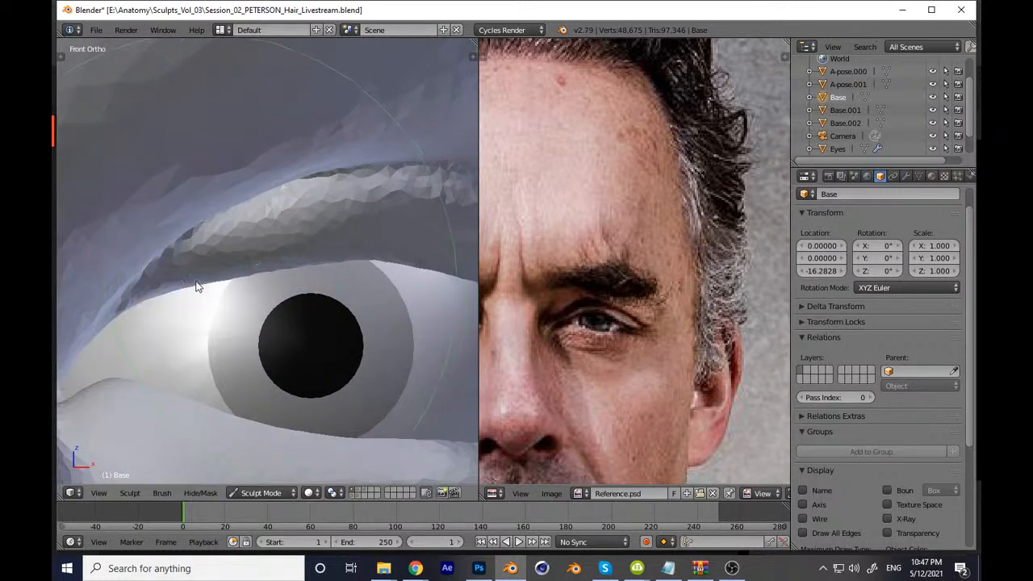
mouse_move(203, 282)
mouse_down()
mouse_move(180, 295)
mouse_move(199, 293)
mouse_up()
key(f)
click(234, 288)
Step: Turn the whole head to a three-quarter view and save over the blend file with the reshaped eyelid edge
scroll(248, 282, down, 10)
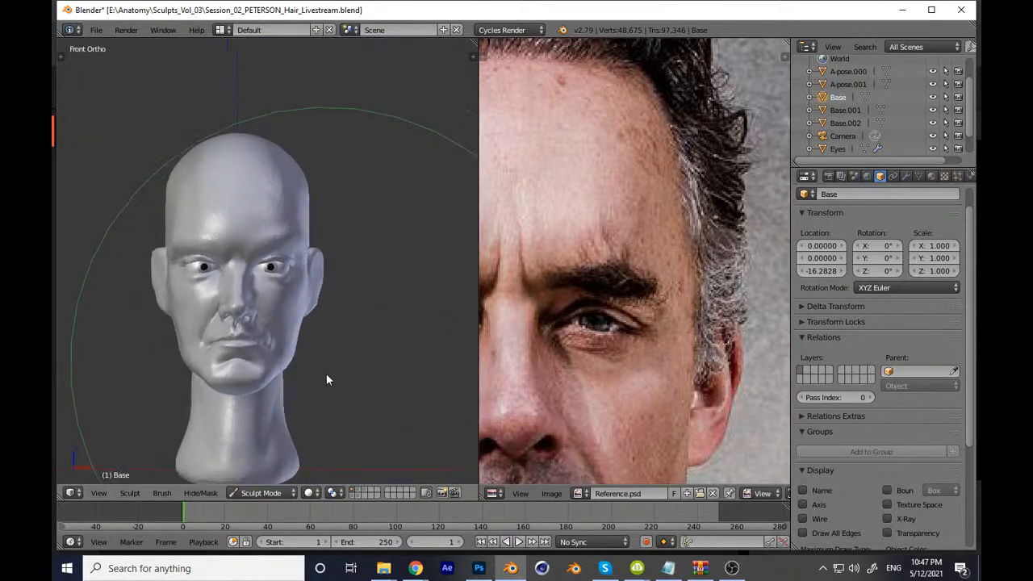
middle_drag(342, 392, 202, 406)
key(ctrl+s)
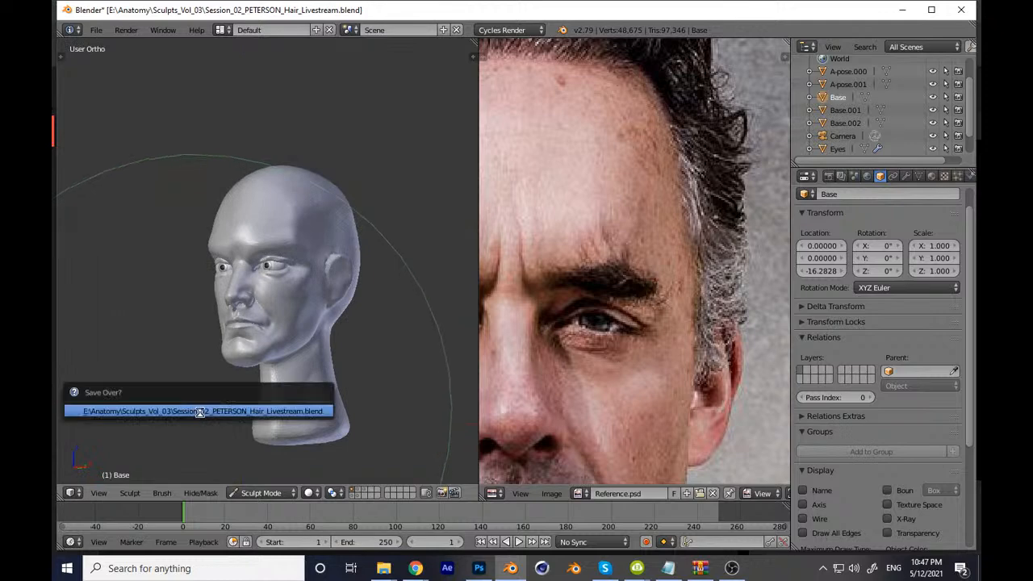
key(Return)
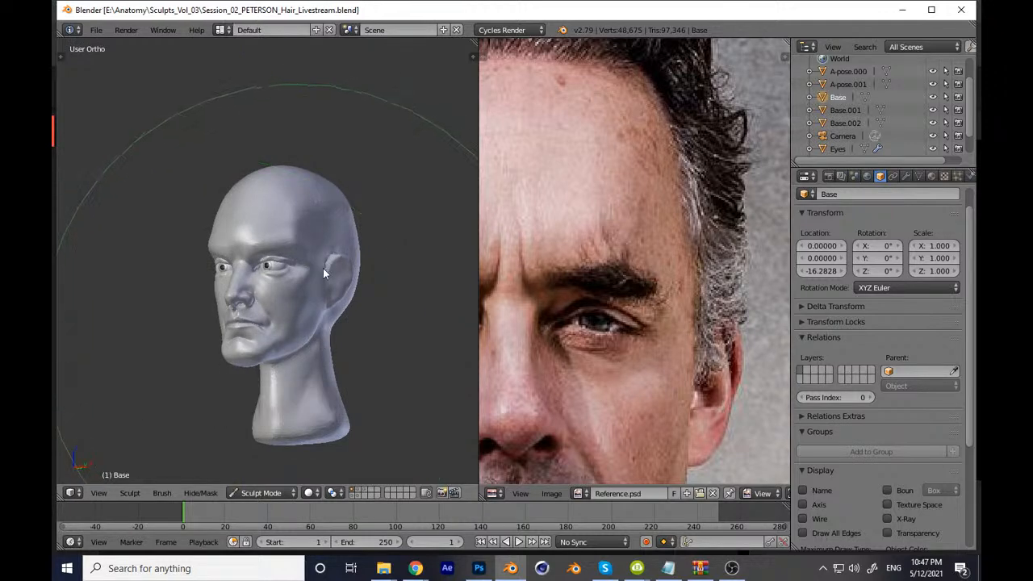
Step: Resize the Grab brush and adjust the recess at the inner corner of the eye from a close side angle
scroll(315, 286, up, 12)
mouse_move(353, 190)
middle_down()
mouse_move(185, 296)
mouse_move(262, 230)
middle_up()
scroll(269, 278, up, 3)
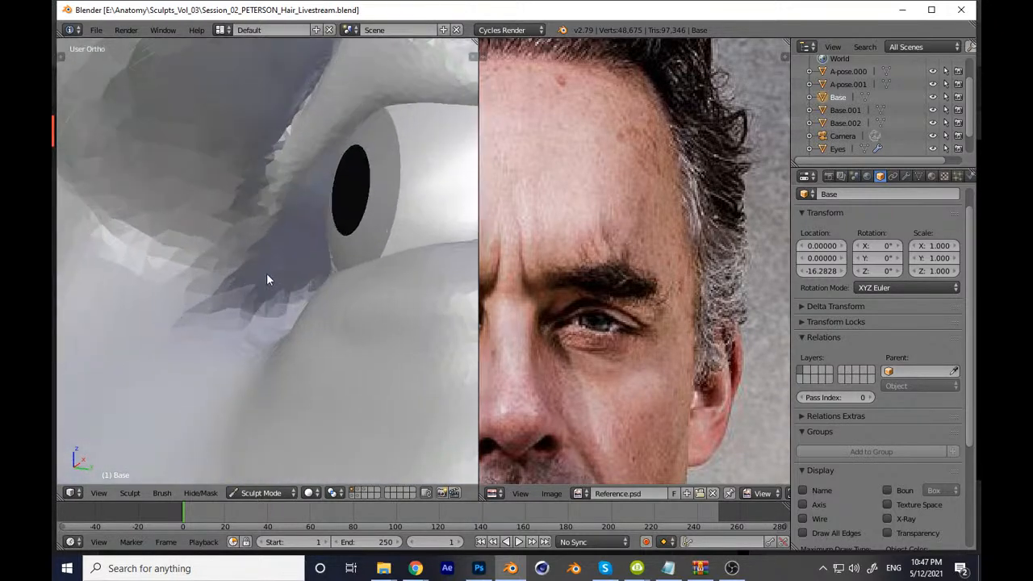
middle_drag(270, 277, 246, 247)
key(f)
click(246, 249)
key(f)
click(263, 275)
drag(283, 279, 285, 285)
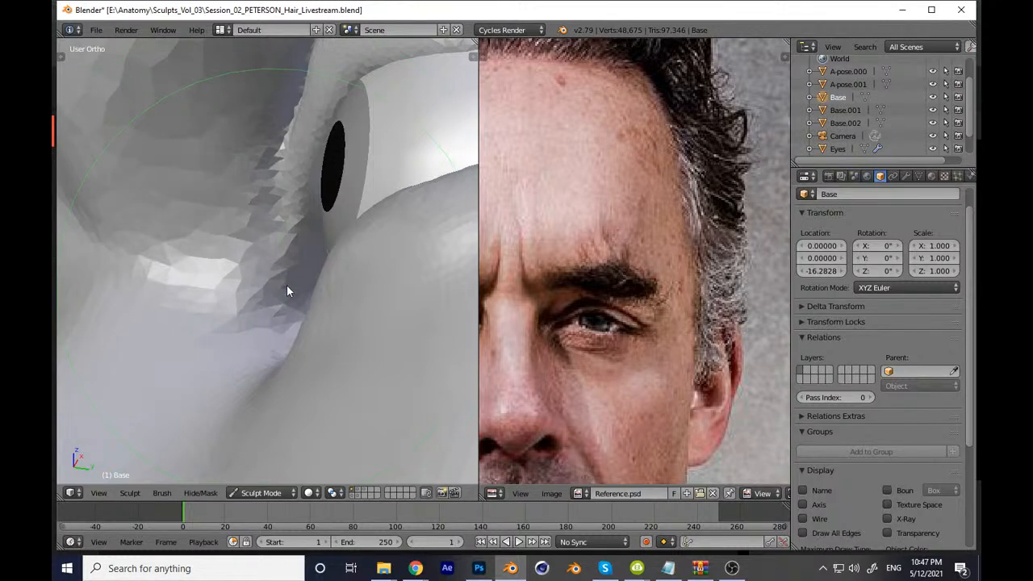
Step: Resize the brush and stroke outward along the upper eyelid, adding a short touch-up from a rotated view
mouse_move(300, 287)
middle_down()
mouse_move(311, 224)
mouse_move(358, 208)
mouse_move(248, 336)
mouse_move(267, 313)
mouse_move(310, 326)
mouse_move(311, 347)
middle_up()
key(KP_1)
ctrl+middle_drag(311, 347, 323, 263)
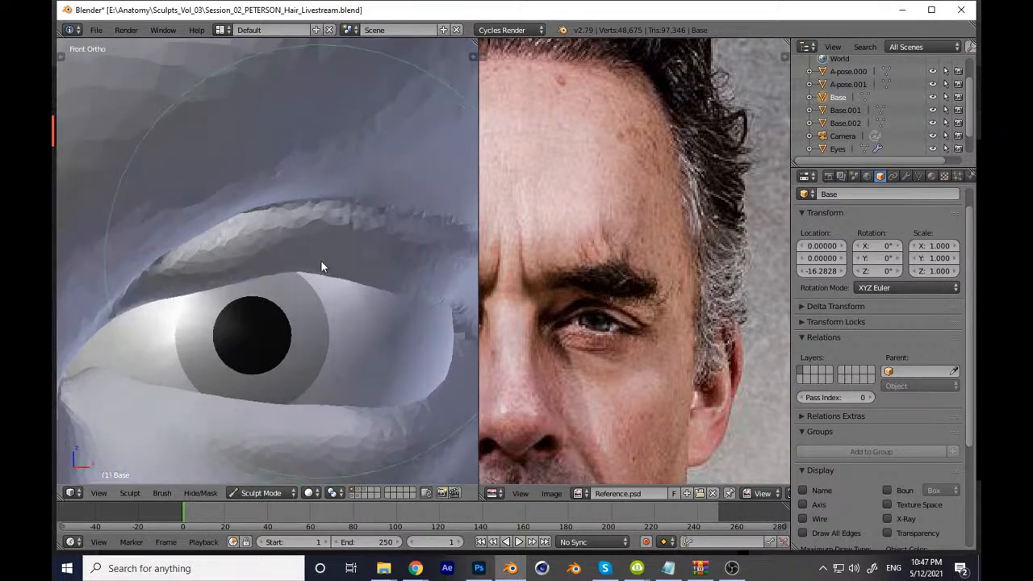
ctrl+middle_drag(233, 279, 217, 236)
key(f)
click(225, 234)
mouse_move(242, 224)
mouse_down()
mouse_move(158, 247)
mouse_move(268, 218)
mouse_move(356, 222)
mouse_up()
mouse_move(356, 222)
middle_down()
mouse_move(253, 272)
mouse_move(270, 300)
mouse_move(251, 263)
middle_up()
drag(250, 263, 244, 276)
mouse_move(244, 276)
middle_down()
mouse_move(227, 279)
mouse_move(242, 277)
middle_up()
Step: Resize the brush again, run one long stroke outward along the upper eyelid and return to the front view
key(f)
click(178, 275)
drag(202, 283, 420, 312)
ctrl+middle_drag(420, 313, 298, 377)
middle_drag(296, 281, 329, 284)
mouse_move(329, 284)
ctrl+middle_down()
mouse_move(296, 334)
mouse_move(332, 290)
ctrl+middle_up()
key(KP_1)
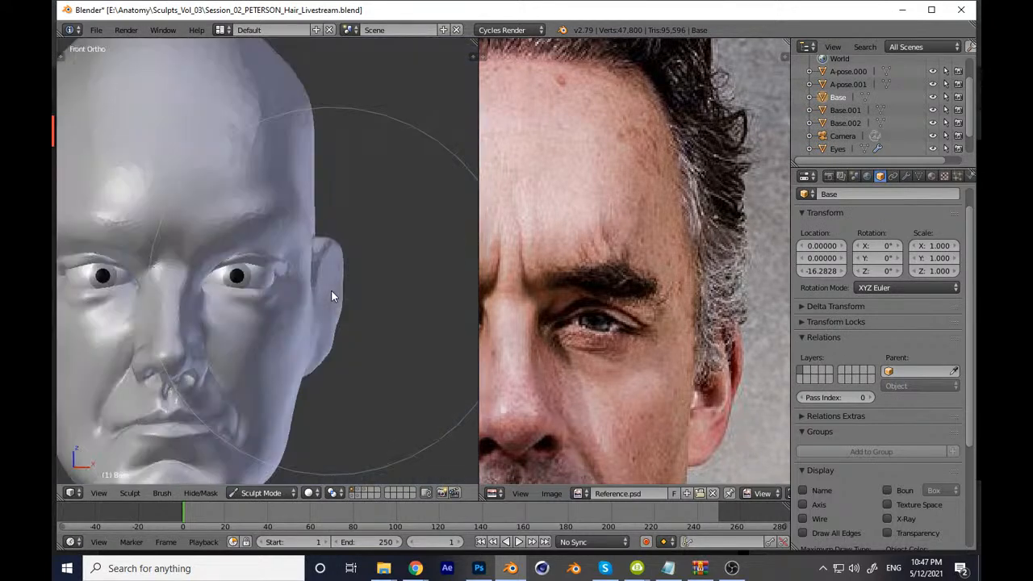
Step: Sculpt the upper eyelid toward the outer corner of the eye with strokes from the side view
key(KP_3)
mouse_move(338, 373)
ctrl+middle_down()
mouse_move(376, 260)
mouse_move(375, 222)
ctrl+middle_up()
mouse_move(360, 312)
shift+middle_down()
mouse_move(344, 323)
mouse_move(315, 279)
mouse_move(329, 260)
shift+middle_up()
drag(171, 354, 339, 378)
mouse_move(339, 378)
middle_down()
mouse_move(278, 359)
mouse_move(276, 326)
middle_up()
drag(277, 326, 276, 323)
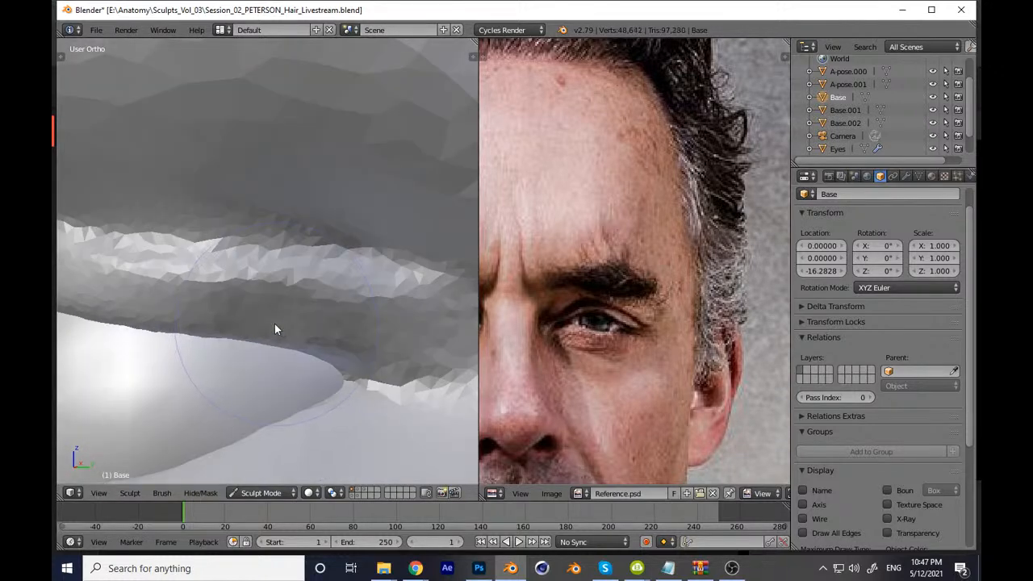
Step: Define the upper eyelid crease with long outward strokes while working from several close angles
mouse_move(242, 310)
ctrl+middle_down()
mouse_move(238, 391)
mouse_move(323, 324)
ctrl+middle_up()
ctrl+middle_drag(323, 325, 311, 260)
mouse_move(311, 260)
middle_down()
mouse_move(249, 268)
mouse_move(274, 271)
middle_up()
mouse_move(274, 271)
middle_down()
mouse_move(310, 347)
mouse_move(300, 320)
middle_up()
mouse_move(230, 339)
middle_down()
mouse_move(253, 318)
mouse_move(258, 291)
mouse_move(280, 280)
mouse_move(204, 291)
middle_up()
drag(204, 285, 417, 198)
shift+middle_drag(416, 199, 153, 335)
drag(154, 334, 332, 335)
mouse_move(193, 335)
mouse_down()
mouse_move(340, 327)
mouse_move(436, 373)
mouse_up()
middle_drag(349, 384, 333, 358)
Step: Deepen the crease between the upper eyelid and the brow fold with repeated short outward strokes
drag(161, 349, 263, 340)
mouse_move(357, 347)
middle_down()
mouse_move(237, 343)
mouse_move(214, 370)
mouse_move(215, 346)
middle_up()
drag(174, 353, 323, 373)
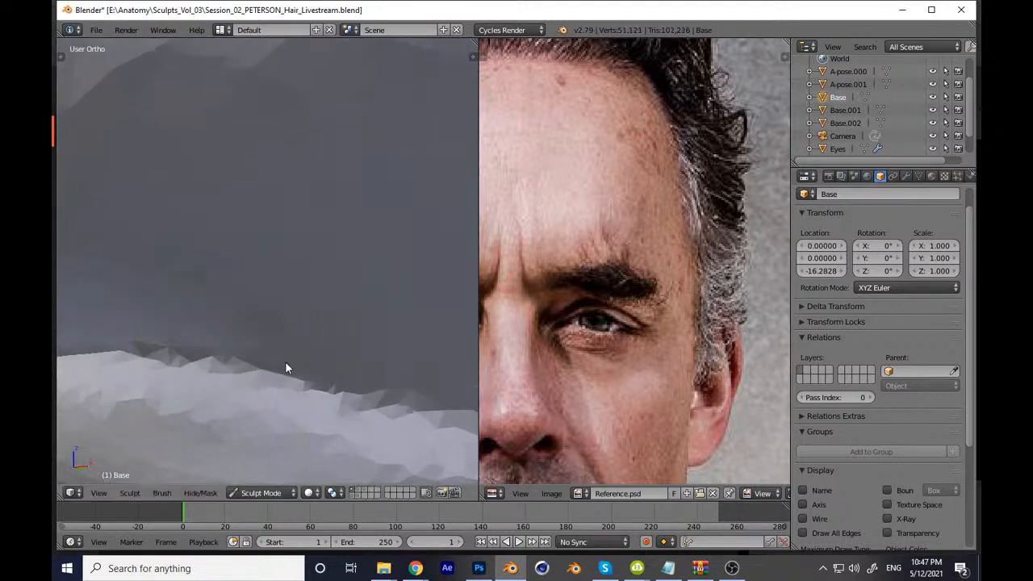
drag(172, 357, 355, 393)
scroll(228, 341, down, 3)
mouse_move(228, 340)
middle_down()
mouse_move(317, 405)
mouse_move(247, 320)
mouse_move(247, 282)
middle_up()
drag(207, 331, 323, 343)
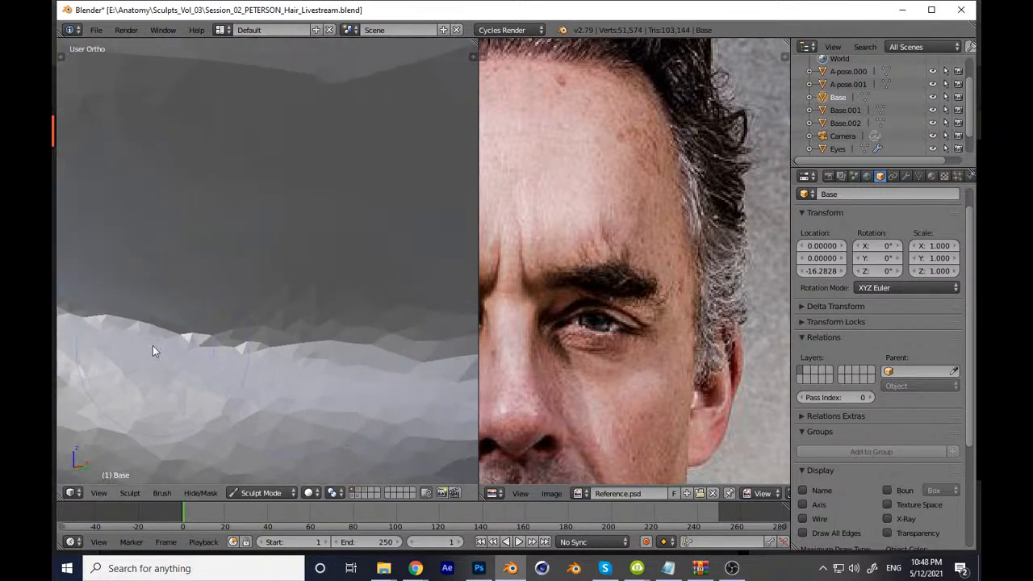
Step: Touch up the upper eyelid crease with two short strokes from slightly different angles
middle_drag(163, 351, 245, 337)
drag(244, 336, 292, 341)
mouse_move(292, 341)
middle_down()
mouse_move(242, 347)
mouse_move(181, 332)
middle_up()
drag(186, 352, 282, 370)
Step: Return to the front view of the head and save over the blend file with the sharpened eyelid crease
scroll(335, 452, down, 5)
middle_drag(336, 452, 344, 470)
mouse_move(331, 322)
ctrl+middle_down()
mouse_move(301, 403)
mouse_move(340, 320)
mouse_move(304, 397)
ctrl+middle_up()
key(KP_1)
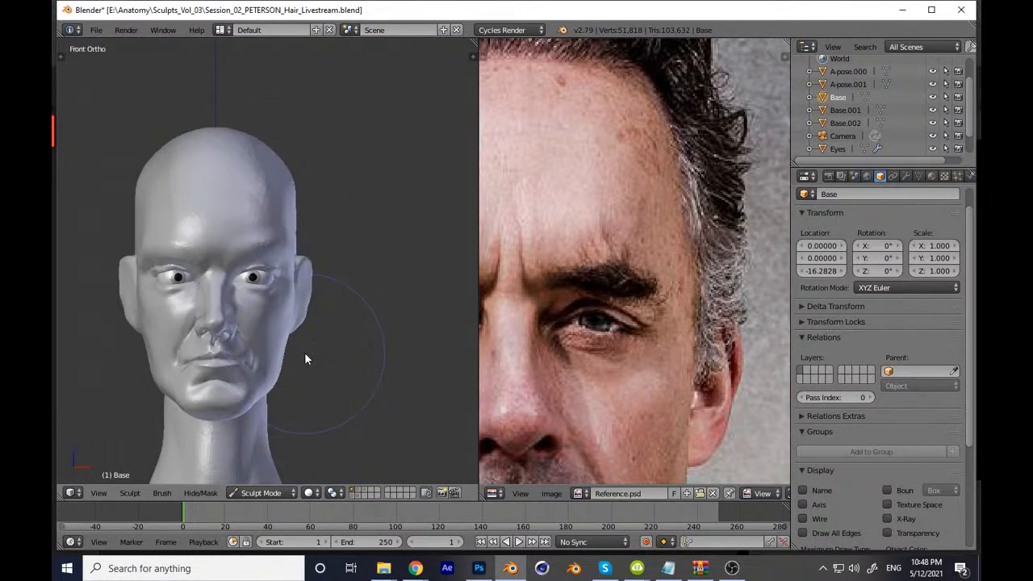
key(ctrl+s)
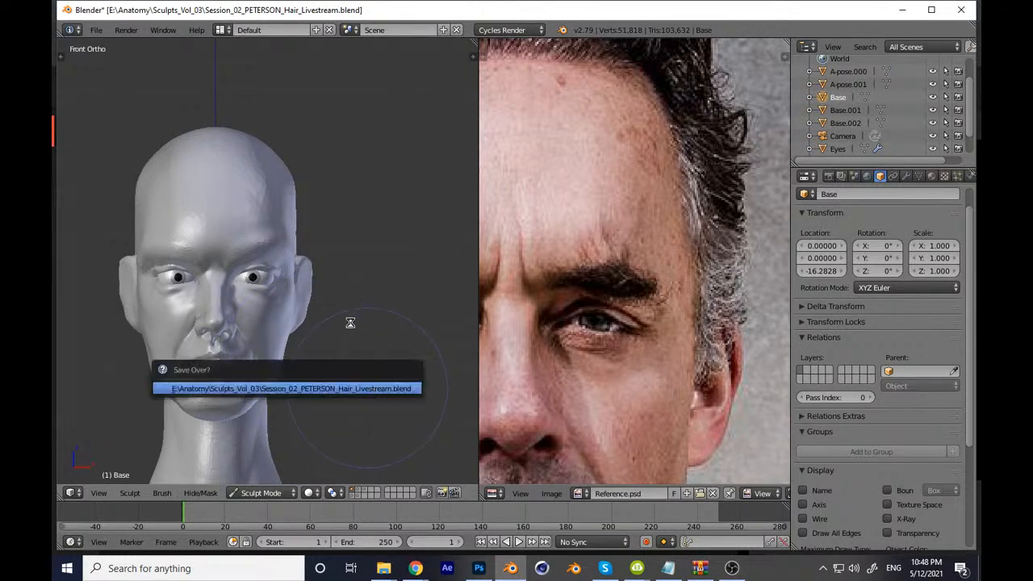
key(Return)
Step: Resize the brush over the upper lid area and run a long stroke along the eyelid crease toward the outer corner
ctrl+middle_drag(347, 323, 339, 211)
mouse_move(340, 261)
middle_down()
mouse_move(313, 227)
mouse_move(329, 221)
mouse_move(307, 250)
mouse_move(288, 237)
middle_up()
key(g)
mouse_move(288, 237)
shift+middle_down()
mouse_move(297, 271)
mouse_move(283, 234)
shift+middle_up()
key(f)
click(347, 226)
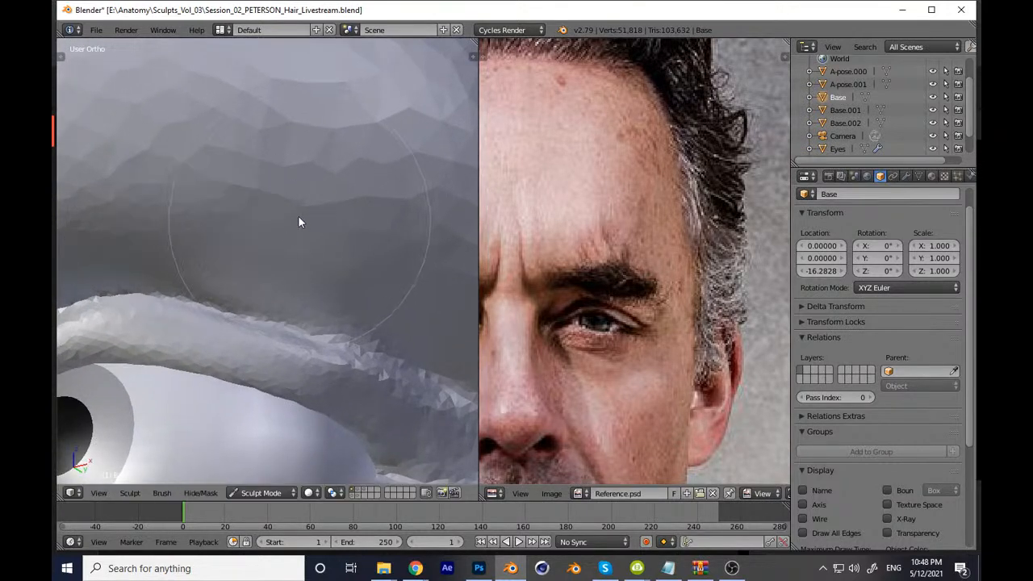
shift+middle_drag(354, 240, 276, 271)
mouse_move(216, 345)
shift+middle_down()
mouse_move(369, 322)
mouse_move(254, 334)
mouse_move(259, 290)
mouse_move(309, 262)
mouse_move(281, 254)
shift+middle_up()
key(f)
click(229, 265)
scroll(279, 250, up, 2)
key(f)
click(257, 248)
drag(275, 257, 454, 292)
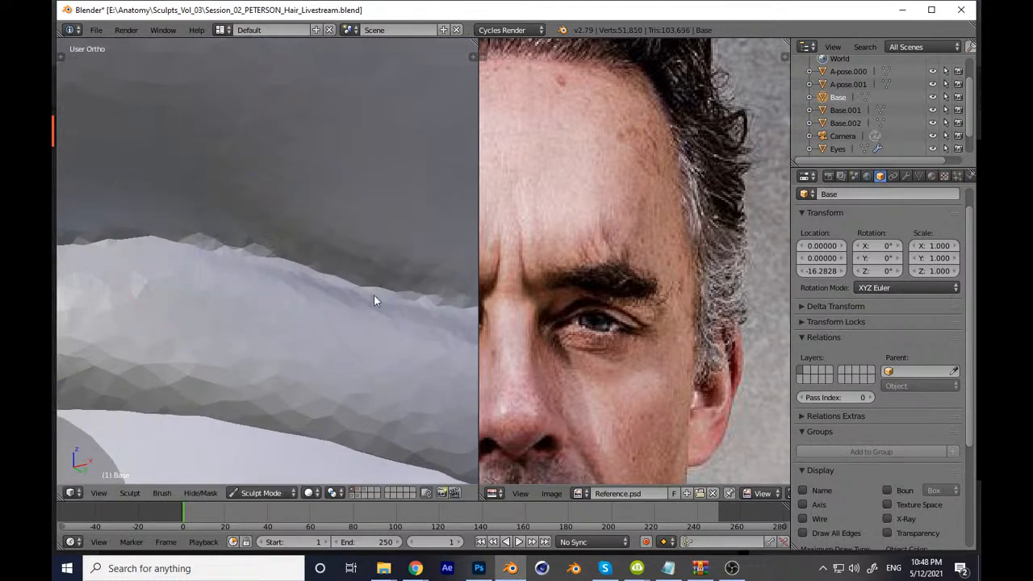
Step: Continue the upper eyelid crease with successive strokes down toward the outer corner of the eye
scroll(384, 296, down, 1)
shift+middle_drag(369, 295, 308, 301)
scroll(311, 295, up, 1)
drag(313, 294, 367, 326)
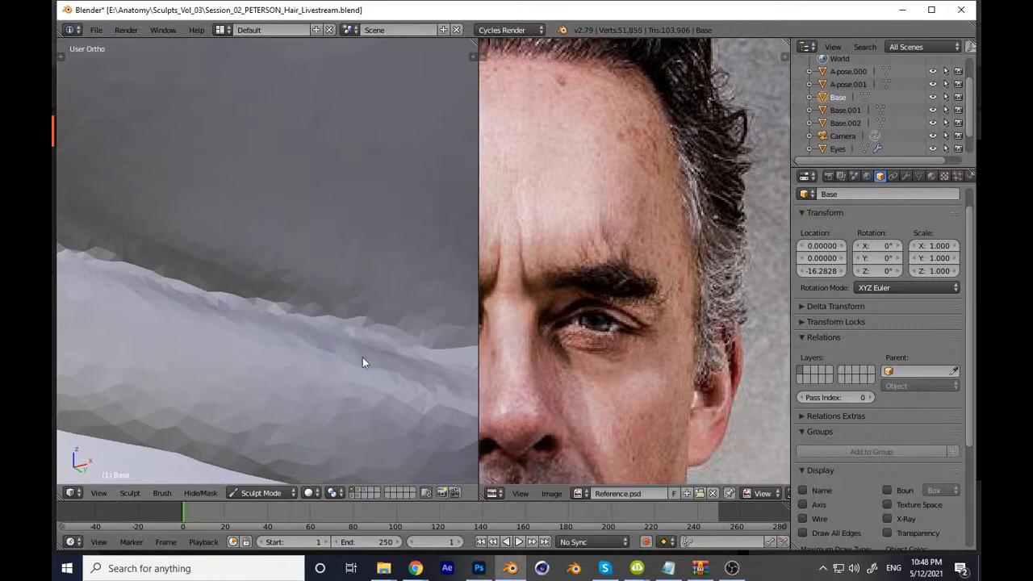
scroll(368, 380, down, 1)
scroll(320, 409, up, 2)
mouse_move(291, 307)
mouse_down()
mouse_move(384, 350)
mouse_move(363, 335)
mouse_up()
middle_drag(362, 335, 309, 374)
mouse_move(243, 355)
mouse_down()
mouse_move(410, 373)
mouse_move(368, 368)
mouse_move(380, 390)
mouse_up()
drag(323, 371, 448, 382)
Step: Check the eyes from the front and save over the blend file with the extended eyelid crease
scroll(374, 313, down, 15)
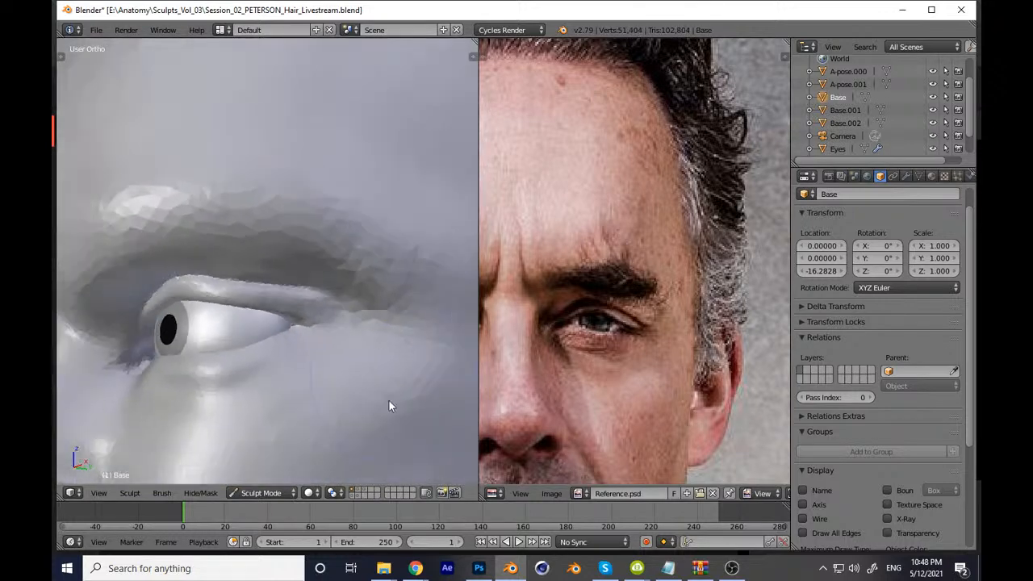
middle_drag(359, 357, 369, 333)
key(KP_1)
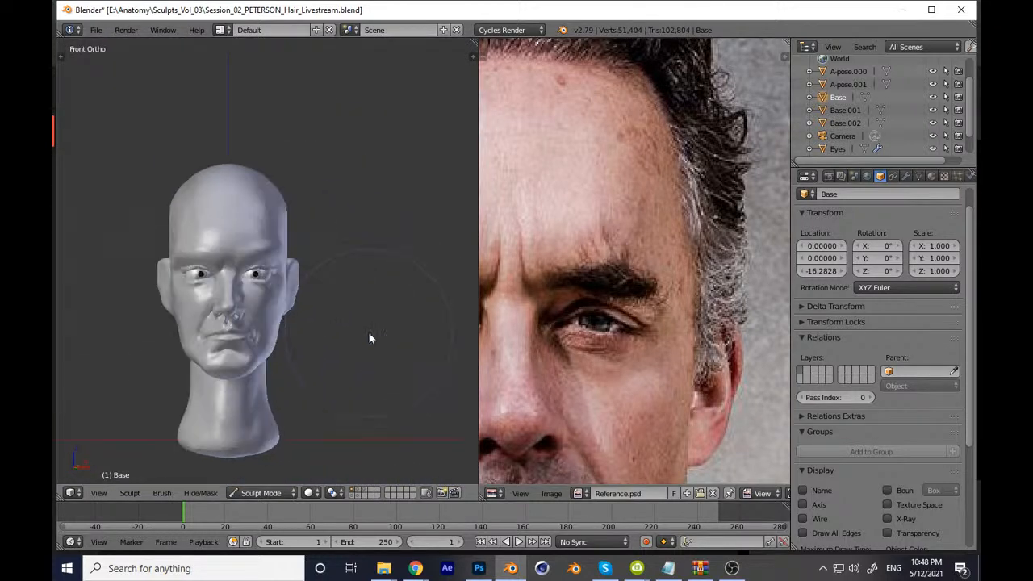
scroll(366, 323, up, 6)
key(ctrl+s)
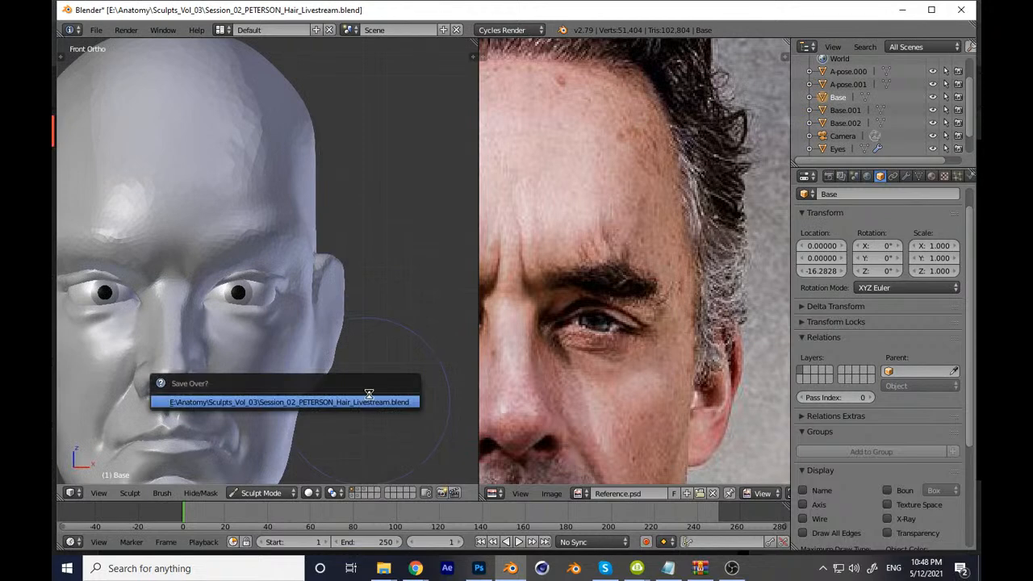
key(Return)
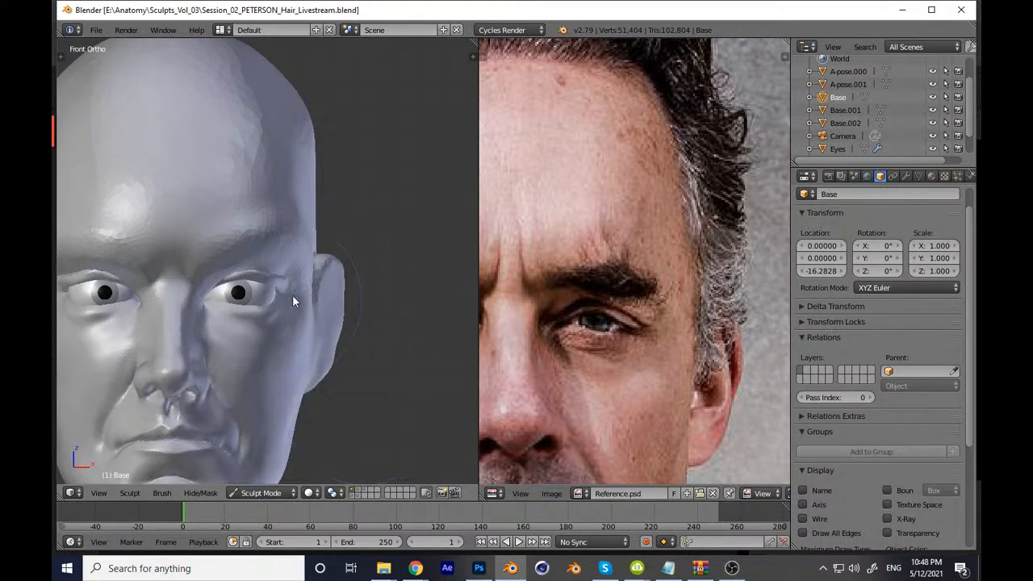
Step: Sculpt the inner half of the upper eyelid crease with two long strokes following the lid's arc above the iris
scroll(279, 305, up, 8)
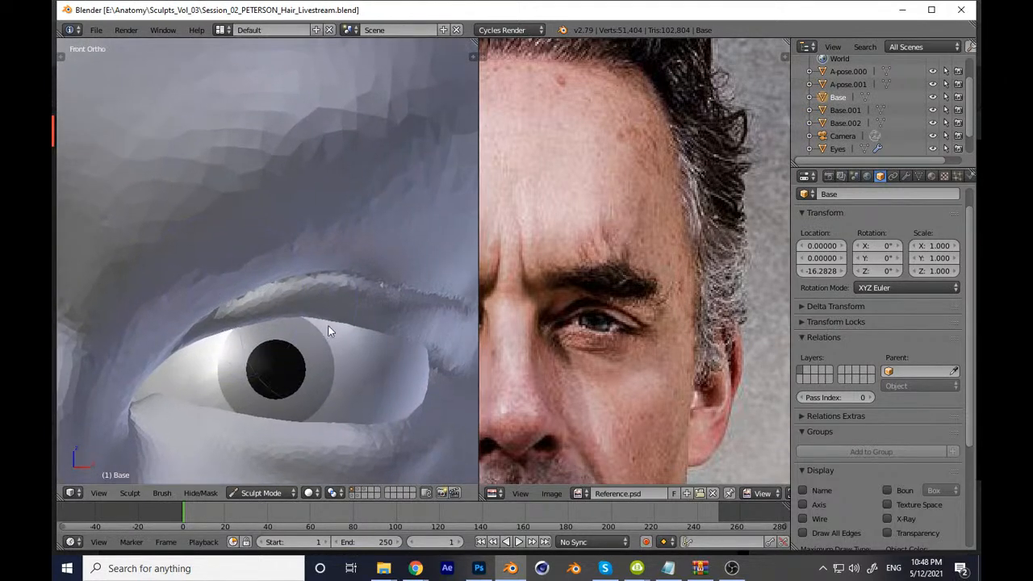
scroll(344, 301, up, 5)
mouse_move(266, 327)
middle_down()
mouse_move(267, 291)
mouse_move(298, 260)
mouse_move(279, 225)
mouse_move(311, 315)
mouse_move(261, 254)
middle_up()
mouse_move(262, 253)
mouse_down()
mouse_move(164, 265)
mouse_move(362, 180)
mouse_move(418, 189)
mouse_up()
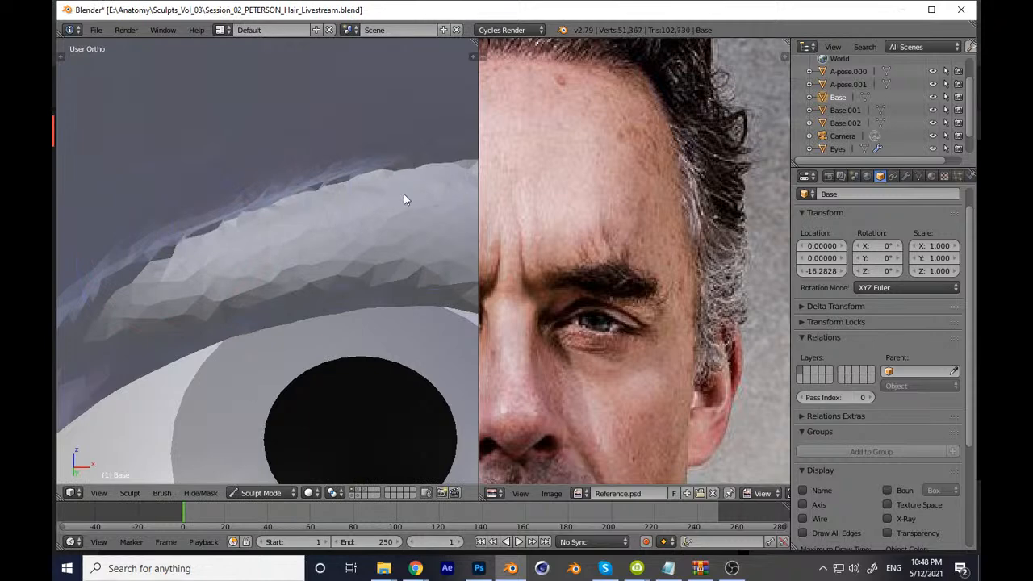
mouse_move(169, 249)
mouse_down()
mouse_move(387, 185)
mouse_move(442, 181)
mouse_up()
scroll(411, 278, down, 8)
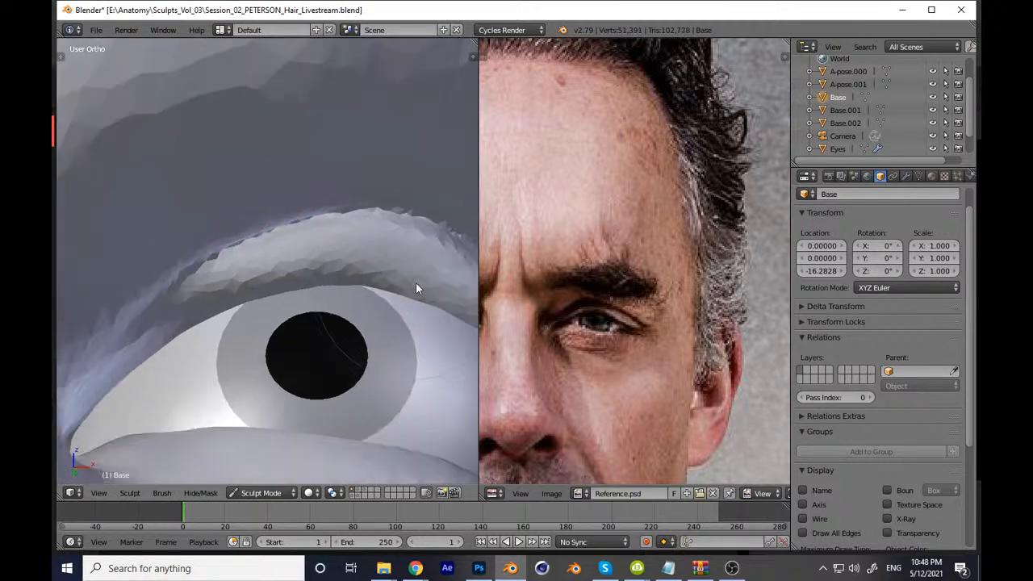
Step: Zoom out to the whole head from the front and save over the blend file with the inner crease strokes
key(KP_1)
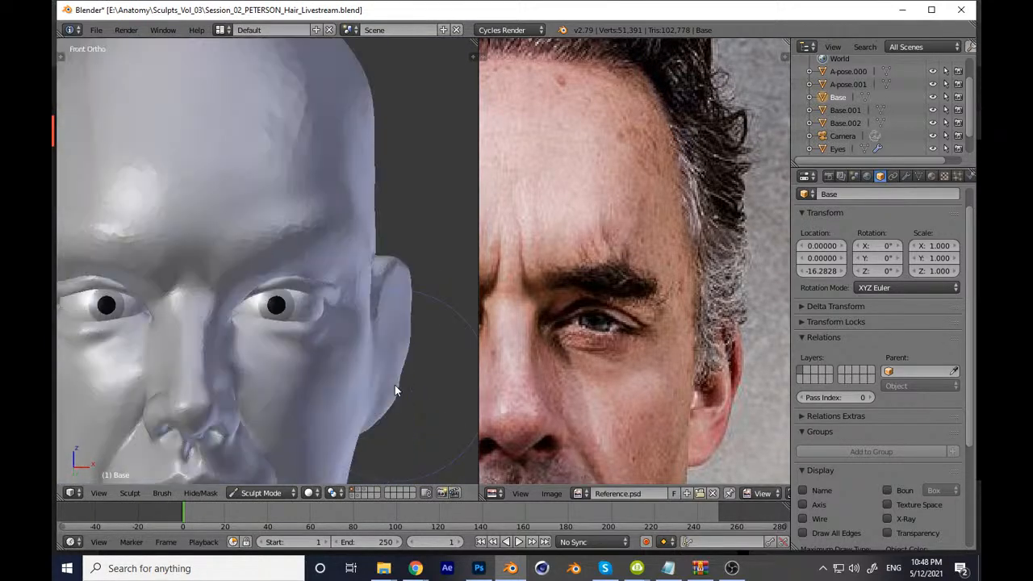
scroll(394, 385, down, 4)
ctrl+middle_drag(355, 354, 369, 383)
key(ctrl+s)
click(370, 385)
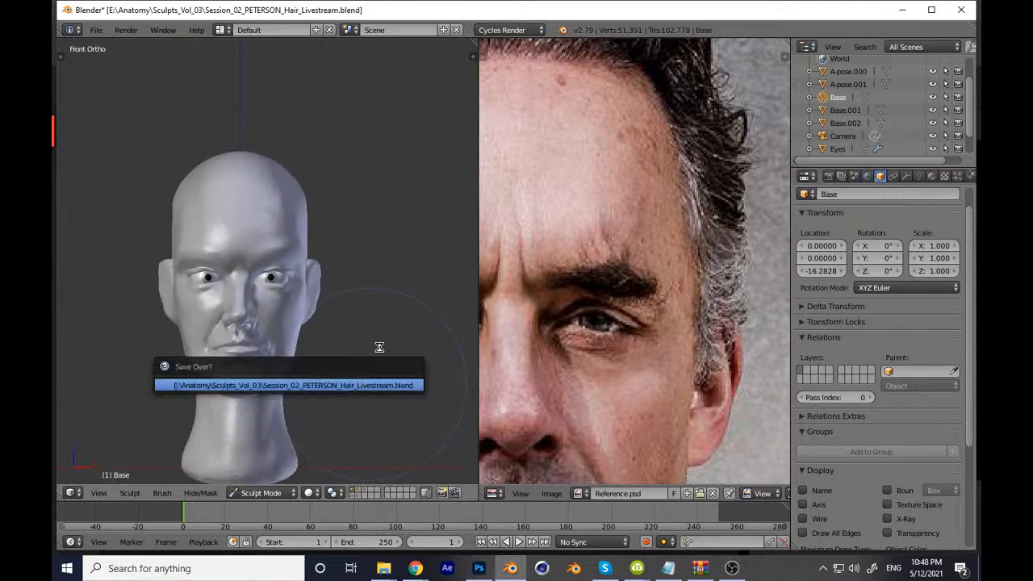
Step: Sculpt over the upper eyelid fold with three long strokes running outward to the outer corner of the eye
ctrl+middle_drag(370, 244, 378, 192)
mouse_move(370, 330)
shift+middle_down()
mouse_move(332, 294)
mouse_move(369, 356)
mouse_move(312, 361)
mouse_move(342, 301)
mouse_move(293, 299)
shift+middle_up()
ctrl+middle_drag(215, 326, 183, 316)
mouse_move(101, 320)
mouse_down()
mouse_move(370, 353)
mouse_move(464, 384)
mouse_up()
mouse_move(307, 325)
ctrl+middle_down()
mouse_move(310, 358)
mouse_move(337, 297)
ctrl+middle_up()
drag(294, 353, 452, 392)
shift+middle_drag(257, 301, 249, 360)
drag(307, 404, 446, 415)
Step: Check the whole head from the front and side and save over the blend file
ctrl+middle_drag(323, 366, 326, 411)
ctrl+middle_drag(326, 331, 335, 364)
key(KP_3)
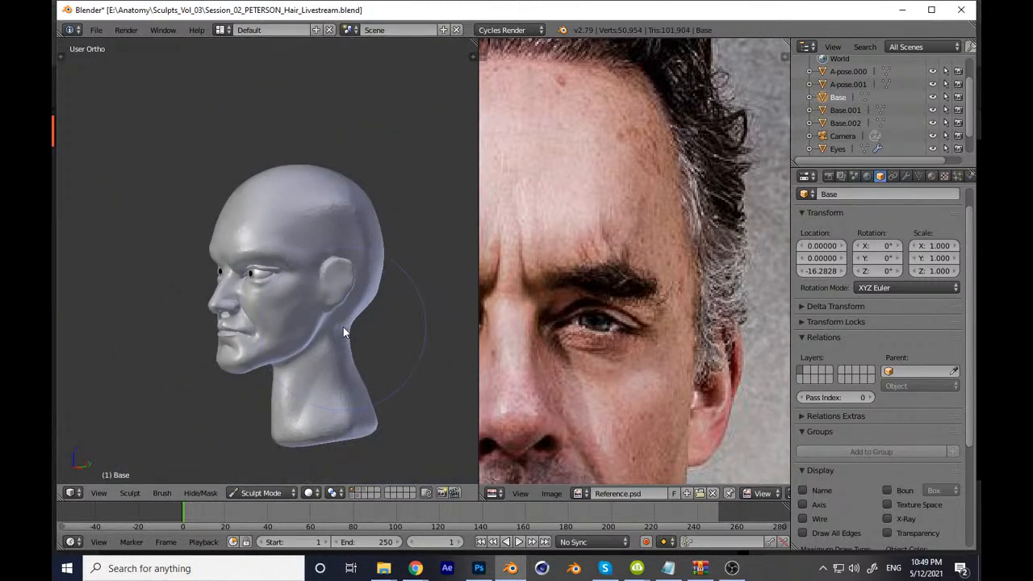
key(KP_1)
key(KP_3)
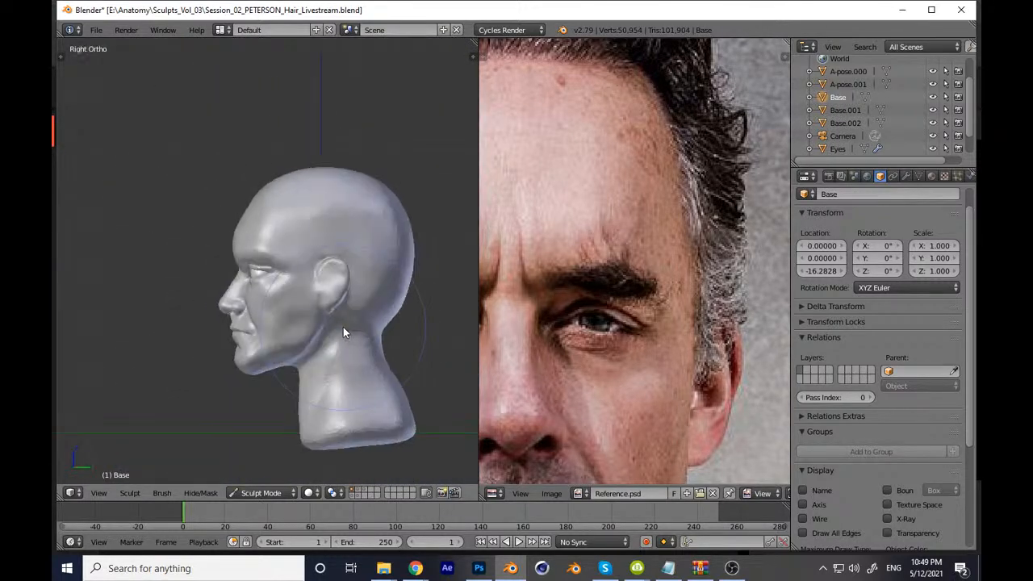
key(ctrl+s)
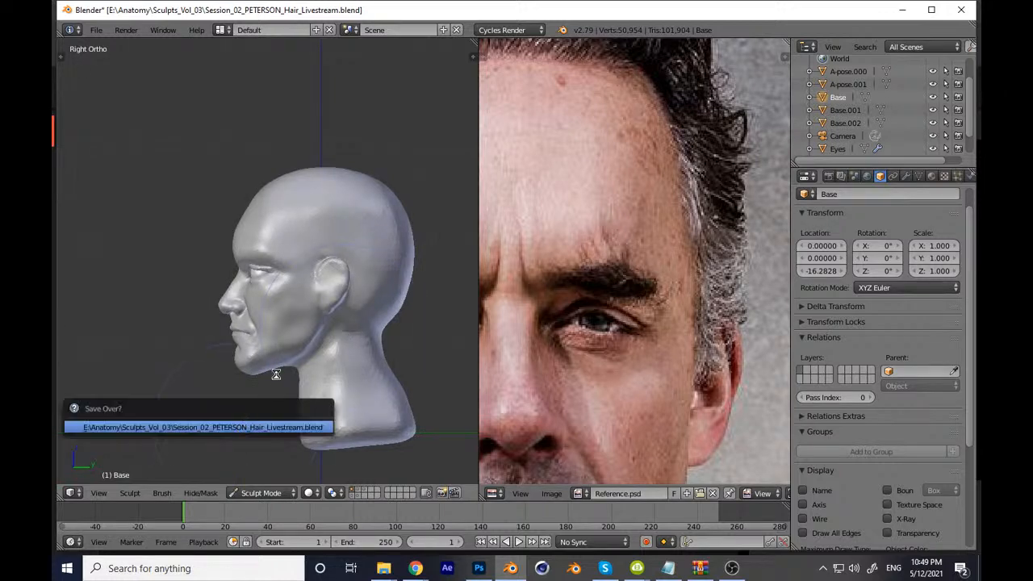
Step: Inspect the eyelid up close from the side and at an angle against the eye in the reference photo
key(KP_Decimal)
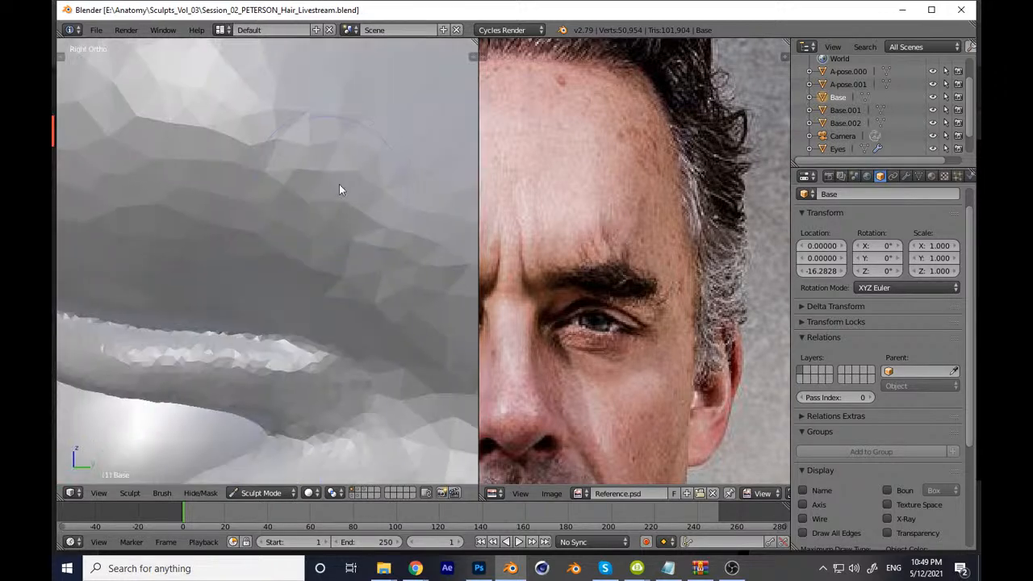
scroll(277, 401, down, 8)
middle_drag(289, 409, 333, 379)
scroll(331, 298, up, 11)
middle_drag(347, 230, 281, 252)
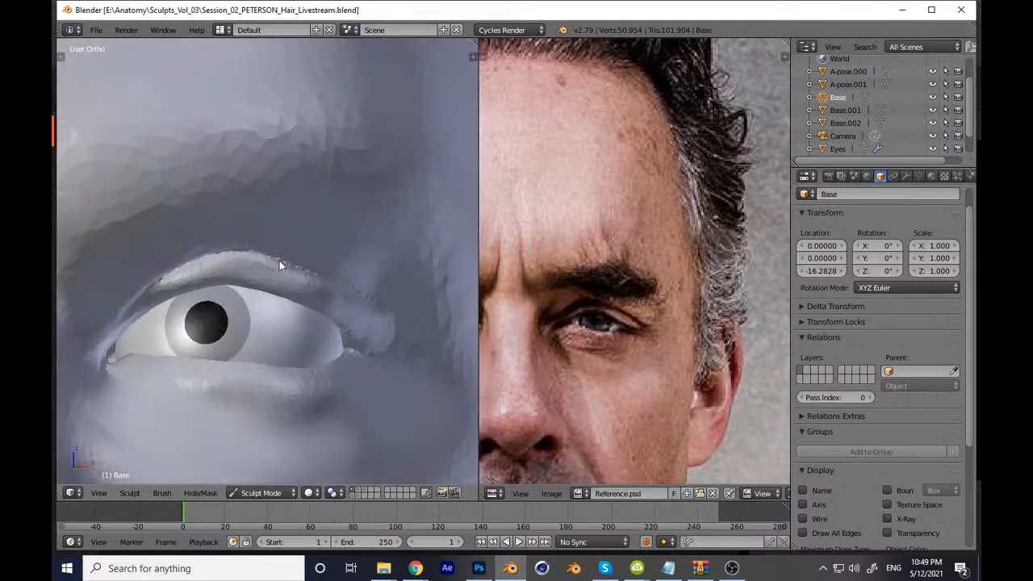
scroll(264, 263, up, 3)
middle_drag(510, 266, 549, 260)
ctrl+middle_drag(267, 311, 344, 242)
Step: Enlarge the brush and pull the upper eyelid's lower edge slightly upward above the iris in front view
key(KP_1)
shift+middle_drag(312, 312, 357, 211)
ctrl+middle_drag(310, 280, 311, 256)
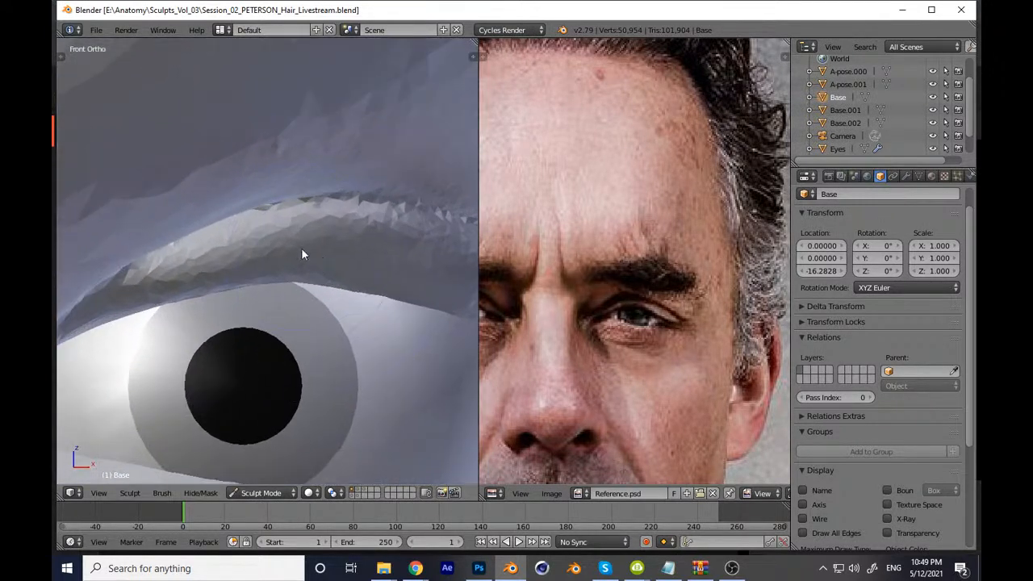
key(f)
click(312, 218)
key(f)
click(339, 210)
key(f)
click(334, 223)
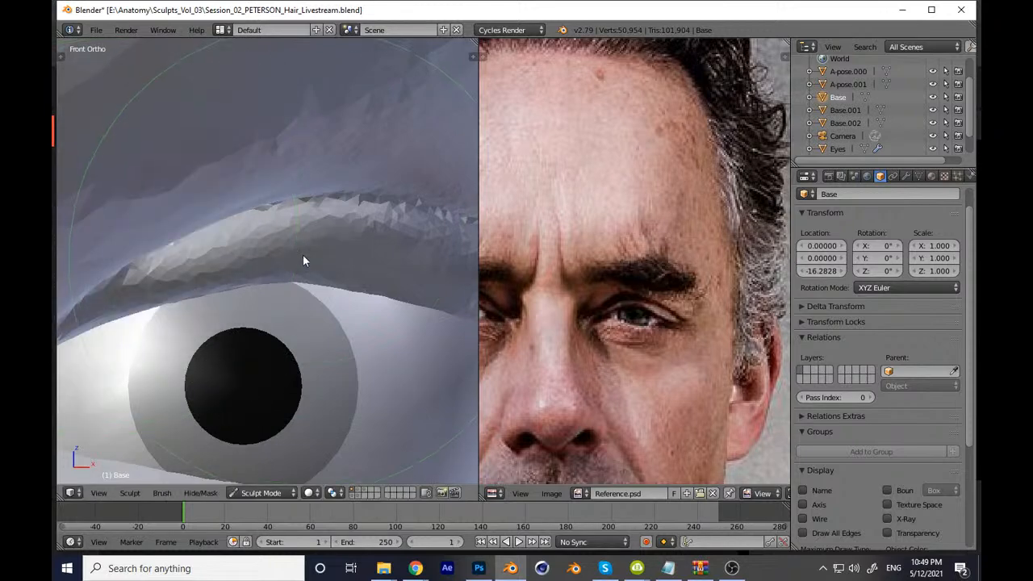
drag(303, 263, 302, 254)
drag(242, 274, 220, 270)
key(f)
click(225, 273)
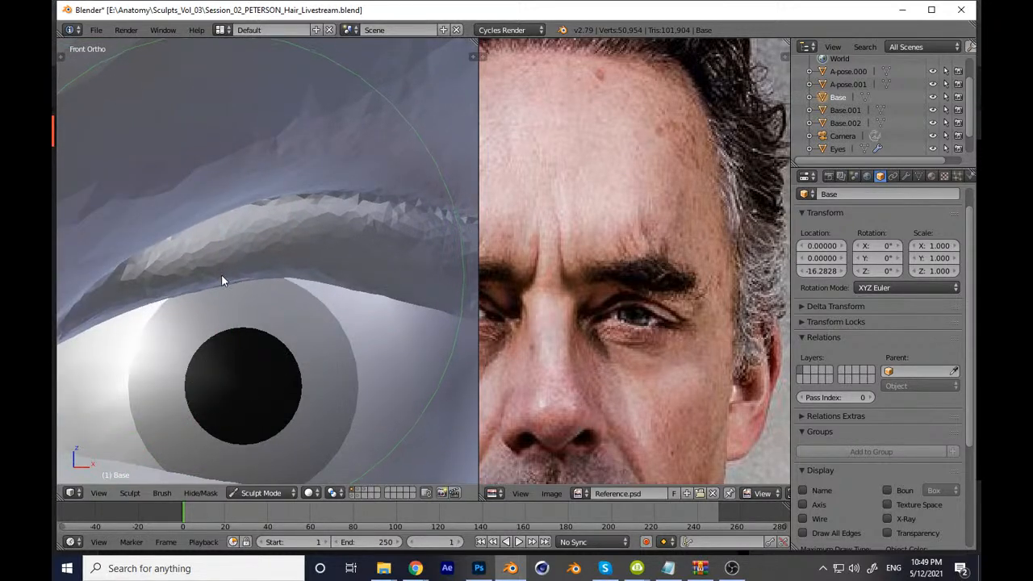
Step: Review the reshaped eyelid from a three-quarter view and save over the blend file
scroll(321, 349, down, 10)
middle_drag(340, 365, 318, 316)
scroll(328, 372, up, 5)
key(ctrl+s)
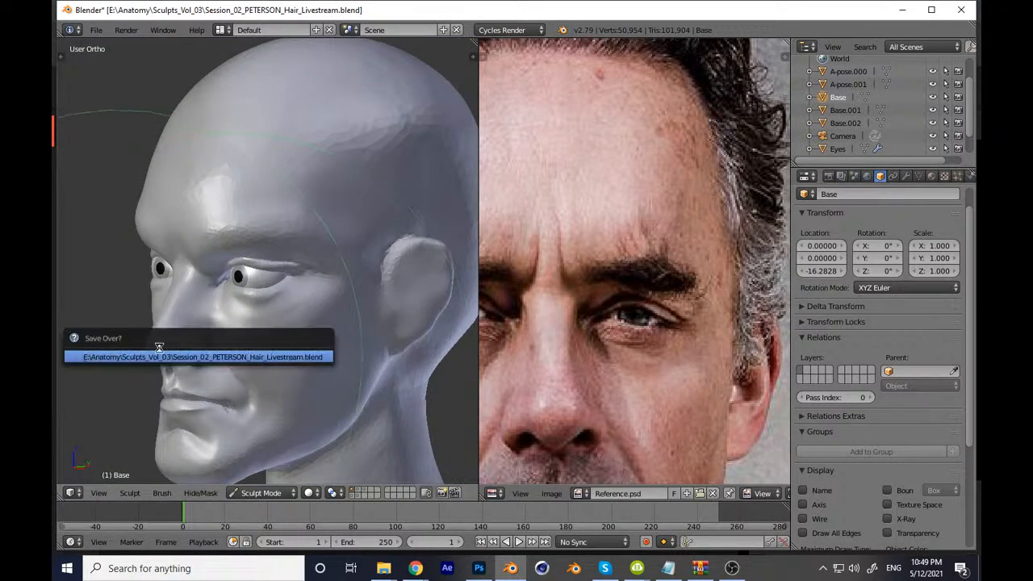
click(300, 356)
Step: Switch to the Crease brush and smooth the inner half of the upper eyelid fold above the iris
middle_drag(286, 245, 281, 263)
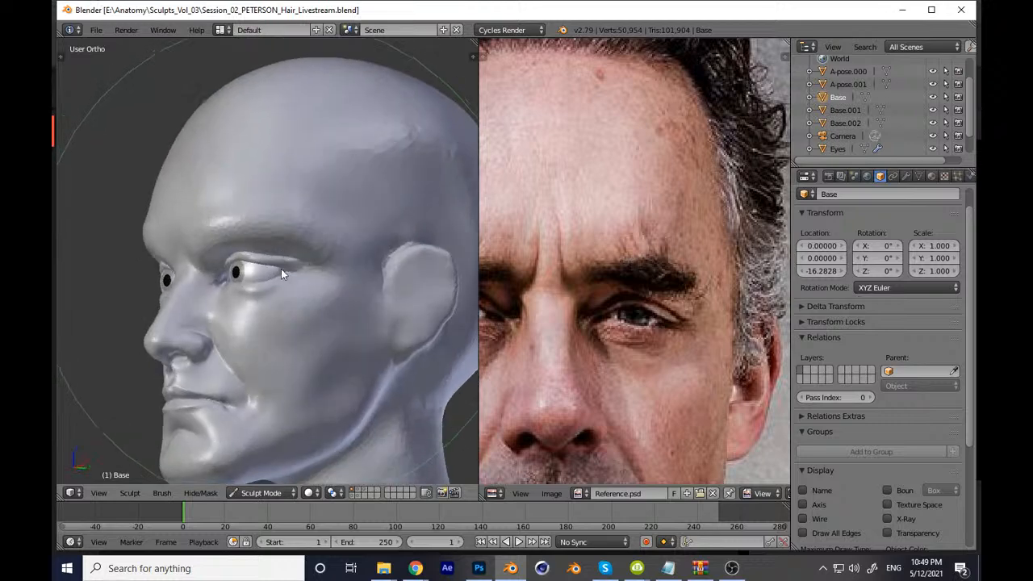
scroll(281, 263, up, 6)
key(t)
click(117, 70)
click(214, 162)
click(132, 97)
click(217, 162)
key(t)
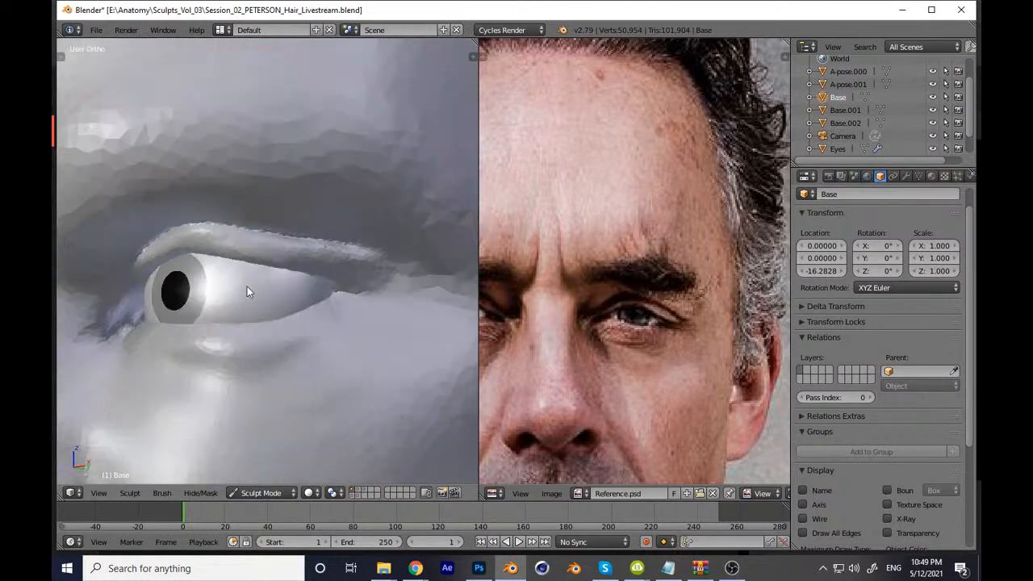
middle_drag(234, 294, 304, 378)
scroll(264, 283, up, 4)
scroll(191, 311, up, 1)
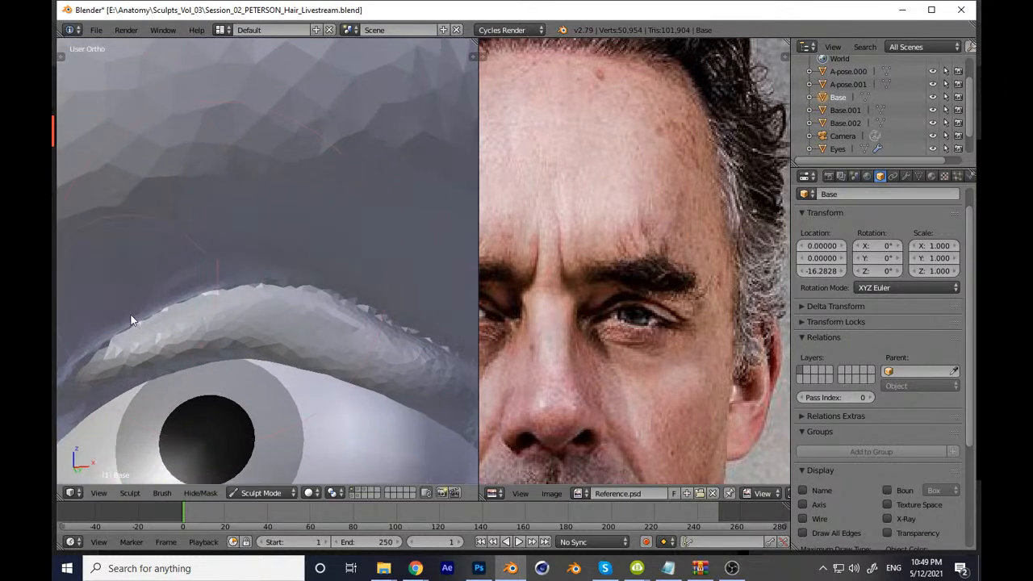
mouse_move(144, 304)
shift+mouse_down()
mouse_move(179, 304)
mouse_move(221, 281)
mouse_move(106, 349)
mouse_move(293, 287)
shift+mouse_up()
Step: Resize the brush and stroke along the upper eyelid fold from a new angle
mouse_move(342, 323)
middle_down()
mouse_move(207, 346)
mouse_move(400, 434)
middle_up()
middle_drag(458, 468, 276, 380)
mouse_move(360, 363)
middle_down()
mouse_move(208, 362)
mouse_move(328, 387)
mouse_move(304, 354)
middle_up()
middle_drag(316, 388, 280, 303)
key(f)
click(194, 316)
drag(201, 323, 296, 305)
Step: Check the whole head from the front, save over the blend file, and bring the full face into view in the reference
mouse_move(349, 141)
ctrl+middle_down()
mouse_move(332, 259)
mouse_move(275, 384)
ctrl+middle_up()
key(KP_1)
scroll(329, 365, down, 4)
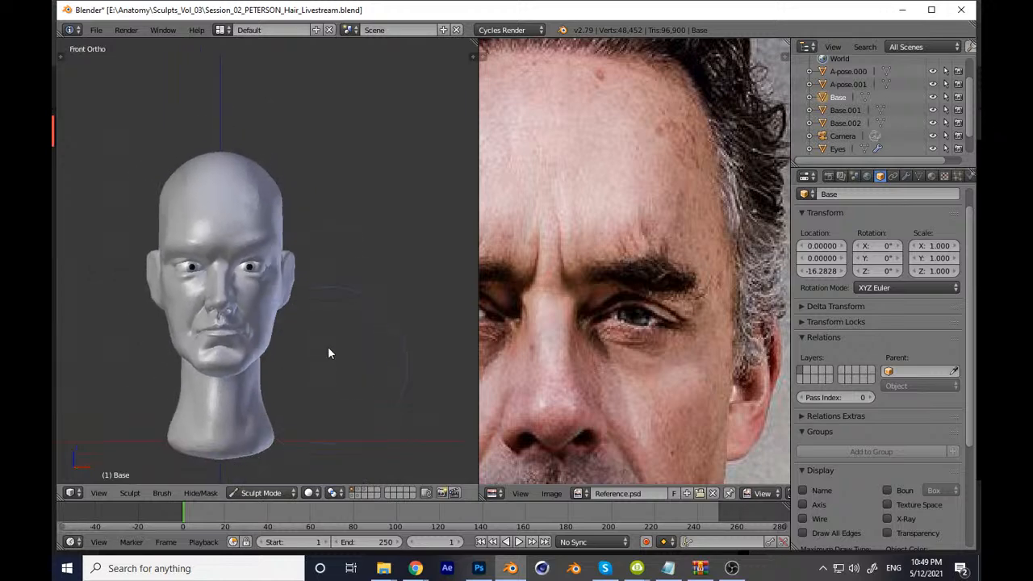
key(ctrl+s)
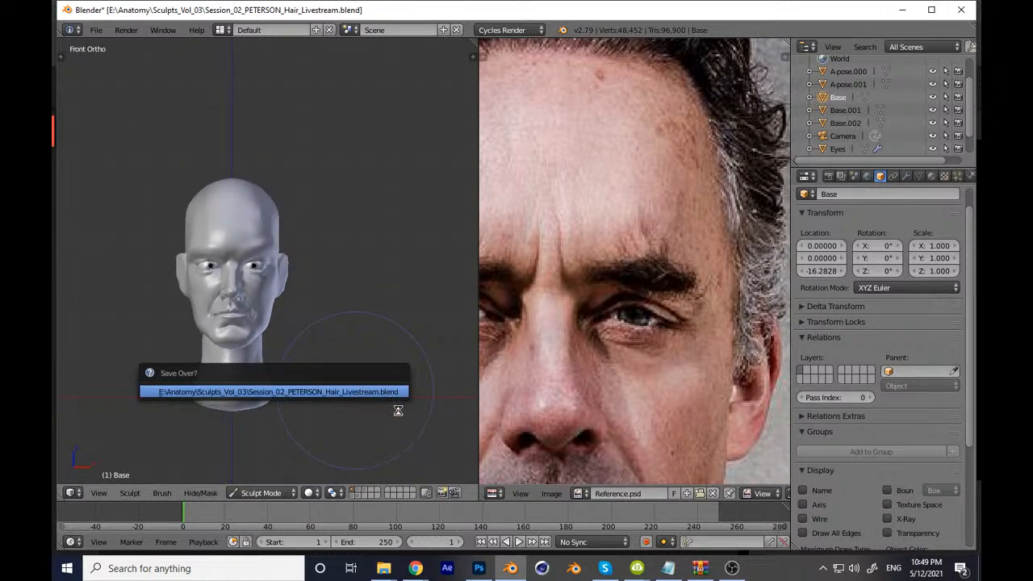
key(Return)
scroll(573, 330, down, 4)
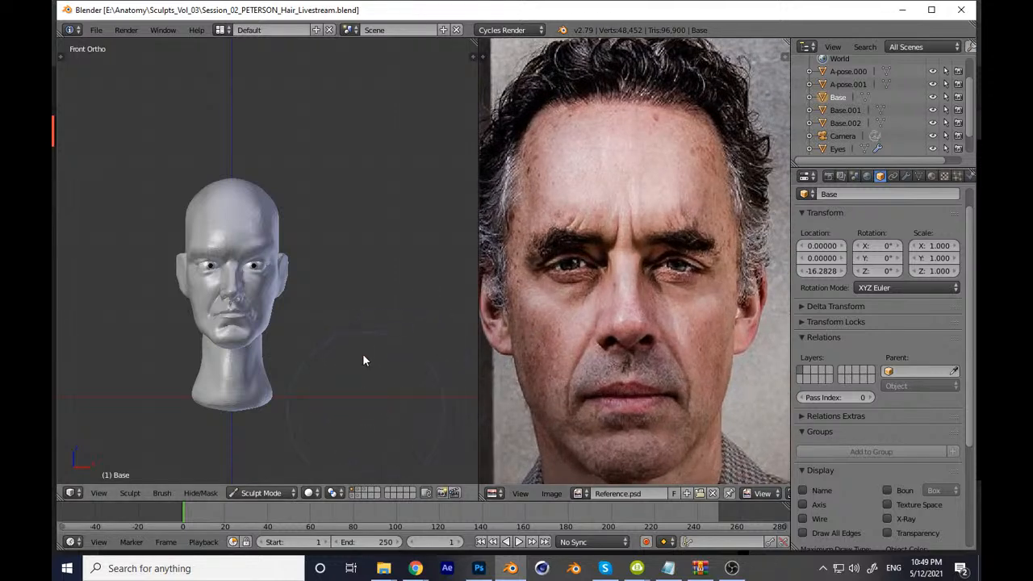
Step: Soften the upper eyelid fold with strokes across its inner part and along to the outer corner
scroll(371, 283, up, 10)
mouse_move(321, 314)
middle_down()
mouse_move(327, 272)
mouse_move(286, 272)
mouse_move(266, 231)
mouse_move(204, 328)
mouse_move(251, 314)
mouse_move(246, 292)
middle_up()
drag(239, 254, 216, 262)
ctrl+middle_drag(213, 263, 202, 236)
drag(173, 284, 362, 247)
shift+middle_drag(432, 233, 258, 284)
ctrl+middle_drag(258, 285, 258, 340)
drag(182, 296, 399, 371)
Step: Zoom out to the whole head and save over the blend file with the softened eyelid fold
mouse_move(327, 337)
middle_down()
mouse_move(274, 405)
mouse_move(330, 319)
middle_up()
mouse_move(330, 319)
ctrl+middle_down()
mouse_move(325, 386)
mouse_move(298, 404)
mouse_move(360, 367)
ctrl+middle_up()
key(ctrl+s)
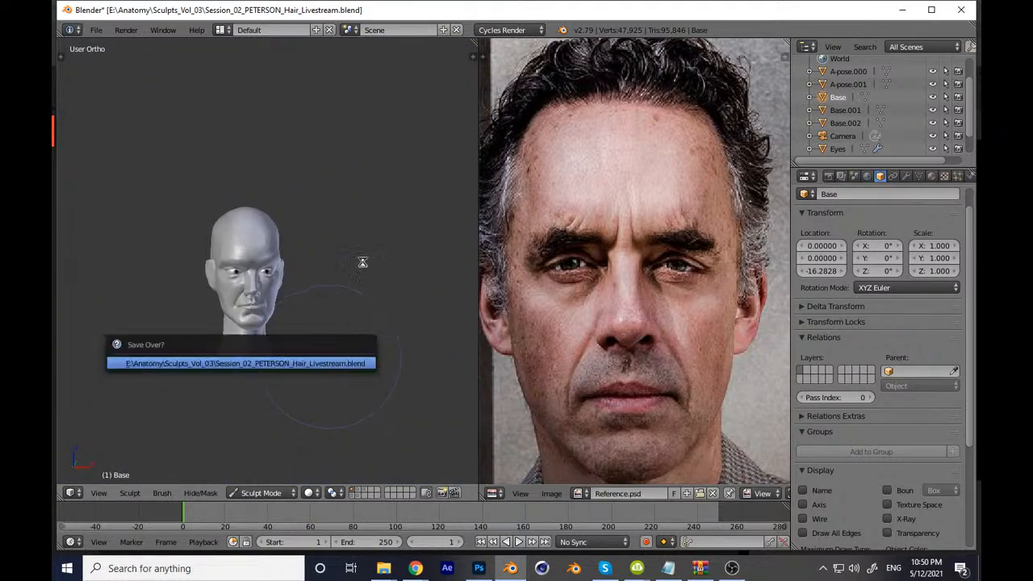
key(KP_1)
Step: Refine the upper edge of the eyelid fold directly above the iris with three overlapping strokes
mouse_move(340, 341)
ctrl+middle_down()
mouse_move(398, 281)
mouse_move(433, 161)
ctrl+middle_up()
mouse_move(361, 301)
middle_down()
mouse_move(369, 323)
mouse_move(352, 330)
mouse_move(353, 288)
mouse_move(367, 363)
middle_up()
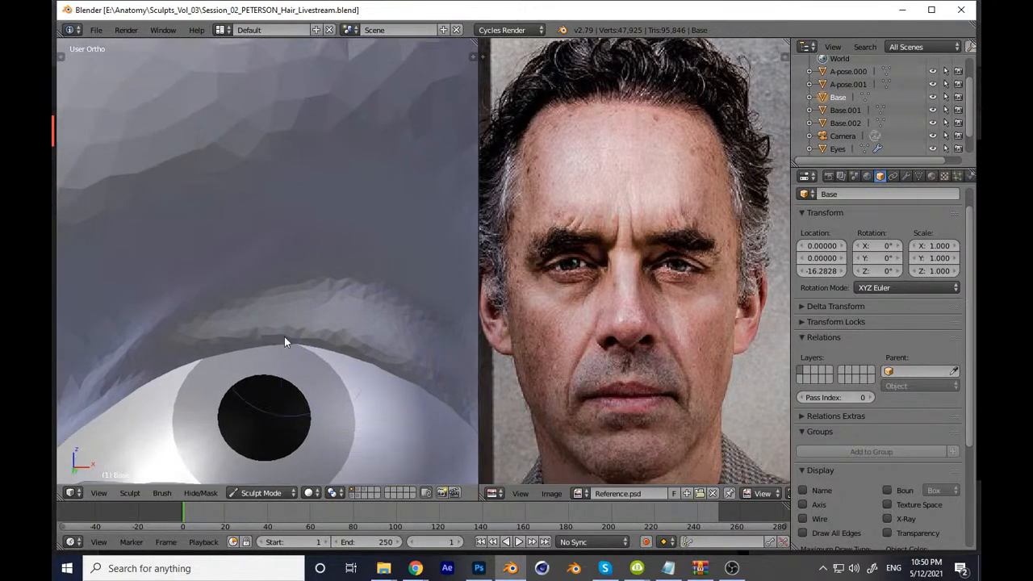
middle_drag(288, 345, 269, 292)
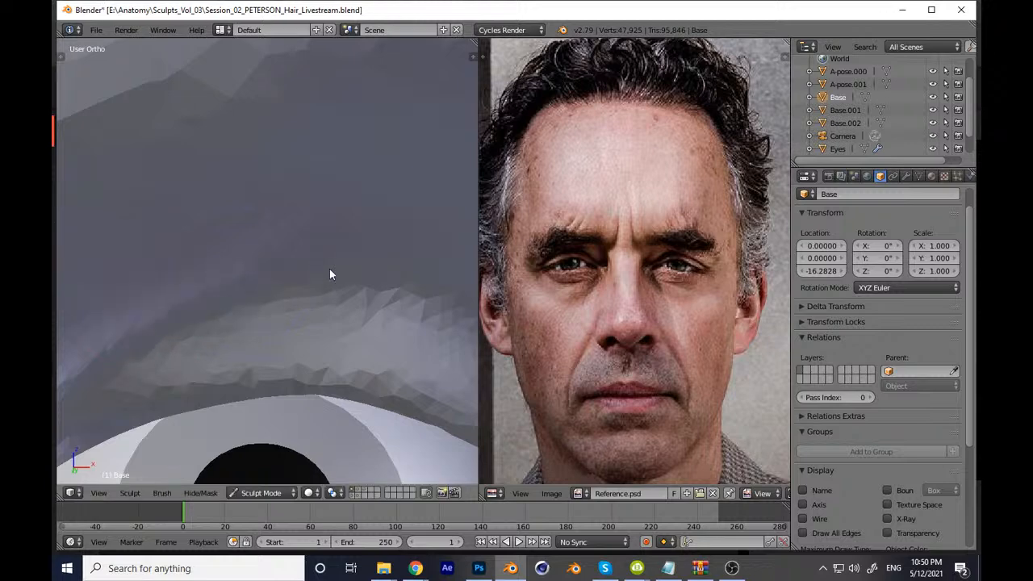
drag(233, 324, 335, 292)
mouse_move(147, 356)
mouse_down()
mouse_move(327, 283)
mouse_move(347, 286)
mouse_up()
drag(234, 307, 343, 287)
Step: Carry the refined fold edge down the outer half of the upper eyelid and check it from the front
mouse_move(334, 278)
ctrl+middle_down()
mouse_move(333, 353)
mouse_move(260, 324)
mouse_move(203, 280)
ctrl+middle_up()
drag(161, 299, 343, 345)
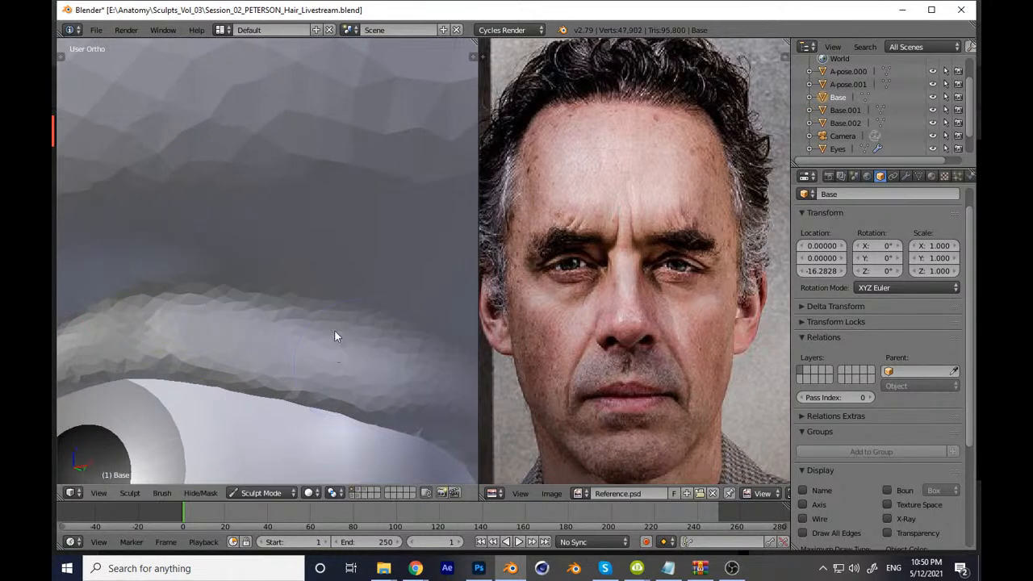
mouse_move(228, 302)
mouse_down()
mouse_move(406, 347)
mouse_move(249, 330)
mouse_move(372, 364)
mouse_move(405, 386)
mouse_up()
key(KP_1)
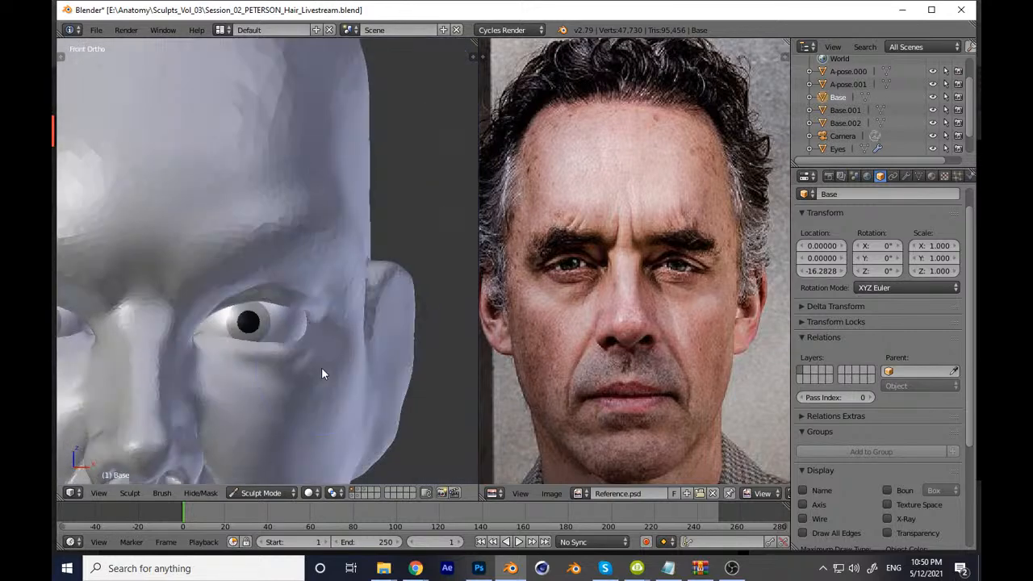
scroll(322, 367, down, 8)
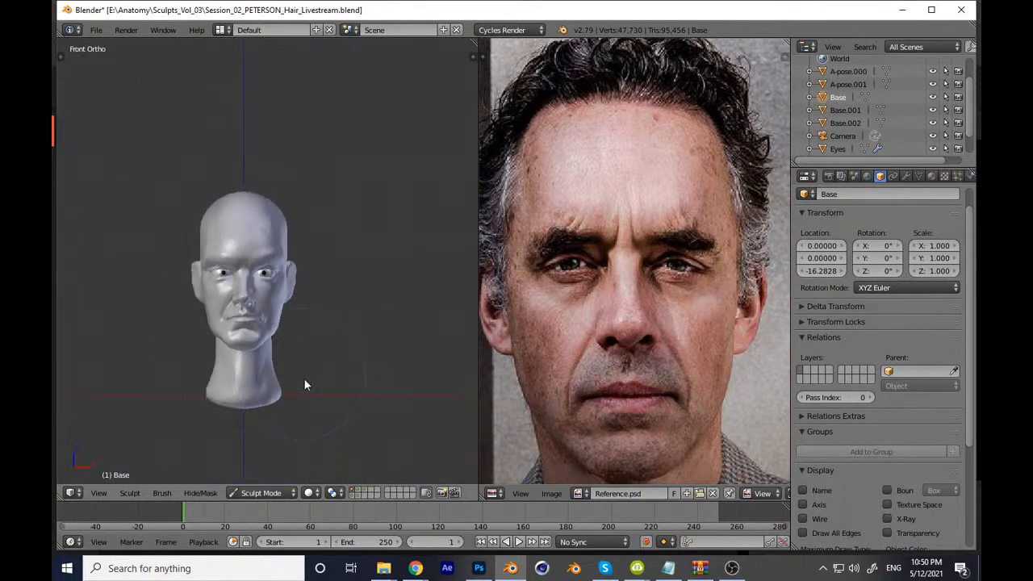
Step: Choose a brush for the outer upper eyelid, adjust its size and make a short stroke on the fold
middle_drag(302, 373, 383, 371)
key(KP_3)
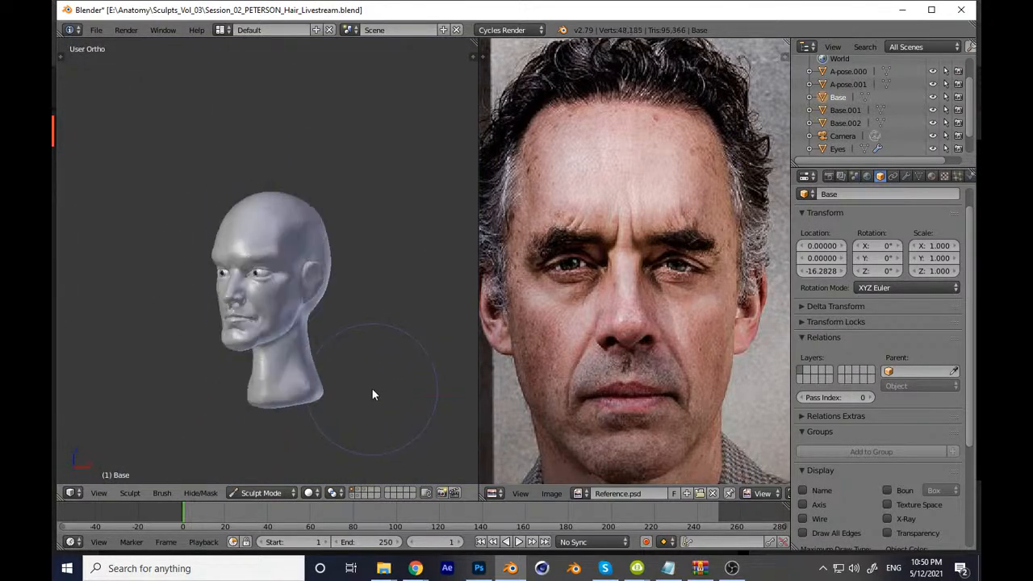
scroll(318, 269, up, 6)
middle_drag(261, 298, 288, 374)
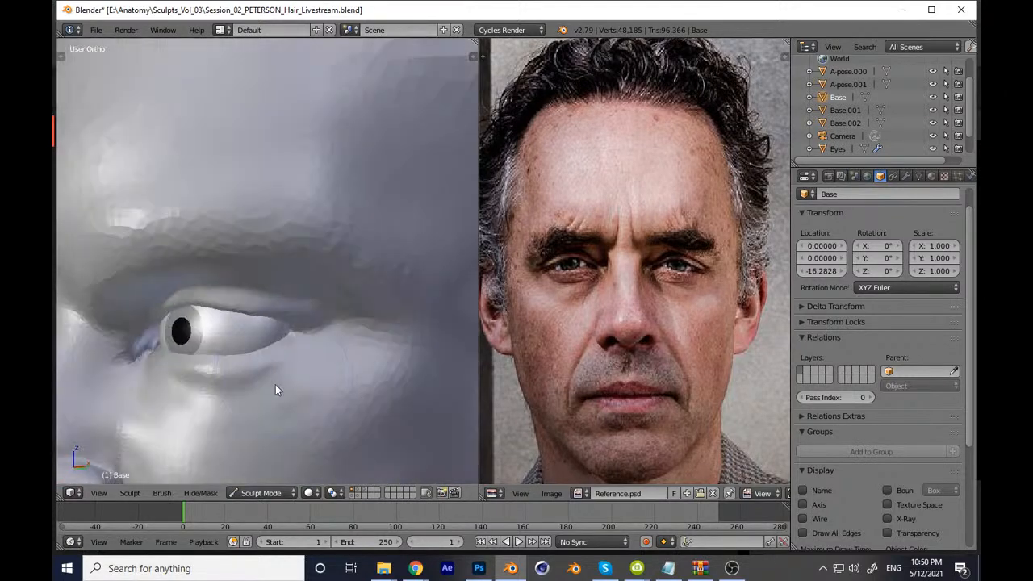
scroll(274, 311, up, 3)
key(t)
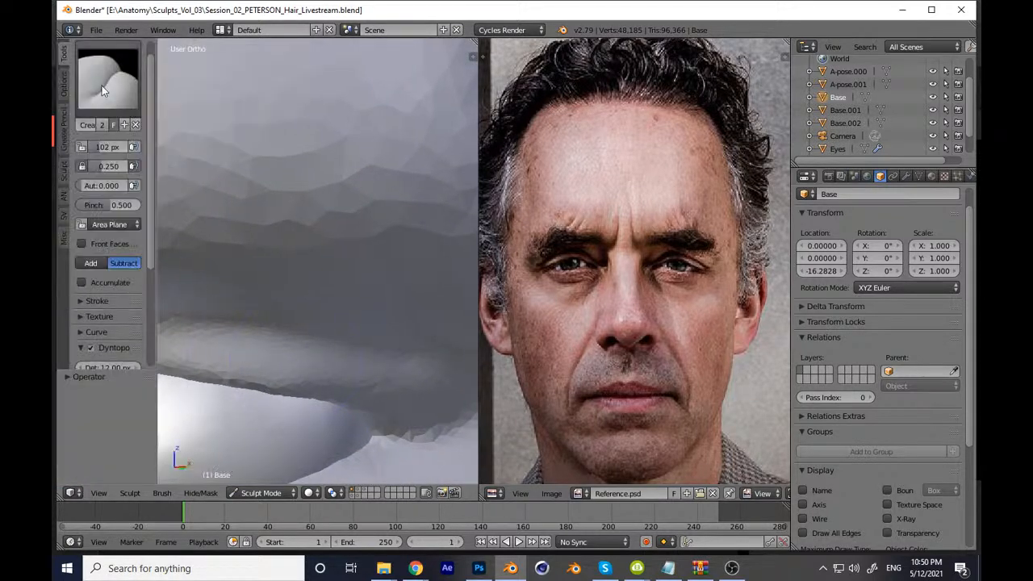
click(110, 90)
click(205, 154)
key(t)
mouse_move(249, 364)
middle_down()
mouse_move(306, 375)
mouse_move(320, 341)
mouse_move(230, 339)
mouse_move(231, 296)
mouse_move(170, 266)
mouse_move(261, 263)
middle_up()
key(f)
click(202, 273)
mouse_move(202, 273)
mouse_down()
mouse_move(351, 228)
mouse_move(221, 315)
mouse_up()
Step: Readjust the brush size and sculpt a short stroke along the upper eyelid fold
key(f)
click(262, 254)
key(f)
click(217, 252)
key(f)
click(292, 217)
mouse_move(292, 217)
mouse_down()
mouse_move(273, 234)
mouse_move(364, 214)
mouse_up()
Step: Define the outer half of the upper eyelid with successive strokes along the fold and the lid toward the outer corner
mouse_move(339, 234)
ctrl+middle_down()
mouse_move(307, 386)
mouse_move(249, 334)
mouse_move(276, 229)
ctrl+middle_up()
shift+middle_drag(223, 306, 302, 304)
mouse_move(302, 304)
mouse_down()
mouse_move(197, 295)
mouse_move(319, 338)
mouse_move(266, 301)
mouse_move(365, 325)
mouse_up()
shift+middle_drag(333, 324, 203, 328)
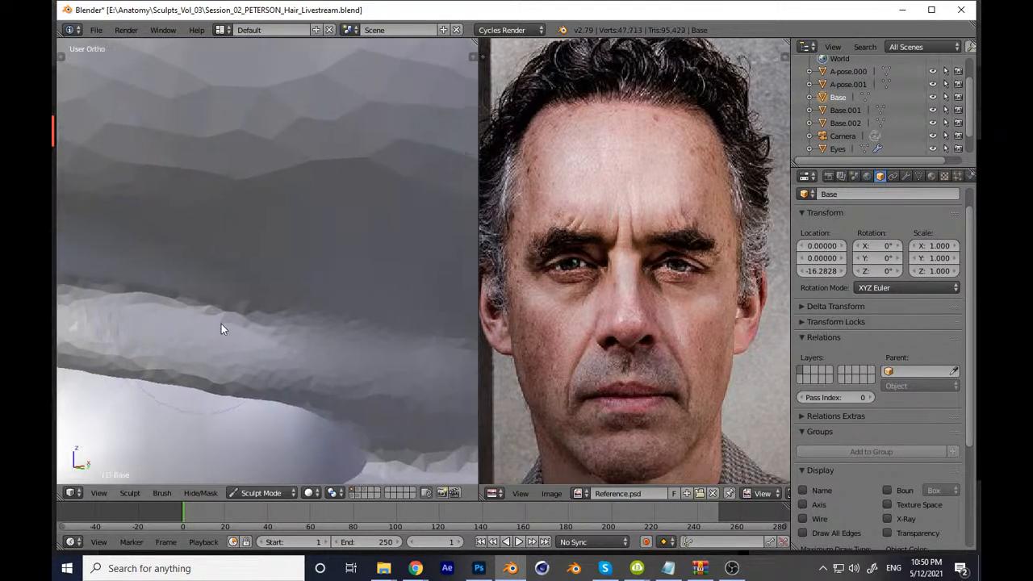
drag(202, 296, 330, 336)
shift+middle_drag(311, 327, 205, 338)
drag(218, 351, 325, 392)
Step: View the whole head from the front and save over the blend file with the outer eyelid strokes
mouse_move(325, 392)
ctrl+middle_down()
mouse_move(315, 459)
mouse_move(321, 436)
ctrl+middle_up()
key(KP_1)
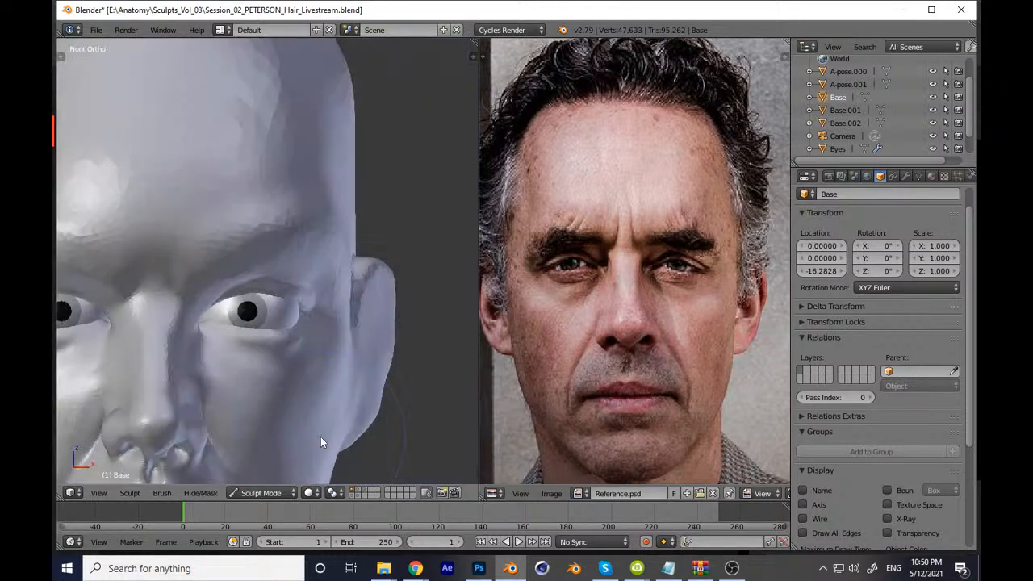
scroll(313, 294, down, 3)
scroll(314, 294, down, 2)
key(ctrl+s)
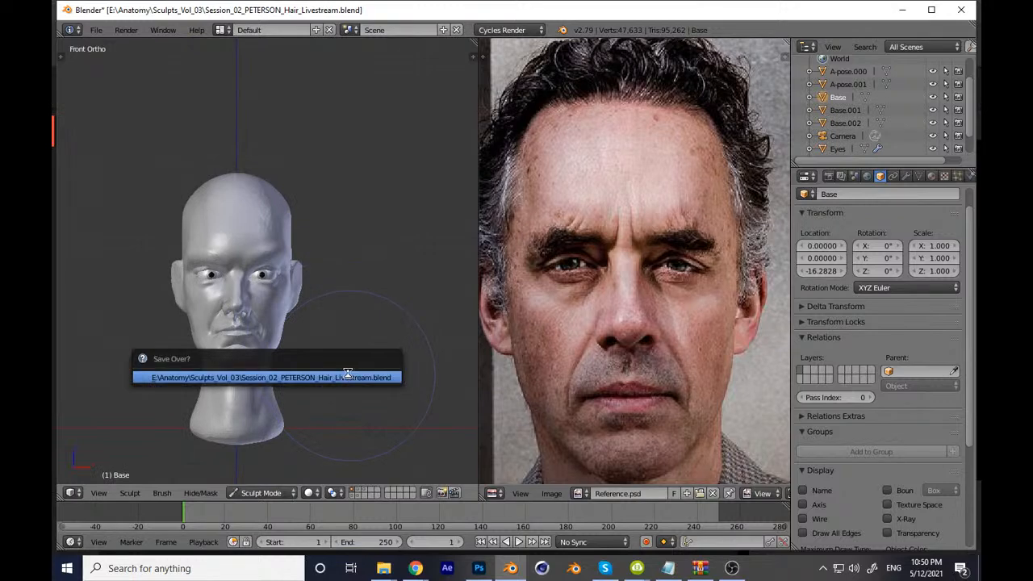
click(347, 377)
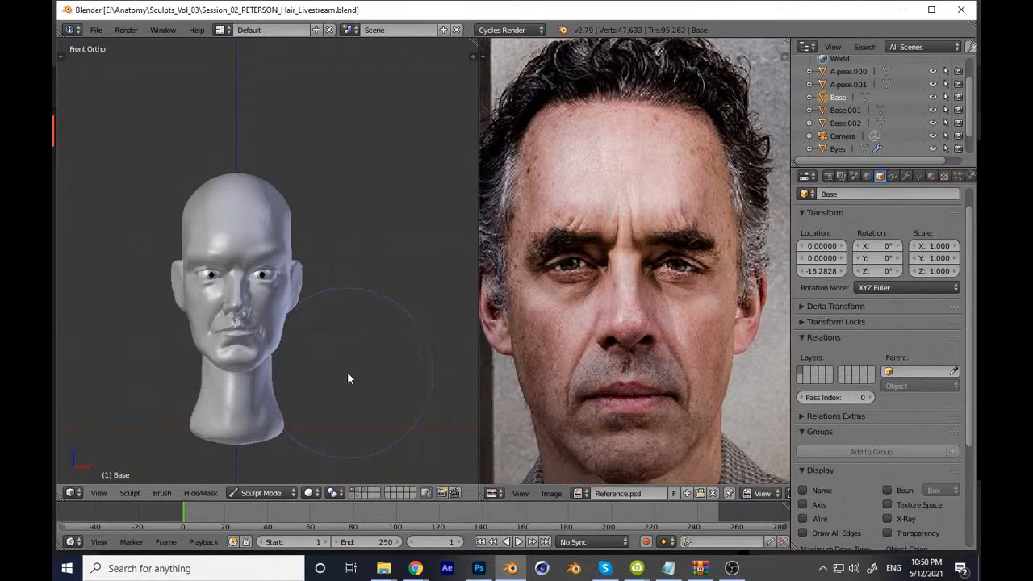
Step: Sculpt two short strokes along the inner part of the upper eyelid above the iris
scroll(270, 260, up, 6)
scroll(318, 231, up, 6)
shift+middle_drag(272, 360, 316, 348)
scroll(320, 269, up, 3)
scroll(315, 342, up, 2)
mouse_move(258, 237)
mouse_down()
mouse_move(161, 273)
mouse_move(313, 220)
mouse_up()
mouse_move(202, 250)
mouse_down()
mouse_move(355, 207)
mouse_move(290, 217)
mouse_up()
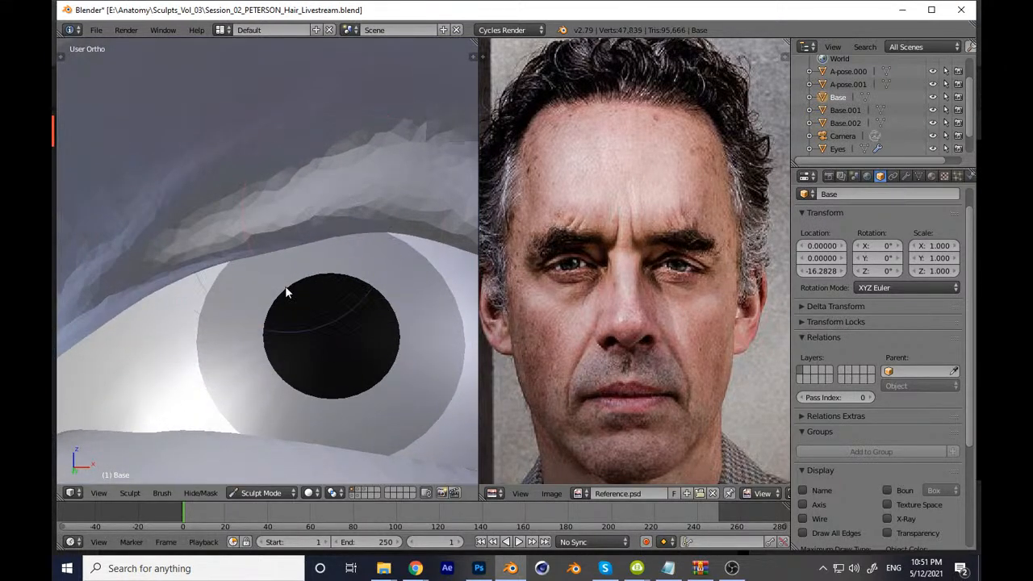
Step: Check the eyes from the front, resize the brush, and stroke the outer upper eyelid down toward the eye corner
ctrl+middle_drag(290, 217, 298, 383)
key(KP_1)
scroll(341, 369, down, 8)
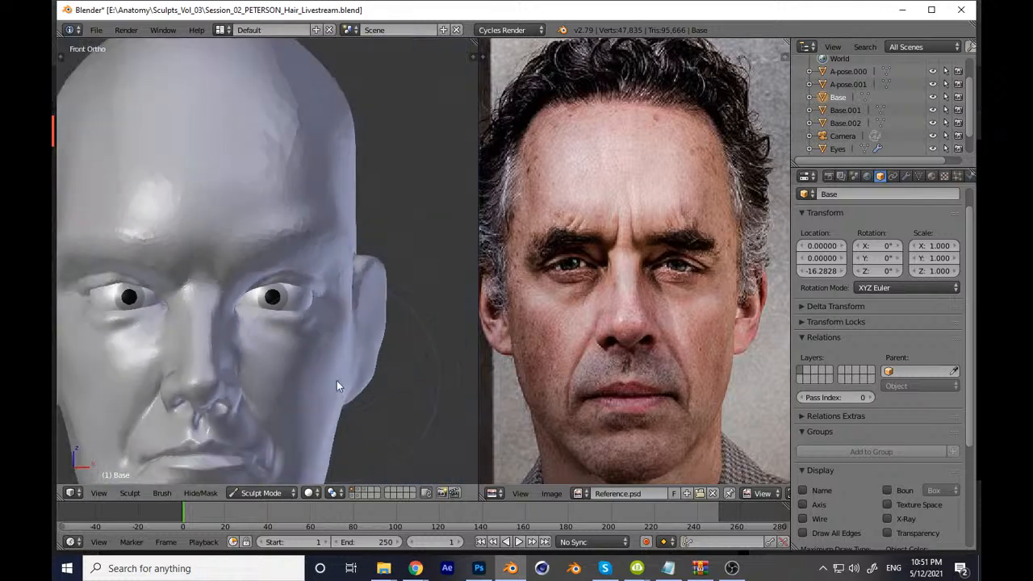
middle_drag(288, 347, 246, 338)
scroll(247, 338, up, 10)
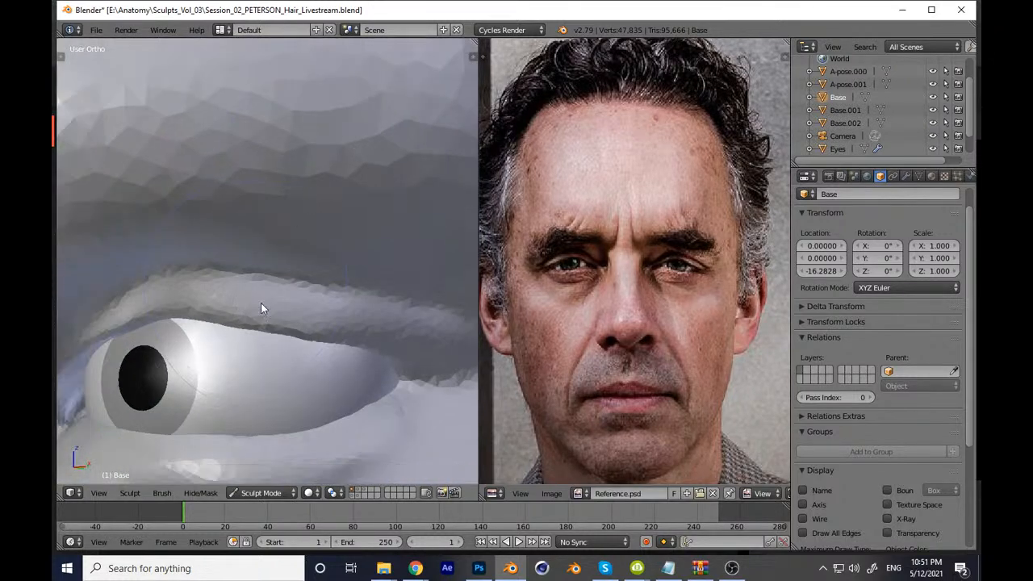
shift+middle_drag(198, 308, 218, 400)
key(f)
click(198, 326)
drag(242, 313, 355, 333)
shift+middle_drag(347, 340, 273, 353)
drag(239, 335, 454, 392)
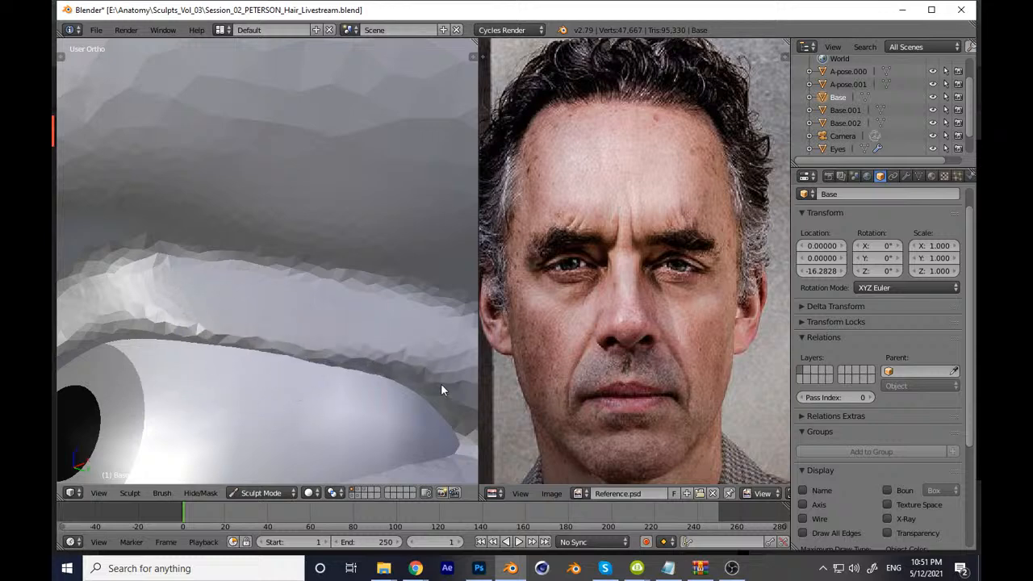
Step: Examine the upper eyelid shape from the front, up close and from the side
scroll(341, 290, down, 7)
key(KP_1)
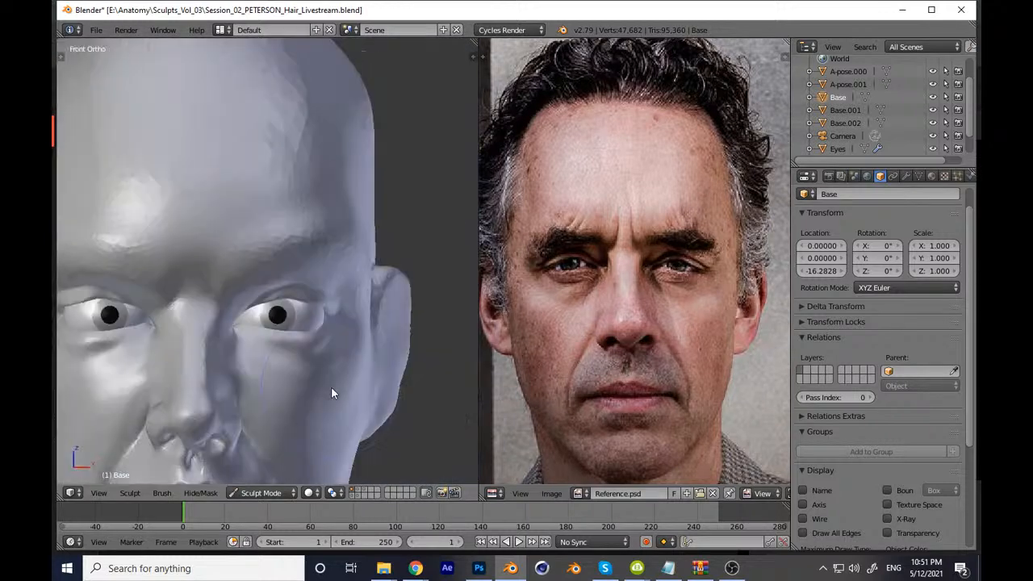
scroll(332, 371, down, 3)
scroll(379, 266, up, 8)
scroll(368, 313, up, 2)
mouse_move(377, 317)
middle_down()
mouse_move(336, 307)
mouse_move(279, 267)
middle_up()
key(f)
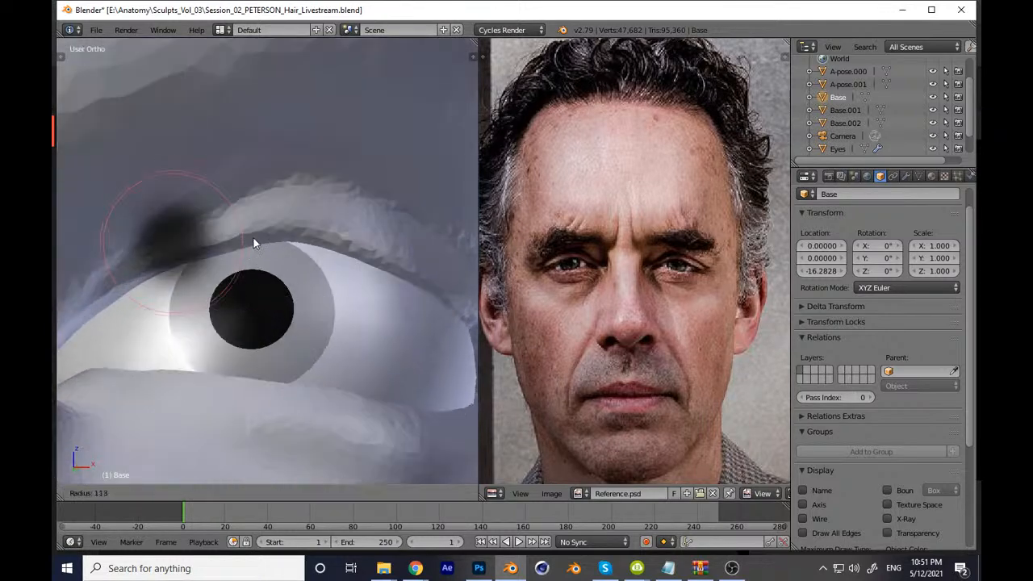
click(246, 241)
mouse_move(424, 274)
middle_down()
mouse_move(284, 260)
mouse_move(272, 290)
middle_up()
ctrl+middle_drag(314, 258, 326, 413)
key(KP_1)
key(KP_3)
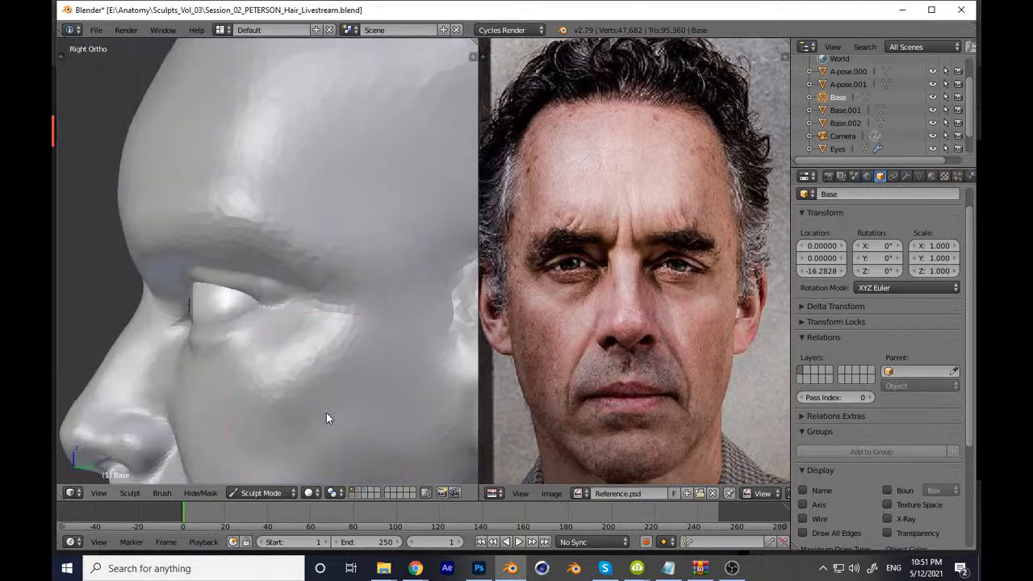
Step: Compare the eye with the profile reference photo and sculpt two strokes along the upper eyelid above the iris
mouse_move(277, 387)
ctrl+middle_down()
mouse_move(332, 326)
mouse_move(341, 293)
ctrl+middle_up()
mouse_move(669, 253)
middle_down()
mouse_move(704, 241)
mouse_move(582, 277)
mouse_move(584, 240)
mouse_move(701, 185)
mouse_move(657, 242)
middle_up()
middle_drag(751, 224, 485, 297)
ctrl+middle_drag(566, 276, 710, 189)
mouse_move(203, 355)
ctrl+middle_down()
mouse_move(249, 290)
mouse_move(259, 299)
mouse_move(346, 279)
ctrl+middle_up()
mouse_move(417, 568)
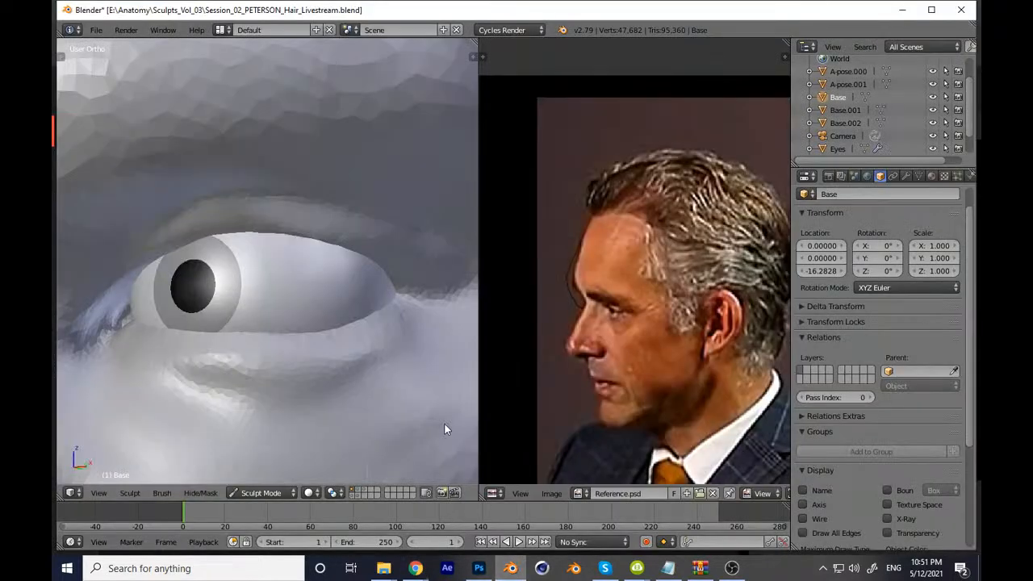
mouse_move(445, 422)
middle_down()
mouse_move(375, 324)
mouse_move(264, 267)
middle_up()
scroll(264, 271, up, 4)
drag(263, 276, 351, 227)
mouse_move(205, 289)
mouse_down()
mouse_move(294, 233)
mouse_move(311, 245)
mouse_move(360, 226)
mouse_up()
Step: Continue the upper eyelid stroke from above the iris down toward the outer eye corner and check the head from the front
shift+middle_drag(335, 242, 217, 286)
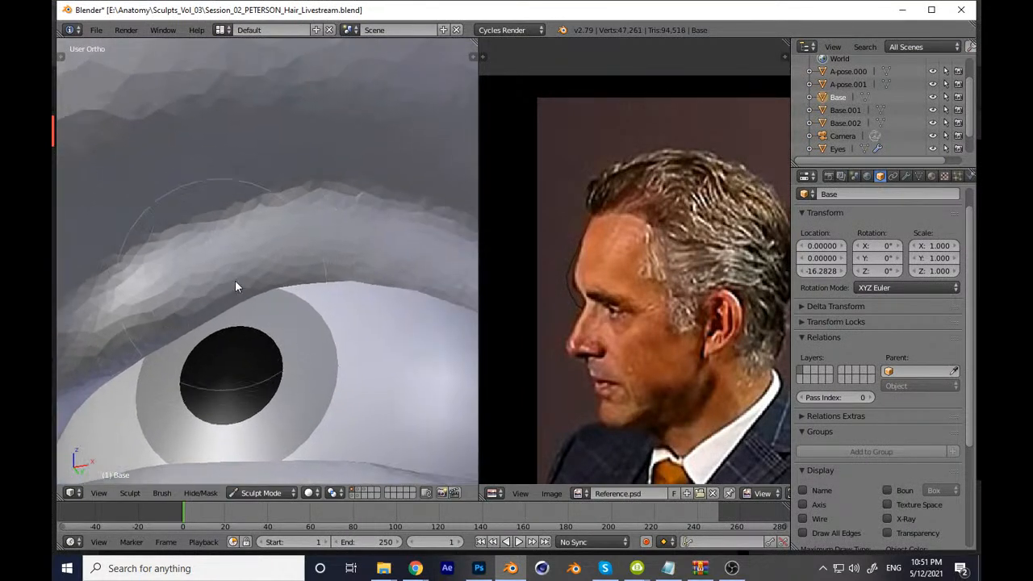
shift+middle_drag(346, 250, 175, 296)
drag(186, 281, 391, 371)
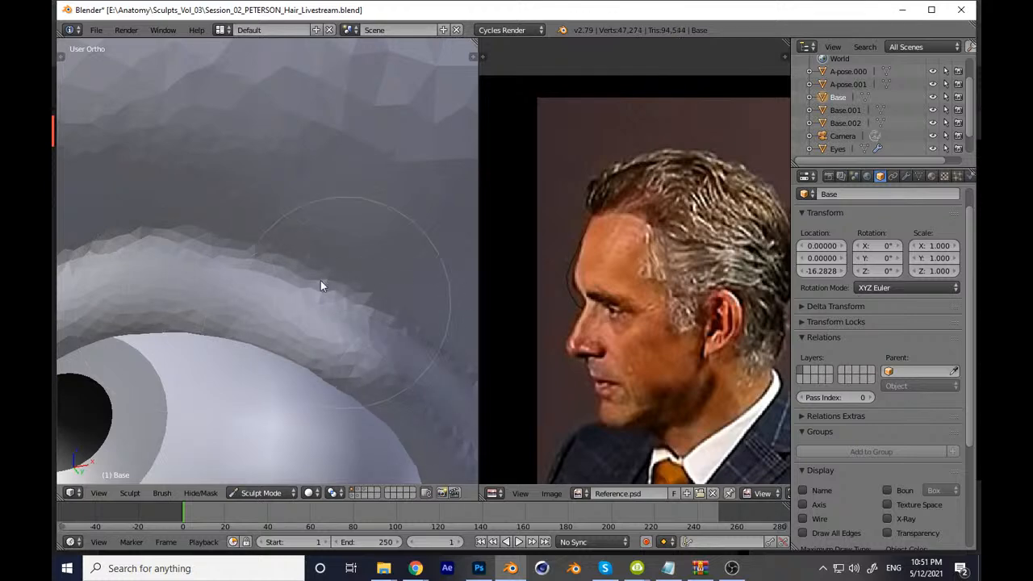
scroll(354, 321, down, 5)
key(KP_1)
scroll(531, 257, down, 4)
scroll(344, 362, down, 4)
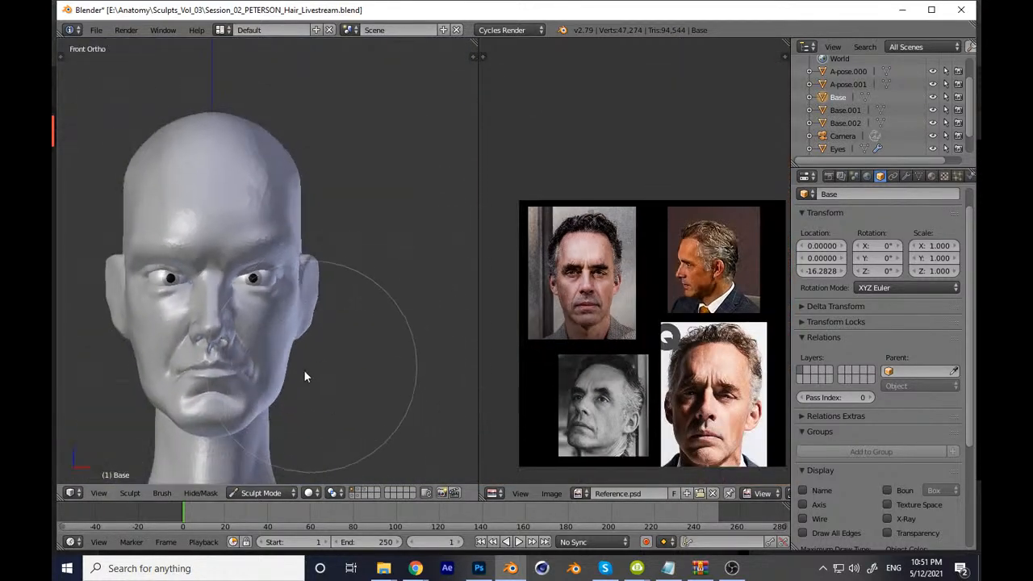
Step: Nudge the upper lid edge above the iris with short front-view strokes and save over the blend file
scroll(334, 247, up, 5)
scroll(587, 258, up, 4)
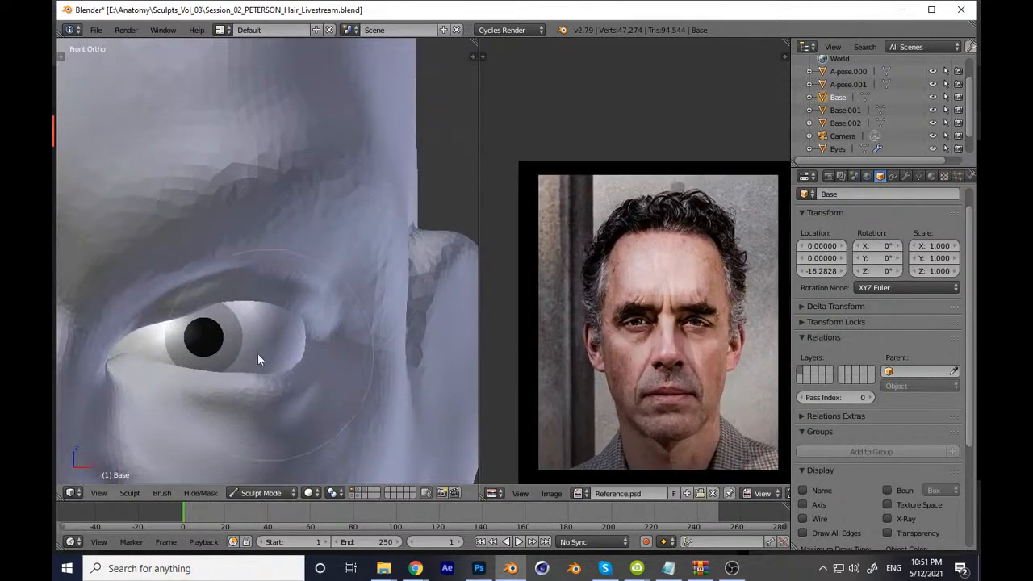
scroll(321, 292, up, 6)
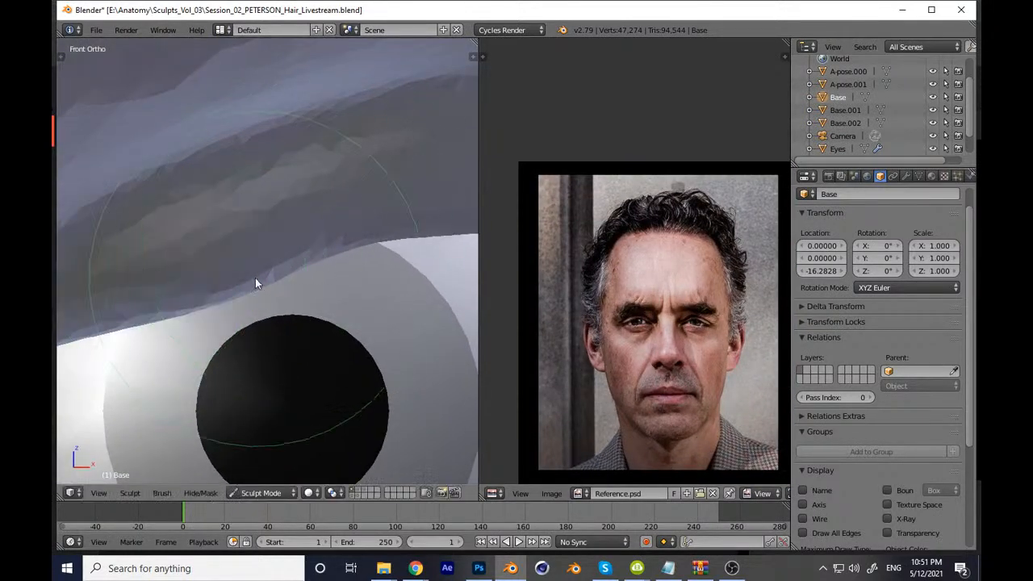
scroll(256, 279, down, 1)
drag(235, 276, 240, 265)
drag(286, 239, 294, 251)
middle_drag(575, 288, 563, 273)
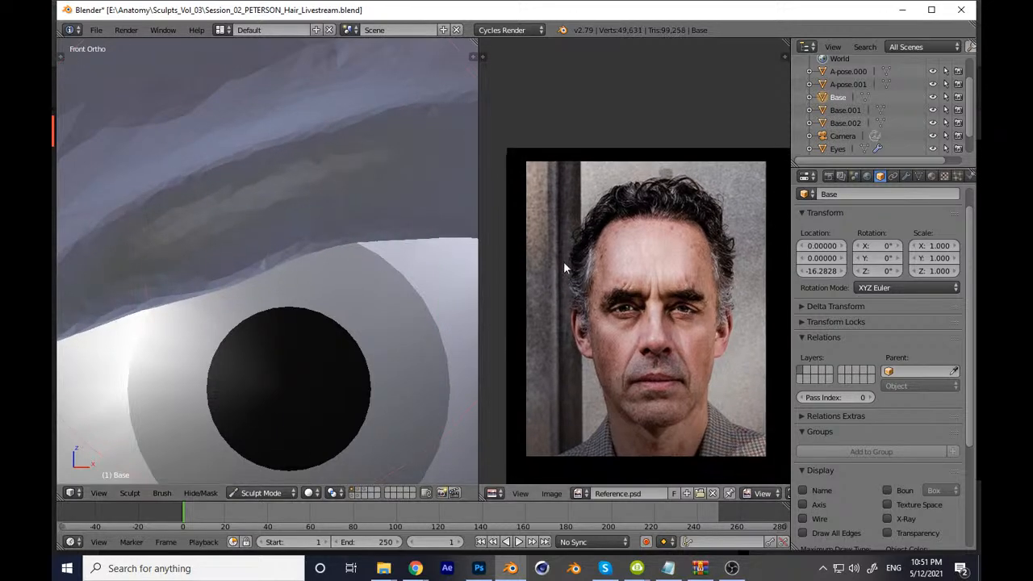
scroll(332, 341, down, 12)
key(ctrl+s)
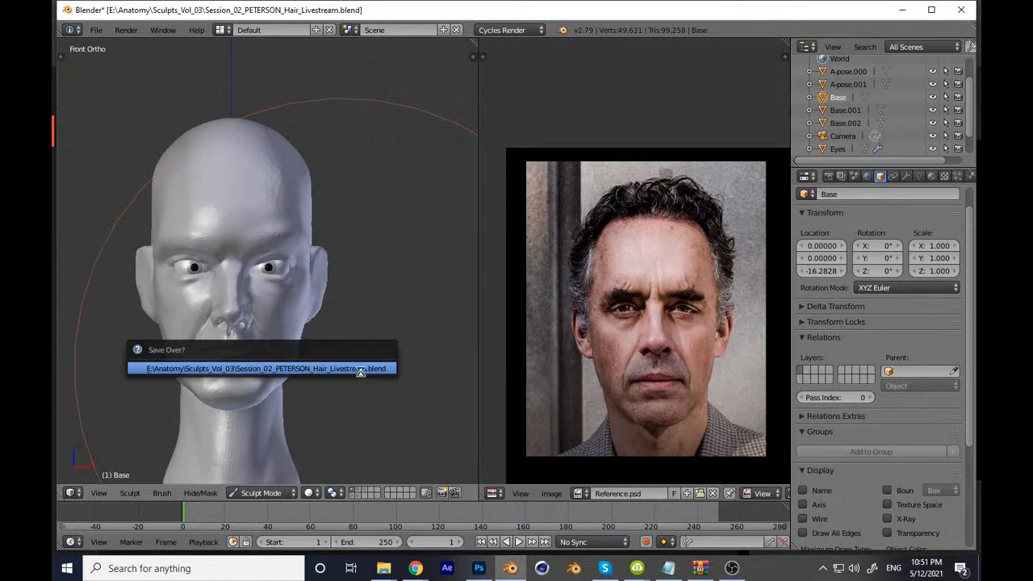
click(361, 369)
Step: Switch to another sculpt brush and resize it for close work on the upper eyelid
scroll(358, 271, up, 7)
scroll(360, 244, up, 6)
middle_drag(396, 270, 350, 272)
key(t)
click(132, 103)
click(208, 141)
key(t)
middle_drag(317, 303, 277, 325)
scroll(323, 311, up, 2)
key(f)
mouse_move(351, 305)
middle_down()
mouse_move(292, 273)
mouse_move(309, 324)
mouse_move(363, 240)
middle_up()
click(274, 295)
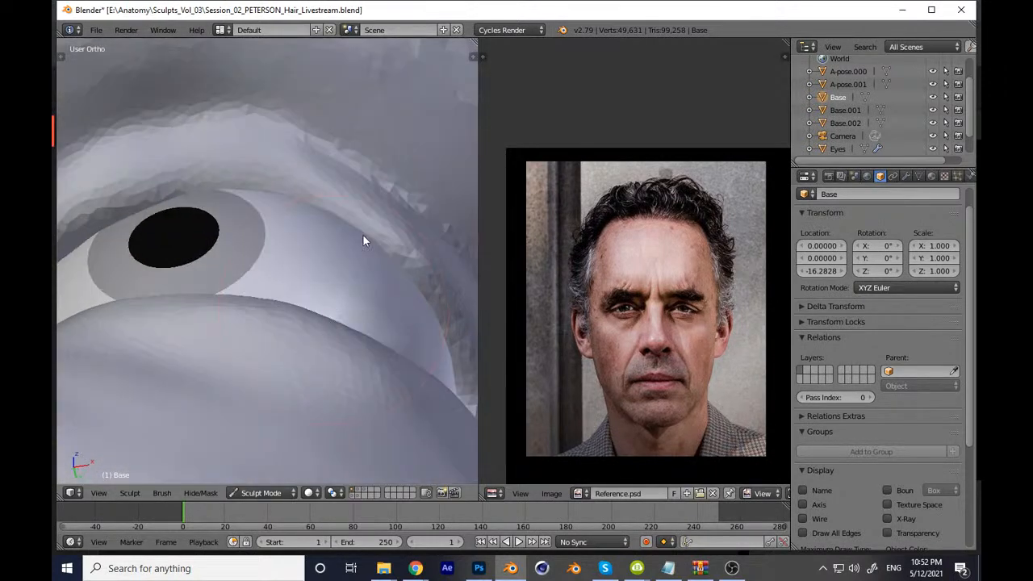
Step: Compare the front view of the eye with the eyelid shape in the different reference photos
key(KP_1)
middle_drag(624, 284, 624, 257)
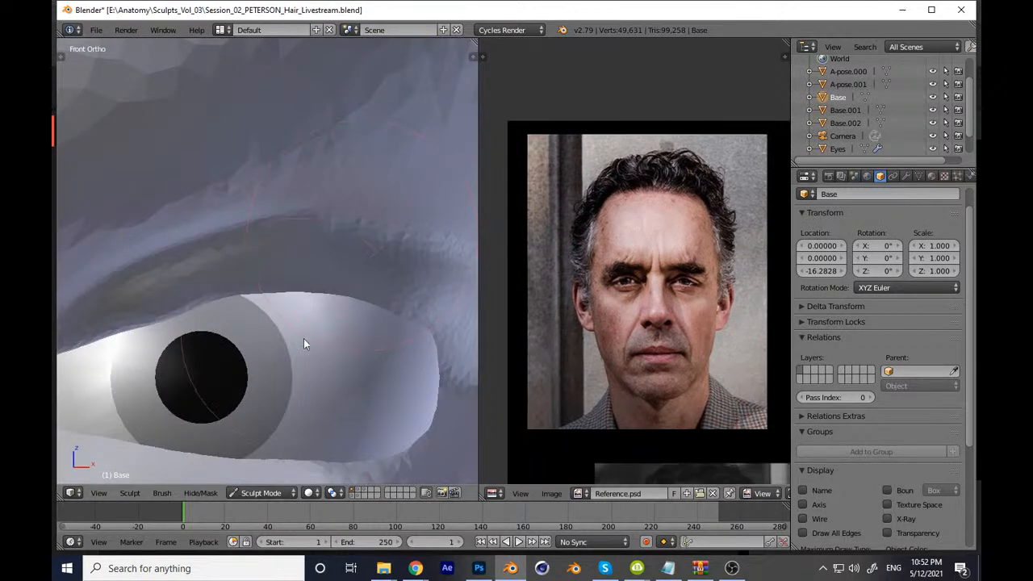
scroll(300, 339, down, 2)
middle_drag(645, 305, 530, 230)
middle_drag(704, 242, 568, 199)
middle_drag(652, 369, 638, 233)
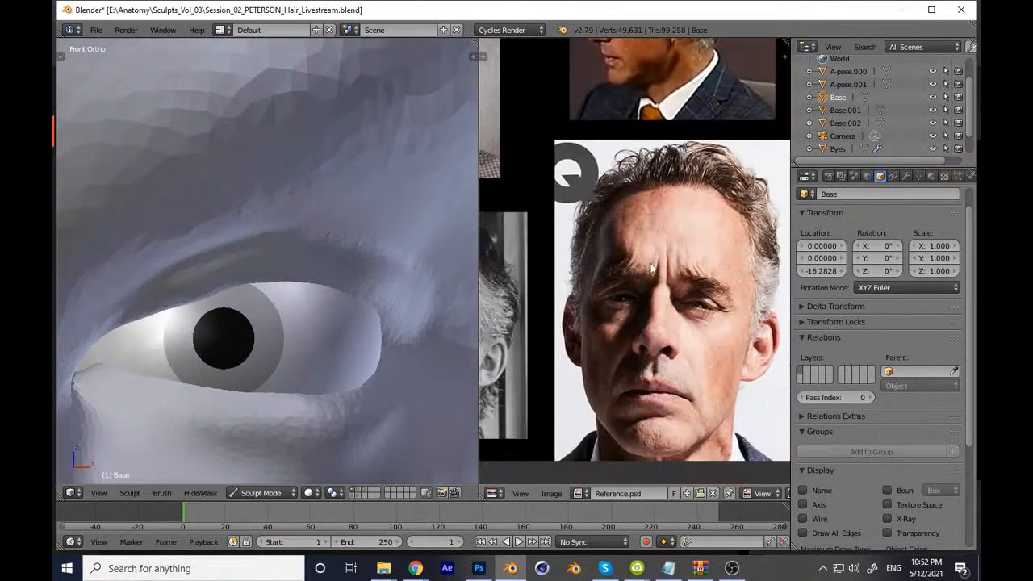
middle_drag(565, 208, 602, 237)
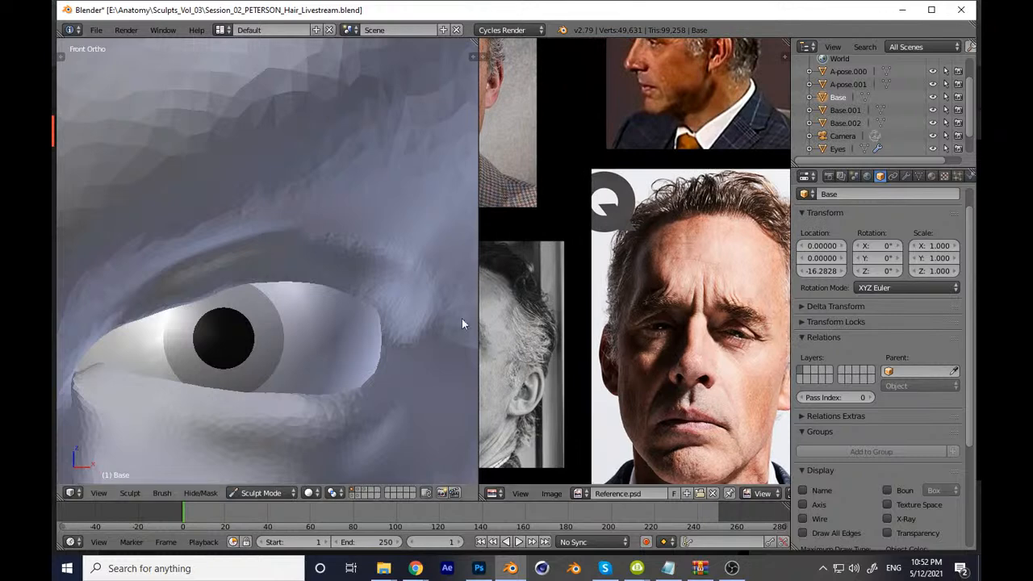
mouse_move(425, 307)
middle_down()
mouse_move(652, 300)
mouse_move(629, 329)
mouse_move(591, 342)
mouse_move(638, 355)
middle_up()
Step: Resize the brush and stroke along the upper eyelid above the iris from the front
scroll(271, 302, up, 4)
scroll(276, 310, up, 2)
mouse_move(177, 334)
mouse_down()
mouse_move(280, 302)
mouse_move(257, 300)
mouse_move(393, 268)
mouse_up()
key(f)
click(270, 282)
key(f)
click(300, 272)
drag(271, 263, 404, 246)
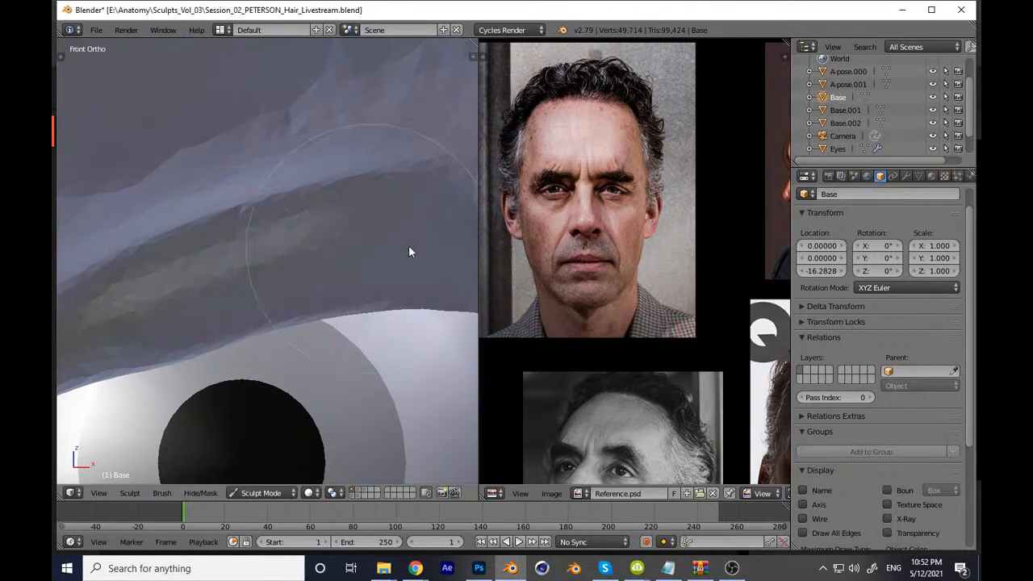
scroll(324, 244, down, 10)
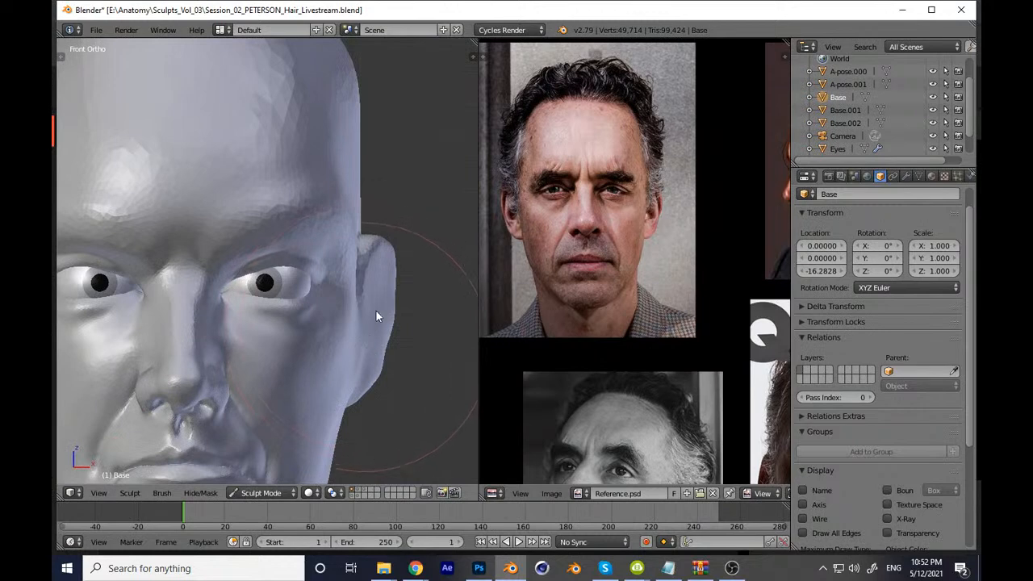
Step: Resize the brush again and stroke the middle of the upper eyelid from an angled close-up view
scroll(365, 346, up, 8)
middle_drag(350, 295, 282, 317)
scroll(278, 242, up, 1)
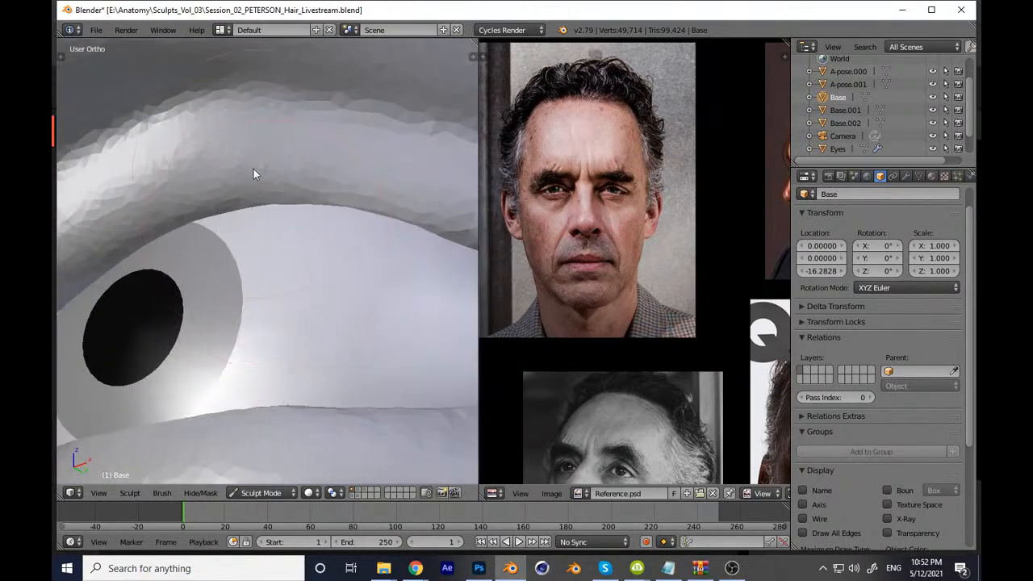
key(f)
click(225, 176)
key(f)
click(251, 157)
mouse_move(345, 160)
mouse_down()
mouse_move(304, 162)
mouse_move(355, 168)
mouse_up()
shift+middle_drag(318, 202, 233, 237)
mouse_move(166, 209)
mouse_down()
mouse_move(321, 210)
mouse_move(379, 226)
mouse_up()
Step: Stroke the outer upper eyelid down to the eye corner and save over the blend file
shift+middle_drag(280, 232, 253, 235)
drag(198, 191, 402, 281)
mouse_move(228, 177)
mouse_down()
mouse_move(279, 165)
mouse_move(345, 186)
mouse_up()
shift+middle_drag(324, 231, 254, 247)
drag(301, 219, 398, 300)
scroll(358, 269, down, 6)
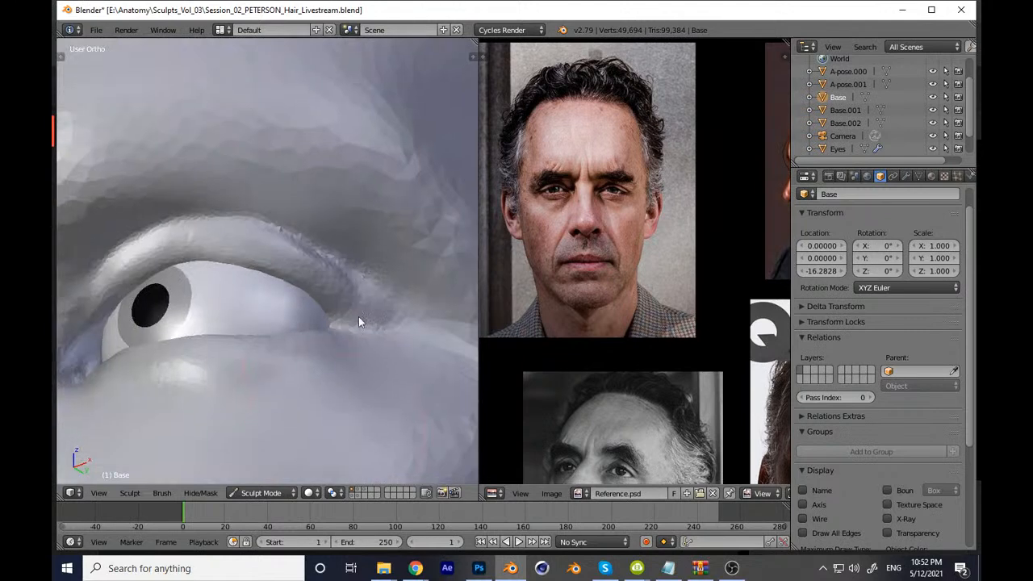
key(KP_1)
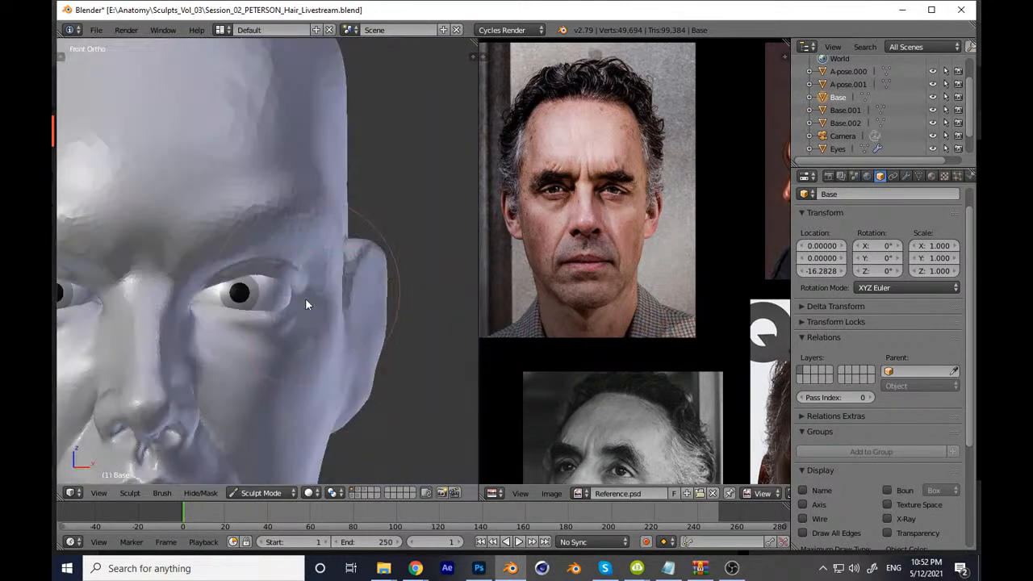
scroll(315, 291, down, 6)
key(ctrl+s)
click(345, 386)
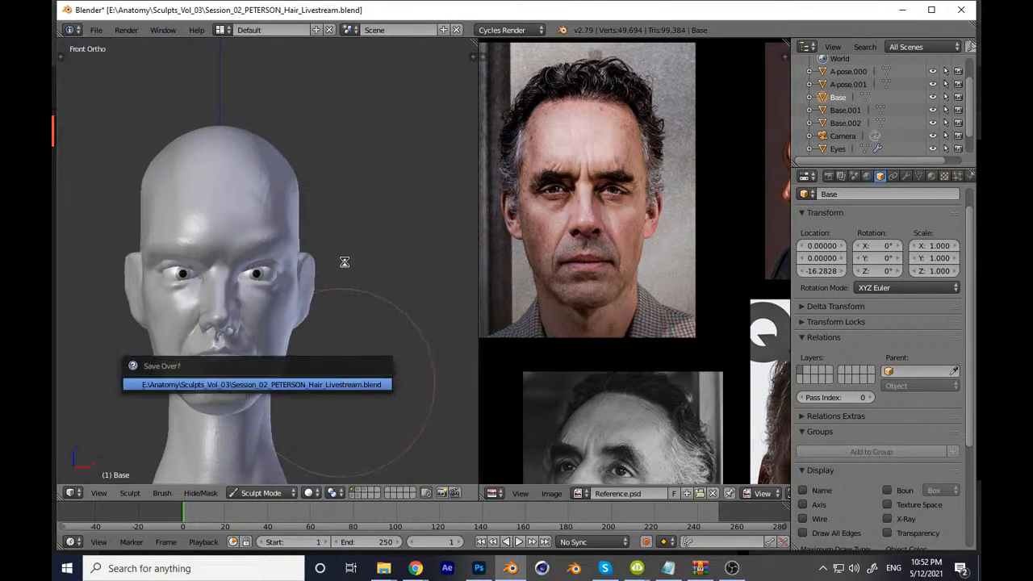
Step: Review the head from several angles, enable Matcap shading with the beige clay material, and save over the blend file
middle_drag(297, 270, 311, 357)
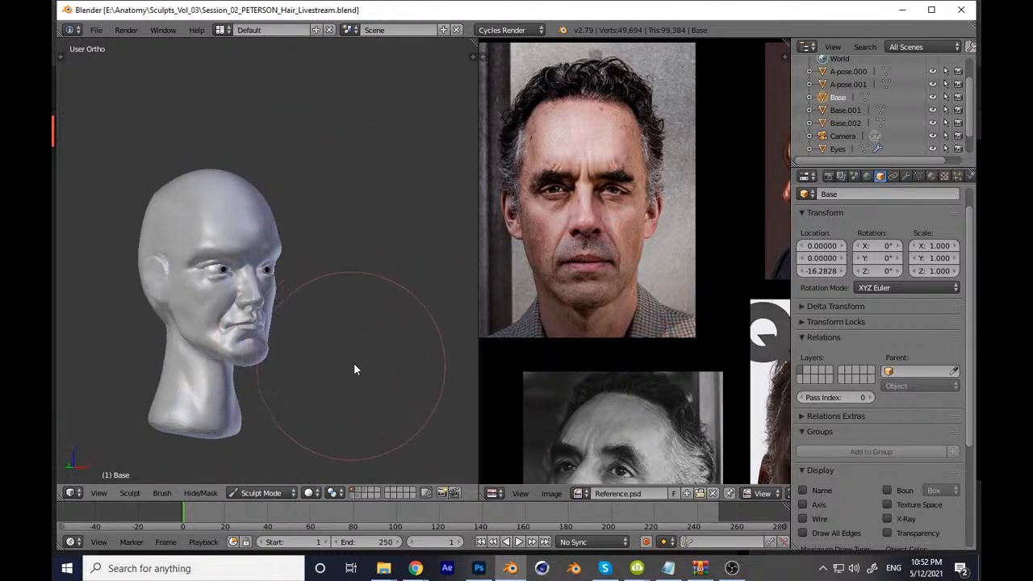
middle_drag(503, 318, 500, 315)
mouse_move(449, 335)
middle_down()
mouse_move(376, 350)
mouse_move(316, 345)
middle_up()
middle_drag(549, 327, 506, 358)
mouse_move(409, 317)
middle_down()
mouse_move(320, 385)
mouse_move(335, 367)
middle_up()
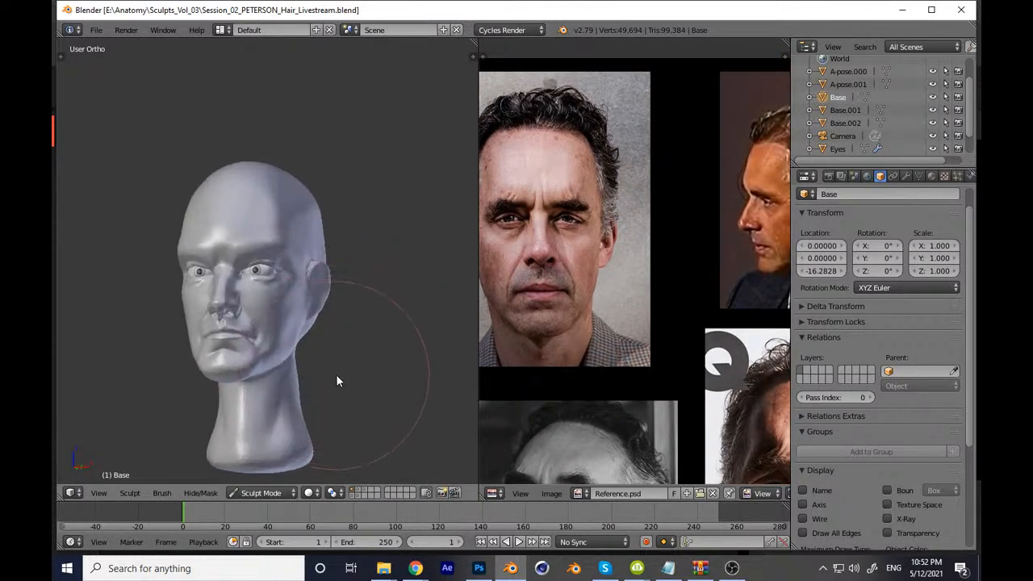
key(n)
click(399, 347)
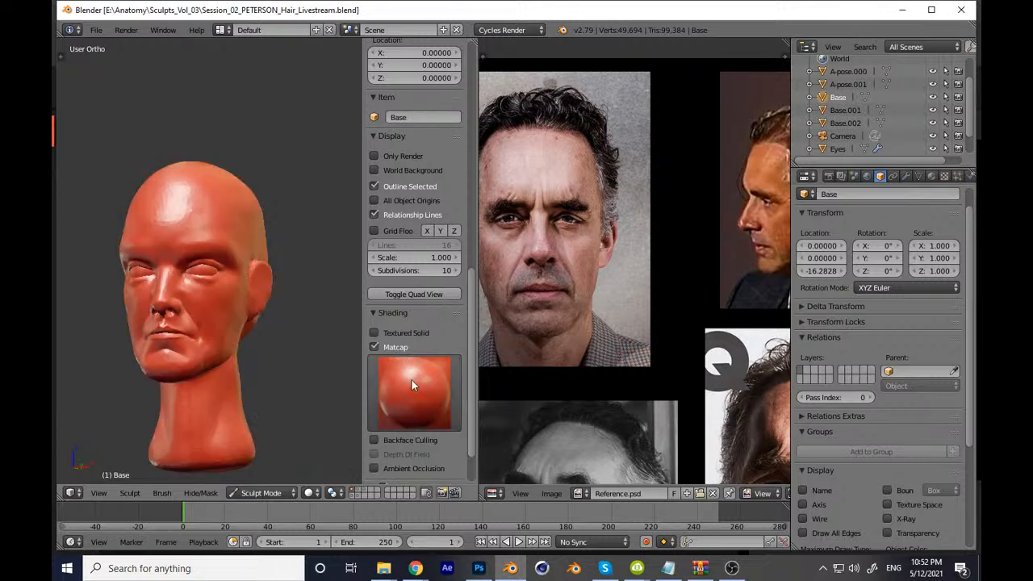
click(409, 378)
click(593, 200)
key(n)
key(ctrl+s)
click(412, 367)
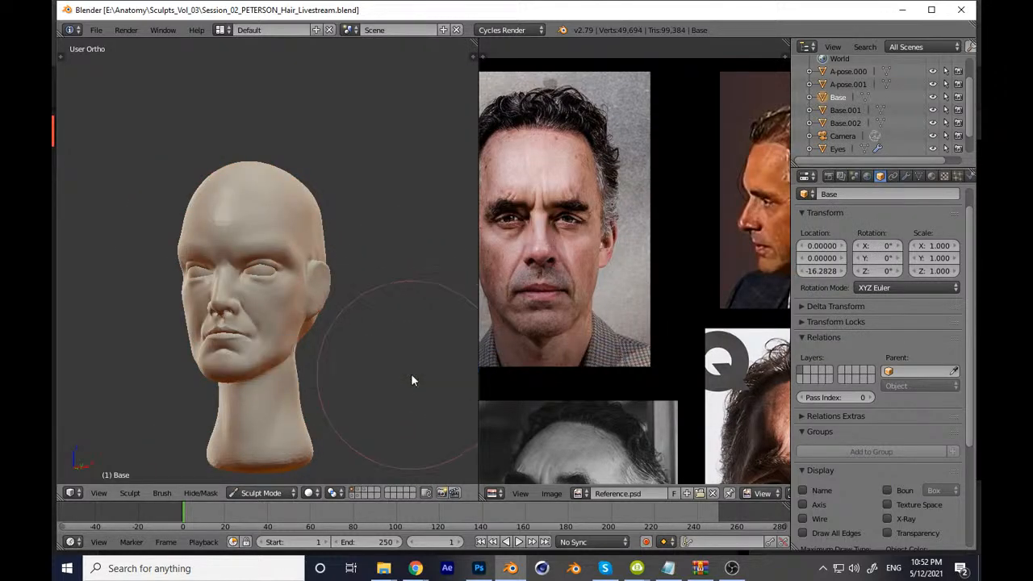
Step: Stroke the upper eyelid inward toward the inner eye corner from the front and save over the blend file
key(KP_1)
scroll(398, 257, up, 2)
scroll(398, 257, up, 6)
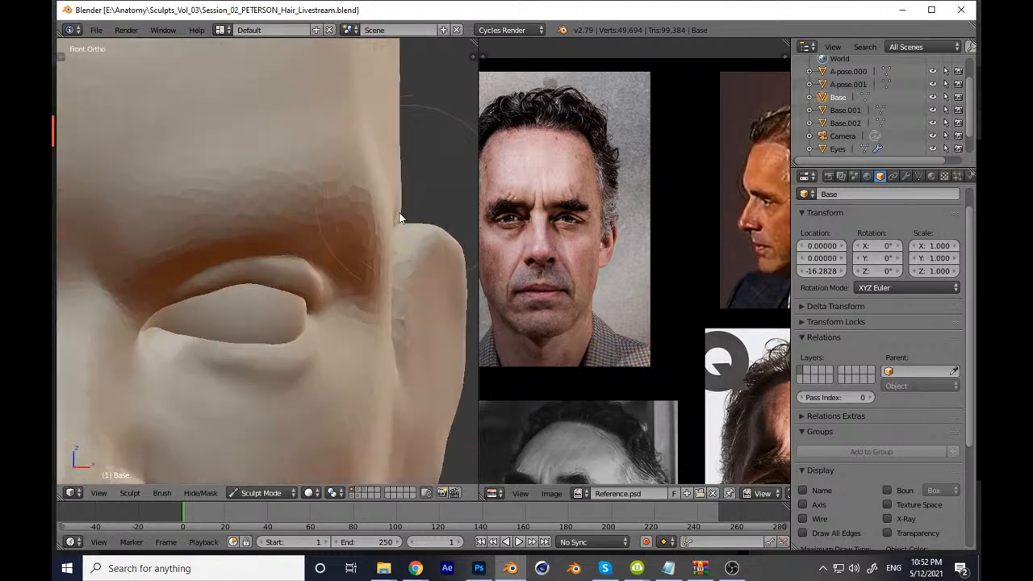
scroll(363, 284, up, 4)
mouse_move(291, 272)
mouse_down()
mouse_move(280, 261)
mouse_move(246, 287)
mouse_move(265, 245)
mouse_move(95, 326)
mouse_move(346, 240)
mouse_move(275, 278)
mouse_move(198, 284)
mouse_up()
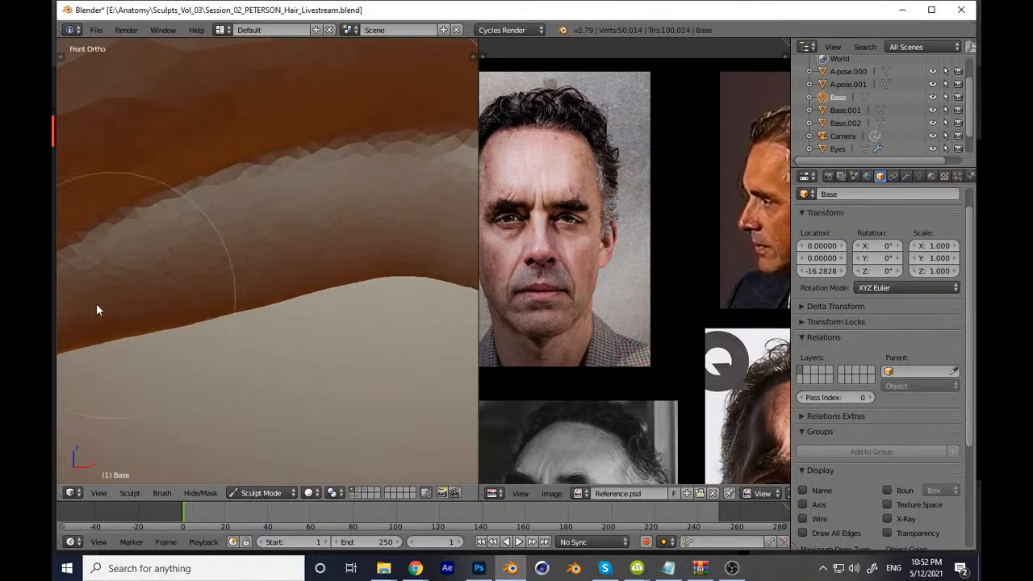
scroll(387, 274, down, 10)
ctrl+middle_drag(377, 380, 348, 377)
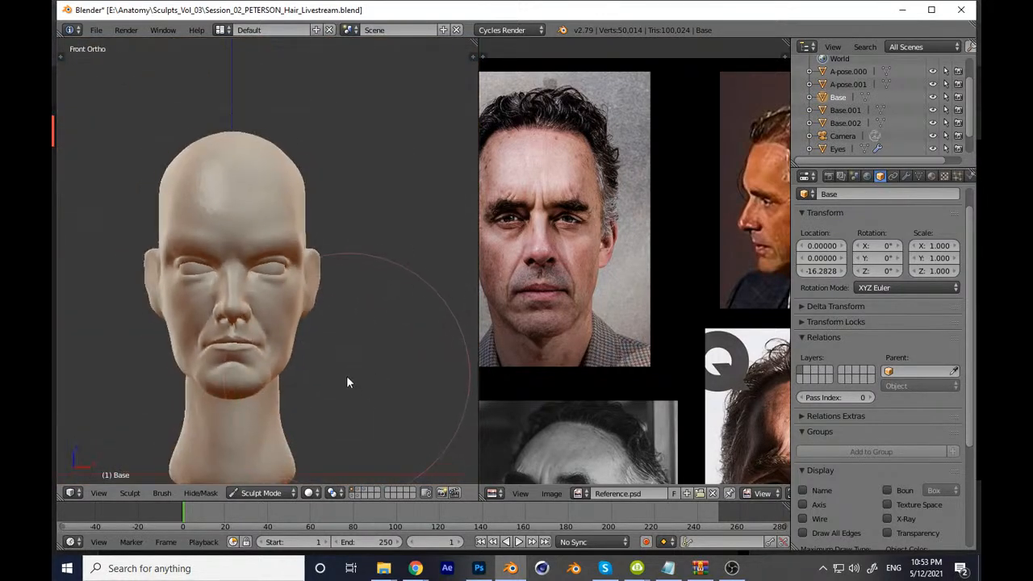
key(ctrl+s)
click(356, 380)
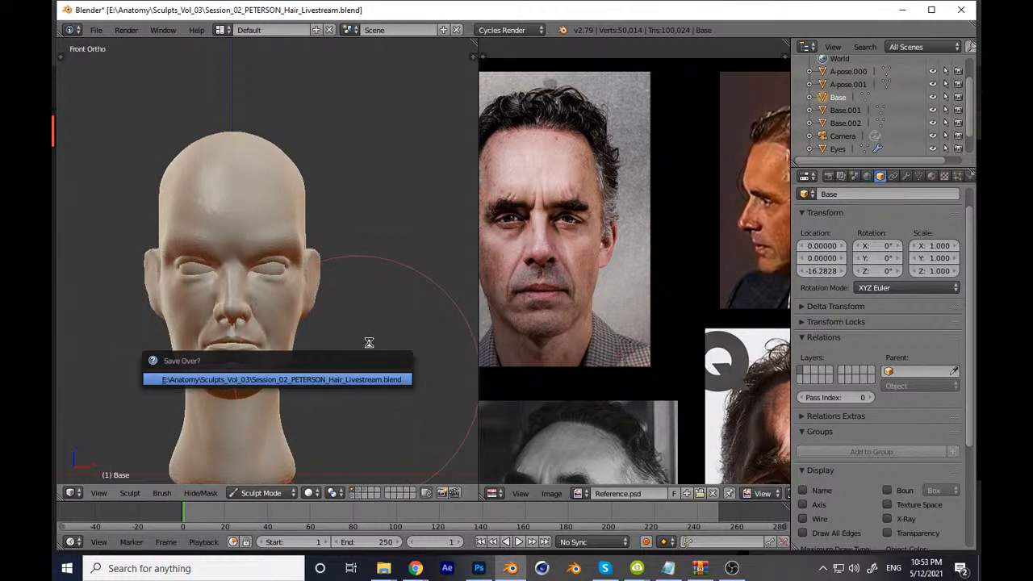
Step: Sculpt a long stroke along the upper eyelid from an angled close-up view
scroll(374, 235, up, 5)
scroll(373, 234, up, 2)
middle_drag(374, 234, 240, 331)
scroll(355, 171, up, 8)
mouse_move(240, 326)
mouse_down()
mouse_move(129, 326)
mouse_move(105, 339)
mouse_move(138, 339)
mouse_move(247, 299)
mouse_move(295, 267)
mouse_move(441, 237)
mouse_up()
mouse_move(441, 237)
middle_down()
mouse_move(226, 290)
mouse_move(298, 346)
middle_up()
Step: Refine the outer upper eyelid fold down to the eye corner and save over the blend file
shift+middle_drag(295, 292, 226, 281)
mouse_move(411, 322)
mouse_down()
mouse_move(291, 299)
mouse_move(245, 271)
mouse_move(356, 292)
mouse_up()
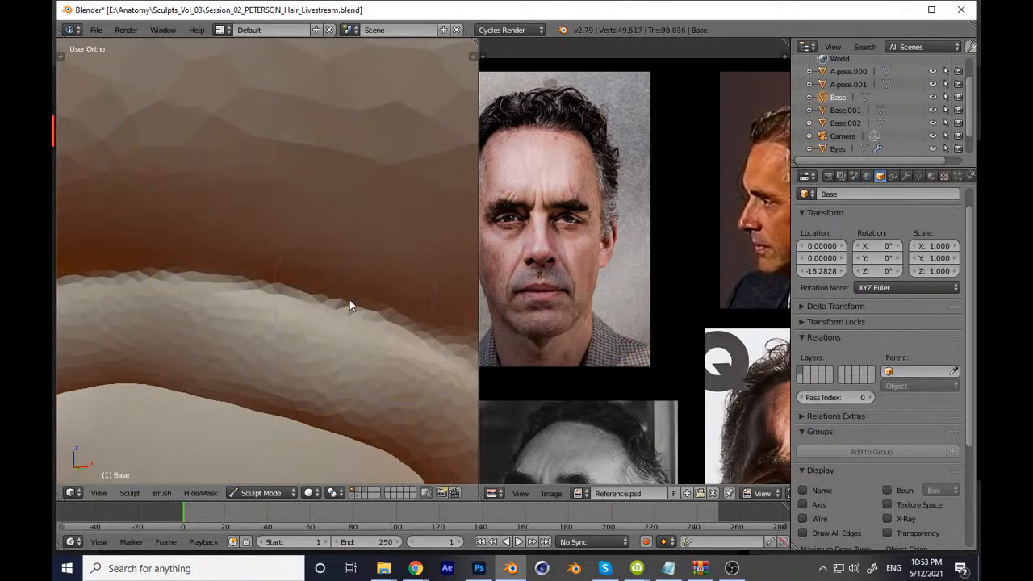
shift+middle_drag(356, 292, 292, 301)
mouse_move(216, 307)
mouse_down()
mouse_move(293, 325)
mouse_move(439, 409)
mouse_up()
scroll(439, 409, down, 10)
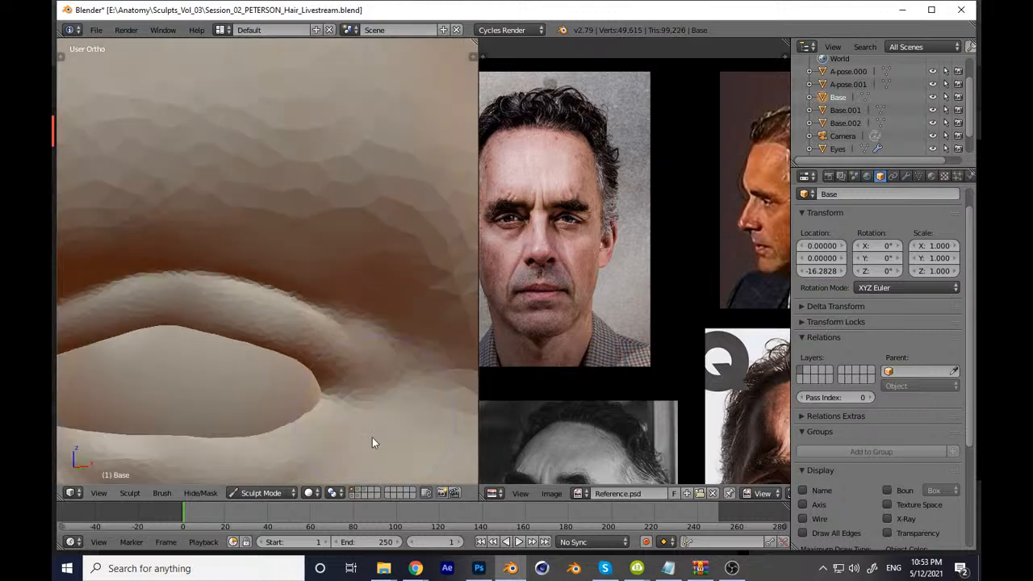
mouse_move(321, 329)
middle_down()
mouse_move(348, 368)
mouse_move(374, 366)
mouse_move(377, 349)
mouse_move(401, 341)
middle_up()
key(ctrl+s)
click(395, 342)
key(KP_1)
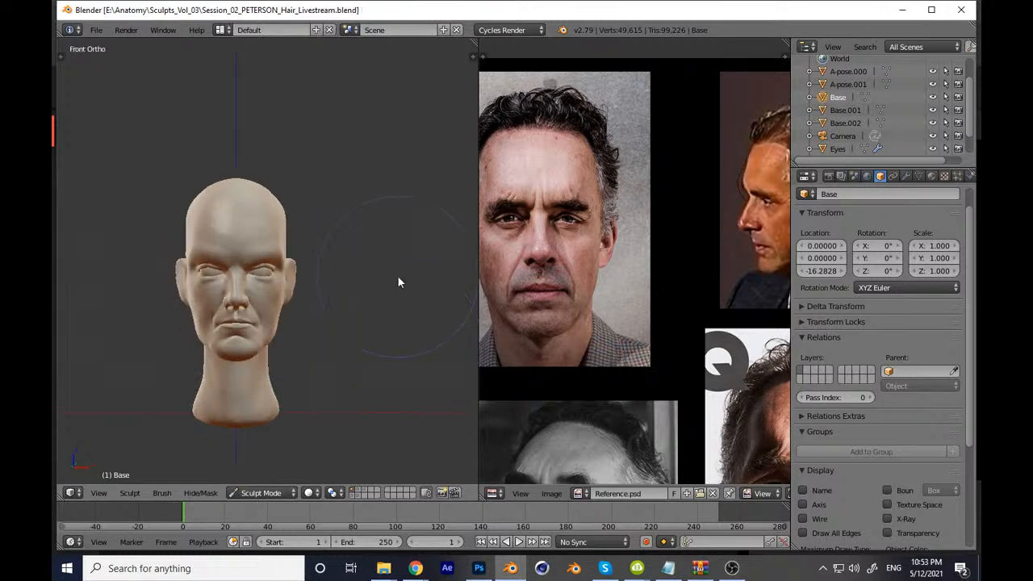
Step: Turn off Matcap shading on the head and save the blend file
key(n)
click(385, 346)
key(n)
key(ctrl+s)
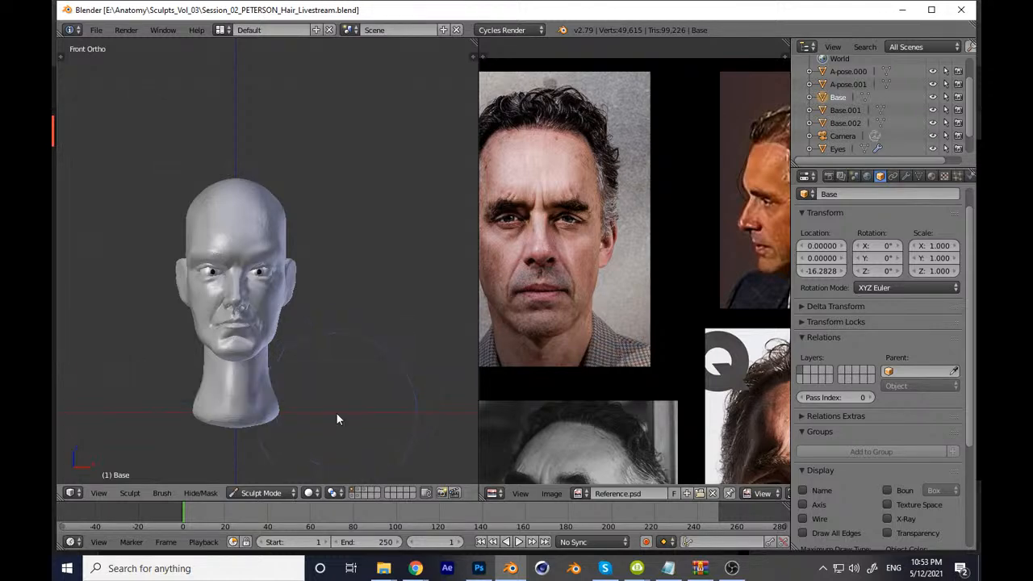
Step: Stroke along the jagged crease of the outer upper eyelid and across the lid above the eyeball
ctrl+middle_drag(373, 267, 421, 165)
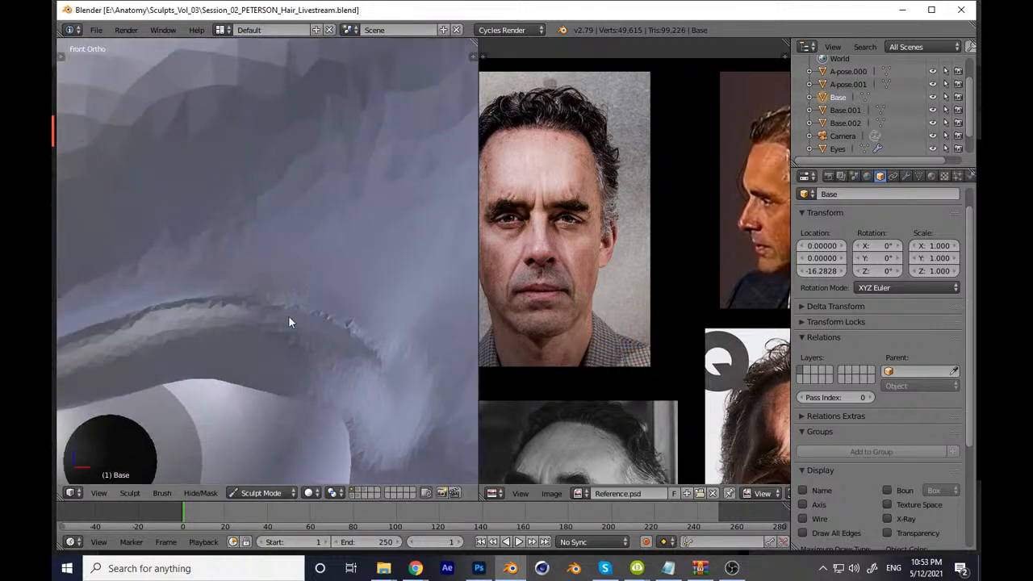
mouse_move(281, 299)
shift+middle_down()
mouse_move(336, 282)
mouse_move(339, 250)
shift+middle_up()
mouse_move(301, 303)
mouse_down()
mouse_move(243, 315)
mouse_move(302, 302)
mouse_move(355, 317)
mouse_up()
mouse_move(331, 305)
shift+middle_down()
mouse_move(260, 317)
mouse_move(256, 302)
shift+middle_up()
drag(185, 363, 303, 370)
Step: Sculpt two long strokes along the upper eyelid fold to the outer corner and check it from the front
middle_drag(303, 370, 270, 348)
drag(184, 324, 446, 409)
mouse_move(457, 456)
middle_down()
mouse_move(331, 372)
mouse_move(318, 338)
middle_up()
drag(184, 303, 452, 372)
mouse_move(465, 409)
ctrl+middle_down()
mouse_move(363, 397)
mouse_move(360, 381)
ctrl+middle_up()
key(KP_1)
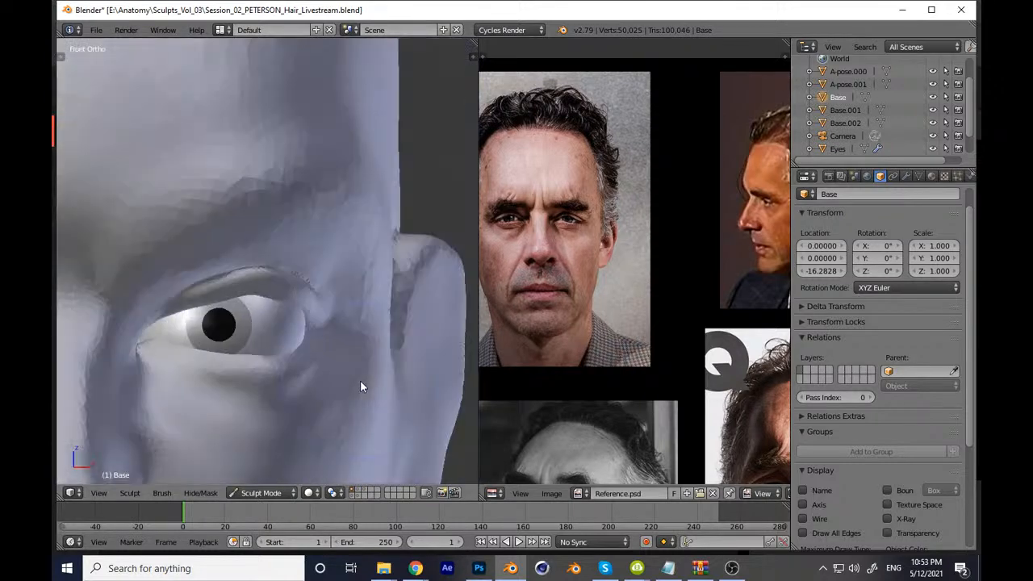
Step: Switch the active sculpt brush to Clay
key(t)
click(110, 82)
click(215, 153)
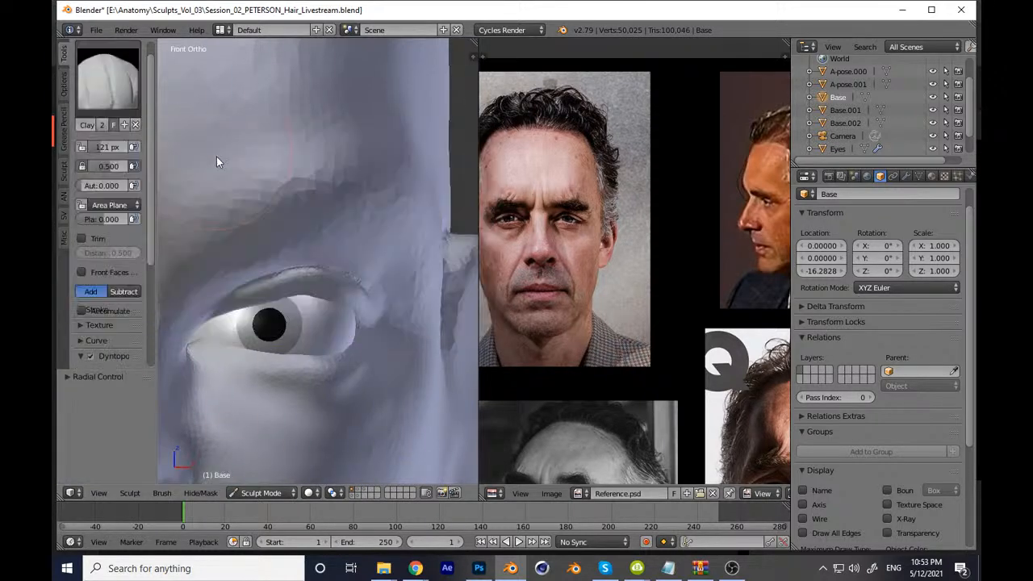
key(t)
shift+middle_drag(276, 206, 357, 271)
Step: Select a different sculpt brush and resize it for the brow area above the eye
key(t)
click(110, 82)
click(333, 215)
key(t)
shift+middle_drag(279, 205, 334, 230)
mouse_move(335, 242)
ctrl+middle_down()
mouse_move(331, 229)
mouse_move(274, 234)
ctrl+middle_up()
key(f)
click(348, 235)
Step: Stroke across the brow area above the upper eyelid from two angles and check the whole head from the front
mouse_move(274, 234)
mouse_down()
mouse_move(235, 239)
mouse_move(187, 275)
mouse_move(284, 233)
mouse_move(376, 226)
mouse_up()
mouse_move(376, 230)
middle_down()
mouse_move(314, 276)
mouse_move(349, 269)
middle_up()
mouse_move(350, 270)
mouse_down()
mouse_move(272, 298)
mouse_move(254, 284)
mouse_up()
mouse_move(323, 325)
middle_down()
mouse_move(252, 335)
mouse_move(214, 321)
middle_up()
ctrl+middle_drag(360, 270, 382, 388)
key(KP_1)
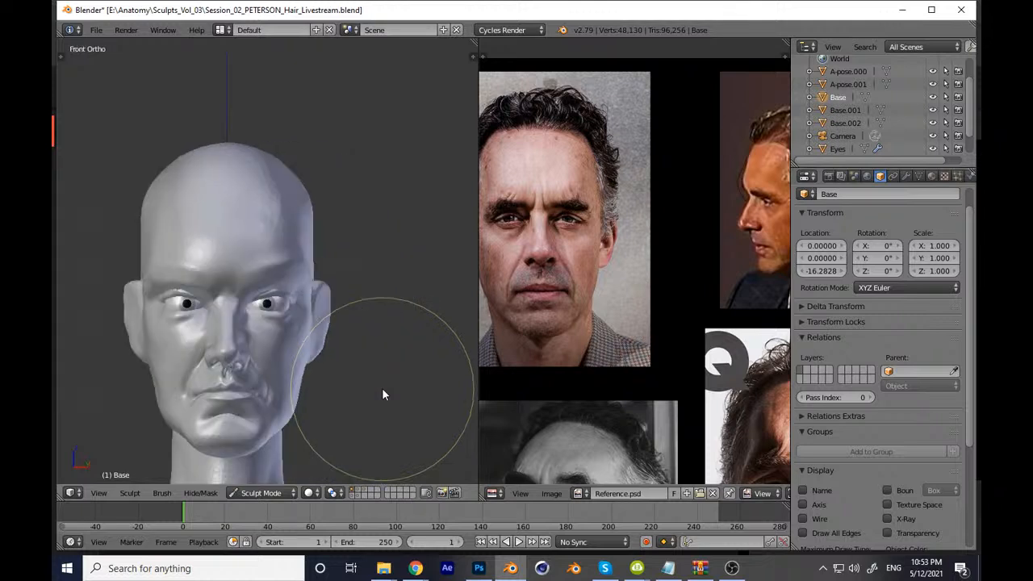
shift+middle_drag(319, 344, 326, 398)
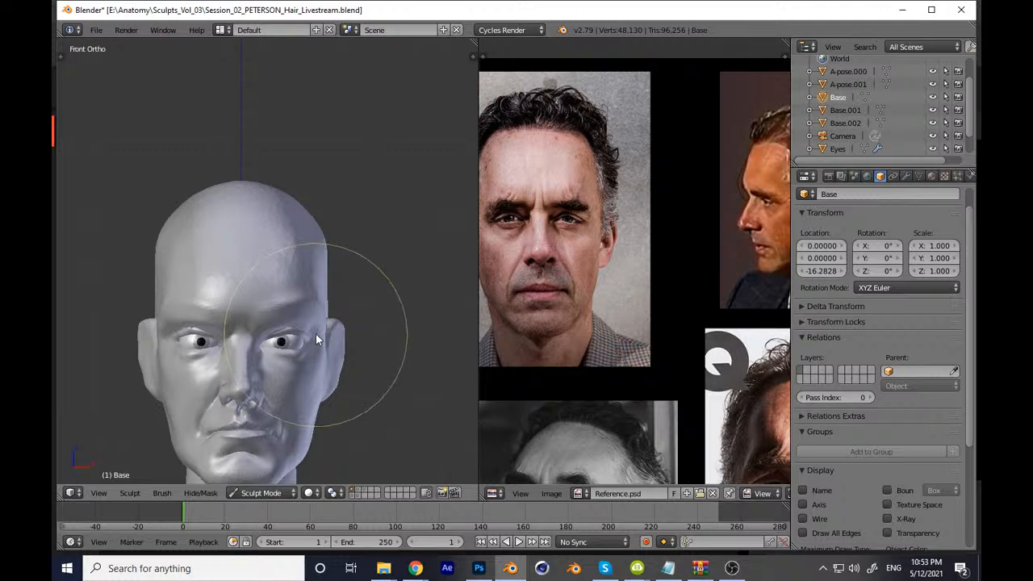
Step: Switch to the Clay Strips brush and stroke over the brow area above the eye from two slightly different angles
ctrl+middle_drag(289, 334, 315, 251)
key(t)
click(111, 87)
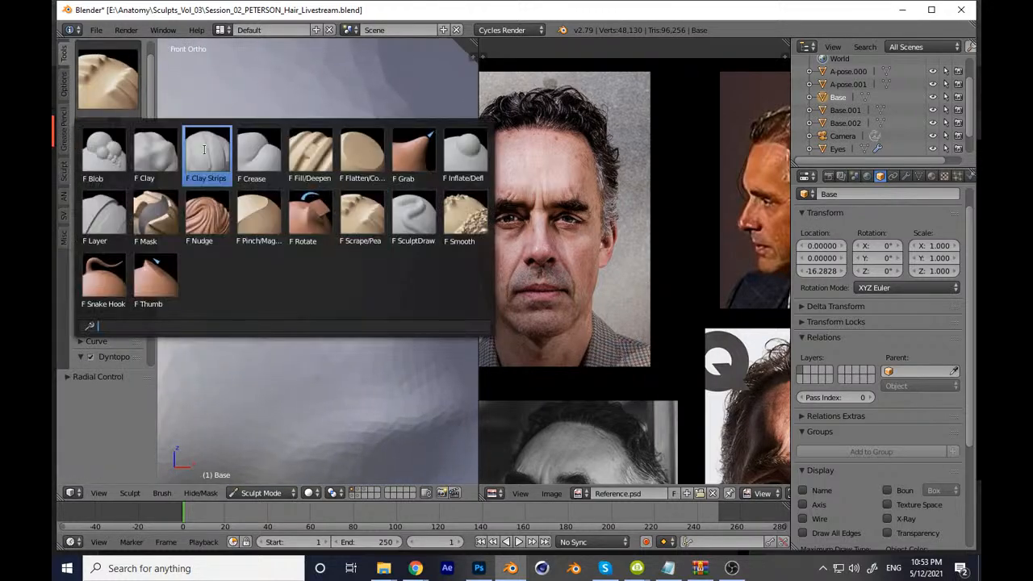
click(208, 157)
key(t)
mouse_move(224, 327)
mouse_down()
mouse_move(261, 203)
mouse_move(275, 302)
mouse_move(347, 125)
mouse_up()
mouse_move(318, 191)
middle_down()
mouse_move(334, 288)
mouse_move(338, 185)
middle_up()
mouse_move(336, 179)
mouse_down()
mouse_move(268, 207)
mouse_move(387, 248)
mouse_move(369, 302)
mouse_up()
ctrl+middle_drag(370, 302, 375, 389)
key(KP_1)
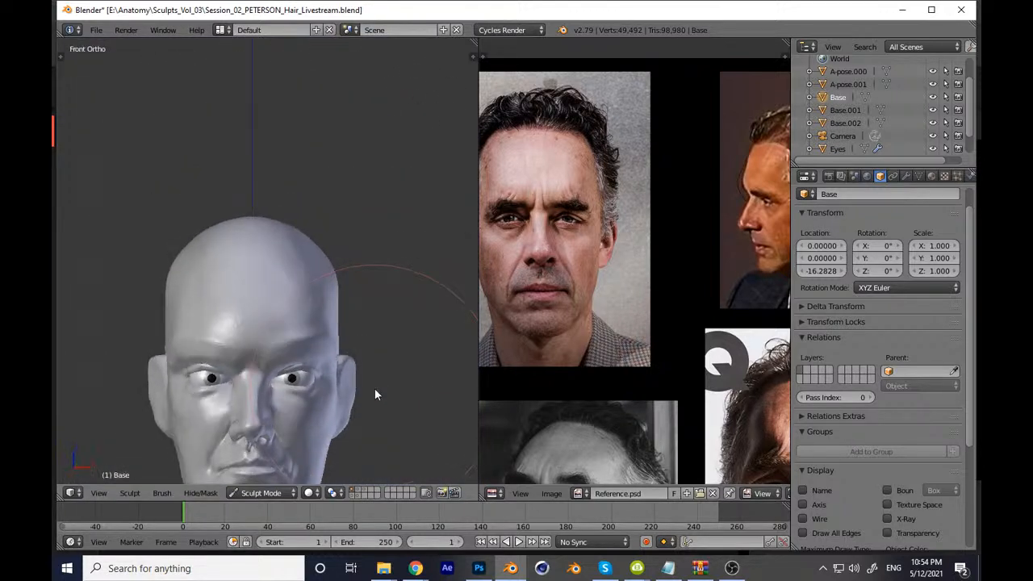
Step: Check the whole head from the front and save over the existing file Session_02_PETERSON_Hair_Livestream.blend
scroll(352, 314, down, 4)
scroll(382, 401, up, 2)
key(ctrl+s)
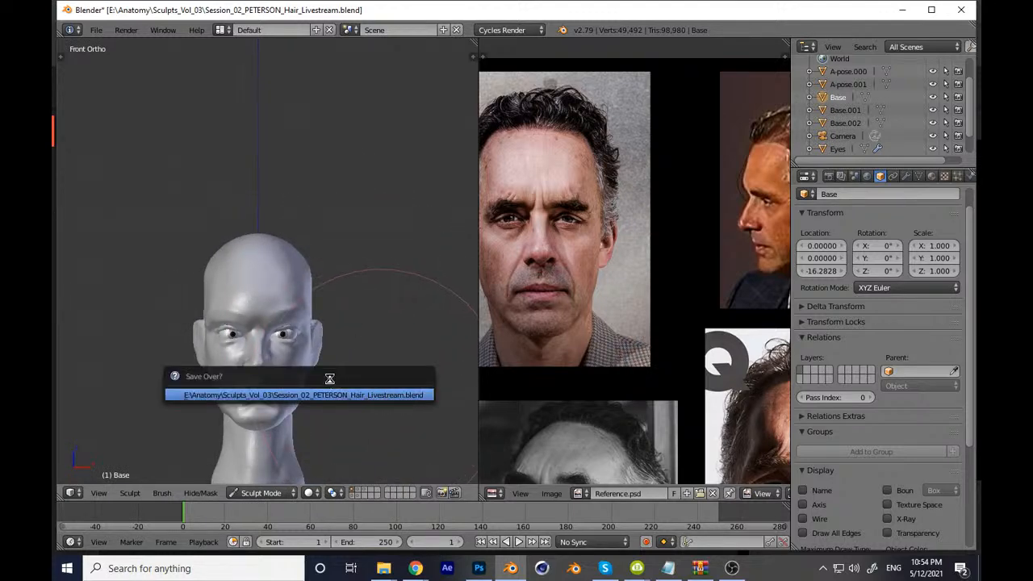
key(Return)
Step: Resize the sculpt brush and add one short stroke in the eye area from the front
scroll(314, 300, up, 8)
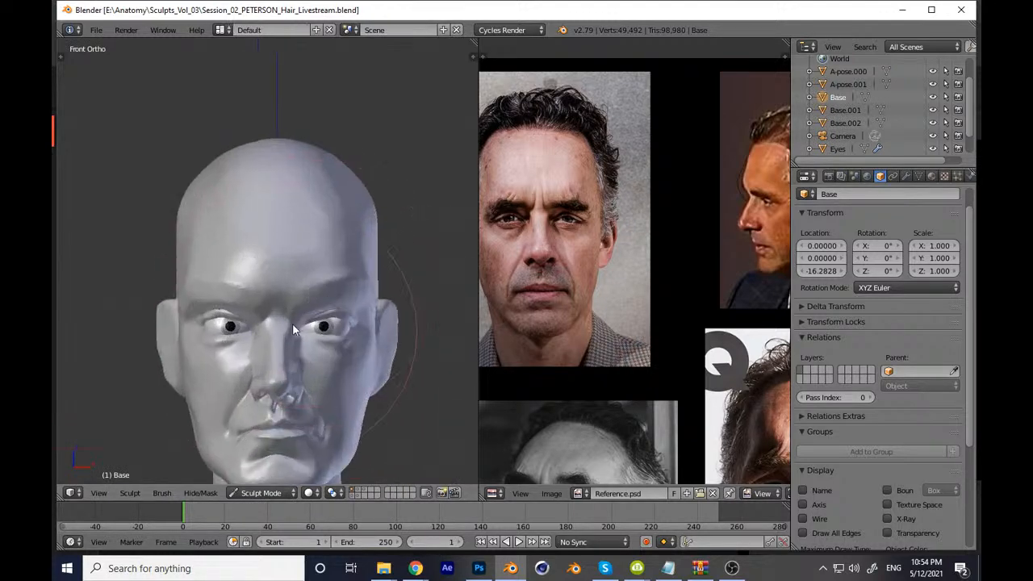
shift+middle_drag(314, 393, 292, 340)
scroll(294, 337, up, 6)
shift+middle_drag(373, 340, 342, 329)
key(f)
click(291, 346)
mouse_move(337, 309)
mouse_down()
mouse_move(334, 371)
mouse_move(315, 338)
mouse_up()
Step: Inspect the whole head from an angle, save the changes over the existing file and return to the front view
scroll(355, 318, down, 8)
scroll(364, 348, down, 6)
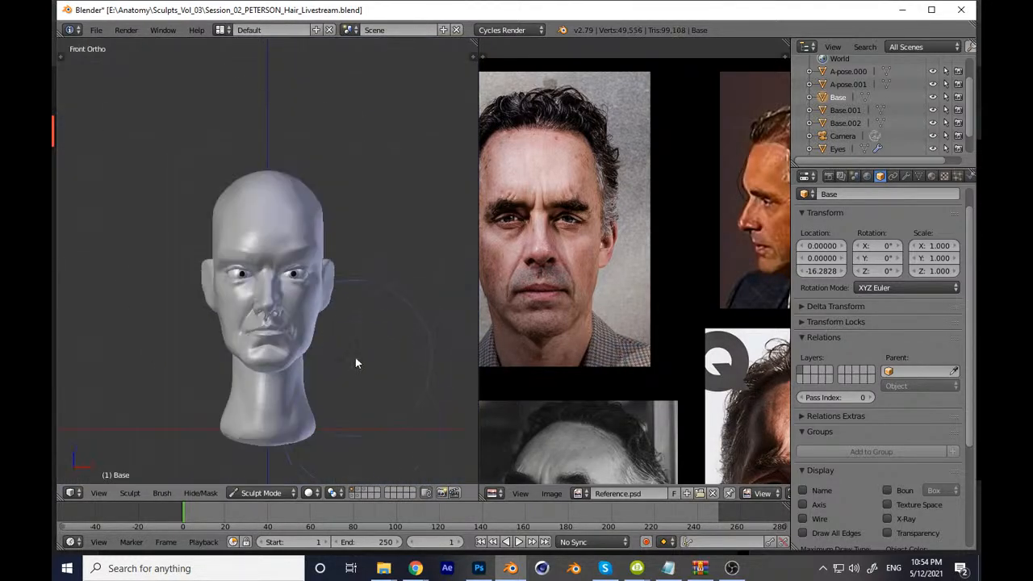
scroll(353, 364, down, 2)
middle_drag(321, 395, 302, 444)
key(ctrl+s)
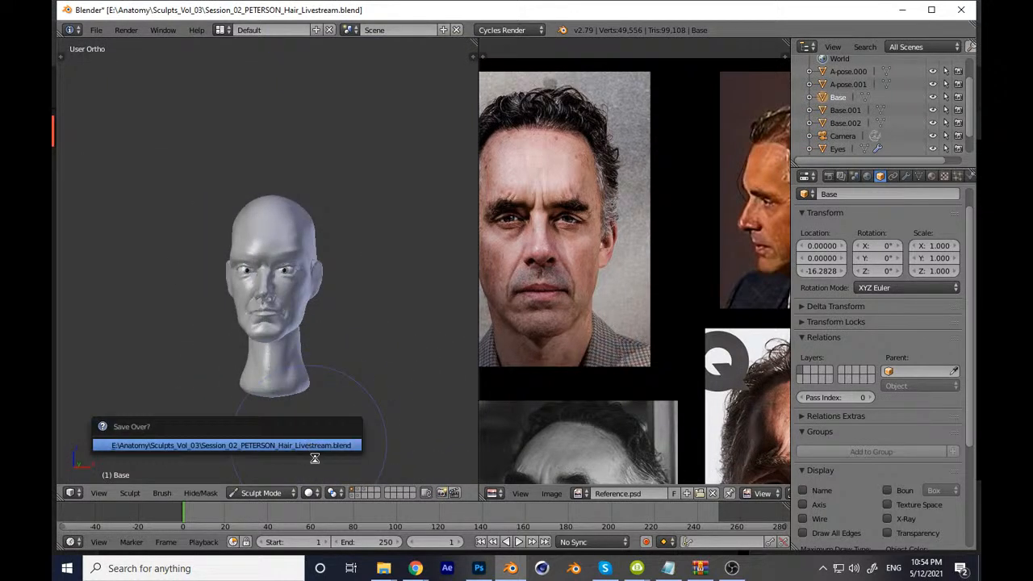
key(KP_3)
key(KP_1)
Step: Sculpt two strokes along the upper eyelid crease from its inner part across the middle of the lid
scroll(397, 342, up, 1)
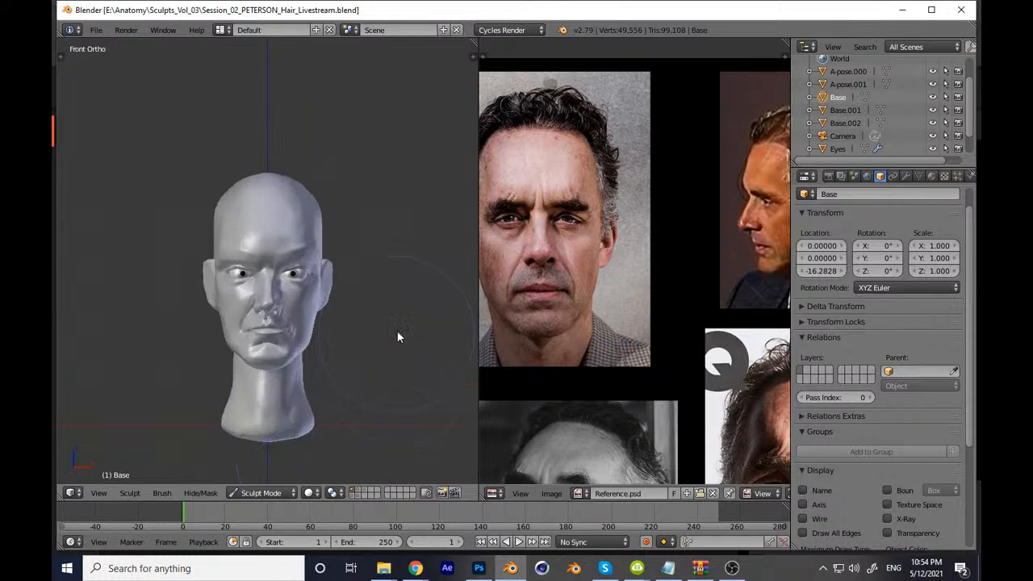
scroll(397, 339, up, 5)
middle_drag(452, 364, 331, 326)
scroll(331, 327, up, 8)
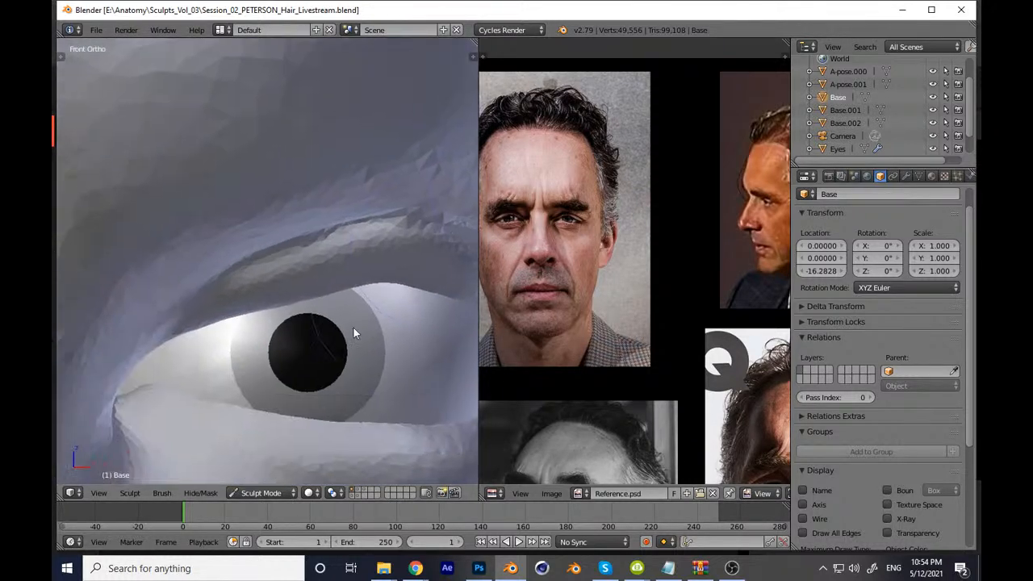
mouse_move(221, 268)
mouse_down()
mouse_move(181, 282)
mouse_move(431, 204)
mouse_up()
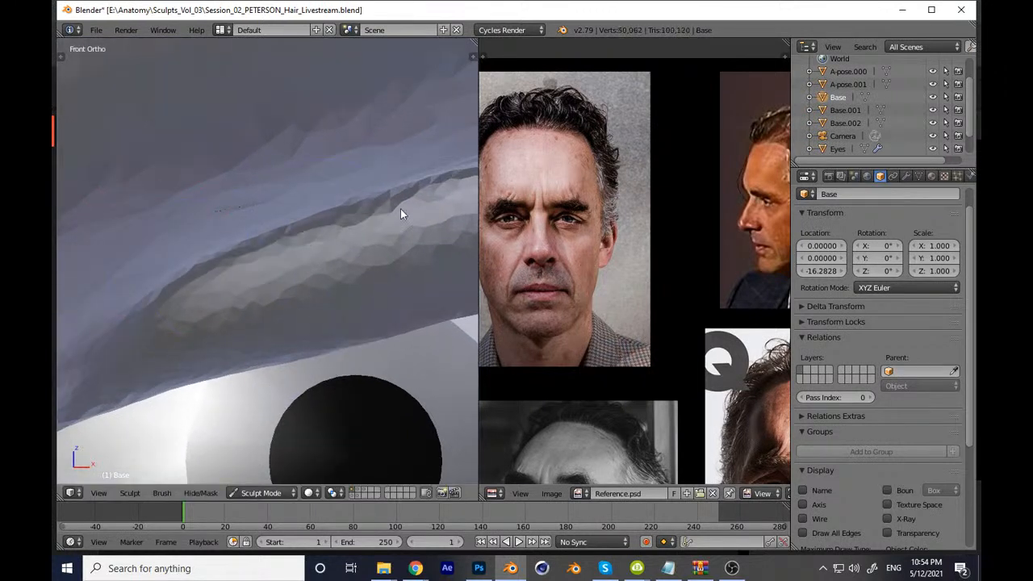
shift+middle_drag(354, 206, 277, 251)
drag(347, 232, 477, 216)
Step: Continue the upper eyelid crease with short strokes and one long stroke down towards the outer corner
shift+middle_drag(475, 220, 320, 290)
drag(339, 286, 373, 284)
shift+middle_drag(373, 289, 253, 302)
drag(253, 302, 238, 309)
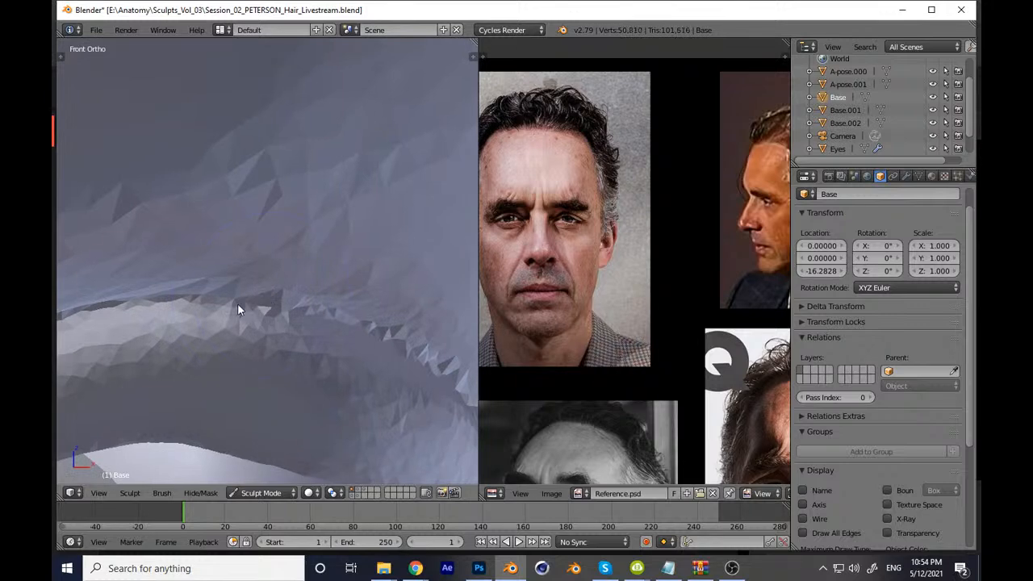
mouse_move(172, 310)
mouse_down()
mouse_move(352, 335)
mouse_move(431, 371)
mouse_up()
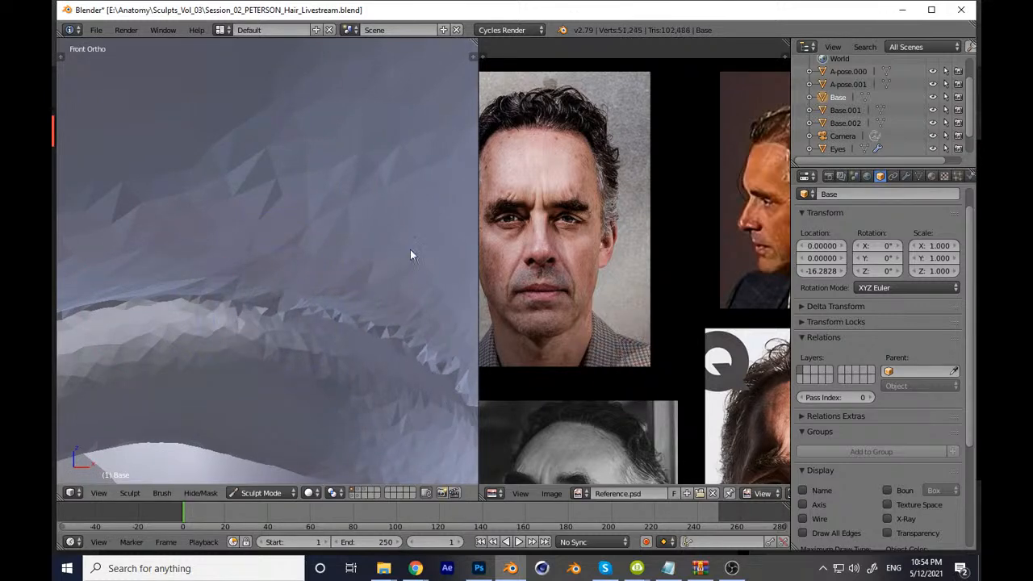
Step: Check the face from the front, save over the current file and move in on the inner corner of the eye
scroll(398, 294, down, 6)
key(ctrl+s)
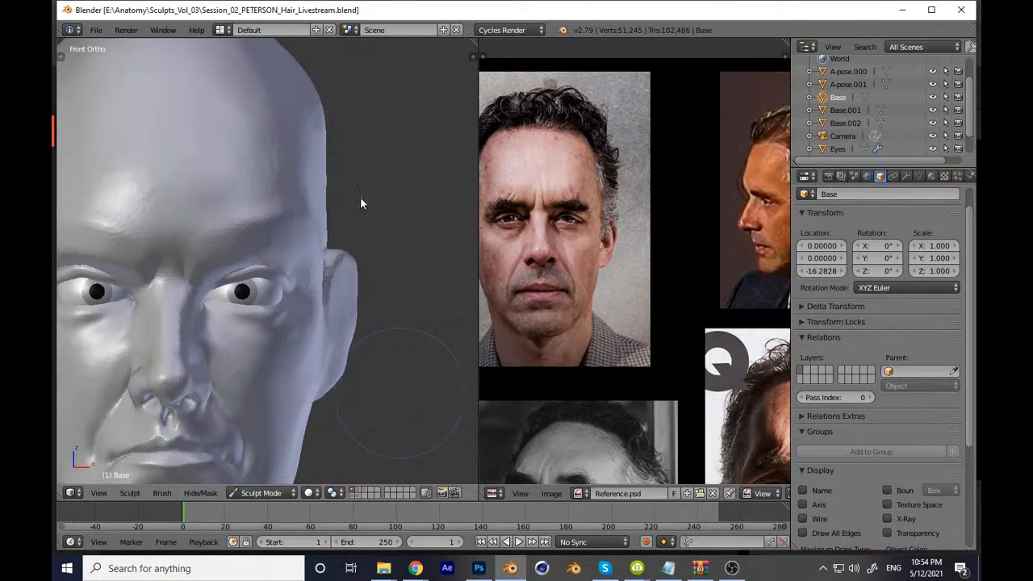
scroll(283, 367, up, 8)
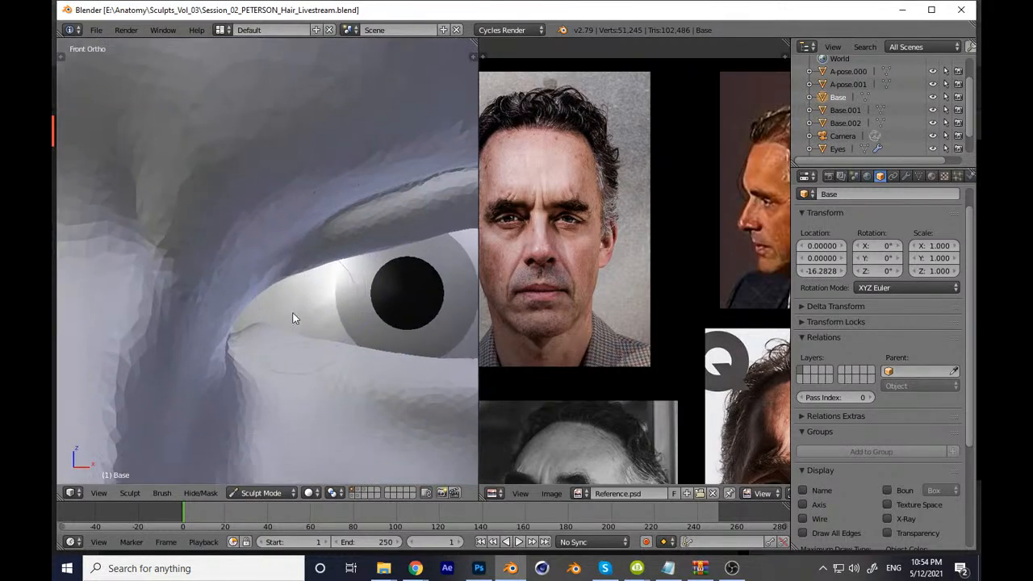
Step: Resize the sculpt brush and reshape the lower eyelid's edge beneath the iris and toward the outer side
key(f)
click(276, 335)
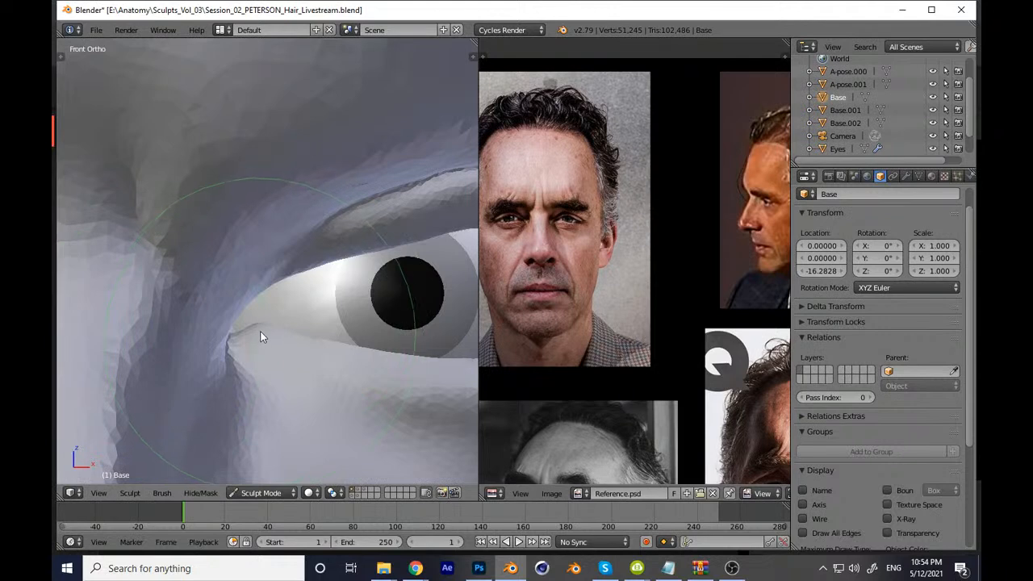
shift+middle_drag(351, 350, 222, 347)
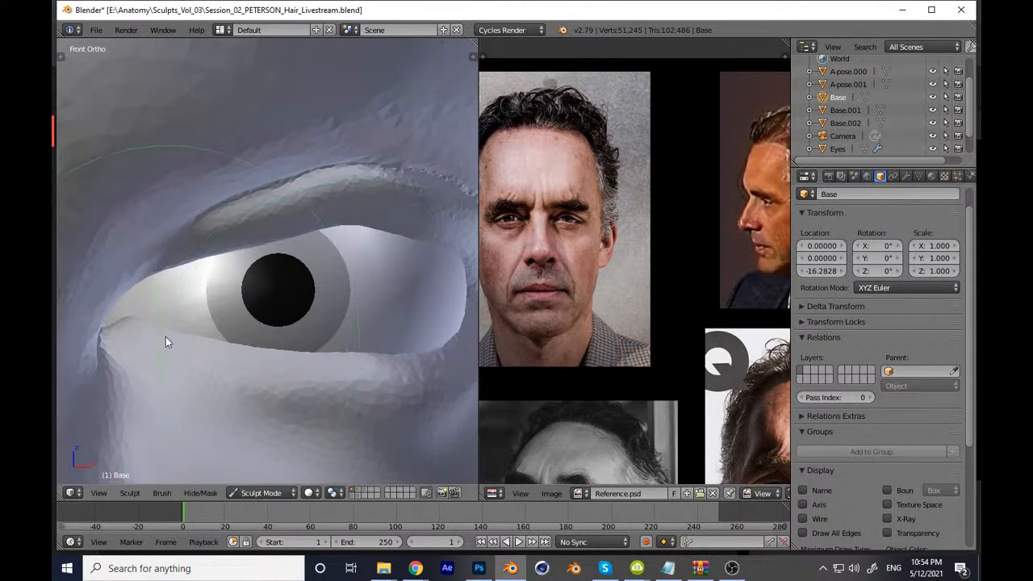
key(f)
click(363, 363)
drag(381, 349, 382, 344)
Step: Work over the lower eyelid toward the outer eye corner from an angled view, and undo the last stroke
mouse_move(411, 335)
middle_down()
mouse_move(334, 351)
mouse_move(340, 369)
mouse_move(380, 283)
mouse_move(289, 323)
mouse_move(418, 317)
mouse_move(361, 320)
middle_up()
drag(319, 311, 392, 305)
mouse_move(284, 325)
mouse_down()
mouse_move(424, 302)
mouse_move(436, 290)
mouse_move(330, 313)
mouse_up()
scroll(331, 400, down, 12)
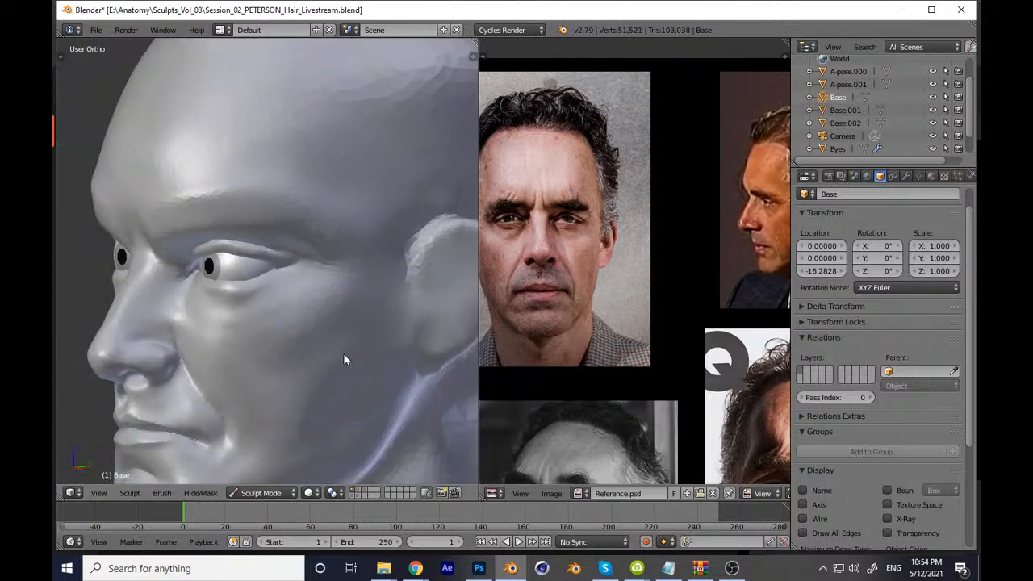
key(KP_1)
key(ctrl+z)
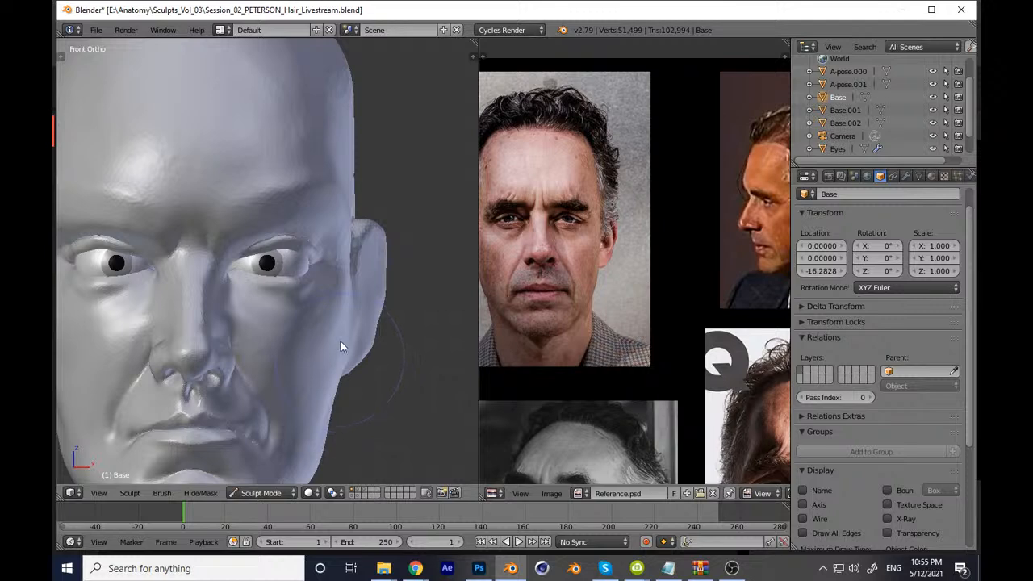
Step: Examine the eyelid shapes up close and in the whole face from the front, resizing the brush
scroll(335, 352, up, 10)
ctrl+middle_drag(354, 224, 353, 218)
shift+middle_drag(306, 267, 350, 250)
key(f)
click(280, 302)
key(f)
click(233, 306)
scroll(310, 387, down, 8)
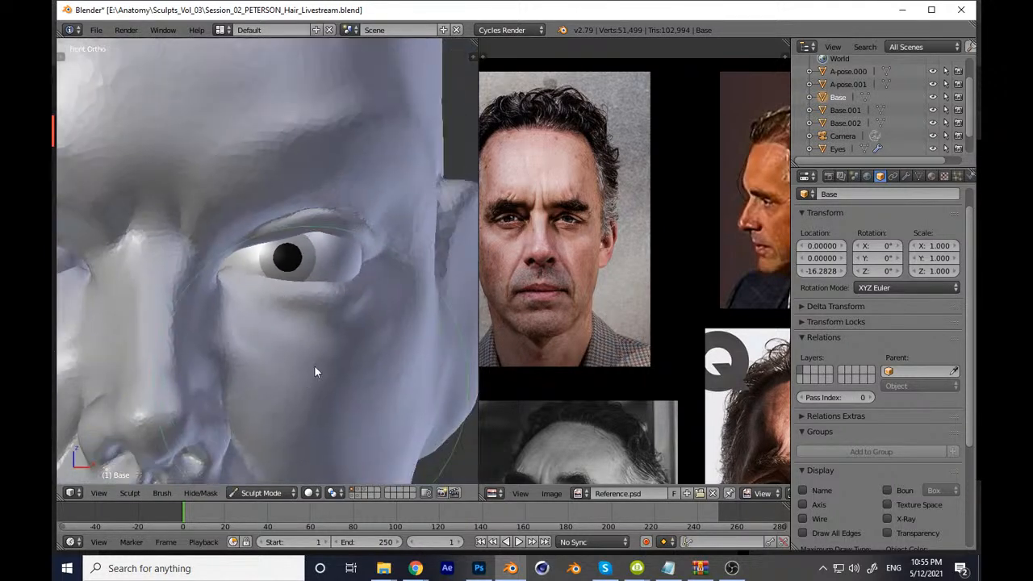
scroll(354, 268, up, 10)
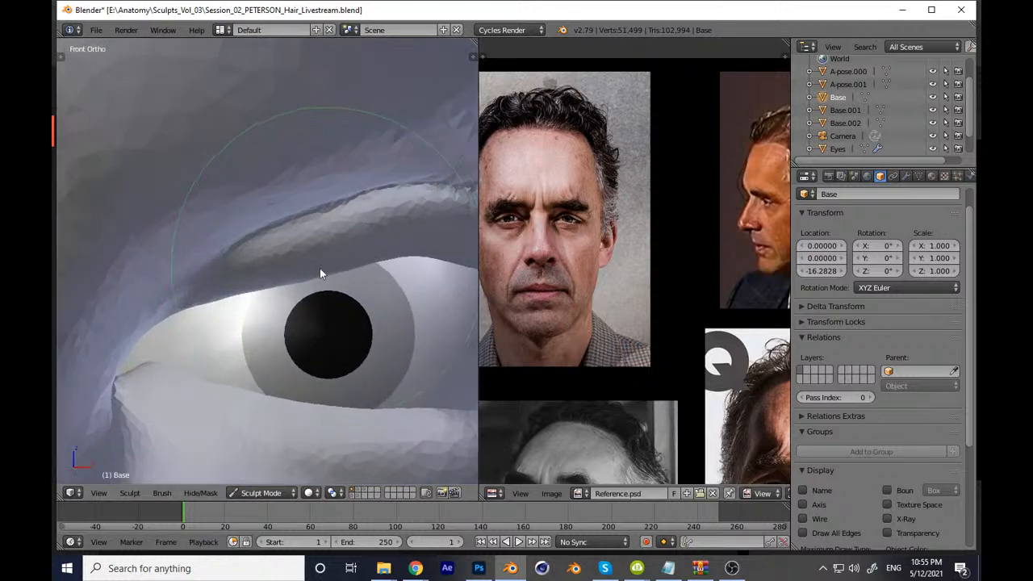
scroll(305, 267, down, 10)
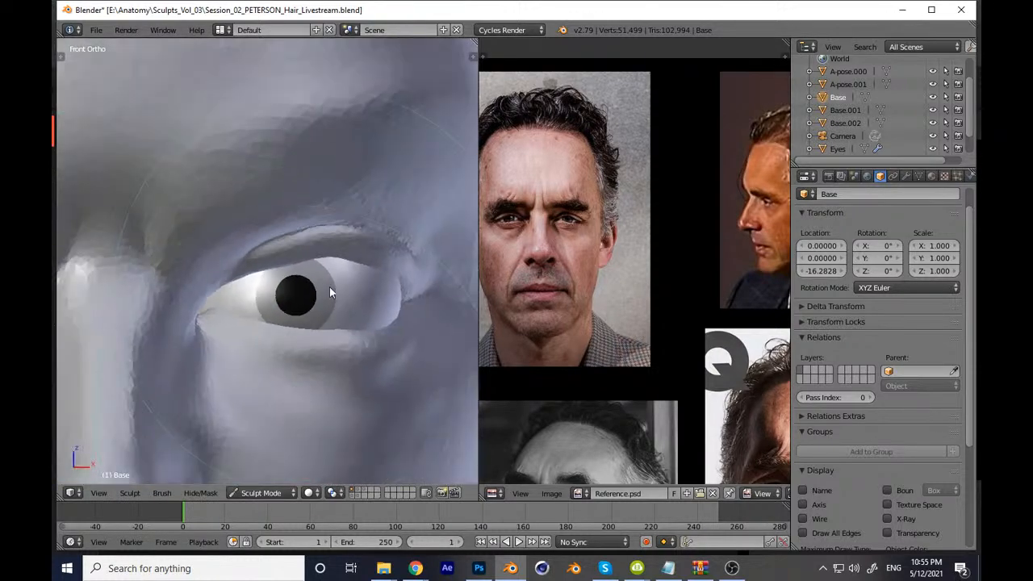
scroll(312, 345, down, 4)
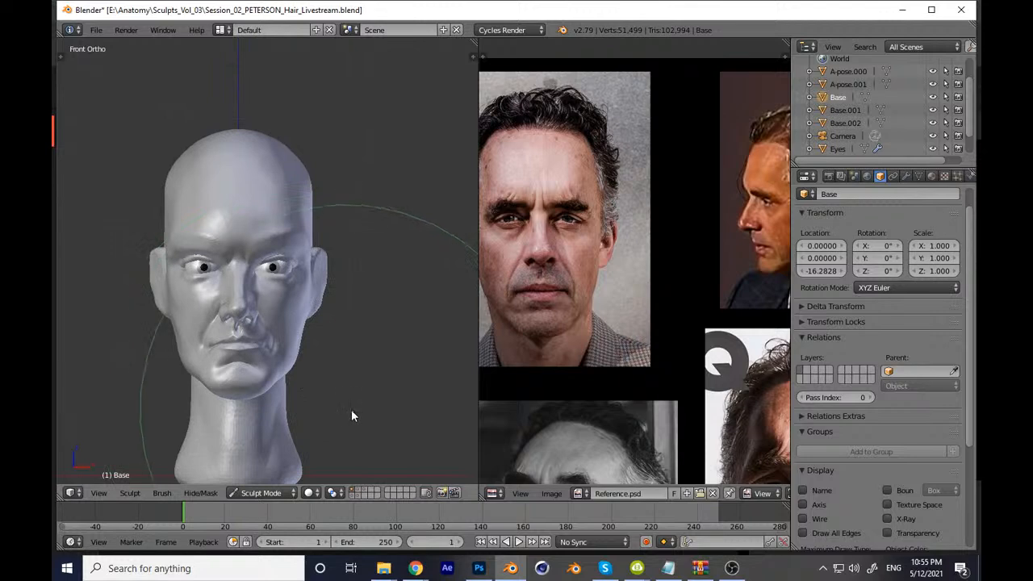
Step: Save over Session_02_PETERSON_Hair_Livestream.blend with the revised eyelids
key(ctrl+s)
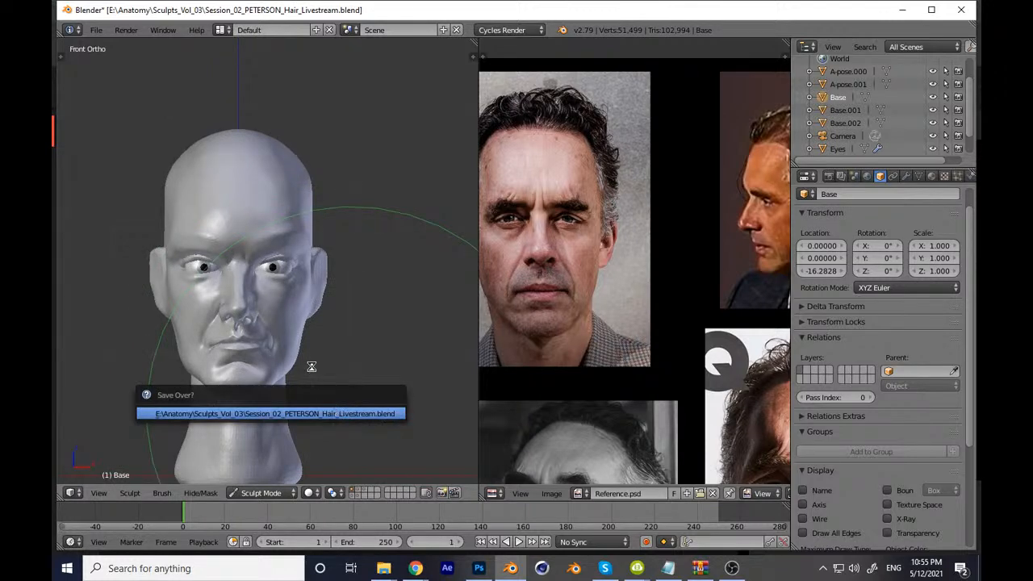
key(Return)
Step: Pull the upper eyelid's edge slightly downward from its middle to the outer corner, resizing the brush between strokes
scroll(378, 300, up, 10)
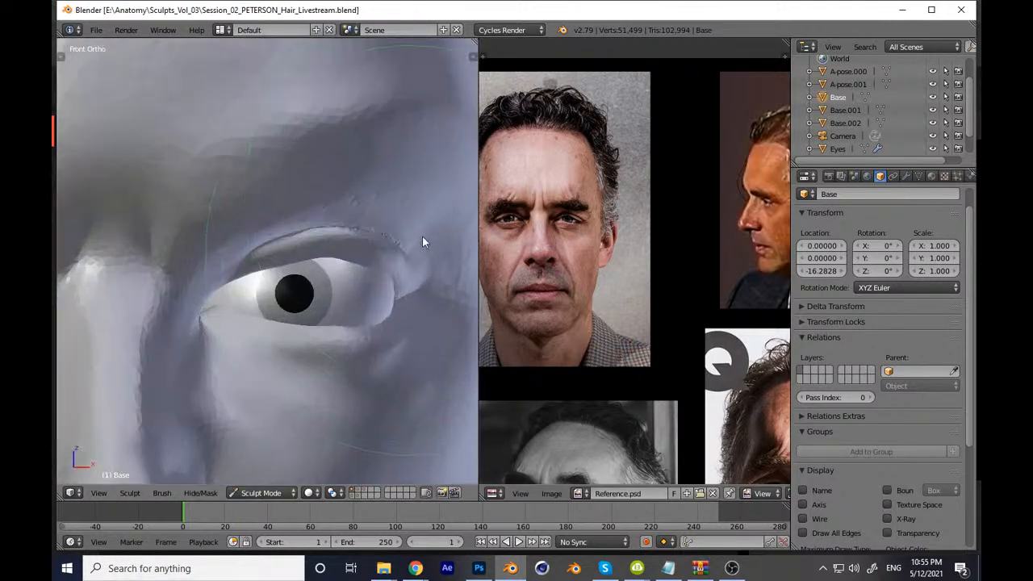
scroll(360, 277, up, 2)
mouse_move(384, 291)
middle_down()
mouse_move(360, 277)
mouse_move(319, 300)
middle_up()
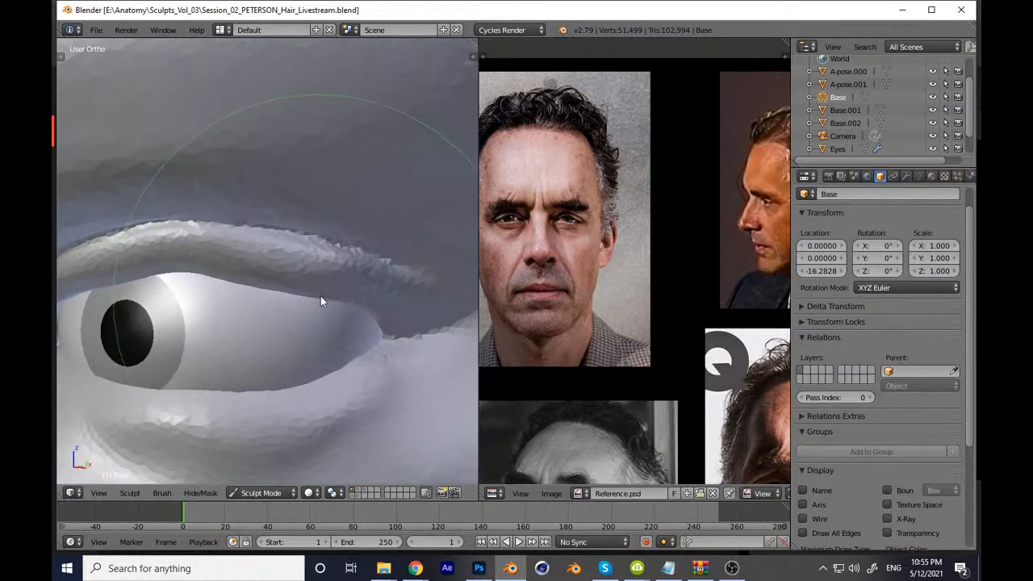
key(f)
click(294, 296)
drag(203, 280, 207, 296)
key(f)
click(296, 296)
key(f)
click(360, 299)
drag(368, 299, 369, 314)
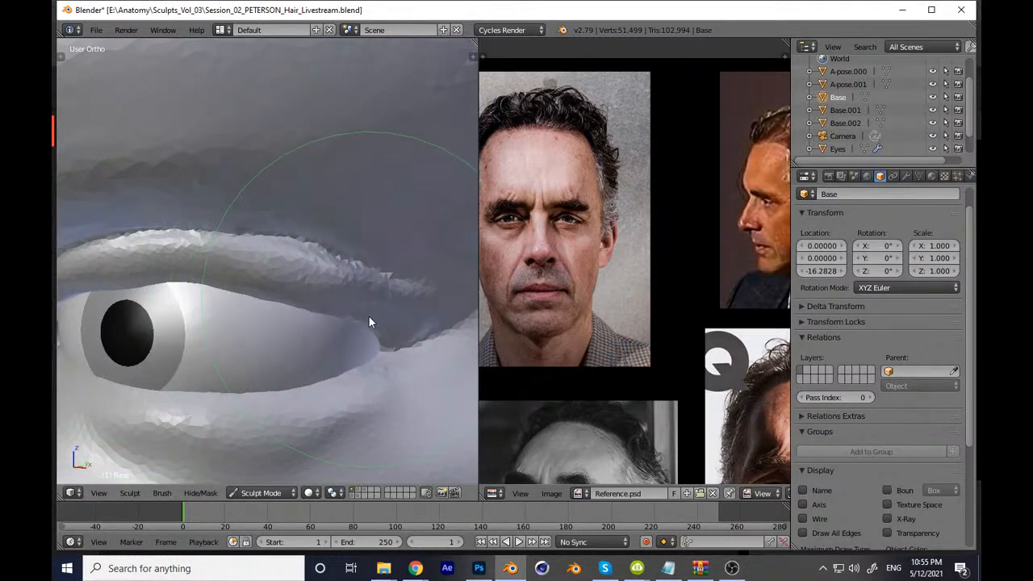
Step: Check the full head from the front and save over the existing blend file
key(KP_1)
scroll(343, 302, down, 5)
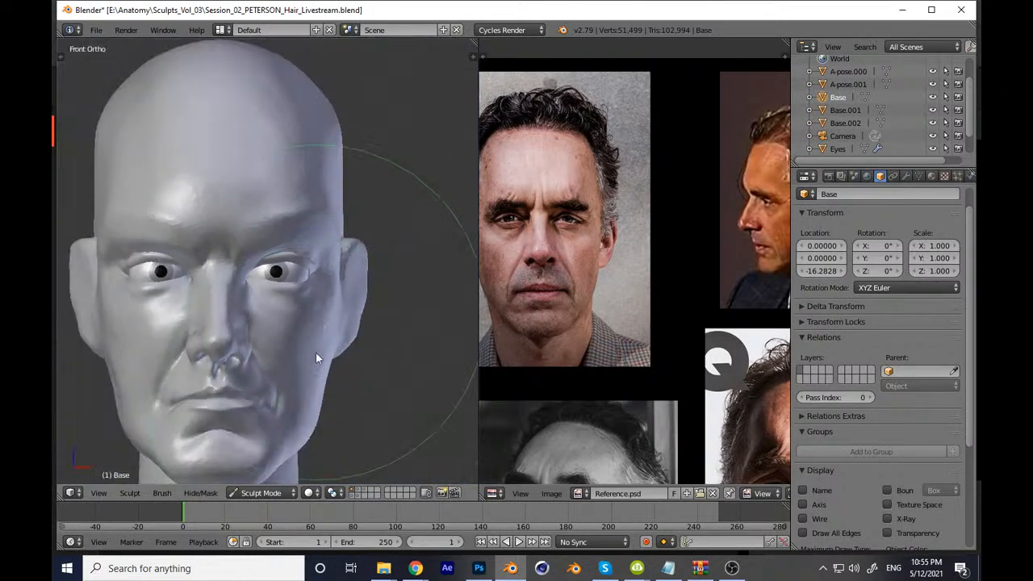
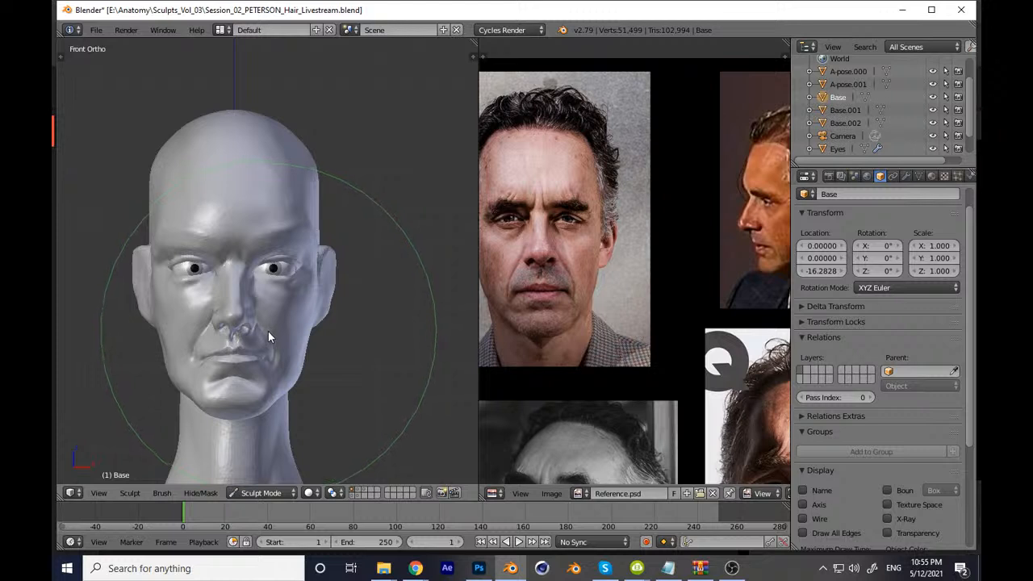
key(ctrl+s)
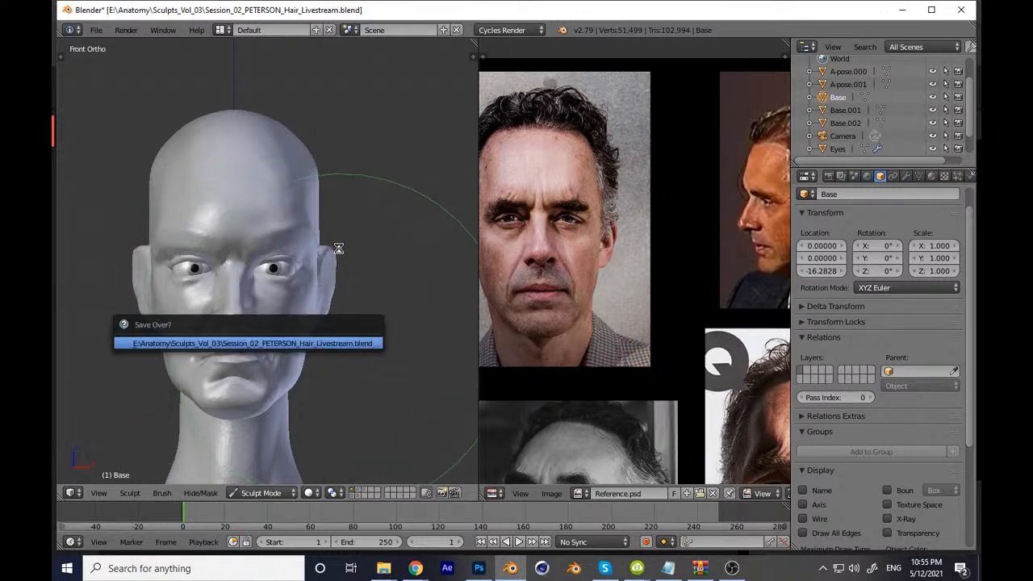
key(Return)
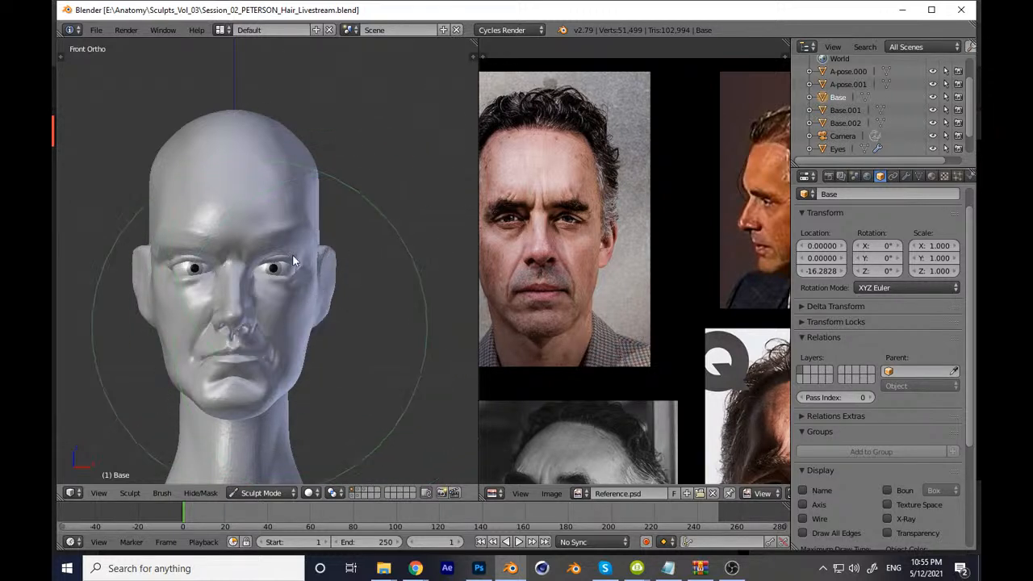
Step: Switch to another sculpt brush, resize it and refine the lower eyelid's edge at the inner corner of the eye
scroll(277, 280, up, 5)
scroll(317, 202, up, 6)
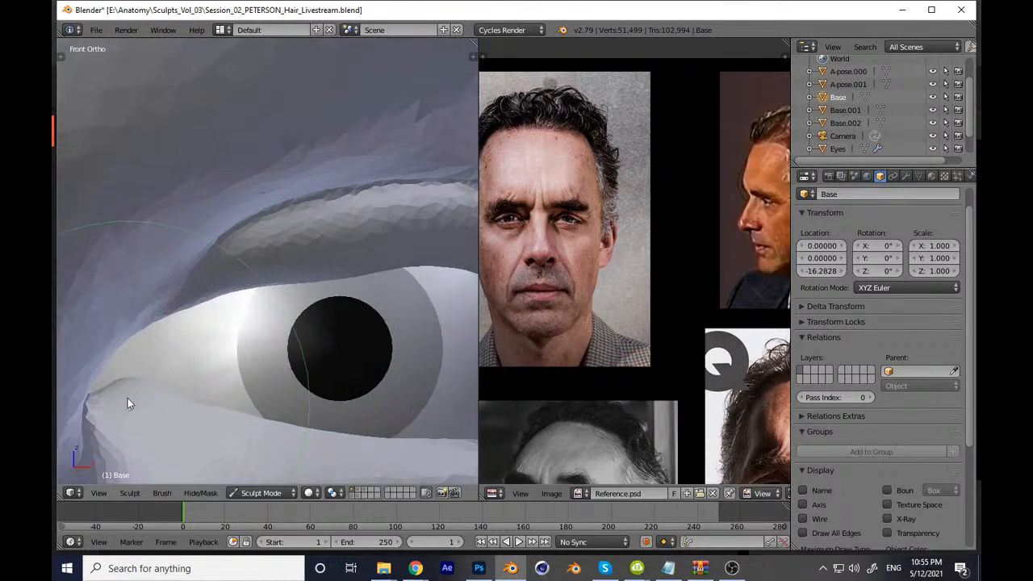
mouse_move(227, 395)
shift+middle_down()
mouse_move(247, 336)
mouse_move(268, 312)
mouse_move(321, 305)
mouse_move(292, 265)
mouse_move(247, 350)
mouse_move(273, 299)
shift+middle_up()
key(t)
click(113, 95)
click(357, 218)
key(t)
scroll(273, 300, up, 2)
key(f)
click(109, 311)
mouse_move(182, 321)
shift+middle_down()
mouse_move(261, 314)
mouse_move(275, 280)
shift+middle_up()
drag(376, 355, 273, 246)
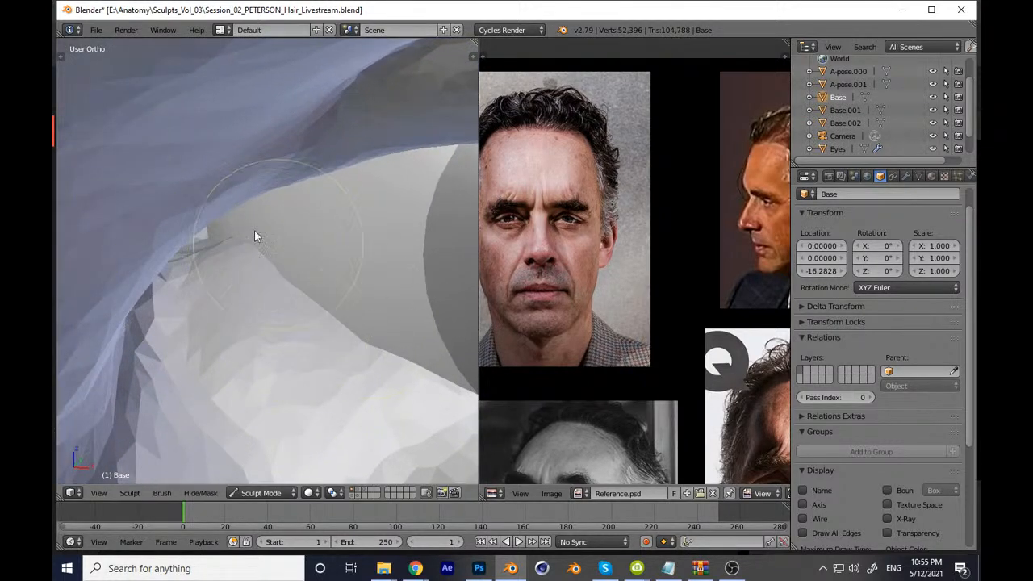
Step: Sculpt along the lower eyelid's rim from the inner corner to beneath the iris
middle_drag(328, 338, 238, 346)
drag(396, 357, 344, 337)
mouse_move(339, 335)
shift+middle_down()
mouse_move(203, 318)
mouse_move(190, 327)
shift+middle_up()
drag(273, 361, 443, 388)
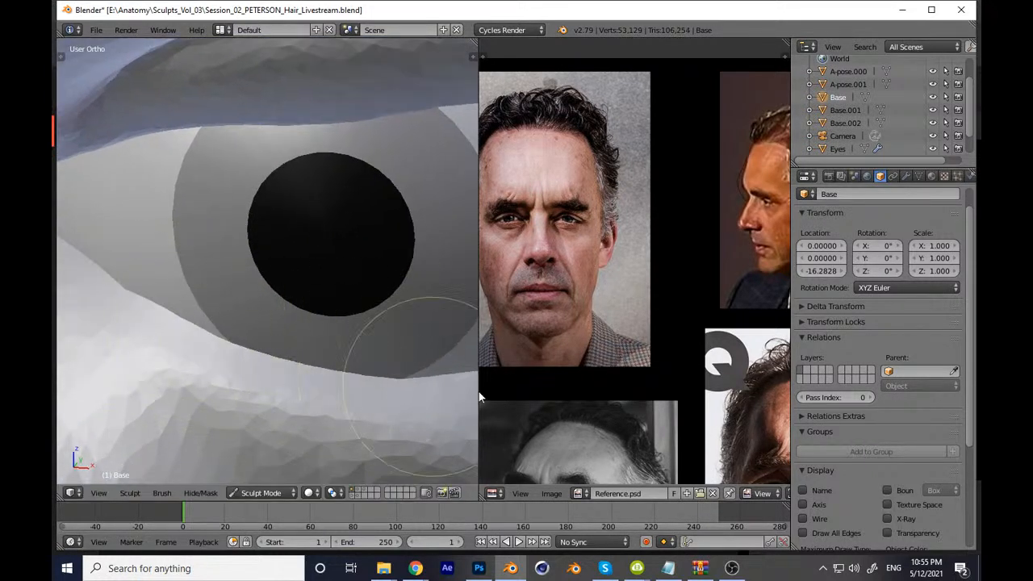
middle_drag(443, 388, 206, 335)
drag(206, 335, 421, 389)
Step: Continue defining the lower eyelid's rim from beneath the iris up to the outer corner
shift+middle_drag(363, 367, 137, 368)
mouse_move(137, 367)
mouse_down()
mouse_move(214, 366)
mouse_move(403, 327)
mouse_up()
middle_drag(395, 335, 240, 368)
mouse_move(239, 367)
mouse_down()
mouse_move(307, 380)
mouse_move(282, 392)
mouse_move(408, 293)
mouse_move(347, 369)
mouse_move(376, 321)
mouse_move(308, 371)
mouse_move(165, 383)
mouse_up()
mouse_move(318, 373)
middle_down()
mouse_move(316, 404)
mouse_move(369, 295)
mouse_move(365, 218)
middle_up()
Step: Save over the blend file from the front view and enlarge the frontal reference portrait around the eyes
key(KP_1)
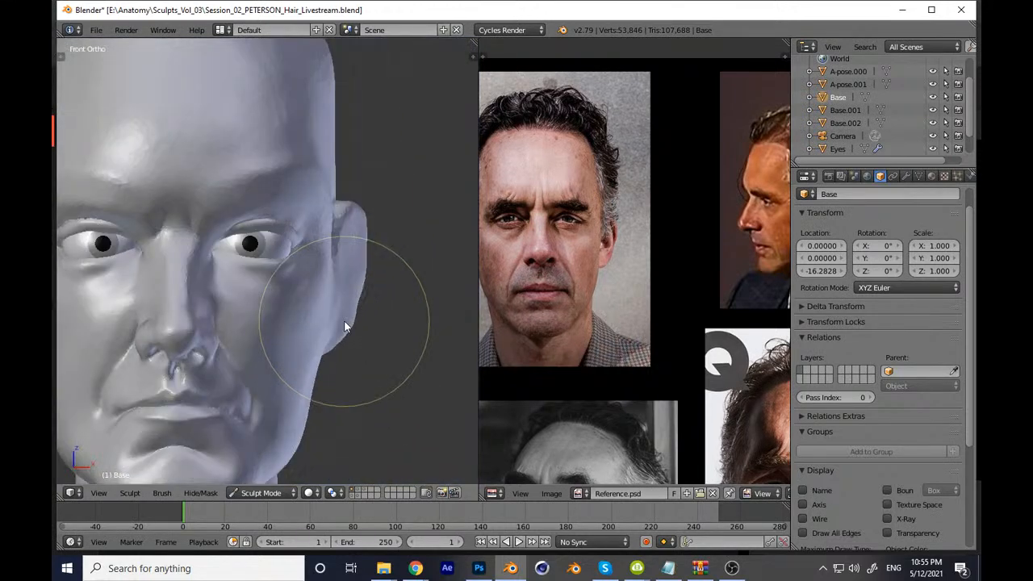
scroll(344, 319, down, 5)
key(ctrl+s)
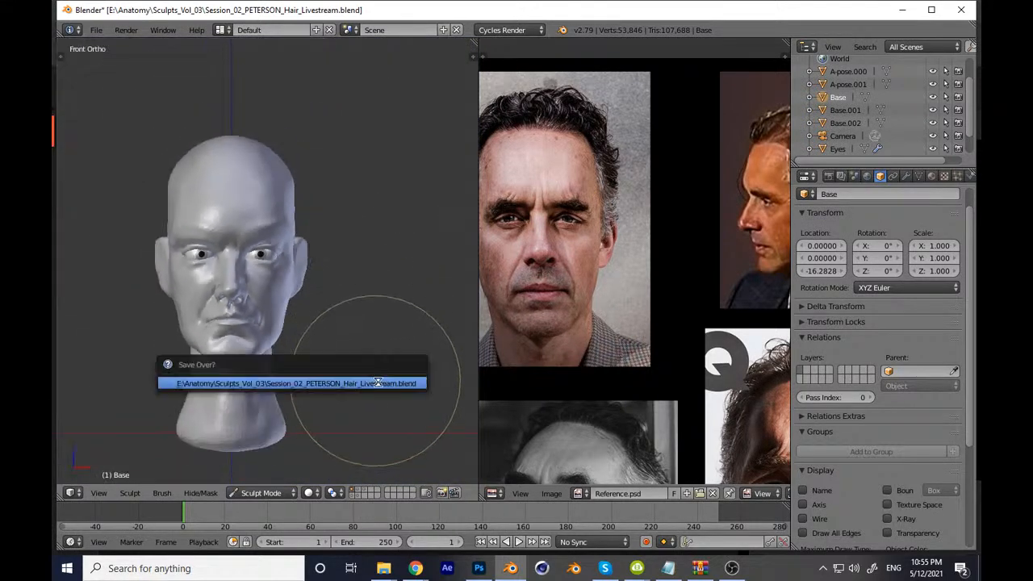
scroll(566, 242, up, 6)
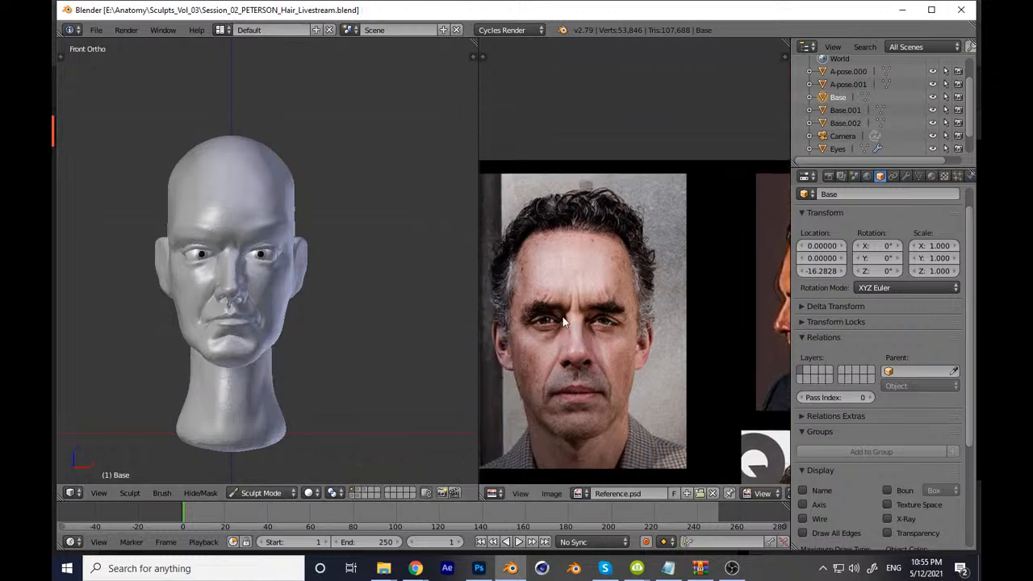
scroll(495, 325, down, 2)
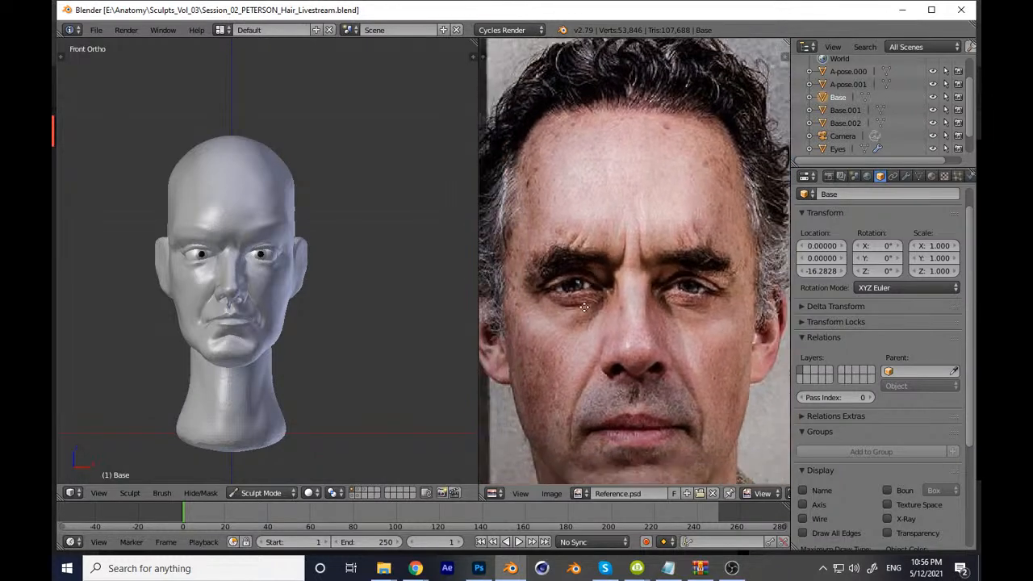
key(ctrl+s)
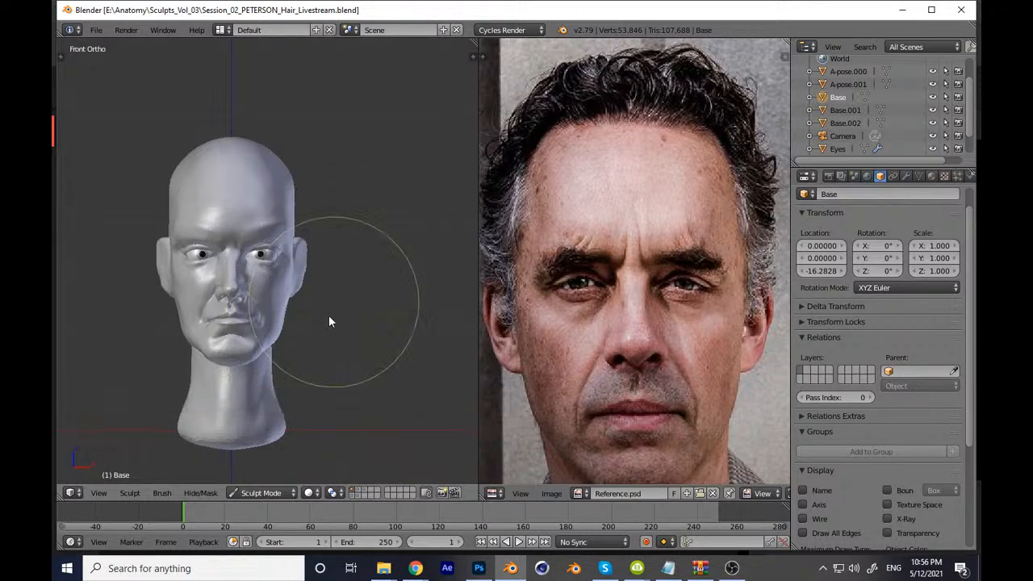
Step: Resize the brush and sculpt along the inner part of the lower eyelid just below its rim
scroll(342, 279, up, 8)
mouse_move(192, 261)
shift+middle_down()
mouse_move(325, 321)
mouse_move(373, 296)
mouse_move(232, 260)
mouse_move(245, 298)
mouse_move(226, 307)
mouse_move(221, 339)
mouse_move(246, 322)
mouse_move(237, 268)
shift+middle_up()
shift+middle_drag(194, 318, 276, 307)
key(f)
click(171, 310)
drag(142, 349, 302, 392)
Step: Adjust the brush size and refine the lower eyelid beneath the iris and toward the outer side
shift+middle_drag(297, 347, 173, 321)
key(f)
click(182, 365)
drag(194, 374, 343, 365)
shift+middle_drag(316, 333, 153, 337)
drag(171, 374, 378, 360)
Step: Blend the outer end of the lower eyelid up into the outer eye corner
middle_drag(378, 360, 288, 327)
drag(178, 323, 347, 260)
middle_drag(310, 323, 297, 363)
mouse_move(298, 178)
ctrl+middle_down()
mouse_move(292, 286)
mouse_move(243, 395)
ctrl+middle_up()
Step: Return to the front view of the whole head and save over the blend file
key(KP_1)
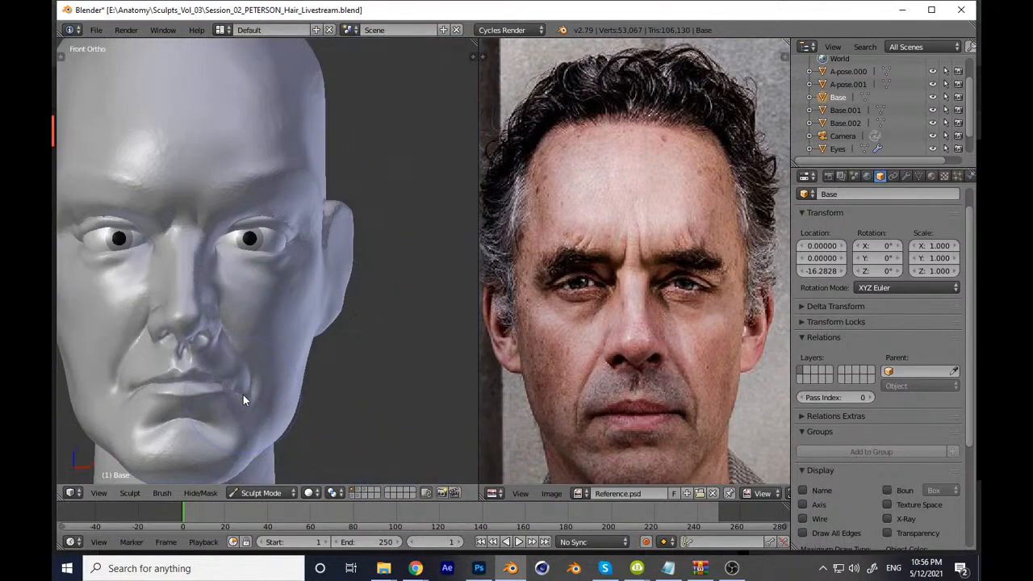
ctrl+middle_drag(344, 303, 365, 387)
key(ctrl+s)
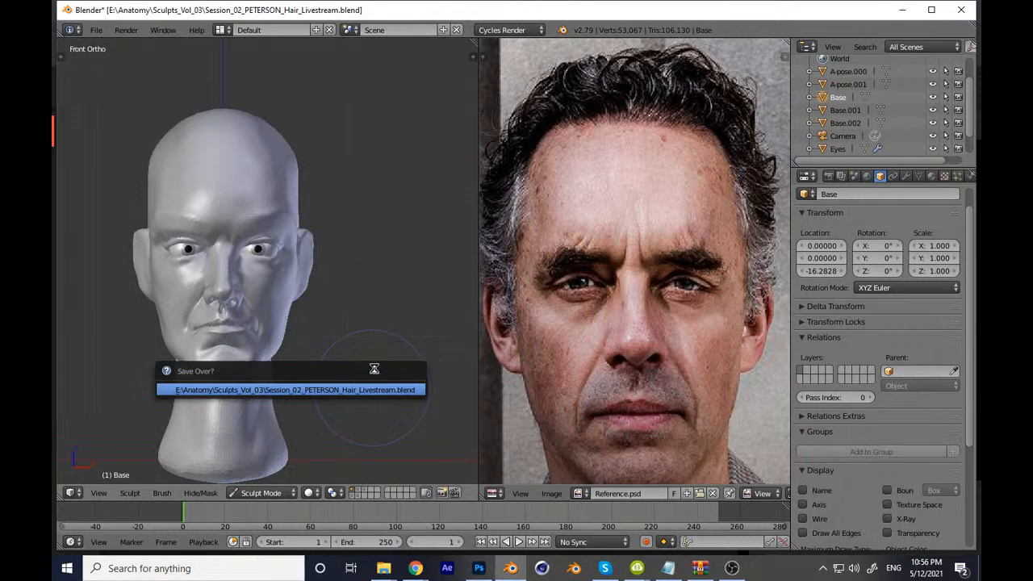
Step: Choose a different sculpt brush, resize it near the outer eye corner and compare the eye area with the reference portraits
mouse_move(351, 318)
ctrl+middle_down()
mouse_move(275, 298)
mouse_move(320, 200)
ctrl+middle_up()
key(t)
click(108, 75)
click(251, 153)
key(t)
ctrl+middle_drag(297, 312, 299, 267)
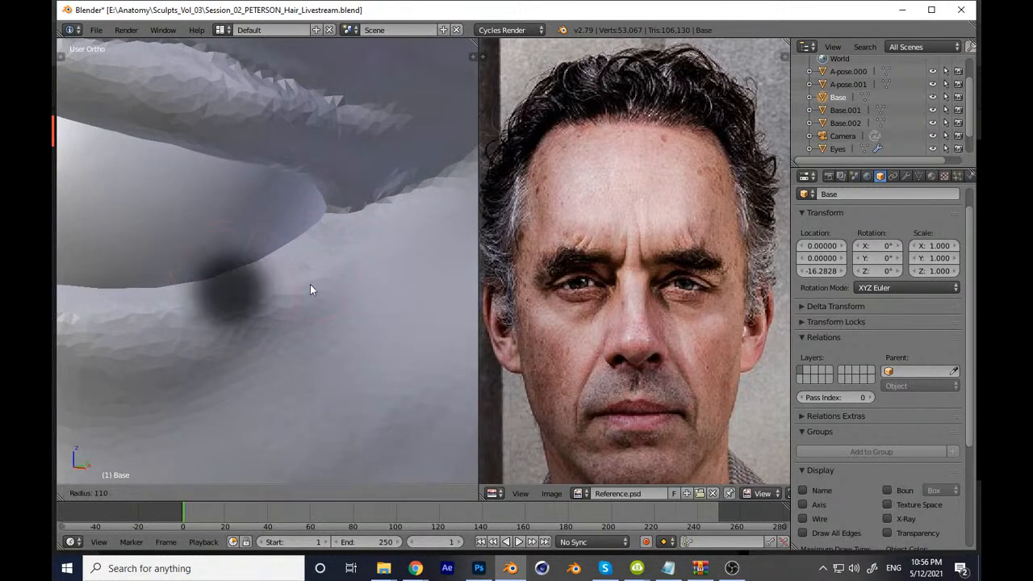
scroll(611, 254, down, 6)
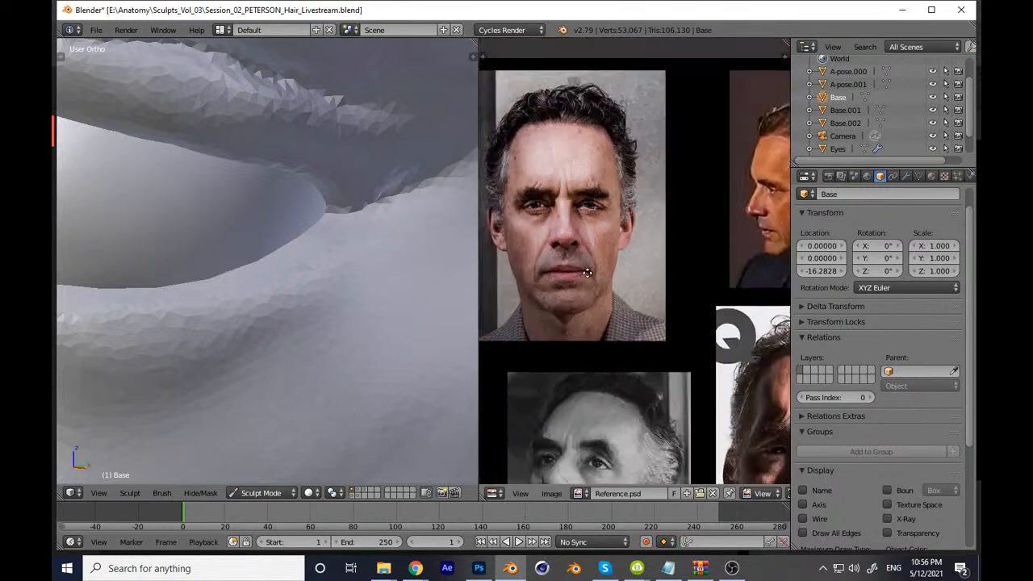
scroll(582, 229, up, 3)
Step: Sculpt the bag beneath the eye, from the outer corner across to the side of the nose
mouse_move(291, 275)
middle_down()
mouse_move(305, 307)
mouse_move(346, 335)
mouse_move(309, 362)
mouse_move(395, 328)
mouse_move(383, 291)
middle_up()
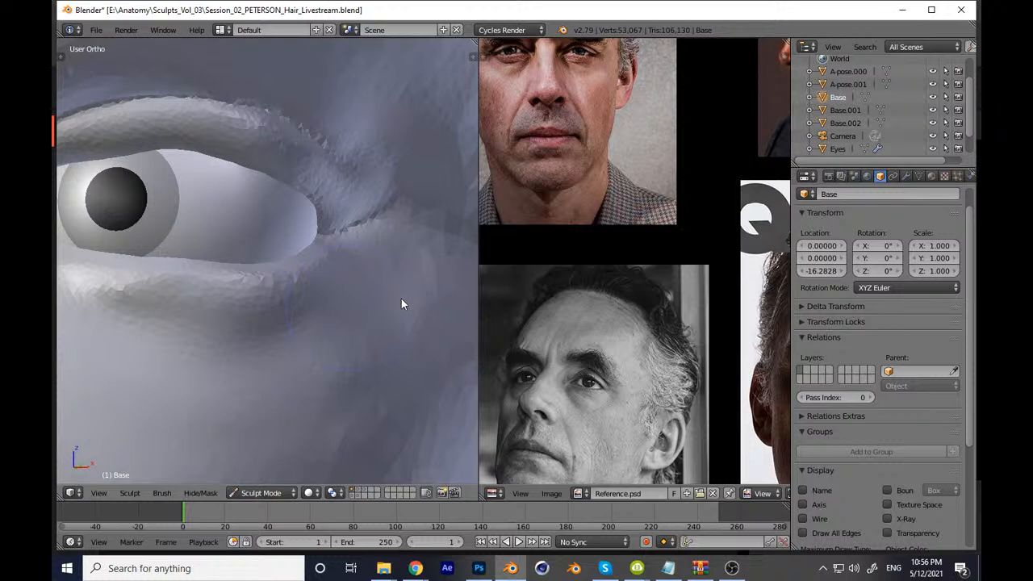
middle_drag(331, 323, 378, 311)
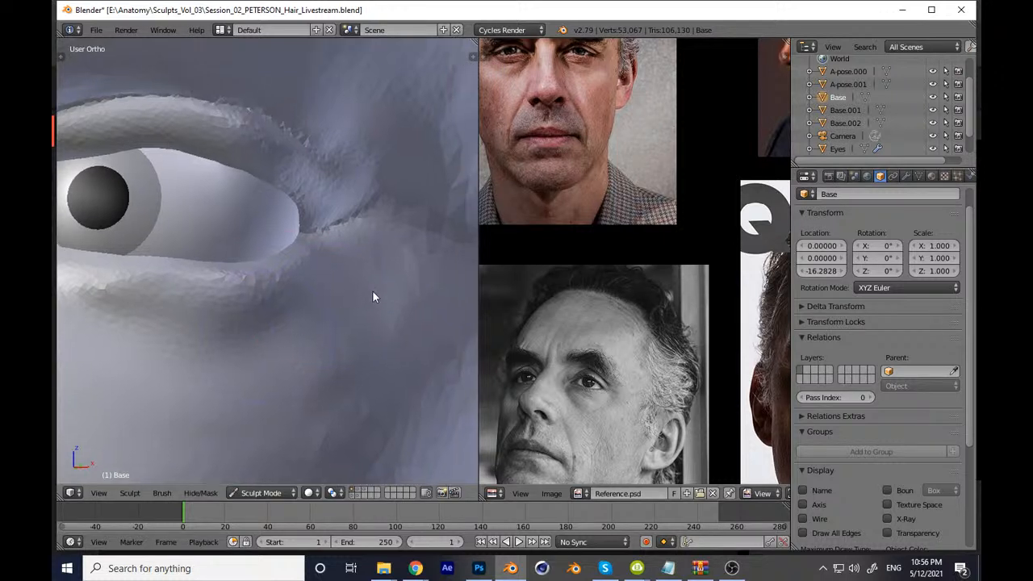
mouse_move(269, 396)
middle_down()
mouse_move(325, 378)
mouse_move(300, 373)
mouse_move(187, 282)
middle_up()
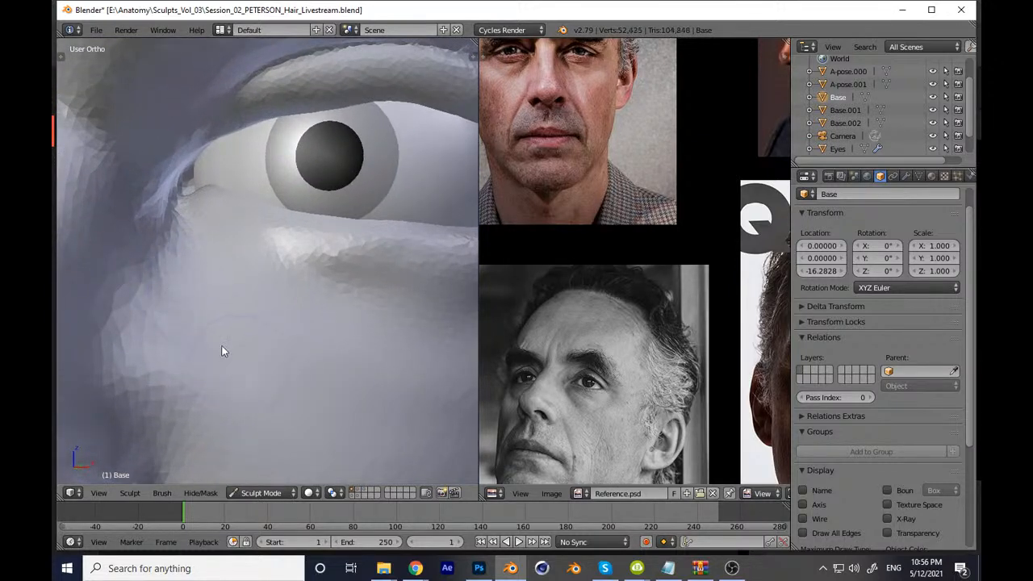
middle_drag(315, 413, 191, 389)
scroll(241, 312, down, 11)
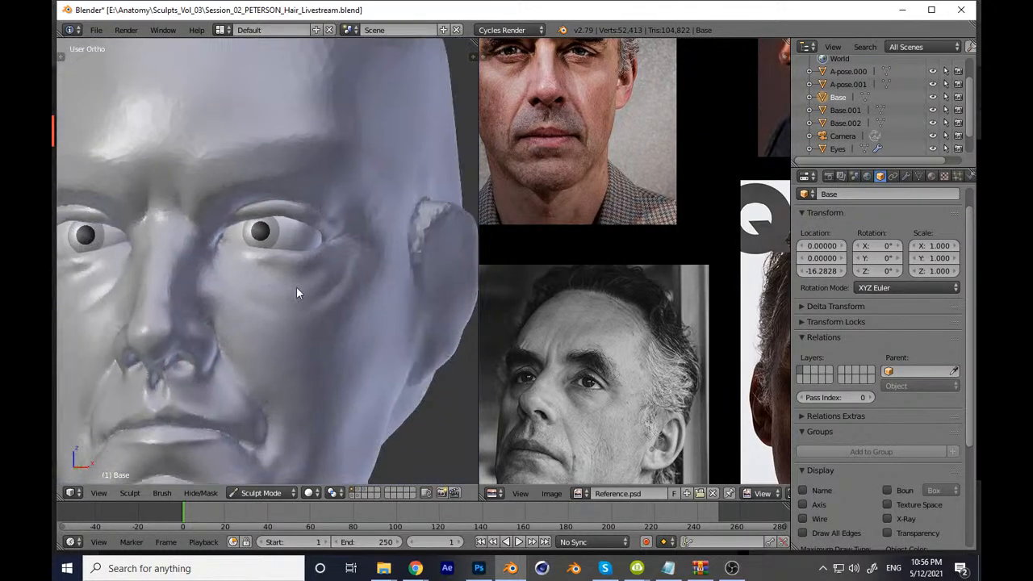
Step: Review the under-eye shapes from the front and save over the blend file
key(KP_1)
scroll(498, 291, up, 1)
scroll(361, 389, down, 4)
key(ctrl+s)
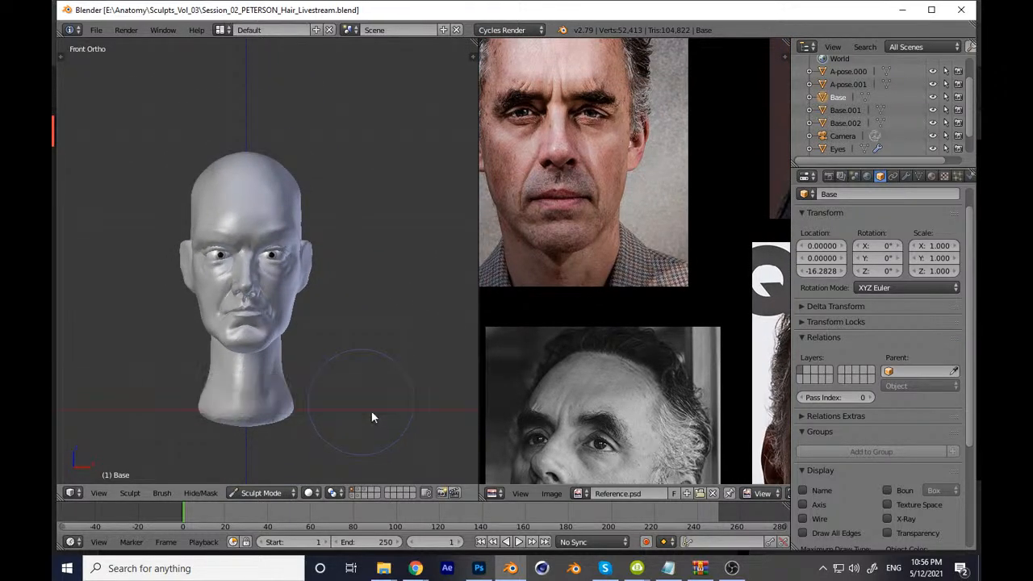
Step: Choose a sculpt brush, resize it and sculpt along the upper eyelid from above the iris towards its outer end
scroll(339, 290, up, 10)
scroll(293, 326, up, 8)
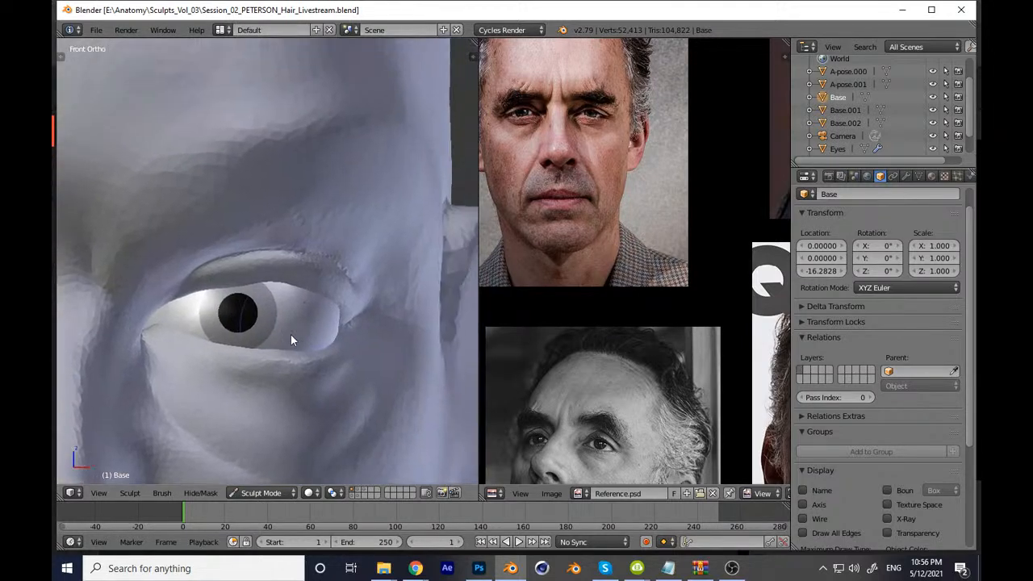
key(t)
key(r)
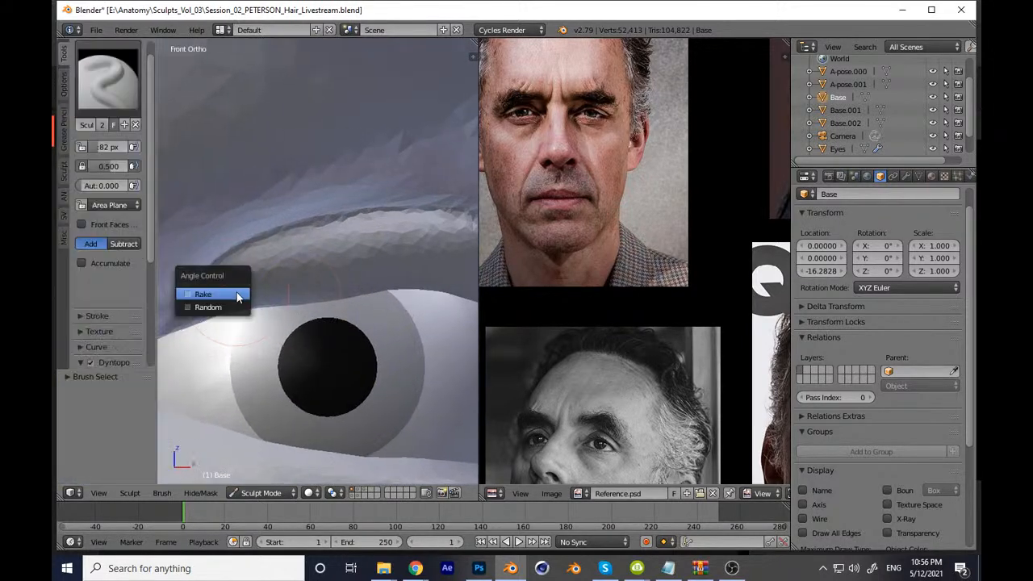
key(Escape)
key(t)
key(f)
click(287, 300)
mouse_move(287, 301)
mouse_down()
mouse_move(471, 257)
mouse_move(480, 307)
mouse_up()
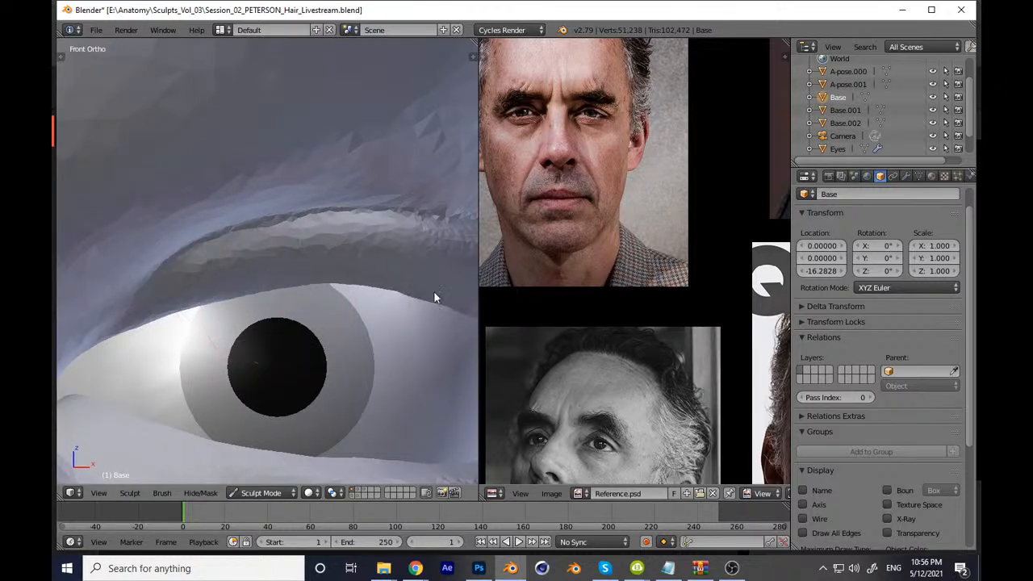
Step: Return to the front view of the whole head and save over the blend file
shift+middle_drag(479, 307, 289, 280)
scroll(361, 391, down, 10)
key(ctrl+s)
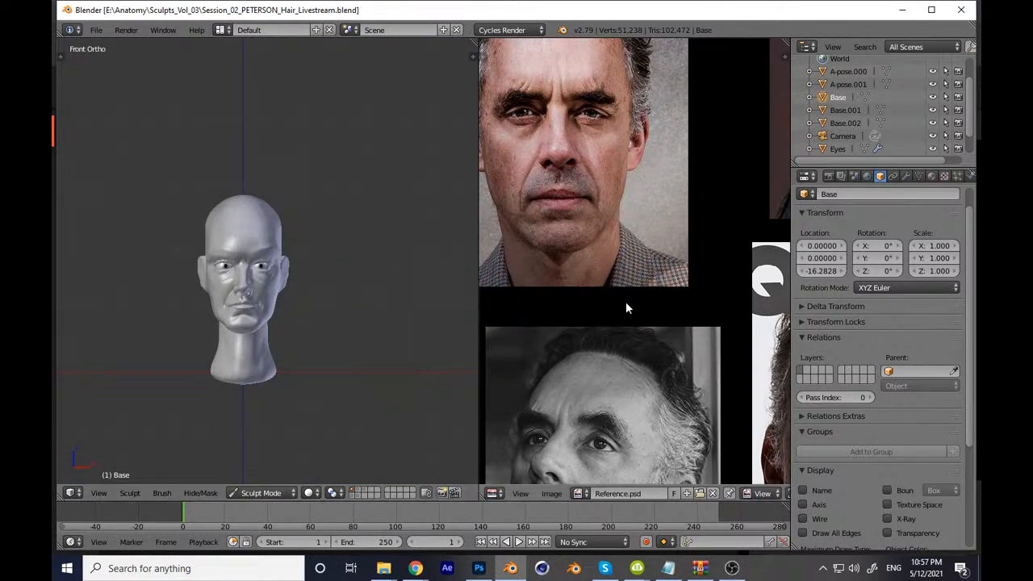
Step: Compare the eye with the front reference portrait and sculpt the upper eyelid towards the outer corner
scroll(630, 258, up, 4)
scroll(362, 289, up, 7)
middle_drag(589, 244, 746, 299)
scroll(336, 280, up, 4)
scroll(337, 280, up, 6)
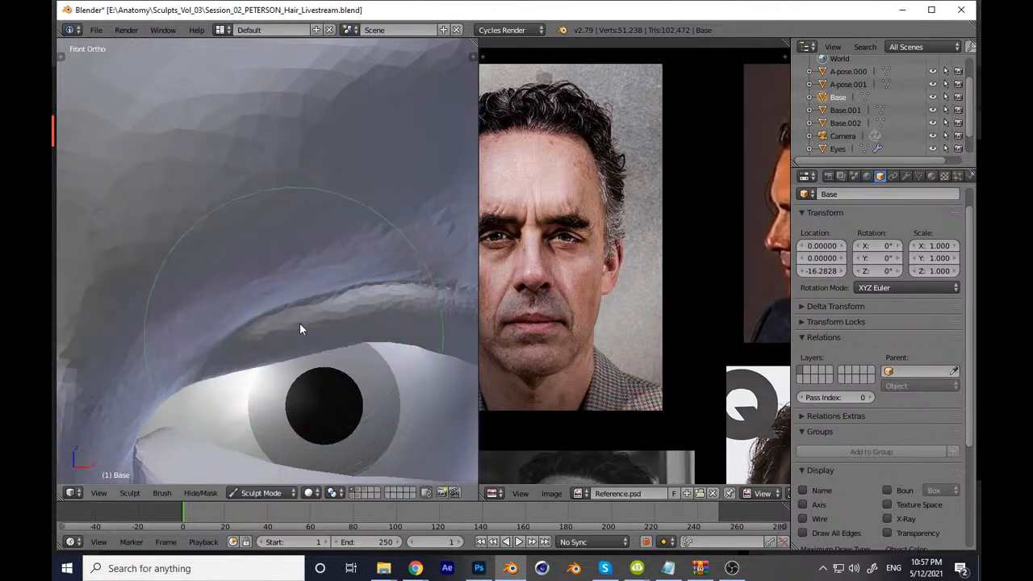
scroll(295, 339, down, 8)
middle_drag(527, 285, 568, 289)
scroll(352, 343, up, 9)
middle_drag(389, 263, 308, 308)
shift+middle_drag(298, 348, 318, 318)
scroll(304, 318, up, 2)
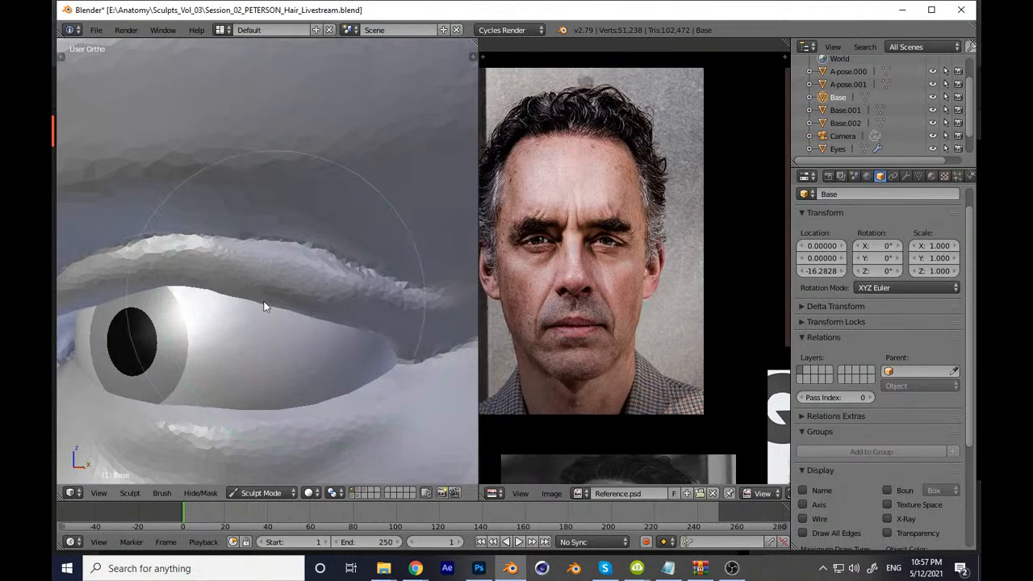
scroll(243, 289, up, 2)
drag(329, 323, 436, 348)
scroll(356, 273, down, 7)
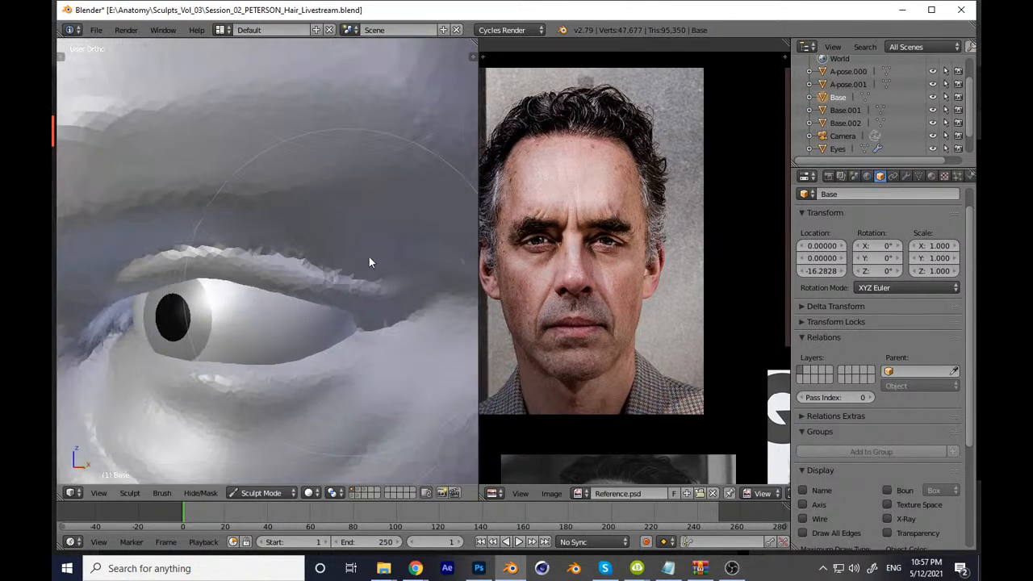
Step: Review the head from the front and at a three-quarter angle, and save over the blend file
key(KP_1)
scroll(378, 307, down, 6)
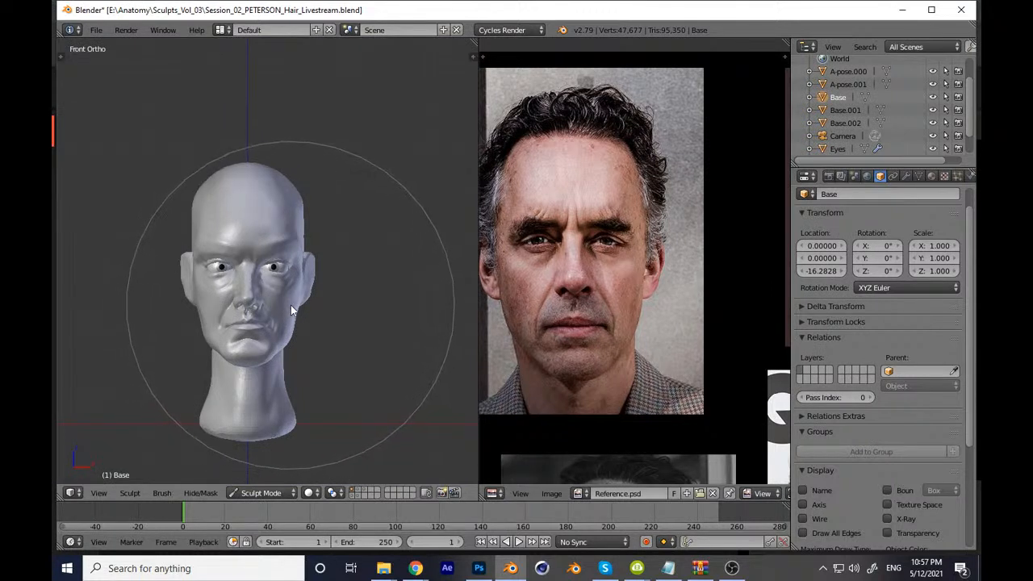
middle_drag(331, 349, 230, 417)
key(ctrl+s)
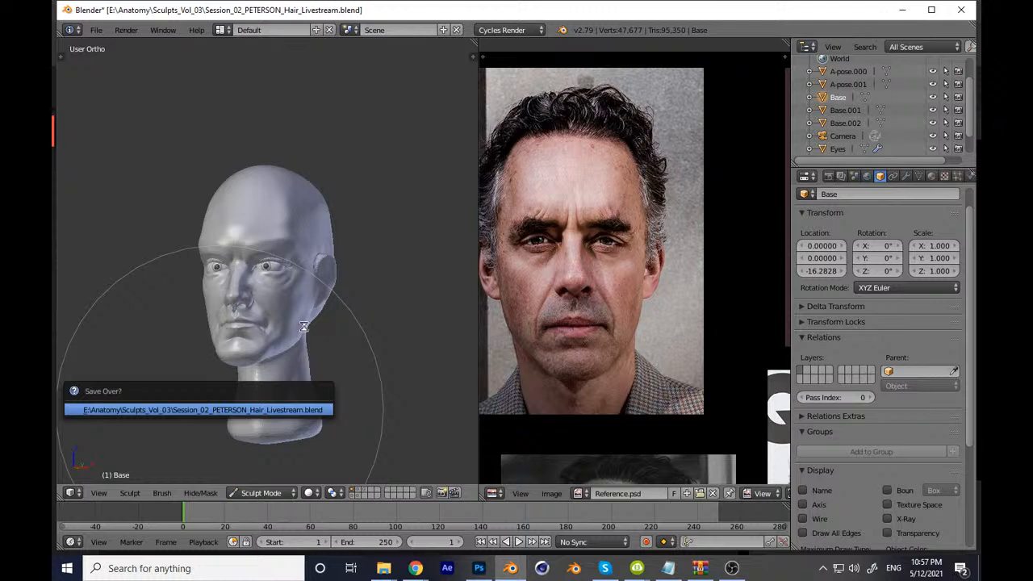
key(KP_1)
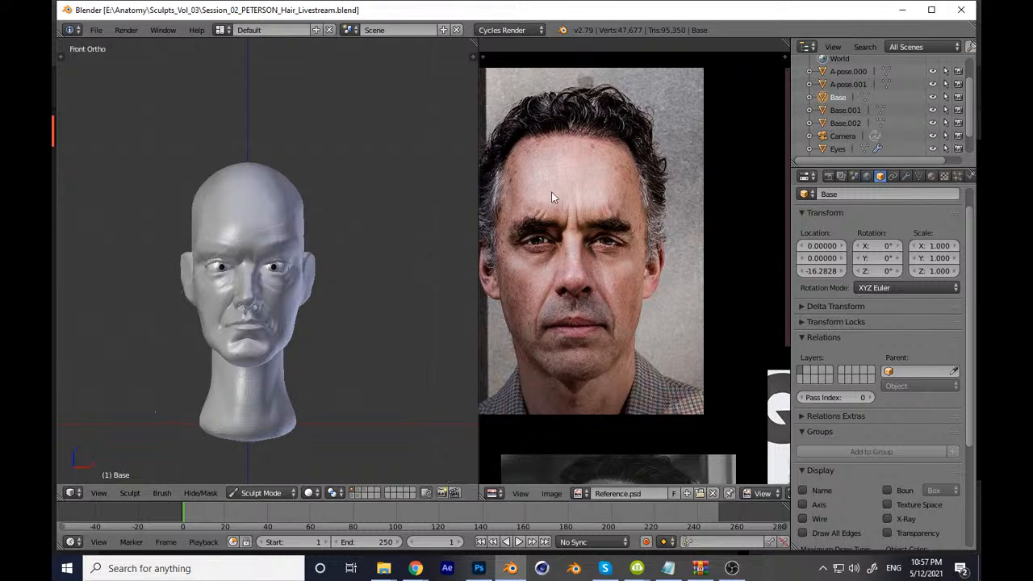
Step: Sculpt the neck below the jaw and save over the blend file
shift+middle_drag(304, 362, 366, 210)
mouse_move(342, 296)
ctrl+middle_down()
mouse_move(356, 306)
mouse_move(302, 346)
mouse_move(226, 365)
mouse_move(258, 393)
mouse_move(267, 357)
mouse_move(198, 334)
mouse_move(235, 330)
mouse_move(282, 277)
mouse_move(307, 302)
mouse_move(317, 299)
ctrl+middle_up()
mouse_move(361, 234)
mouse_down()
mouse_move(336, 414)
mouse_move(362, 222)
mouse_move(347, 371)
mouse_up()
mouse_move(404, 395)
middle_down()
mouse_move(326, 398)
mouse_move(335, 435)
mouse_move(338, 398)
middle_up()
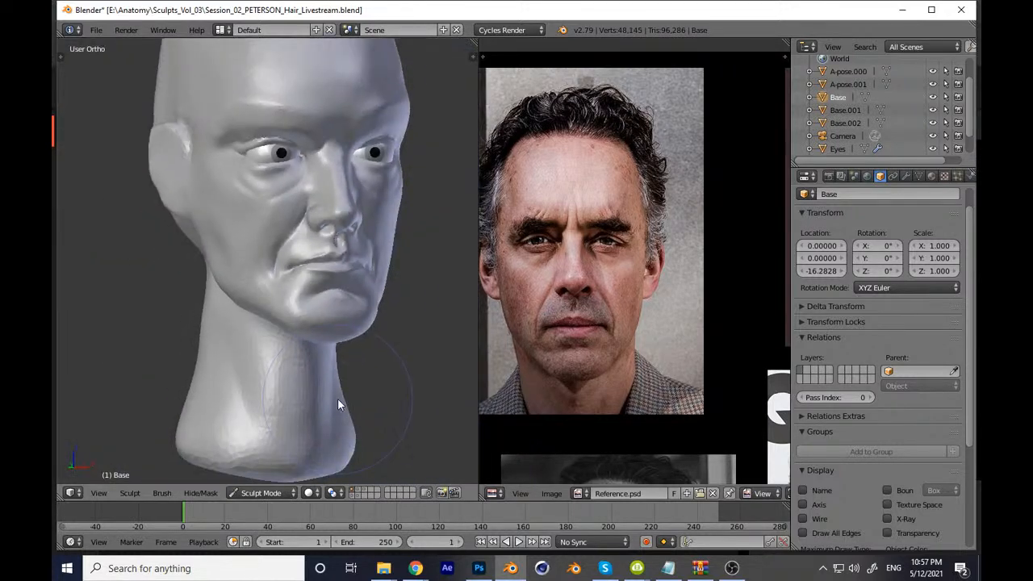
key(KP_1)
key(ctrl+s)
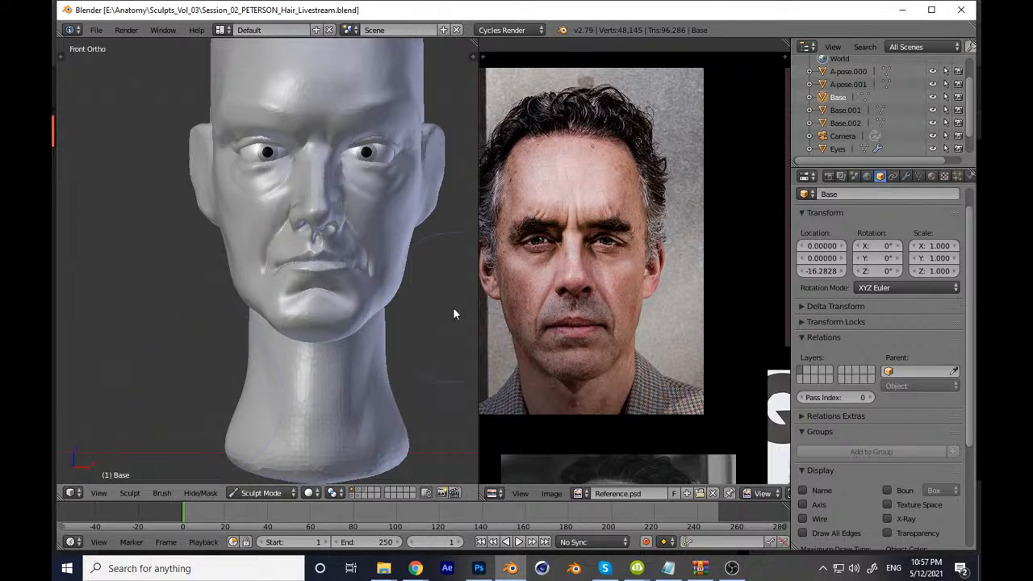
Step: Make a small adjustment to the eye area with a resized brush and save over the blend file
shift+middle_drag(377, 300, 405, 374)
mouse_move(405, 375)
ctrl+middle_down()
mouse_move(347, 264)
mouse_move(350, 205)
mouse_move(361, 384)
ctrl+middle_up()
key(f)
click(335, 210)
key(f)
click(322, 223)
drag(321, 223, 327, 237)
mouse_move(310, 261)
ctrl+middle_down()
mouse_move(292, 365)
mouse_move(270, 399)
ctrl+middle_up()
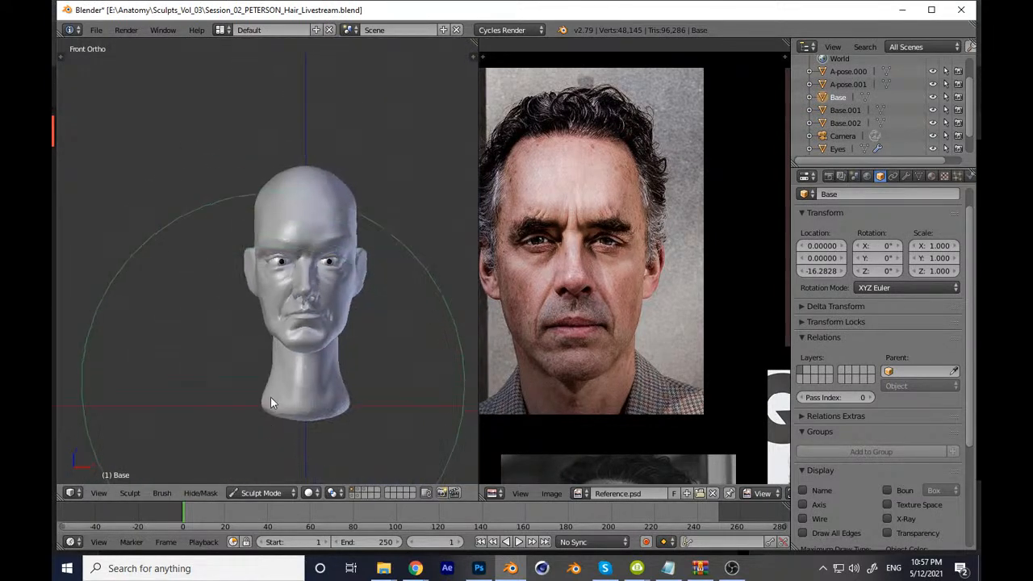
key(ctrl+s)
click(197, 379)
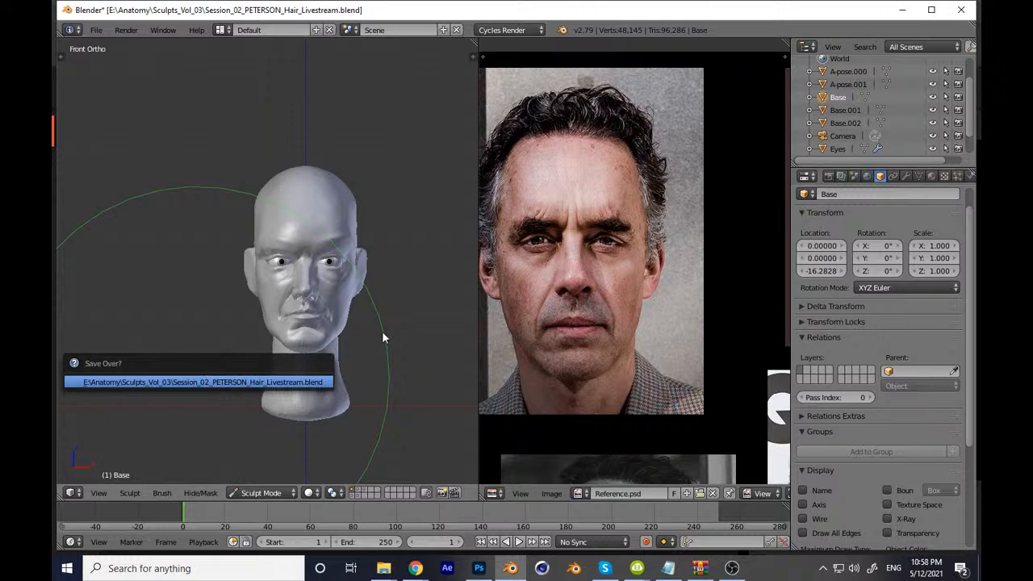
Step: Resize the brush and sculpt strokes along the upper eyelid fold from an angled view
middle_drag(389, 341, 297, 333)
shift+middle_drag(297, 333, 356, 242)
ctrl+middle_drag(356, 242, 339, 174)
click(228, 264)
mouse_move(151, 259)
shift+middle_down()
mouse_move(318, 322)
mouse_move(278, 324)
shift+middle_up()
key(f)
click(192, 309)
mouse_move(243, 289)
mouse_down()
mouse_move(394, 233)
mouse_move(347, 246)
mouse_up()
shift+middle_drag(347, 244, 169, 296)
mouse_move(233, 292)
mouse_down()
mouse_move(318, 247)
mouse_move(436, 255)
mouse_up()
Step: Extend the upper eyelid fold with further strokes towards the outer corner and refine it with a resized brush
shift+middle_drag(339, 266, 168, 306)
drag(168, 306, 410, 348)
drag(331, 313, 420, 346)
shift+middle_drag(419, 345, 259, 324)
drag(259, 325, 417, 363)
scroll(334, 301, down, 3)
shift+middle_drag(327, 325, 301, 319)
scroll(299, 311, up, 3)
key(f)
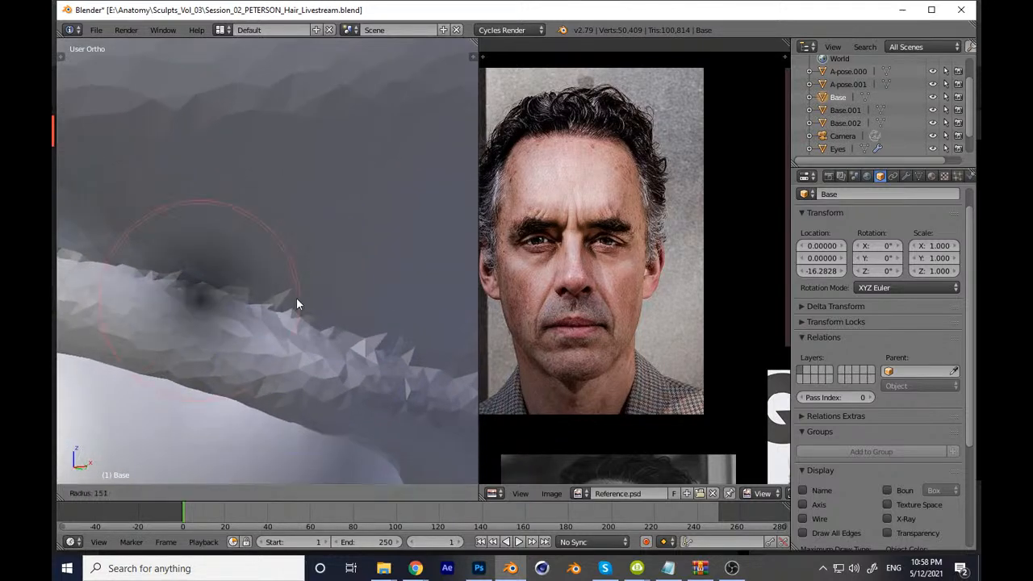
click(297, 298)
scroll(355, 379, down, 6)
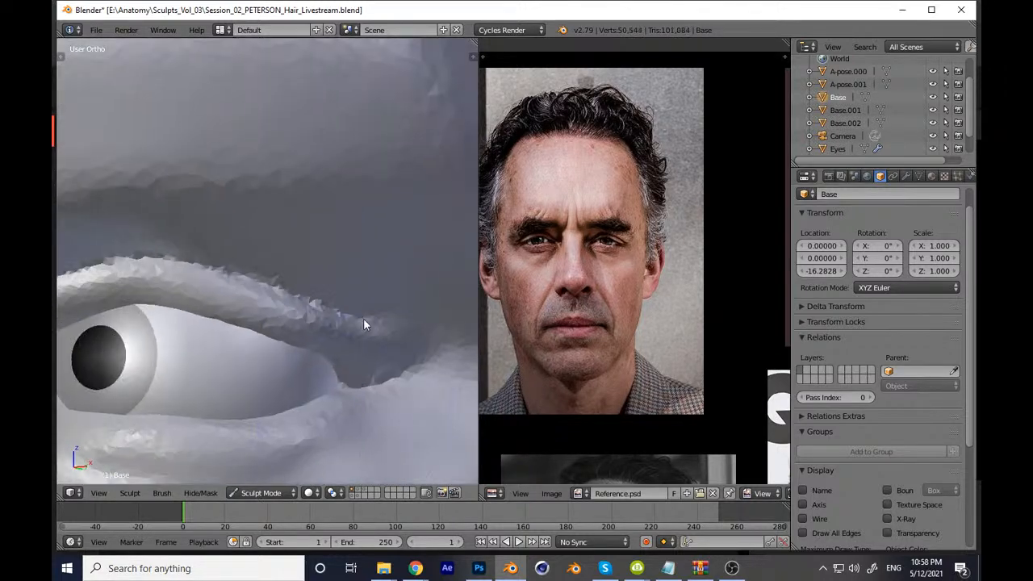
Step: Review the whole head from several angles, save over the blend file and return to the front view
middle_drag(336, 381, 376, 289)
scroll(371, 323, down, 5)
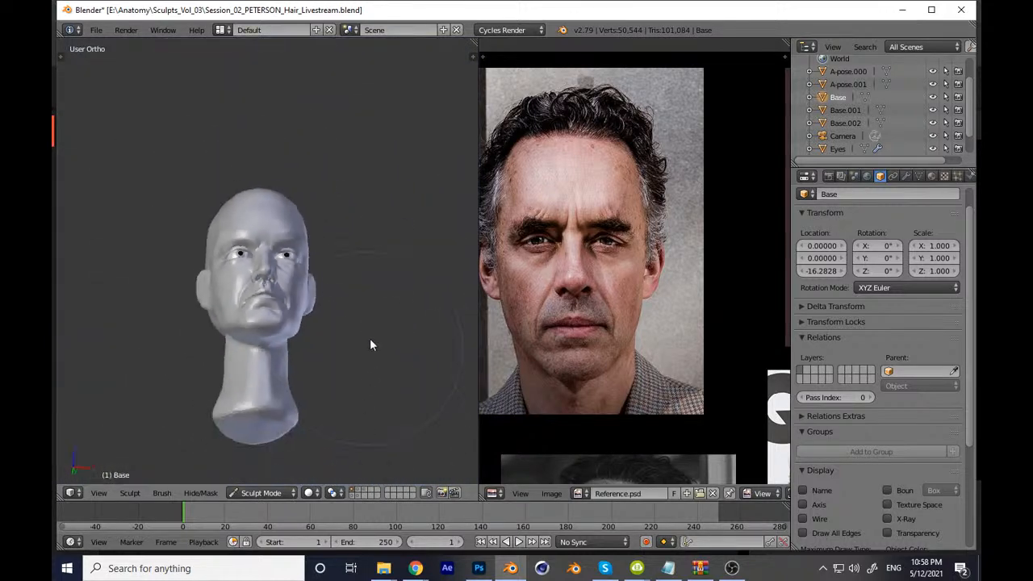
key(ctrl+s)
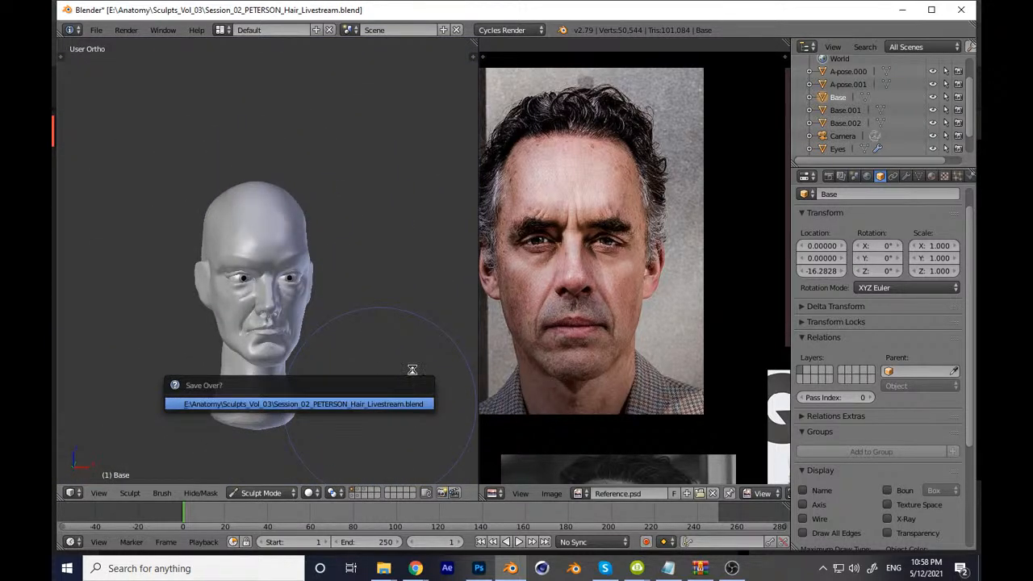
key(KP_1)
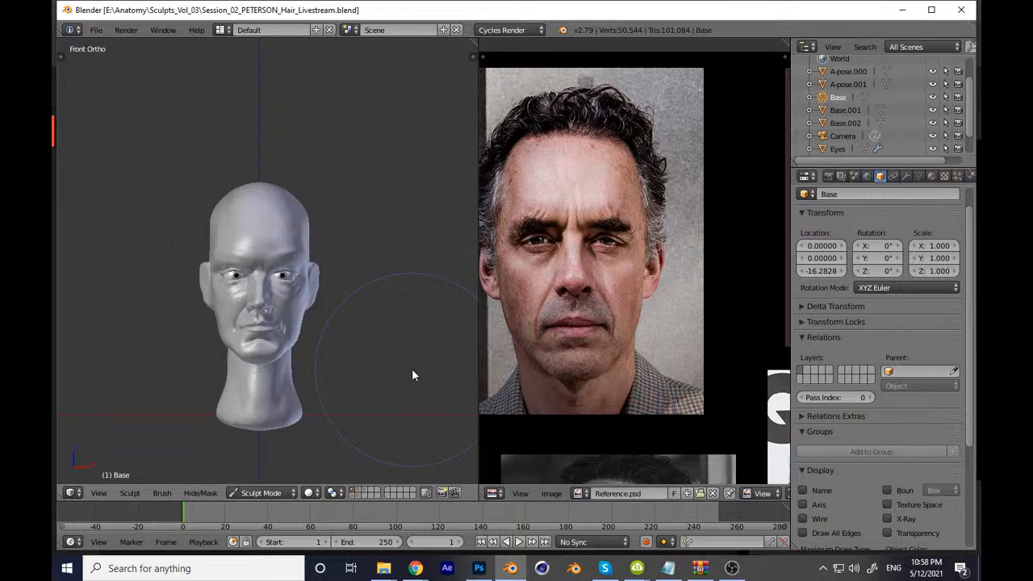
Step: Resize the brush and smooth the skin below the outer corner of the eye
scroll(369, 295, up, 10)
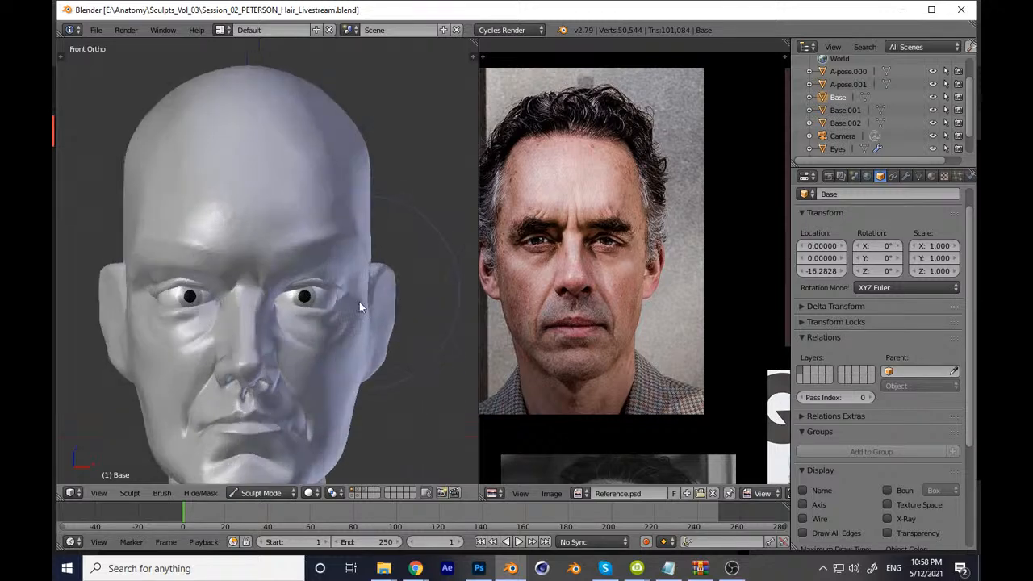
scroll(351, 315, up, 2)
key(f)
click(368, 310)
key(f)
click(389, 318)
shift+middle_drag(404, 397, 340, 323)
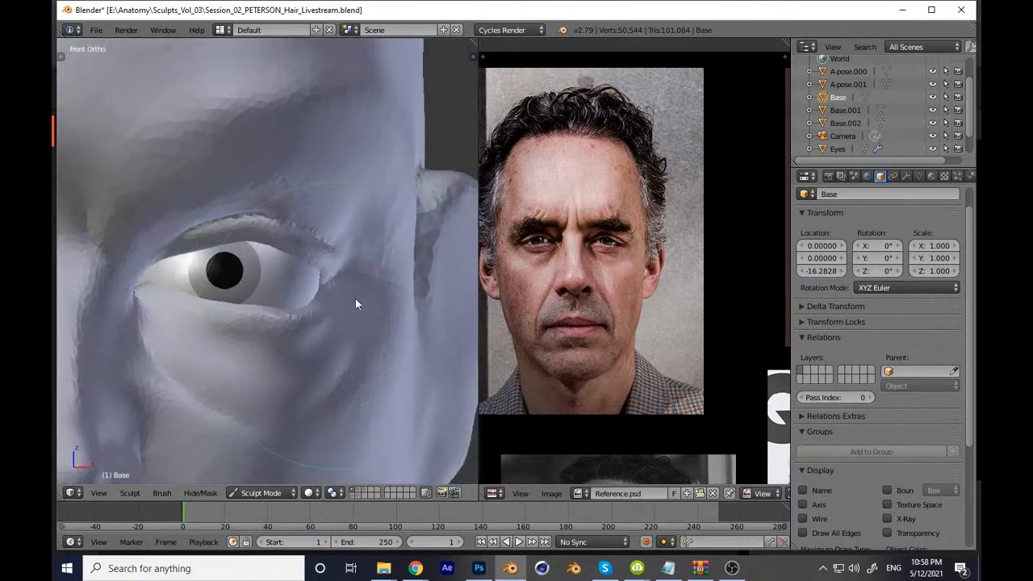
scroll(363, 300, up, 5)
key(f)
click(370, 386)
mouse_move(370, 388)
shift+mouse_down()
mouse_move(357, 391)
mouse_move(359, 380)
shift+mouse_up()
scroll(373, 355, down, 2)
scroll(392, 333, down, 8)
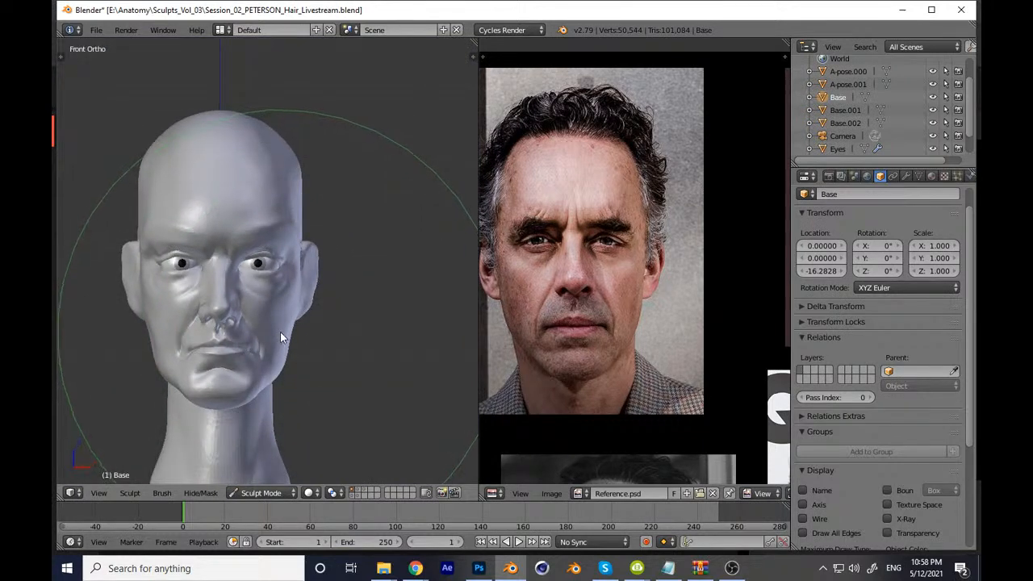
Step: Adjust the outer part of the upper eyelid and save over the blend file
scroll(288, 312, up, 10)
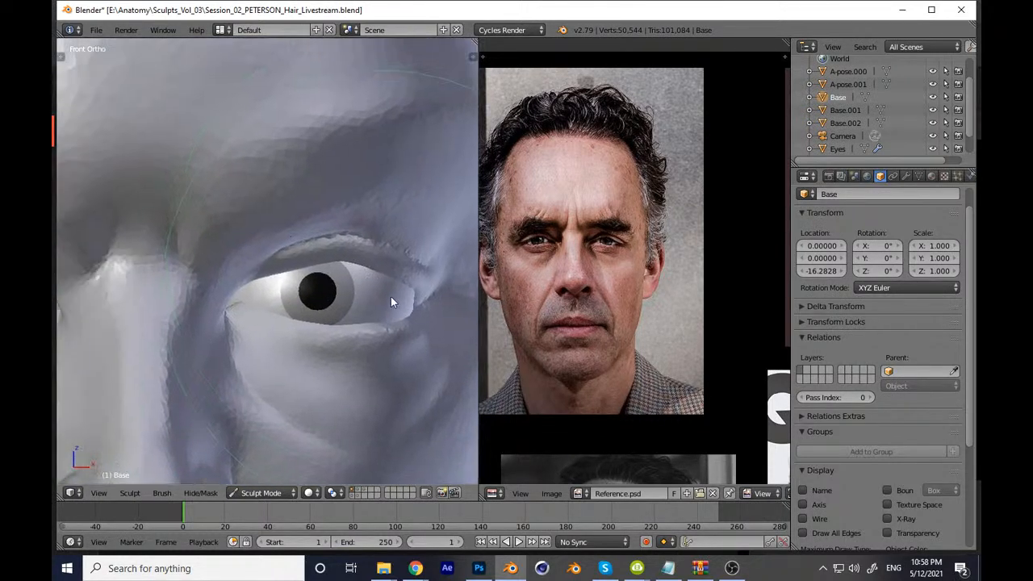
drag(398, 255, 373, 257)
mouse_move(372, 257)
middle_down()
mouse_move(207, 357)
mouse_move(323, 332)
mouse_move(225, 278)
mouse_move(451, 384)
mouse_move(324, 373)
mouse_move(242, 318)
mouse_move(226, 332)
mouse_move(259, 346)
mouse_move(290, 153)
mouse_move(274, 153)
middle_up()
key(KP_1)
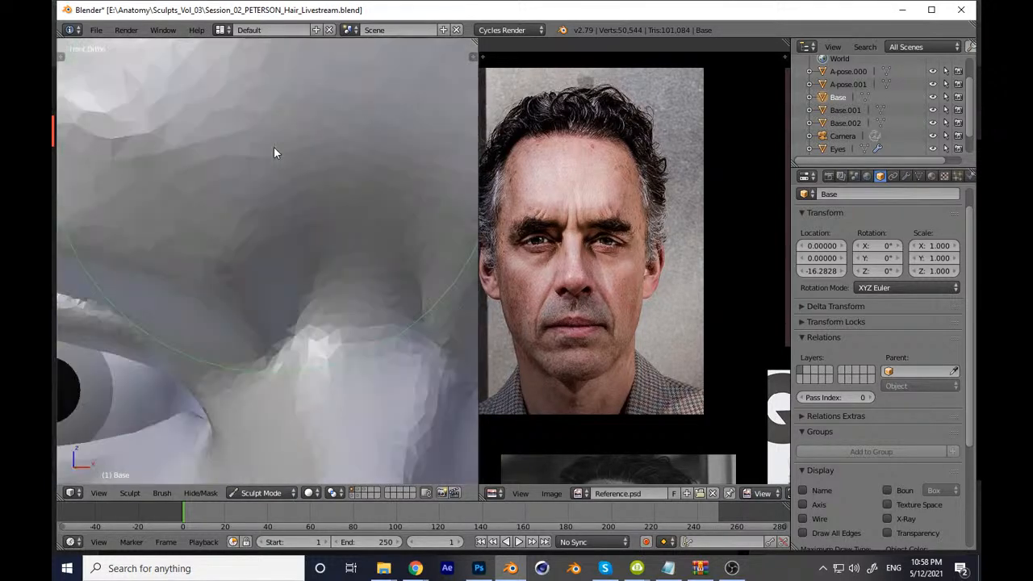
scroll(359, 409, down, 3)
scroll(360, 385, down, 6)
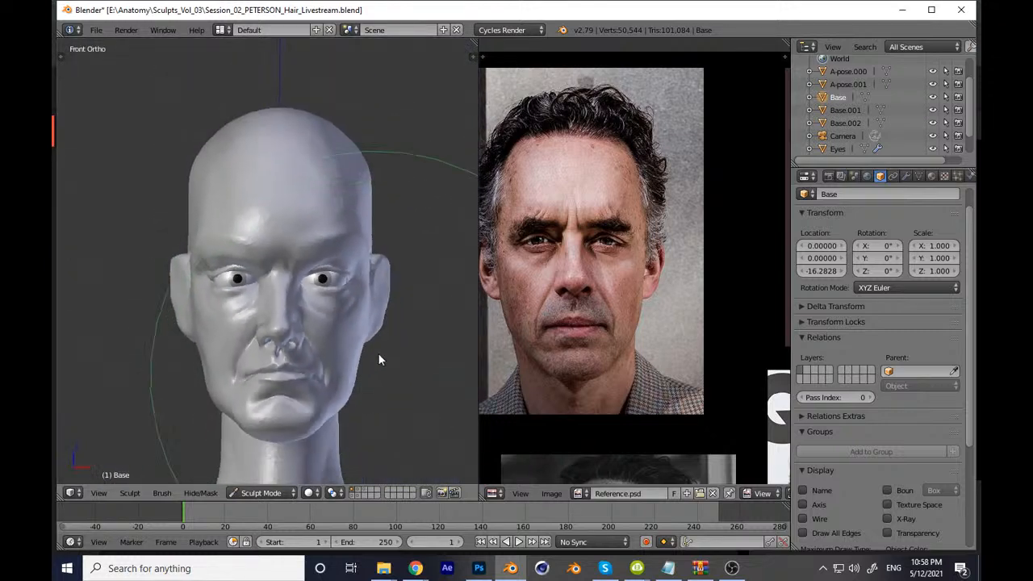
key(ctrl+s)
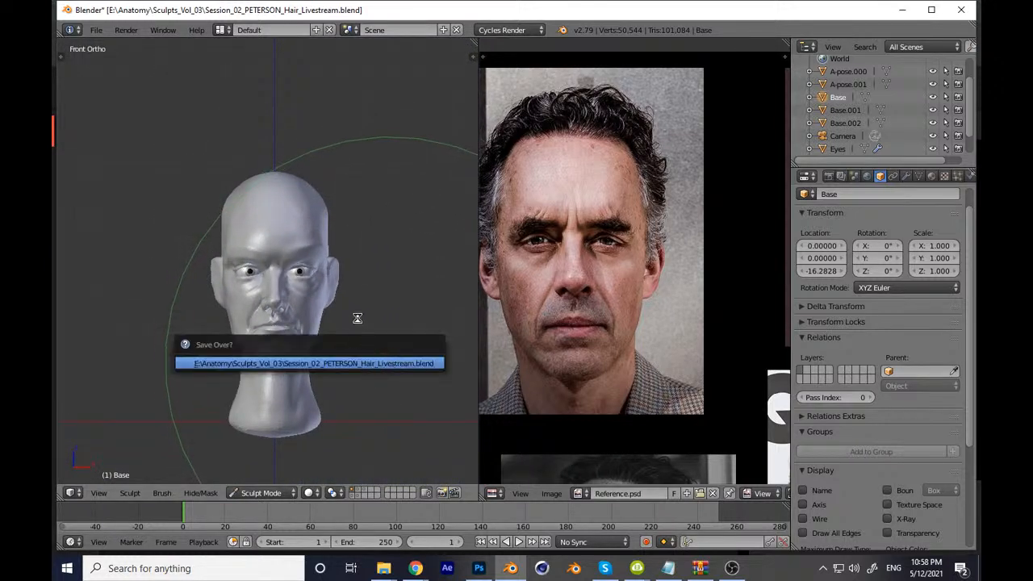
key(Return)
Step: Switch to a clay sculpt brush for working around the eye
scroll(362, 279, up, 8)
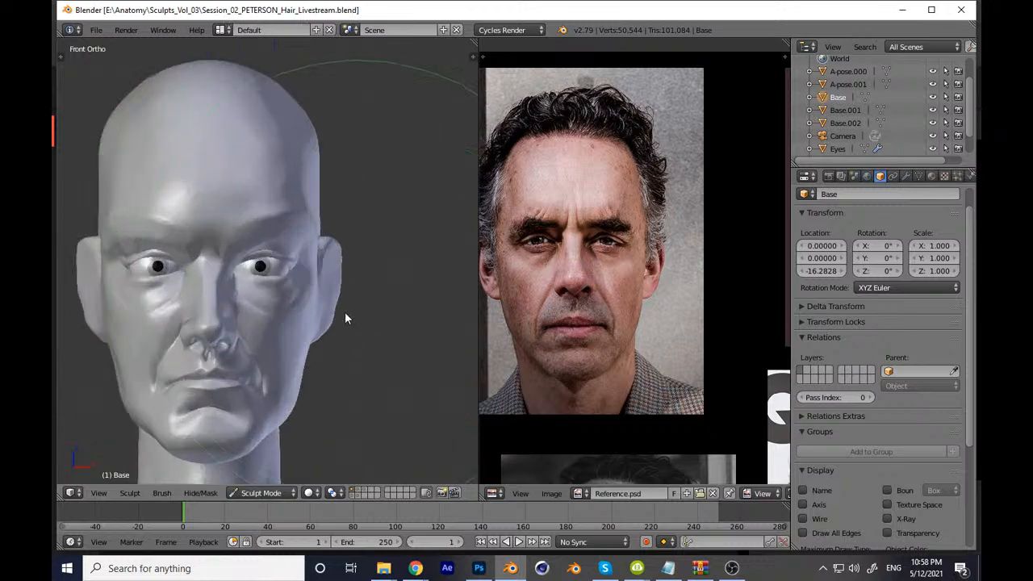
mouse_move(382, 318)
middle_down()
mouse_move(334, 332)
mouse_move(318, 353)
mouse_move(302, 341)
mouse_move(300, 314)
mouse_move(117, 98)
middle_up()
key(t)
click(101, 92)
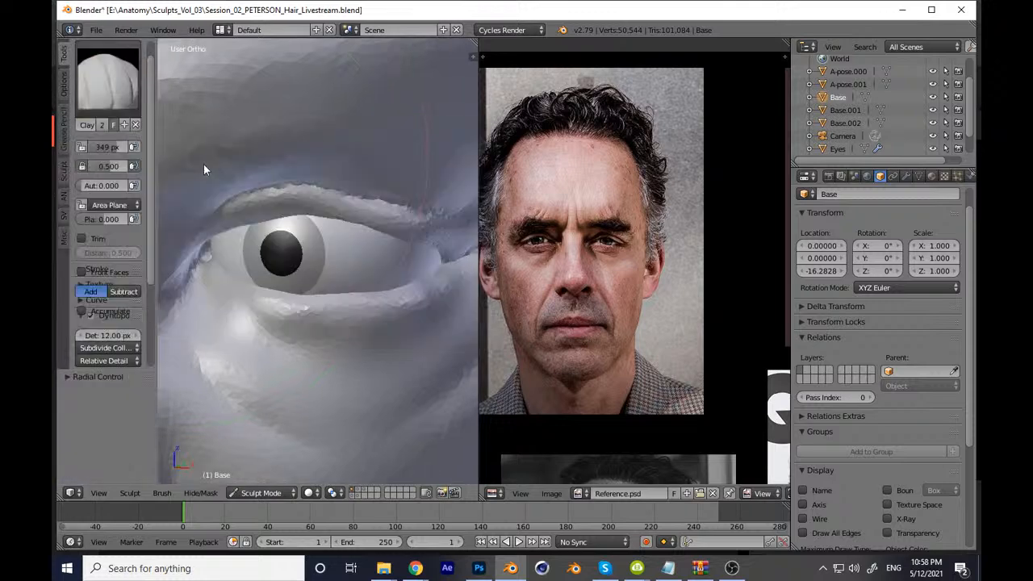
click(206, 158)
key(t)
Step: Resize the brush and build up the skin around the outer corner of the eye, where the lids meet
middle_drag(278, 327, 290, 315)
scroll(341, 242, up, 5)
ctrl+middle_drag(341, 242, 340, 226)
key(f)
click(163, 348)
mouse_move(267, 347)
shift+middle_down()
mouse_move(251, 320)
mouse_move(246, 334)
shift+middle_up()
drag(205, 322, 340, 339)
mouse_move(253, 356)
middle_down()
mouse_move(479, 331)
mouse_move(288, 339)
middle_up()
mouse_move(317, 334)
mouse_down()
mouse_move(374, 288)
mouse_move(300, 299)
mouse_move(368, 322)
mouse_move(441, 270)
mouse_move(436, 339)
mouse_move(325, 431)
mouse_up()
scroll(420, 339, down, 8)
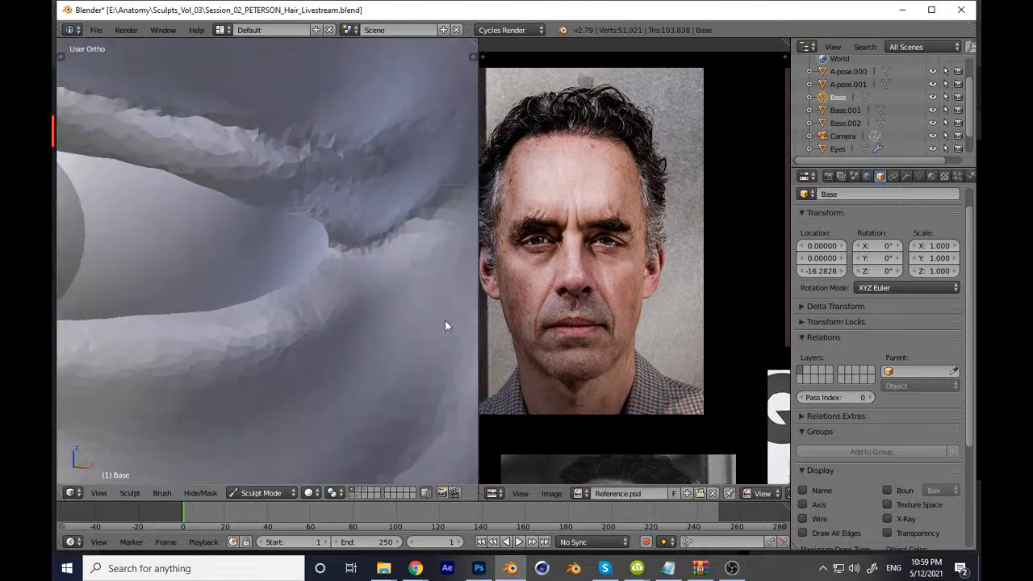
Step: Review the eye corners from the front and save over the blend file
key(KP_1)
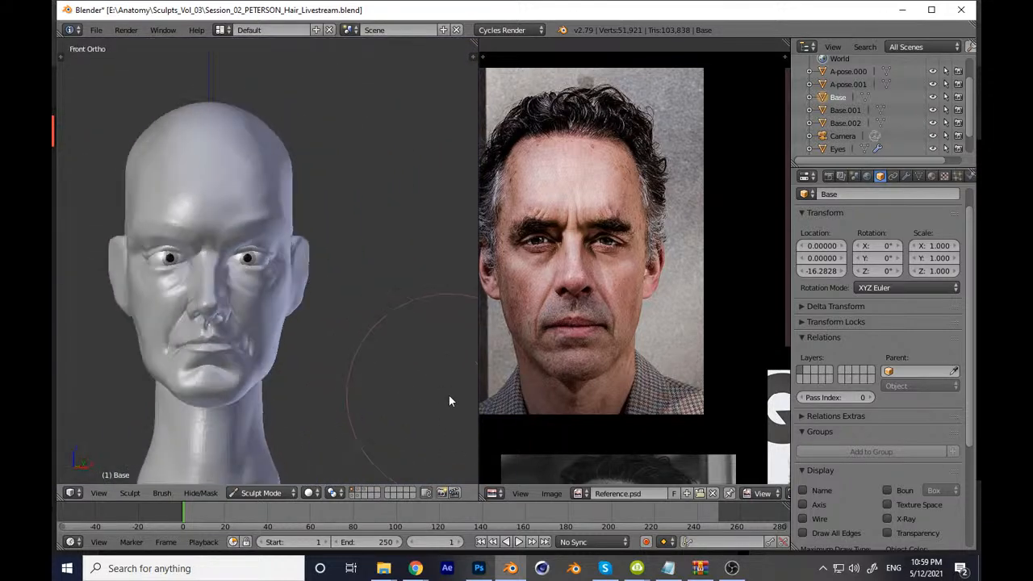
key(ctrl+s)
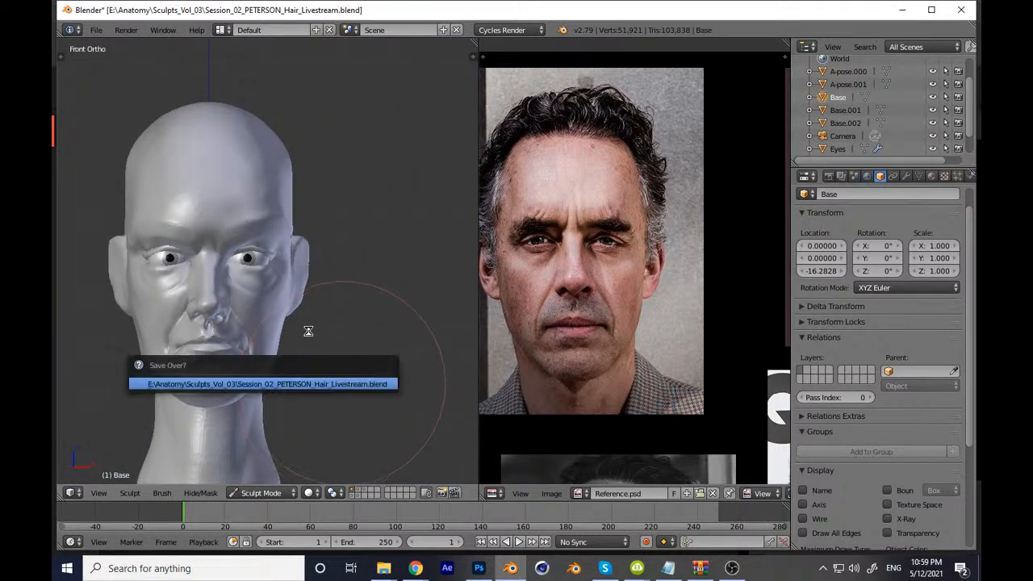
key(Return)
Step: Resize the brush and adjust the inner corner of the eye beside the nose
key(KP_Decimal)
scroll(421, 206, up, 10)
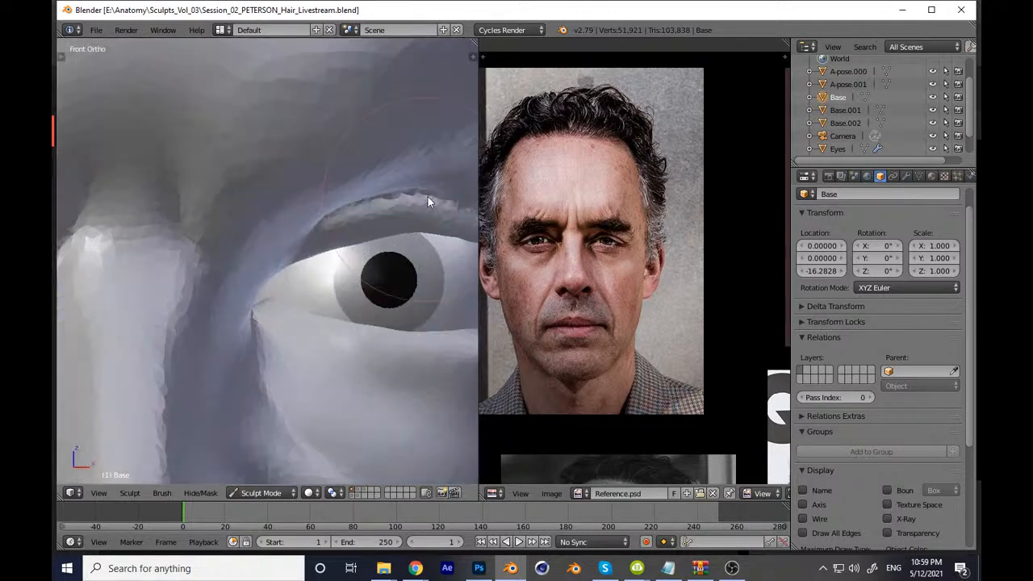
key(f)
click(348, 359)
key(f)
click(272, 350)
drag(256, 356, 252, 364)
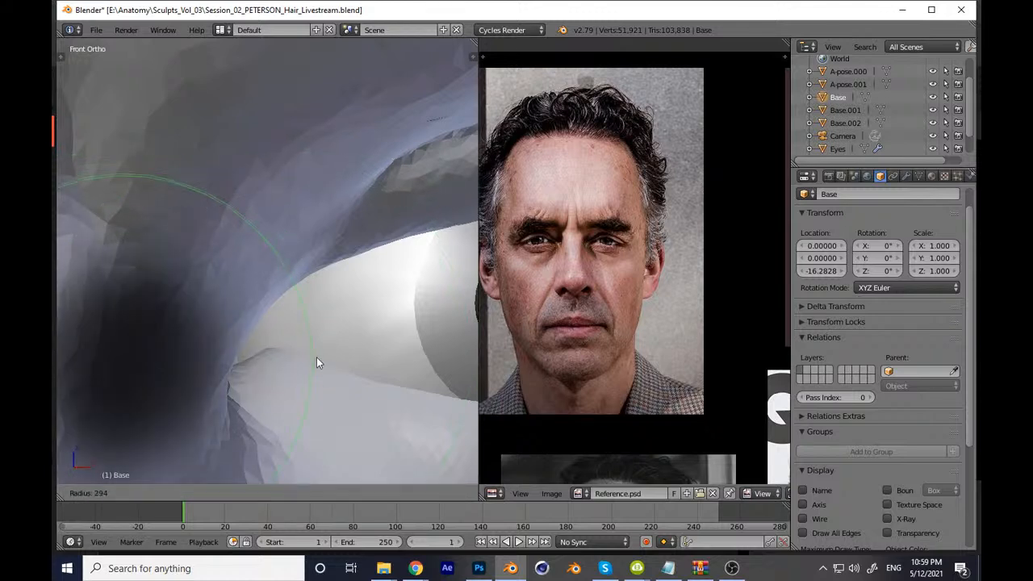
Step: Return to the front view of the head and save over the blend file
scroll(355, 404, down, 4)
scroll(352, 461, down, 8)
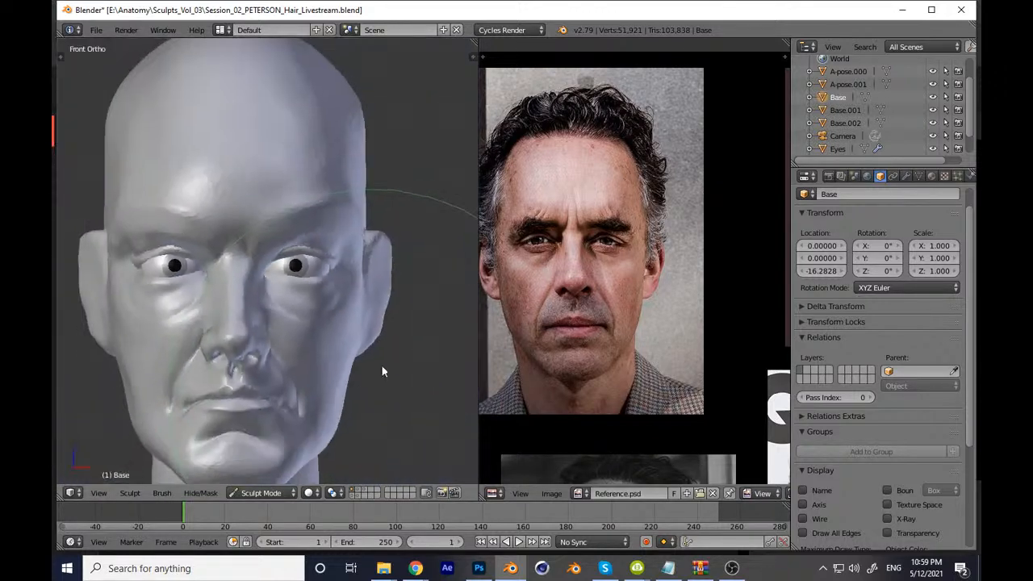
key(ctrl+s)
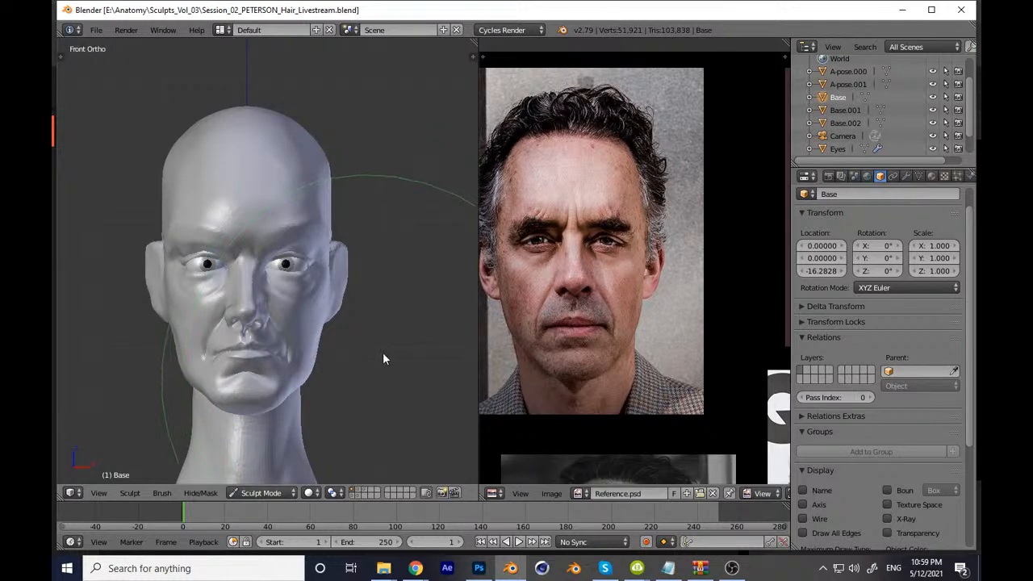
Step: Resize the brush and reshape the upper eyelid's lower edge between the inner corner and the iris
scroll(376, 377, up, 8)
scroll(358, 322, up, 4)
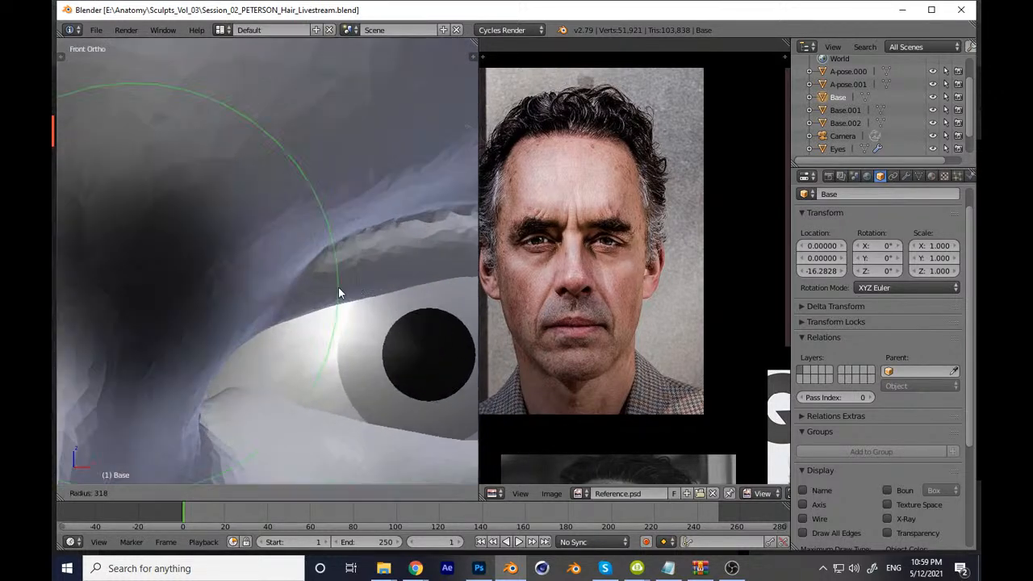
shift+middle_drag(350, 308, 290, 330)
scroll(283, 339, up, 2)
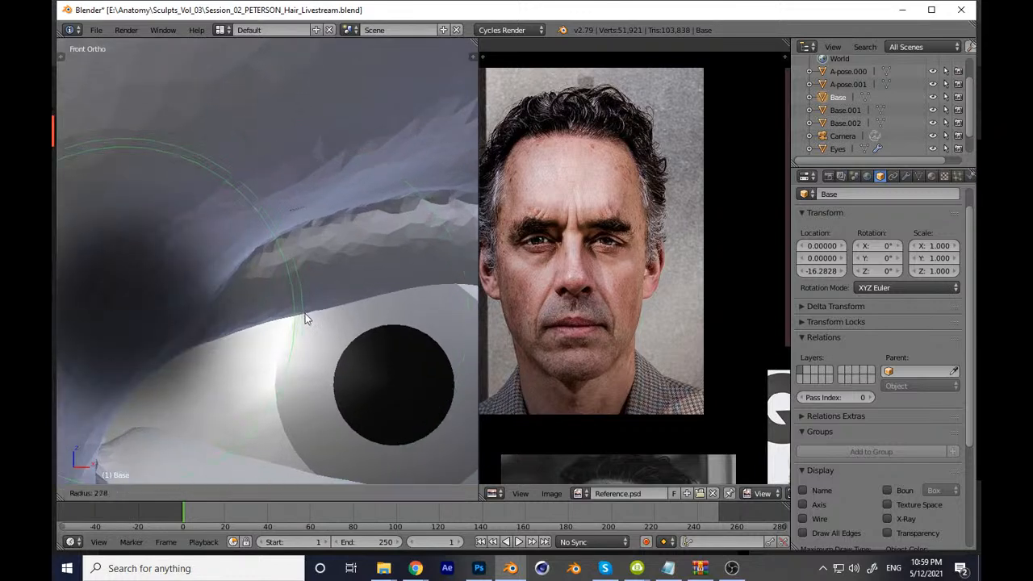
drag(281, 321, 290, 326)
shift+middle_drag(342, 302, 283, 335)
scroll(283, 335, down, 1)
Step: Shrink the brush and define the upper eyelid with long strokes from its inner end across to its outer part
key(f)
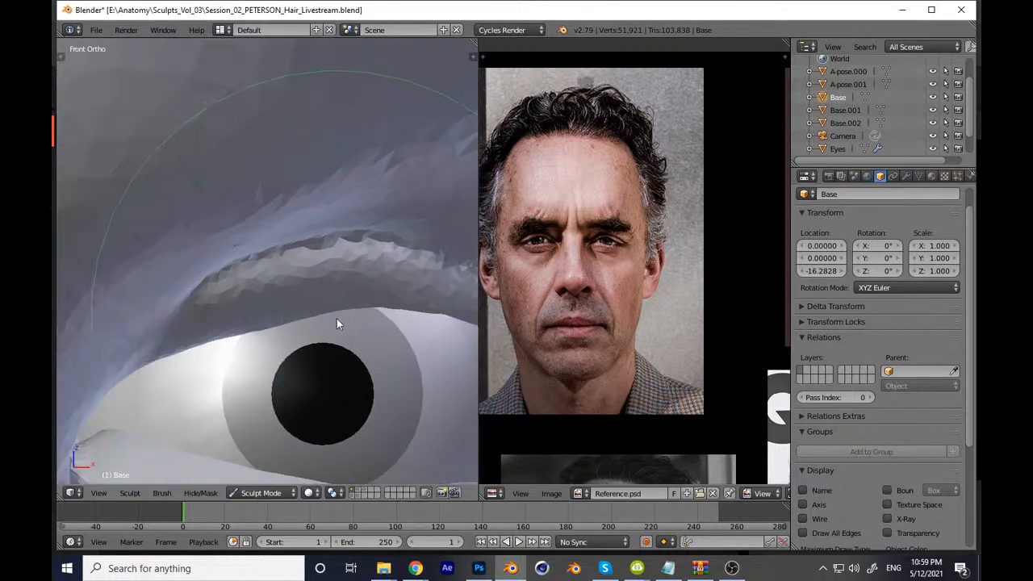
scroll(242, 287, up, 3)
click(222, 284)
key(f)
click(200, 287)
key(f)
click(214, 277)
mouse_move(194, 290)
mouse_down()
mouse_move(333, 257)
mouse_move(226, 272)
mouse_move(447, 230)
mouse_up()
shift+middle_drag(453, 259, 278, 298)
mouse_move(190, 273)
mouse_down()
mouse_move(290, 258)
mouse_move(359, 280)
mouse_up()
shift+middle_drag(266, 304, 169, 321)
drag(226, 290, 403, 356)
drag(270, 301, 391, 348)
Step: Extend the eyelid strokes around the side of the eye to the outer corner, resizing the brush along the way
scroll(390, 348, down, 3)
middle_drag(383, 350, 263, 331)
drag(232, 279, 363, 336)
mouse_move(364, 336)
middle_down()
mouse_move(263, 314)
mouse_move(253, 352)
mouse_move(251, 329)
mouse_move(228, 303)
middle_up()
key(f)
click(250, 329)
drag(227, 309, 404, 362)
scroll(316, 403, down, 6)
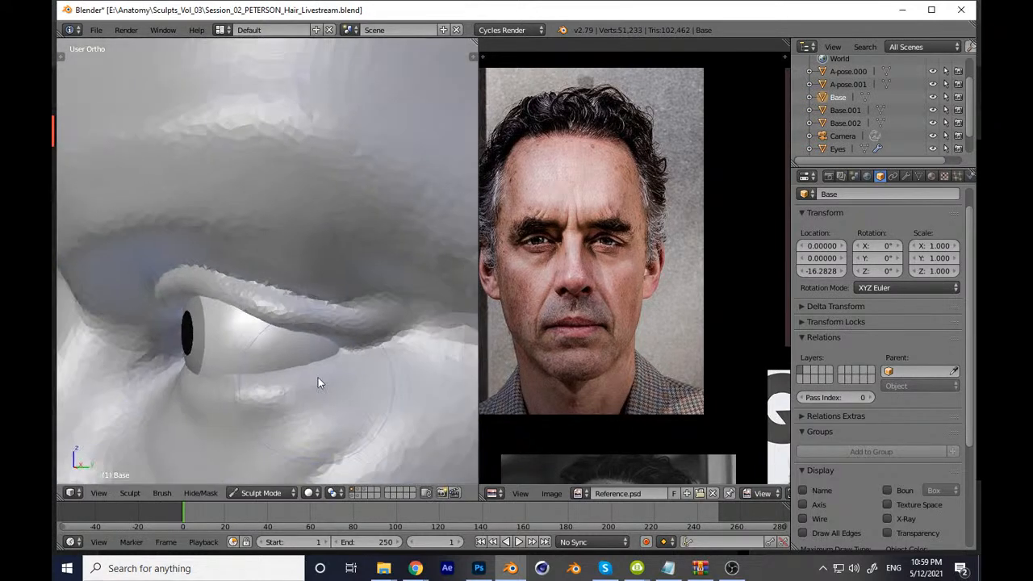
key(KP_1)
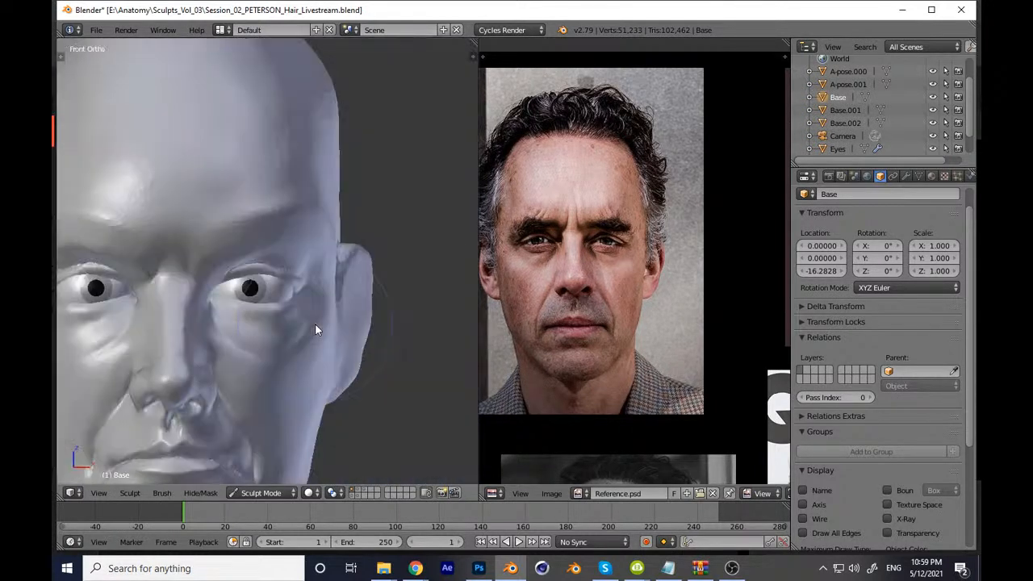
Step: Frame the eye in the right side view and switch to a different sculpting brush
key(KP_3)
key(t)
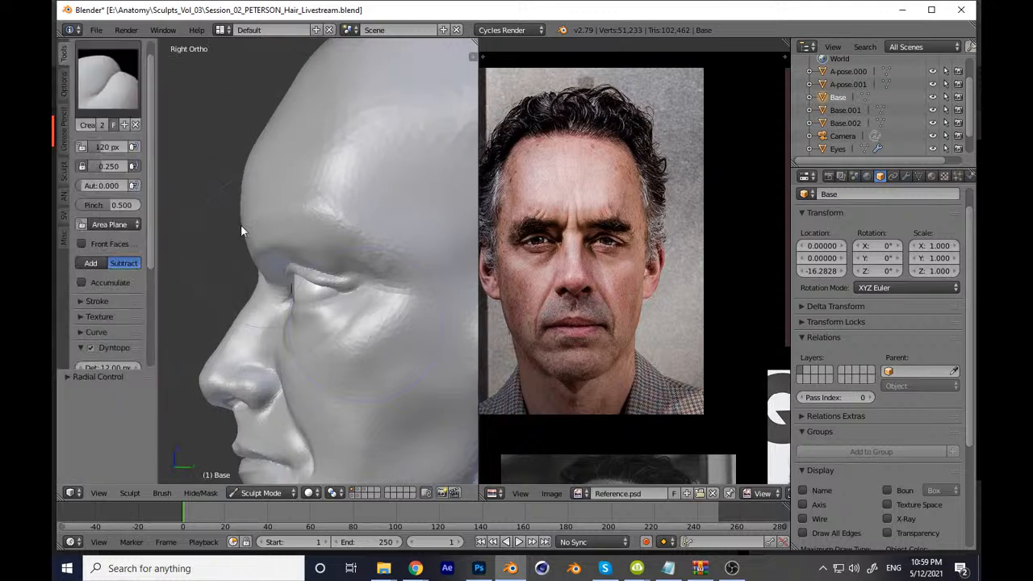
key(t)
mouse_move(270, 420)
shift+middle_down()
mouse_move(299, 371)
mouse_move(284, 384)
shift+middle_up()
scroll(320, 256, up, 8)
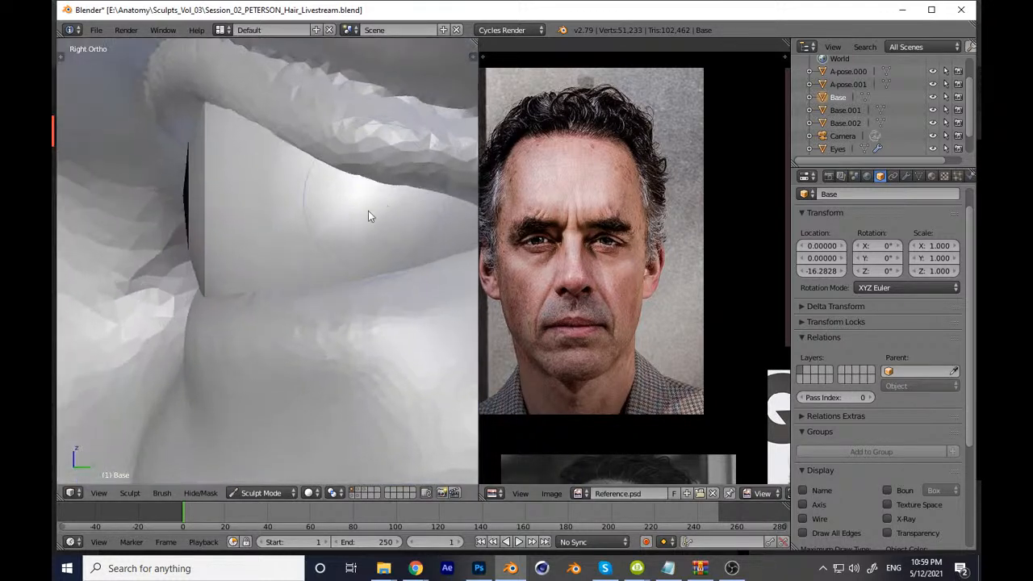
key(t)
click(105, 69)
click(410, 154)
key(t)
Step: Resize the brush, undo the last stroke and build up the upper eyelid's outer edge over the eyeball
key(f)
click(286, 285)
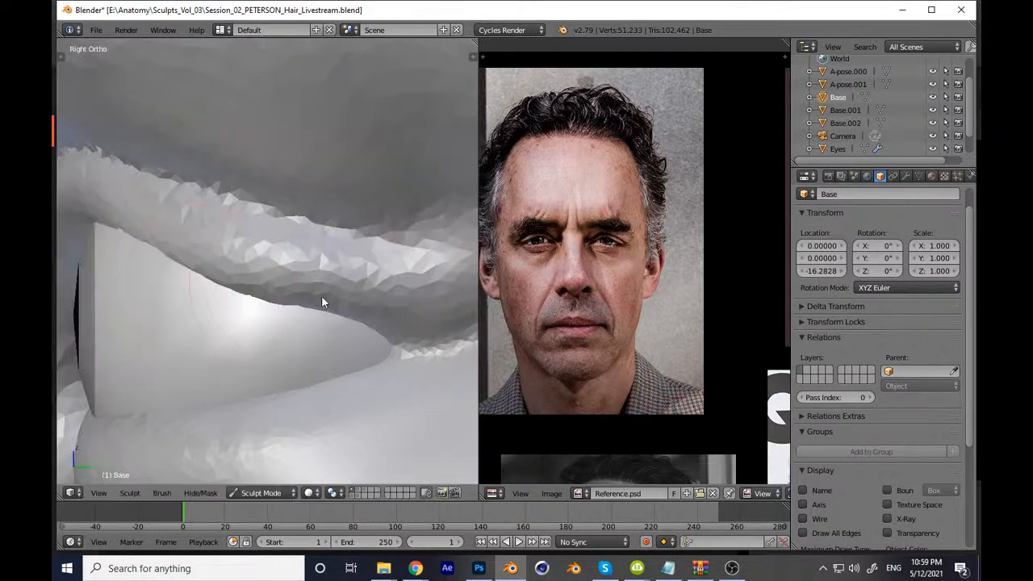
key(ctrl+z)
drag(339, 325, 345, 320)
key(f)
click(278, 250)
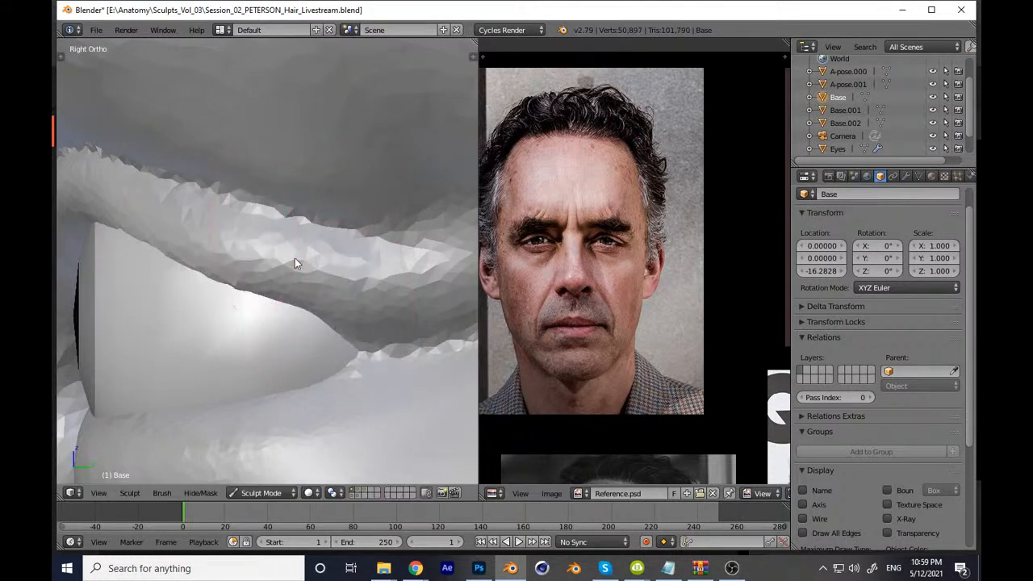
drag(319, 279, 371, 311)
scroll(293, 347, down, 4)
scroll(293, 336, down, 5)
key(KP_1)
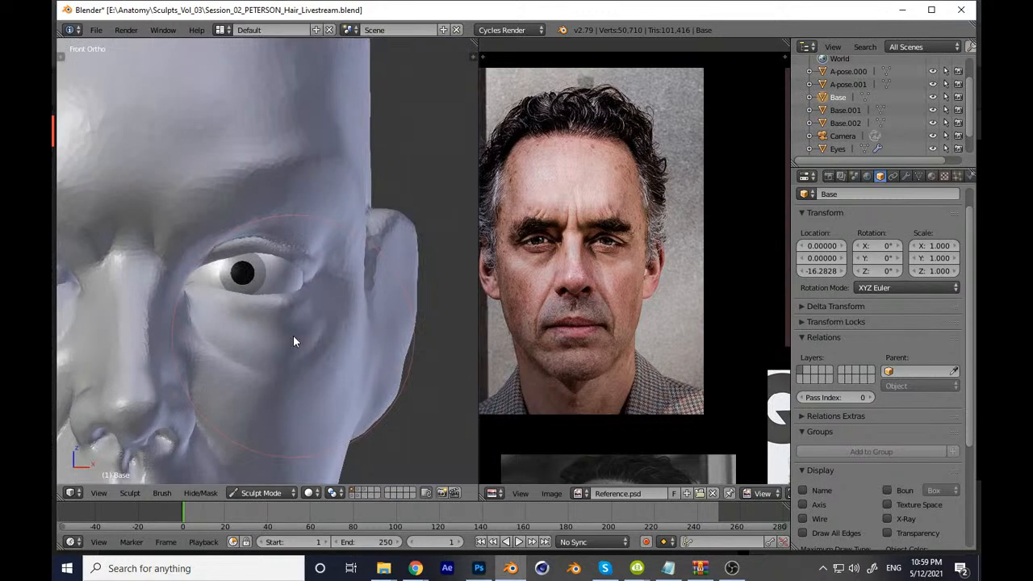
scroll(323, 234, up, 6)
scroll(323, 234, down, 8)
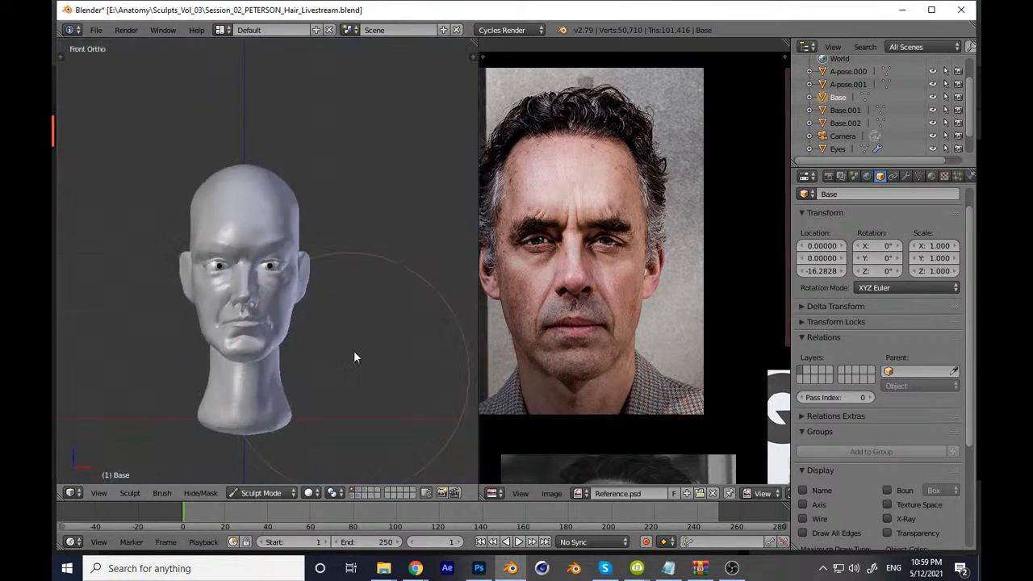
Step: Resize the brush and sculpt along the upper eyelid above the iris from a three-quarter angle
scroll(345, 355, up, 5)
middle_drag(242, 356, 339, 282)
scroll(351, 263, up, 10)
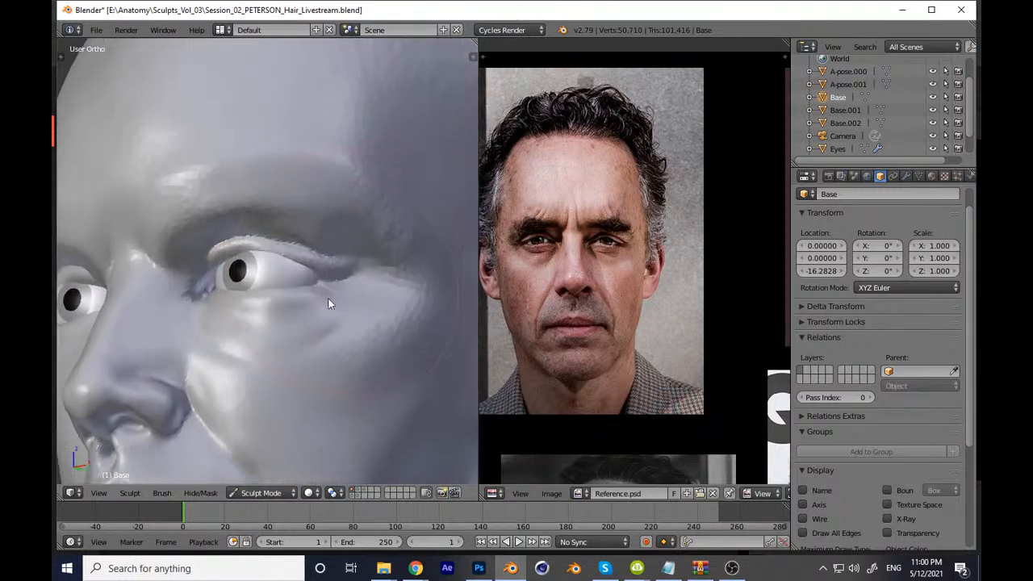
scroll(245, 260, up, 3)
shift+middle_drag(218, 274, 355, 318)
scroll(352, 315, up, 3)
key(f)
click(231, 283)
drag(251, 283, 426, 302)
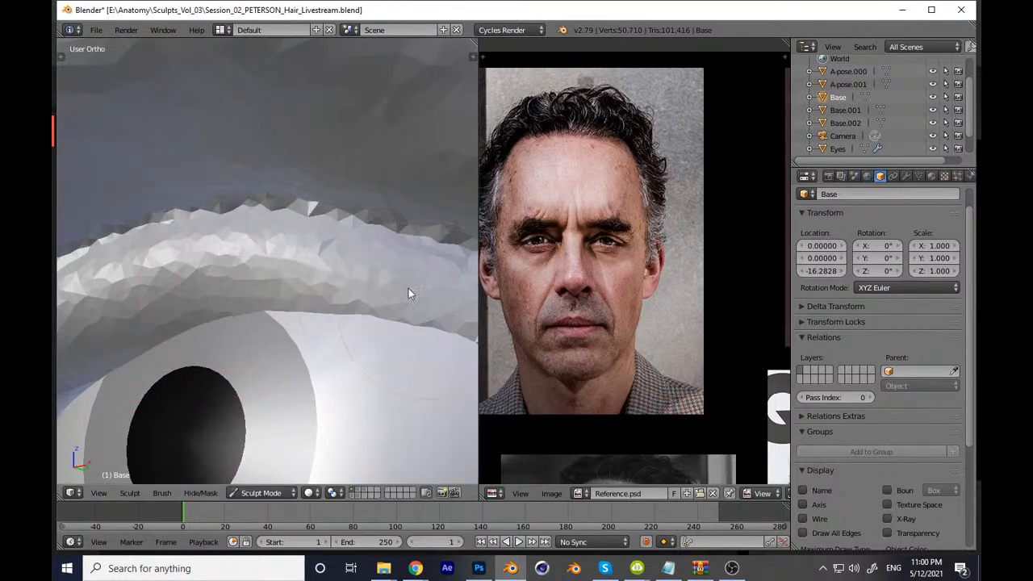
Step: Continue the strokes across the outer half of the upper eyelid, turning the head between strokes
middle_drag(243, 274, 193, 268)
drag(198, 270, 339, 298)
middle_drag(246, 287, 270, 269)
drag(270, 269, 359, 282)
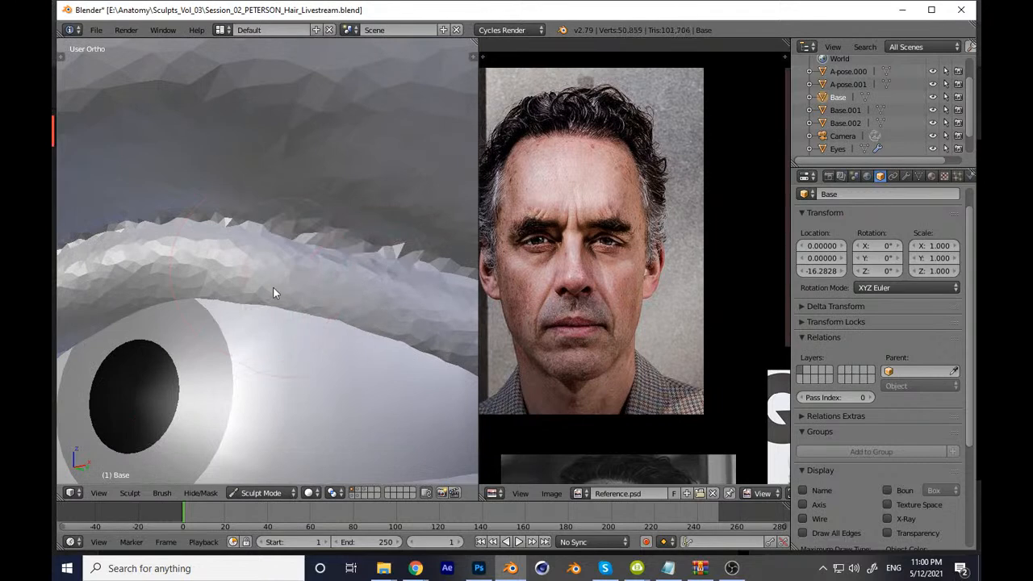
middle_drag(267, 281, 169, 272)
mouse_move(170, 272)
mouse_down()
mouse_move(347, 315)
mouse_move(323, 294)
mouse_up()
Step: Refine the fold above the upper eyelid toward the outer corner with close-up strokes and a resized brush
mouse_move(315, 294)
middle_down()
mouse_move(202, 309)
mouse_move(231, 284)
middle_up()
scroll(231, 284, up, 2)
drag(141, 285, 357, 327)
middle_drag(283, 297, 221, 294)
key(f)
click(220, 294)
drag(219, 294, 340, 312)
drag(122, 285, 282, 302)
middle_drag(313, 350, 234, 351)
mouse_move(218, 341)
mouse_down()
mouse_move(356, 352)
mouse_move(374, 390)
mouse_up()
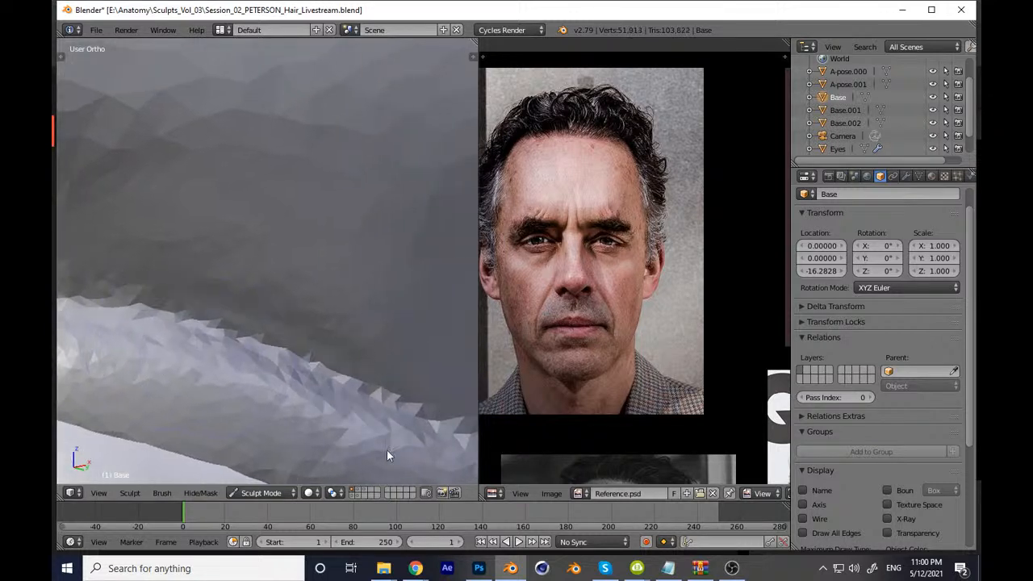
Step: Return the head to the front view and save over the blend file
scroll(388, 395, down, 5)
middle_drag(396, 387, 413, 301)
scroll(399, 350, down, 5)
key(KP_1)
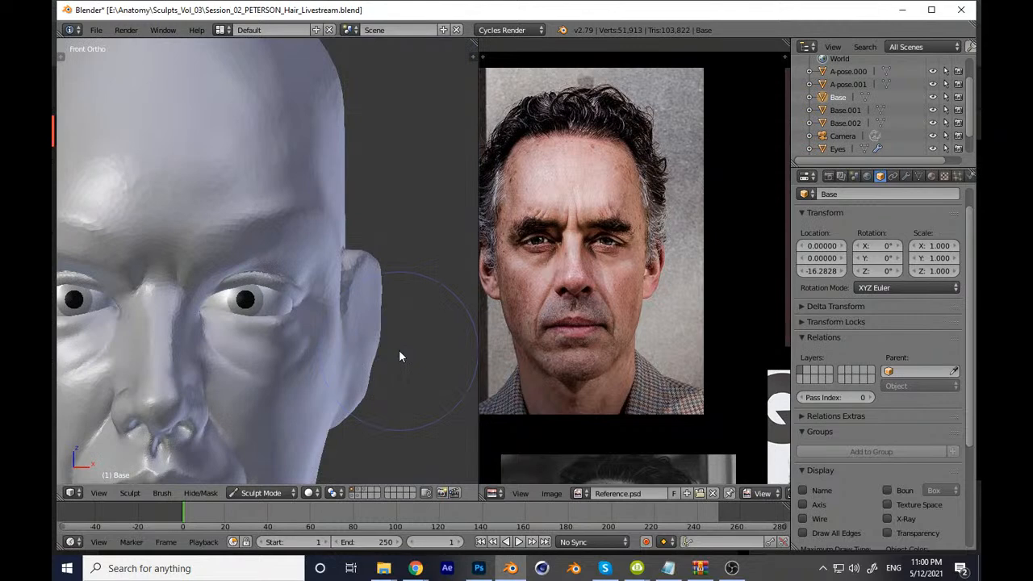
scroll(358, 280, down, 3)
scroll(359, 283, down, 3)
key(ctrl+s)
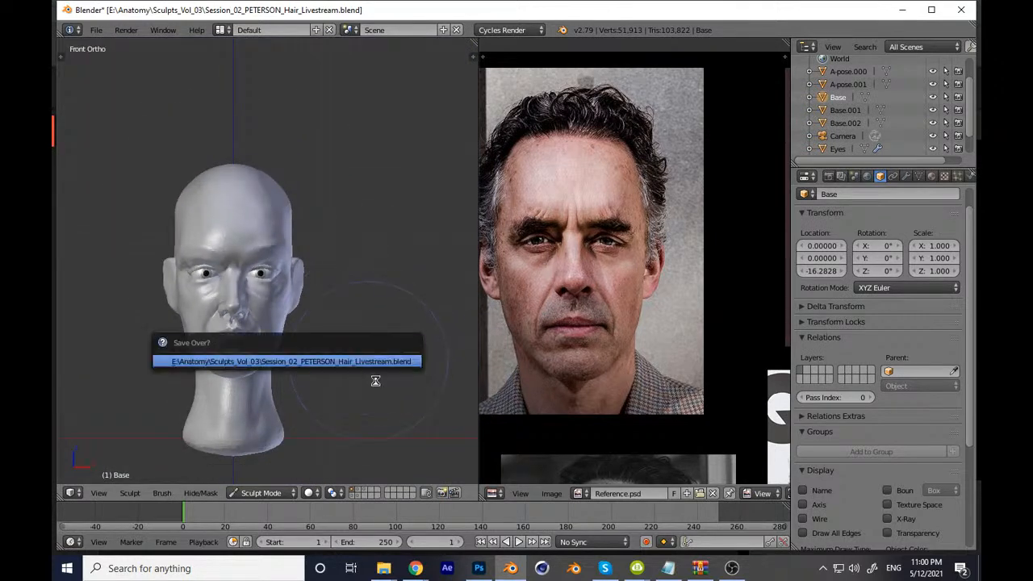
key(Return)
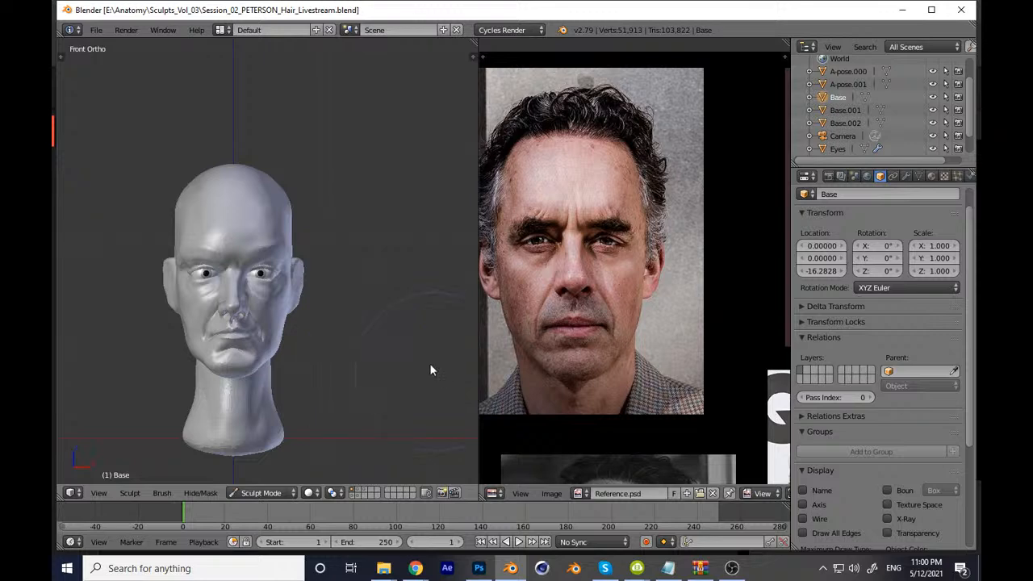
Step: Select the Grab brush and compare the head before and after the recent eyelid changes by undoing and redoing them
scroll(338, 282, up, 12)
shift+middle_drag(304, 308, 438, 212)
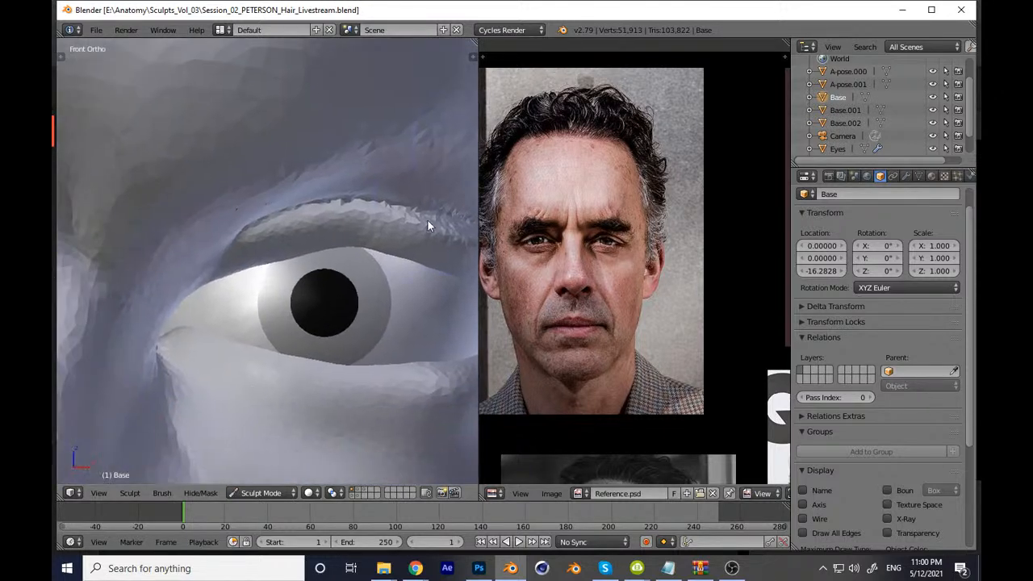
key(g)
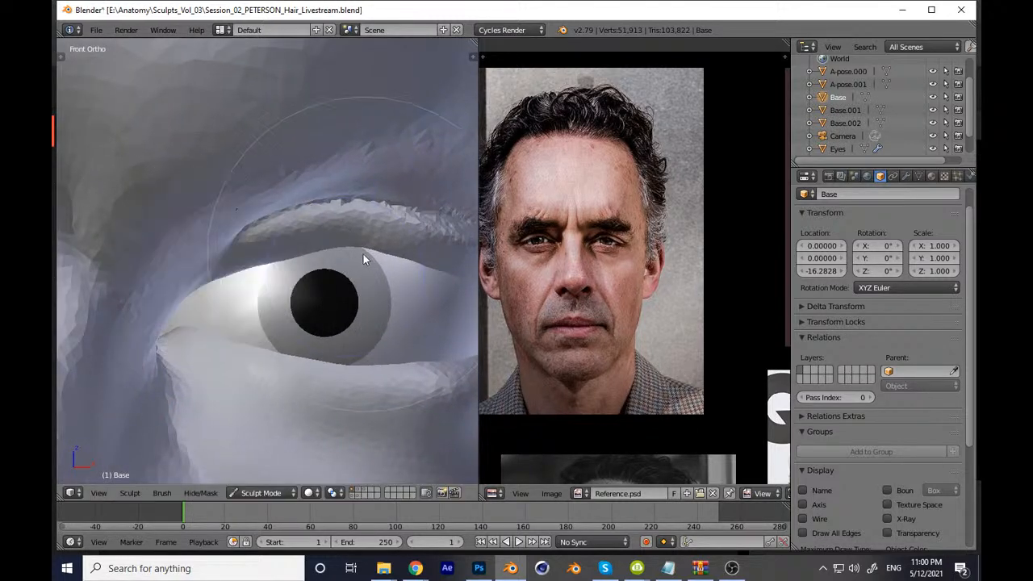
key(ctrl+z)
key(ctrl+z)
scroll(297, 318, down, 11)
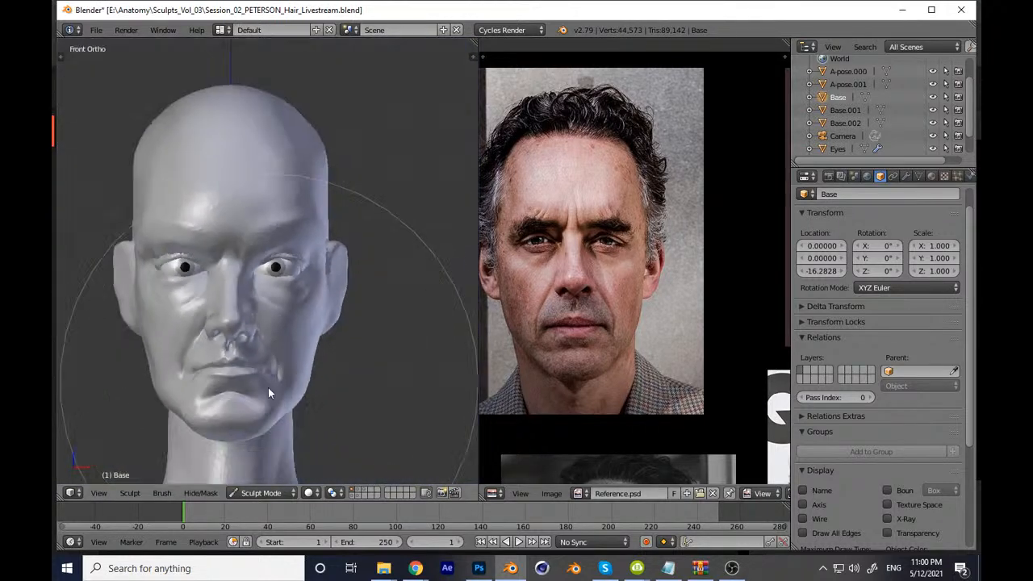
scroll(293, 344, up, 9)
key(ctrl+shift+z)
scroll(346, 216, up, 4)
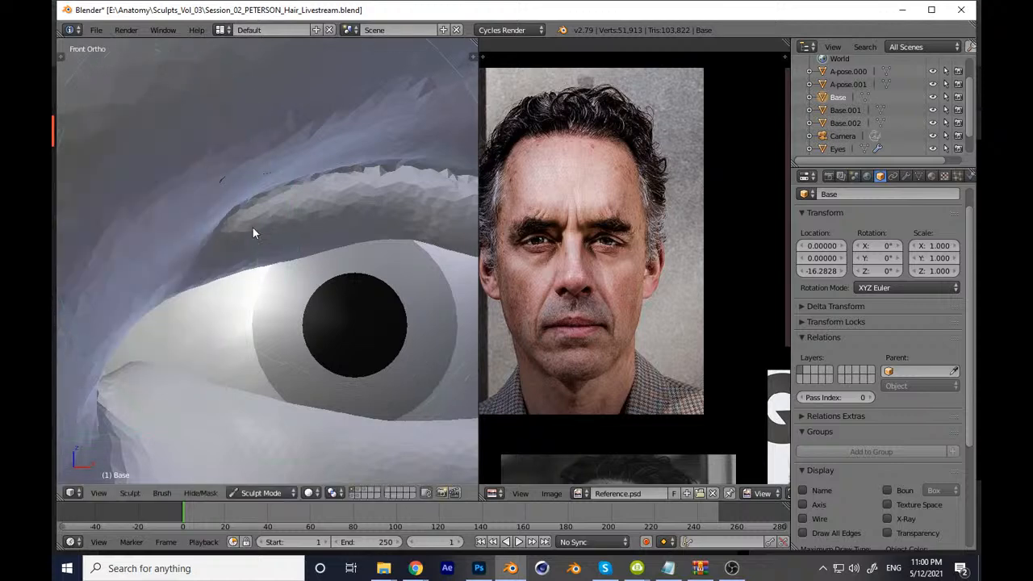
Step: Try pulling down the inner part of the upper eyelid and compare the whole face from the front
drag(260, 223, 246, 245)
scroll(300, 285, down, 12)
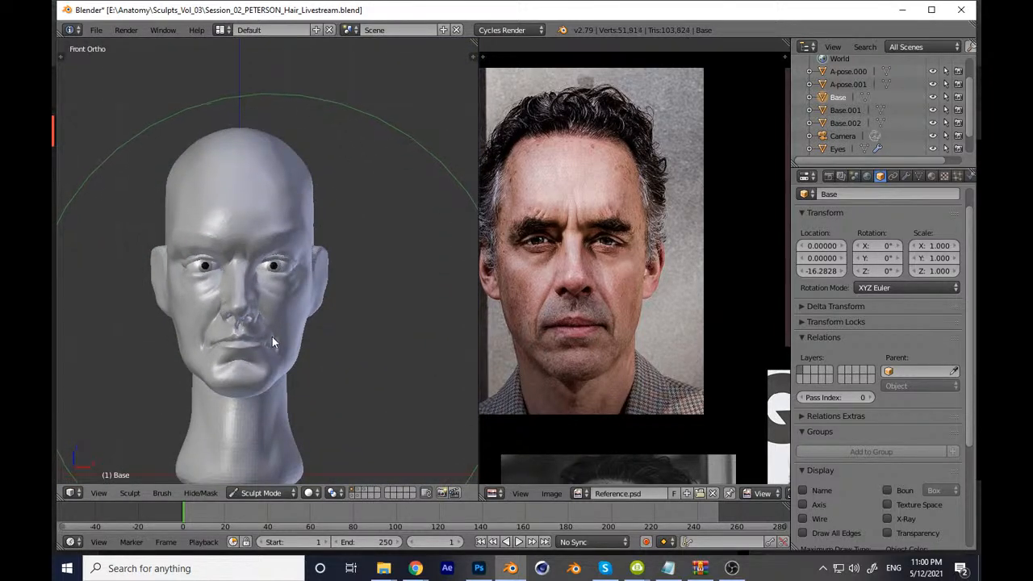
scroll(311, 262, up, 10)
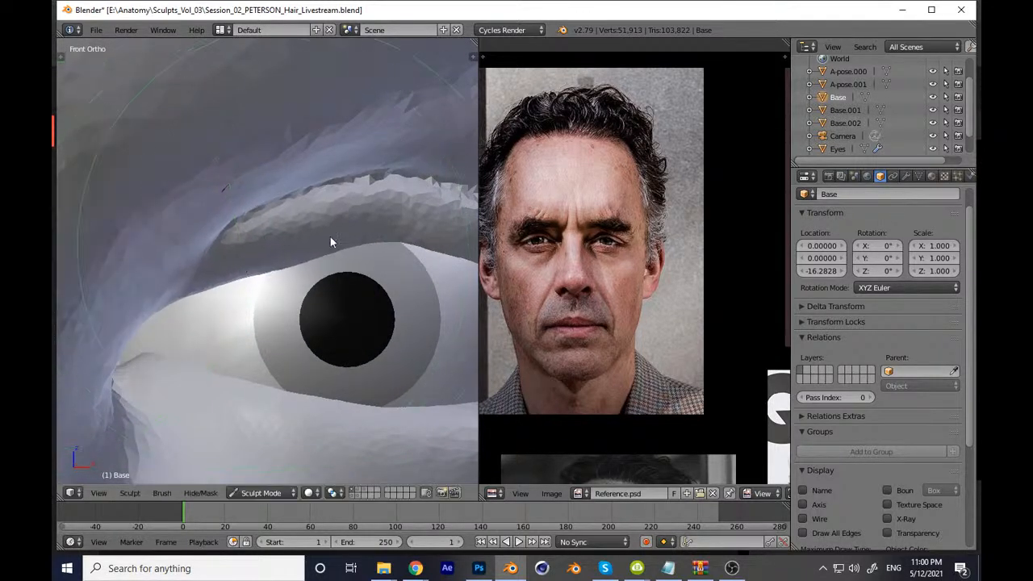
Step: Even out the jagged skin fold along the top of the upper eyelid
shift+middle_drag(343, 259, 292, 284)
scroll(253, 275, up, 3)
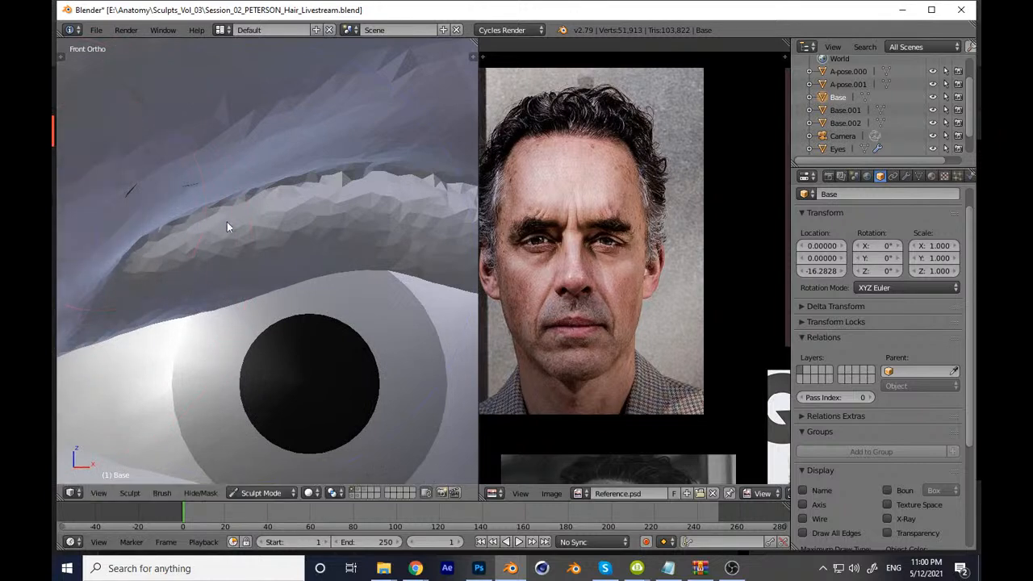
drag(290, 192, 289, 208)
mouse_move(179, 226)
mouse_down()
mouse_move(395, 175)
mouse_move(440, 183)
mouse_up()
mouse_move(236, 260)
mouse_down()
mouse_move(302, 241)
mouse_move(188, 264)
mouse_move(291, 208)
mouse_move(168, 231)
mouse_move(347, 211)
mouse_move(316, 201)
mouse_up()
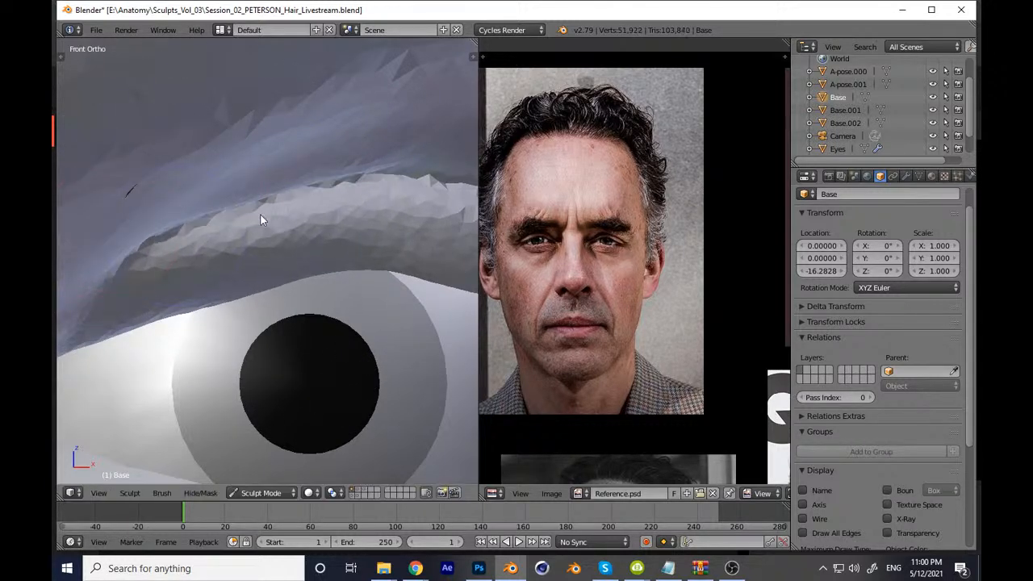
Step: Check the whole head from the front and a three-quarter angle, and save over the blend file
scroll(326, 318, down, 8)
scroll(356, 315, down, 4)
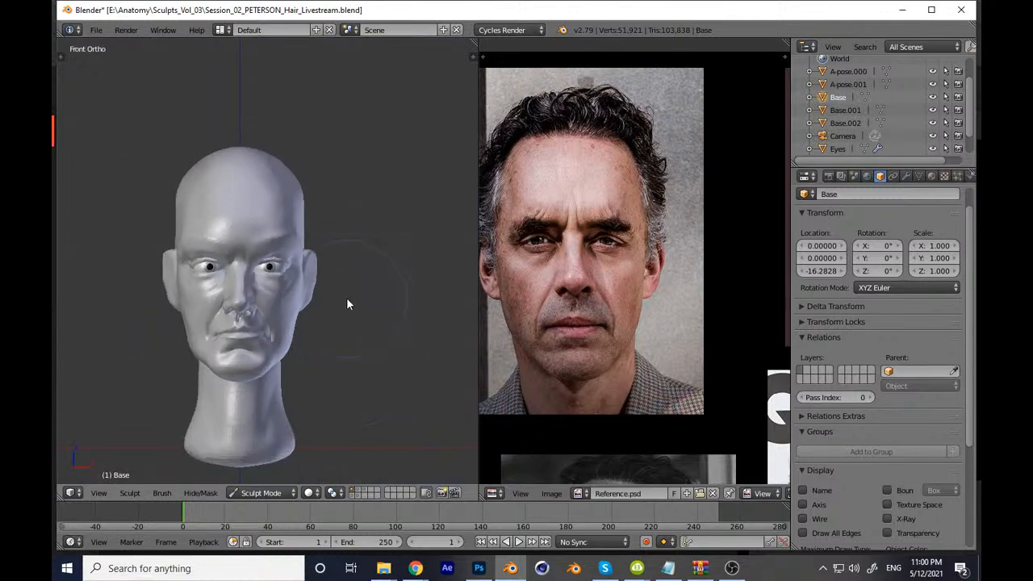
middle_drag(341, 361, 294, 381)
key(ctrl+s)
click(192, 411)
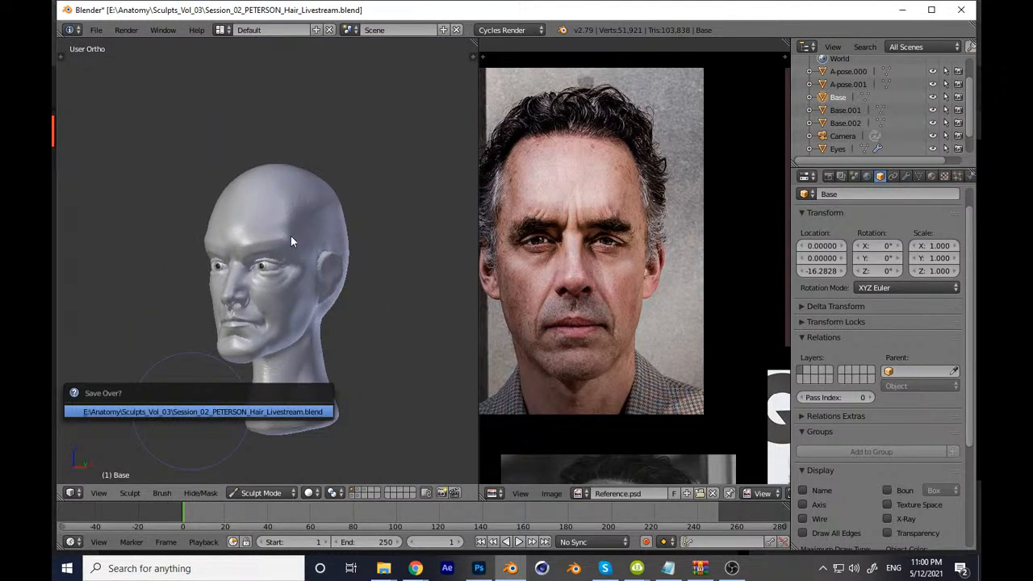
Step: Resize the brush and work on the recessed skin at the inner eye corner from an oblique close-up
scroll(330, 222, up, 6)
scroll(244, 277, up, 3)
mouse_move(242, 279)
middle_down()
mouse_move(339, 315)
mouse_move(310, 232)
mouse_move(291, 319)
middle_up()
scroll(315, 264, up, 4)
scroll(322, 277, up, 1)
key(f)
click(315, 273)
scroll(292, 319, down, 2)
scroll(298, 240, up, 4)
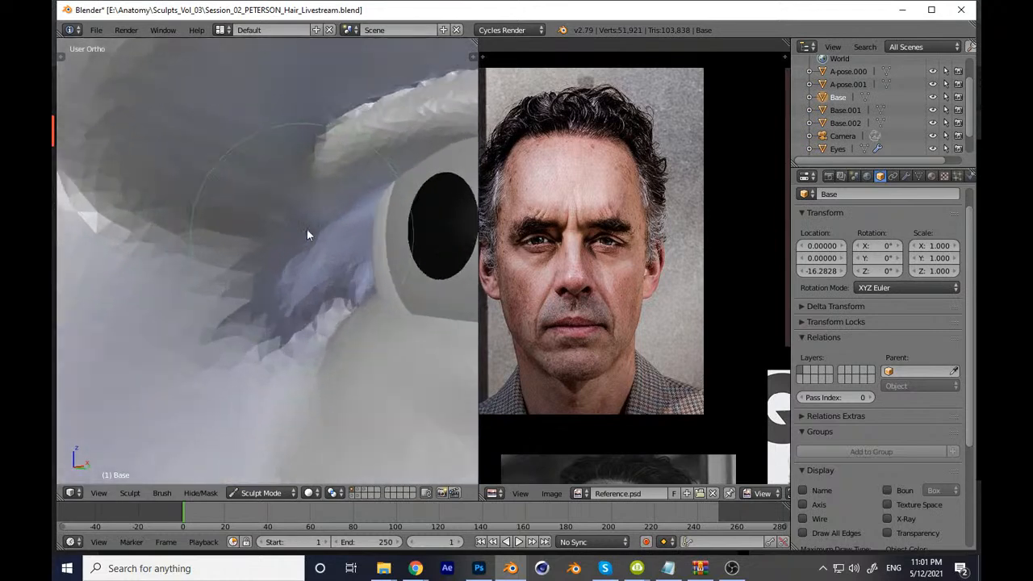
scroll(335, 198, up, 2)
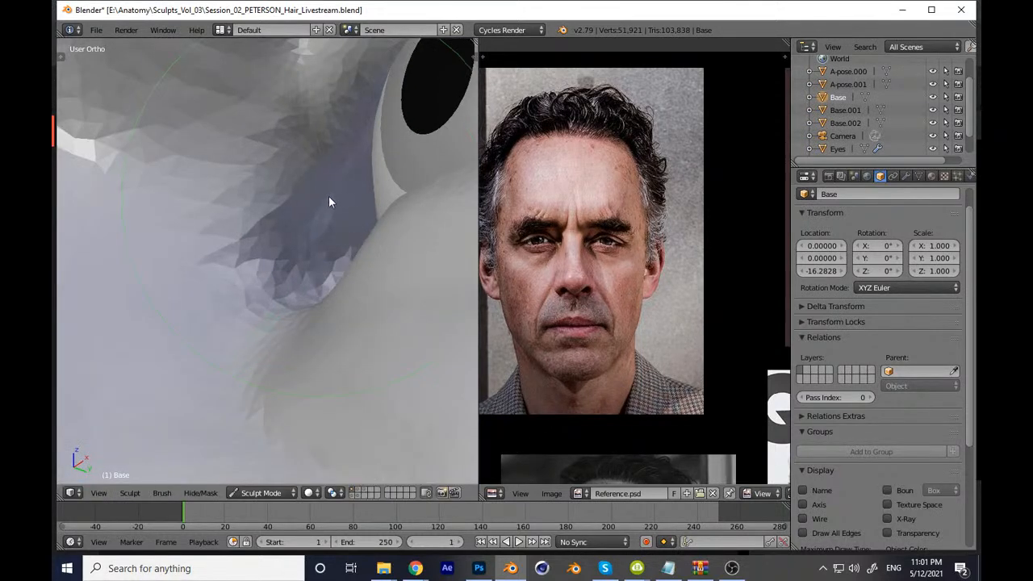
Step: Nudge the inner end of the upper eyelid, viewing the eye from below
scroll(332, 196, down, 4)
mouse_move(289, 297)
middle_down()
mouse_move(324, 331)
mouse_move(329, 285)
mouse_move(300, 275)
middle_up()
scroll(325, 235, up, 6)
mouse_move(325, 234)
middle_down()
mouse_move(285, 319)
mouse_move(239, 324)
middle_up()
drag(226, 284, 229, 289)
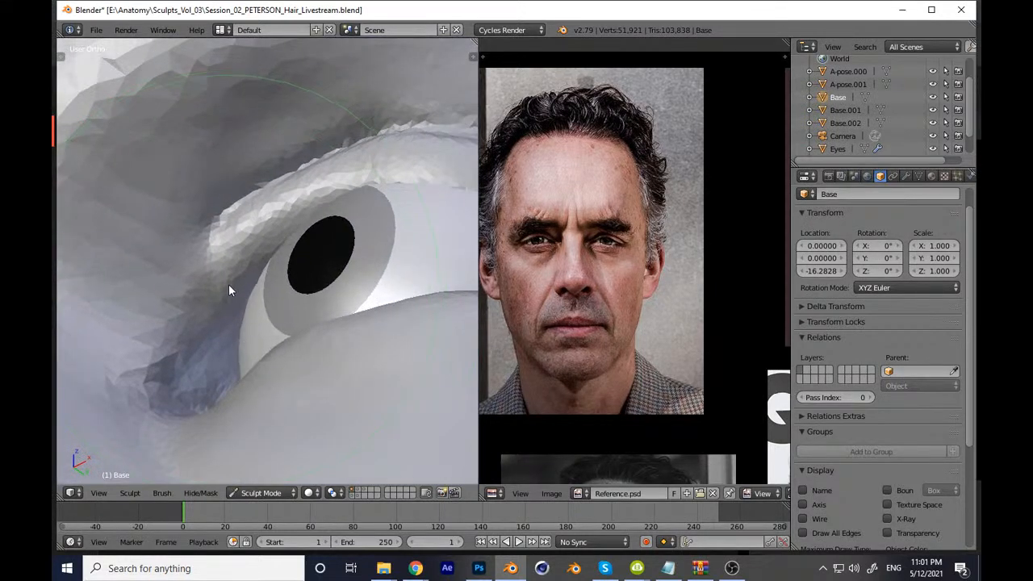
Step: Compare the full head with the reference from the front and save over the blend file
scroll(272, 319, down, 5)
key(KP_1)
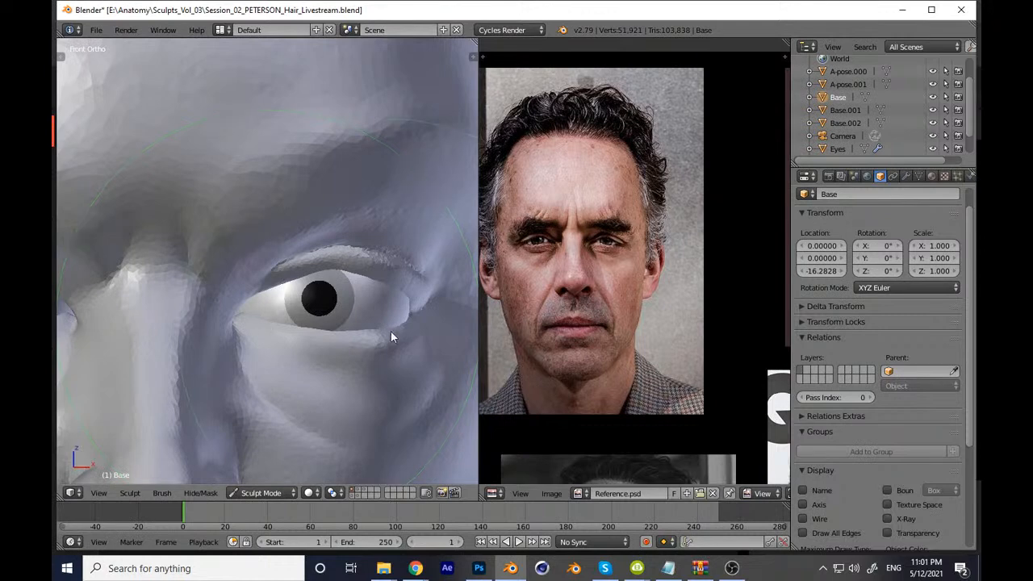
scroll(360, 344, down, 1)
scroll(387, 394, down, 3)
scroll(388, 394, down, 4)
key(ctrl+s)
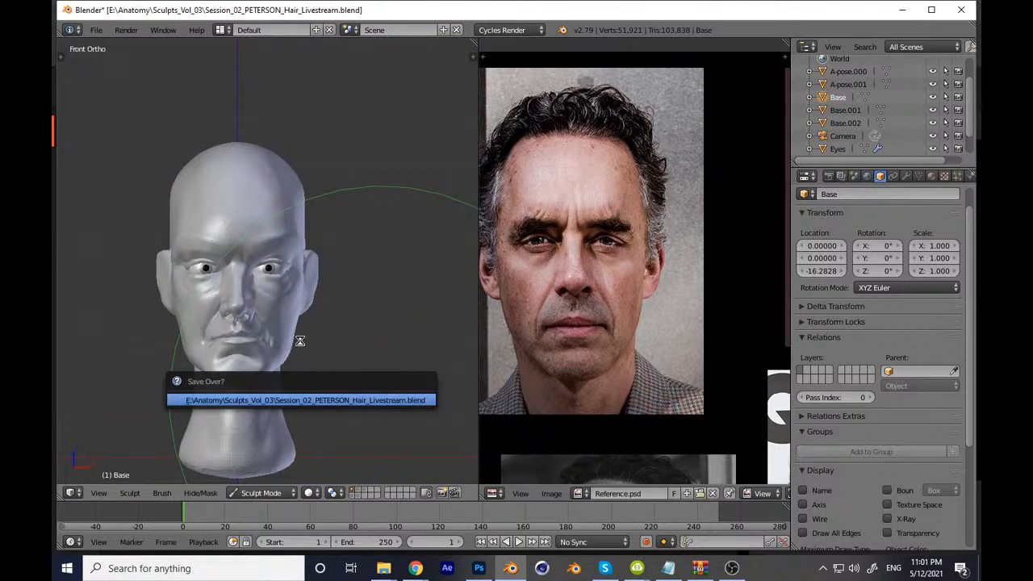
Step: Check the whole head from a three-quarter angle and save over the blend file
mouse_move(394, 333)
middle_down()
mouse_move(322, 329)
mouse_move(315, 345)
middle_up()
scroll(285, 356, down, 4)
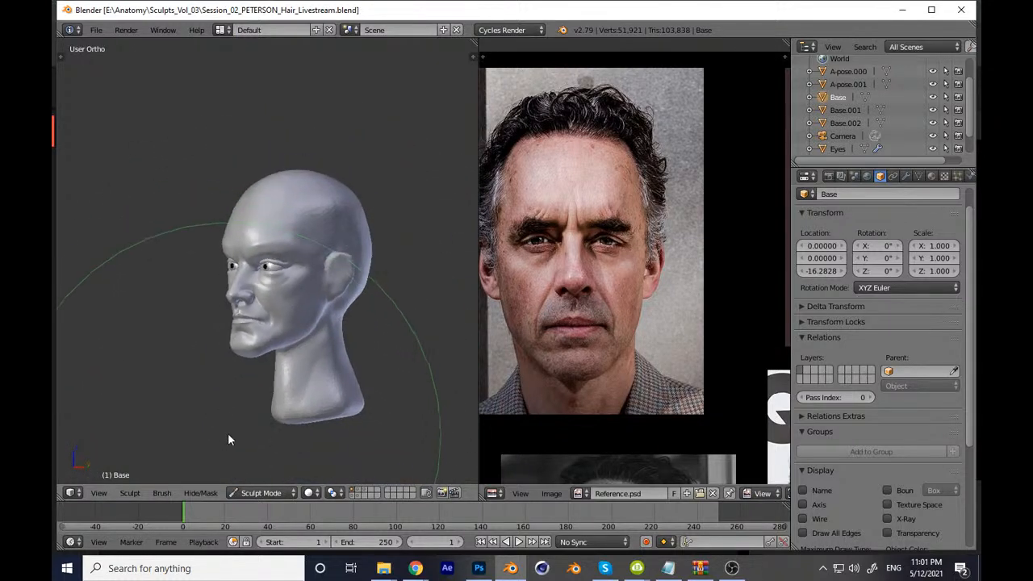
key(ctrl+s)
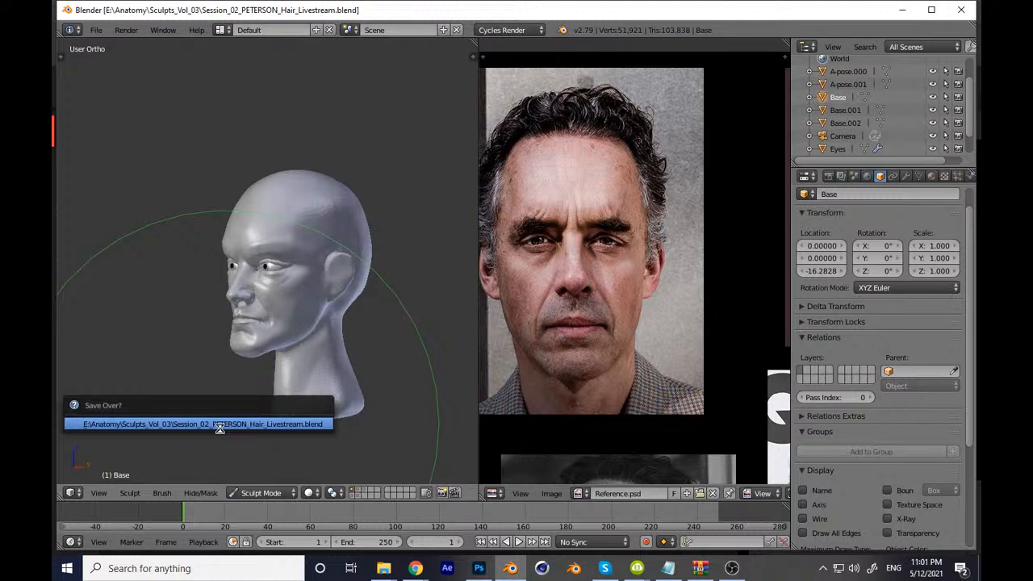
click(219, 424)
Step: Compare the head's profile with the side reference photo in perspective and orthographic projection, and save the blend file
key(KP_3)
key(KP_5)
mouse_move(644, 261)
middle_down()
mouse_move(584, 244)
mouse_move(566, 273)
middle_up()
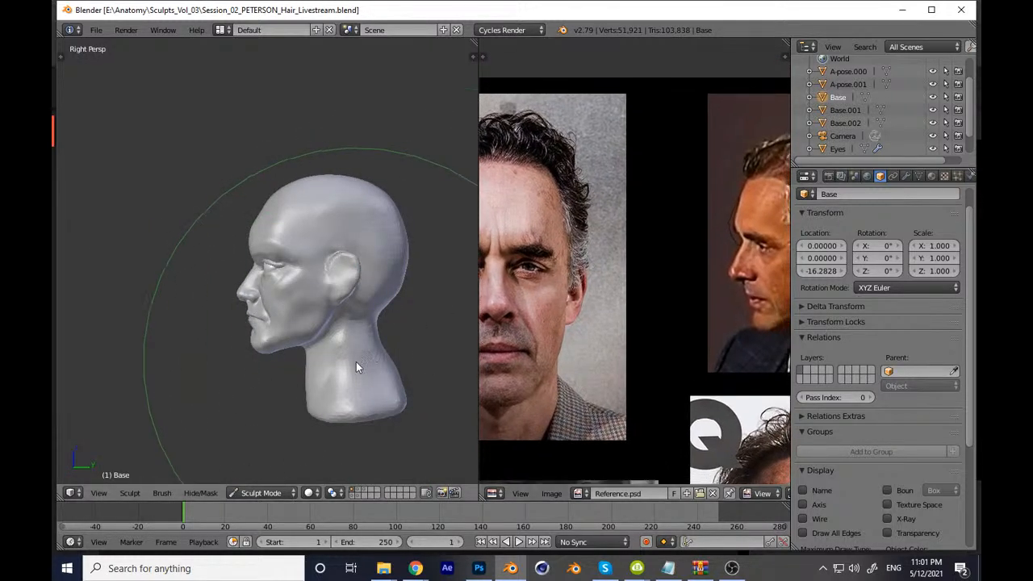
key(KP_5)
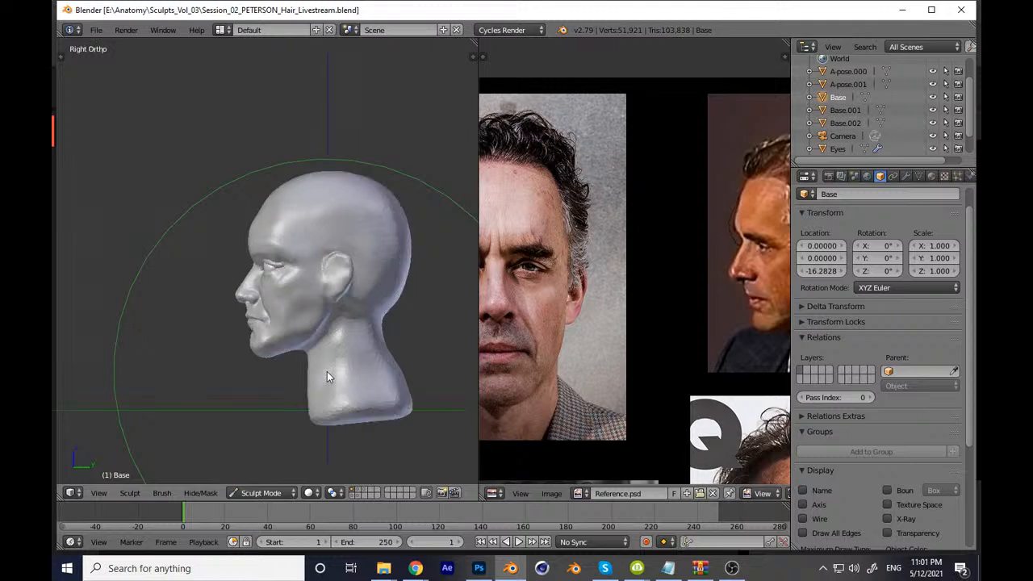
key(ctrl+s)
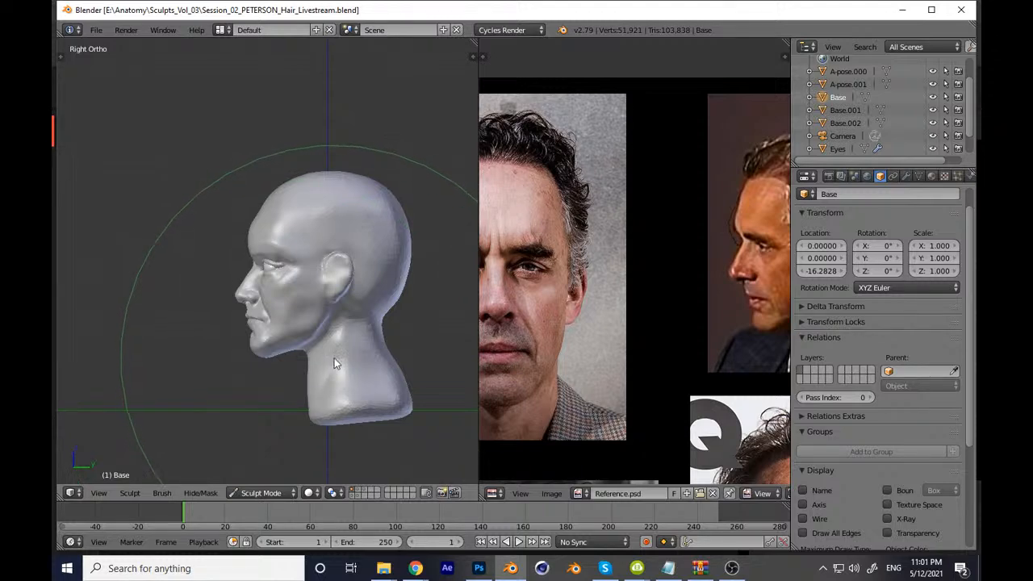
Step: Resize the brush for close work on the upper eyelid in the front view
key(KP_1)
middle_drag(492, 318, 566, 333)
ctrl+middle_drag(369, 355, 392, 201)
scroll(392, 203, up, 3)
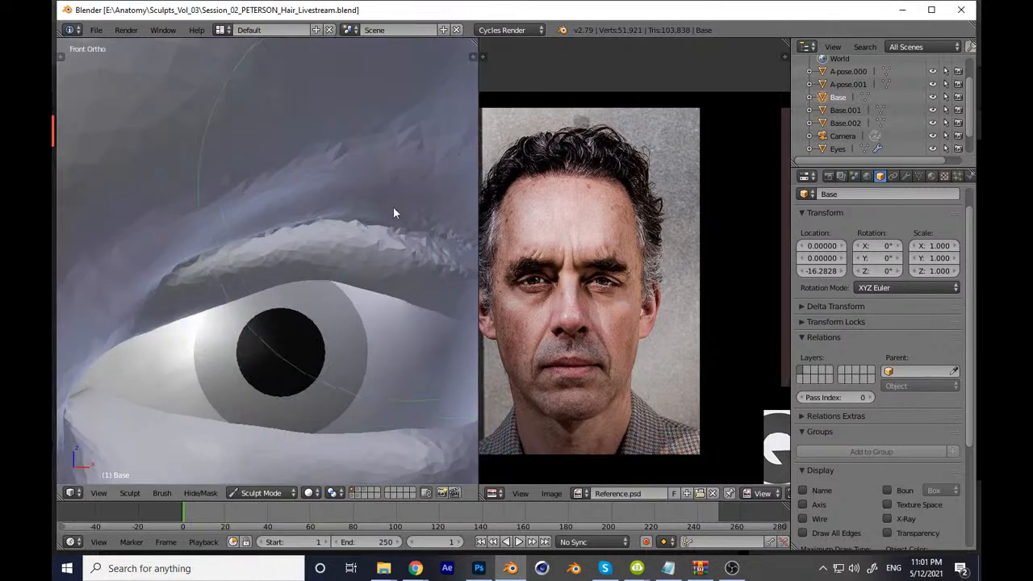
key(f)
click(283, 280)
mouse_move(373, 281)
ctrl+middle_down()
mouse_move(385, 322)
mouse_move(316, 325)
ctrl+middle_up()
Step: Show the other head's layer to study its eye and face, return to the working head's layer, and save over the blend file
click(363, 492)
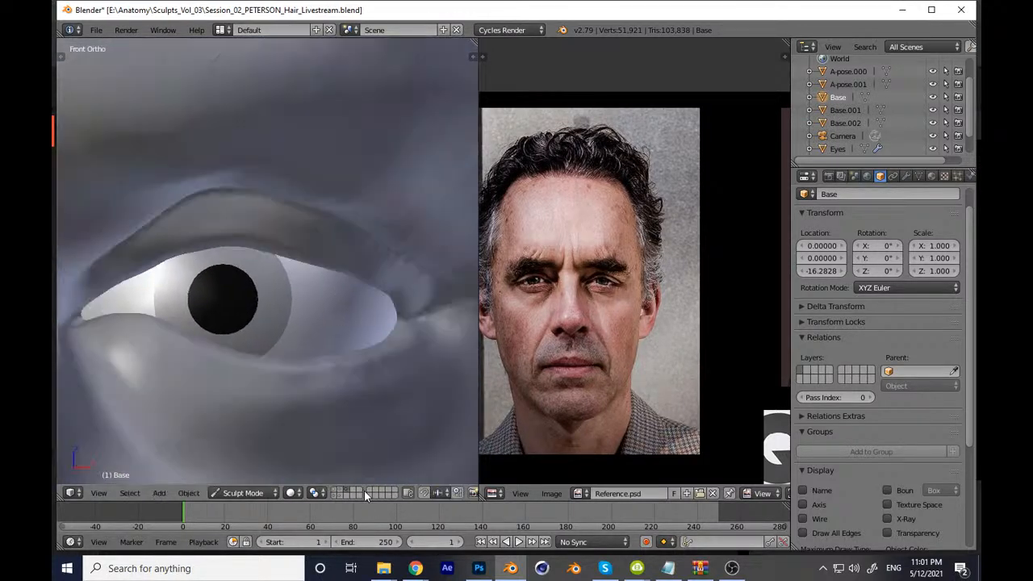
scroll(371, 355, down, 9)
scroll(365, 356, down, 3)
key(ctrl+s)
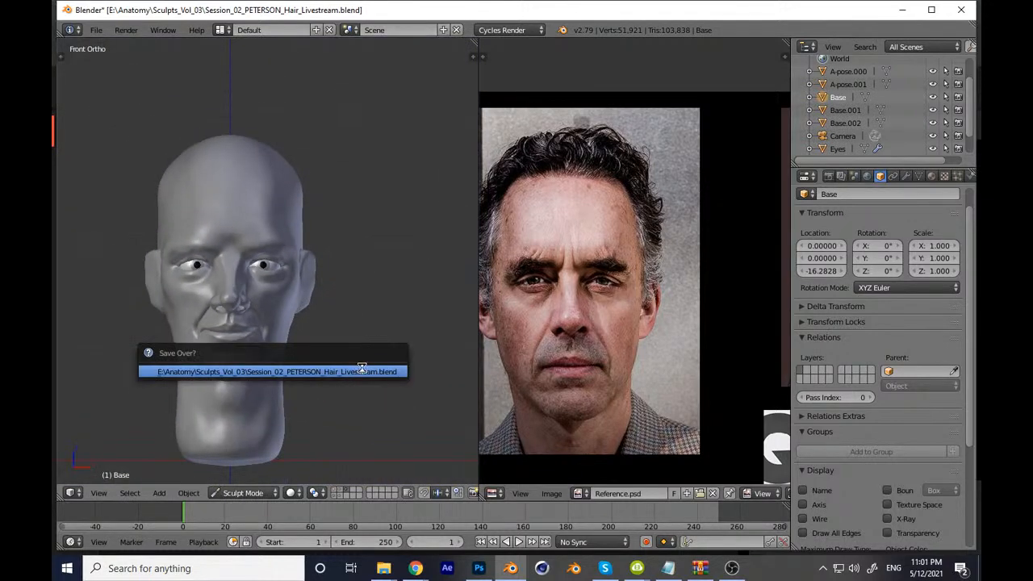
key(Return)
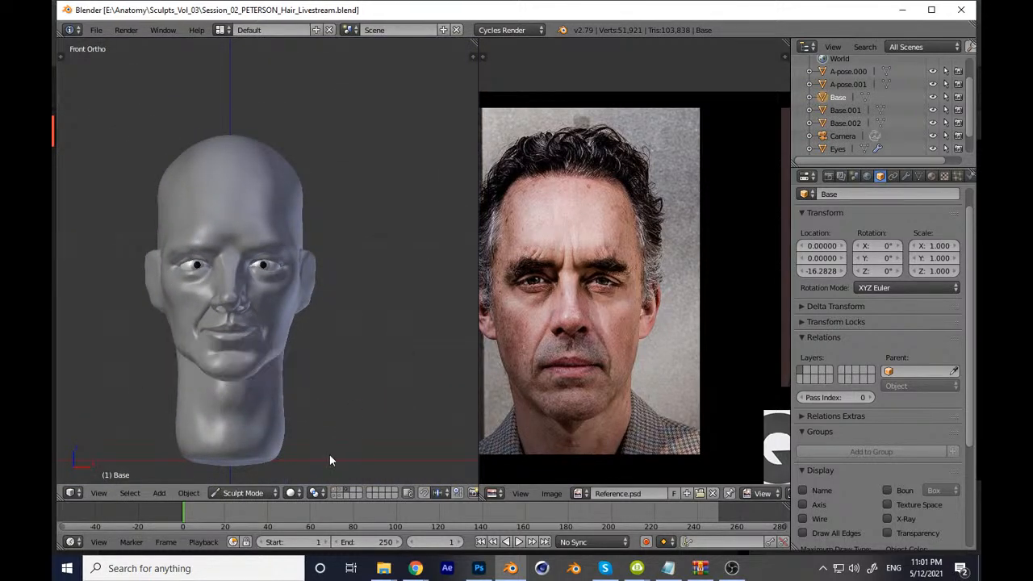
click(336, 487)
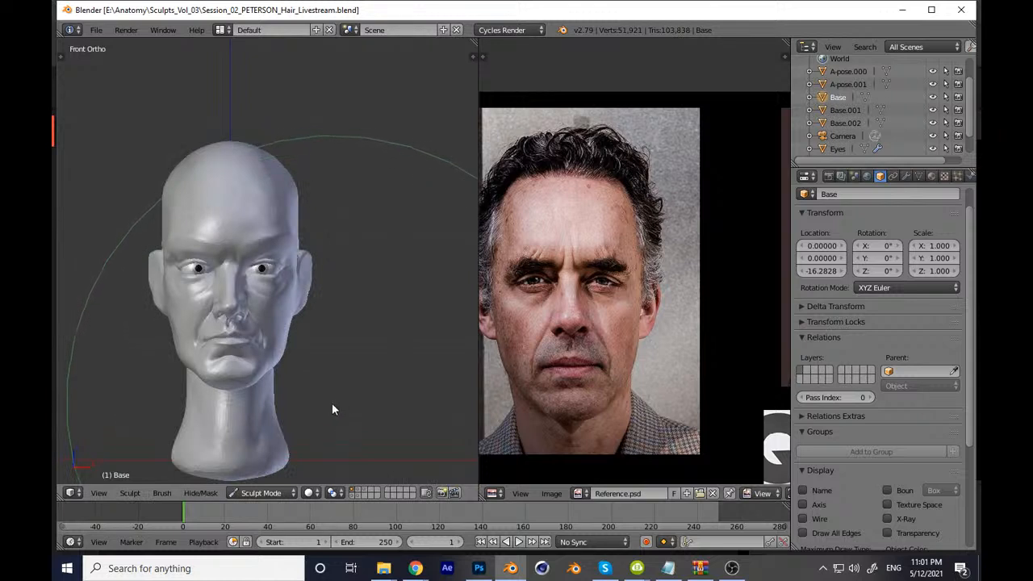
key(ctrl+s)
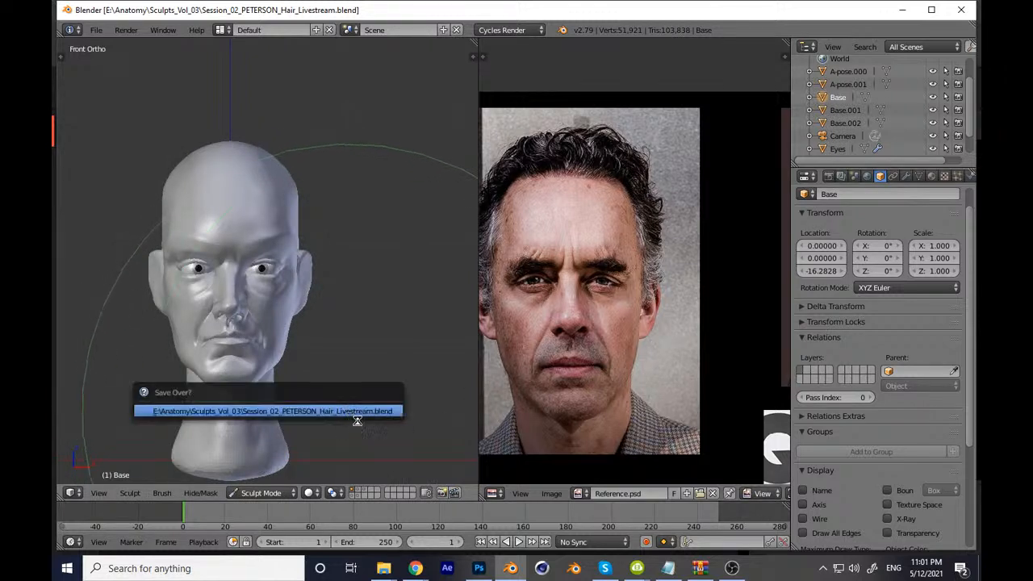
key(Return)
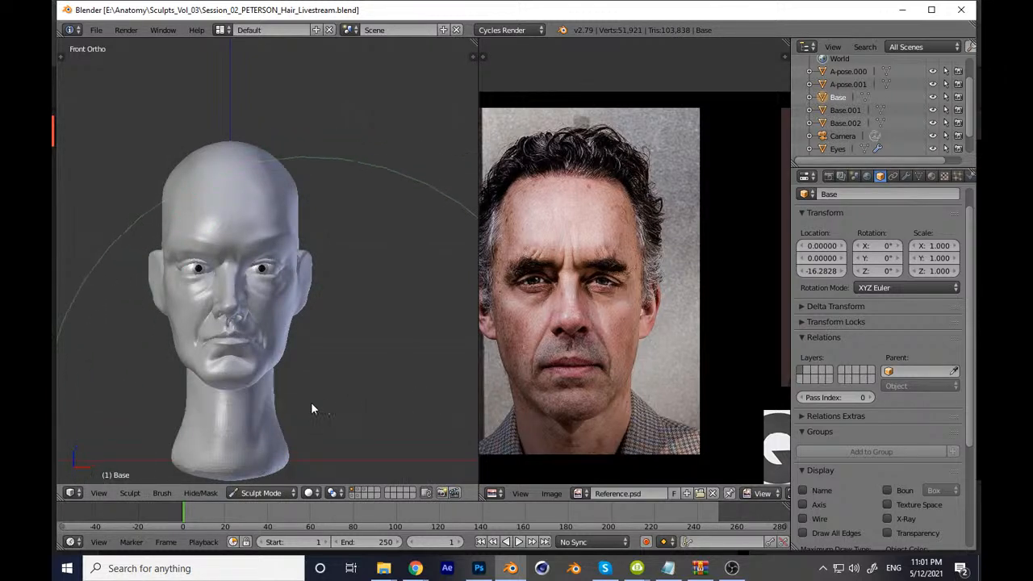
Step: Resize the brush, soften the crease on the side of the neck below the jaw, and save over the blend file
shift+middle_drag(310, 423, 330, 347)
ctrl+middle_drag(320, 394, 316, 358)
scroll(315, 367, up, 2)
shift+middle_drag(308, 400, 327, 334)
scroll(322, 367, up, 4)
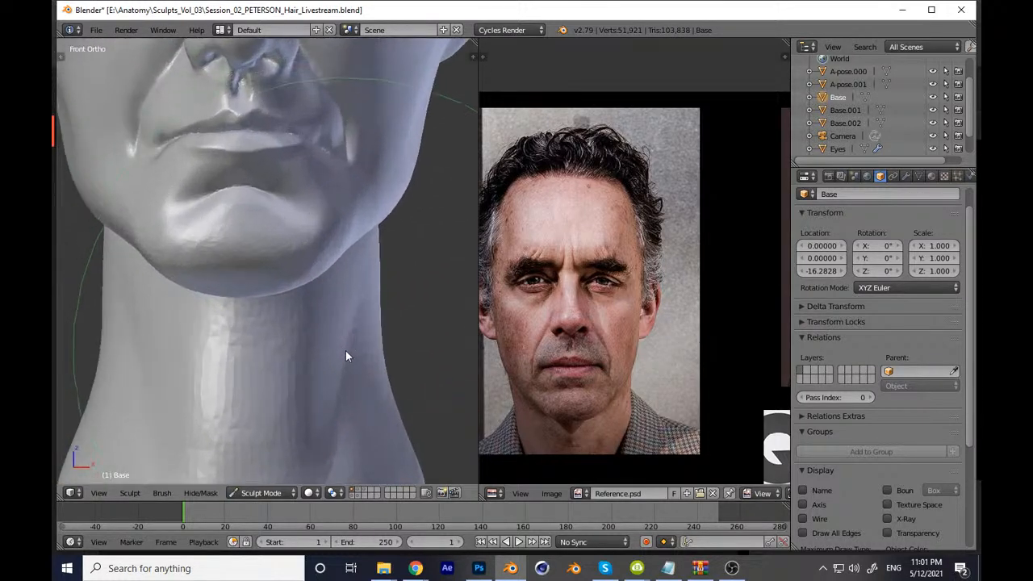
key(f)
click(337, 375)
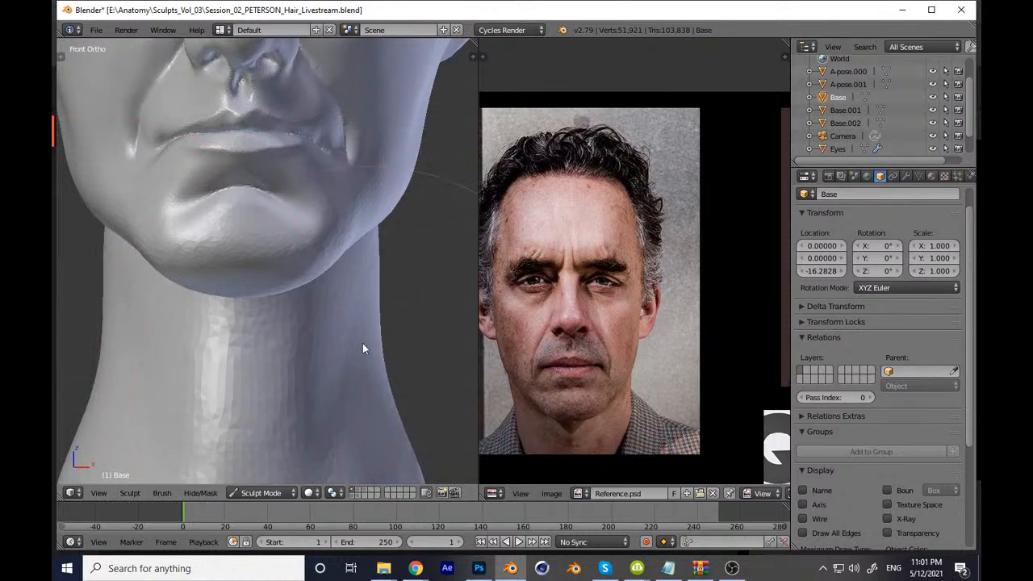
scroll(355, 379, down, 8)
key(ctrl+s)
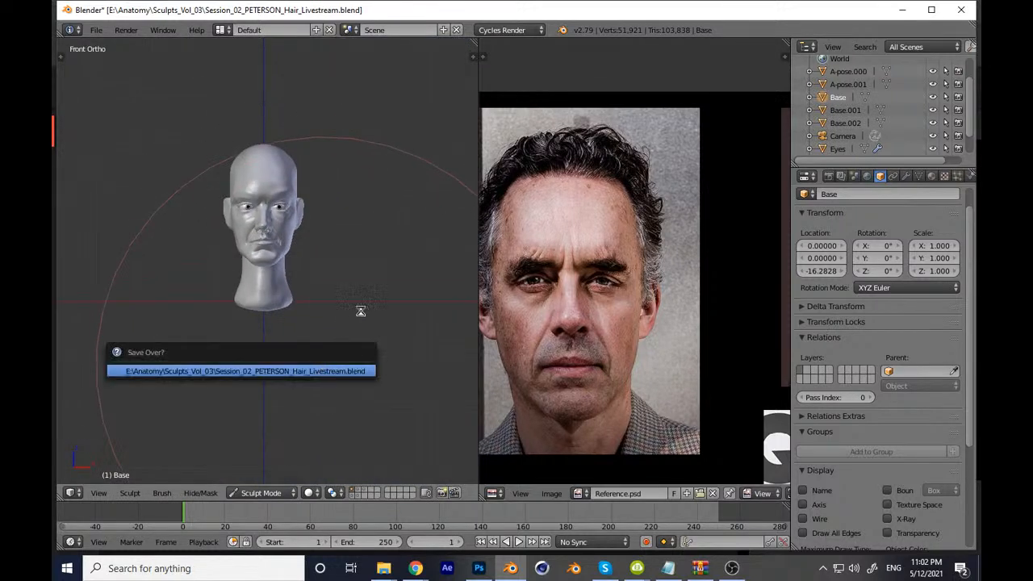
key(Return)
Step: Pull the side of the neck outward below the jaw to widen it, and save over the blend file
mouse_move(335, 334)
shift+middle_down()
mouse_move(340, 397)
mouse_move(337, 272)
shift+middle_up()
scroll(326, 396, up, 5)
scroll(367, 348, up, 3)
scroll(379, 331, up, 2)
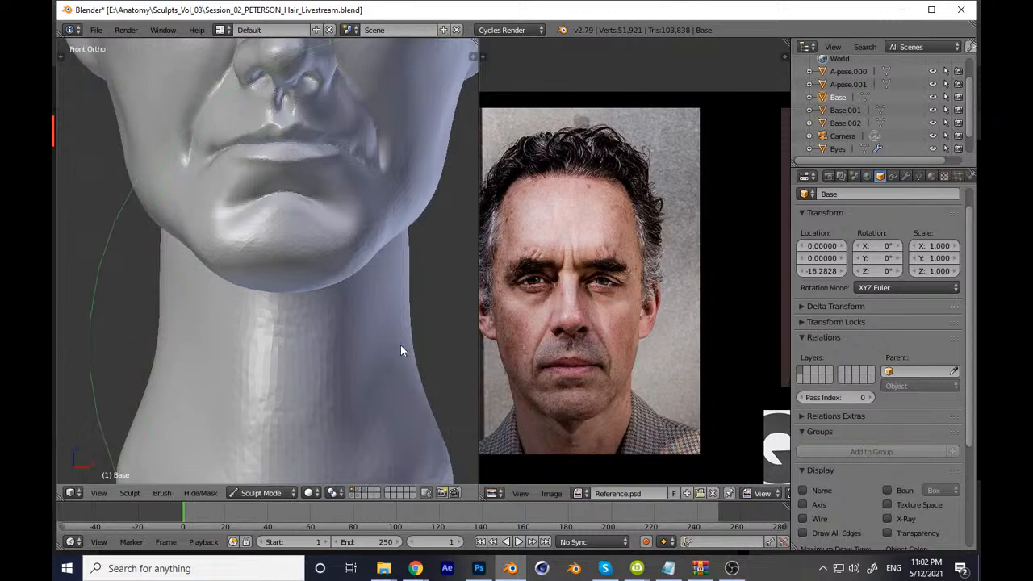
drag(391, 337, 416, 330)
scroll(410, 297, down, 5)
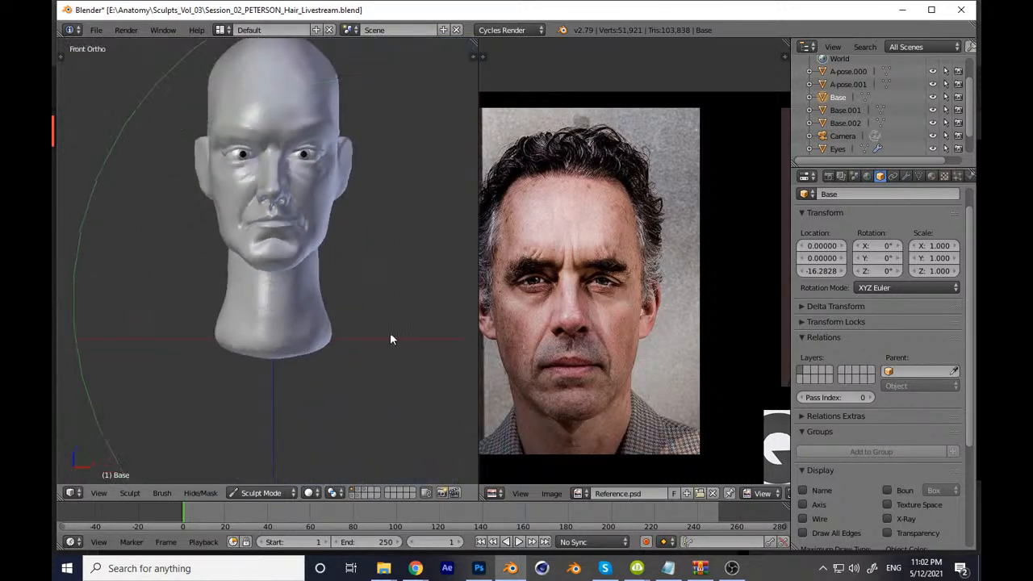
key(ctrl+s)
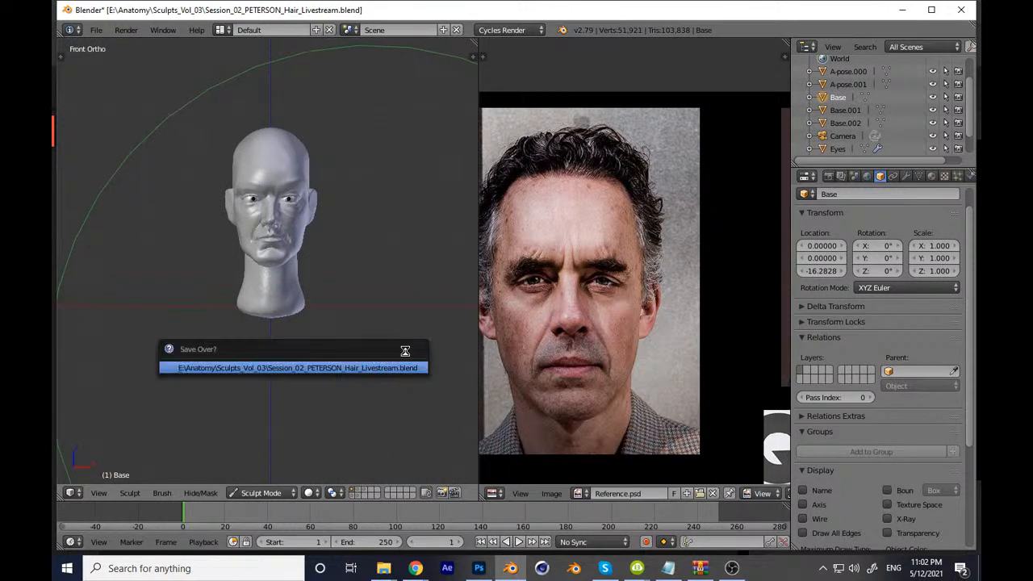
click(409, 357)
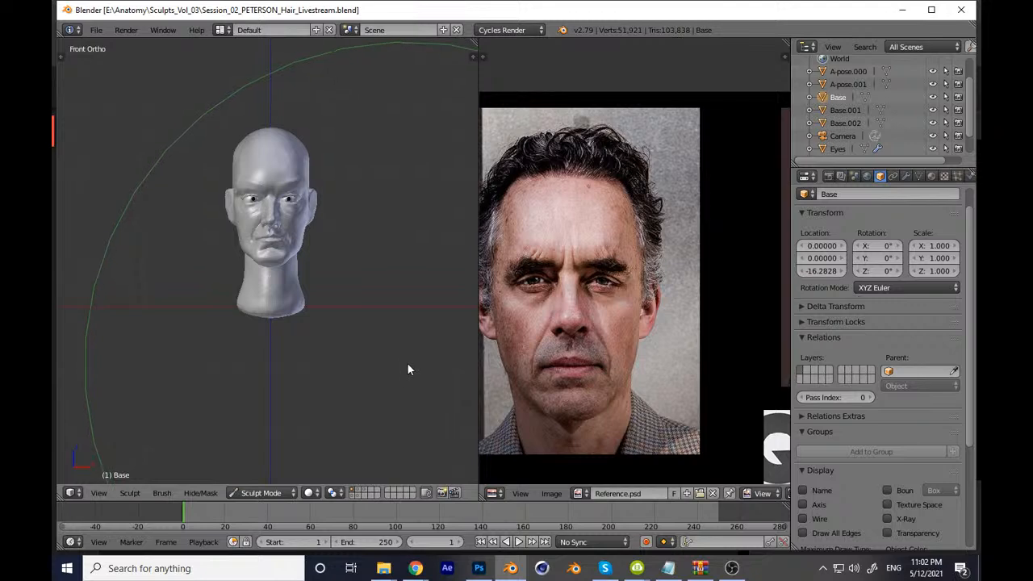
Step: Examine the jawline, chin and neck transition from the front and the side
shift+middle_drag(355, 333, 359, 347)
scroll(366, 314, up, 8)
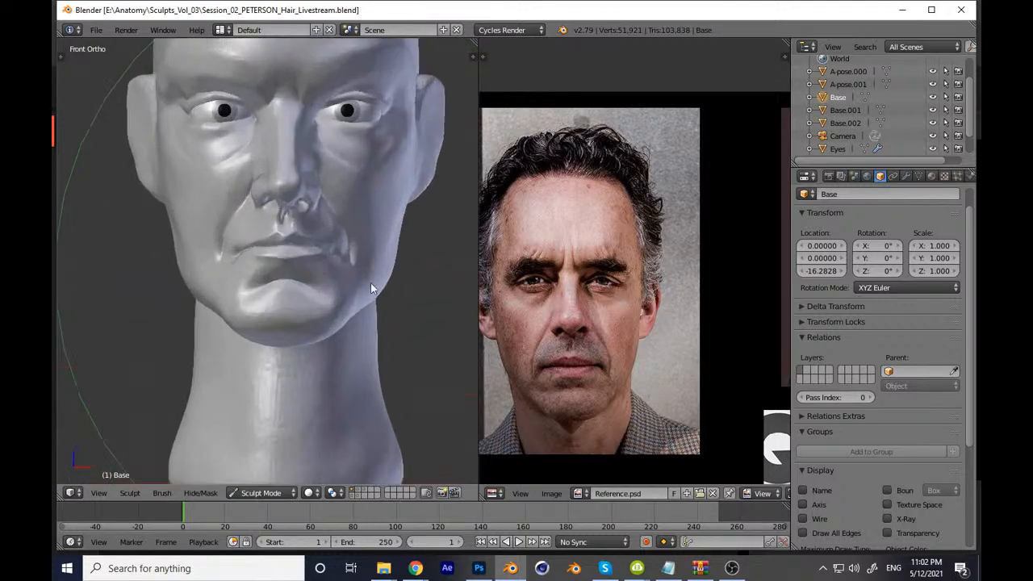
key(KP_3)
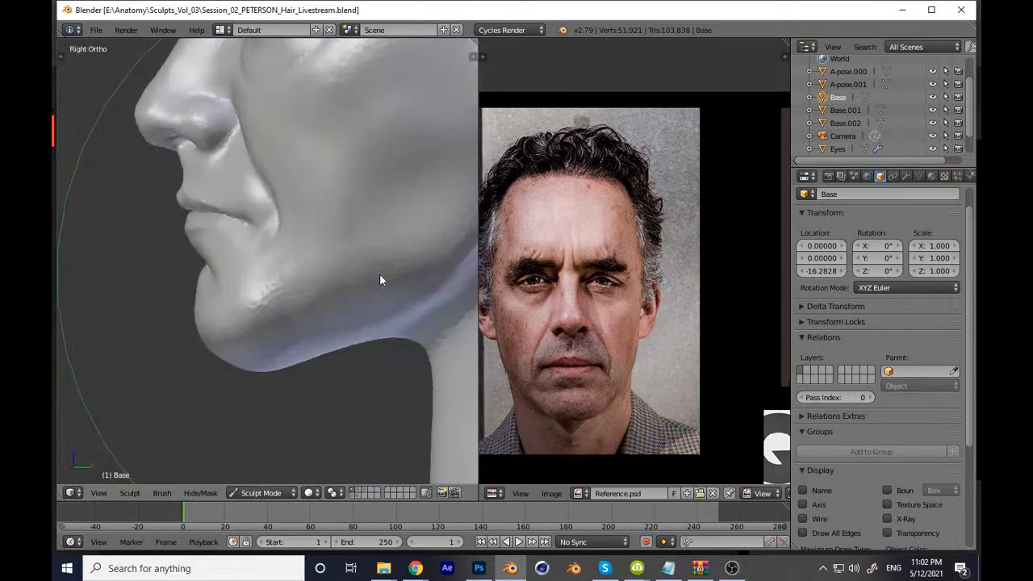
key(KP_1)
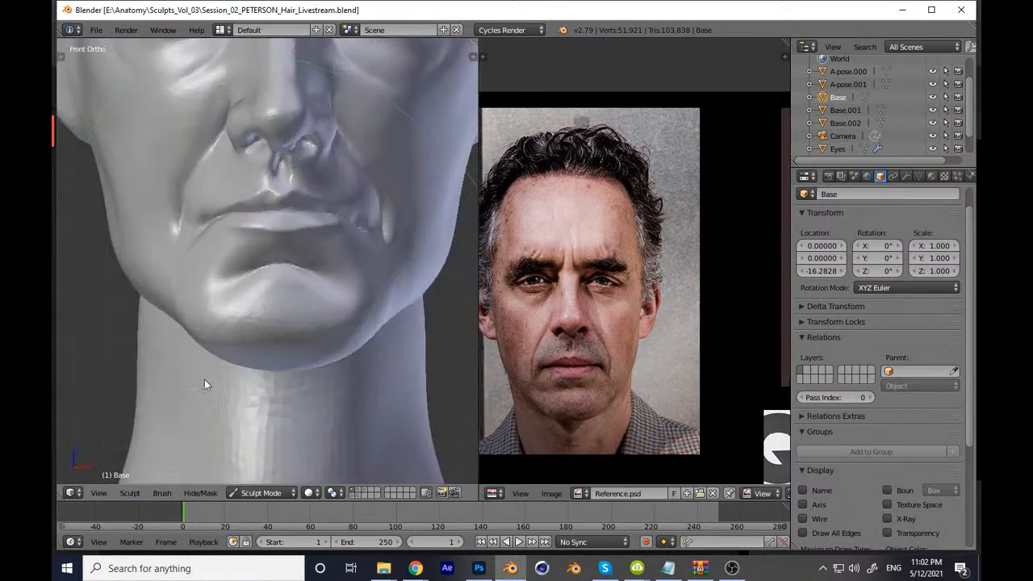
shift+middle_drag(210, 373, 323, 363)
scroll(322, 363, up, 4)
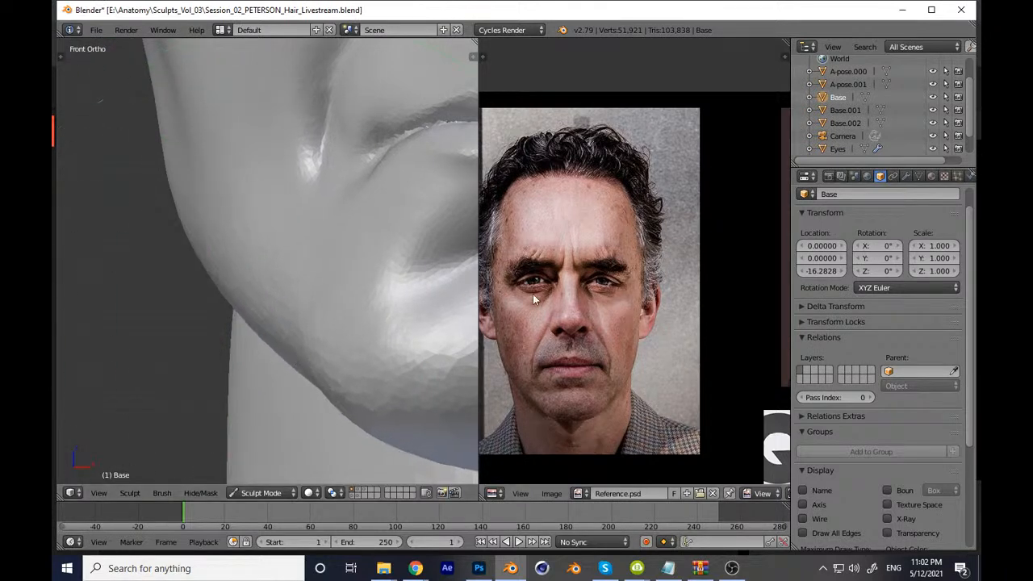
Step: Compare the full head with all four reference photos in the front view, and save over the blend file
middle_drag(652, 224, 600, 192)
scroll(591, 301, down, 10)
scroll(650, 266, up, 6)
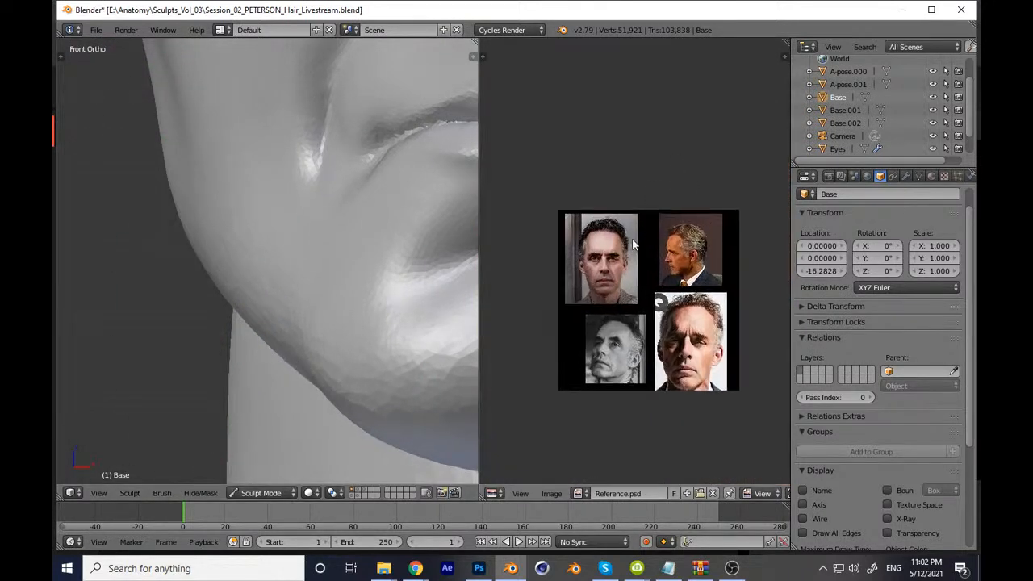
scroll(662, 307, up, 1)
scroll(379, 364, down, 6)
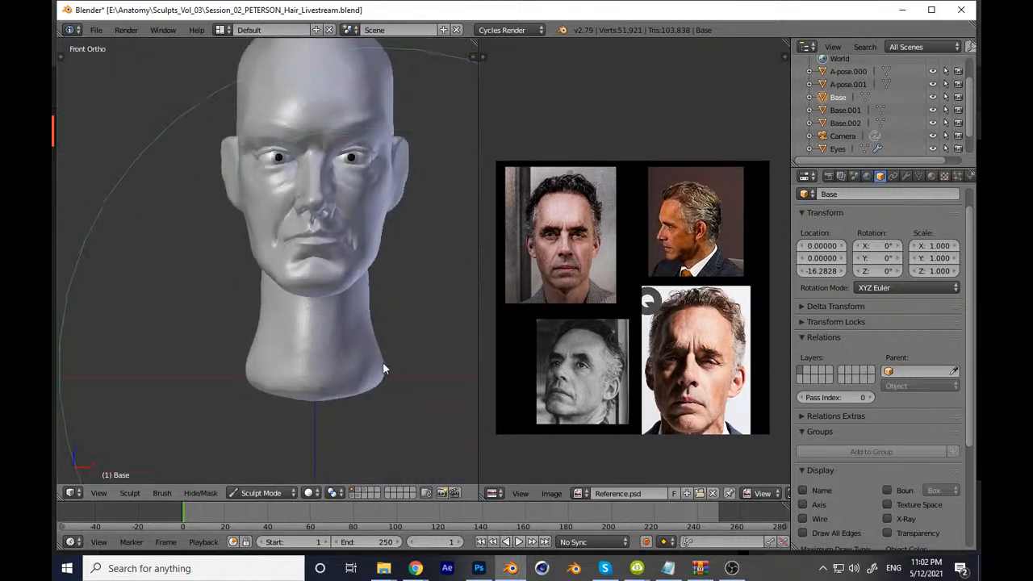
shift+middle_drag(381, 361, 366, 425)
key(ctrl+s)
click(394, 379)
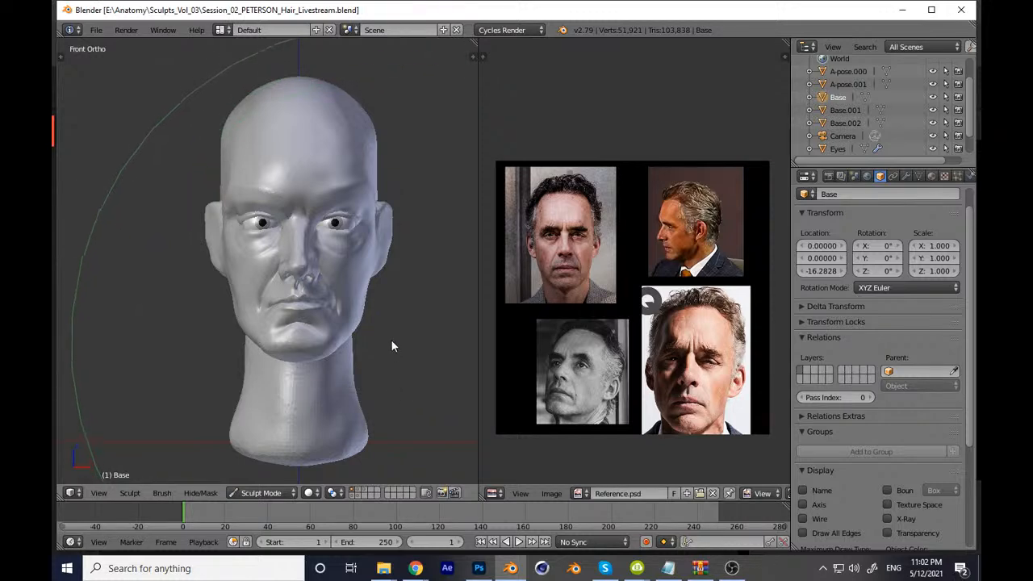
Step: Try adjusting the temple contour beside the outer brow, and undo the last two sculpting changes
shift+middle_drag(393, 339, 363, 369)
scroll(363, 368, up, 8)
mouse_move(321, 314)
shift+middle_down()
mouse_move(248, 359)
mouse_move(281, 328)
mouse_move(318, 400)
shift+middle_up()
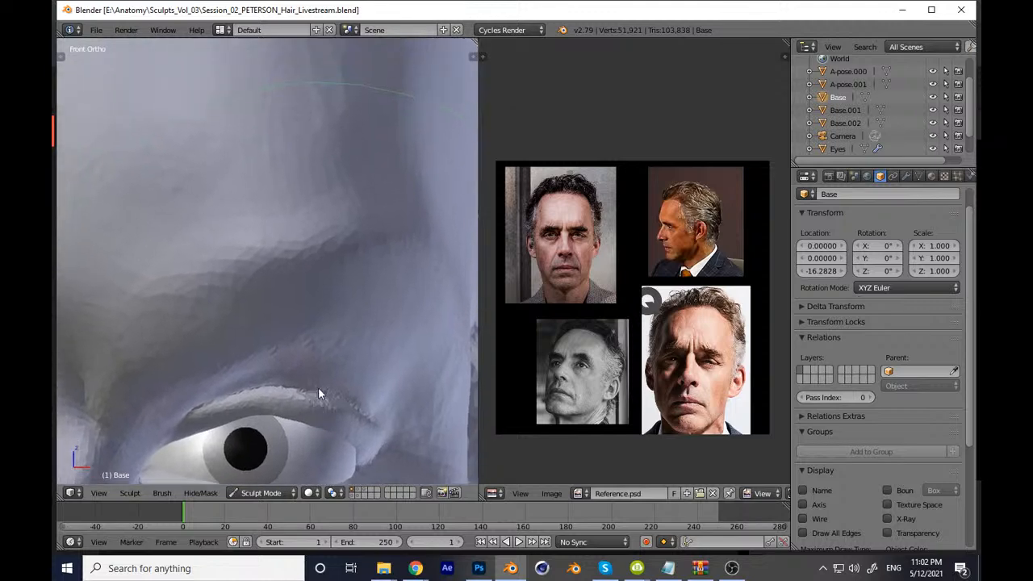
scroll(337, 319, down, 1)
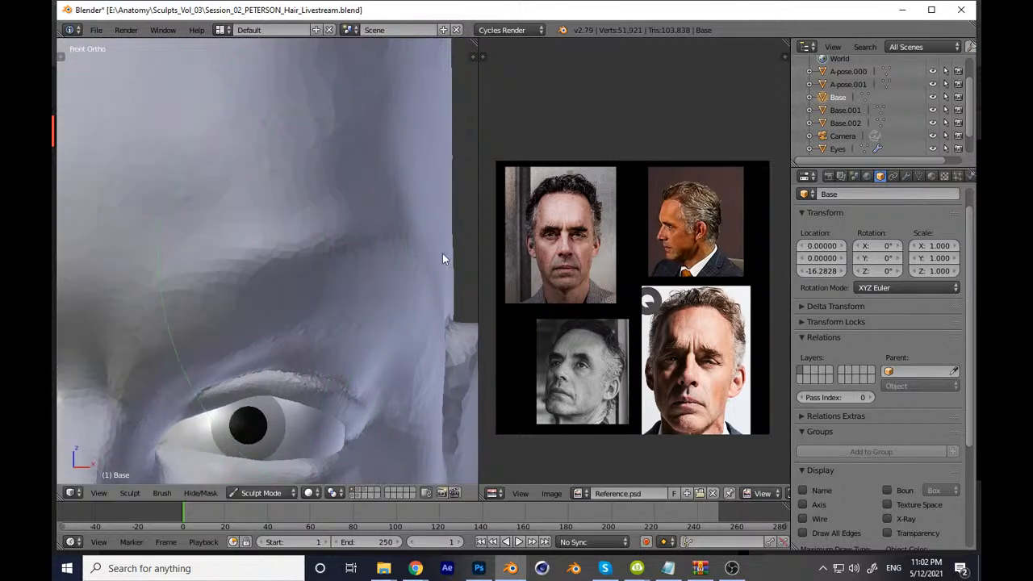
mouse_move(421, 280)
ctrl+middle_down()
mouse_move(391, 380)
mouse_move(369, 374)
ctrl+middle_up()
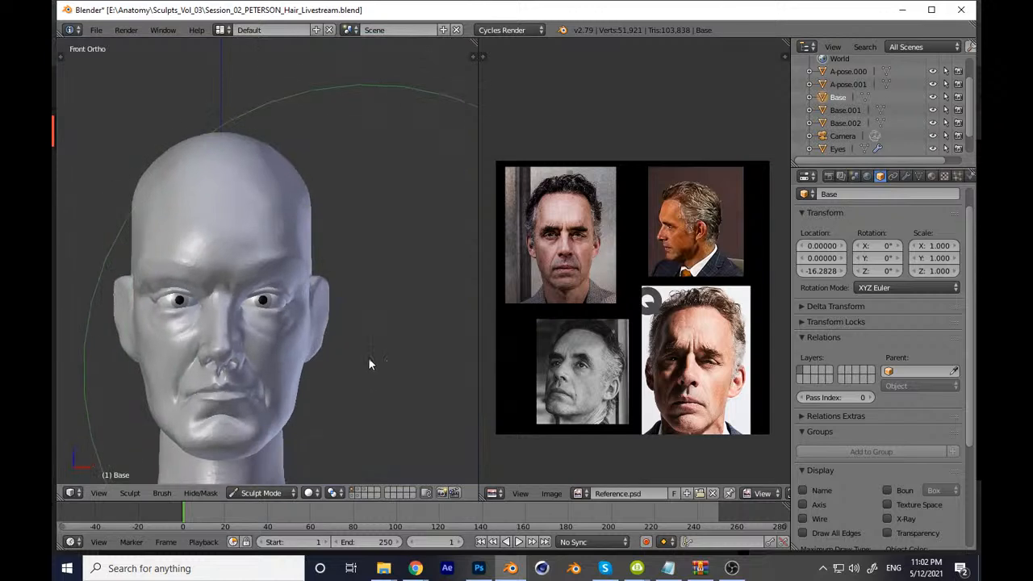
shift+middle_drag(234, 371, 274, 368)
ctrl+middle_drag(275, 368, 254, 286)
mouse_move(184, 348)
ctrl+middle_down()
mouse_move(243, 318)
mouse_move(238, 286)
mouse_move(238, 456)
ctrl+middle_up()
key(ctrl+z)
key(ctrl+z)
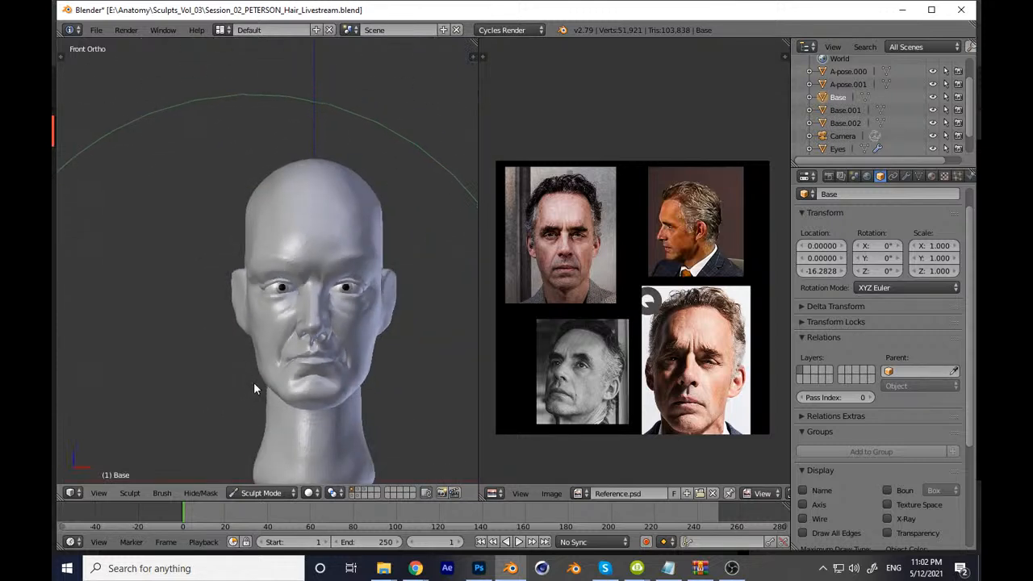
Step: Check the head from the front and a three-quarter angle against the references, and save over the blend file
shift+middle_drag(328, 373, 285, 340)
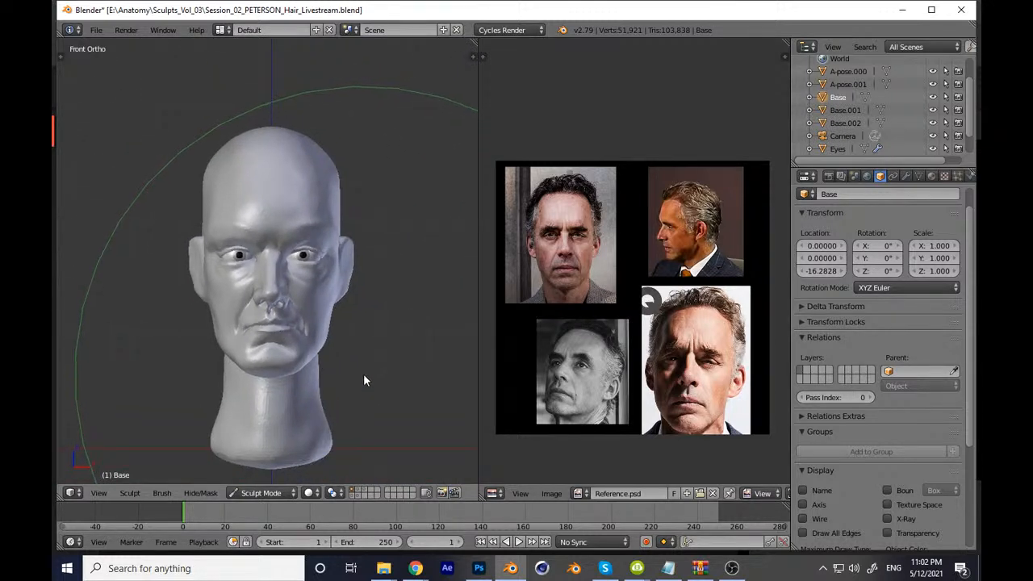
mouse_move(362, 376)
middle_down()
mouse_move(304, 383)
mouse_move(315, 397)
middle_up()
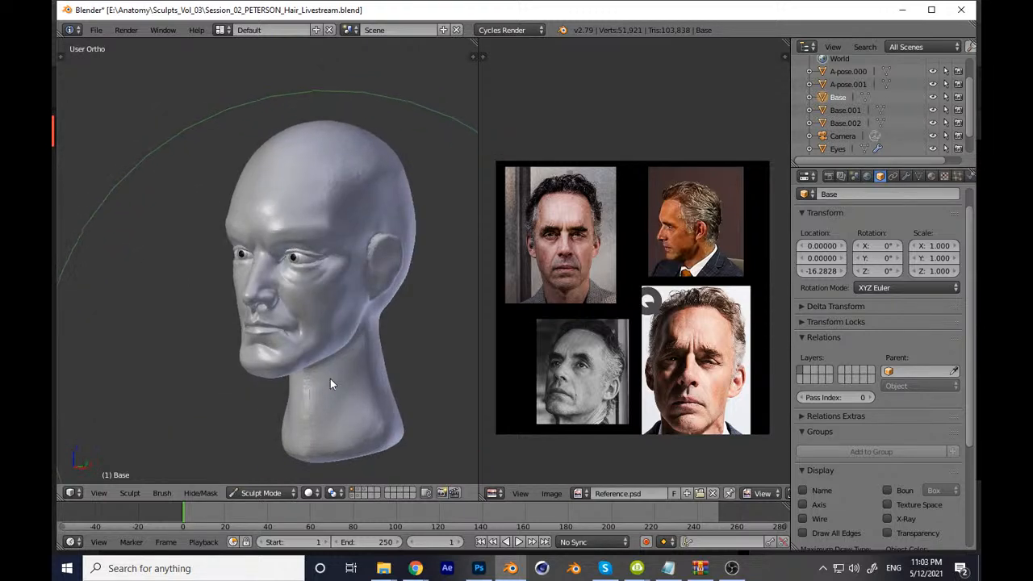
key(KP_1)
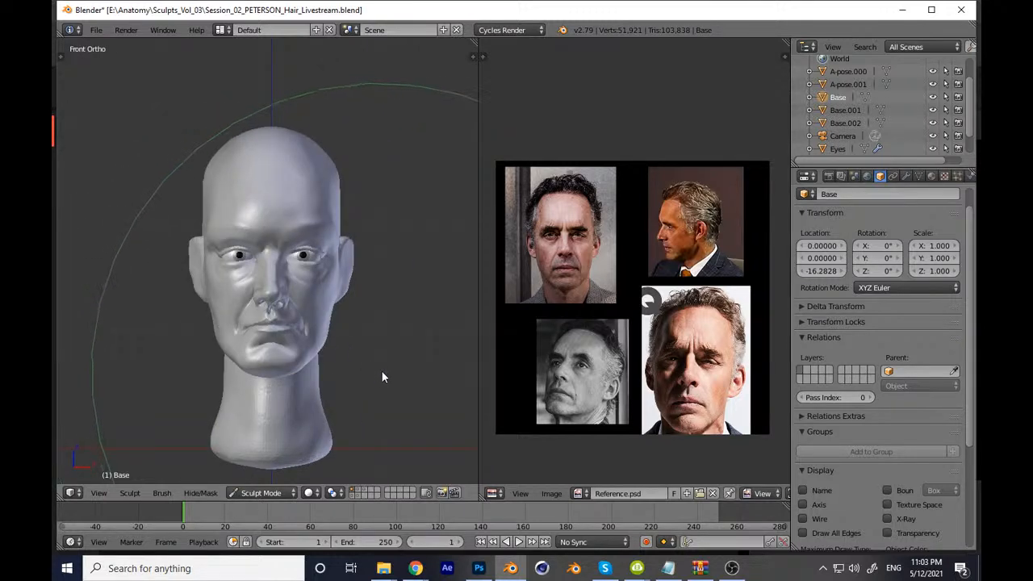
key(ctrl+s)
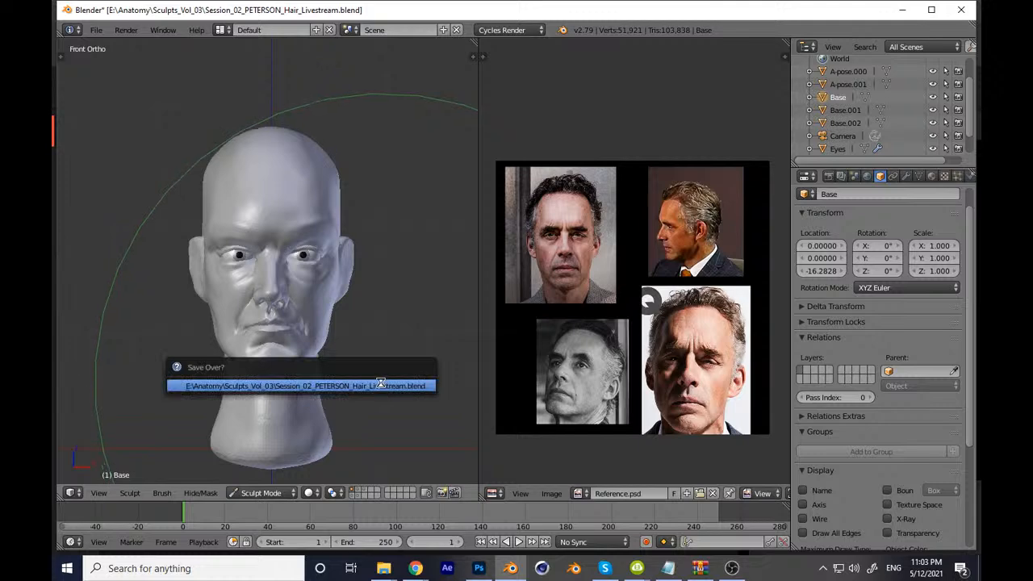
click(380, 385)
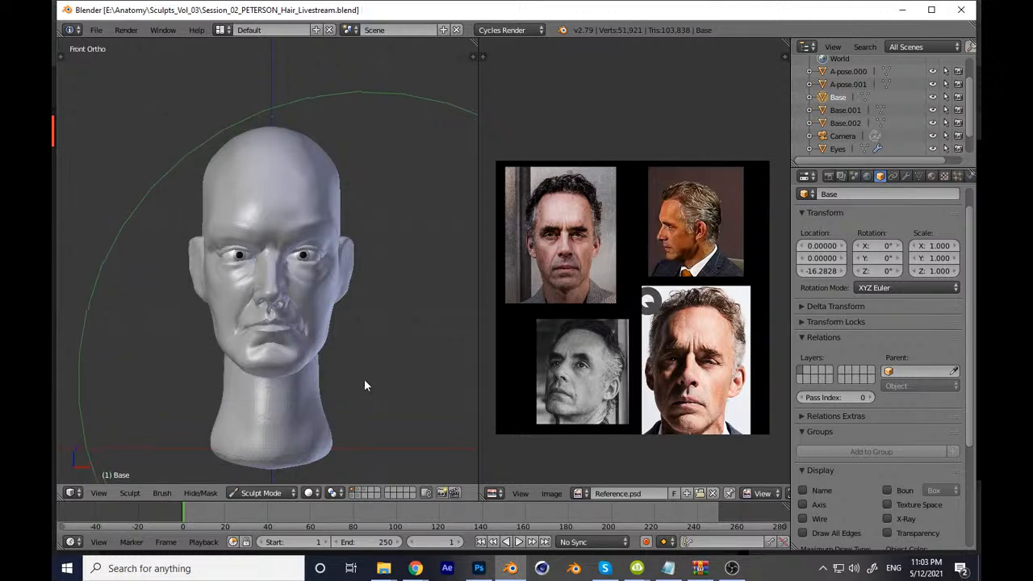
Step: Carve the upper eyelid crease above the iris and carry it toward the eye's outer corner in the front view
scroll(429, 223, up, 7)
scroll(304, 335, up, 5)
scroll(514, 302, up, 4)
middle_drag(569, 239, 720, 261)
scroll(630, 319, up, 2)
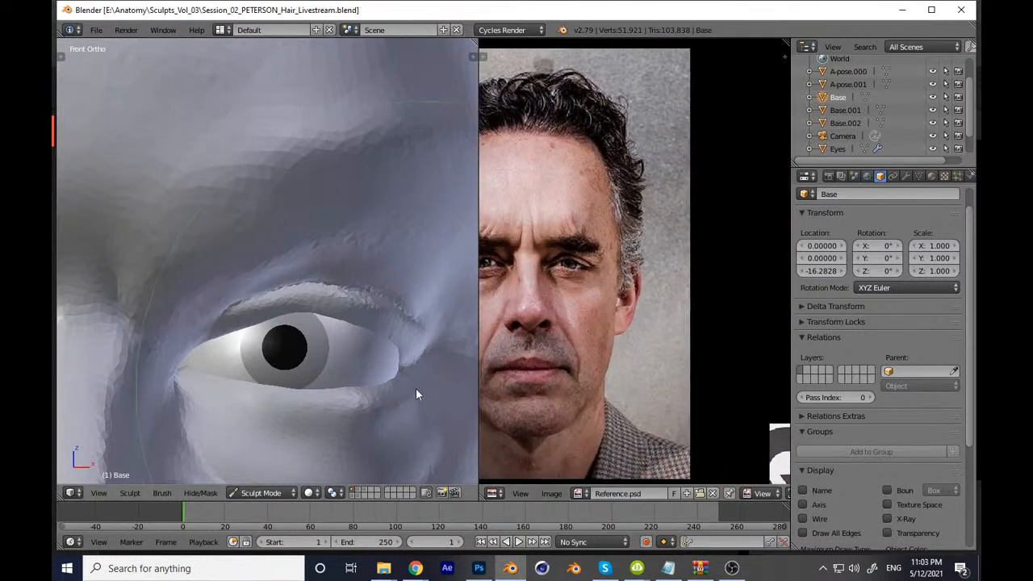
shift+middle_drag(403, 375, 353, 351)
scroll(353, 351, up, 2)
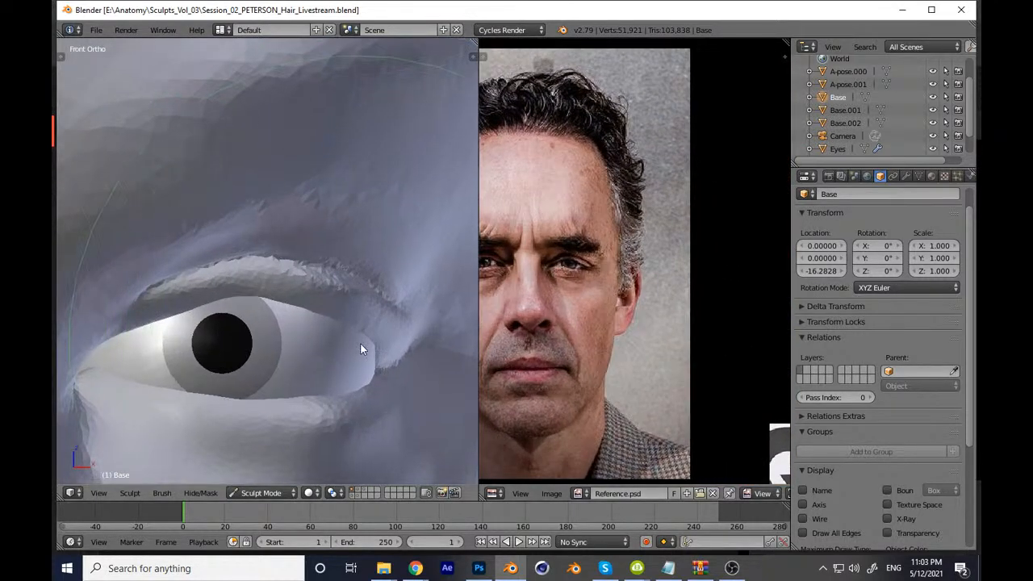
scroll(344, 310, up, 3)
key(c)
key(f)
click(157, 297)
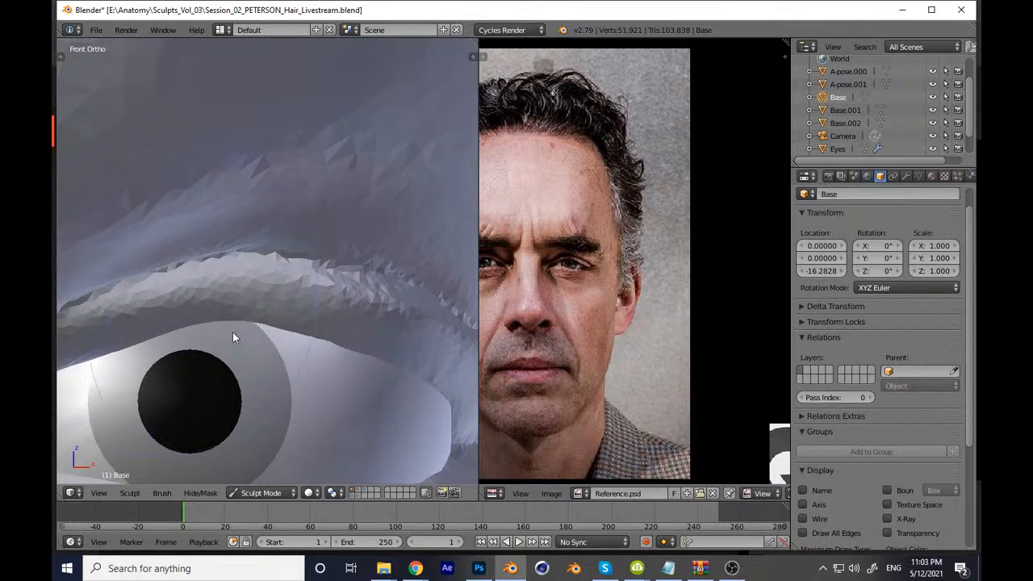
shift+middle_drag(247, 332, 328, 314)
scroll(305, 291, up, 3)
key(f)
click(243, 275)
key(f)
click(173, 278)
ctrl+drag(169, 276, 303, 265)
shift+middle_drag(302, 265, 139, 306)
ctrl+drag(323, 269, 364, 267)
shift+middle_drag(362, 257, 218, 324)
Step: Deepen the outer part of the upper eyelid crease as it slopes down past the outer eye corner
key(f)
click(247, 339)
mouse_move(235, 341)
ctrl+mouse_down()
mouse_move(293, 351)
mouse_move(393, 421)
ctrl+mouse_up()
ctrl+drag(281, 347, 397, 424)
shift+middle_drag(297, 372, 247, 353)
ctrl+drag(301, 374, 353, 388)
mouse_move(353, 388)
shift+middle_down()
mouse_move(301, 325)
mouse_move(310, 310)
mouse_move(314, 335)
shift+middle_up()
shift+middle_drag(318, 377, 339, 276)
Step: Change to another sculpting brush and even out the rough upper eyelid fold near the outer eye corner
key(f)
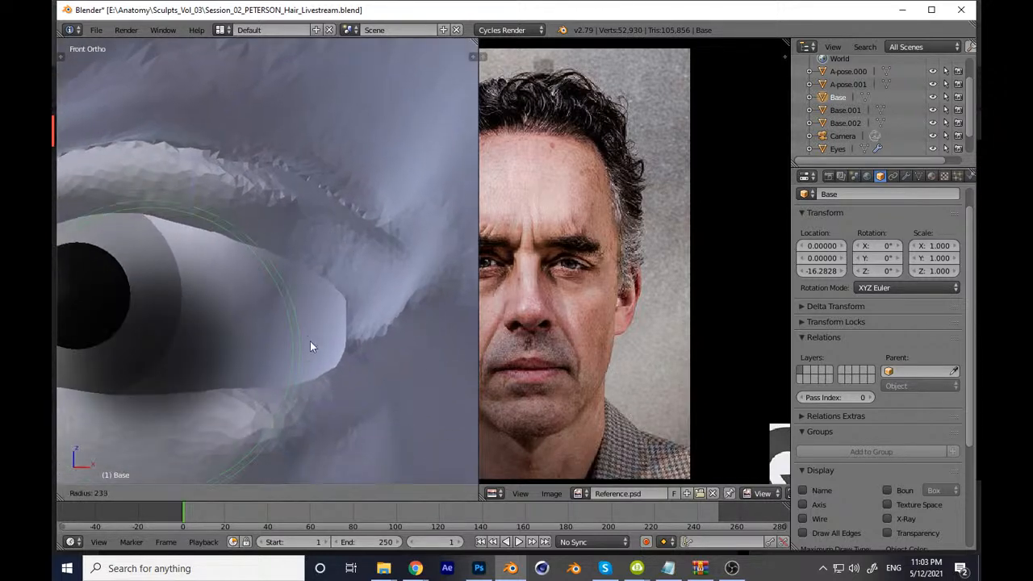
click(360, 319)
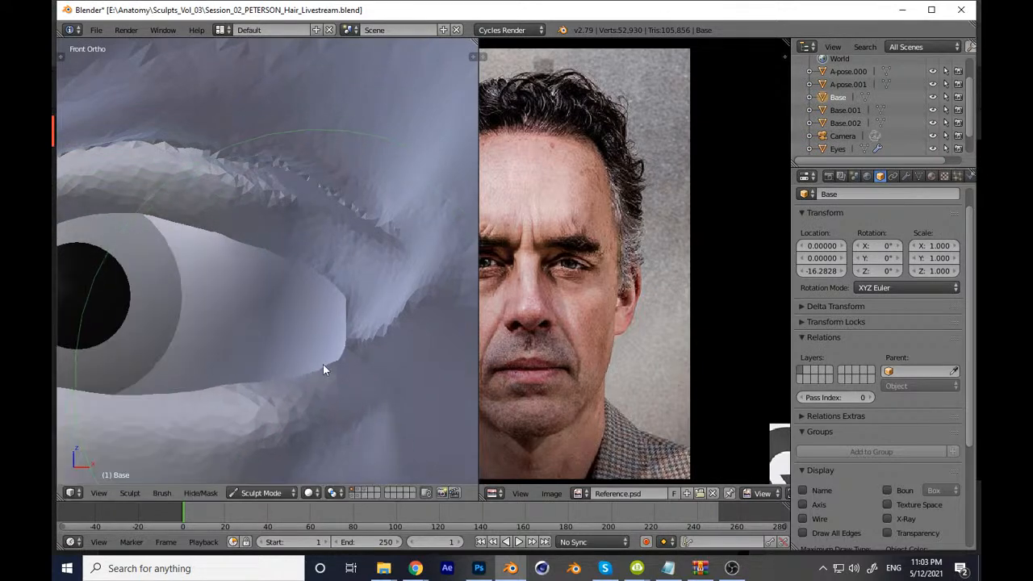
key(t)
click(113, 99)
click(207, 156)
key(t)
scroll(285, 271, up, 1)
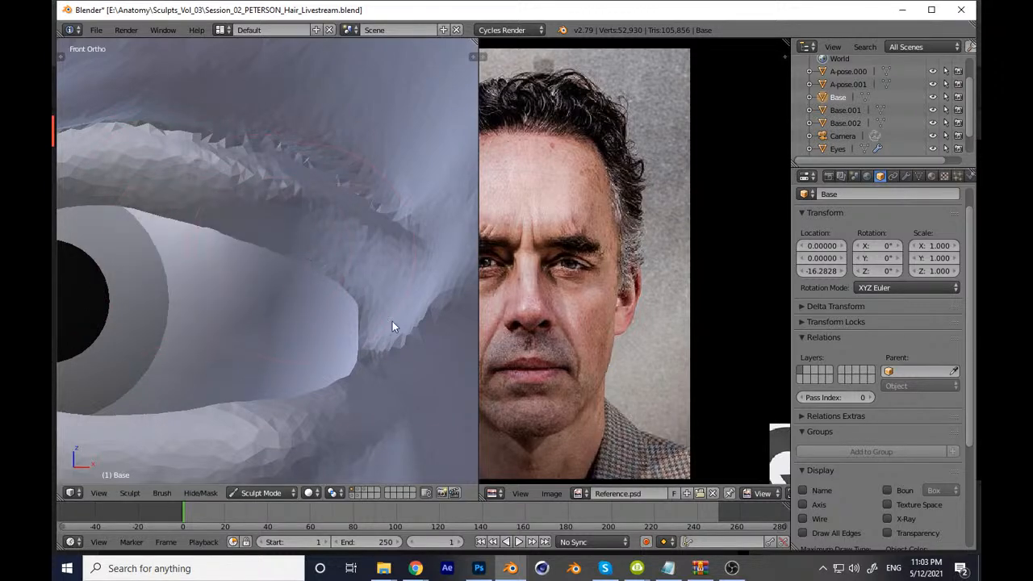
mouse_move(357, 307)
middle_down()
mouse_move(281, 275)
mouse_move(297, 252)
middle_up()
drag(296, 252, 325, 251)
middle_drag(325, 251, 270, 253)
drag(269, 253, 324, 283)
mouse_move(234, 190)
mouse_down()
mouse_move(180, 163)
mouse_move(435, 232)
mouse_up()
drag(236, 225, 437, 298)
Step: Check the full head in the front view, and save over the blend file
scroll(351, 345, down, 4)
scroll(352, 346, down, 4)
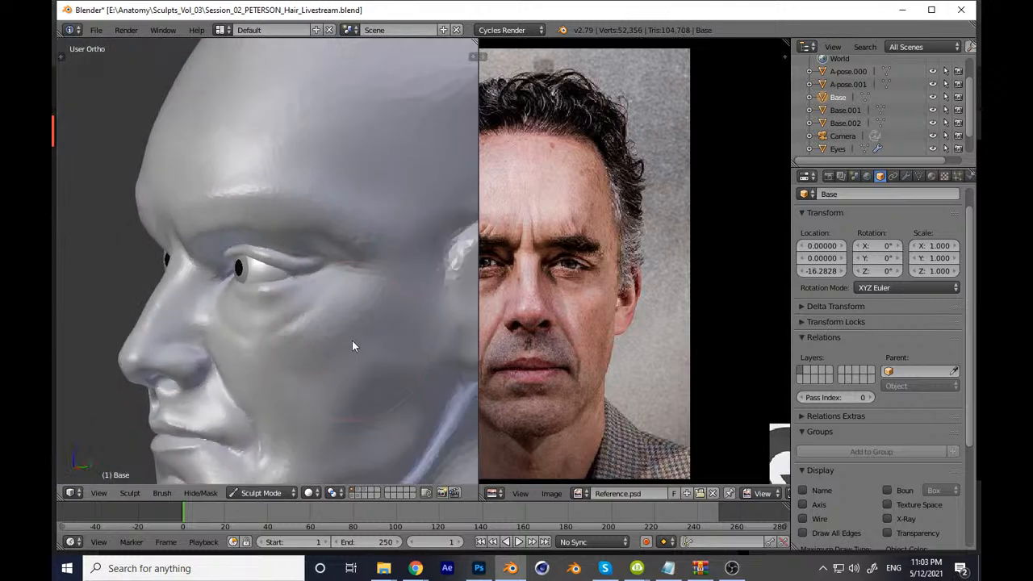
key(KP_1)
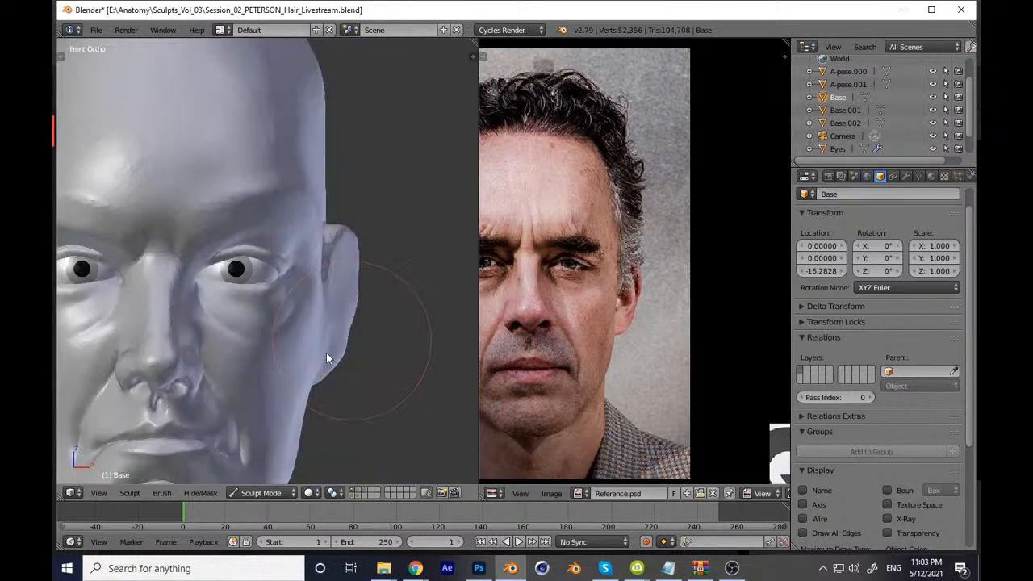
scroll(352, 346, down, 5)
key(ctrl+s)
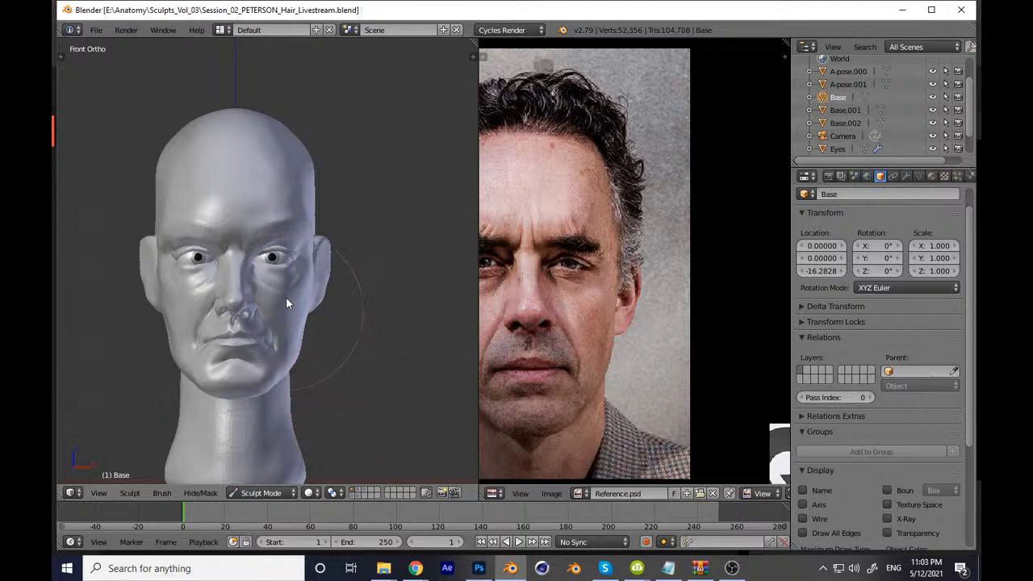
Step: Sculpt the inner end of the upper eyelid crease with the Crease brush, down toward the inner eye corner
scroll(284, 310, up, 8)
mouse_move(327, 229)
middle_down()
mouse_move(335, 322)
mouse_move(331, 272)
mouse_move(234, 237)
mouse_move(288, 298)
middle_up()
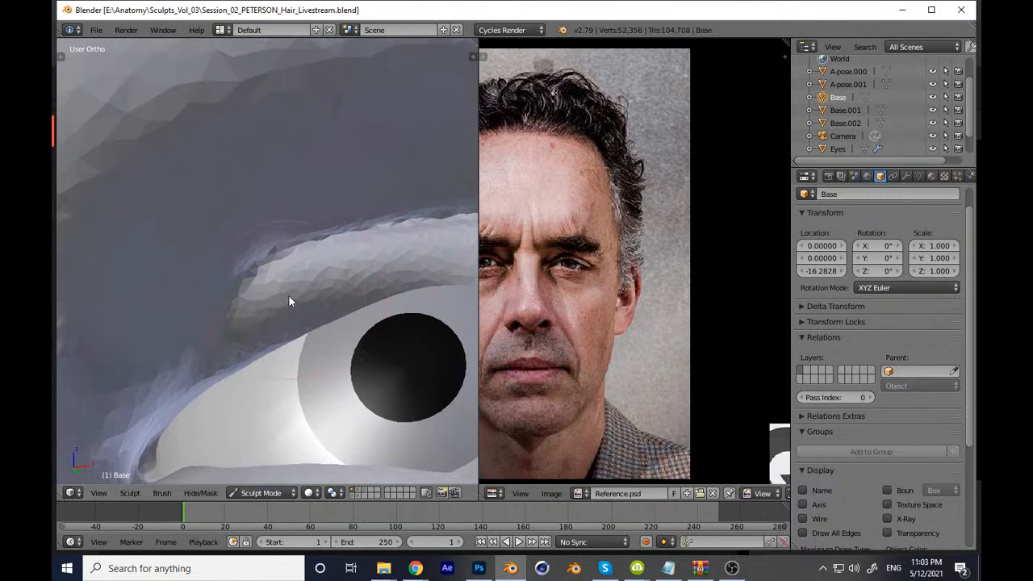
scroll(289, 299, up, 2)
key(f)
click(309, 276)
drag(262, 348, 323, 284)
shift+middle_drag(324, 283, 168, 334)
mouse_move(311, 280)
mouse_down()
mouse_move(239, 299)
mouse_move(175, 341)
mouse_up()
shift+middle_drag(175, 341, 325, 258)
mouse_move(319, 257)
mouse_down()
mouse_move(127, 397)
mouse_move(279, 292)
mouse_up()
Step: Review the eyelid changes on the whole head from the front, and save over the blend file
scroll(355, 249, down, 5)
scroll(352, 252, down, 6)
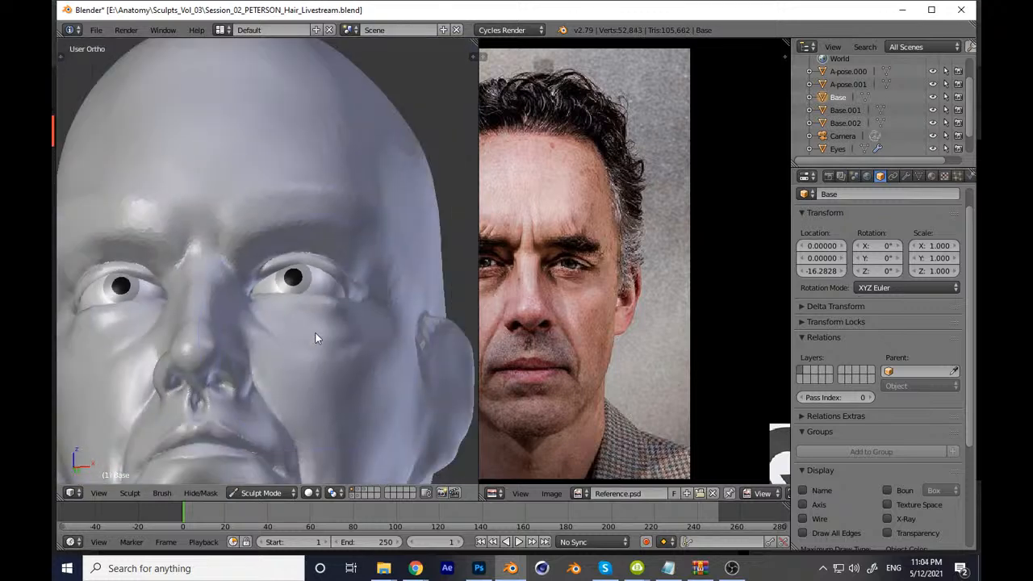
key(KP_1)
scroll(364, 344, down, 3)
scroll(366, 353, down, 3)
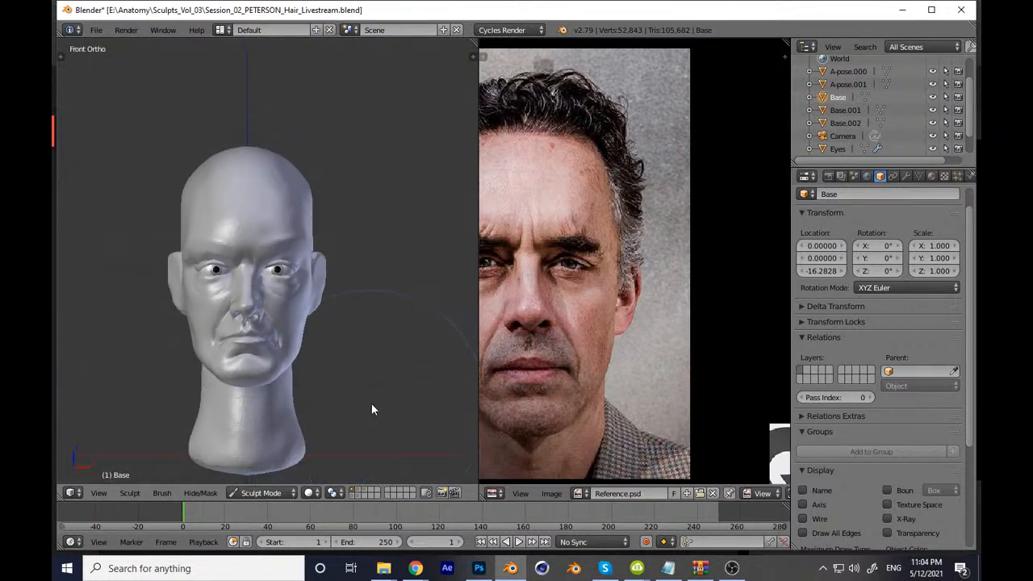
key(ctrl+s)
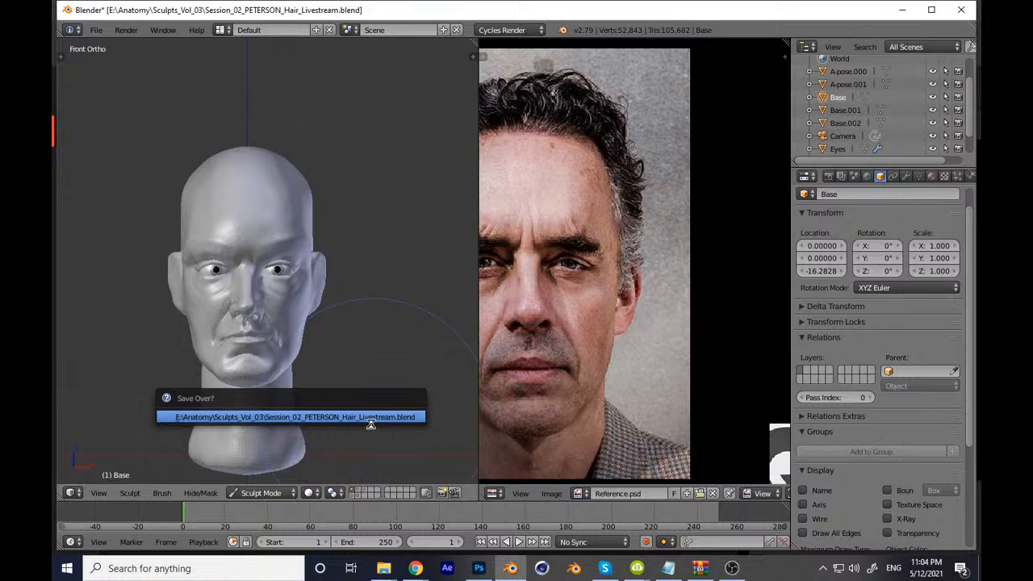
click(371, 421)
Step: Replace the Crease brush with another brush and even out the upper eyelid fold along to the outer corner
mouse_move(332, 407)
middle_down()
mouse_move(332, 424)
mouse_move(313, 415)
mouse_move(346, 395)
middle_up()
scroll(369, 265, up, 8)
key(t)
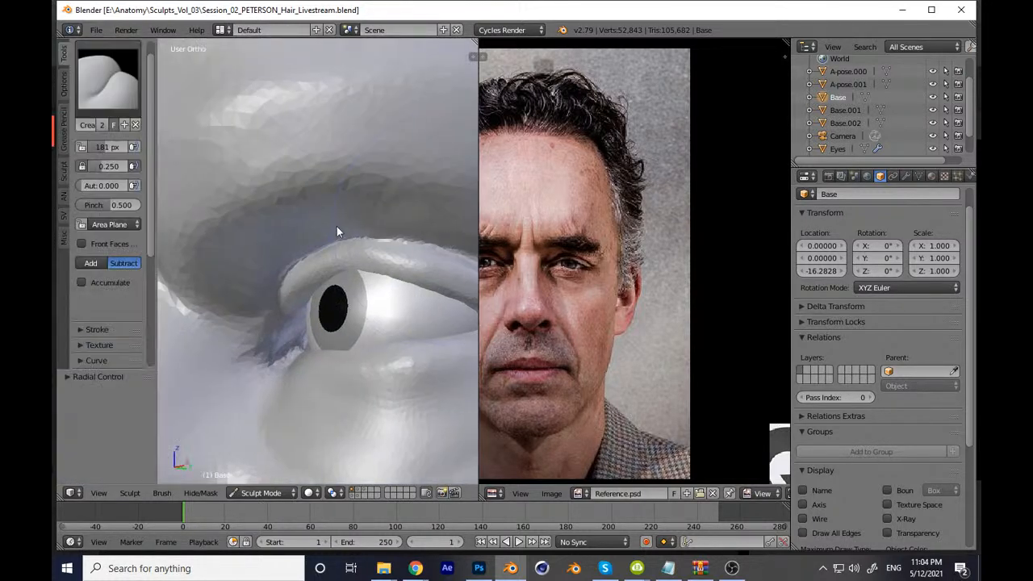
click(112, 62)
click(256, 196)
key(t)
shift+middle_drag(361, 308, 189, 362)
scroll(191, 347, up, 2)
key(f)
click(129, 269)
mouse_move(248, 289)
mouse_down()
mouse_move(305, 263)
mouse_move(267, 283)
mouse_move(418, 350)
mouse_up()
middle_drag(187, 247, 134, 256)
mouse_move(134, 256)
mouse_down()
mouse_move(230, 265)
mouse_move(254, 346)
mouse_up()
middle_drag(254, 346, 217, 342)
mouse_move(217, 342)
mouse_down()
mouse_move(231, 356)
mouse_move(358, 361)
mouse_up()
middle_drag(247, 367, 171, 377)
drag(170, 377, 308, 423)
Step: Inspect the evened eyelid fold from the side and the front, and save over the blend file
scroll(308, 423, down, 2)
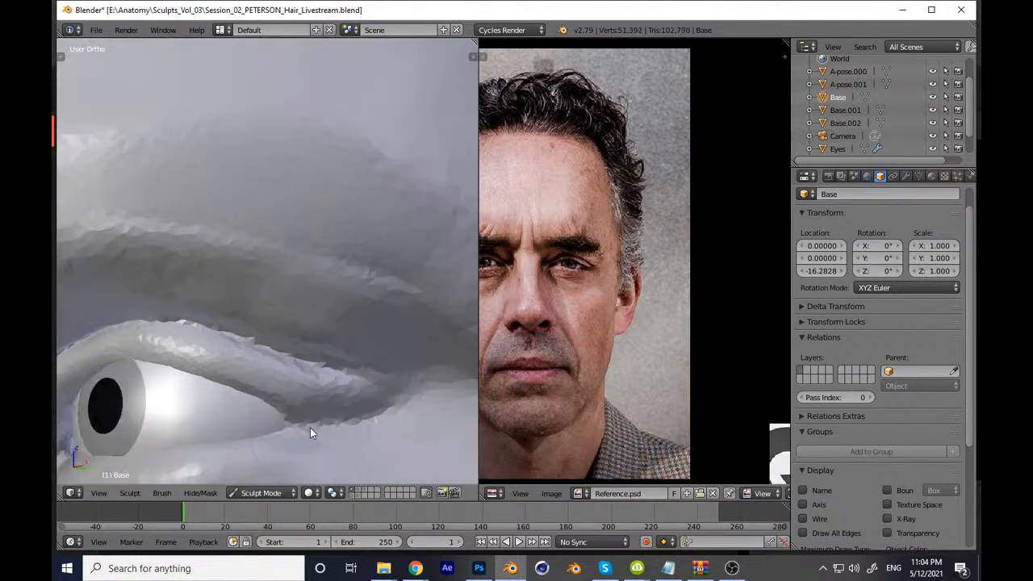
scroll(399, 294, down, 6)
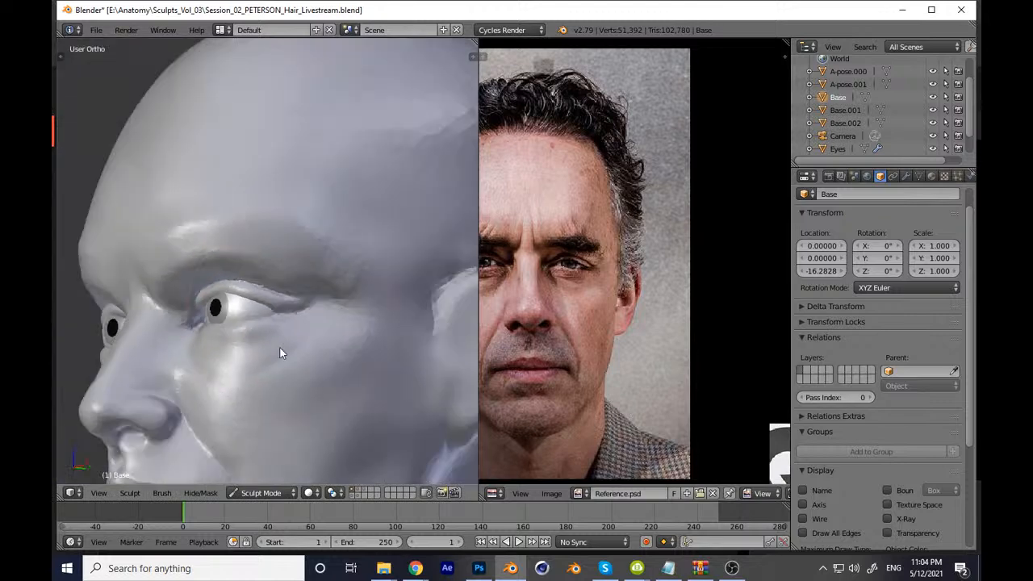
key(KP_1)
scroll(372, 318, down, 5)
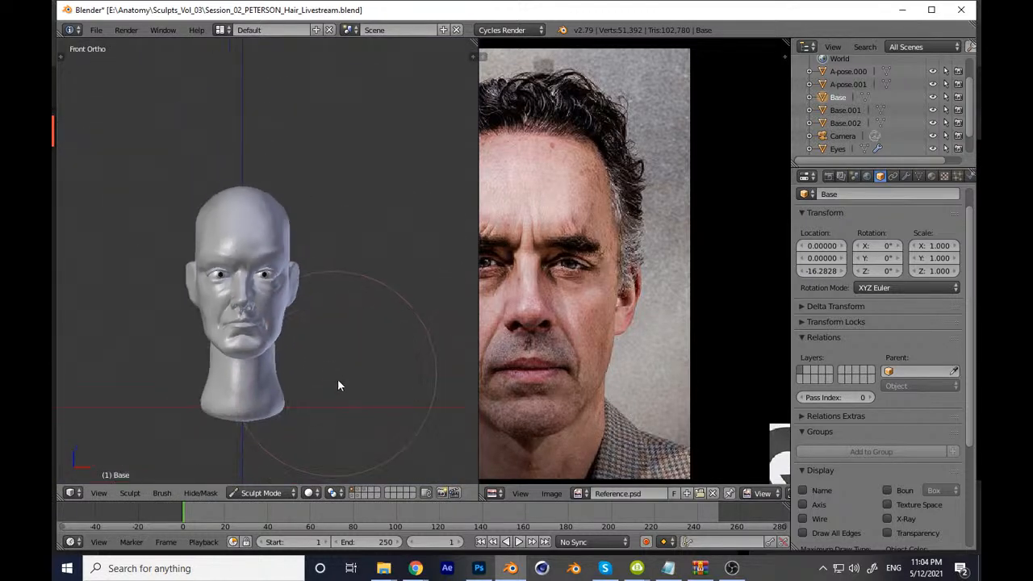
key(ctrl+s)
click(347, 381)
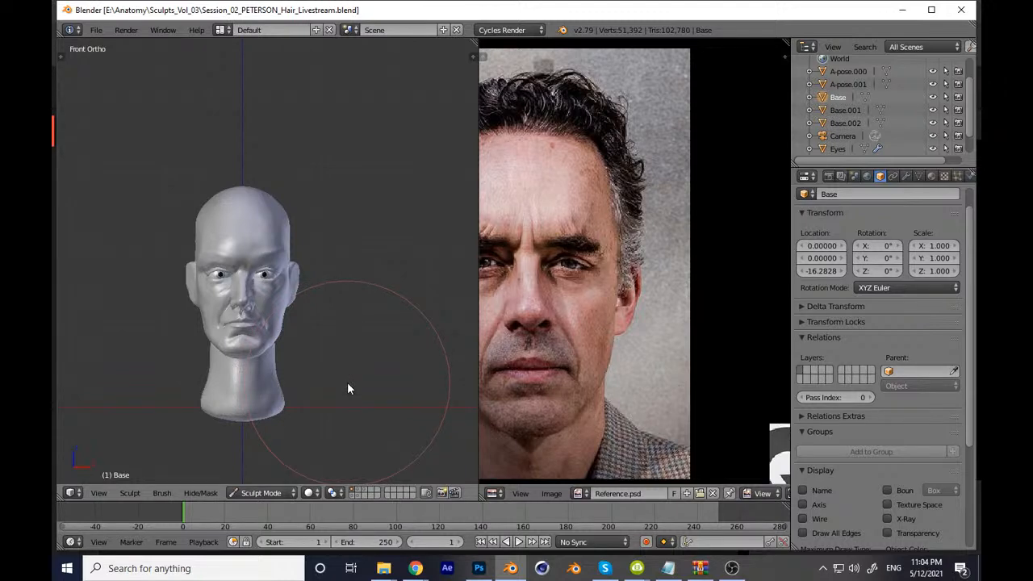
Step: Try reshaping the upper lid and skin around the outer eye corner with resized brushes from a three-quarter angle
mouse_move(340, 379)
ctrl+middle_down()
mouse_move(346, 323)
mouse_move(404, 219)
ctrl+middle_up()
mouse_move(369, 302)
middle_down()
mouse_move(312, 305)
mouse_move(351, 423)
mouse_move(336, 370)
middle_up()
scroll(525, 300, up, 2)
middle_drag(682, 194, 608, 186)
middle_drag(486, 475, 581, 260)
mouse_move(357, 319)
middle_down()
mouse_move(371, 325)
mouse_move(365, 277)
mouse_move(416, 220)
mouse_move(358, 273)
mouse_move(314, 251)
middle_up()
mouse_move(314, 251)
mouse_down()
mouse_move(231, 197)
mouse_move(194, 191)
mouse_move(260, 205)
mouse_up()
key(f)
click(273, 193)
key(t)
click(102, 88)
click(266, 209)
key(t)
key(f)
click(270, 273)
mouse_move(267, 278)
mouse_down()
mouse_move(278, 208)
mouse_move(256, 282)
mouse_move(249, 231)
mouse_move(329, 259)
mouse_move(212, 315)
mouse_move(189, 189)
mouse_move(268, 246)
mouse_move(338, 328)
mouse_up()
mouse_move(223, 350)
mouse_down()
mouse_move(163, 346)
mouse_move(366, 253)
mouse_move(382, 281)
mouse_move(372, 296)
mouse_up()
scroll(325, 266, down, 6)
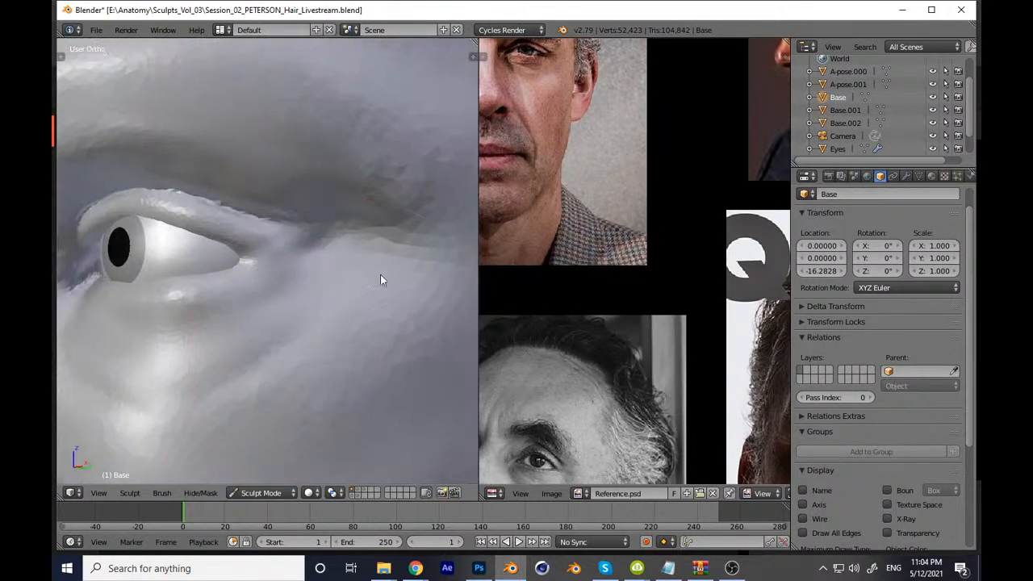
Step: Compare the front view with the frontal reference photo, and undo the last outer eye corner sculpting
key(KP_1)
scroll(332, 372, down, 4)
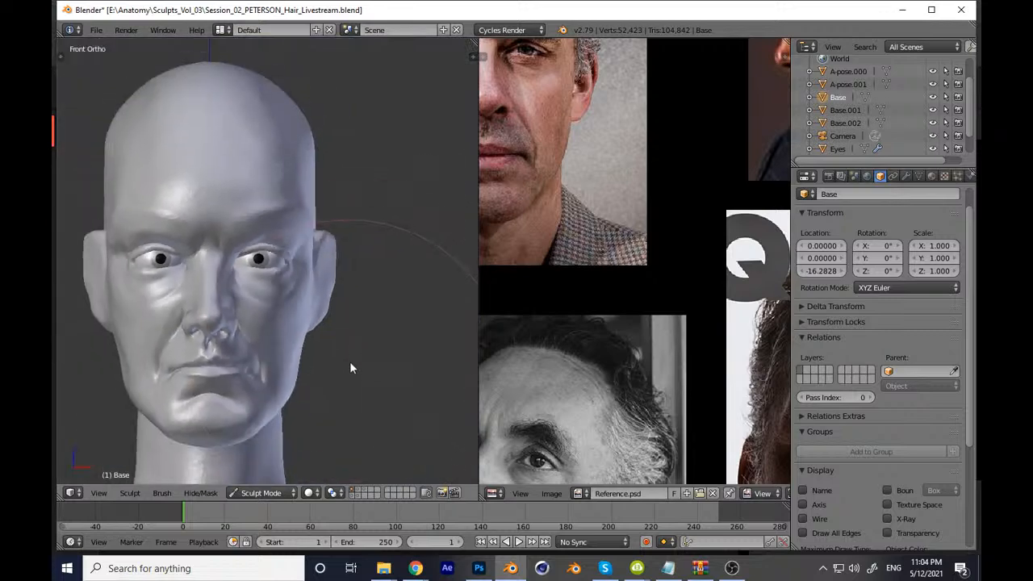
scroll(481, 378, up, 1)
middle_drag(562, 221, 660, 304)
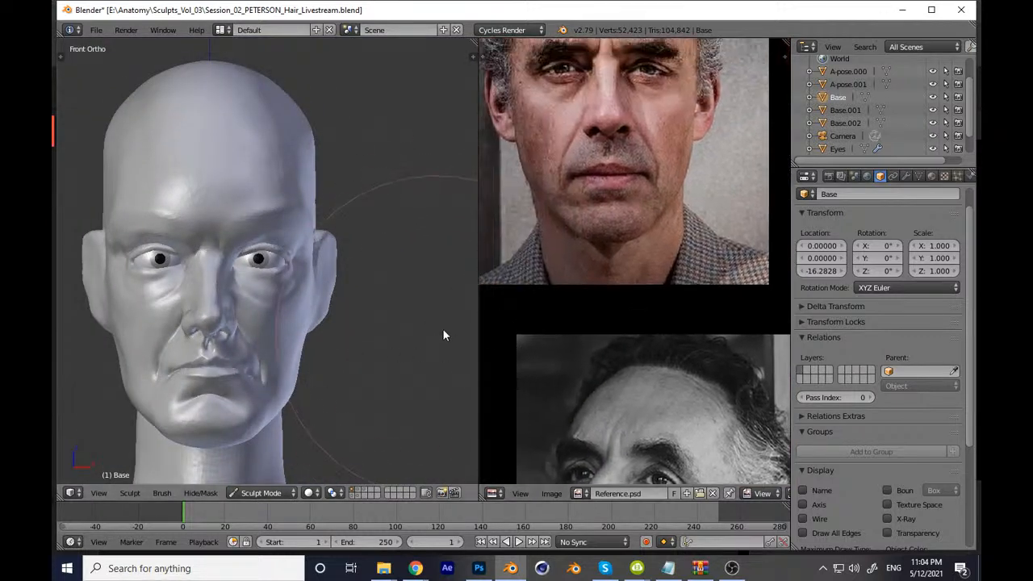
key(ctrl+z)
Step: Check the head from a three-quarter angle beside the references, saving over the blend file before and after
key(ctrl+s)
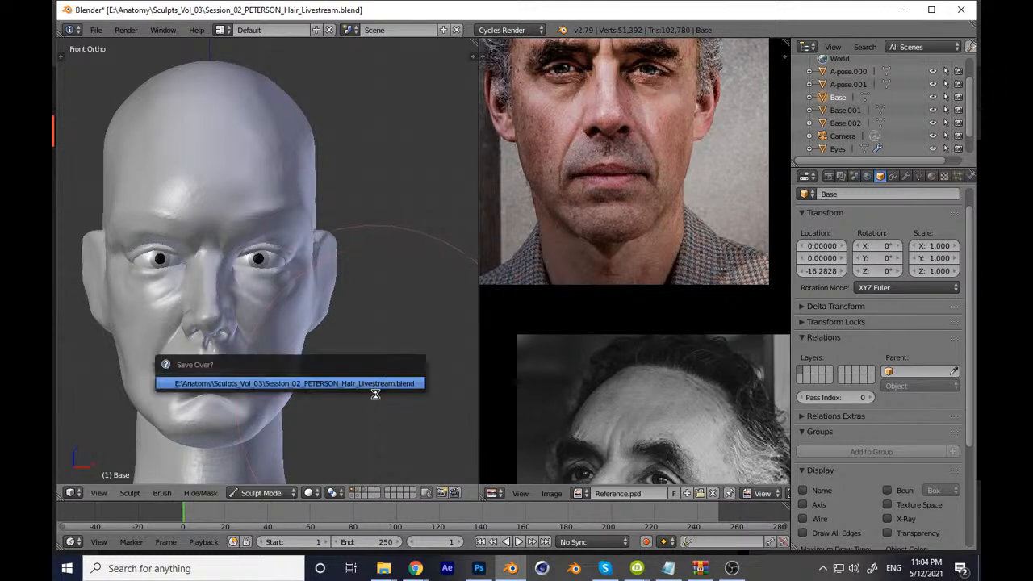
key(Return)
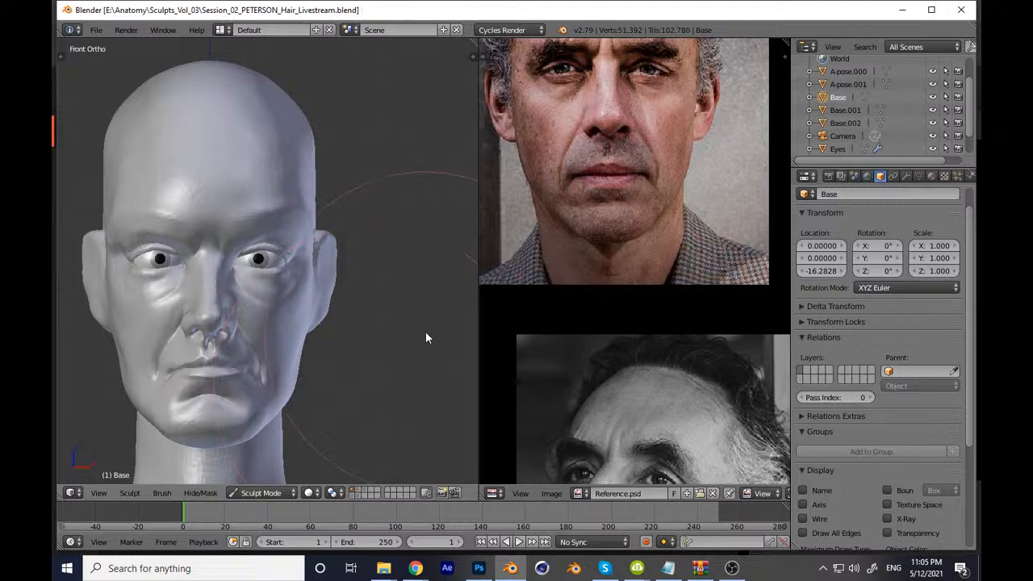
middle_drag(439, 372, 363, 359)
middle_drag(509, 332, 486, 326)
scroll(349, 412, down, 4)
middle_drag(289, 423, 322, 425)
key(ctrl+s)
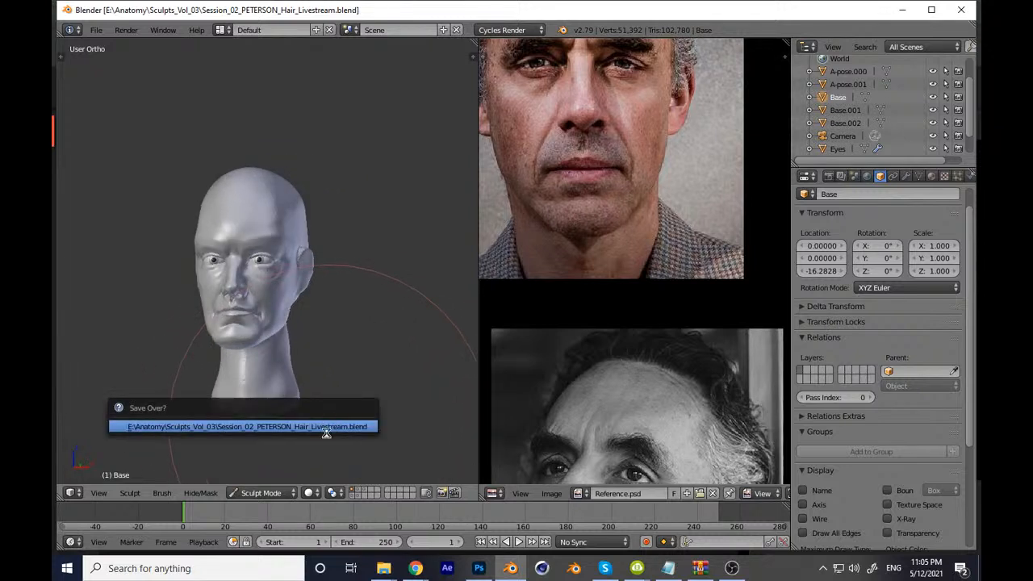
click(326, 429)
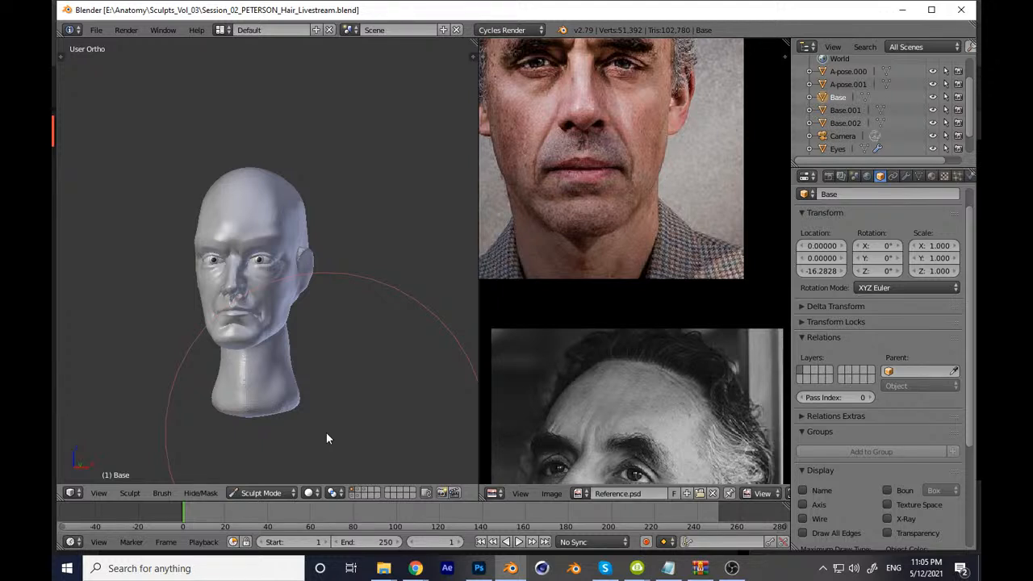
Step: Switch to OBS to check the live stream, and return to Blender
click(733, 570)
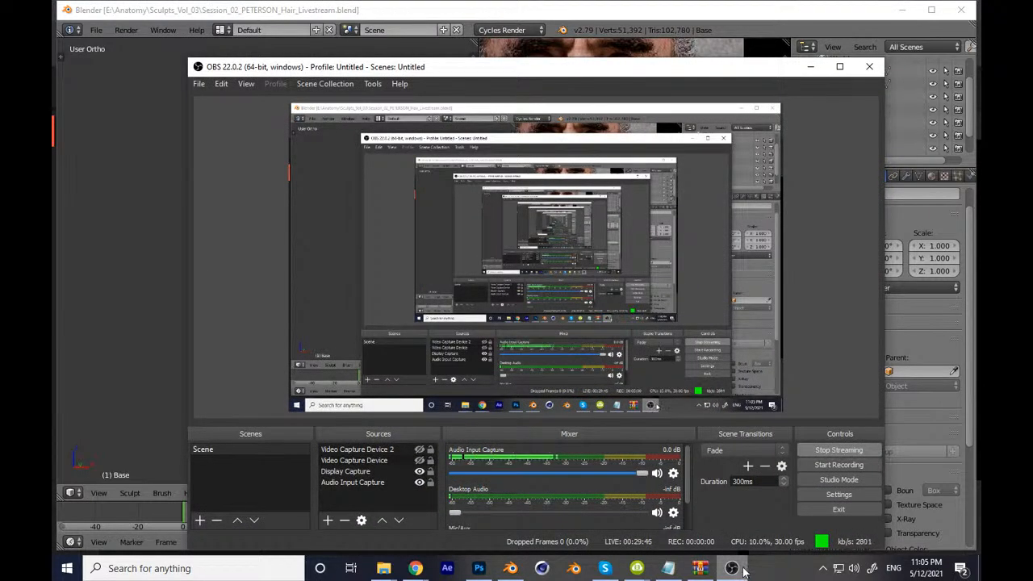
click(742, 570)
key(ctrl+s)
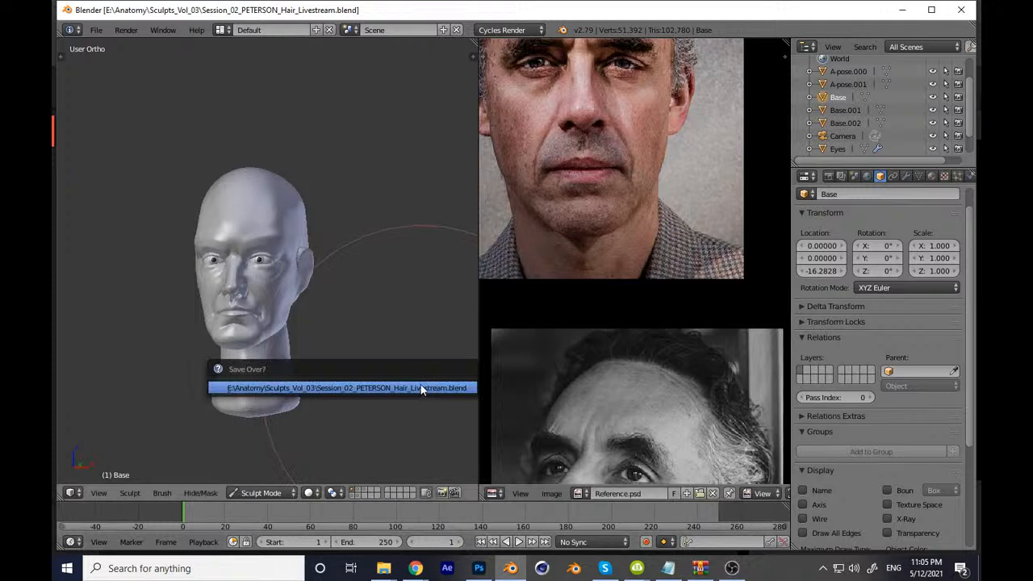
Step: Put the head in Object Mode and add a UV sphere mesh in the front view
click(287, 493)
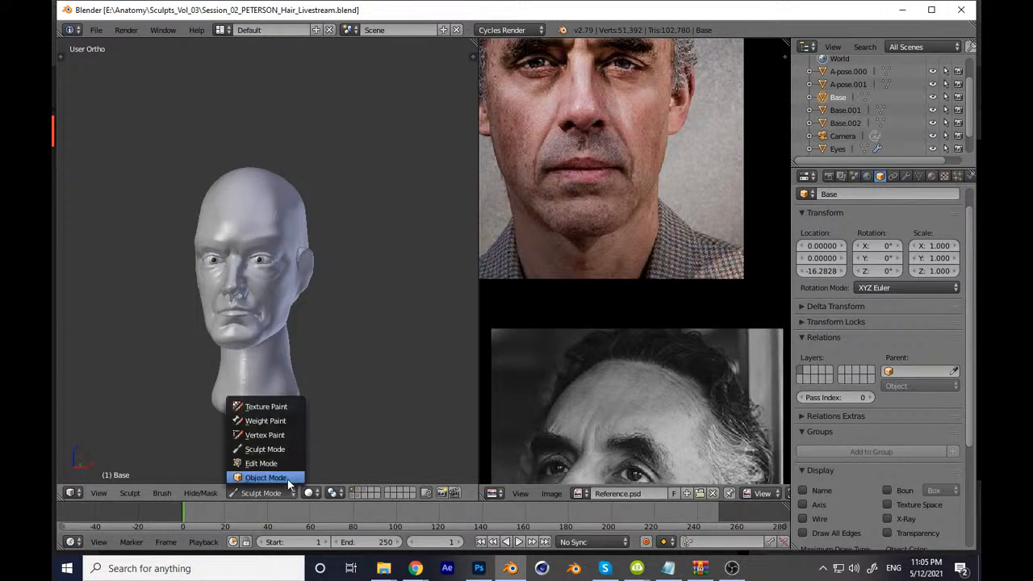
click(287, 481)
key(KP_1)
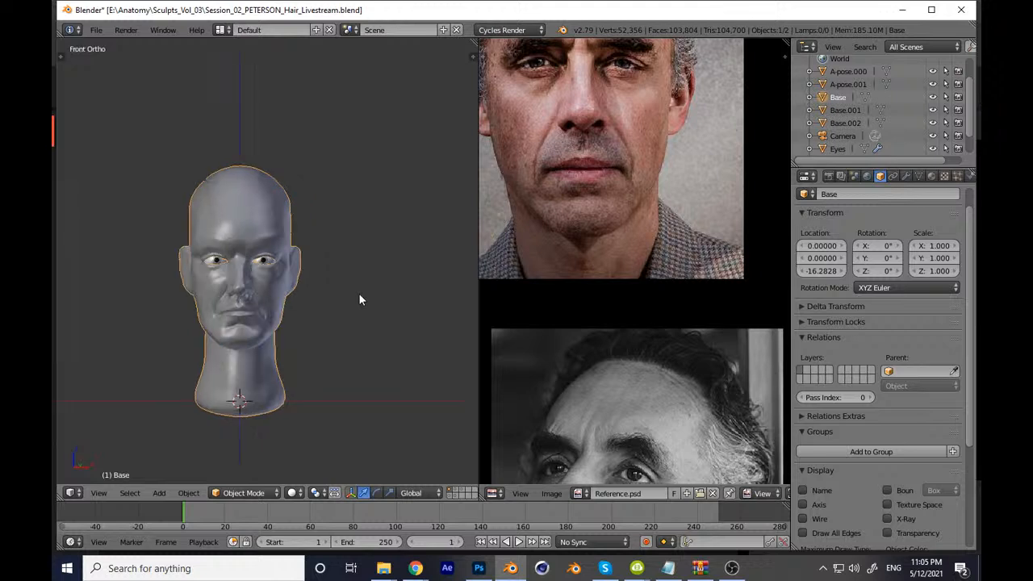
key(shift+a)
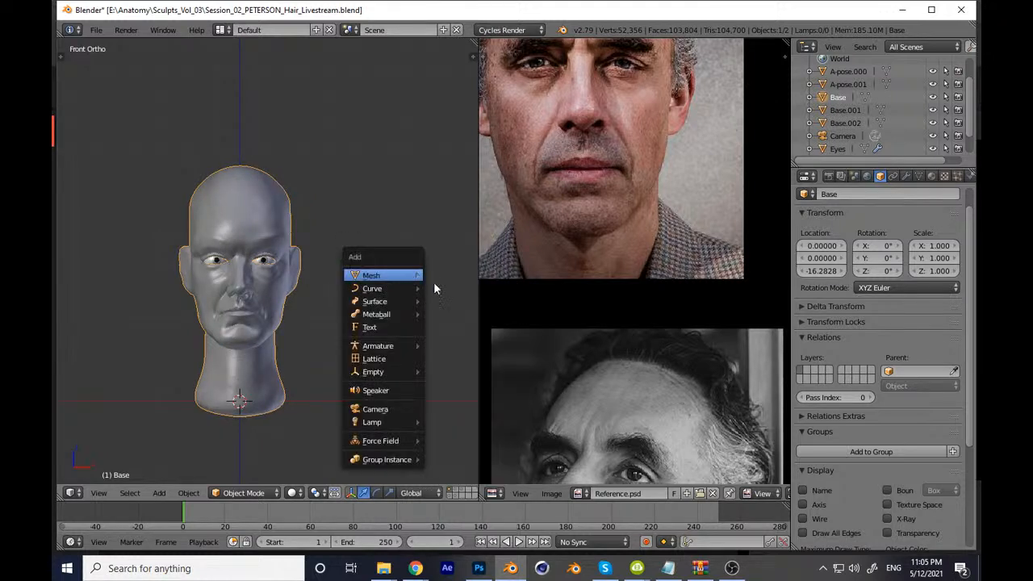
mouse_move(419, 283)
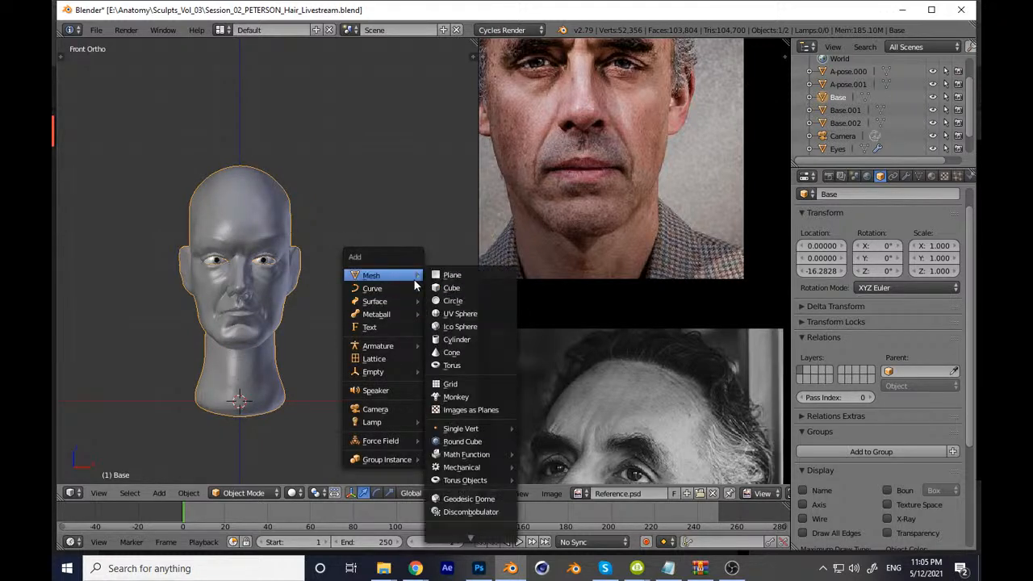
click(447, 315)
Step: Look through the neighbouring layers, show the layer with the head and the new sphere, and save over the blend file
click(466, 494)
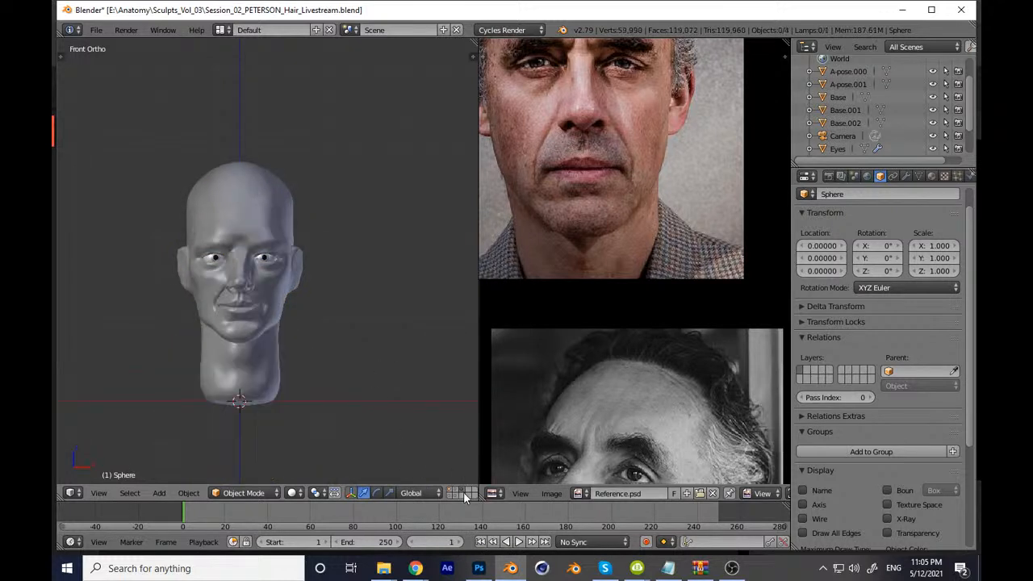
click(457, 494)
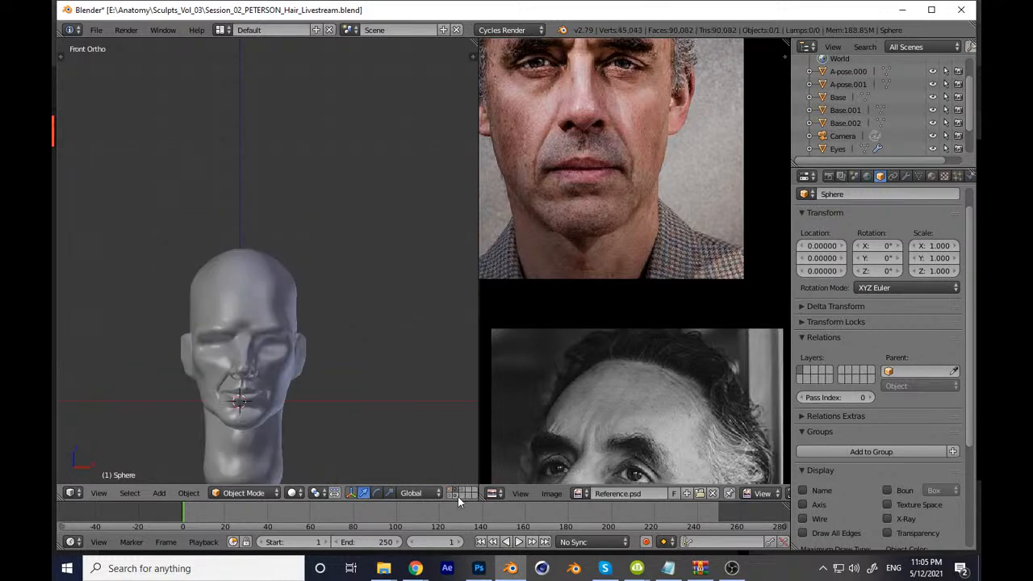
click(457, 495)
shift+click(451, 494)
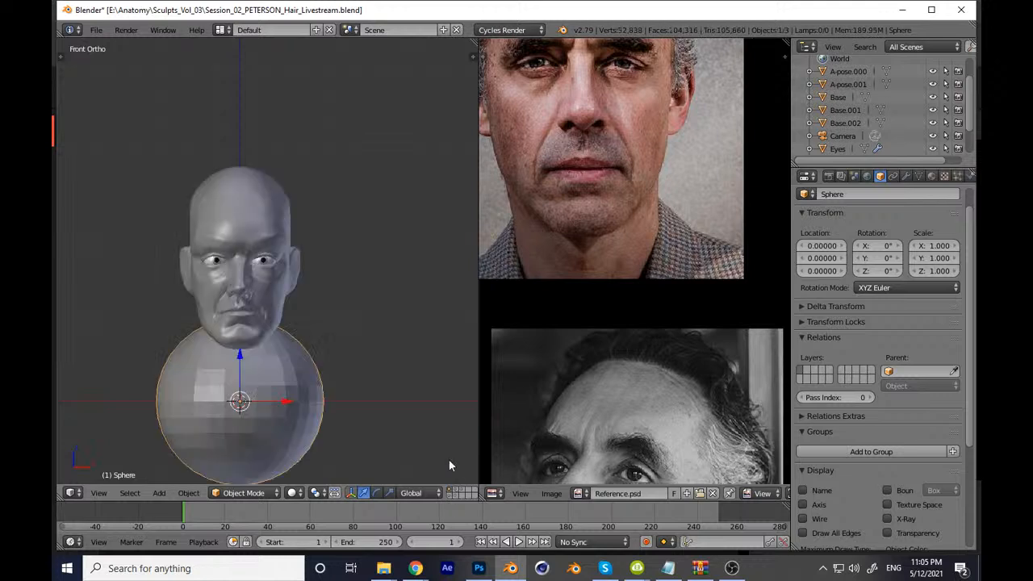
scroll(370, 364, up, 1)
key(ctrl+s)
click(387, 352)
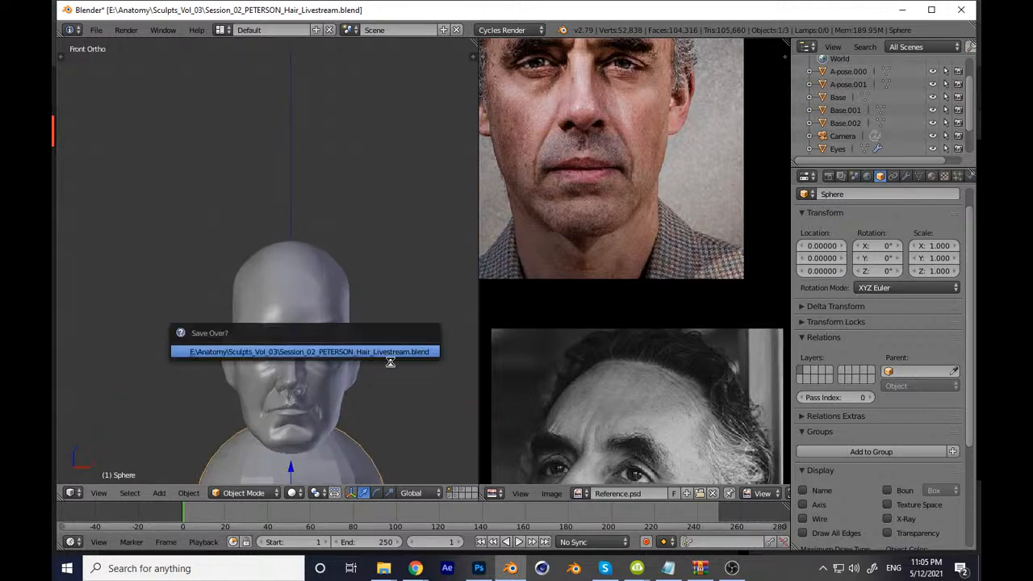
Step: Raise the new sphere along the Z axis to about 2.03, level with the top of the head
key(g)
key(z)
click(372, 256)
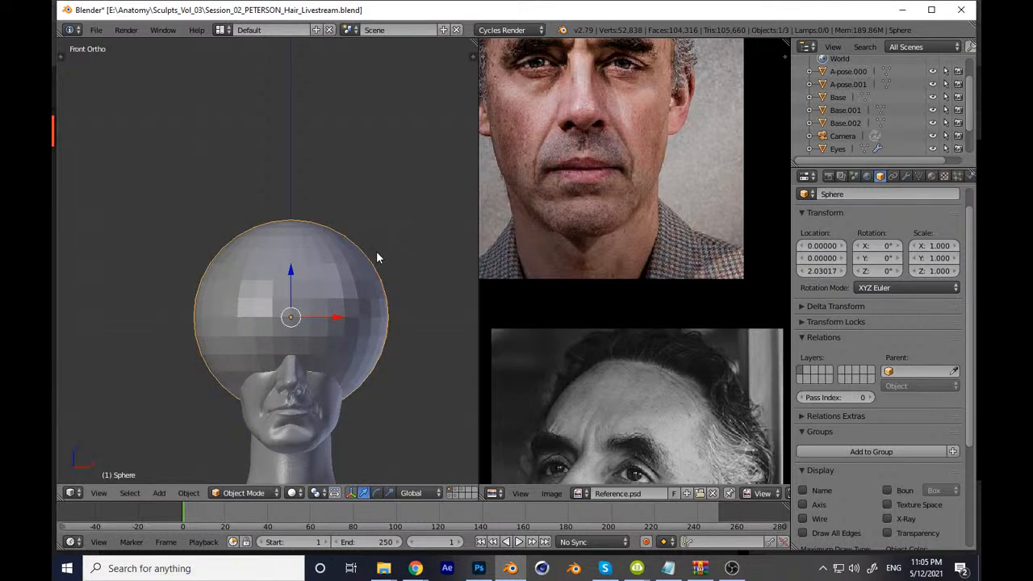
Step: Move the sphere toward the back of the skull in the side view and scale it down to about 0.889
key(KP_3)
shift+middle_drag(456, 309, 405, 326)
key(g)
click(395, 353)
key(s)
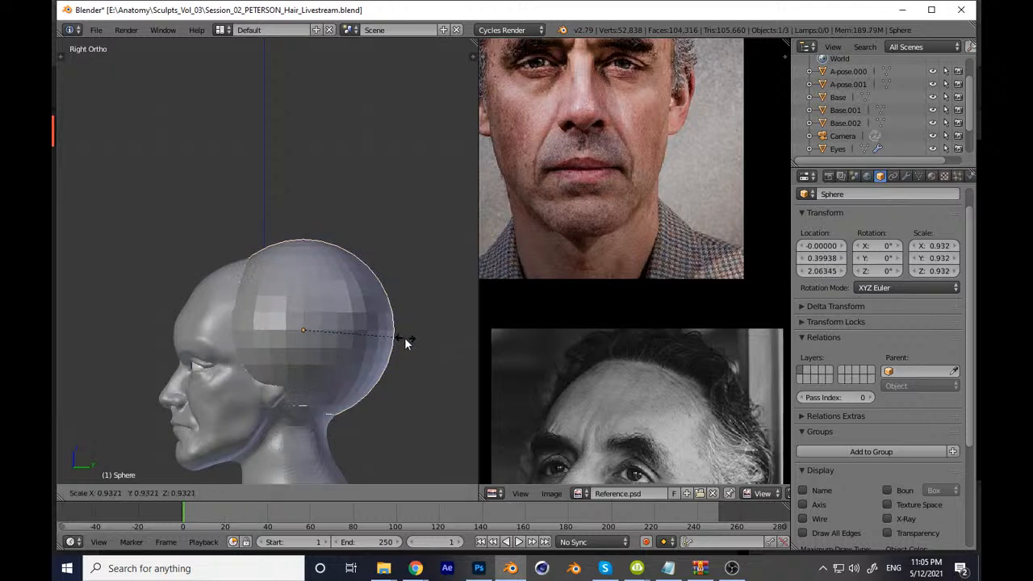
click(399, 340)
key(KP_1)
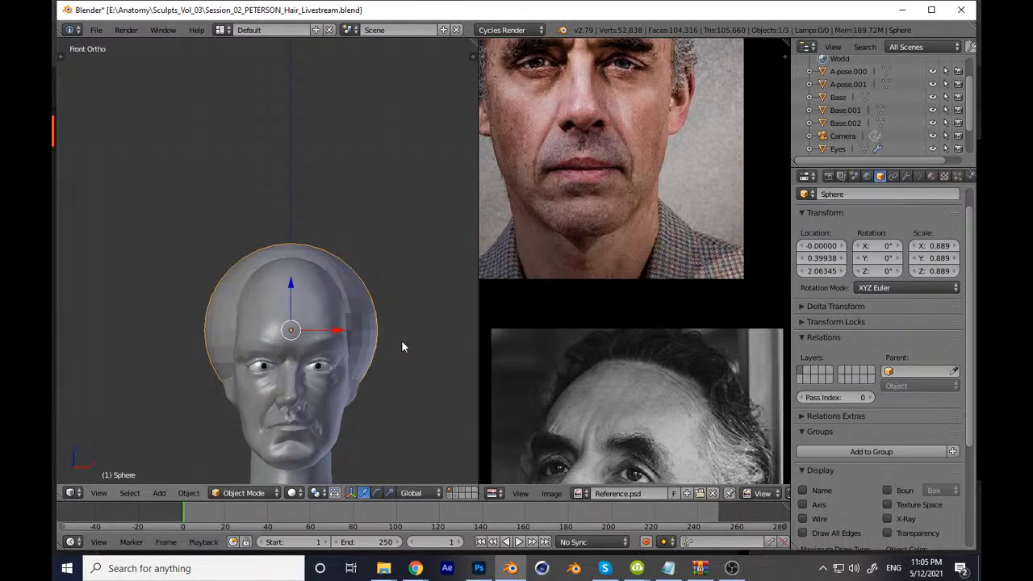
key(KP_3)
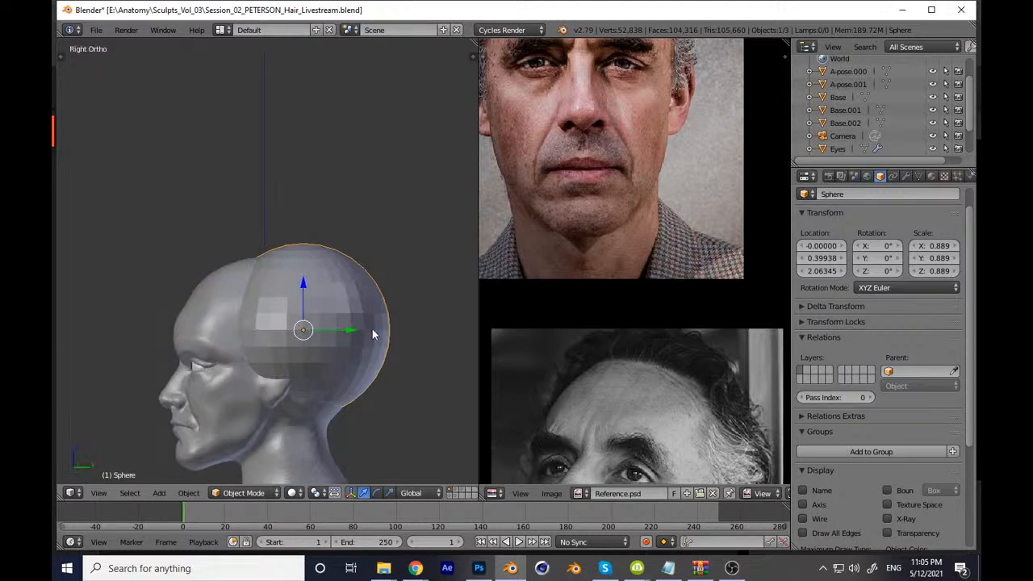
key(g)
key(z)
click(382, 310)
key(ctrl+z)
Step: Move the sphere forward along the Y axis to about 0.24 and save over the blend file
key(g)
key(y)
click(388, 329)
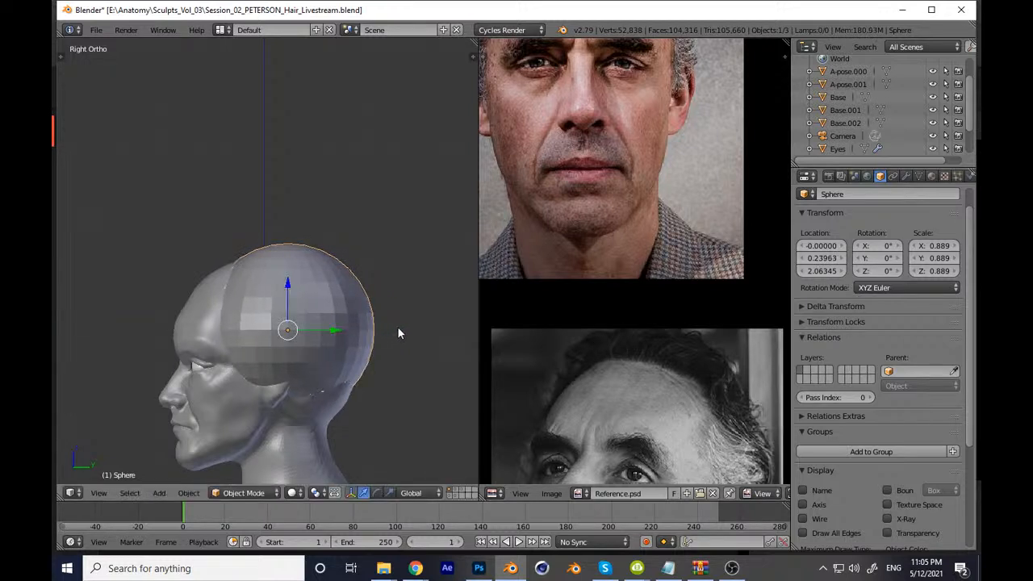
key(ctrl+s)
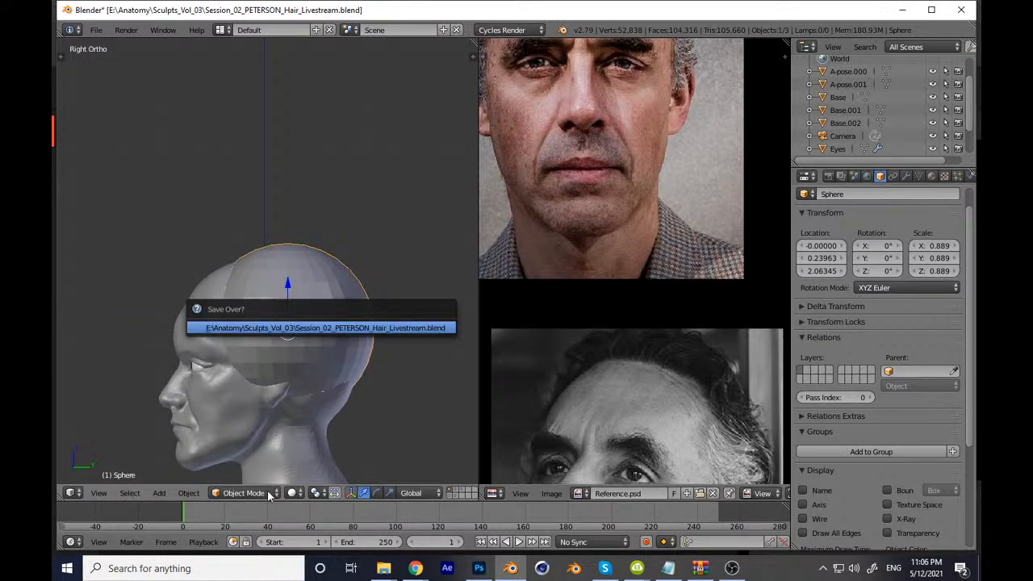
key(Return)
Step: Try other positions for the sphere along the Y axis, ending at about 0.28
key(Tab)
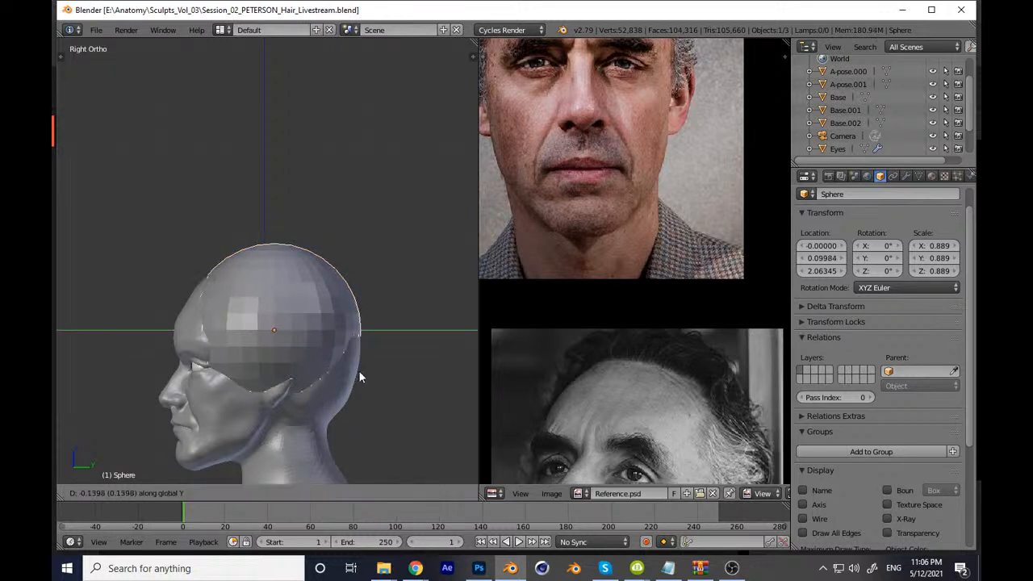
key(Tab)
key(ctrl+z)
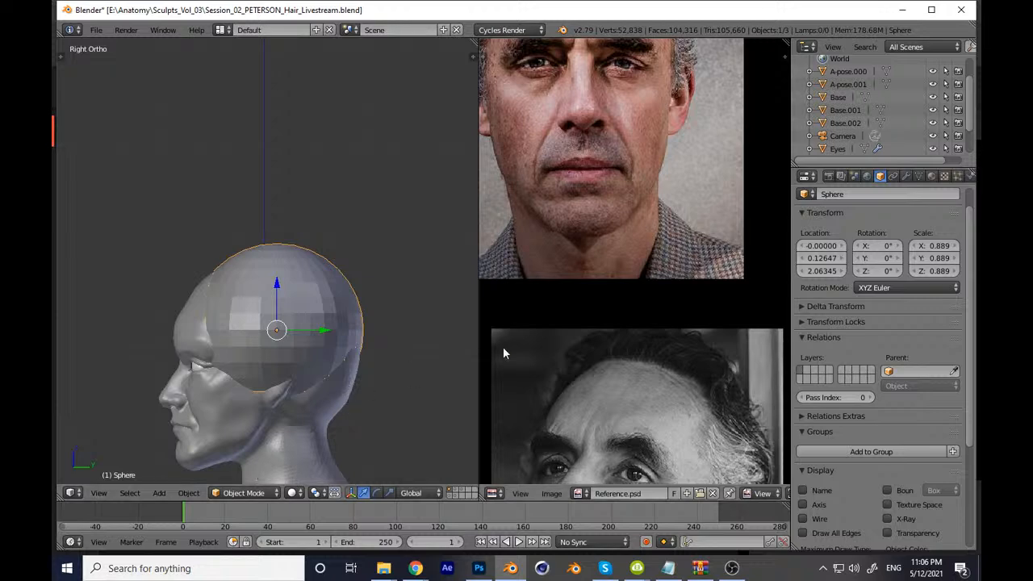
middle_drag(514, 322, 502, 315)
key(g)
key(y)
click(353, 365)
Step: Bring the profile reference photo into view and move the sphere along the Y axis to about 0.19
middle_drag(688, 254, 625, 229)
scroll(625, 229, down, 2)
middle_drag(695, 164, 591, 245)
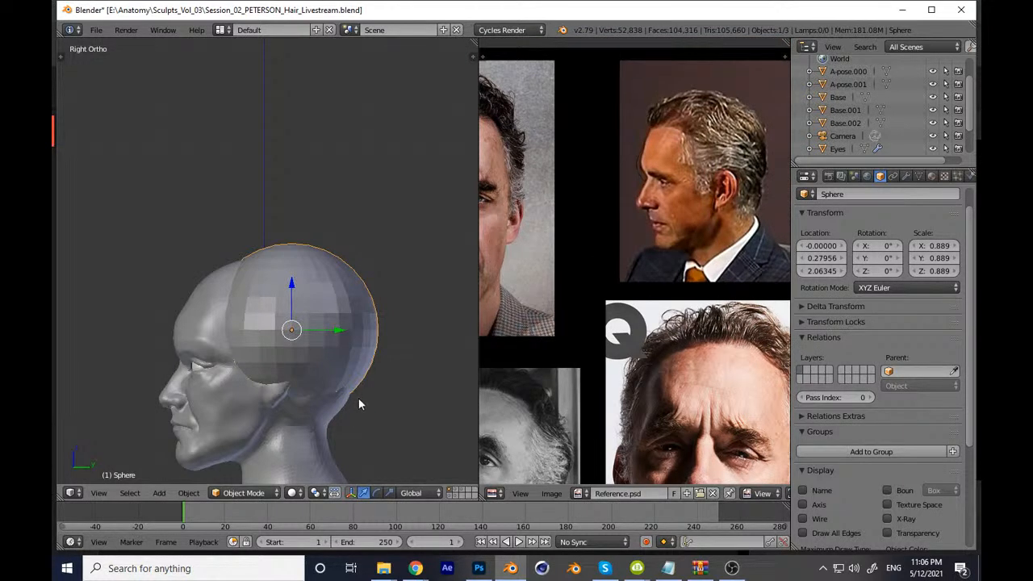
key(g)
key(y)
click(364, 380)
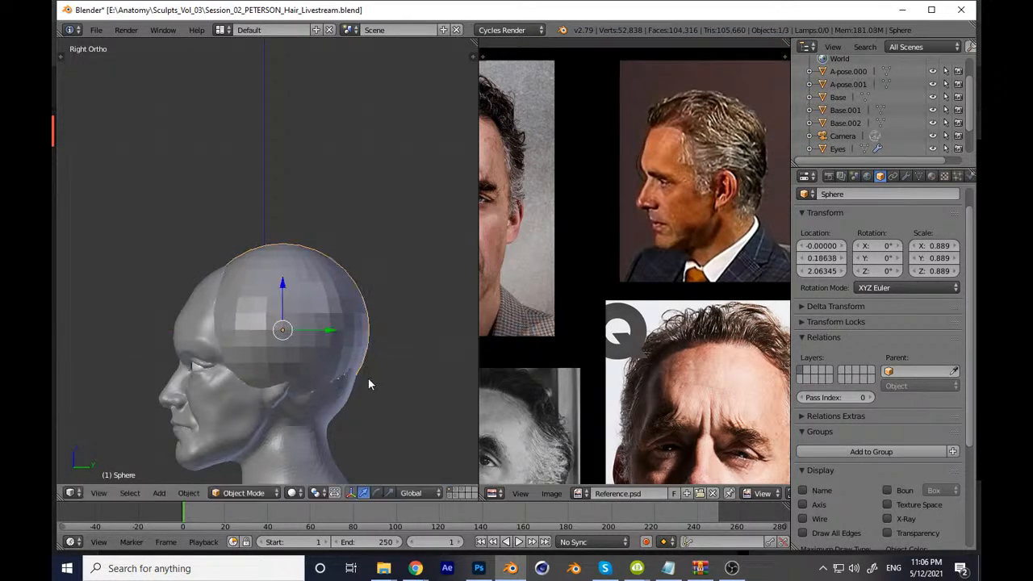
Step: Put the sphere in Sculpt Mode and enable Dyntopo for it
click(248, 493)
click(265, 450)
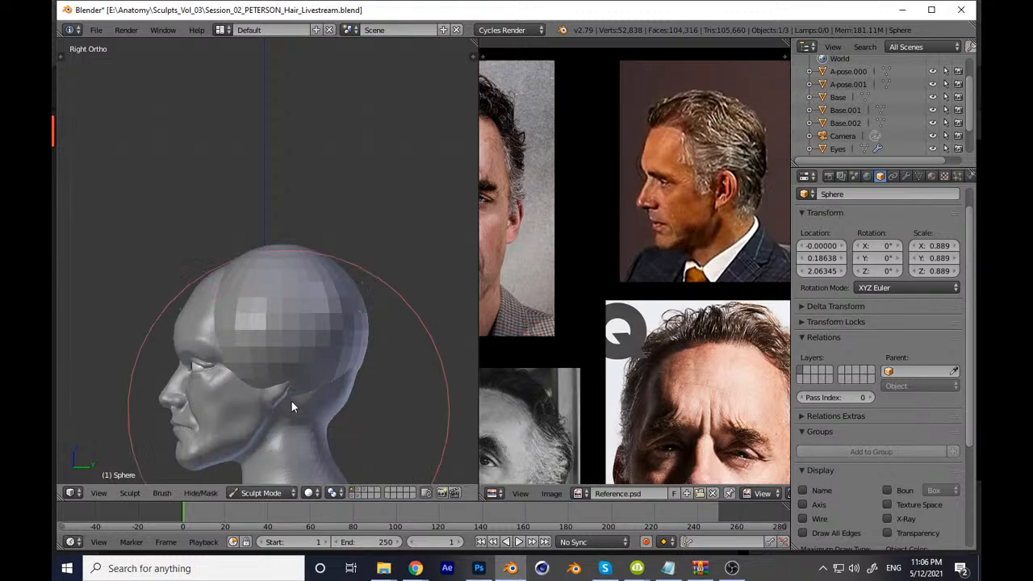
key(t)
scroll(137, 248, down, 4)
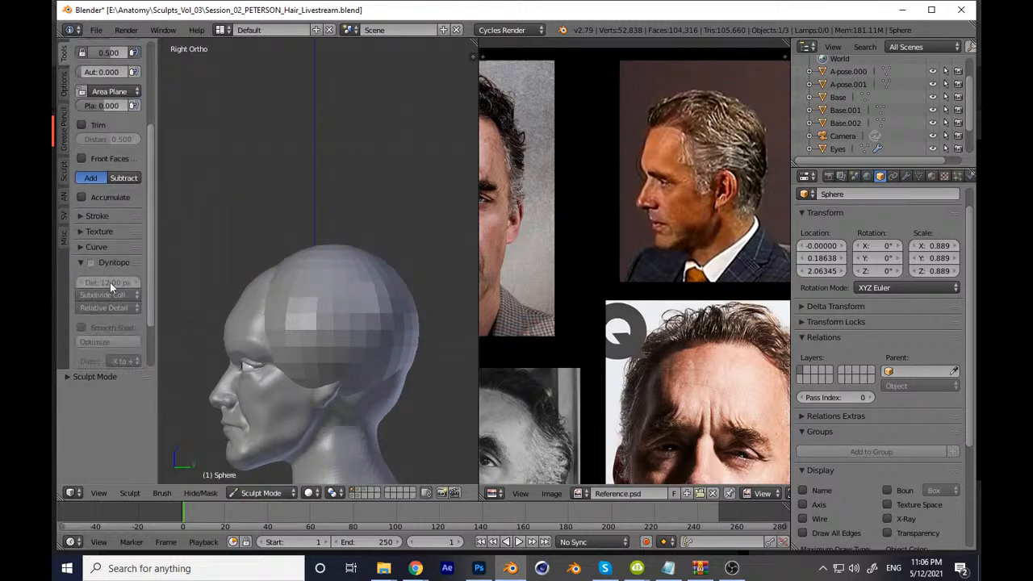
click(92, 264)
scroll(137, 263, up, 5)
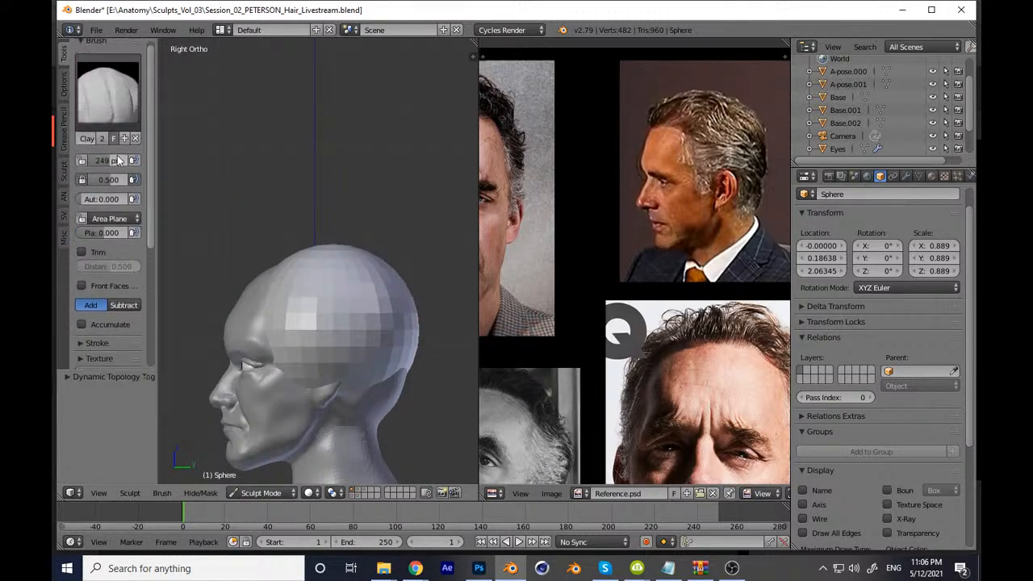
scroll(153, 206, down, 6)
scroll(143, 261, up, 6)
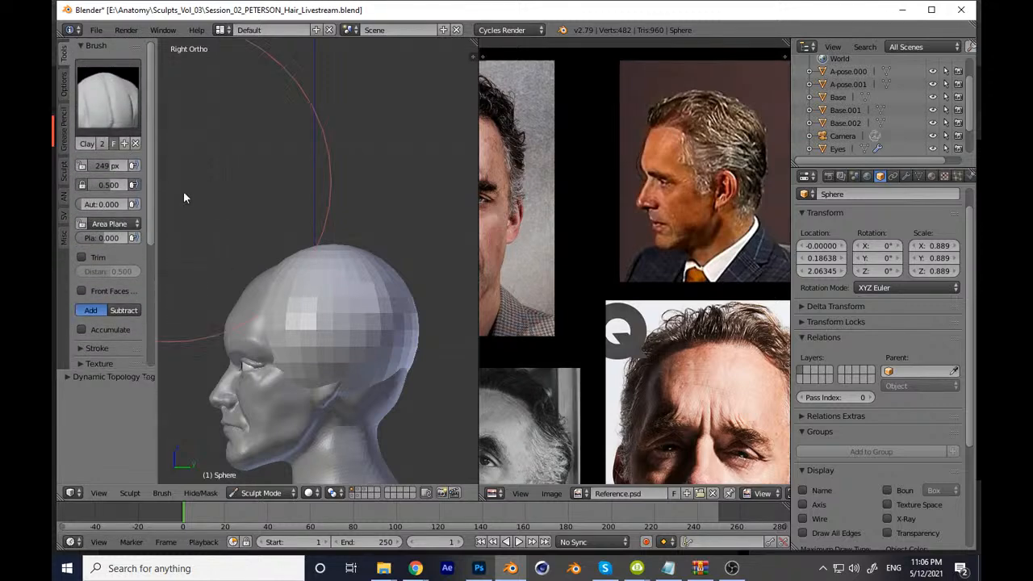
key(t)
Step: Resize the brush and sculpt the side of the sphere above the temple, smoothing the area below it
shift+middle_drag(316, 389, 326, 359)
key(t)
key(t)
ctrl+middle_drag(303, 324, 308, 288)
key(f)
click(269, 303)
drag(267, 300, 278, 293)
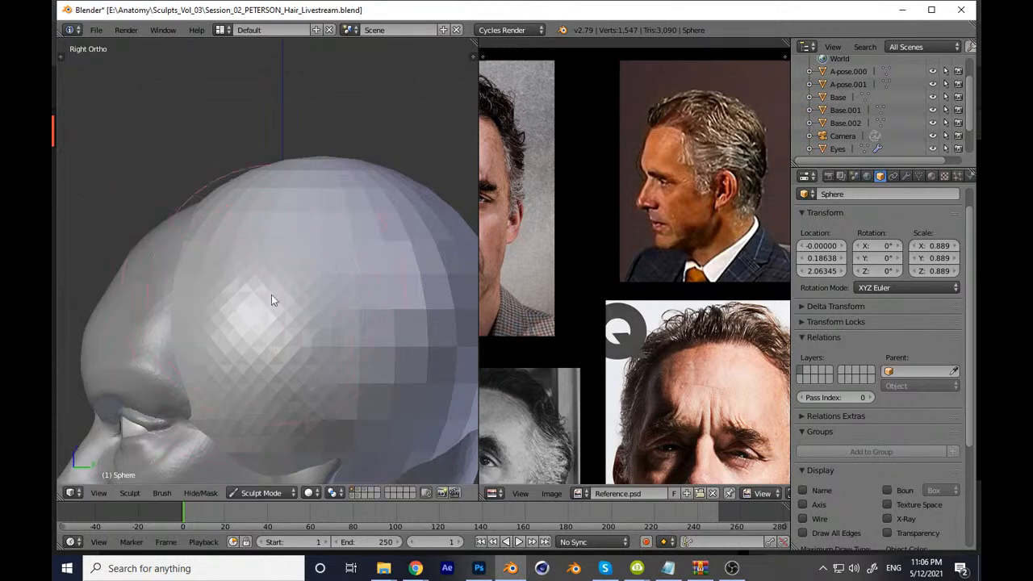
shift+drag(269, 435, 310, 428)
Step: Work the sphere's lower side back from the temple and around the ear, and save over the blend file
shift+middle_drag(310, 427, 297, 306)
drag(237, 316, 220, 361)
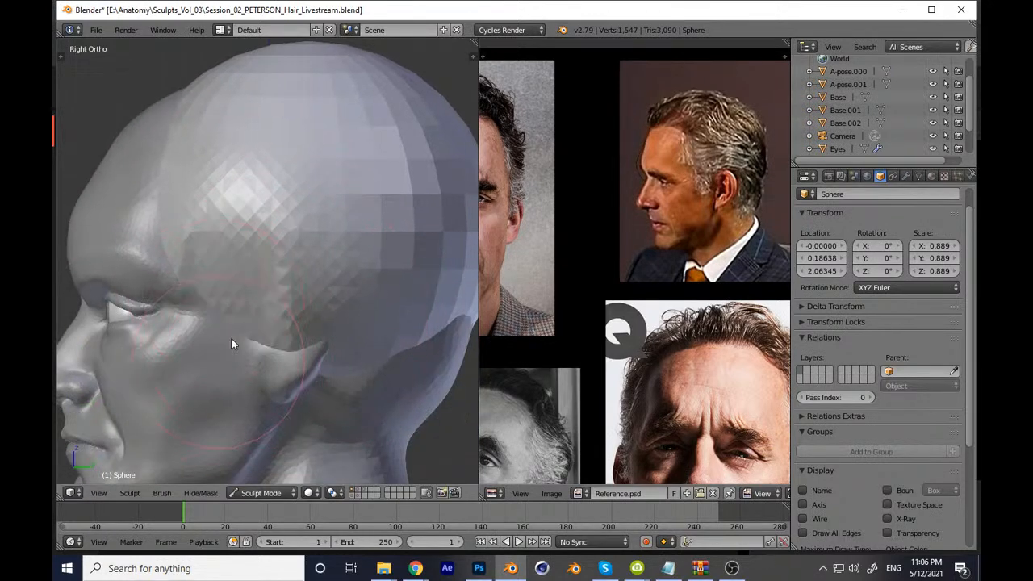
mouse_move(287, 323)
mouse_down()
mouse_move(279, 303)
mouse_move(255, 294)
mouse_move(295, 293)
mouse_move(291, 332)
mouse_move(302, 276)
mouse_move(291, 286)
mouse_up()
key(ctrl+s)
click(300, 345)
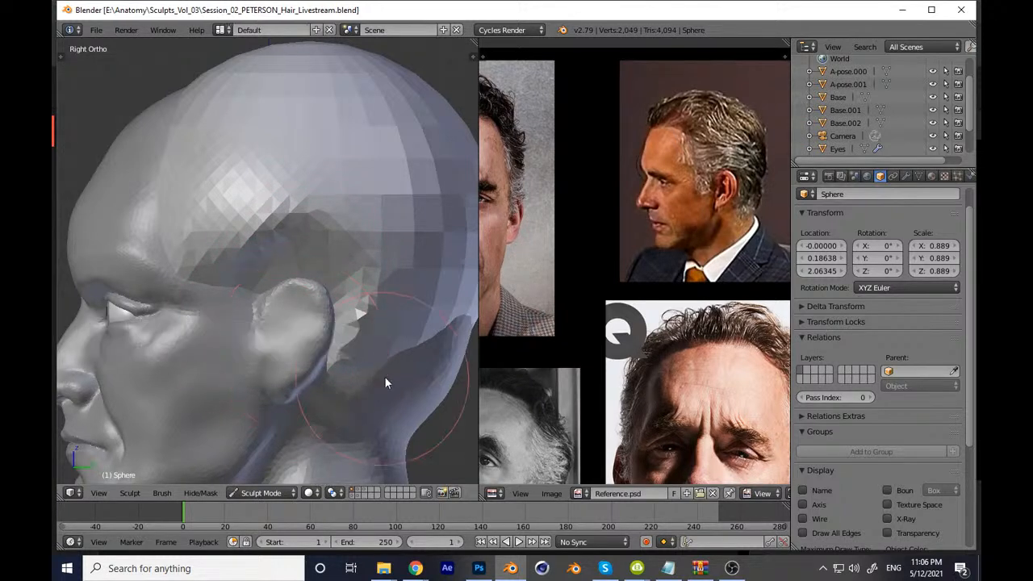
Step: Sculpt the sphere's edge around and behind the ear, extending the hair mass down toward the nape
middle_drag(371, 381, 314, 372)
mouse_move(314, 372)
mouse_down()
mouse_move(333, 385)
mouse_move(301, 387)
mouse_move(332, 436)
mouse_move(267, 375)
mouse_move(276, 428)
mouse_move(241, 427)
mouse_move(246, 391)
mouse_move(239, 400)
mouse_move(277, 458)
mouse_move(259, 480)
mouse_move(288, 412)
mouse_move(373, 434)
mouse_move(237, 318)
mouse_move(348, 372)
mouse_move(362, 321)
mouse_move(330, 245)
mouse_move(257, 269)
mouse_up()
middle_drag(257, 268, 319, 316)
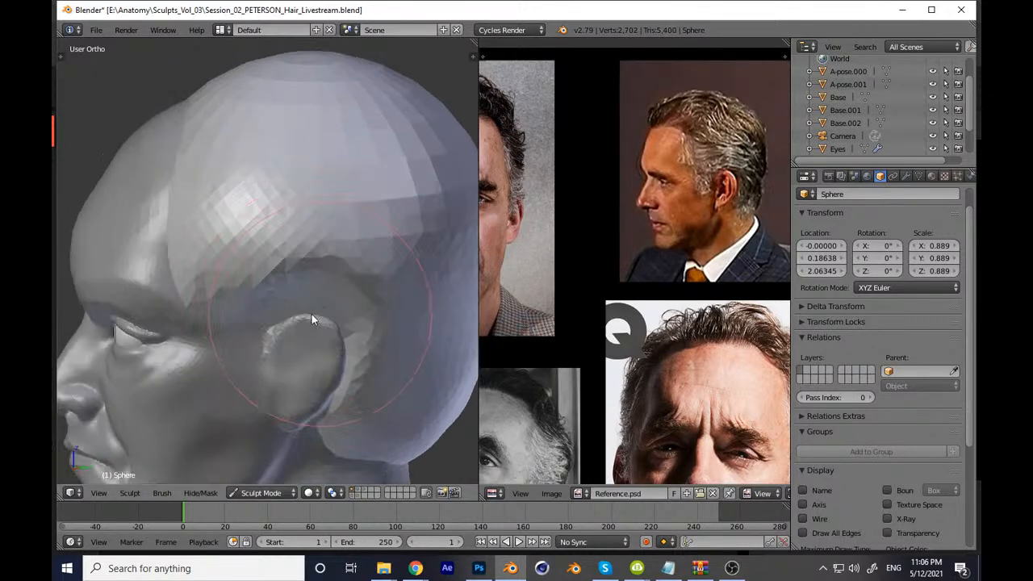
Step: Switch to the Chrome window for a quick check and return to Blender
mouse_move(415, 569)
click(501, 517)
click(511, 568)
Step: Refine the side and back of the hair mass from several angles and save over the blend file
mouse_move(370, 281)
middle_down()
mouse_move(352, 377)
mouse_move(309, 314)
mouse_move(301, 327)
middle_up()
mouse_move(301, 327)
mouse_down()
mouse_move(363, 431)
mouse_move(408, 346)
mouse_move(226, 267)
mouse_move(358, 327)
mouse_move(410, 295)
mouse_up()
mouse_move(410, 295)
middle_down()
mouse_move(343, 307)
mouse_move(395, 382)
middle_up()
drag(394, 382, 433, 355)
scroll(373, 361, down, 2)
scroll(371, 361, down, 2)
key(ctrl+s)
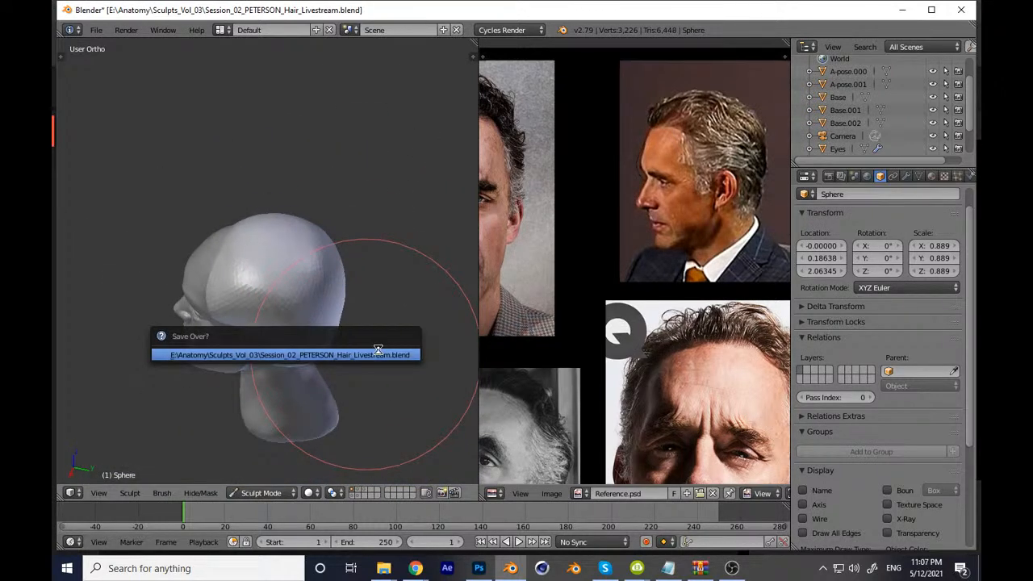
click(377, 352)
Step: Enlarge the brush, pull the sides of the hair mass inward in the front view, and save the file
key(KP_3)
key(KP_1)
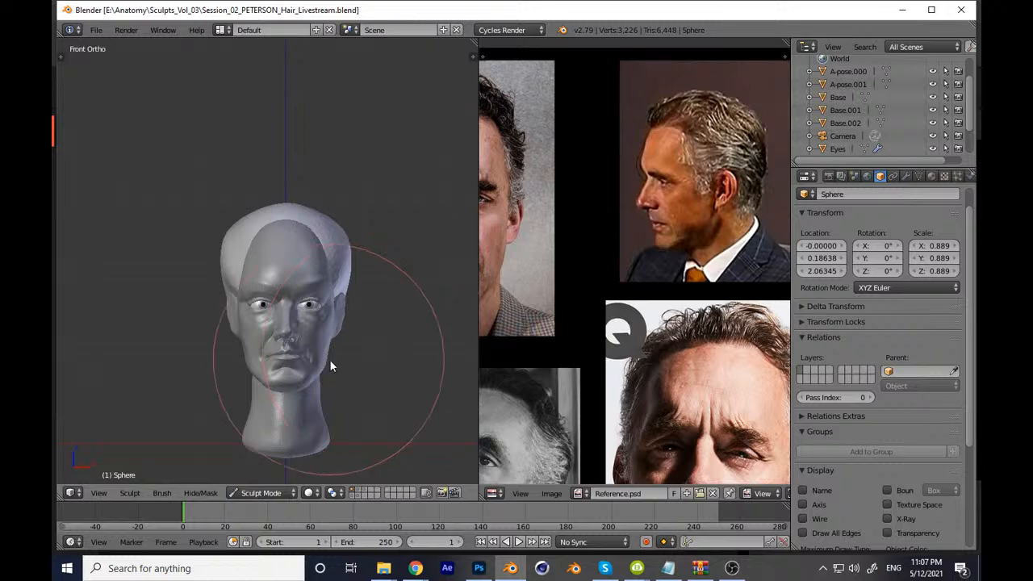
shift+middle_drag(339, 366, 324, 382)
middle_drag(514, 324, 537, 336)
scroll(401, 375, up, 3)
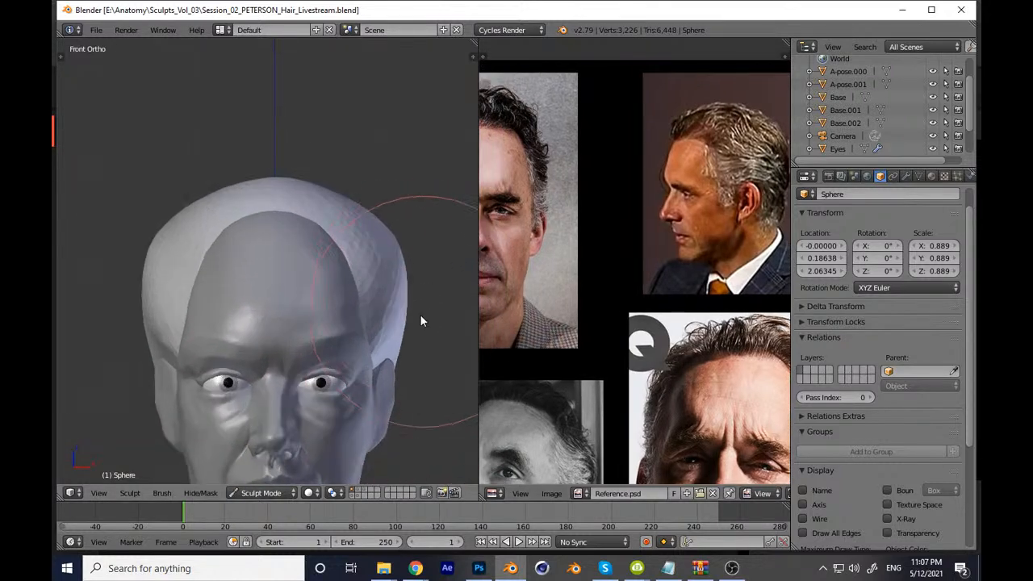
key(f)
click(430, 293)
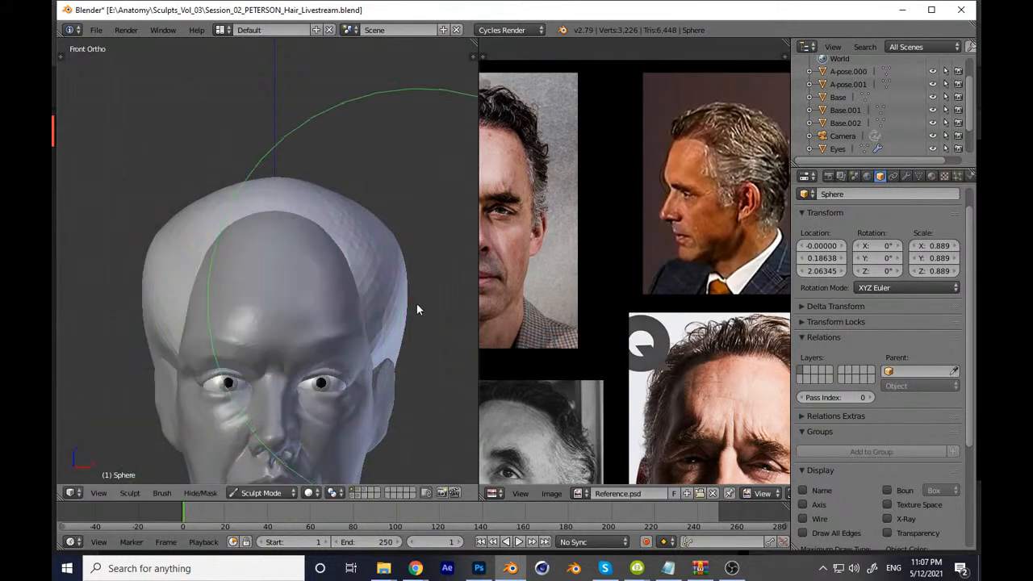
drag(407, 311, 403, 313)
middle_drag(502, 324, 552, 345)
drag(406, 310, 395, 318)
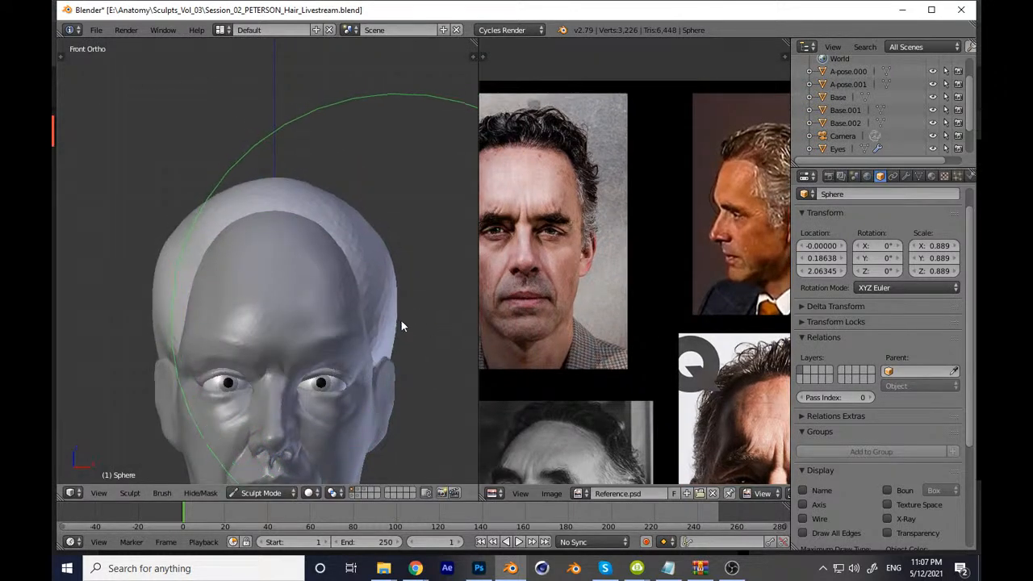
key(ctrl+s)
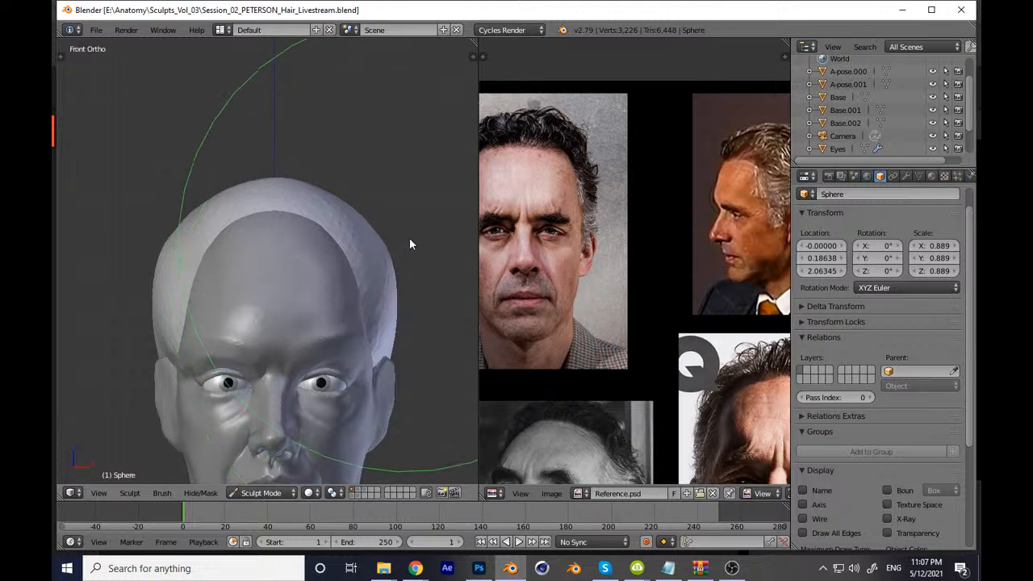
Step: Check the hair mass from the side and front, return it to Object Mode, deselect everything and save
scroll(386, 339, down, 4)
middle_drag(427, 291, 428, 292)
key(KP_3)
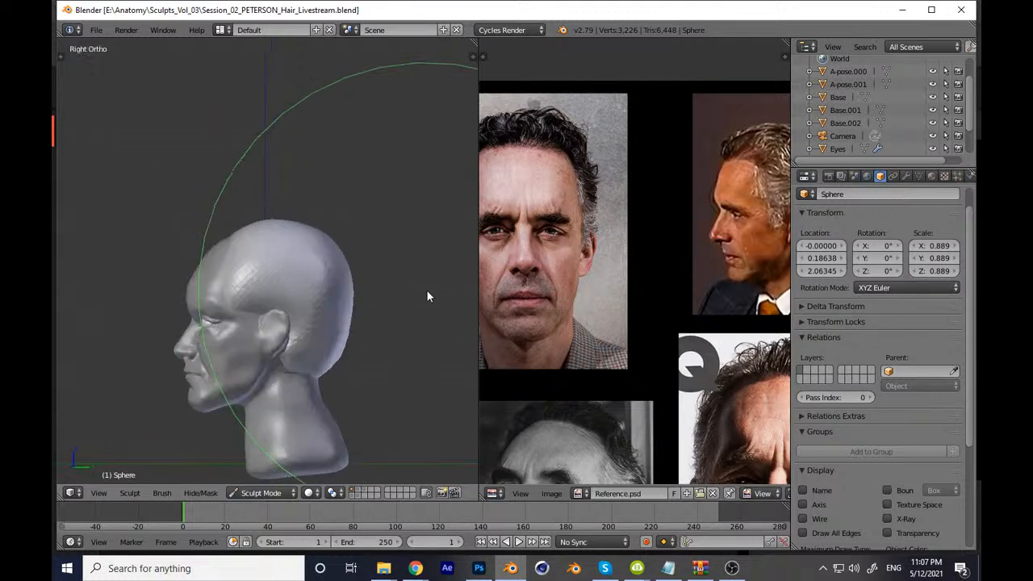
key(KP_1)
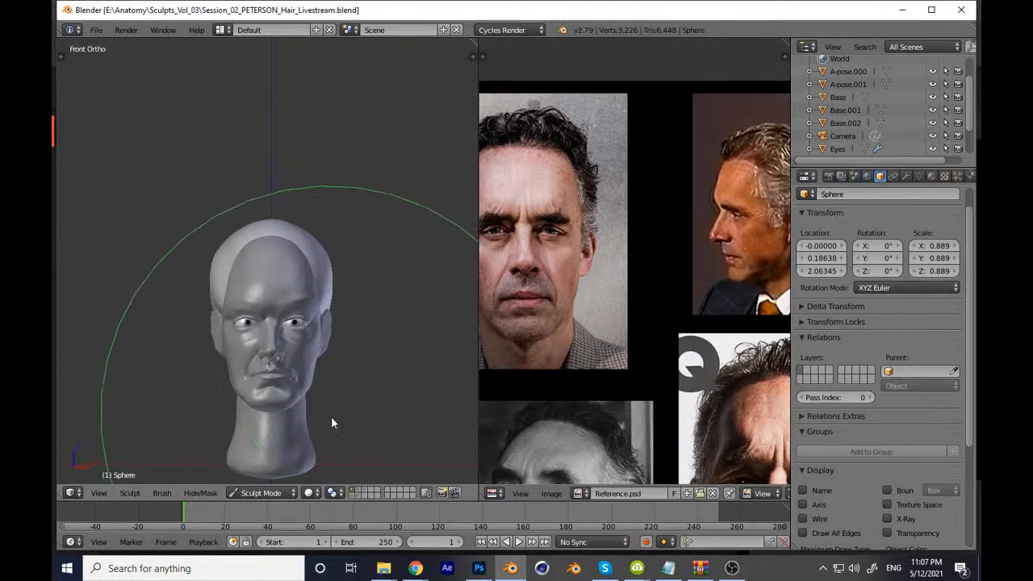
click(254, 495)
click(283, 470)
key(a)
key(ctrl+s)
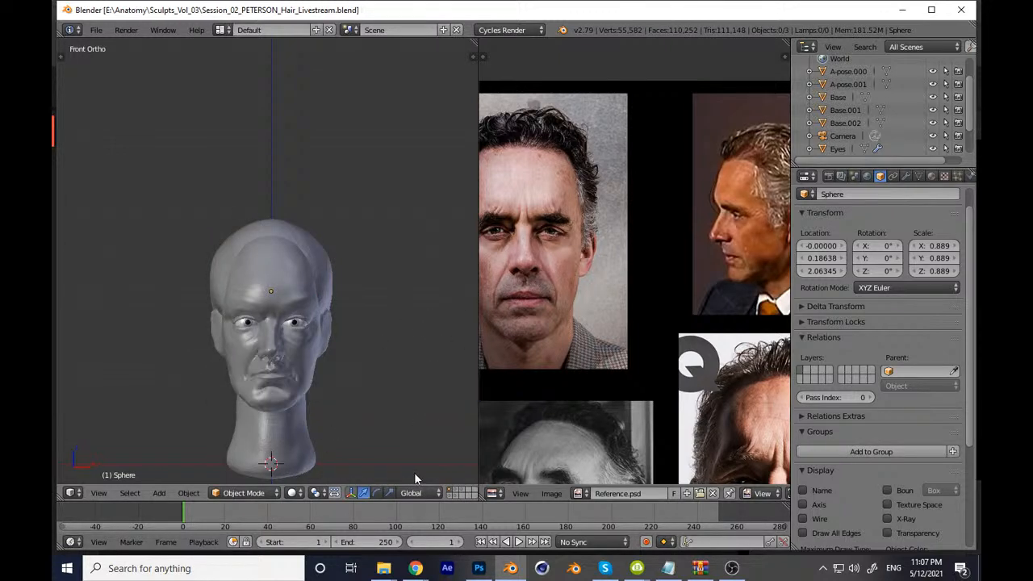
Step: Put the sphere back in Sculpt Mode and save over the blend file
click(270, 494)
click(274, 494)
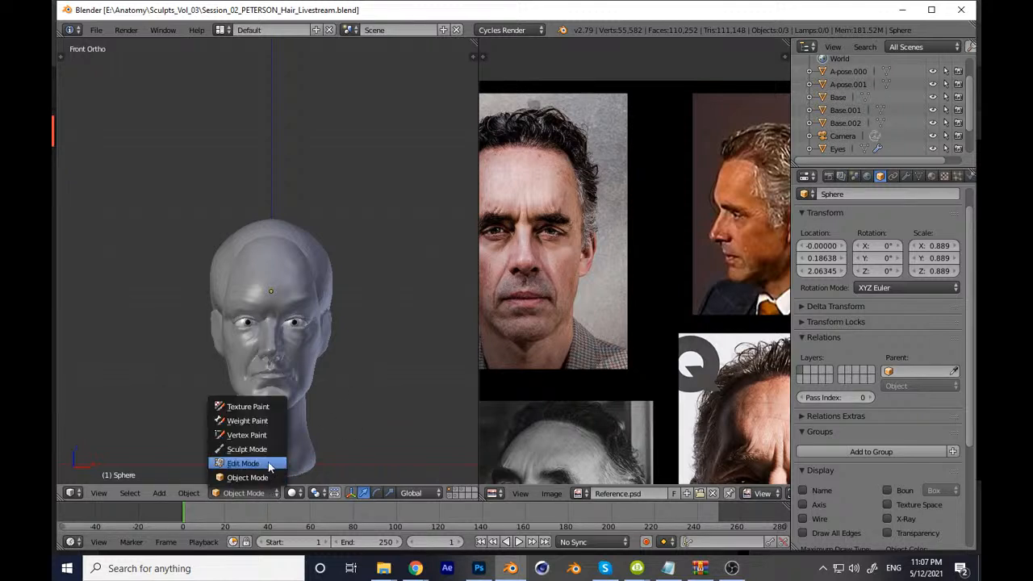
click(276, 451)
key(ctrl+s)
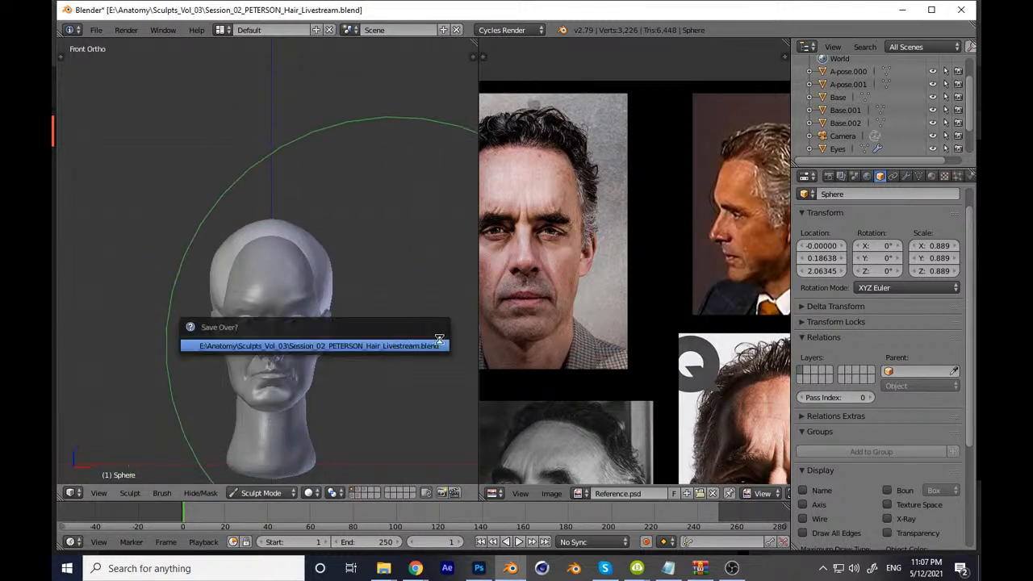
key(Return)
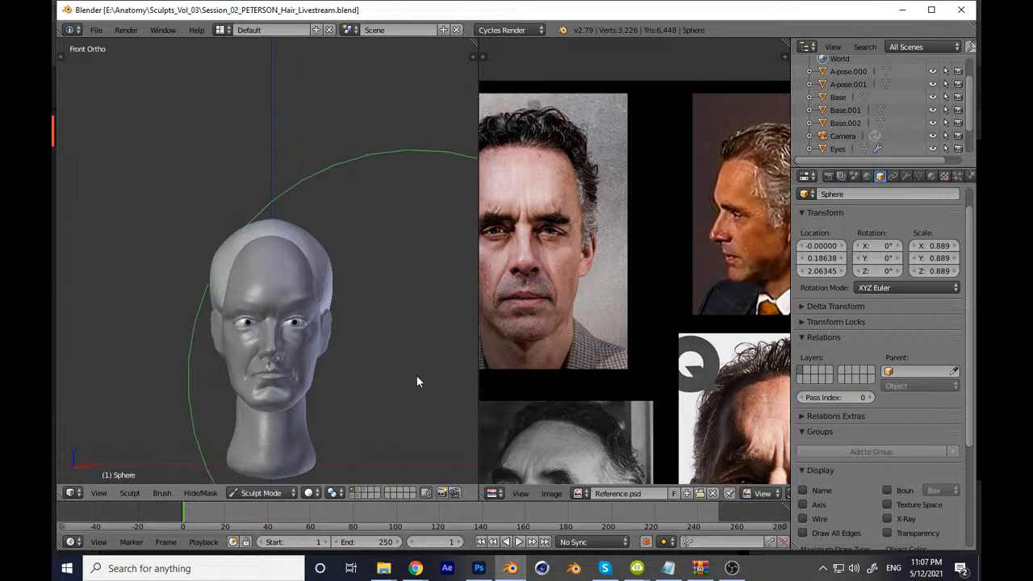
key(ctrl+s)
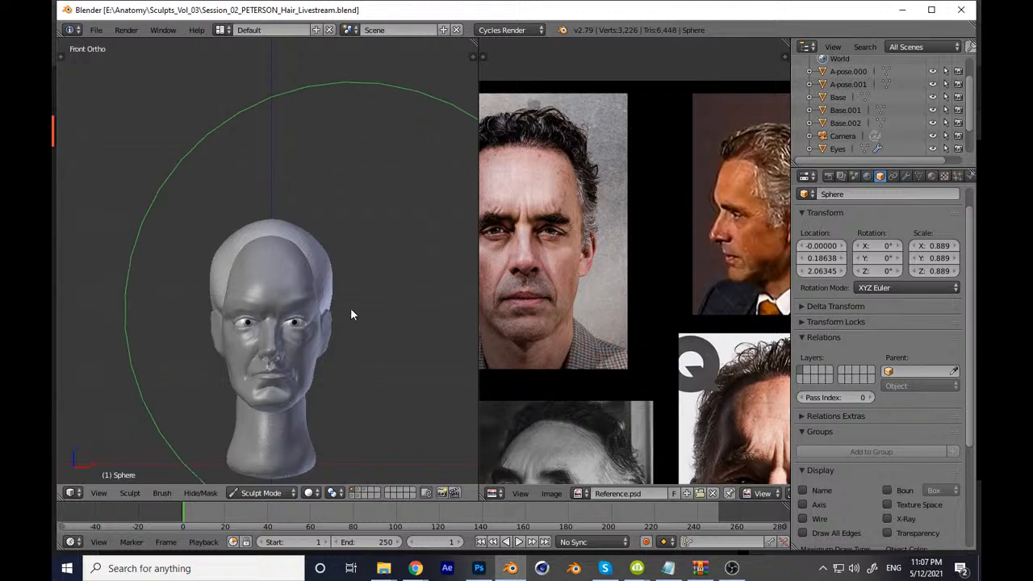
Step: Choose a different sculpt brush for the hair mass and save over the blend file
shift+middle_drag(353, 315, 344, 339)
key(t)
click(115, 109)
click(208, 175)
key(t)
middle_drag(599, 276, 595, 259)
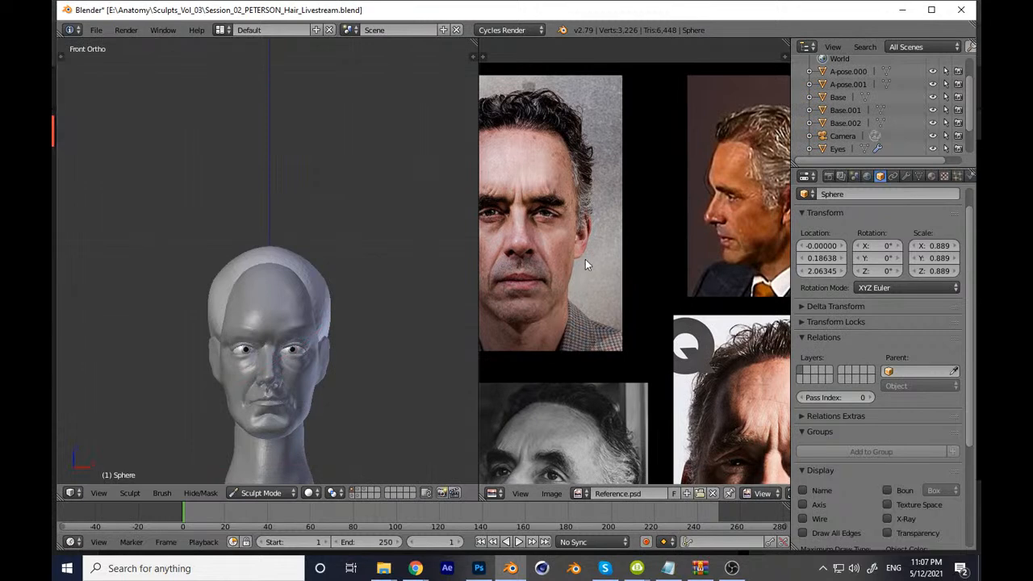
key(ctrl+s)
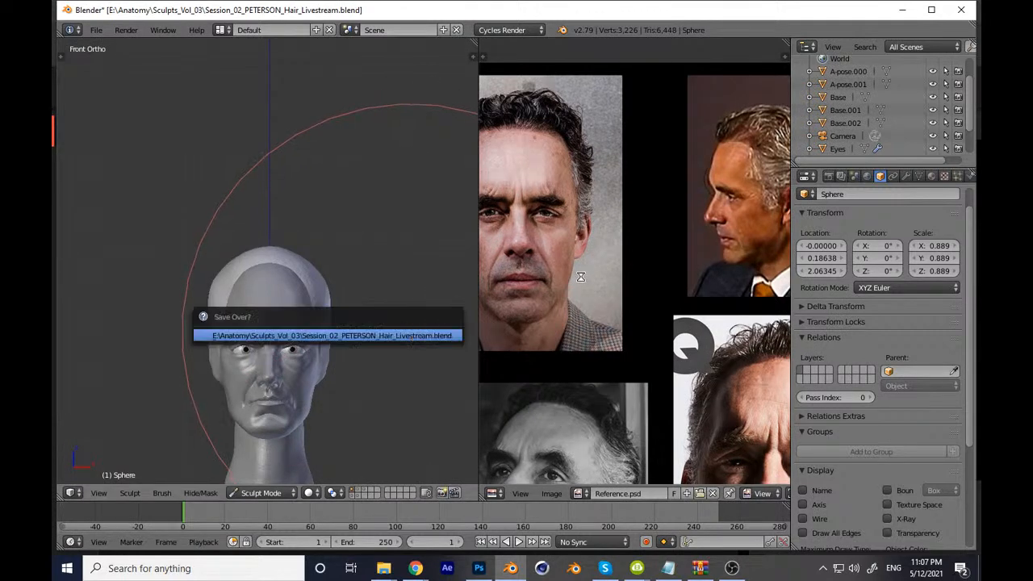
Step: Carve the hairline back at the temple between the forehead and the ear in the side view, and save the file
middle_drag(496, 288, 483, 241)
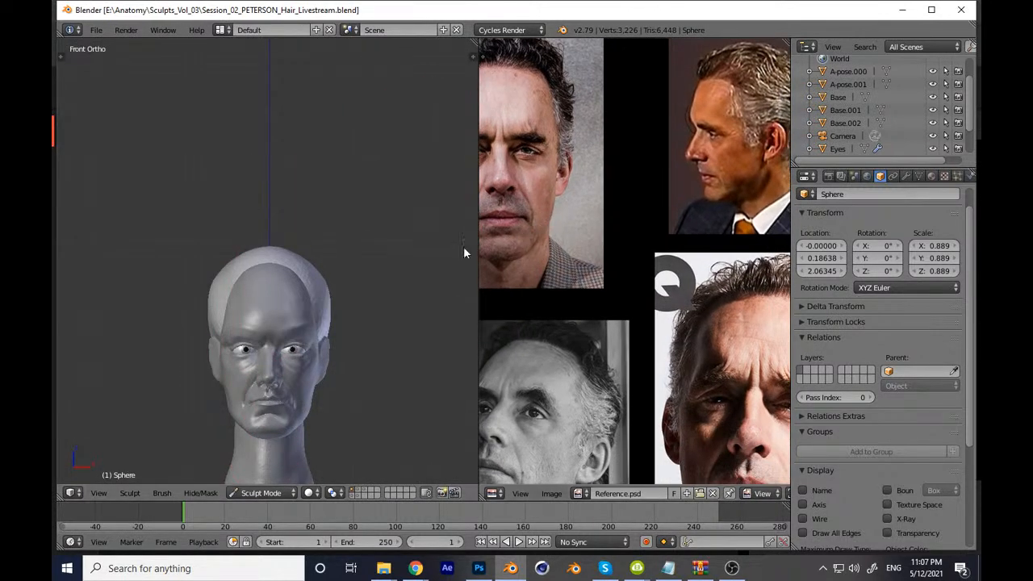
key(t)
key(t)
middle_drag(425, 305, 343, 340)
ctrl+middle_drag(351, 335, 389, 218)
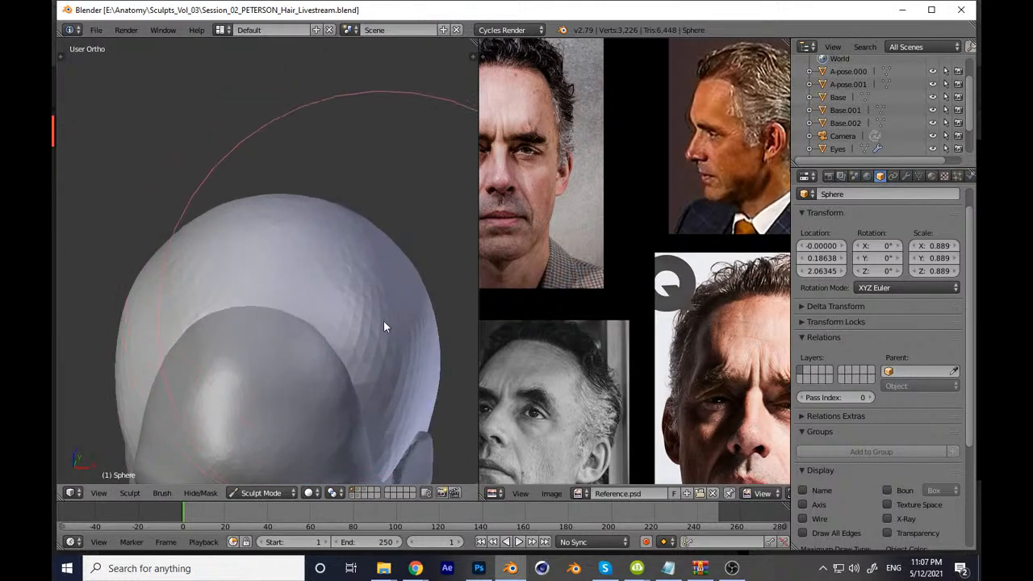
middle_drag(385, 318, 398, 367)
middle_drag(337, 347, 323, 339)
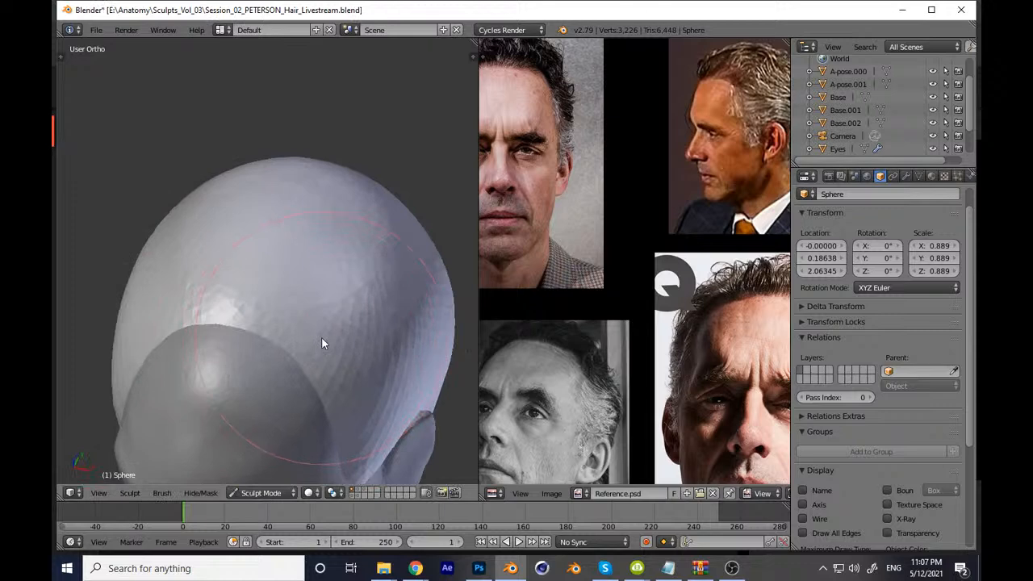
key(KP_3)
scroll(643, 220, up, 2)
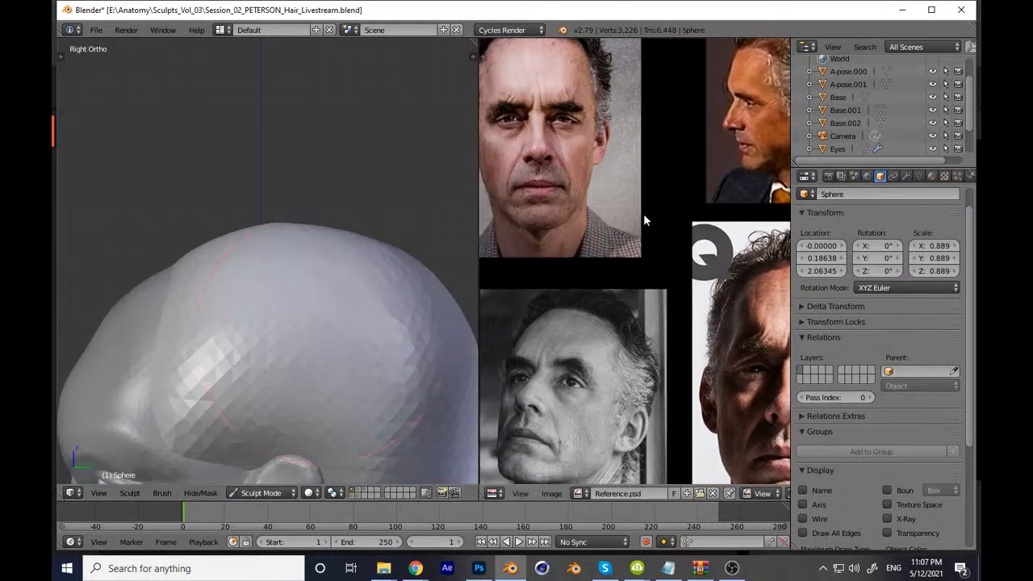
shift+middle_drag(320, 360, 370, 312)
shift+middle_drag(278, 329, 299, 307)
scroll(308, 299, up, 1)
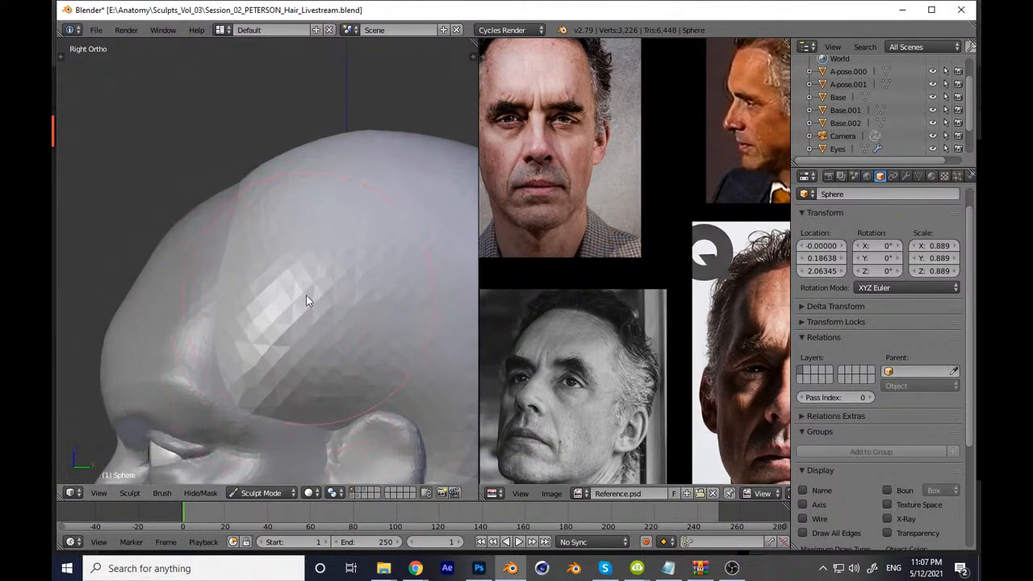
mouse_move(256, 294)
mouse_down()
mouse_move(234, 352)
mouse_move(301, 431)
mouse_move(331, 408)
mouse_move(313, 338)
mouse_move(320, 270)
mouse_move(332, 387)
mouse_move(269, 371)
mouse_up()
scroll(294, 288, down, 1)
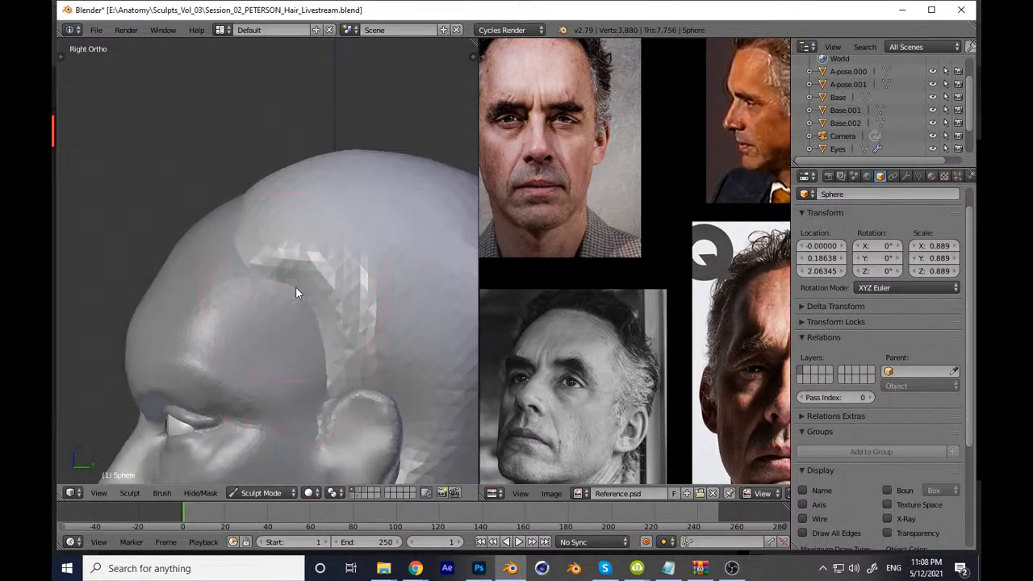
scroll(301, 311, down, 3)
key(ctrl+s)
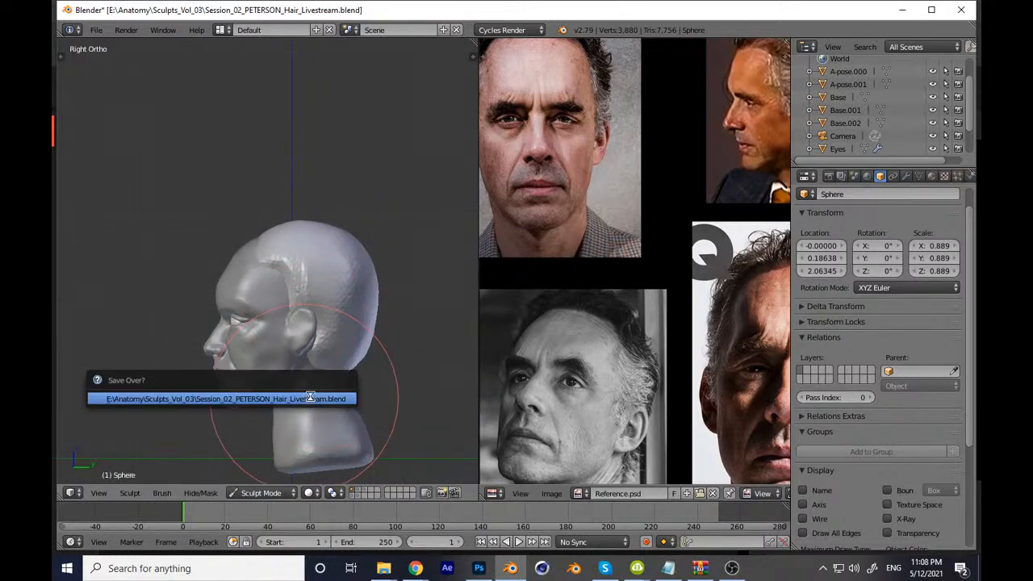
Step: Rework the hair mass around the temple hairline with sculpt strokes from a raised angle
middle_drag(339, 290, 364, 383)
scroll(395, 244, up, 5)
mouse_move(329, 250)
middle_down()
mouse_move(349, 253)
mouse_move(321, 323)
middle_up()
mouse_move(320, 324)
mouse_down()
mouse_move(322, 263)
mouse_move(294, 212)
mouse_up()
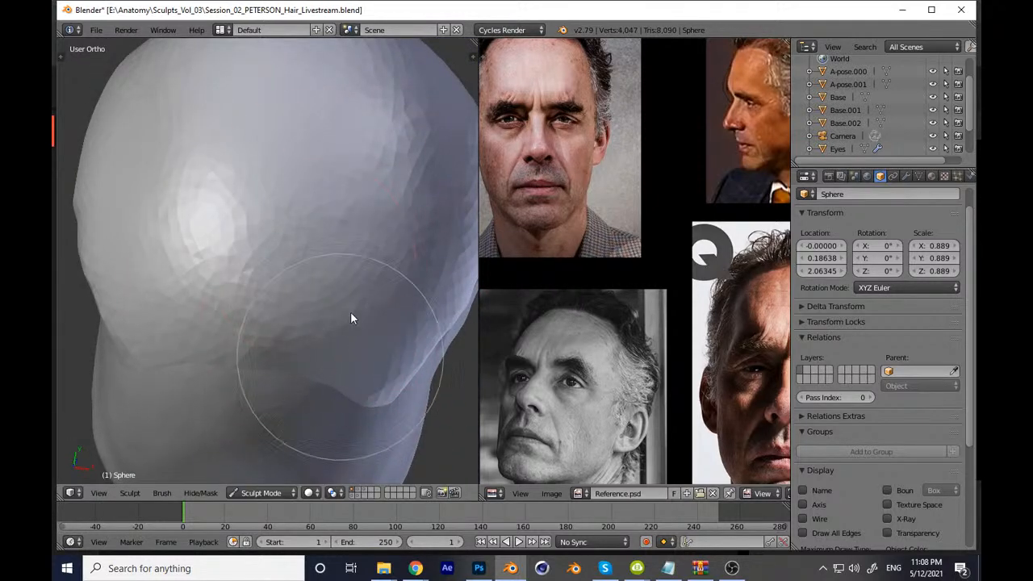
Step: Shape and smooth the upper corner of the hairline above the forehead in the front view, and save the file
key(KP_1)
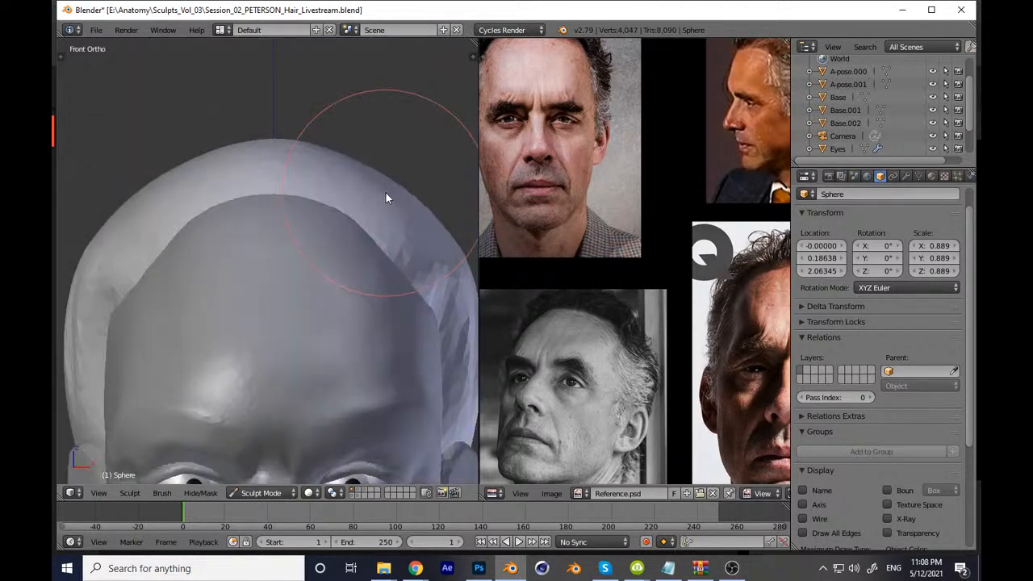
mouse_move(387, 272)
shift+middle_down()
mouse_move(359, 332)
mouse_move(378, 289)
mouse_move(369, 301)
shift+middle_up()
drag(371, 299, 404, 317)
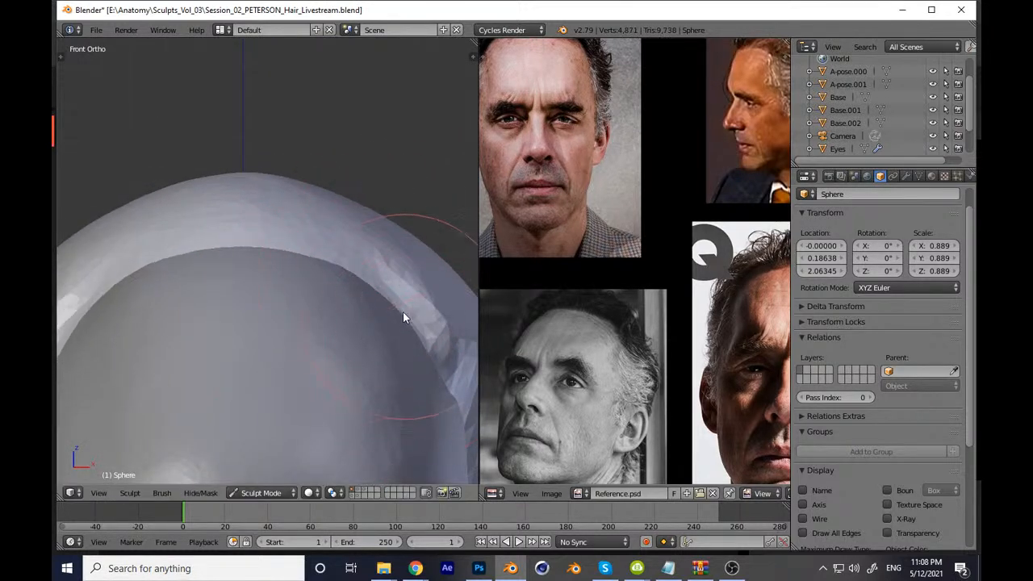
shift+drag(400, 263, 436, 339)
ctrl+middle_drag(410, 262, 412, 364)
scroll(412, 370, down, 6)
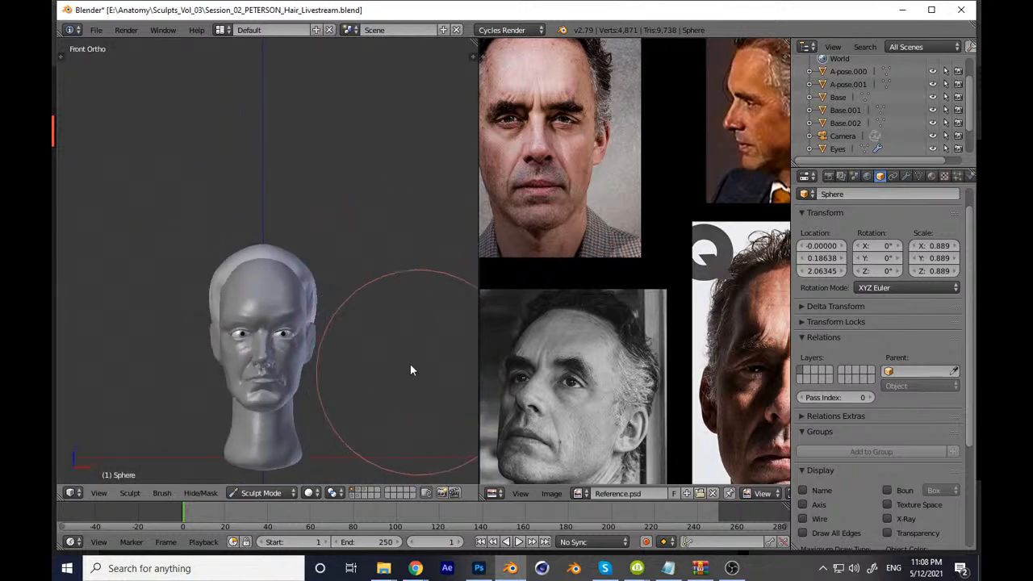
scroll(419, 374, up, 1)
key(ctrl+s)
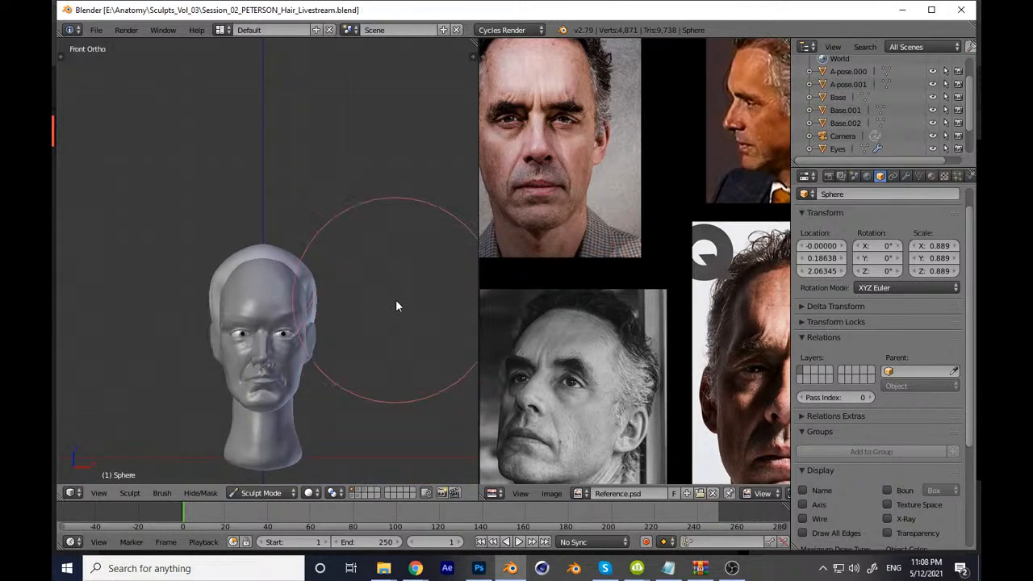
Step: Resize the Grab brush and adjust the front and top contour of the hair mass in the side view
scroll(519, 300, up, 2)
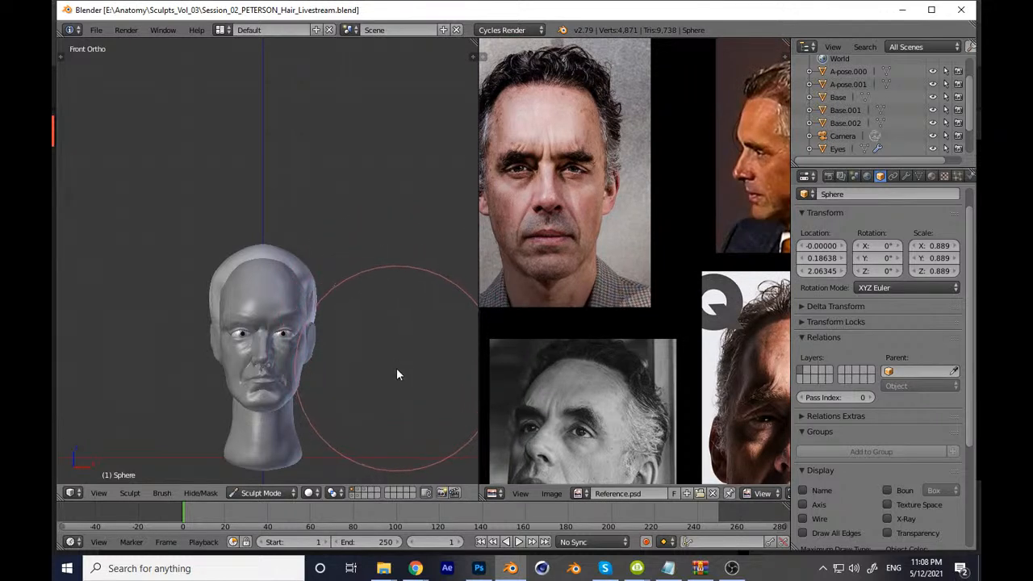
key(KP_3)
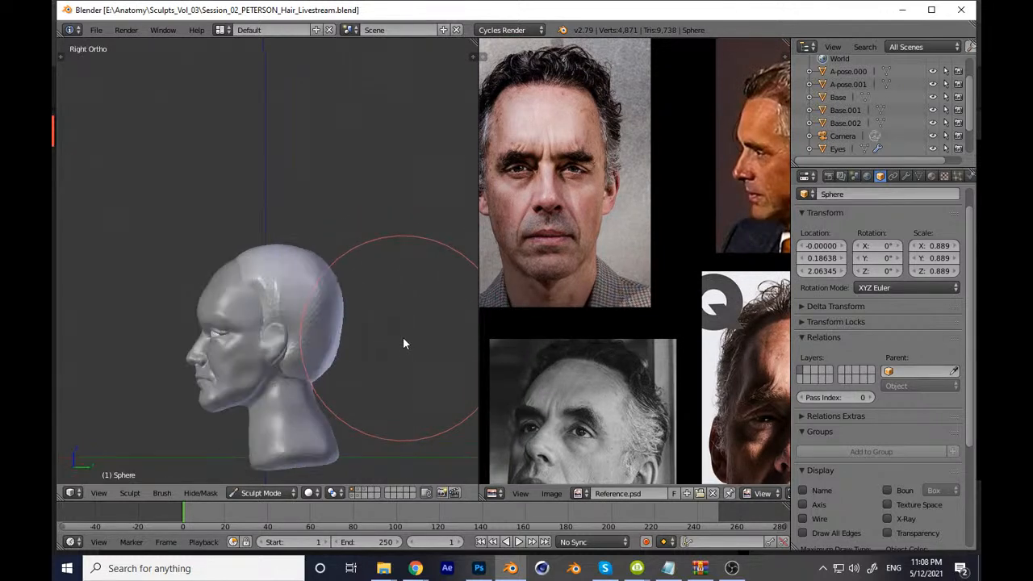
key(ctrl+KP_4)
ctrl+middle_drag(401, 303, 406, 233)
key(g)
key(f)
click(352, 253)
key(f)
click(302, 266)
drag(284, 274, 274, 273)
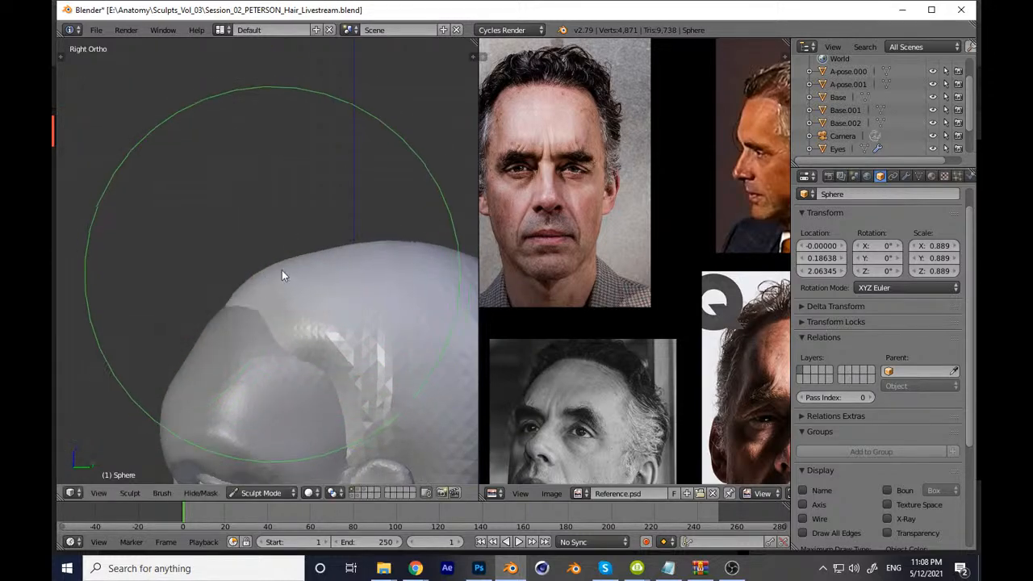
drag(336, 264, 336, 281)
ctrl+middle_drag(336, 281, 349, 367)
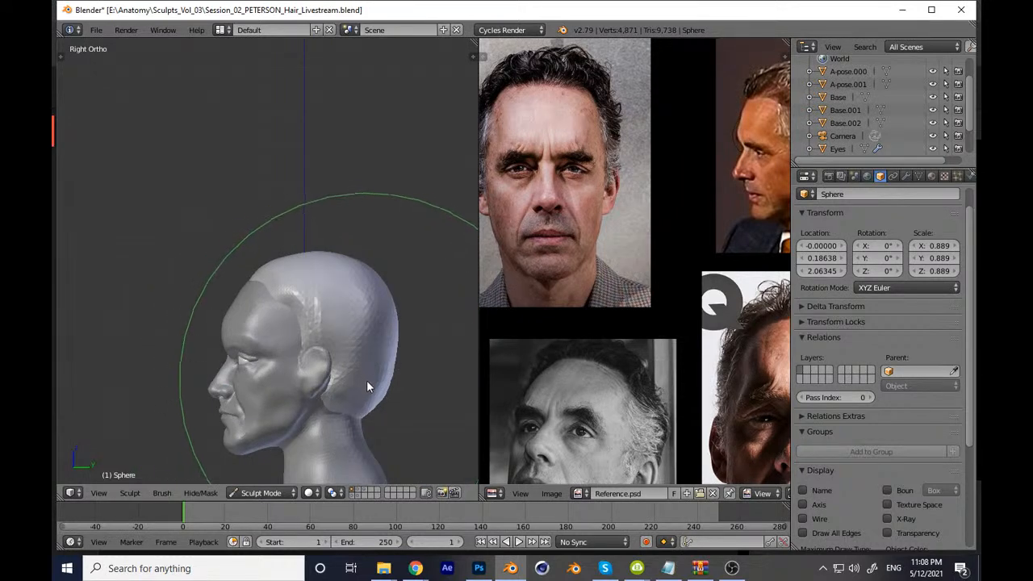
Step: Compare the head with the profile reference photo and pull the hair in front of the ear forward with a resized Grab brush
key(KP_1)
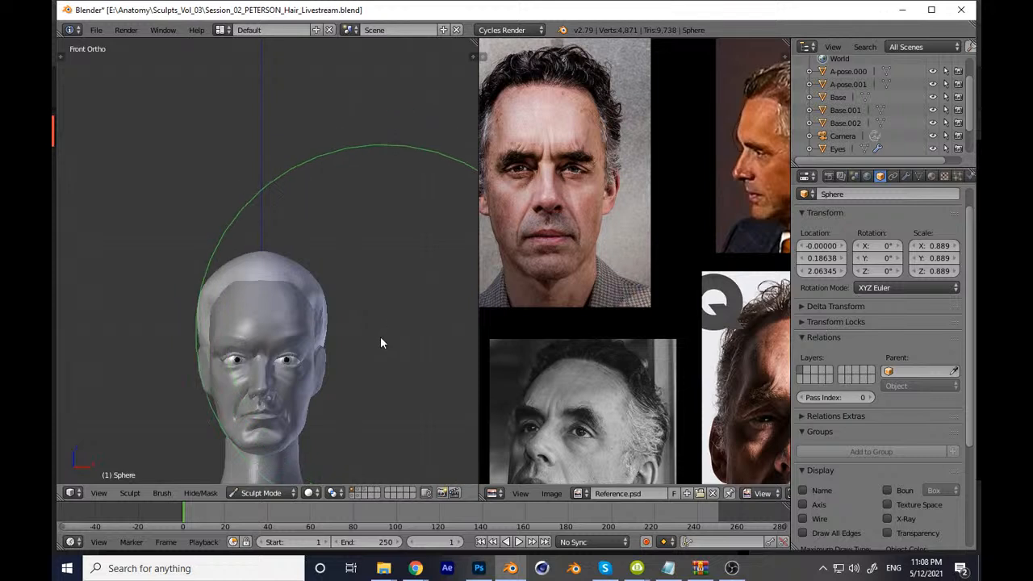
key(KP_3)
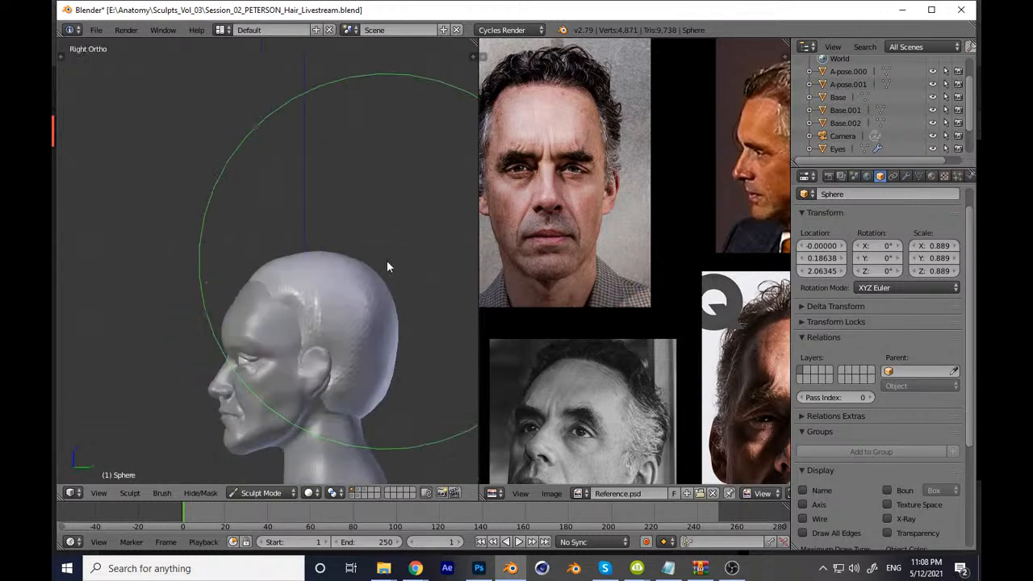
middle_drag(729, 133, 707, 142)
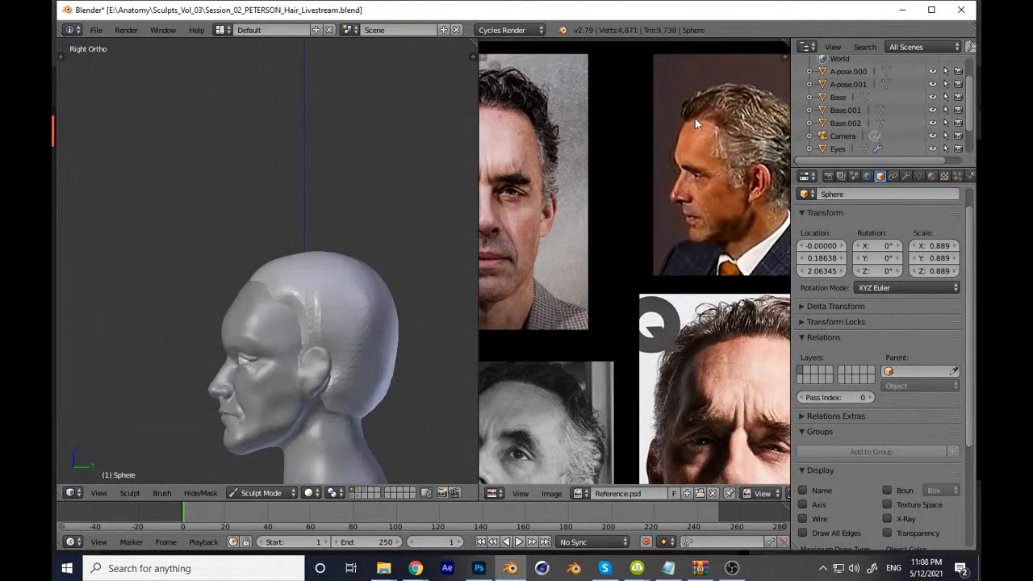
scroll(347, 323, up, 5)
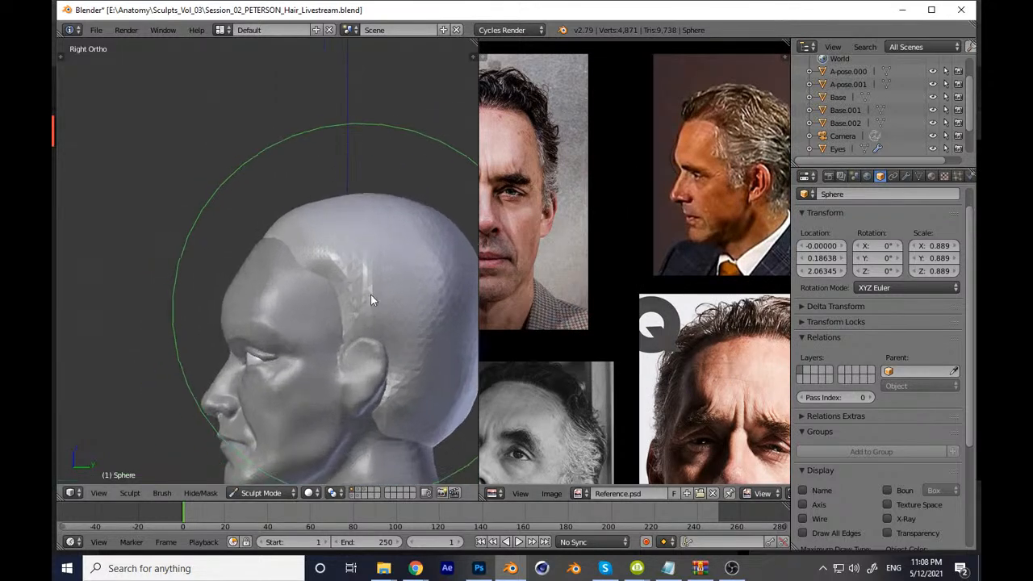
drag(380, 336, 331, 389)
key(ctrl+z)
key(f)
click(310, 381)
key(f)
click(417, 364)
drag(402, 363, 378, 390)
key(ctrl+z)
key(f)
click(343, 280)
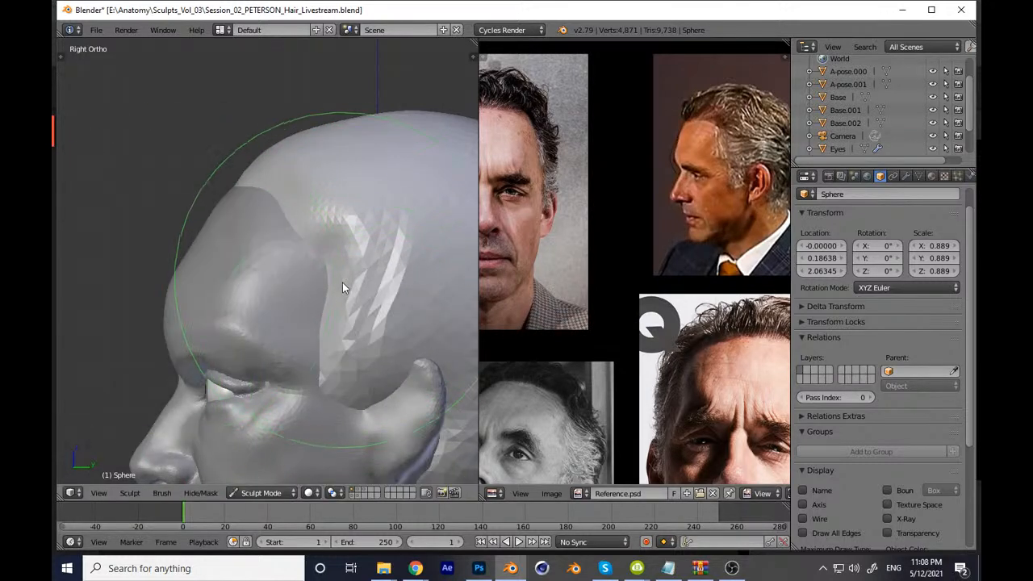
Step: Refine the front edge of the sideburn with a resized Grab brush, pulling its lower part down in front of the ear
ctrl+middle_drag(340, 393, 340, 290)
key(f)
click(326, 275)
drag(325, 275, 329, 298)
drag(338, 356, 331, 396)
key(f)
click(373, 367)
drag(419, 356, 371, 405)
key(ctrl+z)
Step: Smooth the front edge of the sideburn with a resized brush
key(t)
key(t)
mouse_move(384, 388)
shift+middle_down()
mouse_move(326, 333)
mouse_move(329, 308)
shift+middle_up()
key(f)
click(367, 340)
key(f)
click(331, 286)
mouse_move(326, 271)
shift+mouse_down()
mouse_move(318, 243)
mouse_move(299, 307)
shift+mouse_up()
Step: Return to the Grab brush, resize it, and save over the blend file
key(g)
key(f)
click(328, 269)
scroll(266, 203, down, 8)
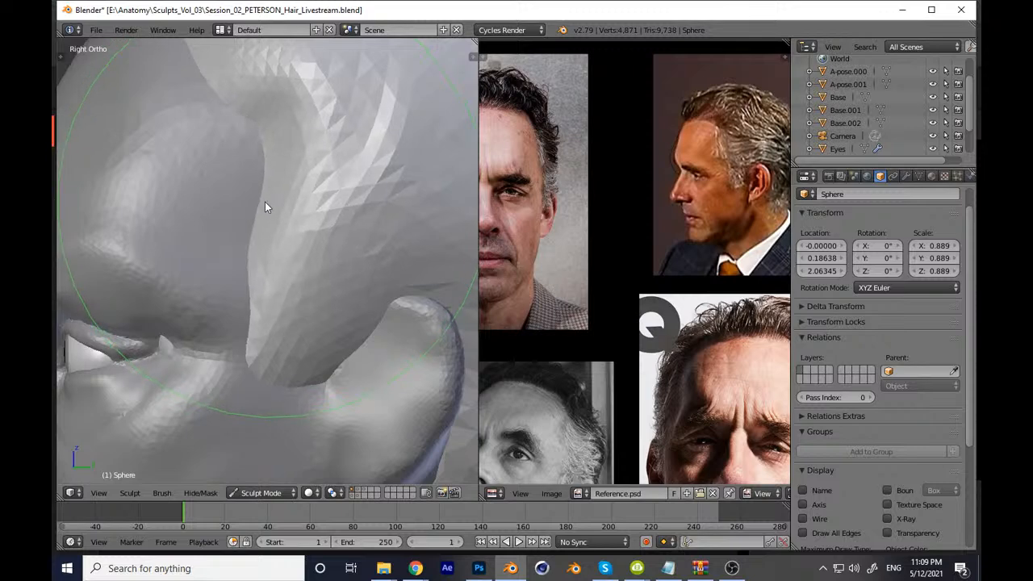
key(ctrl+s)
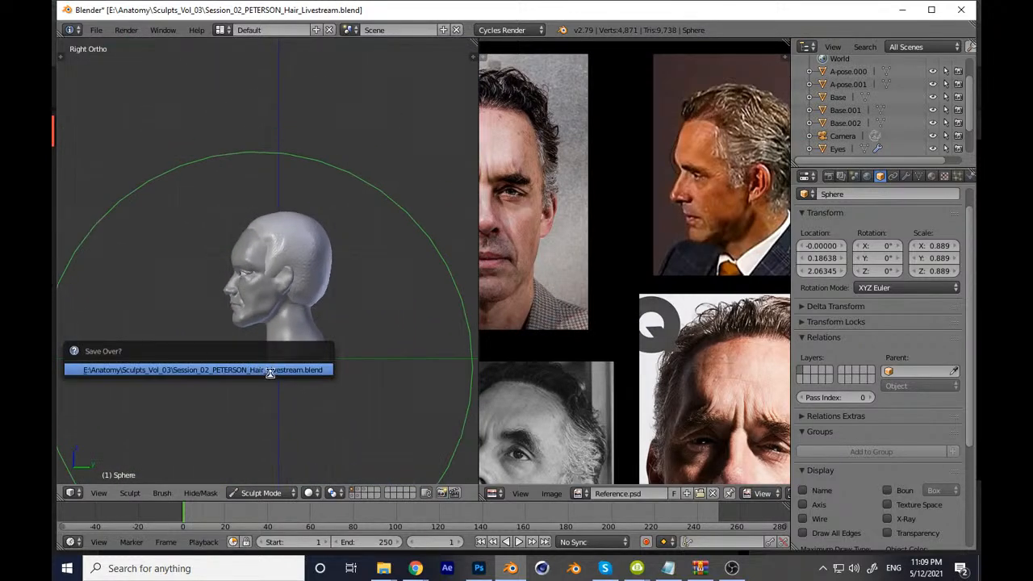
key(Return)
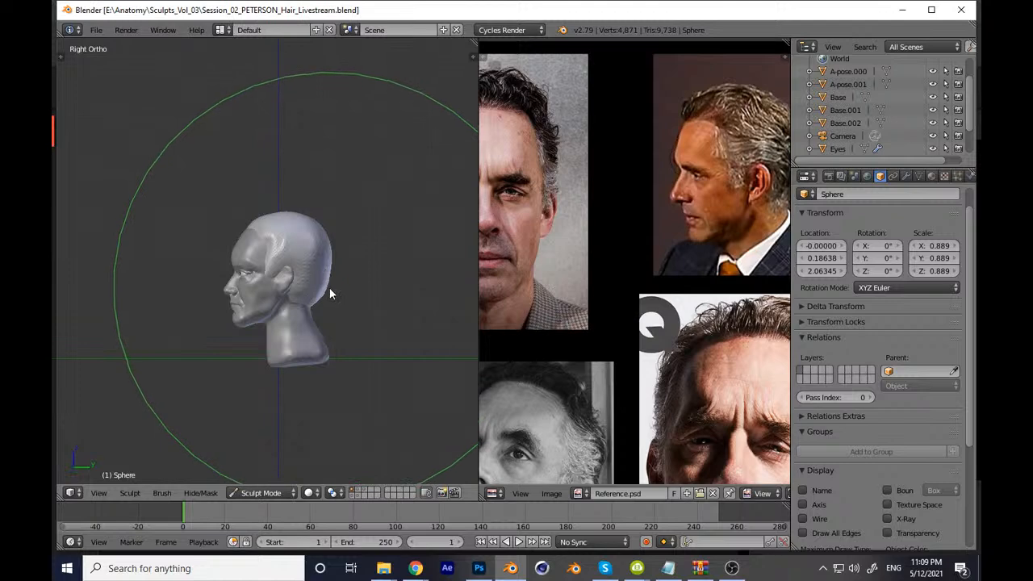
Step: Switch to the Clay brush and build up the temple and sideburn hair in front of the ear
scroll(327, 275, up, 7)
scroll(363, 190, down, 2)
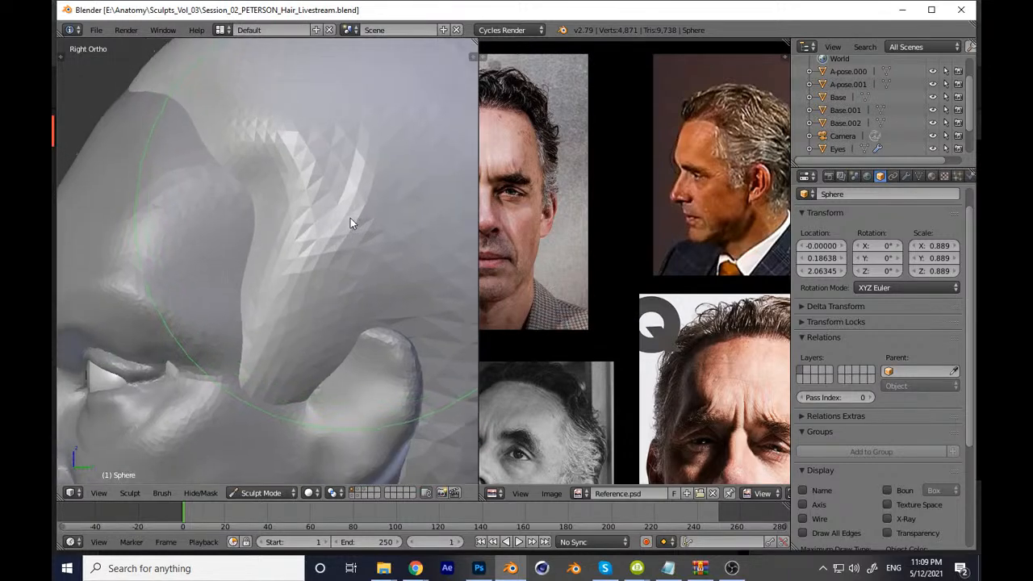
key(t)
click(109, 95)
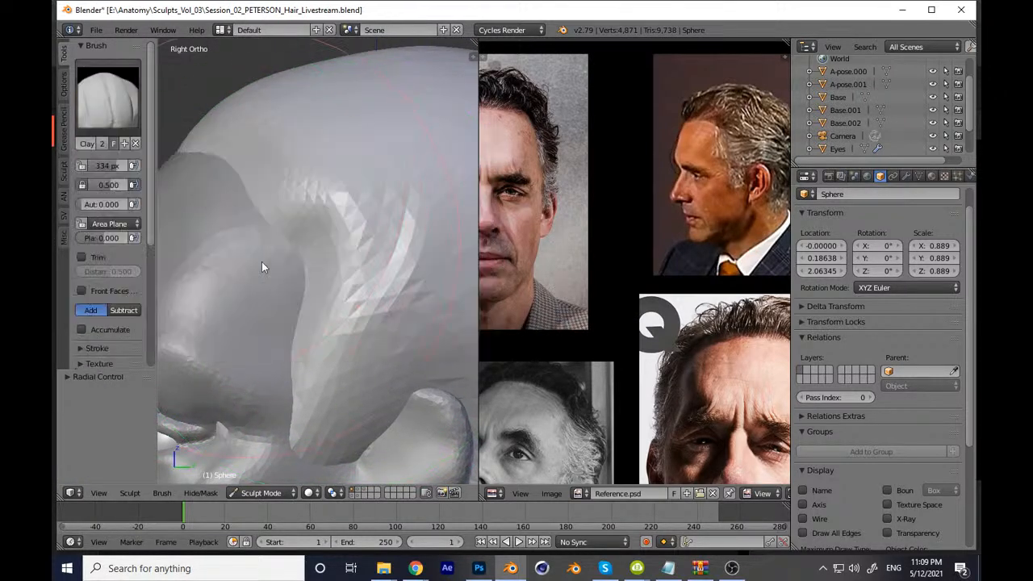
key(t)
scroll(339, 295, up, 4)
mouse_move(311, 242)
mouse_down()
mouse_move(317, 296)
mouse_move(351, 201)
mouse_move(315, 259)
mouse_up()
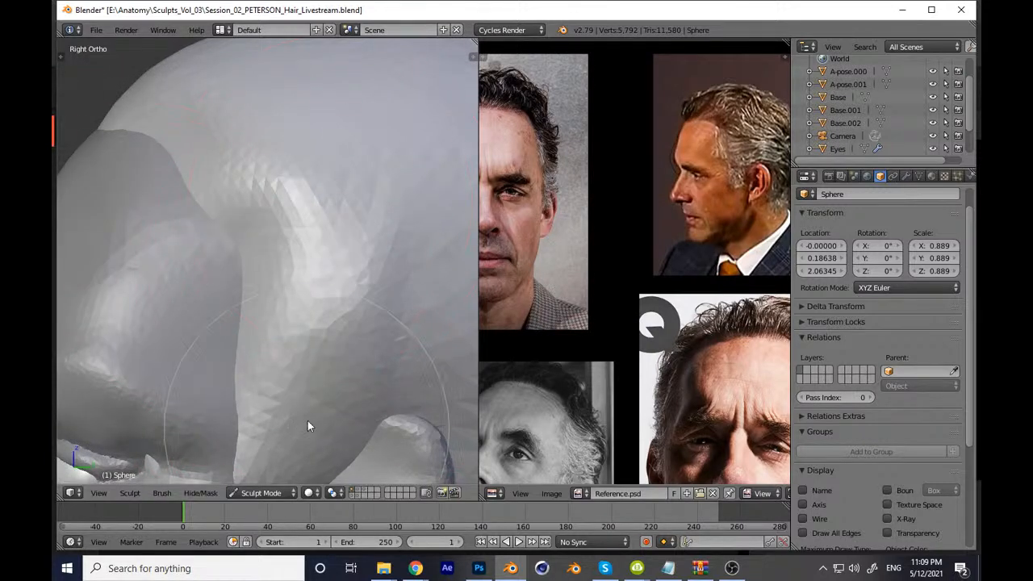
Step: Check the hair mass in the side and front views and save over the blend file
scroll(303, 347, down, 3)
scroll(364, 243, down, 5)
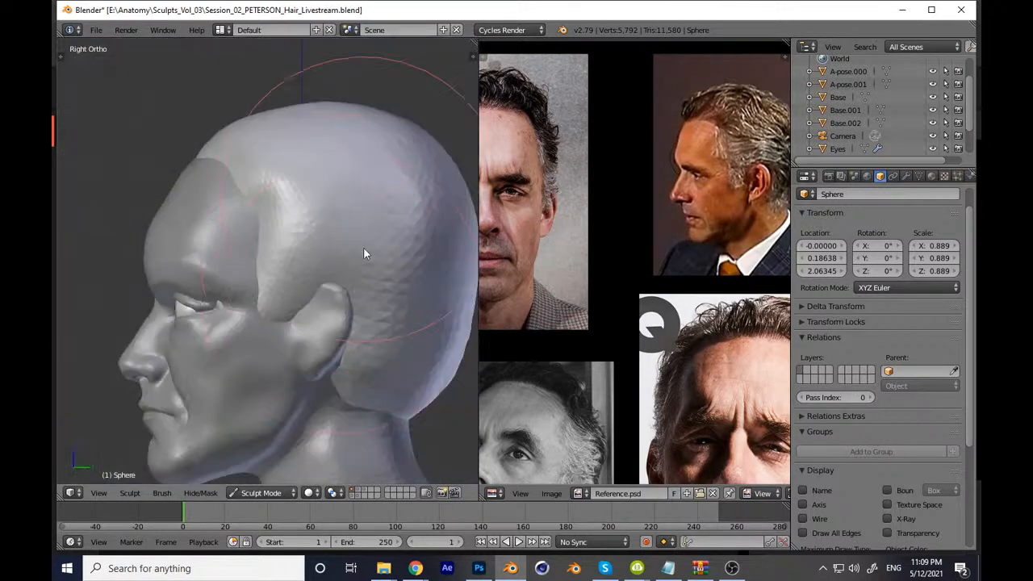
key(KP_1)
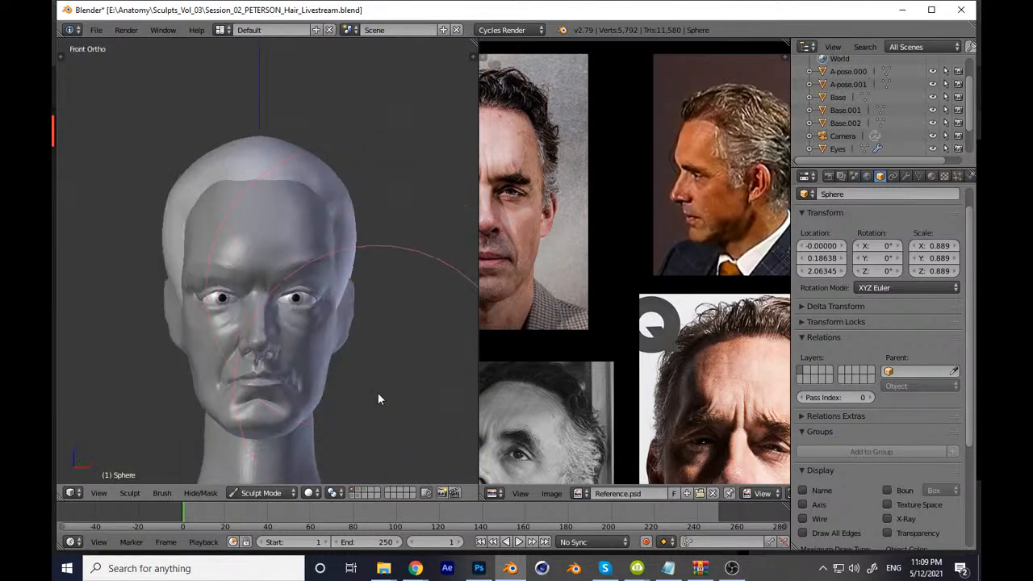
key(ctrl+s)
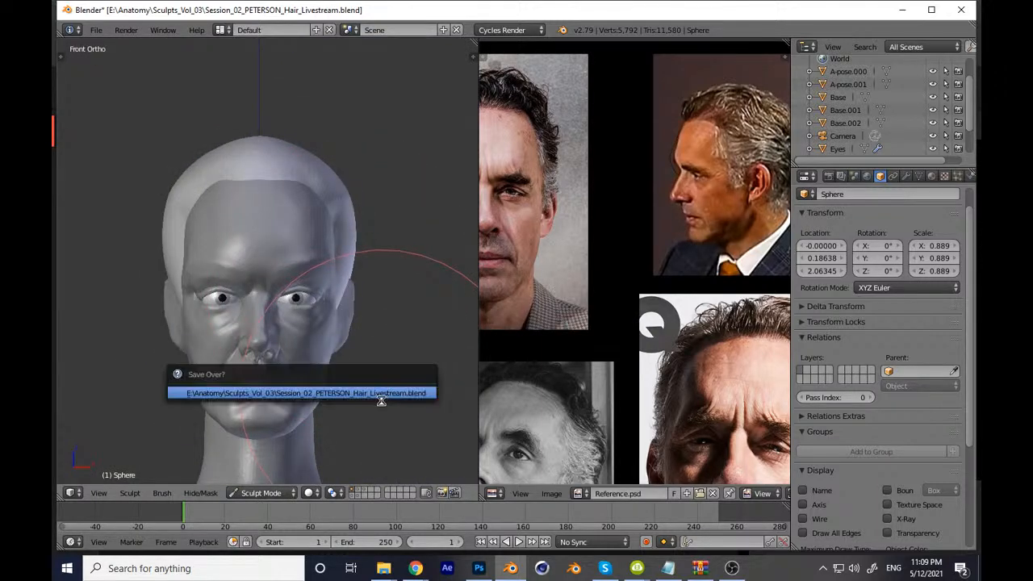
click(383, 393)
Step: Compare the hair mass with the reference photos from front and raised angles, and review the current brush settings
scroll(569, 299, up, 2)
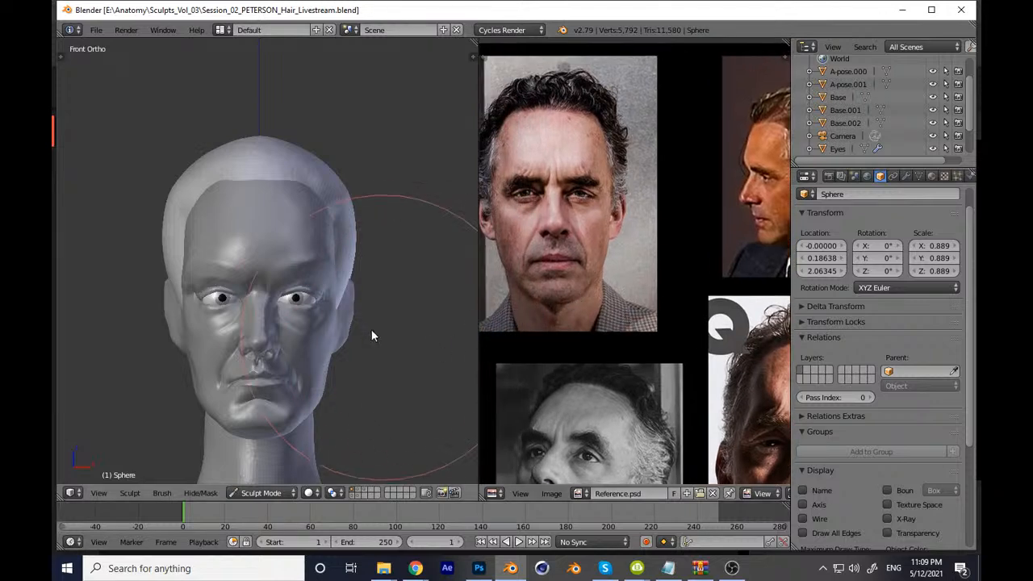
shift+middle_drag(385, 292, 387, 368)
key(t)
key(t)
mouse_move(494, 319)
middle_down()
mouse_move(462, 299)
mouse_move(472, 259)
mouse_move(456, 251)
mouse_move(357, 342)
middle_up()
scroll(360, 343, up, 3)
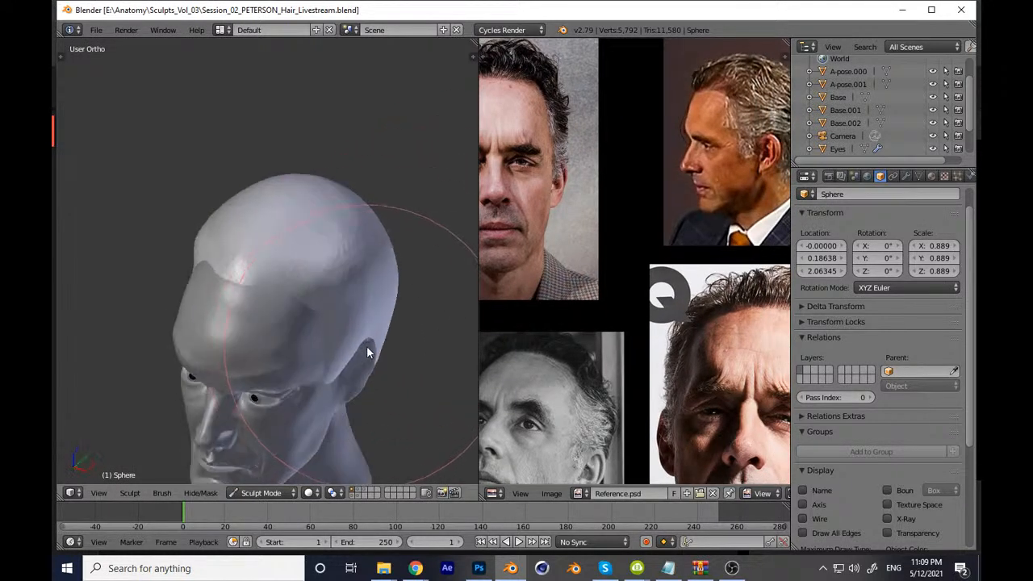
key(t)
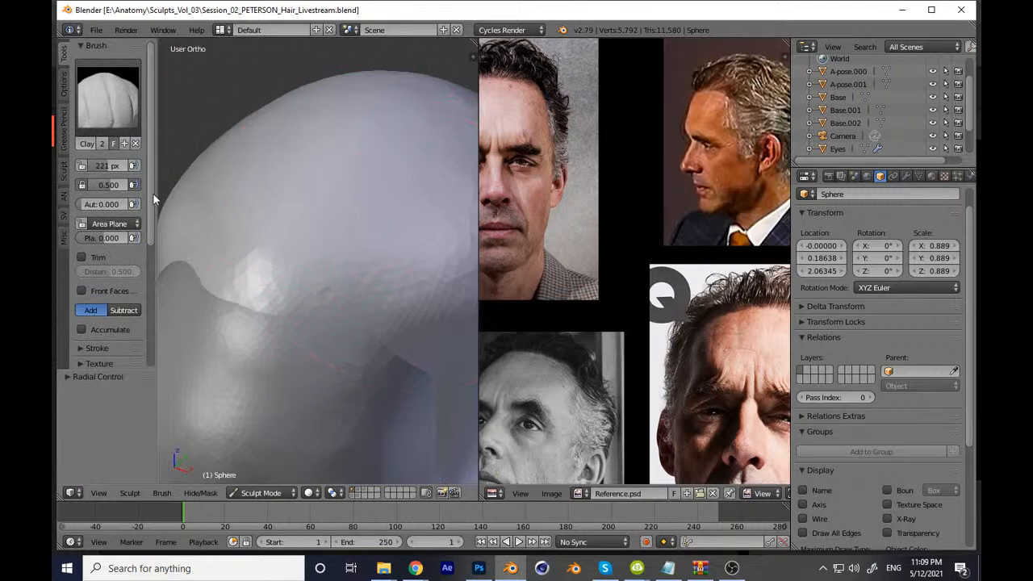
scroll(145, 271, down, 4)
scroll(144, 275, up, 4)
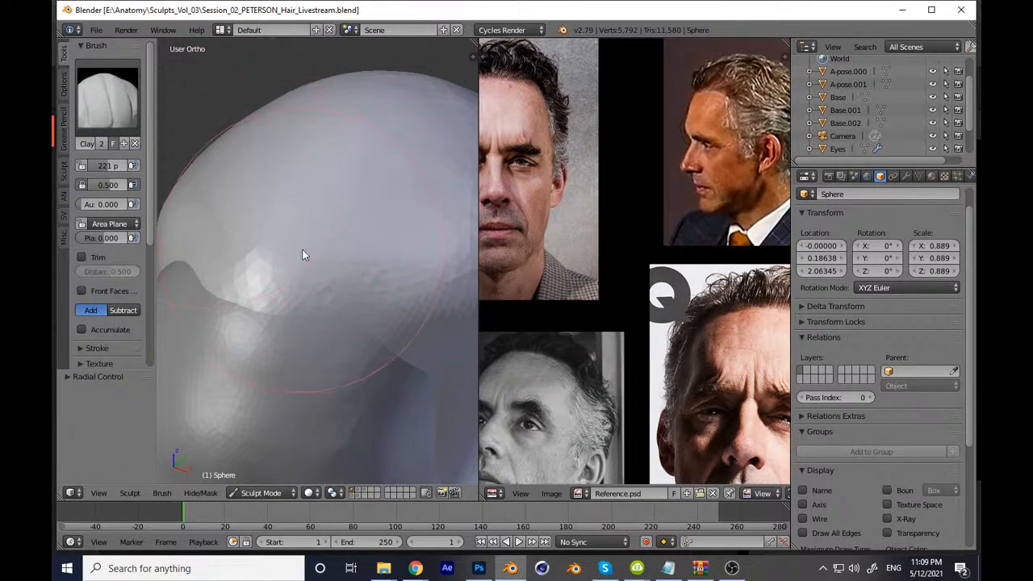
Step: Switch to the Grab brush in the top view, resize it, try a small pull on the front hairline, and undo it
key(KP_7)
middle_drag(392, 335, 394, 283)
key(KP_7)
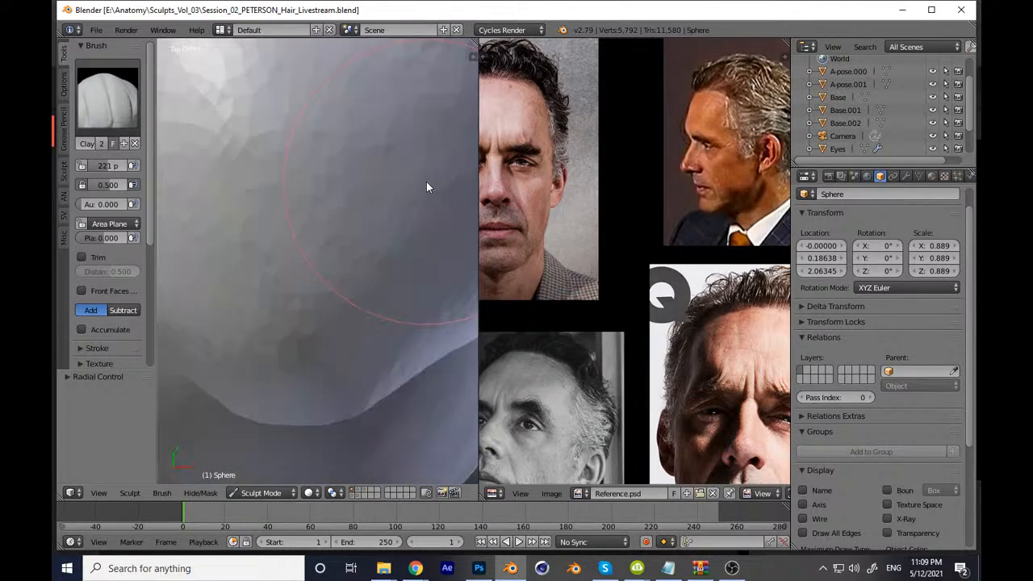
scroll(358, 343, down, 1)
key(g)
key(f)
click(418, 304)
mouse_move(369, 358)
mouse_down()
mouse_move(374, 367)
mouse_move(369, 361)
mouse_up()
key(ctrl+z)
Step: Resize the Grab brush to adjust the temple hair edge from above, and check the front and side views
key(f)
click(375, 360)
shift+middle_drag(381, 334, 353, 370)
key(f)
click(413, 358)
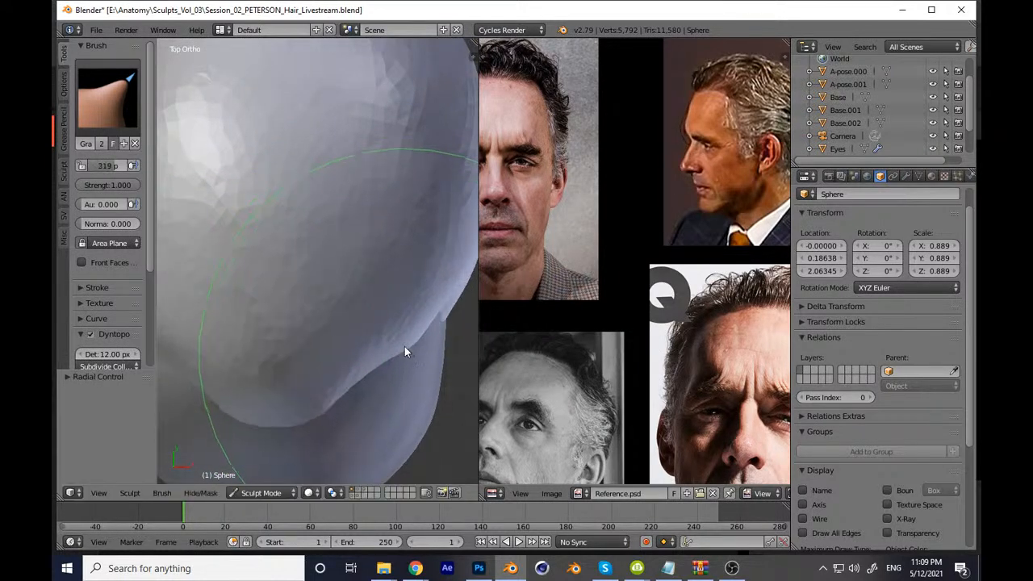
scroll(404, 353, down, 5)
key(KP_1)
key(KP_3)
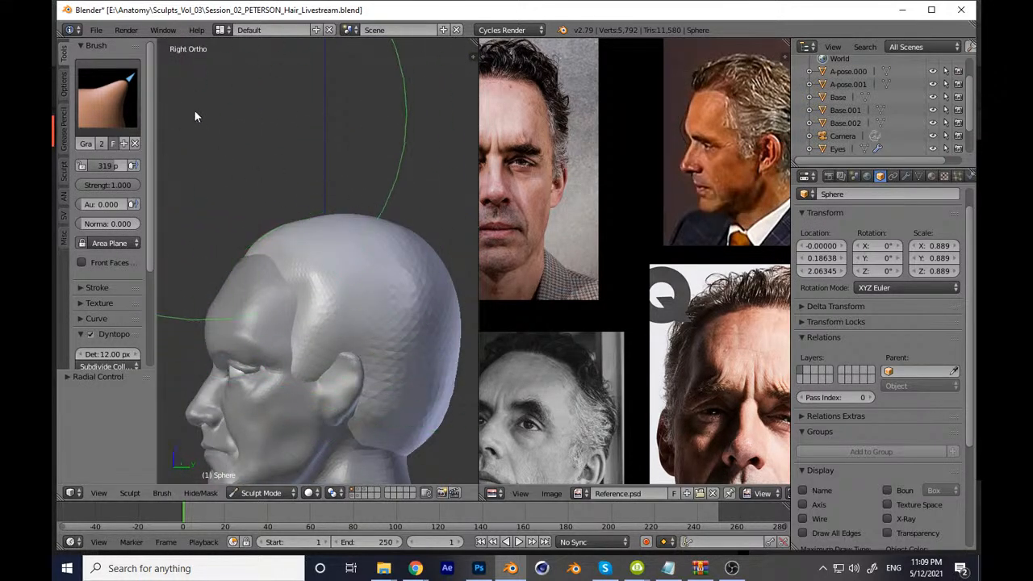
Step: Switch to the Clay Strips brush, save over the blend file, and build up the sideburn in front of the ear with a resized brush
click(133, 91)
click(218, 180)
key(ctrl+s)
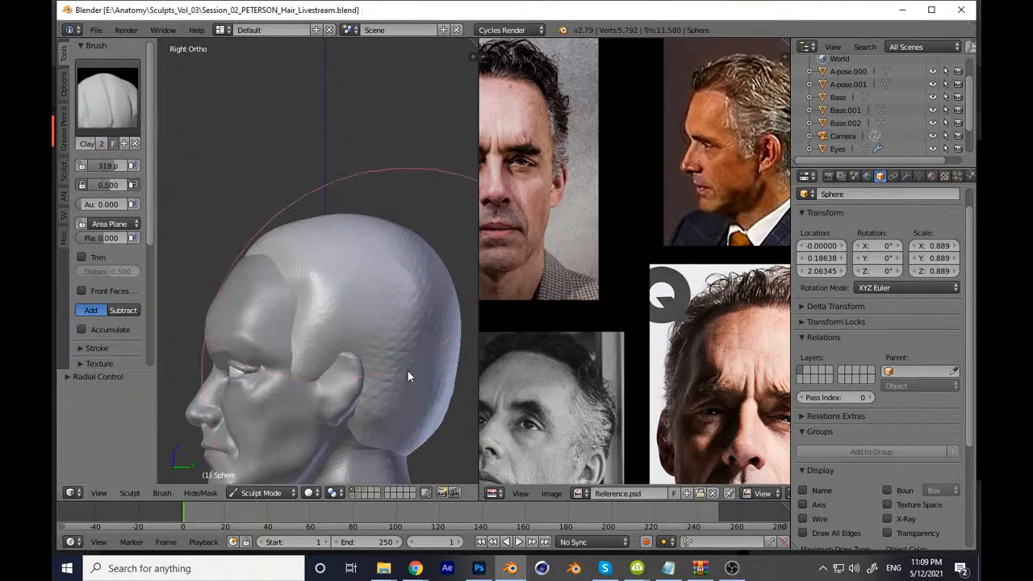
scroll(376, 364, up, 2)
scroll(394, 306, up, 5)
key(f)
click(317, 328)
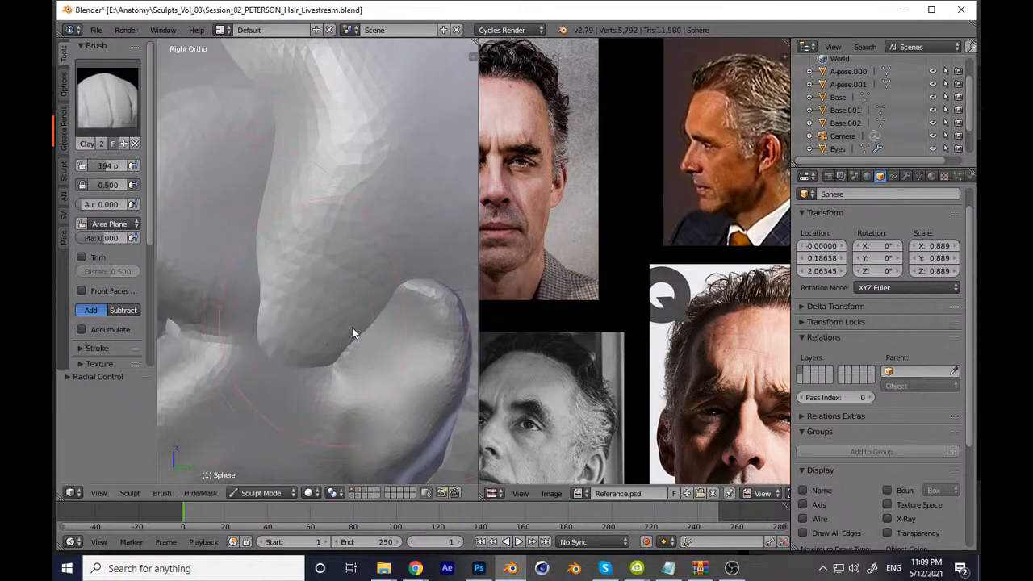
scroll(402, 276, up, 2)
mouse_move(404, 272)
mouse_down()
mouse_move(388, 340)
mouse_move(402, 356)
mouse_move(401, 283)
mouse_move(428, 290)
mouse_move(417, 237)
mouse_move(388, 277)
mouse_move(332, 289)
mouse_move(362, 228)
mouse_up()
scroll(376, 283, down, 7)
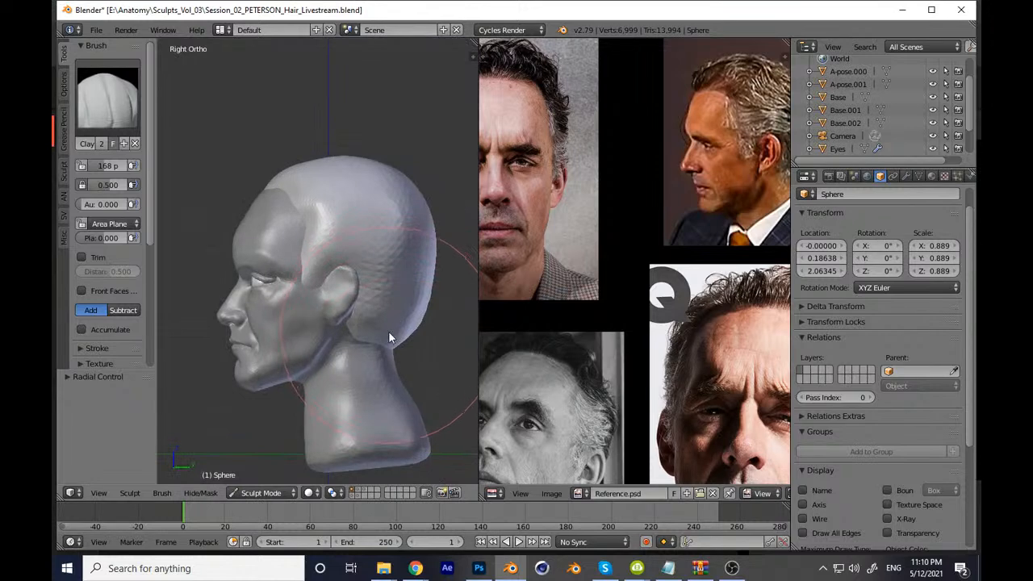
Step: Return to the Grab brush for the sideburn in the side view and save over the blend file
scroll(339, 275, up, 7)
key(g)
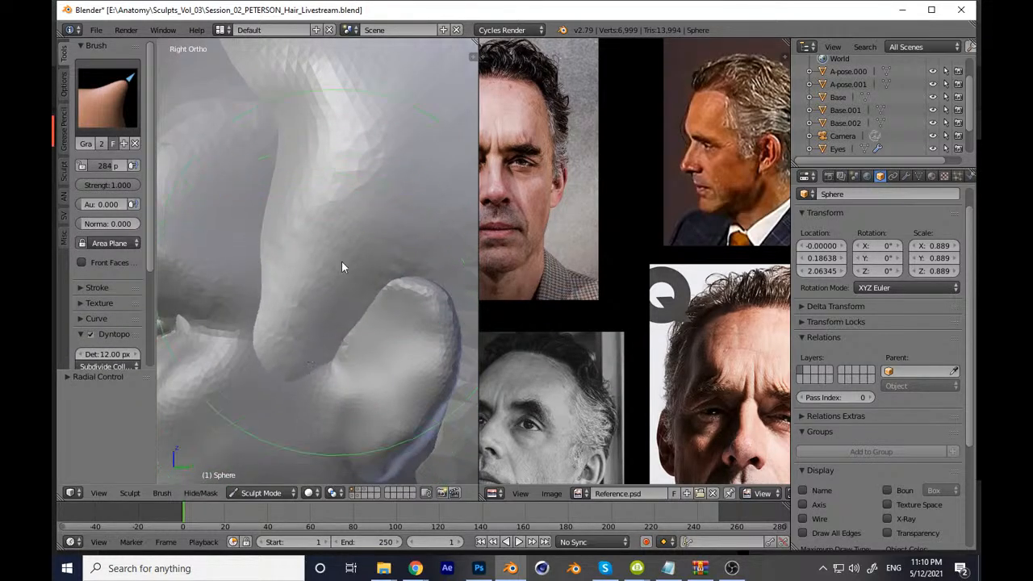
scroll(334, 276, down, 7)
key(ctrl+s)
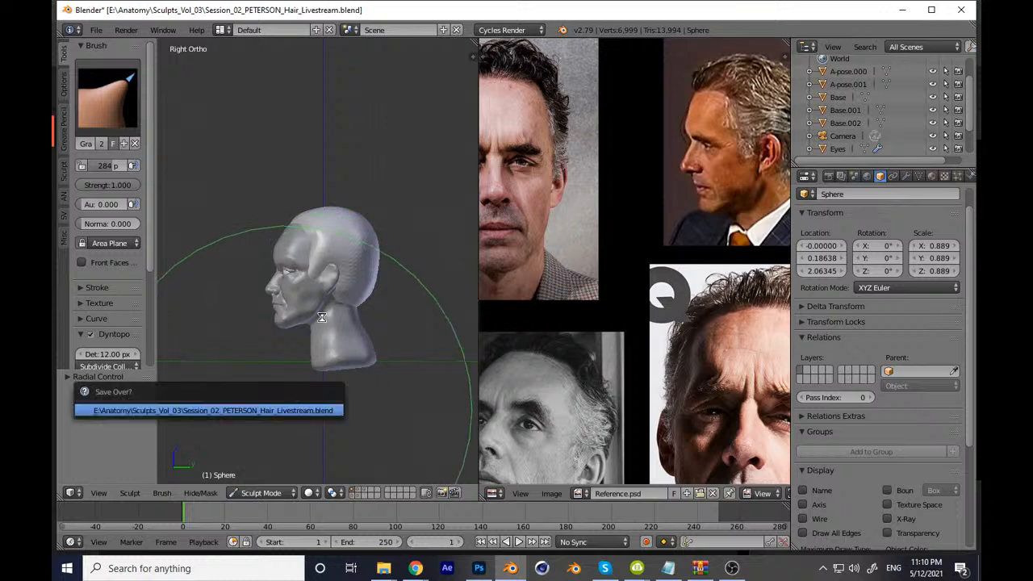
Step: Switch to the Clay Strips brush and set the Dyntopo detail size to 7 px
mouse_move(325, 275)
middle_down()
mouse_move(275, 262)
mouse_move(317, 287)
mouse_move(412, 252)
mouse_move(377, 286)
mouse_move(427, 302)
mouse_move(432, 334)
mouse_move(364, 387)
mouse_move(255, 354)
mouse_move(252, 345)
mouse_move(332, 348)
mouse_move(317, 231)
middle_up()
scroll(109, 162, down, 2)
click(107, 76)
click(174, 148)
scroll(157, 243, down, 5)
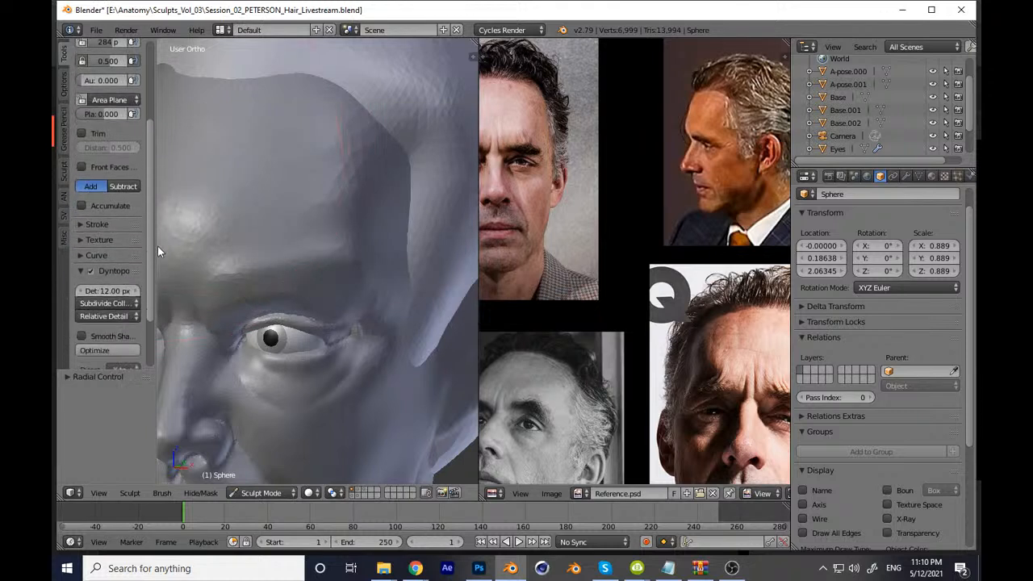
drag(103, 255, 157, 252)
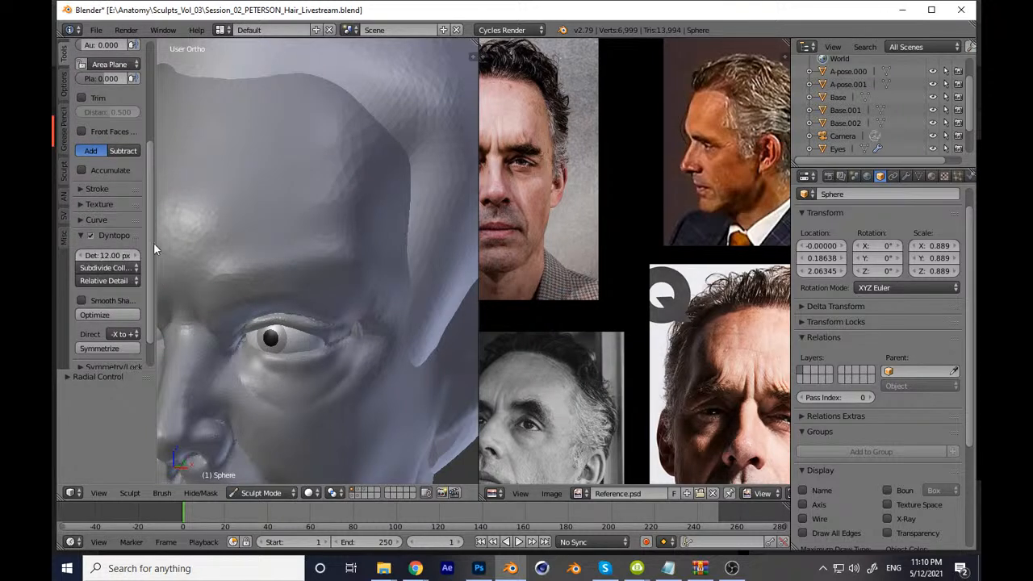
click(112, 253)
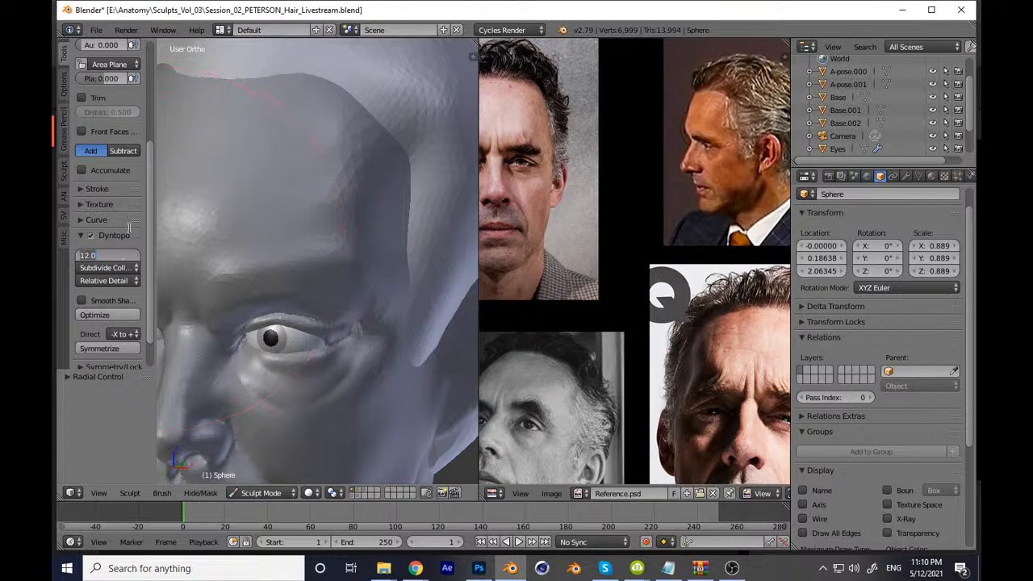
text(7)
key(Return)
key(t)
Step: Inspect the hair mass from angled and side views and save over the blend file
middle_drag(246, 289, 337, 268)
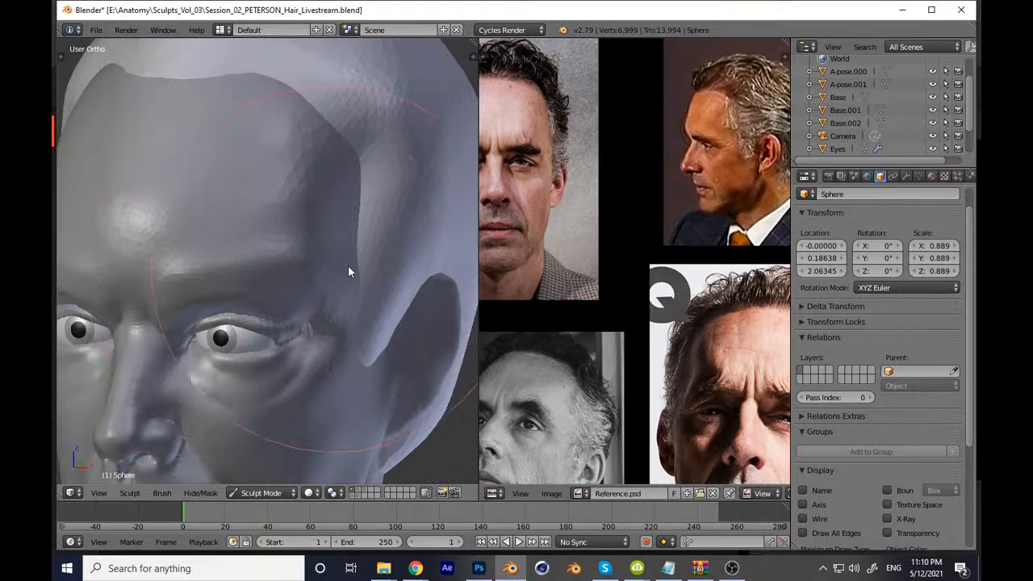
scroll(375, 213, down, 3)
mouse_move(375, 214)
middle_down()
mouse_move(368, 341)
mouse_move(286, 360)
mouse_move(357, 381)
mouse_move(336, 396)
middle_up()
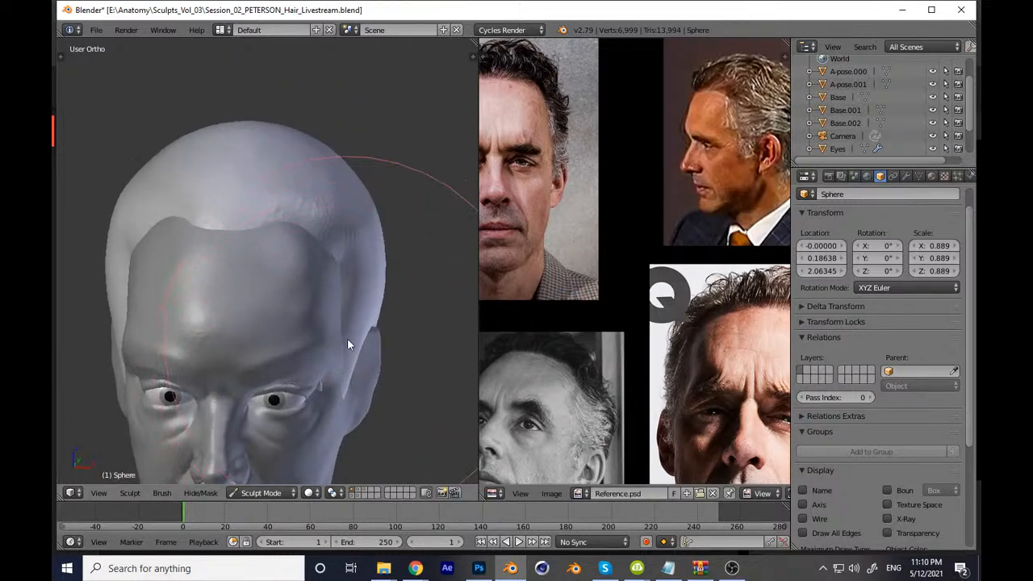
key(KP_3)
drag(347, 338, 331, 315)
key(ctrl+s)
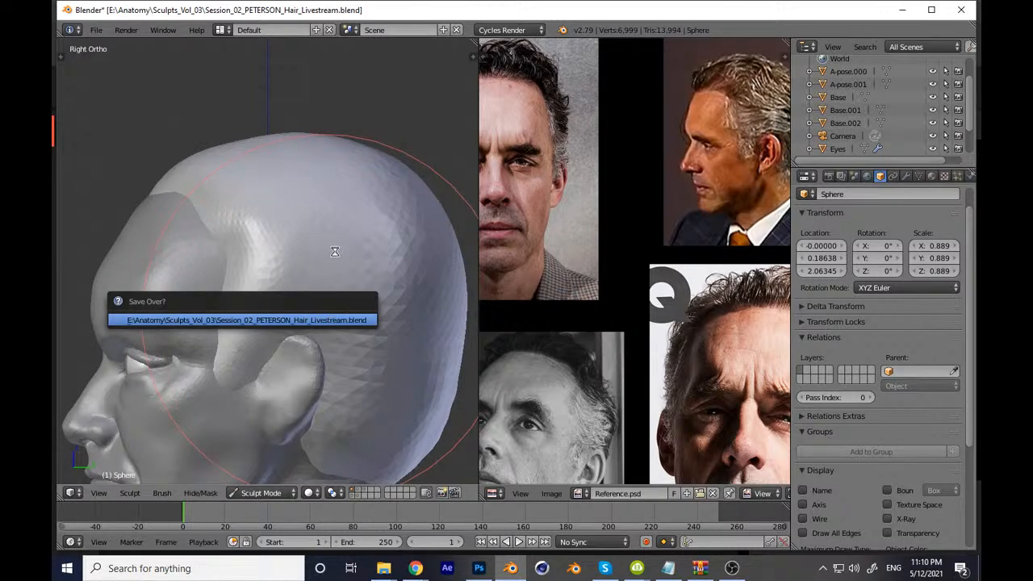
key(Return)
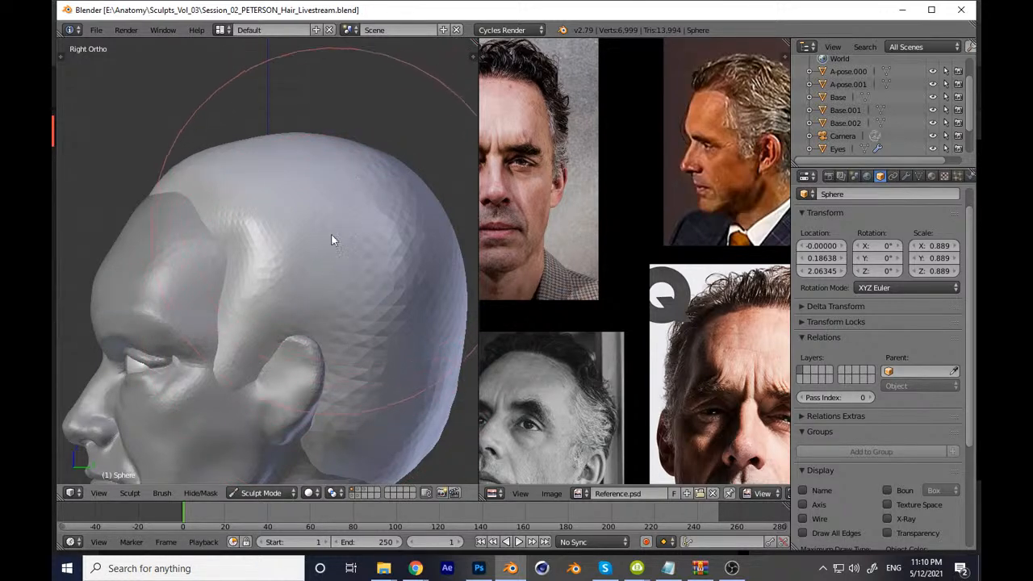
Step: Review the brush settings and examine the hair mass from the front, top and side against the enlarged profile reference
key(t)
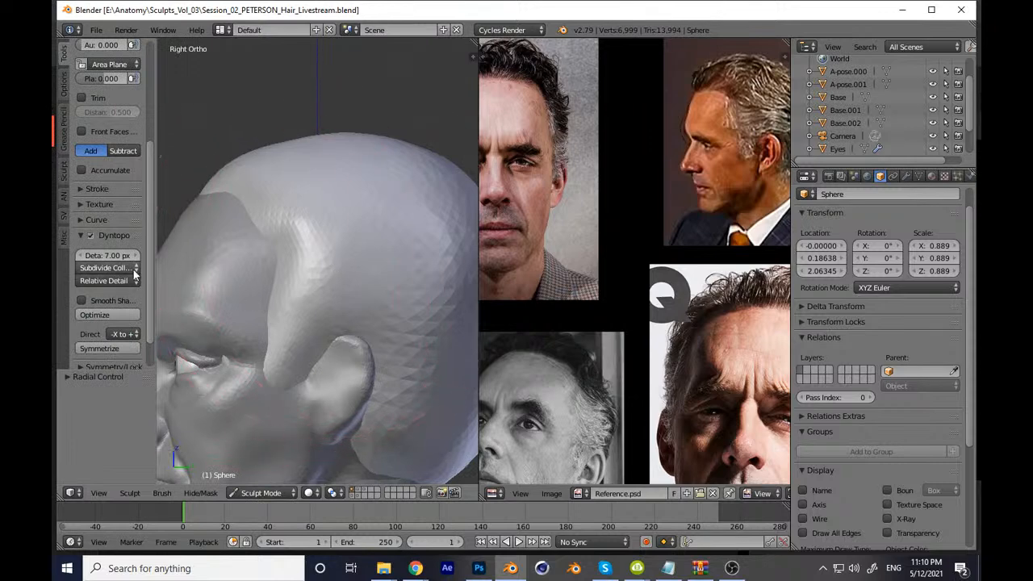
scroll(149, 242, up, 4)
scroll(146, 215, up, 4)
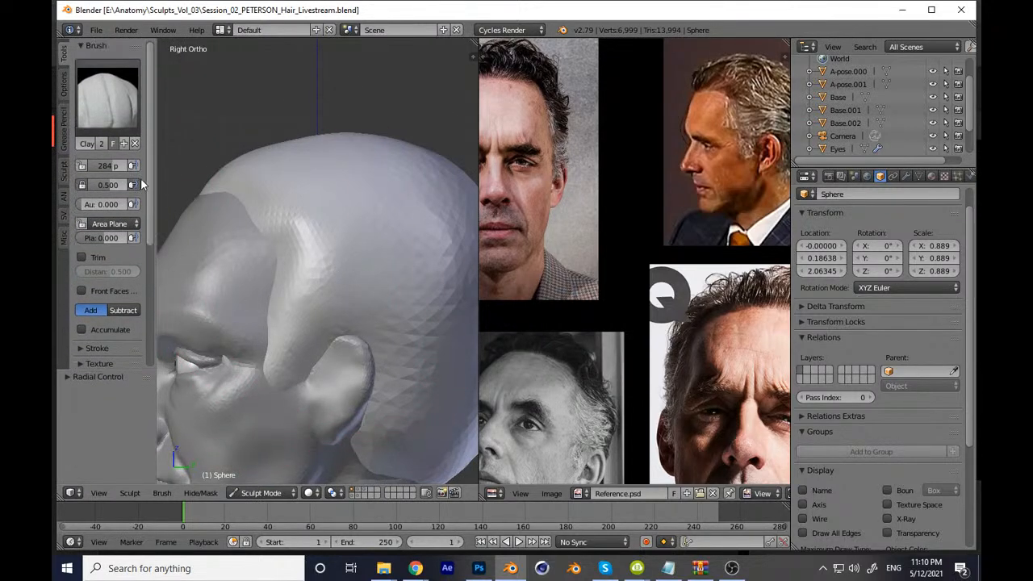
key(t)
key(KP_1)
key(KP_3)
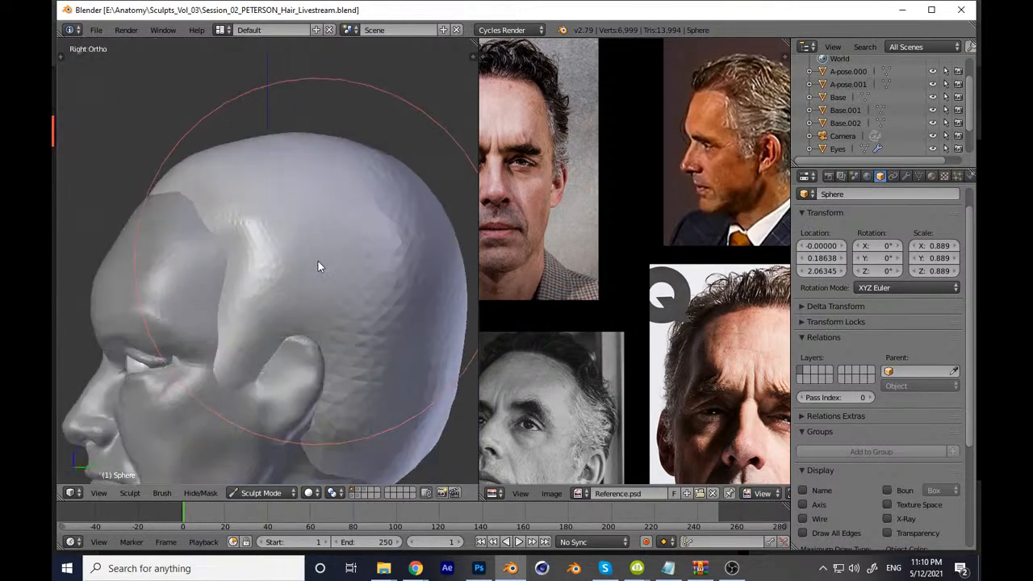
key(KP_7)
key(KP_1)
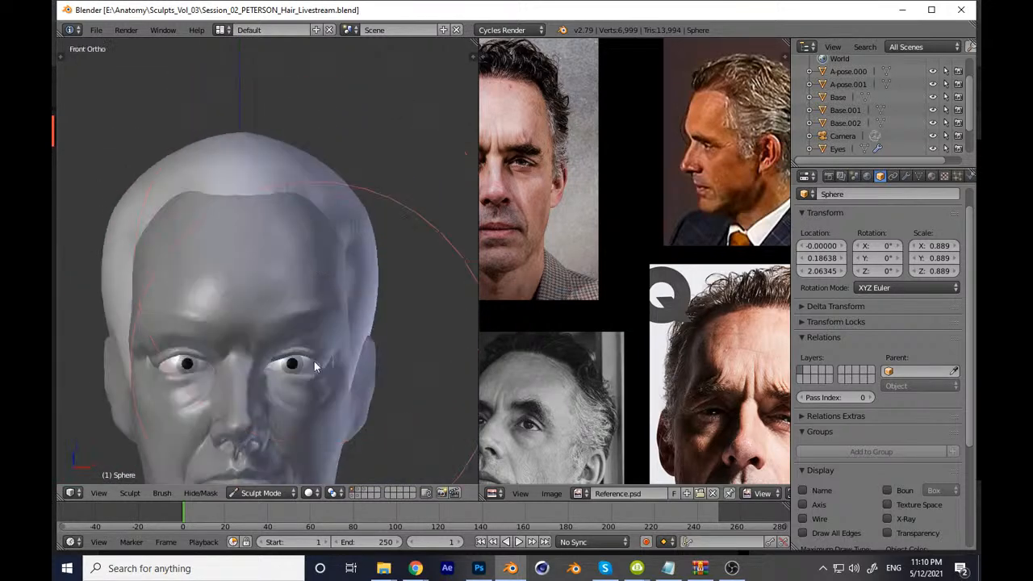
middle_drag(343, 296, 246, 322)
key(t)
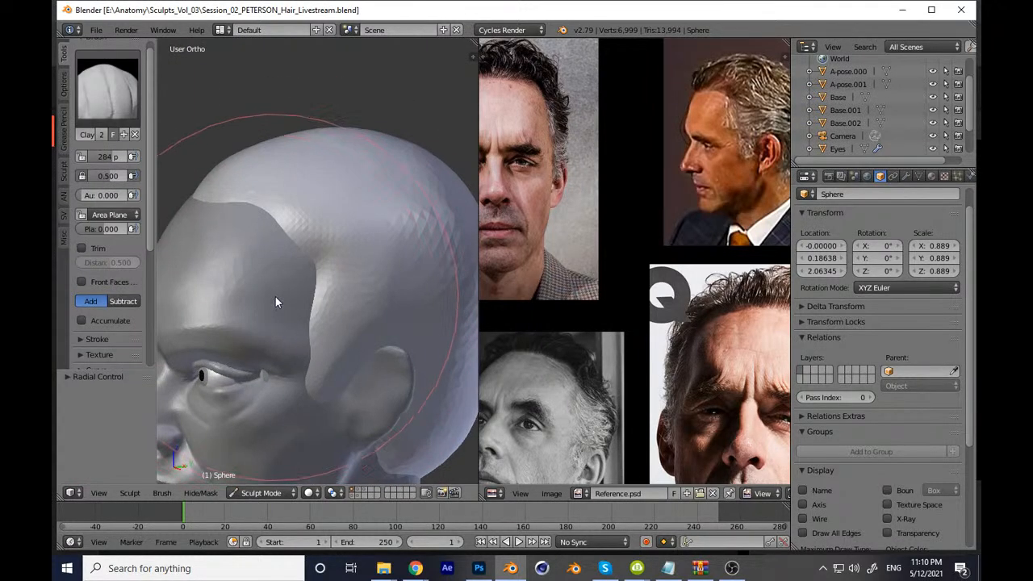
key(t)
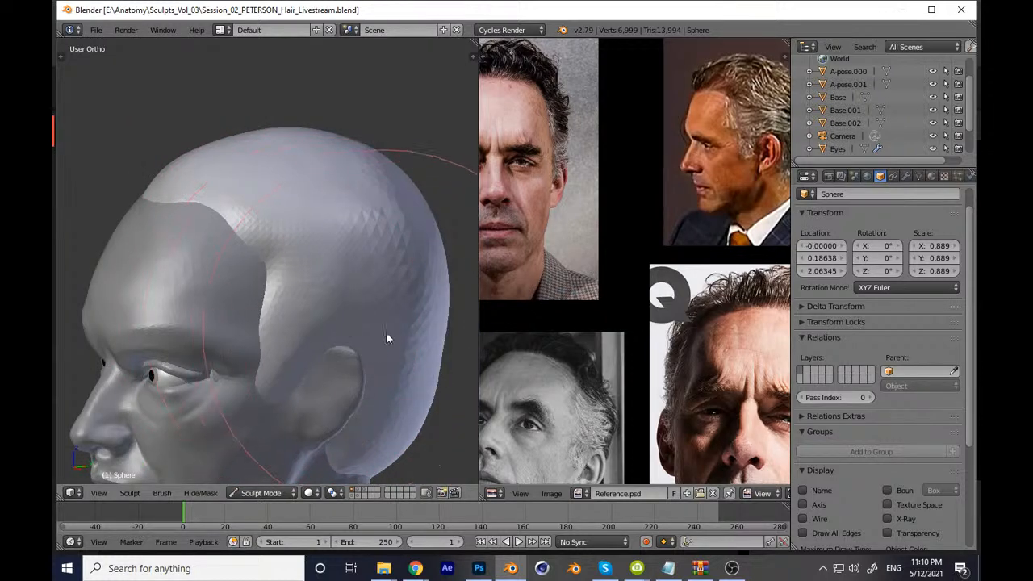
key(KP_3)
scroll(554, 264, up, 1)
scroll(554, 264, up, 1)
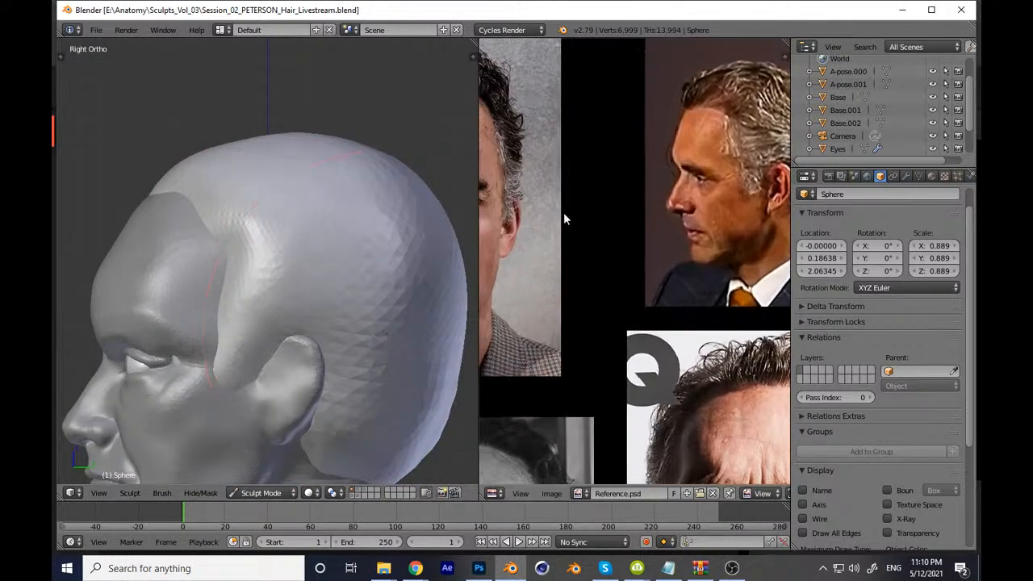
scroll(296, 342, up, 2)
Step: Pull the temple hair edge forward toward the forehead in the side view with a resized Grab brush
scroll(266, 289, up, 3)
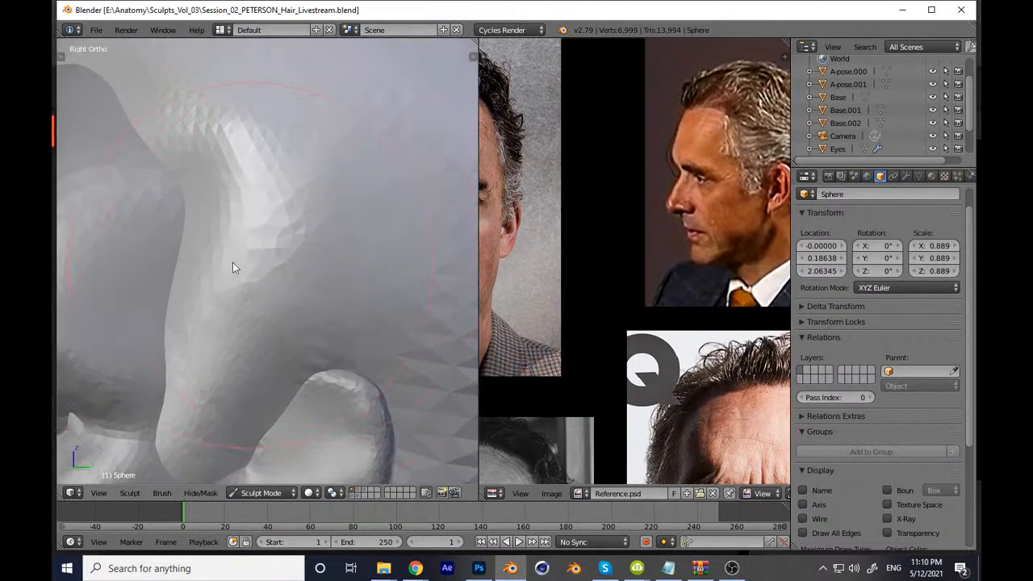
scroll(250, 267, down, 1)
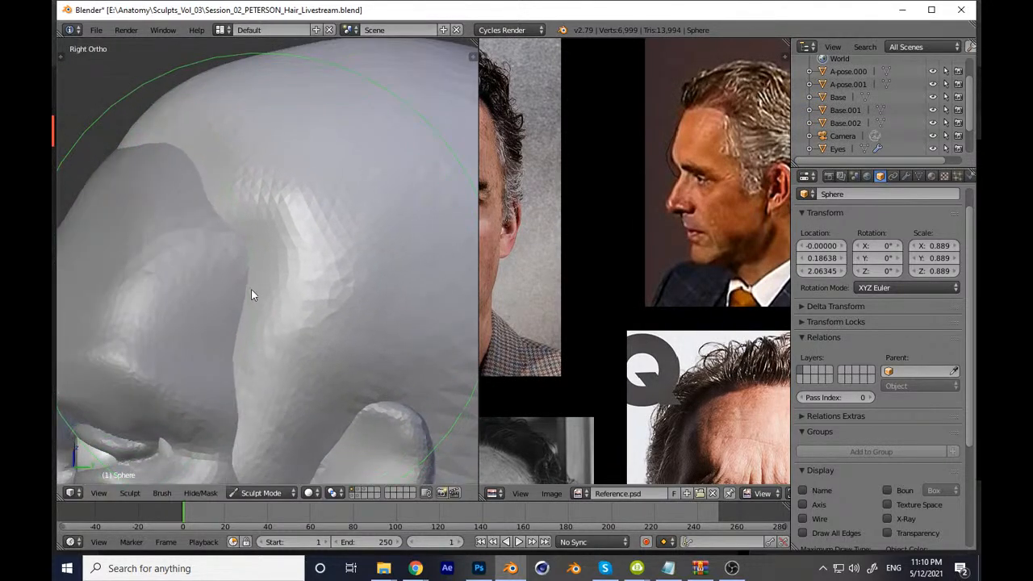
scroll(262, 275, down, 3)
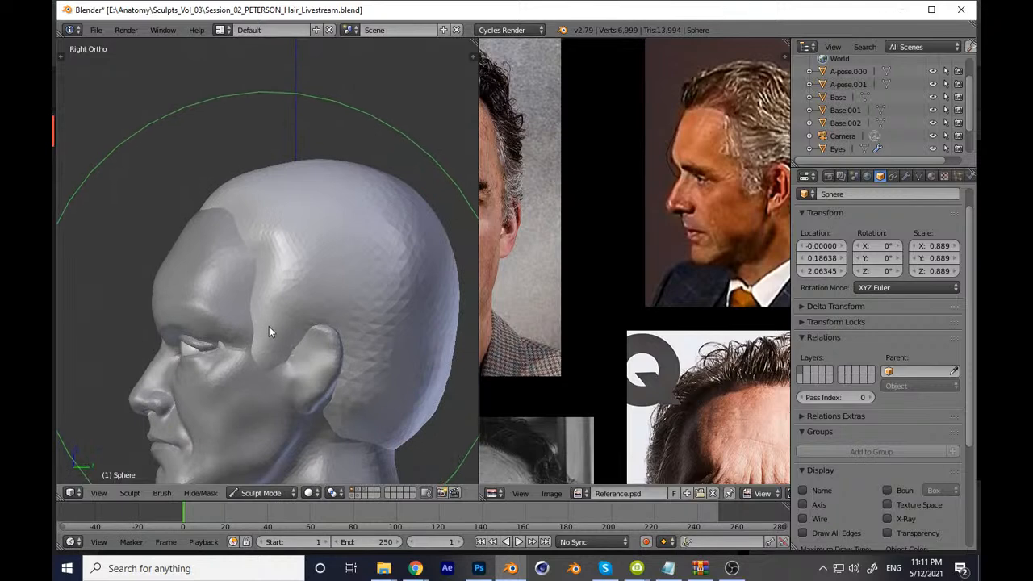
scroll(268, 306, up, 5)
key(f)
click(252, 259)
mouse_move(252, 260)
mouse_down()
mouse_move(210, 282)
mouse_move(212, 270)
mouse_up()
scroll(212, 270, down, 6)
scroll(270, 376, down, 3)
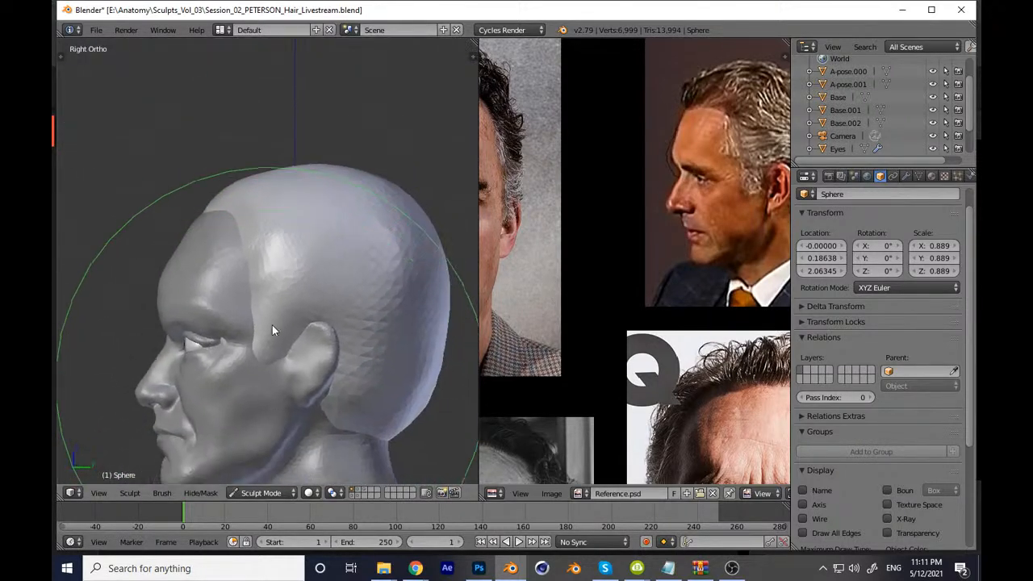
Step: Resize the Grab brush and nudge the lower tip of the sideburn toward the ear
scroll(272, 374, up, 5)
scroll(287, 267, up, 4)
key(f)
click(283, 335)
drag(271, 356, 282, 356)
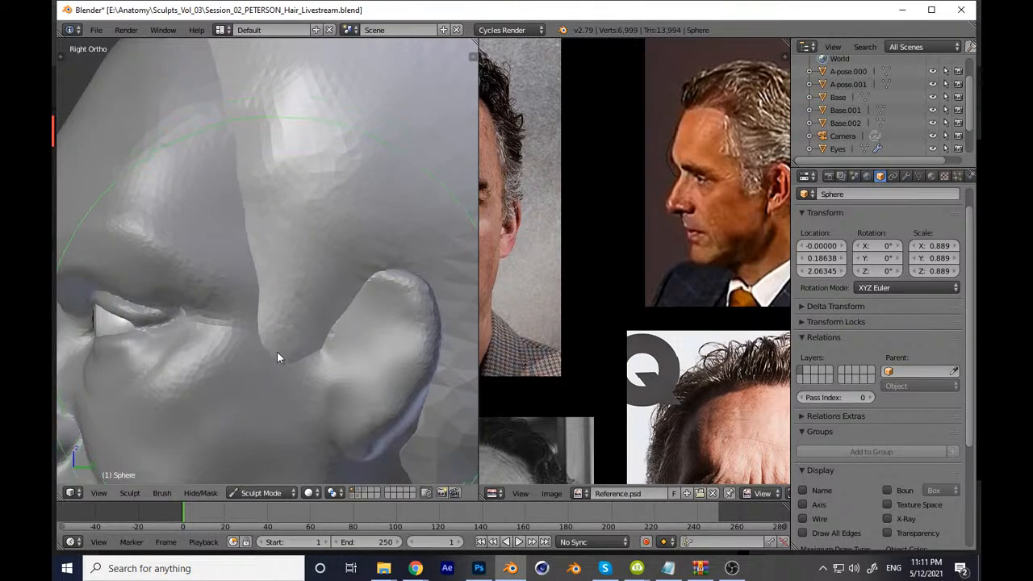
scroll(283, 353, down, 5)
scroll(273, 354, down, 2)
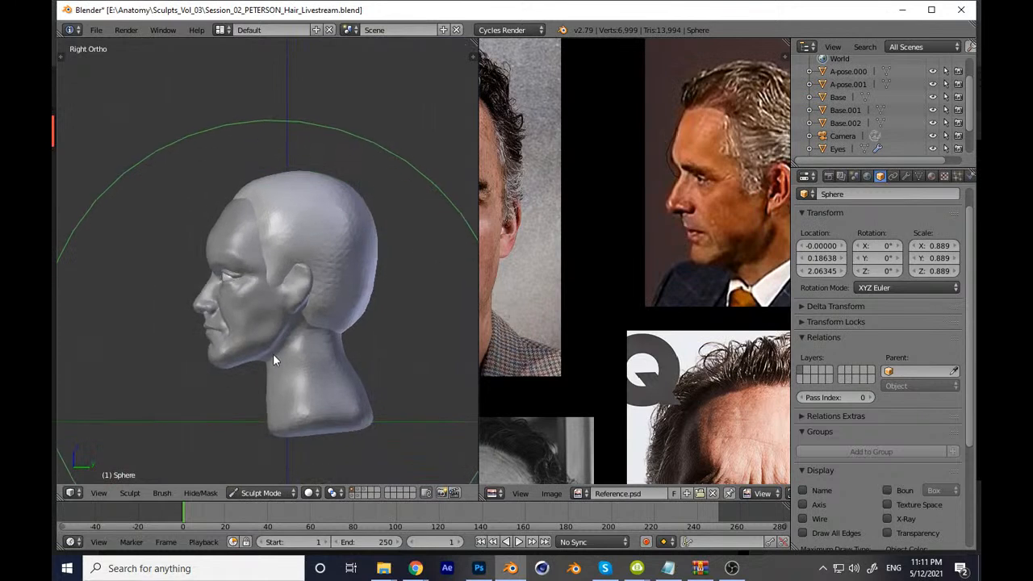
Step: Check the hair mass from the front and side, switch from Grab to the Clay Strips brush, and save the file
mouse_move(273, 353)
middle_down()
mouse_move(271, 361)
mouse_move(357, 364)
mouse_move(362, 299)
middle_up()
middle_drag(300, 348, 293, 457)
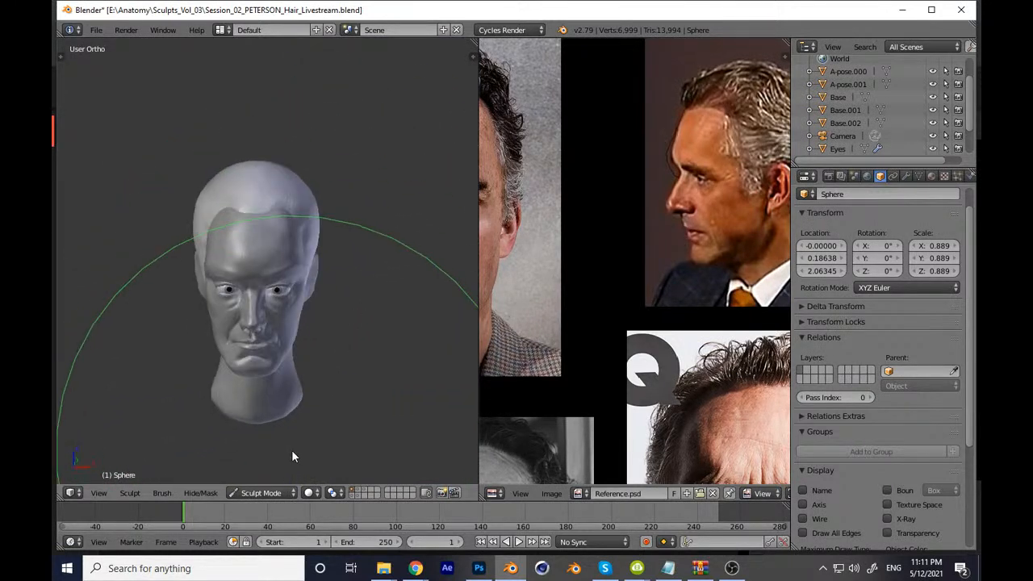
key(KP_3)
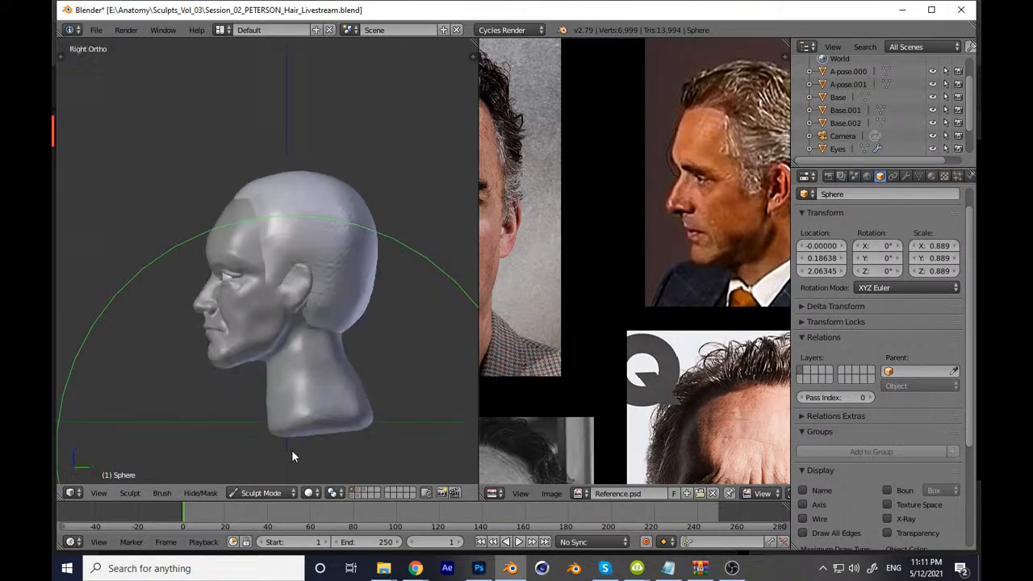
key(t)
click(107, 89)
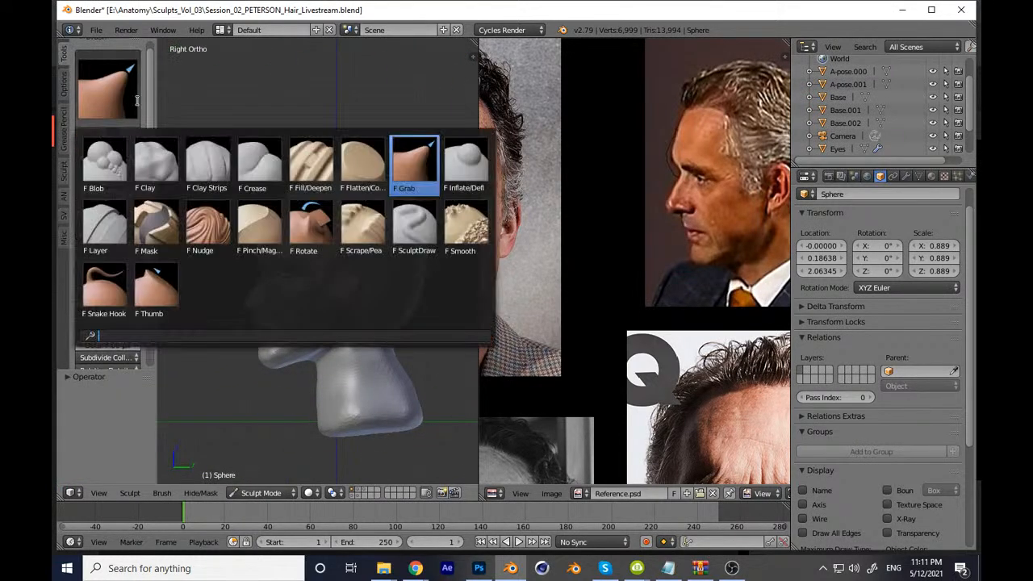
click(207, 153)
scroll(150, 252, down, 5)
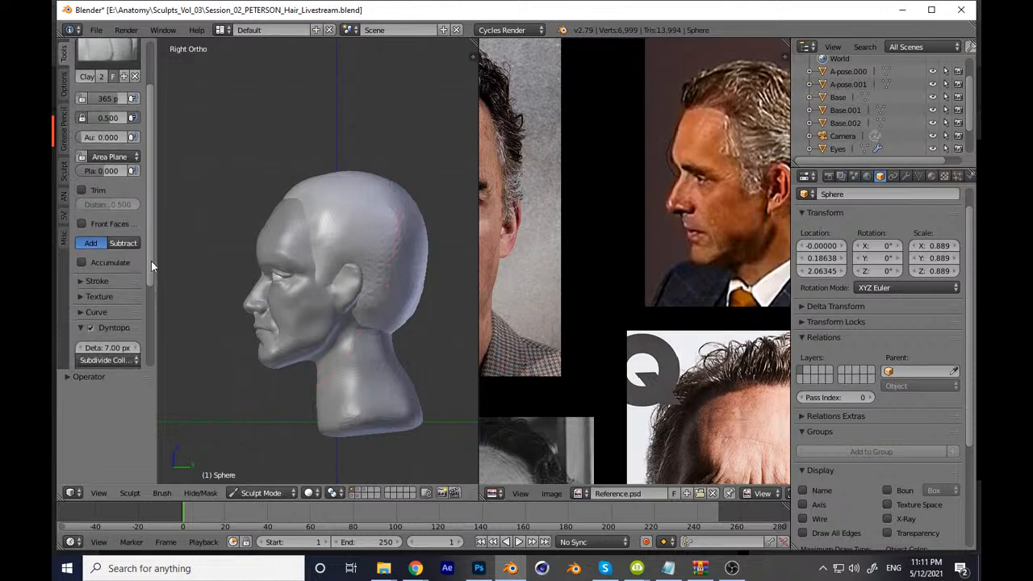
key(t)
key(ctrl+s)
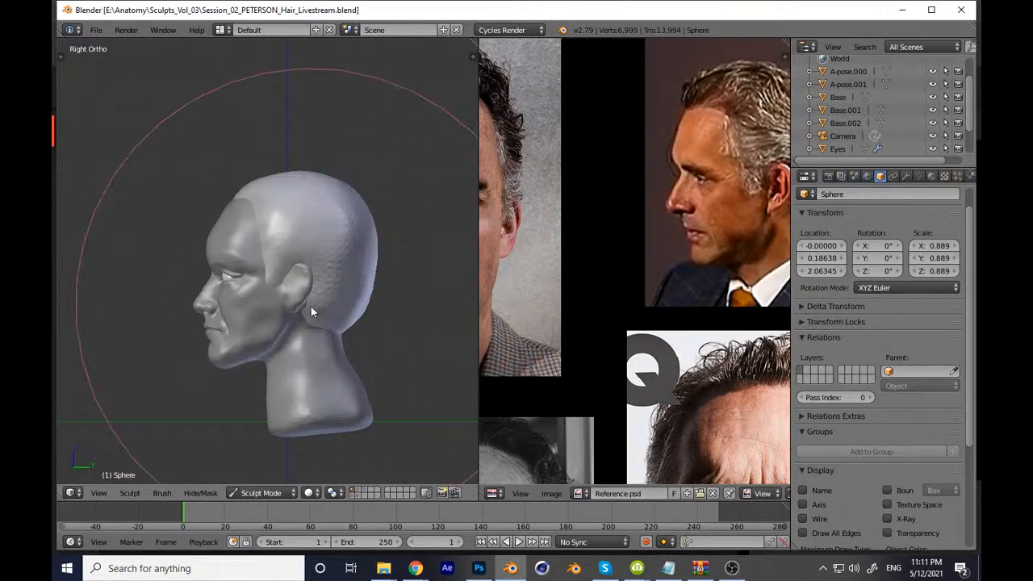
Step: Resize the Clay Strips brush and lay a first short strip on the temple hair above the sideburn in side view
scroll(311, 299, up, 6)
scroll(513, 260, up, 2)
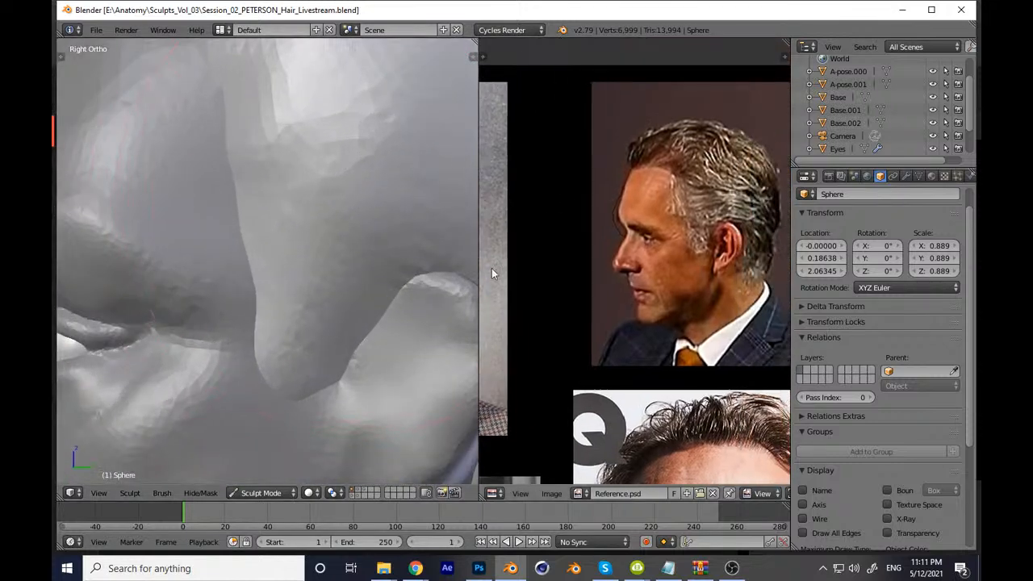
shift+middle_drag(312, 331, 289, 432)
key(g)
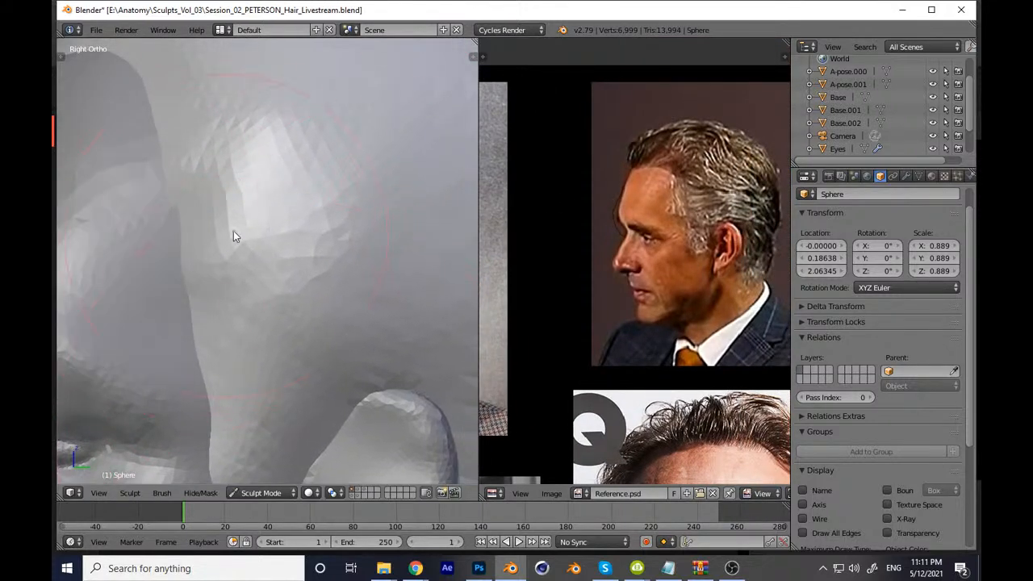
key(f)
click(222, 219)
mouse_move(230, 221)
mouse_down()
mouse_move(277, 214)
mouse_move(256, 203)
mouse_up()
shift+middle_drag(282, 210, 273, 258)
key(t)
key(f)
click(243, 225)
key(t)
Step: Try longer clay strips sweeping from the temple back across the side hair, and undo the last two strokes
drag(263, 231, 196, 210)
mouse_move(199, 165)
mouse_down()
mouse_move(413, 183)
mouse_move(448, 172)
mouse_up()
mouse_move(300, 147)
shift+middle_down()
mouse_move(266, 174)
mouse_move(270, 249)
shift+middle_up()
middle_drag(271, 249, 346, 276)
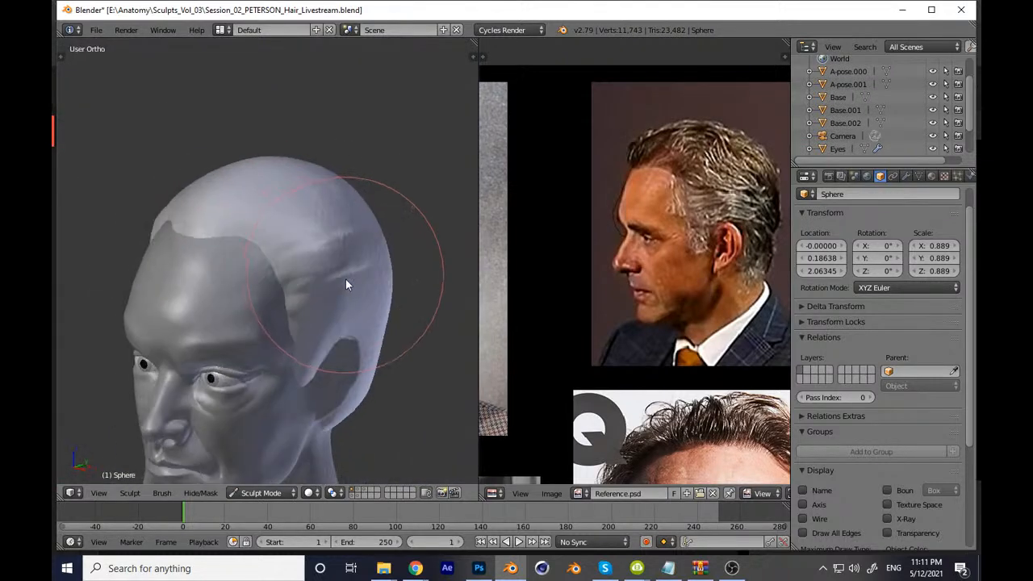
key(ctrl+z)
key(ctrl+z)
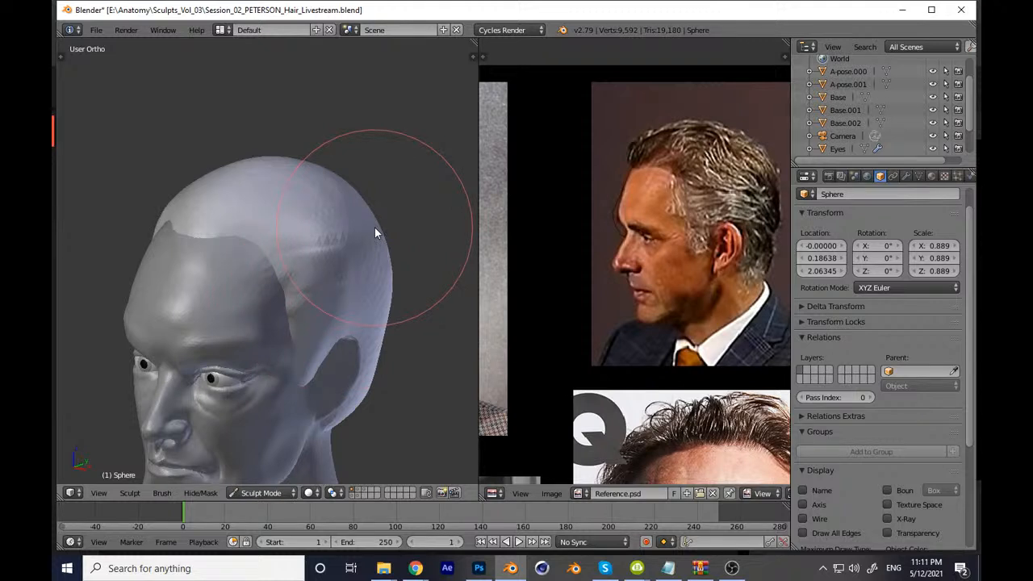
Step: Lay horizontal clay strips from the temple hairline back over the side of the hair in side view
key(KP_3)
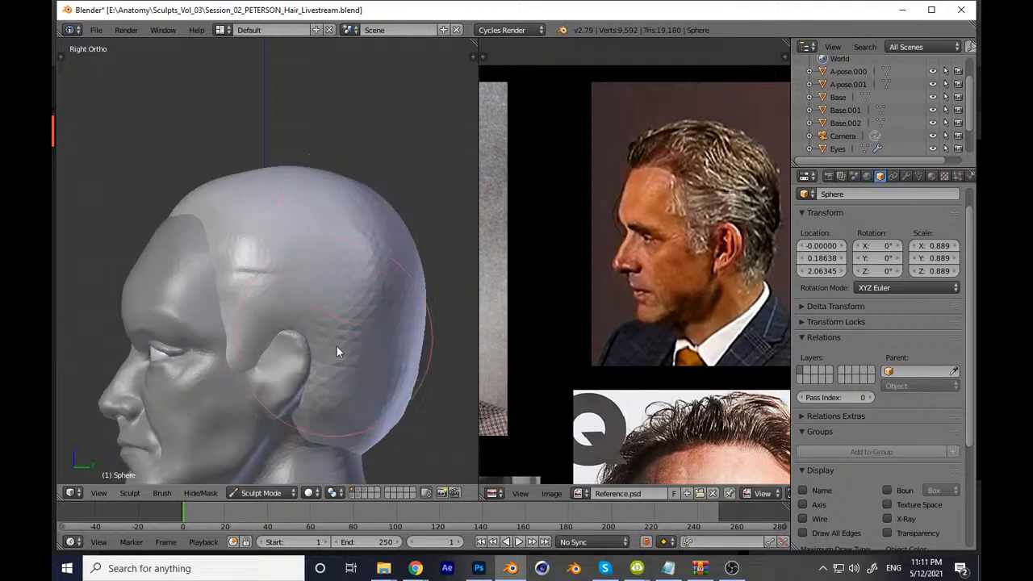
mouse_move(297, 328)
shift+middle_down()
mouse_move(316, 344)
mouse_move(300, 331)
shift+middle_up()
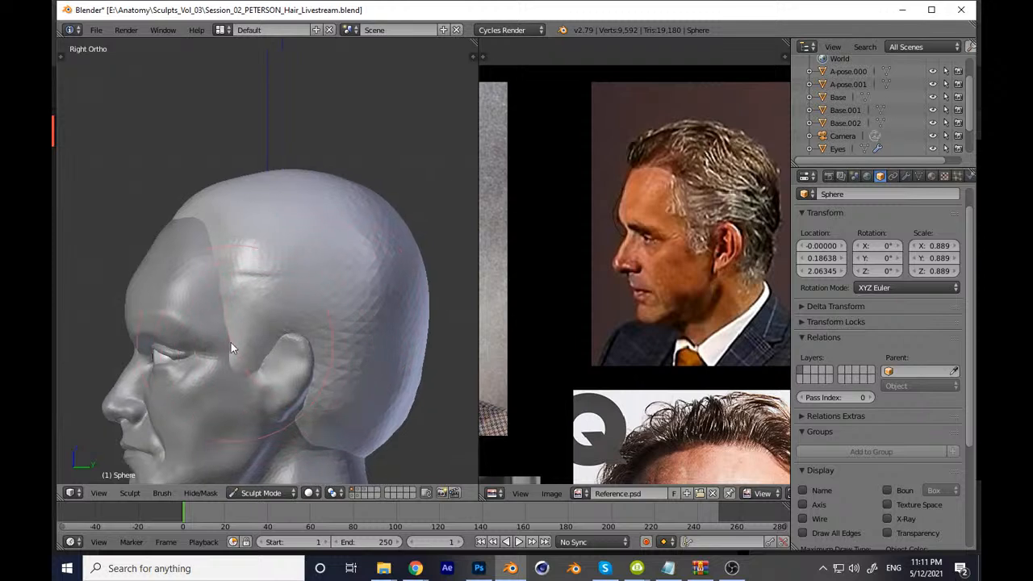
scroll(260, 254, up, 6)
drag(187, 273, 427, 258)
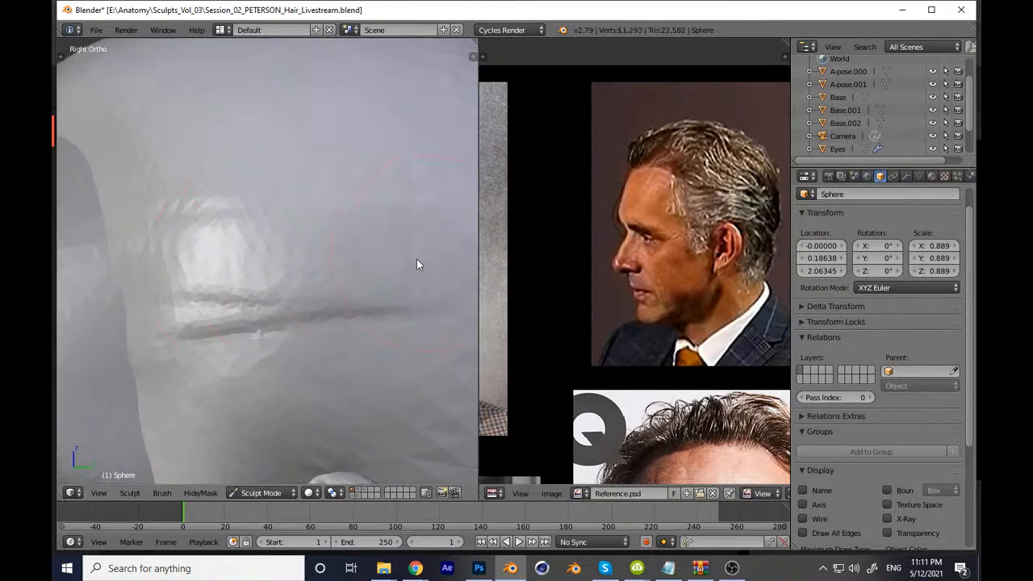
drag(226, 323, 363, 320)
Step: Resize the brush and build up more backward-swept hair strands on the temple above the ear
key(f)
click(227, 303)
shift+middle_drag(244, 286, 212, 296)
shift+middle_drag(216, 344, 233, 300)
mouse_move(224, 334)
mouse_down()
mouse_move(204, 314)
mouse_move(244, 327)
mouse_move(206, 306)
mouse_move(377, 269)
mouse_move(284, 266)
mouse_move(178, 240)
mouse_move(191, 251)
mouse_move(159, 210)
mouse_move(296, 173)
mouse_move(164, 173)
mouse_move(184, 216)
mouse_move(291, 207)
mouse_move(364, 282)
mouse_up()
scroll(291, 243, down, 7)
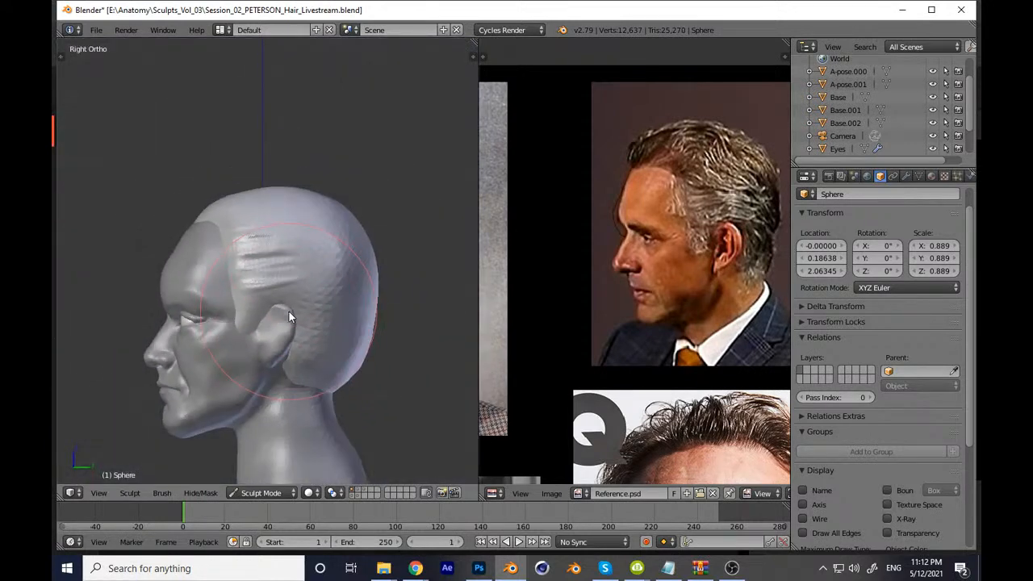
Step: Extend the temple strands further toward the back of the head with longer, slightly angled clay strips
key(KP_1)
key(KP_3)
scroll(308, 187, up, 8)
mouse_move(254, 232)
mouse_down()
mouse_move(176, 234)
mouse_move(283, 226)
mouse_move(203, 223)
mouse_move(200, 277)
mouse_move(244, 320)
mouse_move(461, 291)
mouse_up()
mouse_move(461, 292)
middle_down()
mouse_move(191, 306)
mouse_move(225, 307)
middle_up()
scroll(226, 303, up, 2)
mouse_move(257, 281)
mouse_down()
mouse_move(290, 340)
mouse_move(273, 369)
mouse_move(386, 294)
mouse_move(198, 233)
mouse_move(193, 157)
mouse_move(180, 146)
mouse_move(329, 157)
mouse_move(353, 242)
mouse_move(444, 154)
mouse_move(464, 175)
mouse_up()
scroll(327, 317, down, 5)
scroll(315, 293, down, 2)
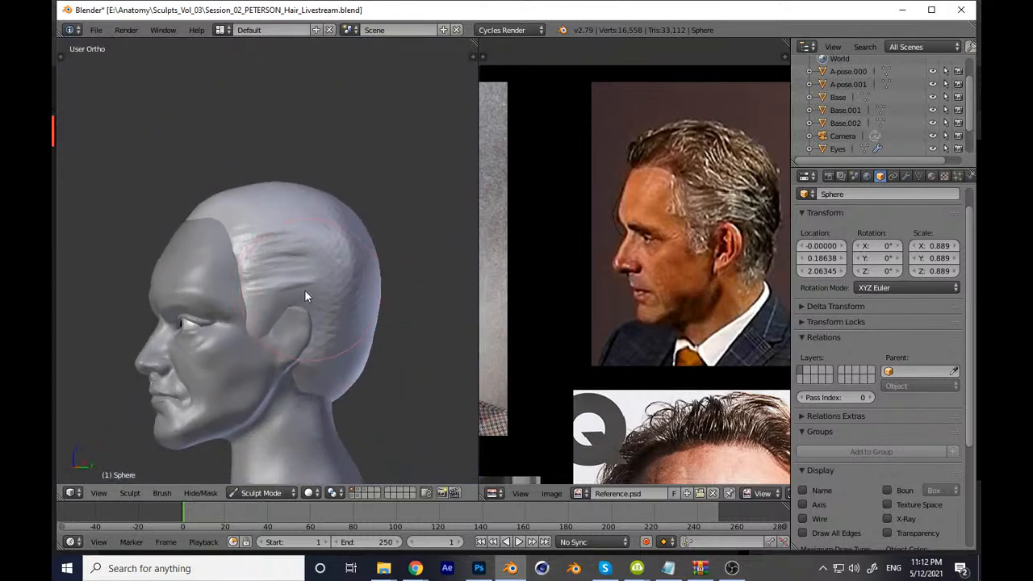
Step: Add backward-swept clay strips across the upper sideburn, just in front of the ear and below the temple strands
scroll(343, 232, up, 8)
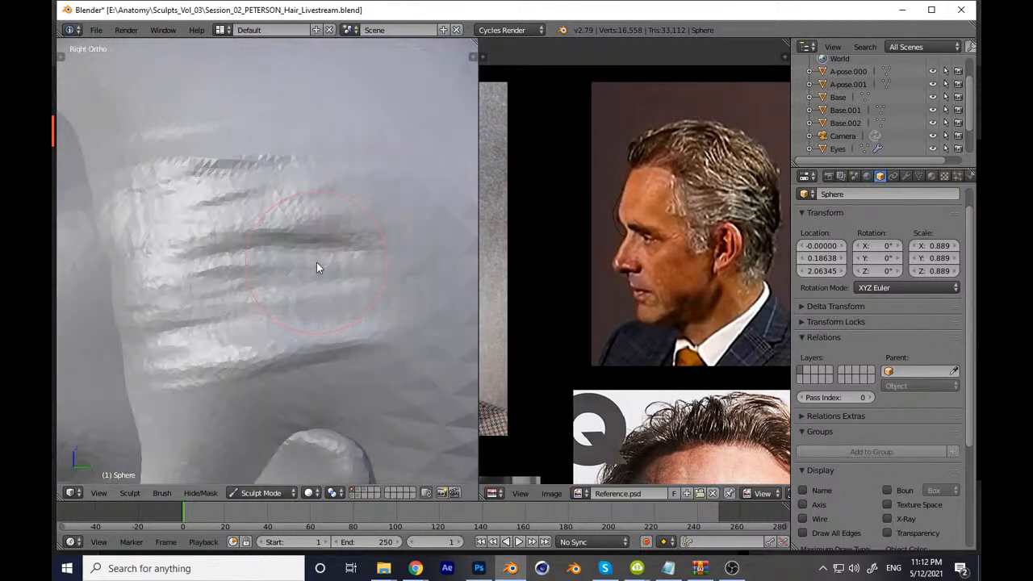
key(KP_3)
scroll(256, 379, up, 6)
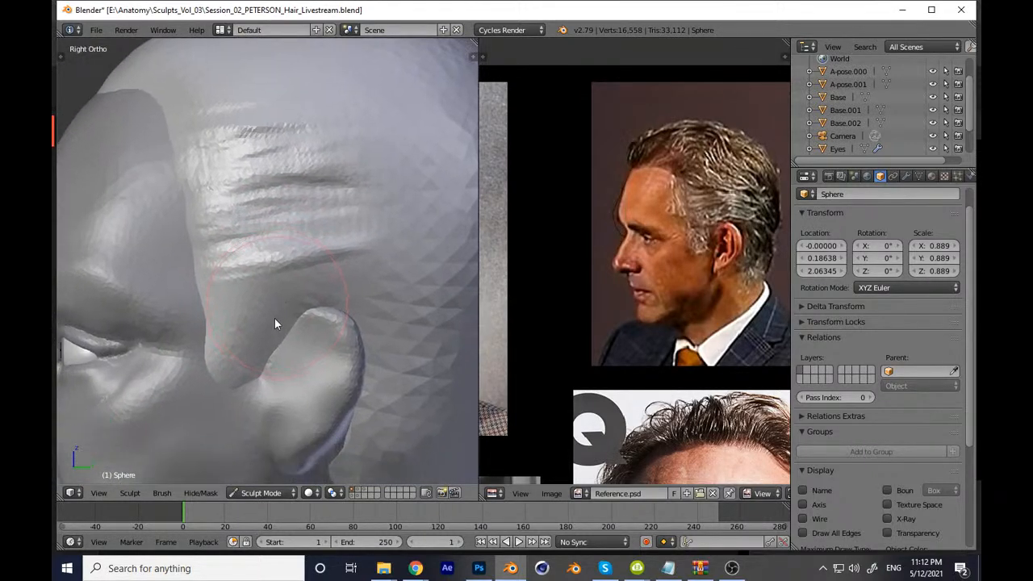
scroll(214, 296, down, 1)
drag(201, 273, 347, 270)
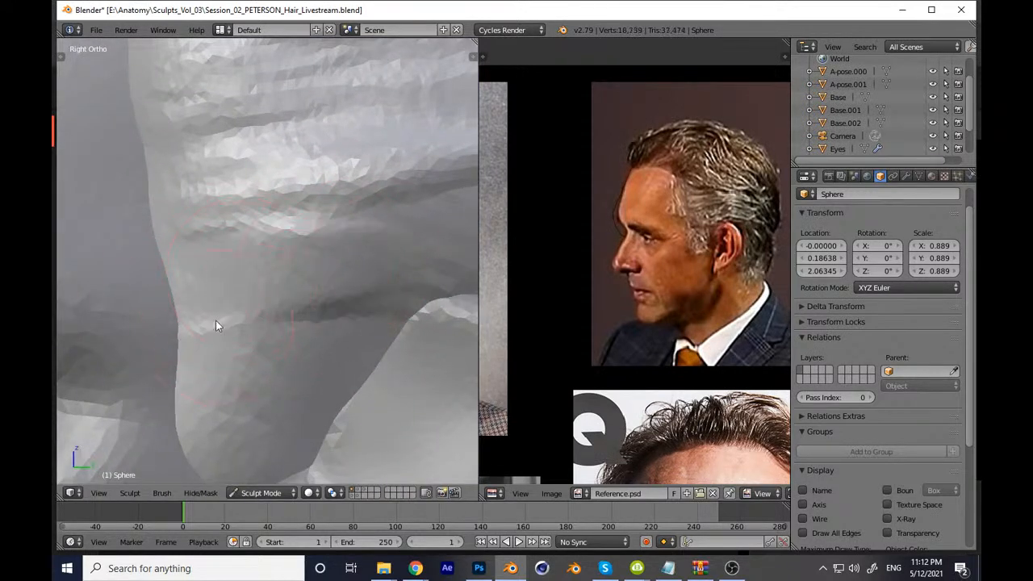
Step: Sculpt horizontal hair strands across the sideburn in front of the ear
drag(217, 336, 335, 346)
mouse_move(224, 450)
mouse_down()
mouse_move(323, 445)
mouse_move(264, 419)
mouse_move(348, 429)
mouse_move(226, 397)
mouse_move(365, 312)
mouse_move(340, 252)
mouse_move(394, 227)
mouse_up()
scroll(264, 412, down, 1)
scroll(346, 258, up, 2)
shift+middle_drag(305, 300, 285, 308)
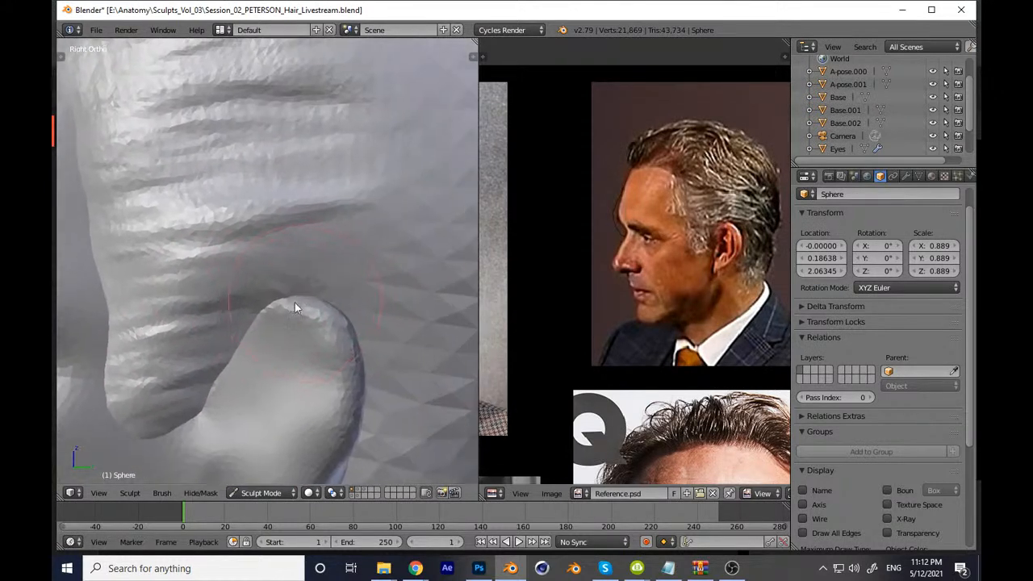
Step: Sculpt hair strands sweeping backward just over the top of the ear
drag(327, 269, 246, 282)
drag(315, 300, 371, 289)
drag(246, 293, 376, 282)
drag(231, 272, 373, 259)
drag(356, 296, 315, 271)
scroll(317, 270, down, 5)
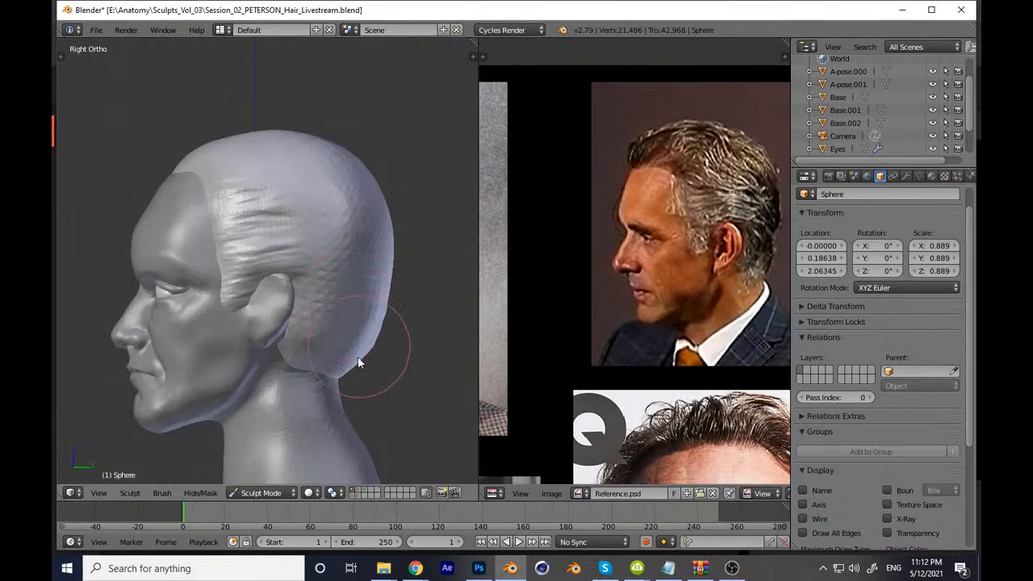
Step: Resize the brush and sculpt hair strands curving around and down behind the ear
scroll(323, 234, up, 6)
mouse_move(212, 299)
shift+middle_down()
mouse_move(270, 309)
mouse_move(229, 310)
shift+middle_up()
key(f)
click(274, 313)
mouse_move(229, 310)
mouse_down()
mouse_move(226, 346)
mouse_move(303, 399)
mouse_up()
drag(203, 347, 298, 335)
mouse_move(298, 335)
shift+middle_down()
mouse_move(258, 351)
mouse_move(280, 334)
mouse_move(268, 341)
shift+middle_up()
mouse_move(228, 350)
mouse_down()
mouse_move(274, 362)
mouse_move(396, 443)
mouse_up()
drag(239, 348, 314, 339)
Step: Adjust the brush size and sculpt strands flowing back from above the ear toward the back of the head
mouse_move(300, 281)
shift+middle_down()
mouse_move(289, 293)
mouse_move(254, 237)
mouse_move(267, 313)
mouse_move(232, 342)
shift+middle_up()
scroll(243, 321, down, 1)
key(f)
click(228, 273)
key(f)
mouse_move(196, 243)
mouse_down()
mouse_move(235, 225)
mouse_move(331, 324)
mouse_up()
click(277, 250)
mouse_move(244, 238)
mouse_down()
mouse_move(321, 257)
mouse_move(323, 298)
mouse_up()
drag(275, 202, 360, 252)
mouse_move(219, 161)
mouse_down()
mouse_move(355, 234)
mouse_move(357, 273)
mouse_move(242, 185)
mouse_move(346, 293)
mouse_move(254, 273)
mouse_move(291, 352)
mouse_up()
Step: Check the head from the front and save the file over the existing one
scroll(292, 352, down, 6)
mouse_move(307, 359)
middle_down()
mouse_move(391, 360)
mouse_move(322, 392)
mouse_move(400, 367)
mouse_move(419, 342)
mouse_move(455, 326)
middle_up()
key(ctrl+s)
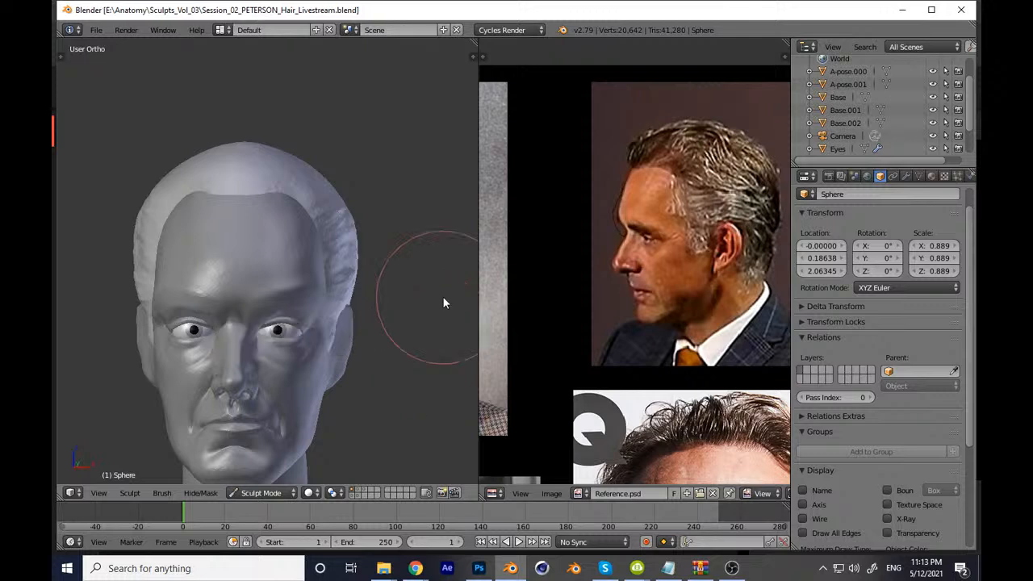
Step: Sculpt long vertical strands running down behind the ear toward the nape in side view
key(KP_3)
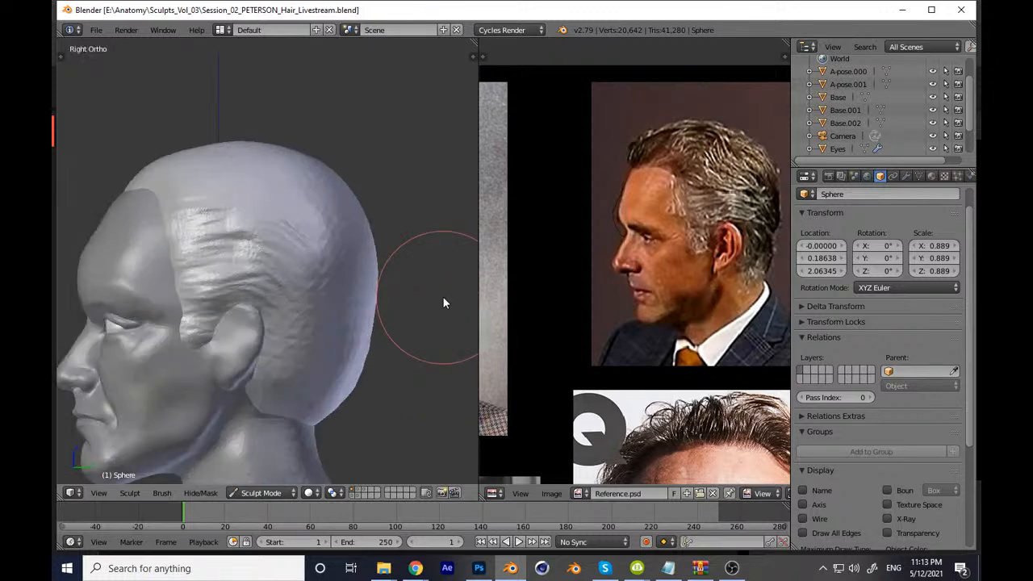
shift+middle_drag(325, 332, 319, 283)
scroll(326, 280, up, 7)
mouse_move(299, 280)
mouse_down()
mouse_move(309, 327)
mouse_move(256, 460)
mouse_up()
drag(349, 158, 341, 313)
drag(321, 210, 284, 426)
drag(356, 189, 320, 426)
shift+middle_drag(334, 320, 332, 208)
drag(380, 171, 281, 367)
drag(283, 275, 255, 441)
drag(349, 258, 323, 371)
drag(279, 279, 234, 420)
scroll(342, 285, down, 3)
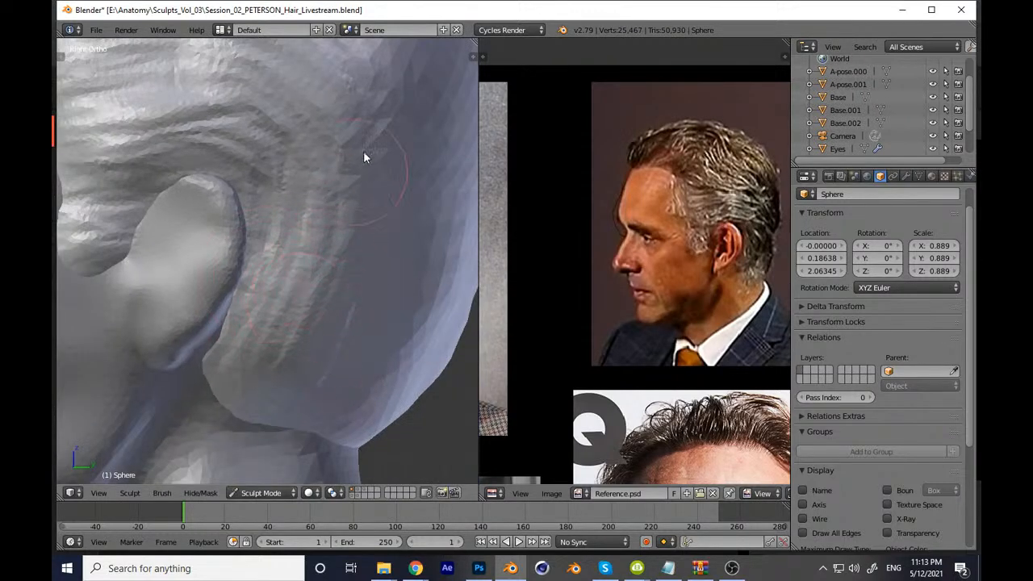
Step: Resize the brush and extend the downward strands over the lower hair behind the ear to the neck edge
shift+middle_drag(356, 169, 324, 231)
key(f)
click(326, 260)
drag(375, 257, 368, 383)
middle_drag(282, 352, 299, 279)
drag(355, 295, 320, 388)
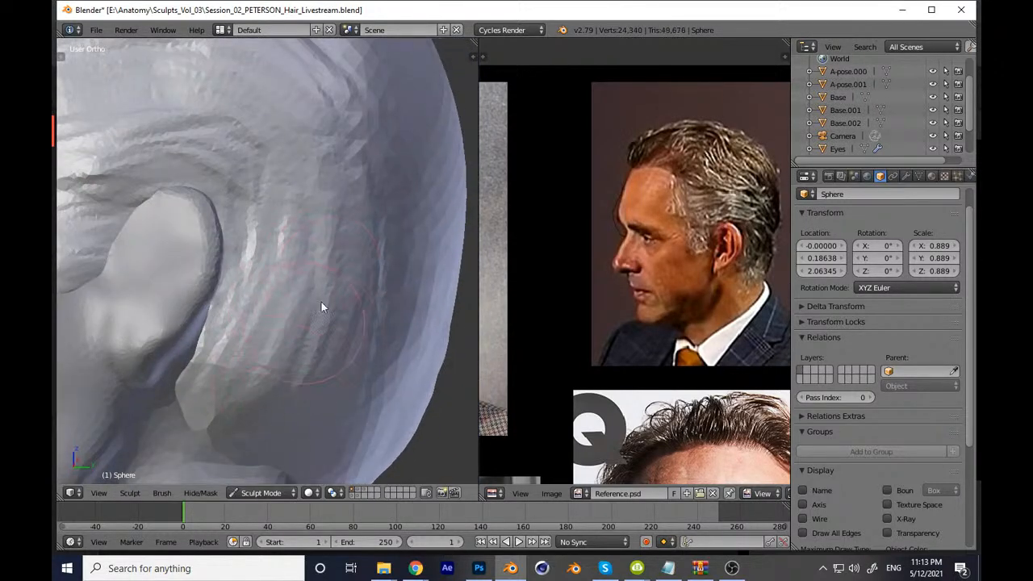
drag(270, 301, 207, 427)
drag(286, 334, 231, 439)
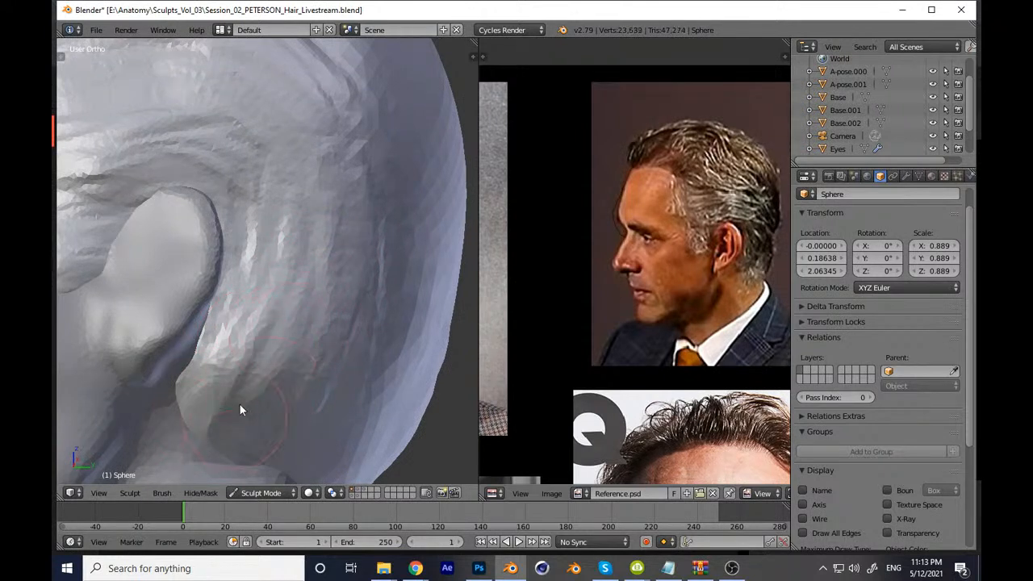
drag(292, 337, 265, 432)
drag(355, 317, 333, 407)
Step: Resize the brush and sculpt downward strands farther back on the side of the head
key(f)
click(302, 352)
drag(357, 153, 350, 193)
mouse_move(375, 134)
mouse_down()
mouse_move(374, 208)
mouse_move(404, 244)
mouse_move(395, 275)
mouse_up()
Step: Save the sculpt over Session_02_PETERSON_Hair_Livestream.blend
scroll(377, 289, down, 7)
middle_drag(377, 288, 378, 317)
key(ctrl+s)
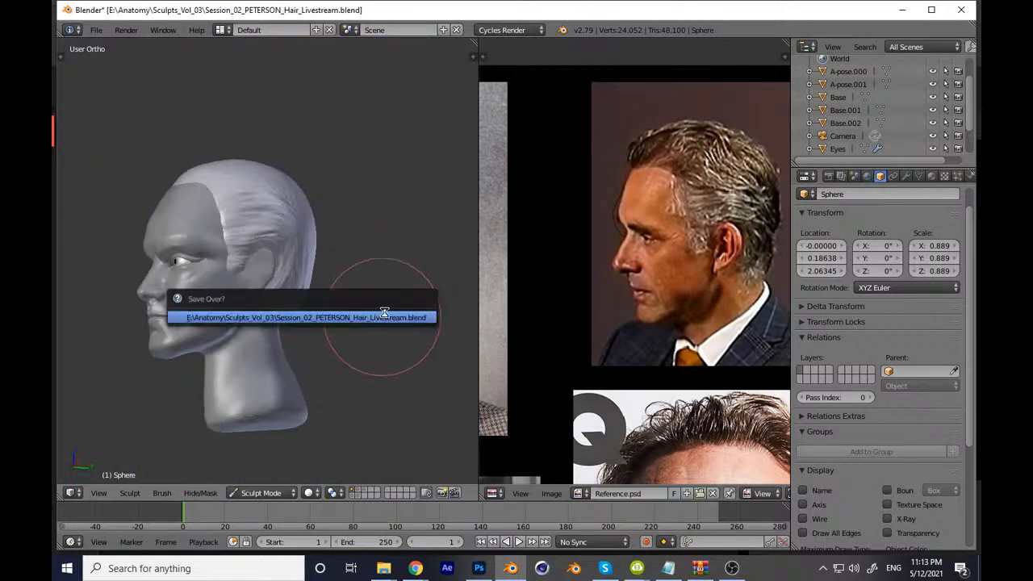
click(385, 315)
Step: Bring the front reference photo into view and sculpt horizontal strands across the temple hair behind the hairline
key(KP_1)
mouse_move(587, 279)
middle_down()
mouse_move(680, 221)
mouse_move(683, 247)
middle_up()
mouse_move(386, 345)
middle_down()
mouse_move(256, 334)
mouse_move(262, 249)
mouse_move(356, 279)
mouse_move(260, 245)
middle_up()
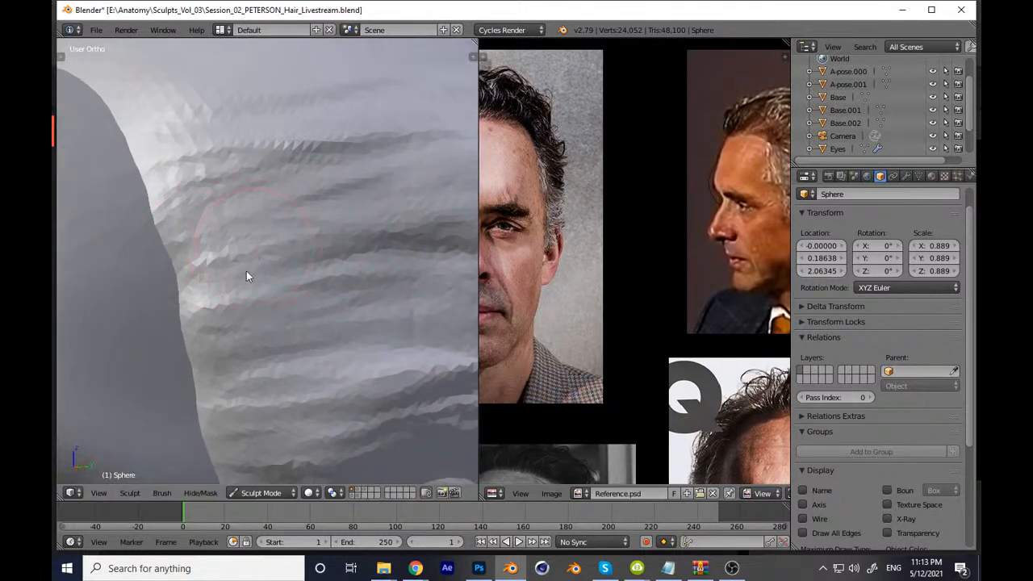
drag(265, 346, 393, 347)
drag(278, 318, 386, 329)
mouse_move(335, 293)
middle_down()
mouse_move(246, 327)
mouse_move(231, 298)
middle_up()
drag(243, 297, 356, 294)
drag(255, 325, 376, 323)
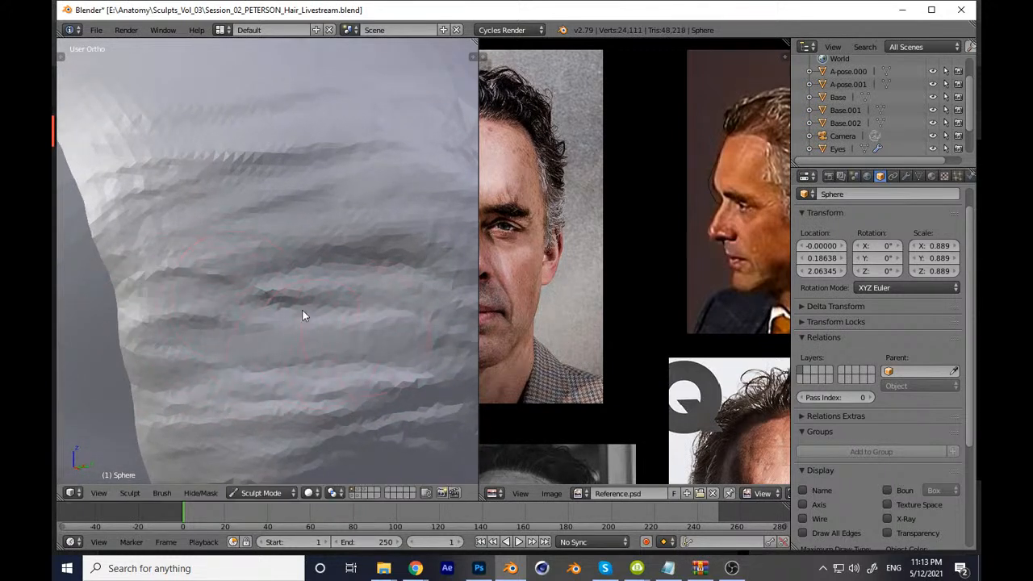
Step: Layer more swept-back strands over the side hair above the ear and save the file
drag(259, 276, 376, 274)
drag(192, 301, 335, 298)
drag(139, 270, 428, 236)
drag(306, 262, 428, 278)
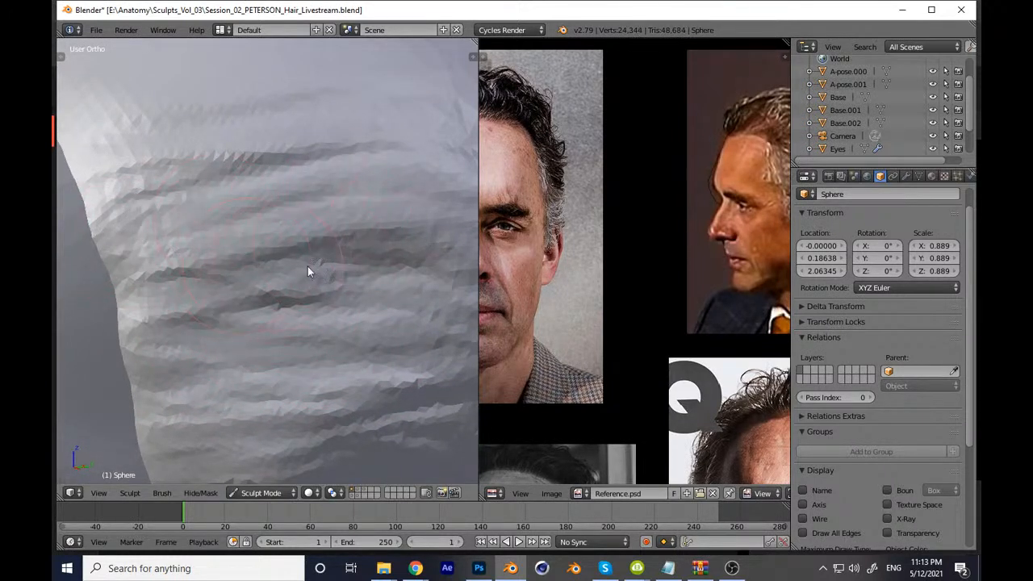
drag(289, 295, 420, 325)
drag(274, 333, 387, 330)
drag(273, 391, 371, 380)
mouse_move(359, 311)
ctrl+middle_down()
mouse_move(362, 404)
mouse_move(380, 348)
mouse_move(346, 380)
mouse_move(396, 367)
ctrl+middle_up()
key(ctrl+s)
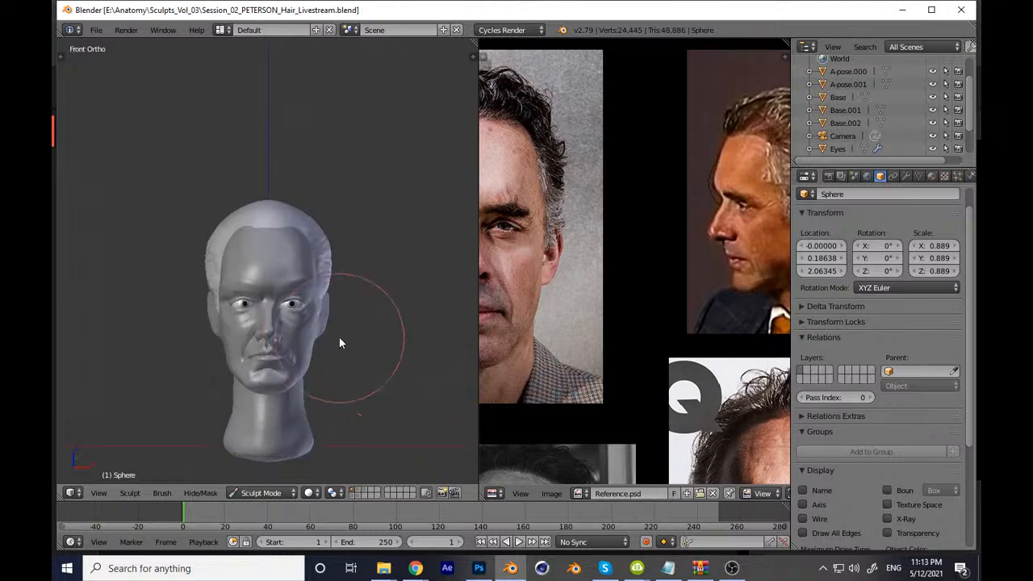
Step: Adjust the brush size and sculpt long strands sweeping backward across the side hair
middle_drag(505, 304, 543, 316)
mouse_move(380, 324)
middle_down()
mouse_move(307, 338)
mouse_move(365, 201)
mouse_move(329, 300)
mouse_move(266, 257)
middle_up()
key(f)
click(224, 264)
mouse_move(226, 240)
mouse_down()
mouse_move(300, 224)
mouse_move(422, 229)
mouse_move(270, 268)
mouse_move(379, 251)
mouse_up()
middle_drag(364, 258, 285, 253)
key(f)
click(236, 239)
mouse_move(196, 234)
mouse_down()
mouse_move(238, 247)
mouse_move(424, 239)
mouse_up()
Step: Return to the front view and save the file over the existing one
mouse_move(359, 189)
ctrl+middle_down()
mouse_move(344, 284)
mouse_move(318, 347)
ctrl+middle_up()
mouse_move(287, 312)
middle_down()
mouse_move(379, 325)
mouse_move(380, 376)
mouse_move(412, 336)
middle_up()
key(KP_1)
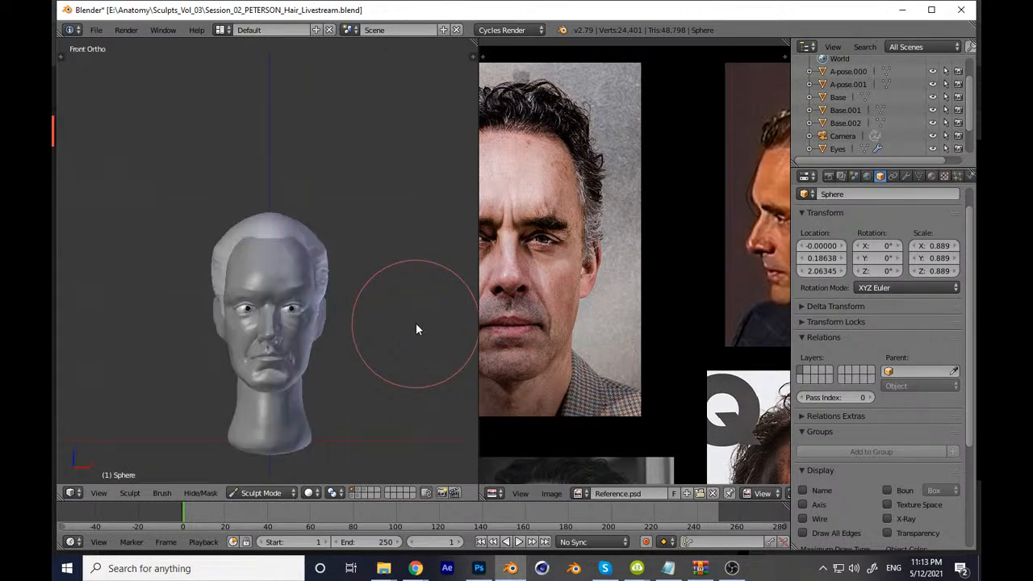
key(ctrl+s)
key(Return)
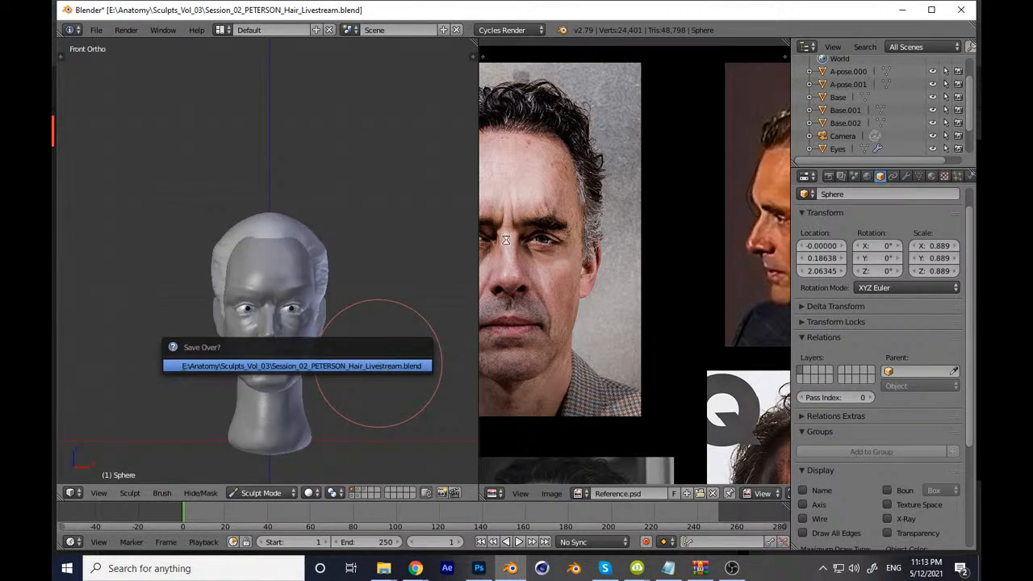
Step: Sculpt swept-back strands on the upper side of the hair, working from several angles
mouse_move(353, 298)
middle_down()
mouse_move(359, 232)
mouse_move(292, 282)
middle_up()
mouse_move(292, 282)
mouse_down()
mouse_move(315, 328)
mouse_move(338, 310)
mouse_move(410, 300)
mouse_move(335, 347)
mouse_up()
middle_drag(334, 347, 235, 300)
drag(235, 300, 347, 270)
middle_drag(347, 271, 282, 286)
mouse_move(282, 286)
mouse_down()
mouse_move(400, 277)
mouse_move(429, 259)
mouse_up()
middle_drag(323, 297, 285, 330)
mouse_move(285, 336)
mouse_down()
mouse_move(424, 293)
mouse_move(280, 355)
mouse_move(367, 312)
mouse_up()
Step: Resize the brush and sculpt a long swept-back strand across the upper hair, checking it from the front
mouse_move(366, 311)
middle_down()
mouse_move(320, 318)
mouse_move(290, 346)
mouse_move(284, 310)
middle_up()
key(f)
click(285, 310)
mouse_move(177, 342)
mouse_down()
mouse_move(401, 308)
mouse_move(299, 356)
mouse_move(418, 292)
mouse_up()
scroll(319, 339, down, 6)
mouse_move(319, 331)
middle_down()
mouse_move(359, 288)
mouse_move(387, 302)
mouse_move(354, 304)
mouse_move(349, 365)
middle_up()
key(KP_1)
Step: Sculpt diagonal strand grooves on top of the head above the front hairline, adjusting the brush size
ctrl+middle_drag(349, 365, 339, 278)
mouse_move(250, 319)
mouse_down()
mouse_move(311, 290)
mouse_move(302, 207)
mouse_move(235, 218)
mouse_move(299, 189)
mouse_move(312, 217)
mouse_move(380, 274)
mouse_move(312, 276)
mouse_up()
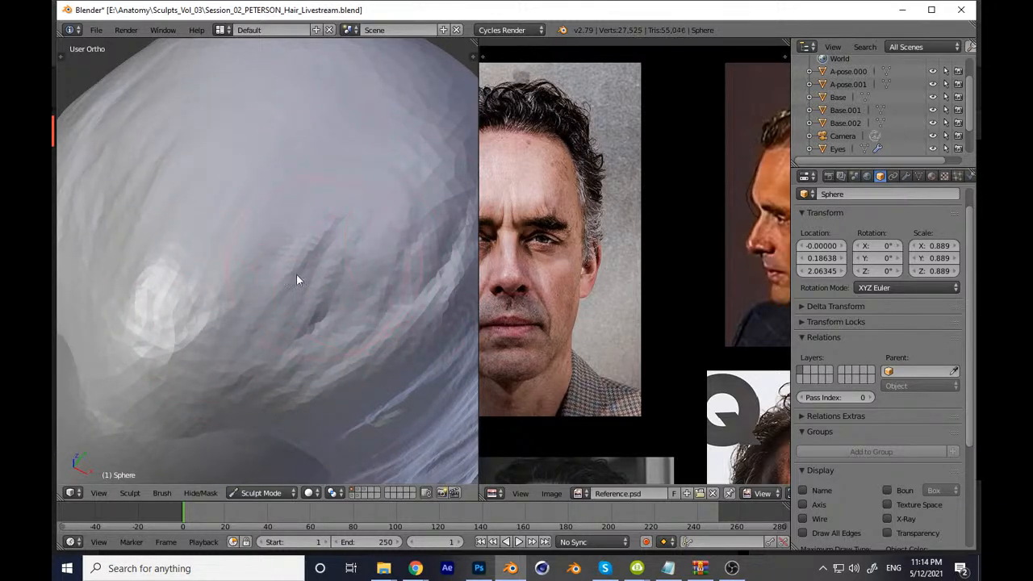
drag(205, 296, 213, 265)
key(f)
mouse_move(161, 318)
mouse_down()
mouse_move(236, 211)
mouse_move(317, 259)
mouse_move(341, 305)
mouse_up()
click(236, 207)
scroll(284, 367, down, 5)
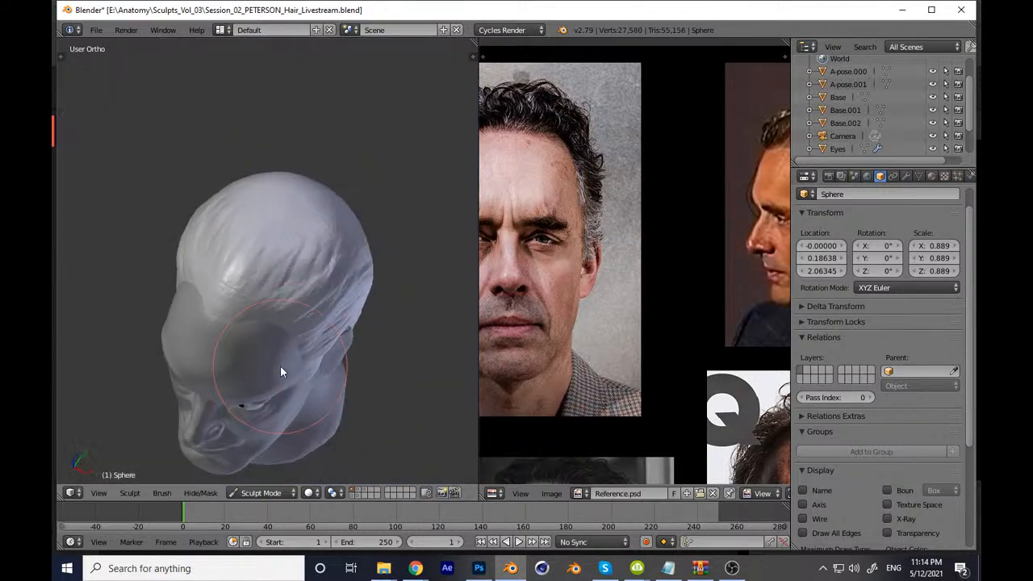
key(KP_1)
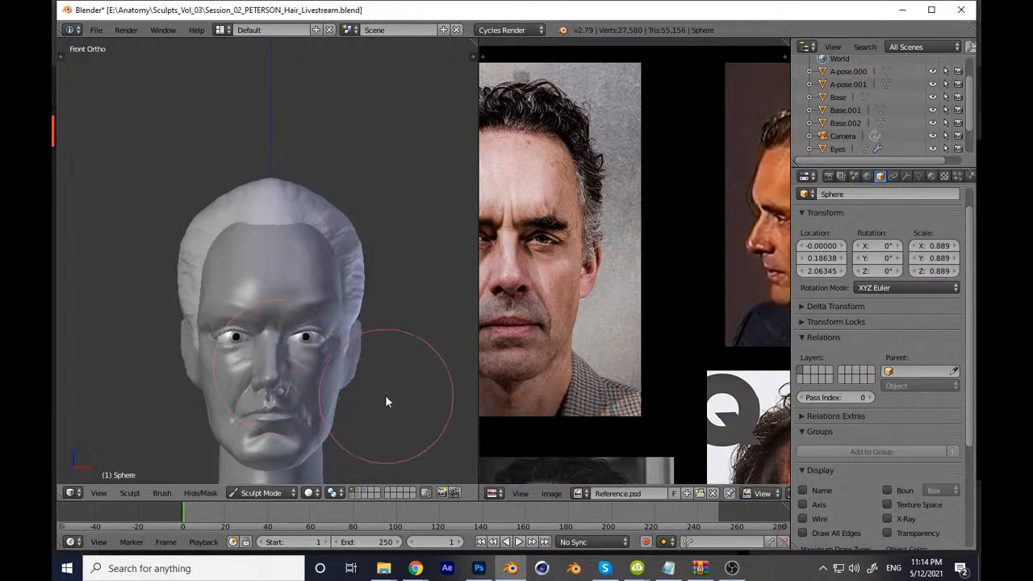
Step: Turn off mirror symmetry for the sculpting strokes on the hair
middle_drag(405, 368, 322, 397)
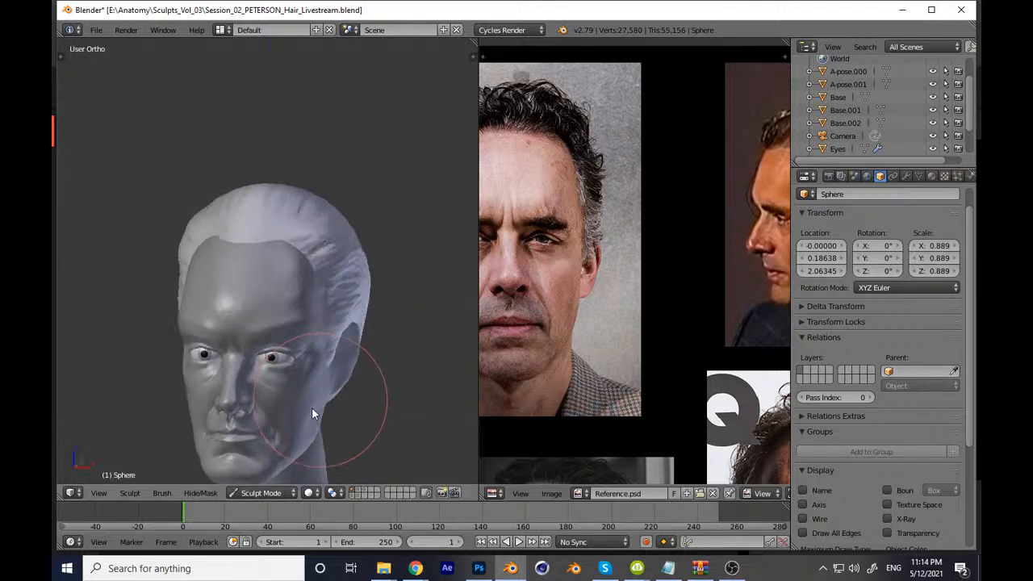
scroll(279, 326, up, 6)
scroll(278, 323, up, 3)
shift+middle_drag(271, 278, 452, 323)
key(t)
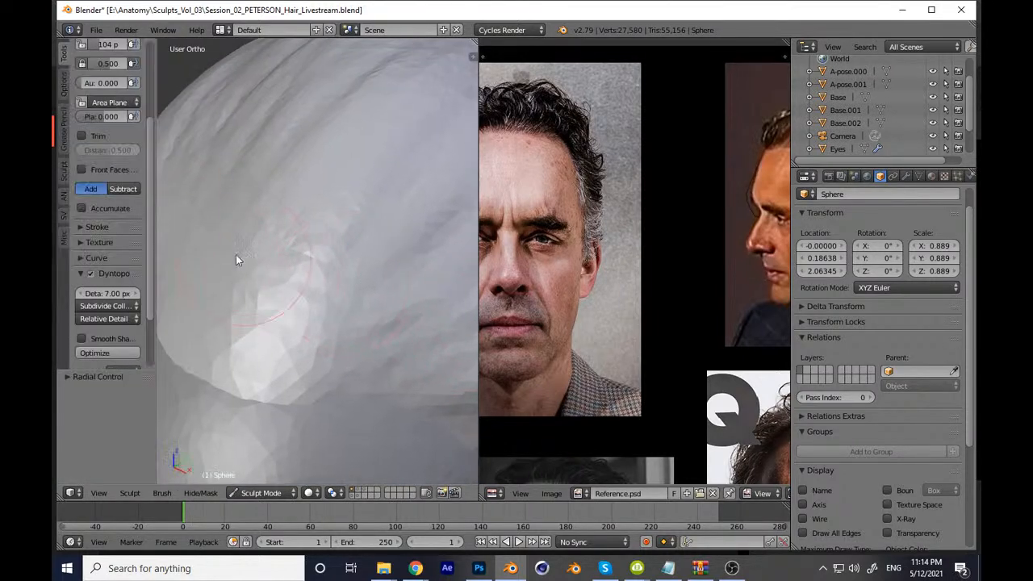
scroll(146, 257, down, 2)
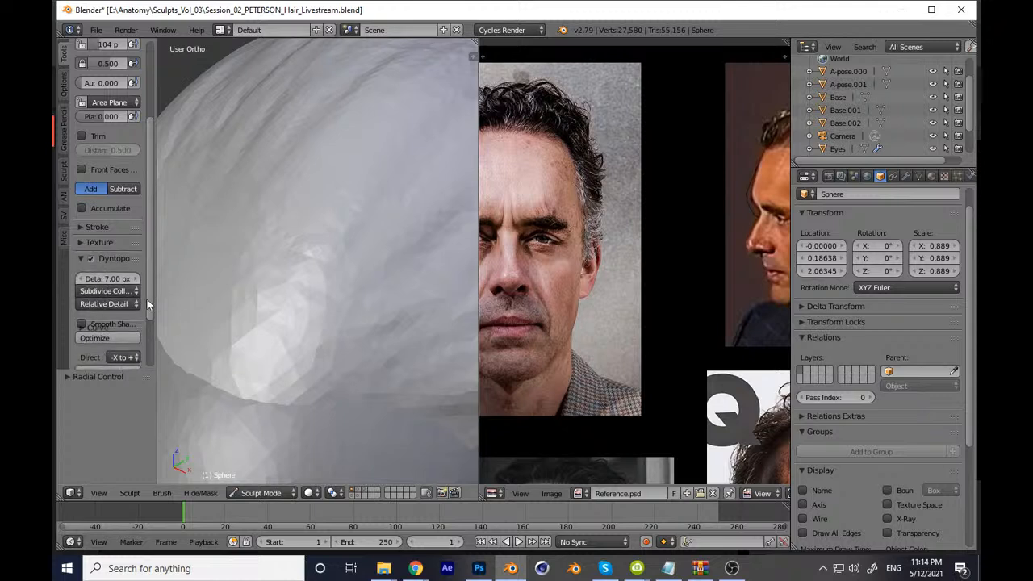
scroll(150, 279, down, 5)
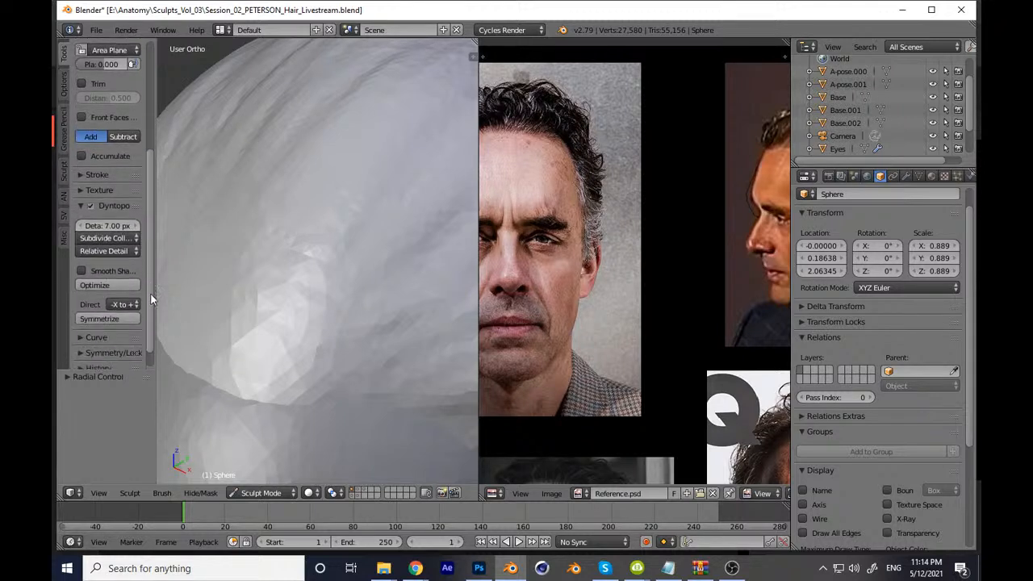
click(109, 330)
key(t)
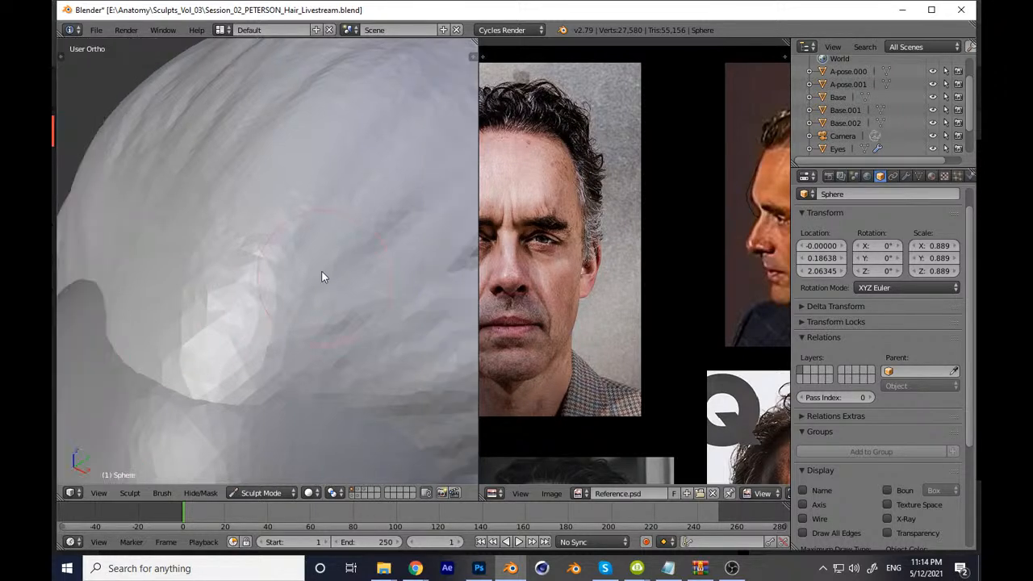
Step: Save the file over the existing hair session file
scroll(320, 293, down, 2)
key(ctrl+s)
click(314, 303)
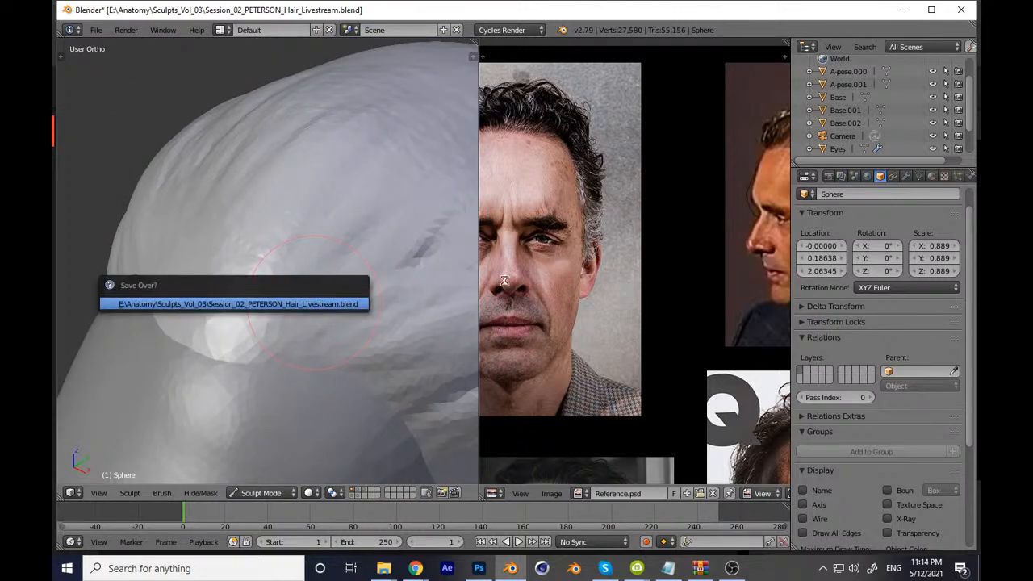
Step: Sculpt strands running down to the middle of the front hairline, following the front reference photo
mouse_move(482, 249)
middle_down()
mouse_move(447, 290)
mouse_move(352, 245)
mouse_move(549, 275)
middle_up()
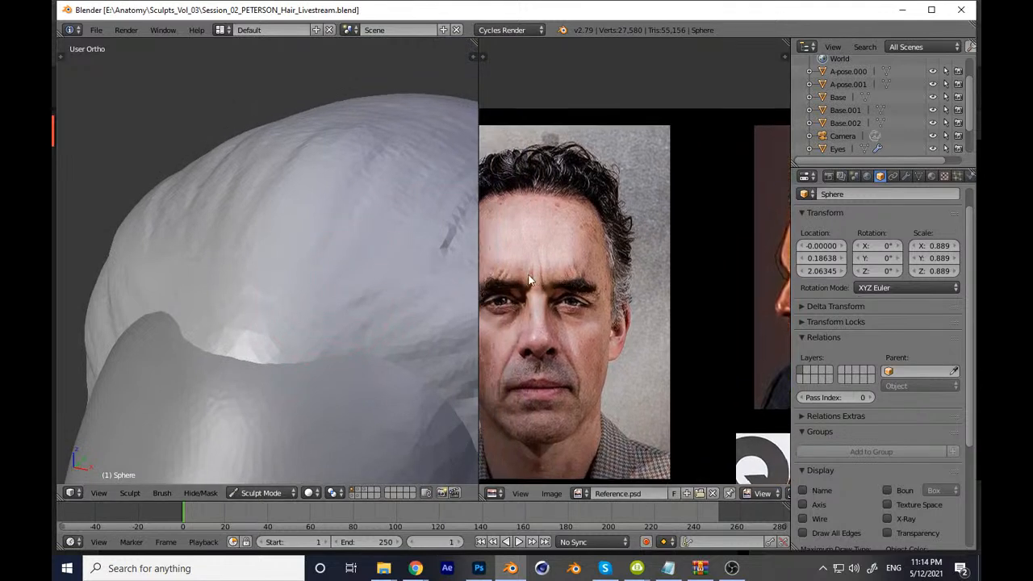
scroll(304, 281, up, 2)
middle_drag(304, 285, 337, 291)
drag(338, 291, 332, 305)
middle_drag(335, 298, 300, 293)
scroll(300, 287, up, 1)
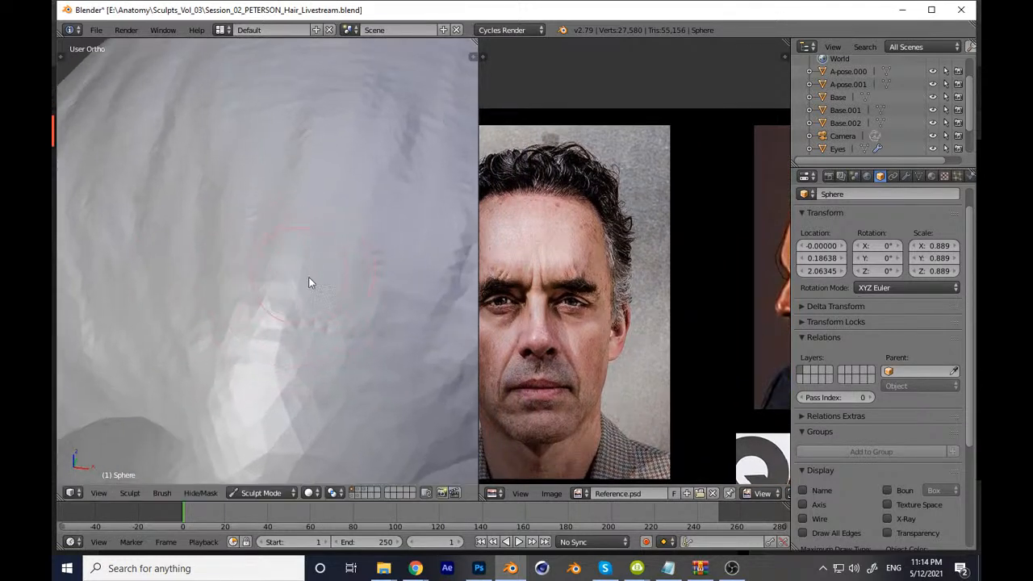
drag(301, 279, 343, 387)
mouse_move(313, 303)
mouse_down()
mouse_move(349, 403)
mouse_move(320, 420)
mouse_up()
shift+middle_drag(319, 420, 326, 385)
Step: Sculpt strands sweeping sideways and back from the front hairline toward the temple on one side only
mouse_move(325, 350)
mouse_down()
mouse_move(303, 429)
mouse_move(329, 275)
mouse_move(421, 272)
mouse_up()
shift+middle_drag(422, 272, 365, 234)
mouse_move(404, 307)
mouse_down()
mouse_move(313, 352)
mouse_move(333, 352)
mouse_move(297, 338)
mouse_move(402, 302)
mouse_move(357, 253)
mouse_move(390, 221)
mouse_move(423, 273)
mouse_up()
mouse_move(423, 273)
shift+middle_down()
mouse_move(325, 348)
mouse_move(263, 336)
shift+middle_up()
mouse_move(263, 336)
mouse_down()
mouse_move(312, 231)
mouse_move(288, 269)
mouse_move(233, 283)
mouse_move(307, 312)
mouse_move(422, 230)
mouse_move(397, 223)
mouse_move(404, 289)
mouse_up()
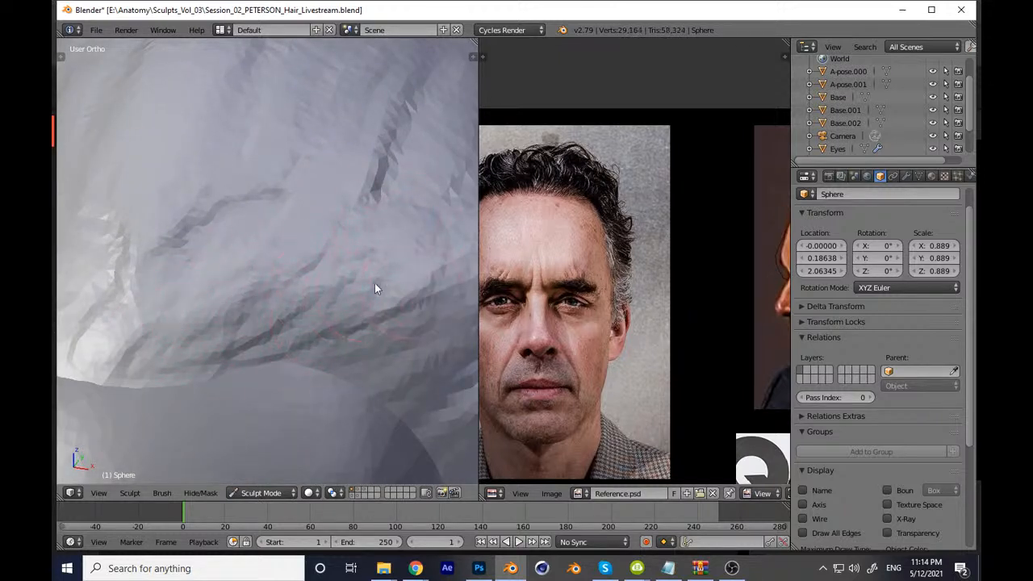
shift+middle_drag(405, 289, 295, 310)
mouse_move(235, 382)
mouse_down()
mouse_move(371, 339)
mouse_move(312, 414)
mouse_move(349, 333)
mouse_up()
Step: Check the hair in front view and save the file over the existing one
scroll(348, 311, down, 6)
middle_drag(348, 312, 319, 359)
key(KP_1)
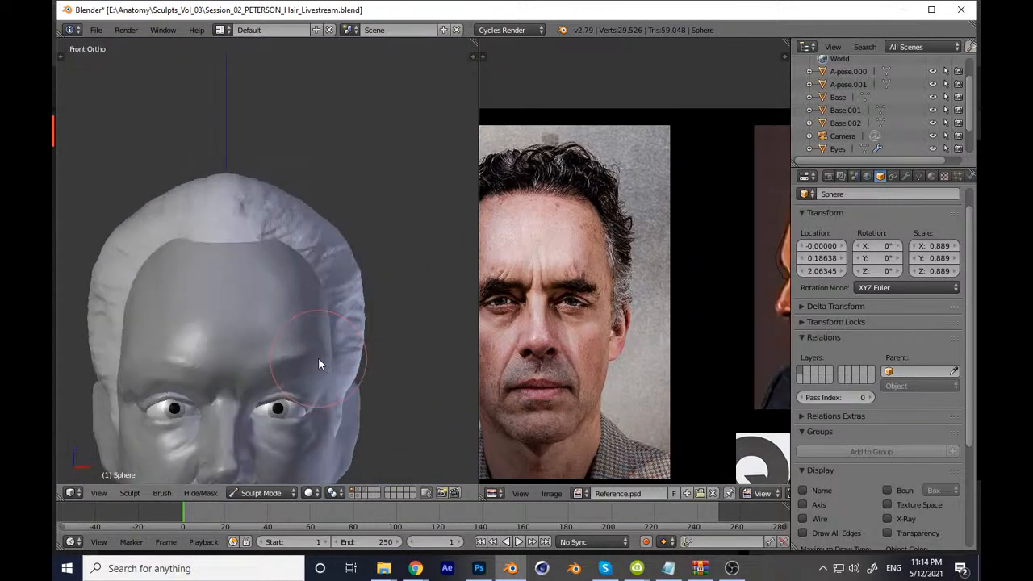
scroll(387, 388, down, 4)
key(ctrl+s)
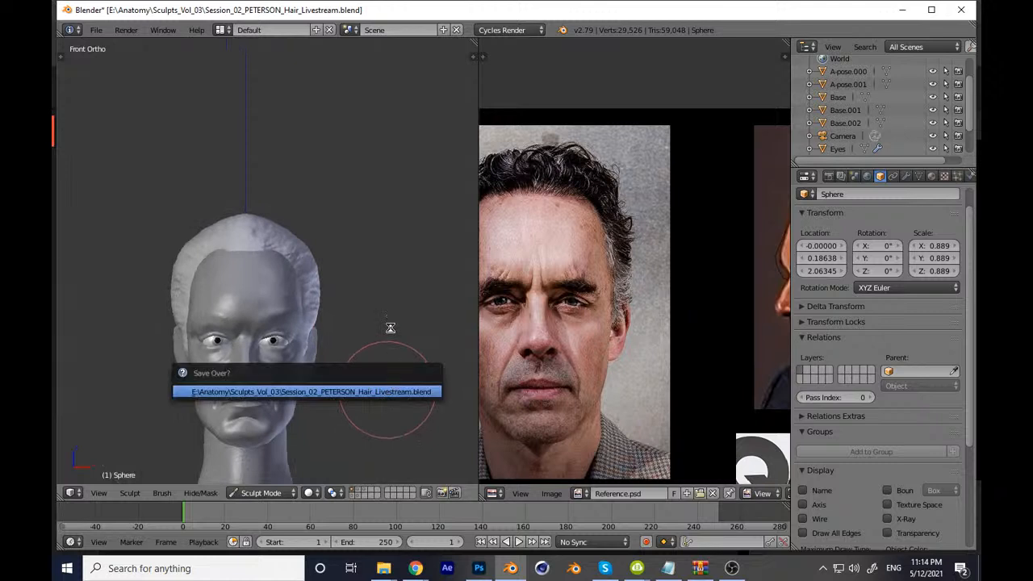
key(Return)
Step: Sculpt additional strands running down to the middle of the front hairline, comparing with the side and front reference photos
middle_drag(354, 320, 319, 346)
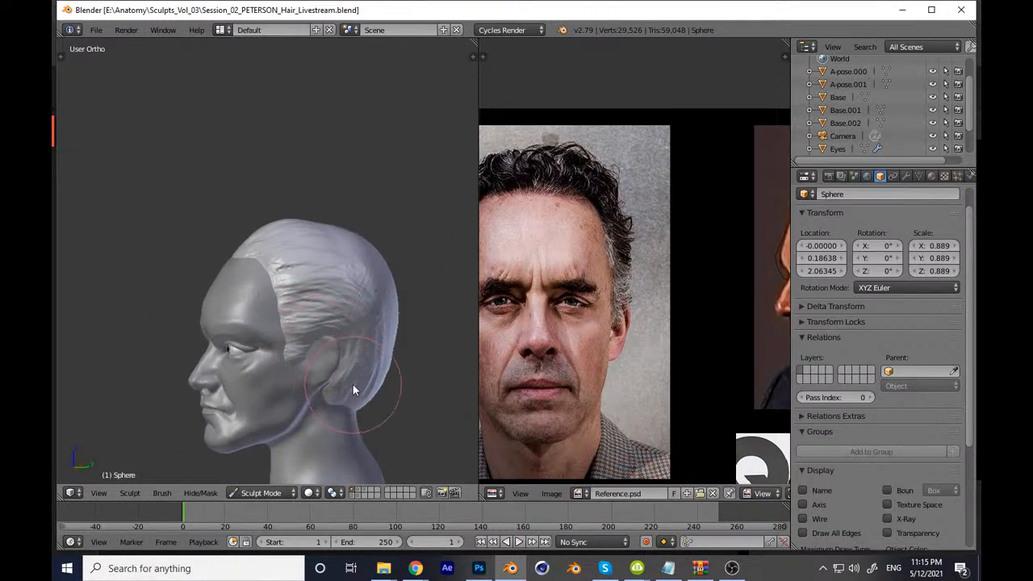
middle_drag(626, 267, 495, 267)
scroll(308, 256, up, 10)
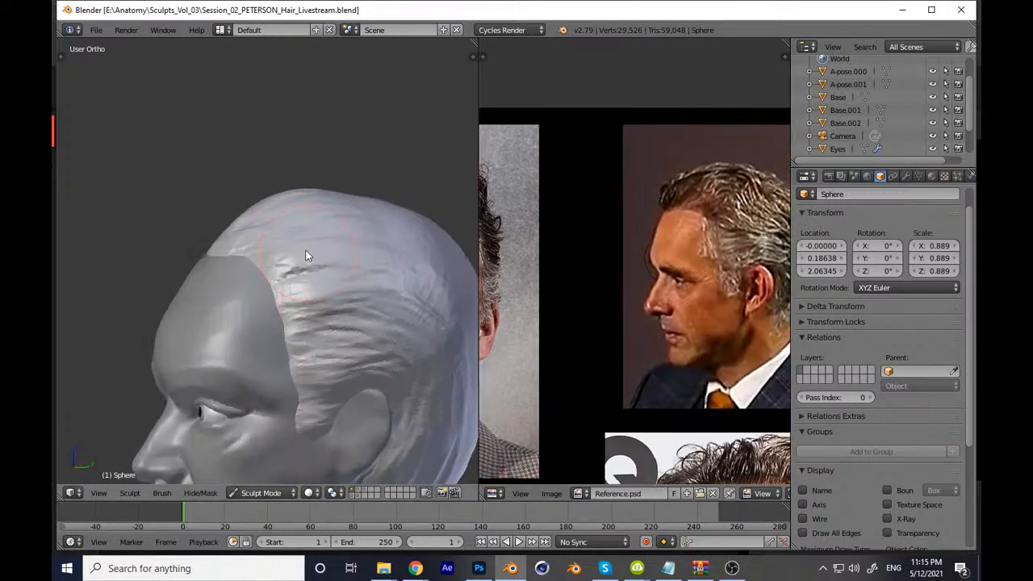
middle_drag(285, 299, 311, 308)
middle_drag(547, 299, 677, 312)
middle_drag(324, 278, 348, 246)
scroll(347, 244, up, 3)
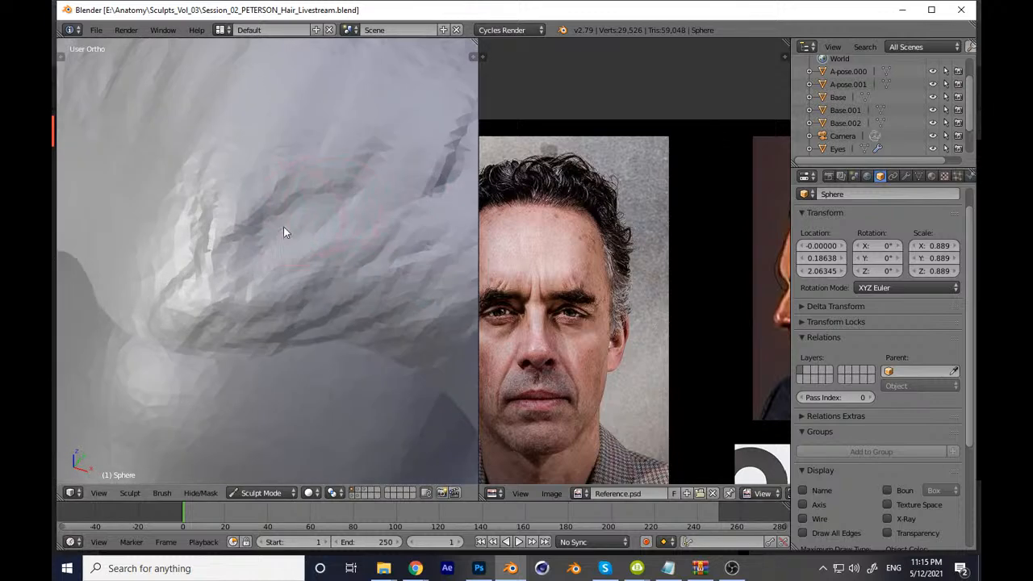
middle_drag(291, 221, 311, 240)
mouse_move(311, 240)
mouse_down()
mouse_move(279, 214)
mouse_move(212, 260)
mouse_up()
mouse_move(212, 259)
middle_down()
mouse_move(290, 298)
mouse_move(259, 284)
middle_up()
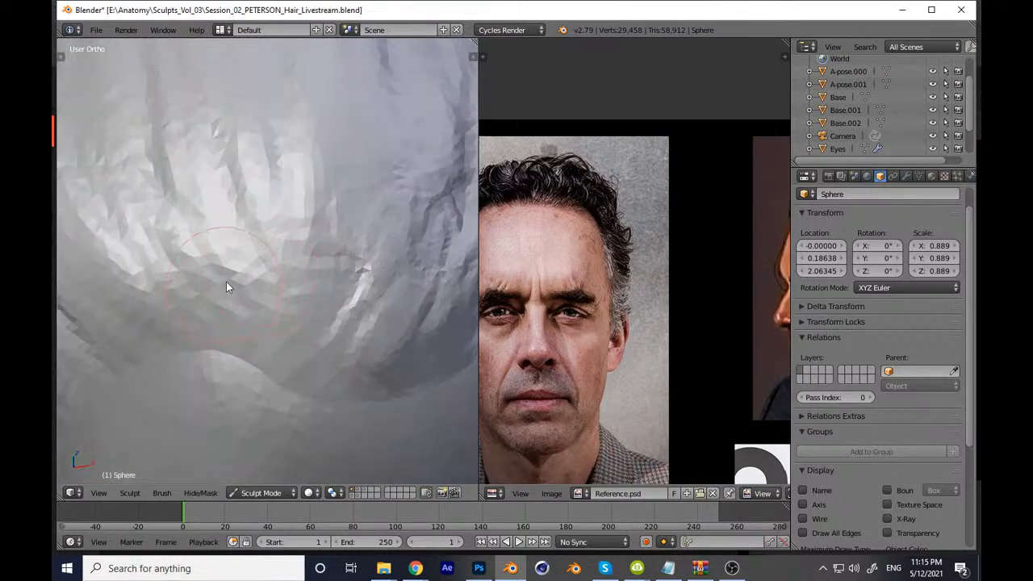
drag(217, 195, 271, 356)
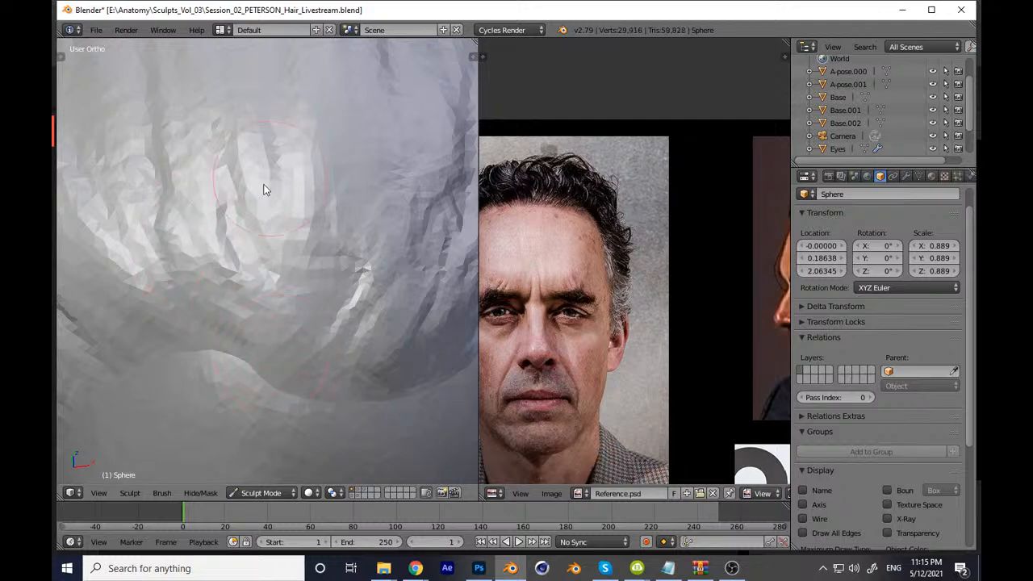
drag(277, 180, 335, 346)
drag(344, 230, 385, 392)
Step: Resize the brush and sculpt strands from the middle of the front hairline sideways toward the temple
middle_drag(369, 347, 311, 264)
mouse_move(327, 250)
mouse_down()
mouse_move(359, 333)
mouse_move(321, 368)
mouse_up()
drag(347, 332, 415, 259)
middle_drag(370, 308, 278, 322)
key(f)
click(268, 323)
mouse_move(271, 242)
mouse_down()
mouse_move(280, 324)
mouse_move(260, 363)
mouse_up()
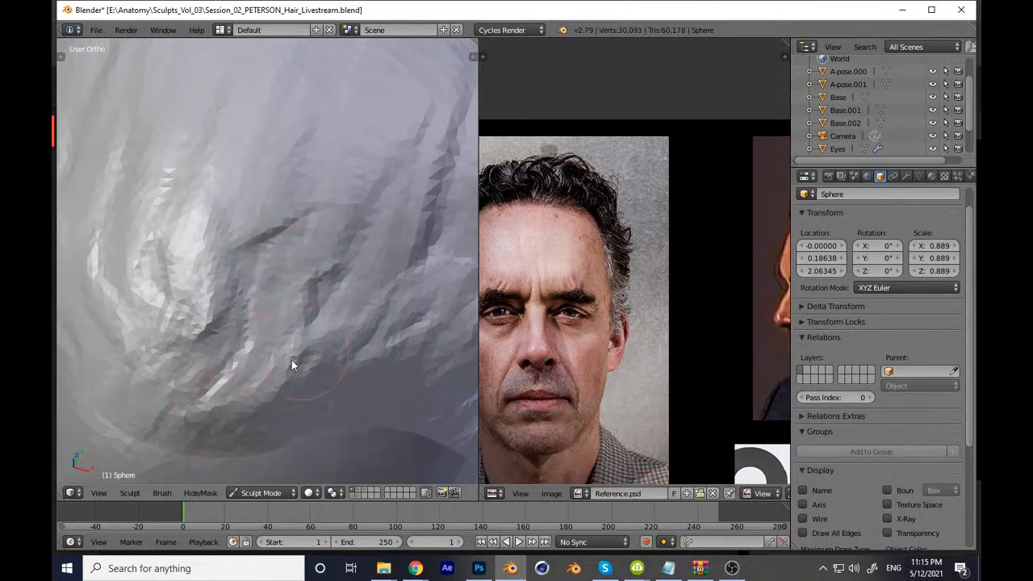
drag(313, 251, 297, 339)
drag(365, 253, 320, 316)
drag(379, 278, 355, 385)
drag(363, 347, 428, 262)
Step: Check the hair in front view and save the file over the existing one
scroll(339, 360, down, 7)
key(KP_1)
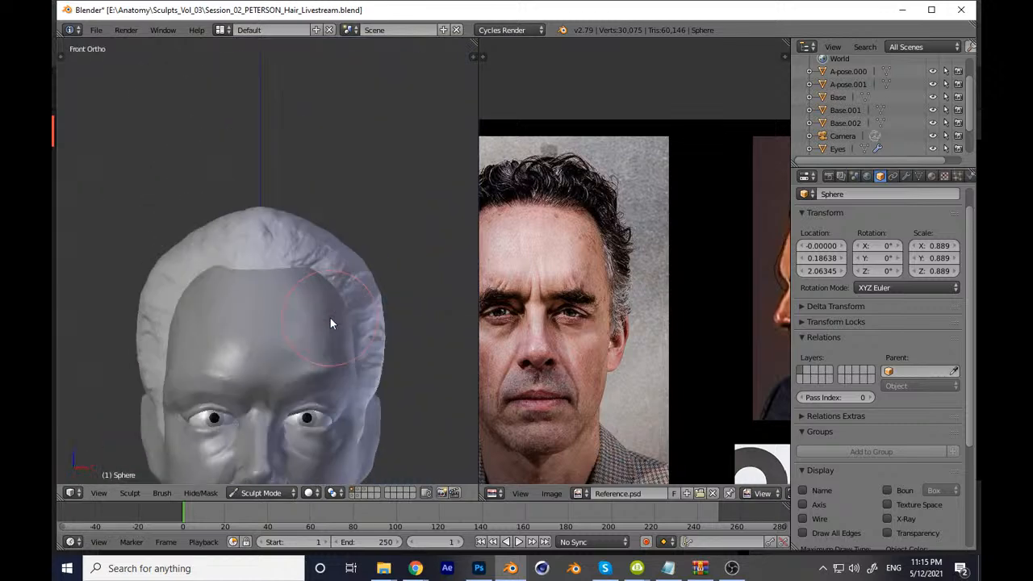
scroll(347, 293, down, 4)
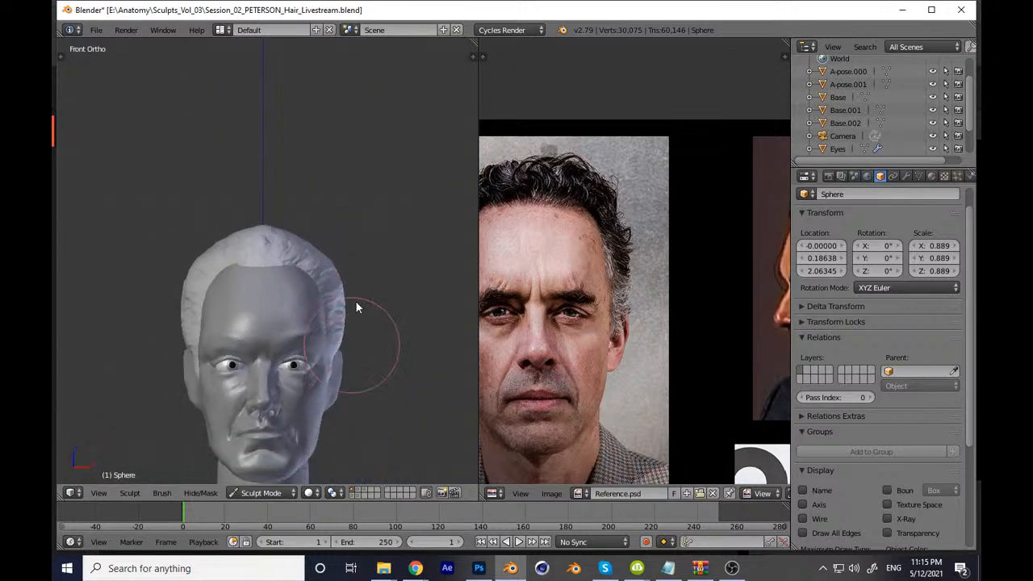
key(ctrl+s)
click(396, 365)
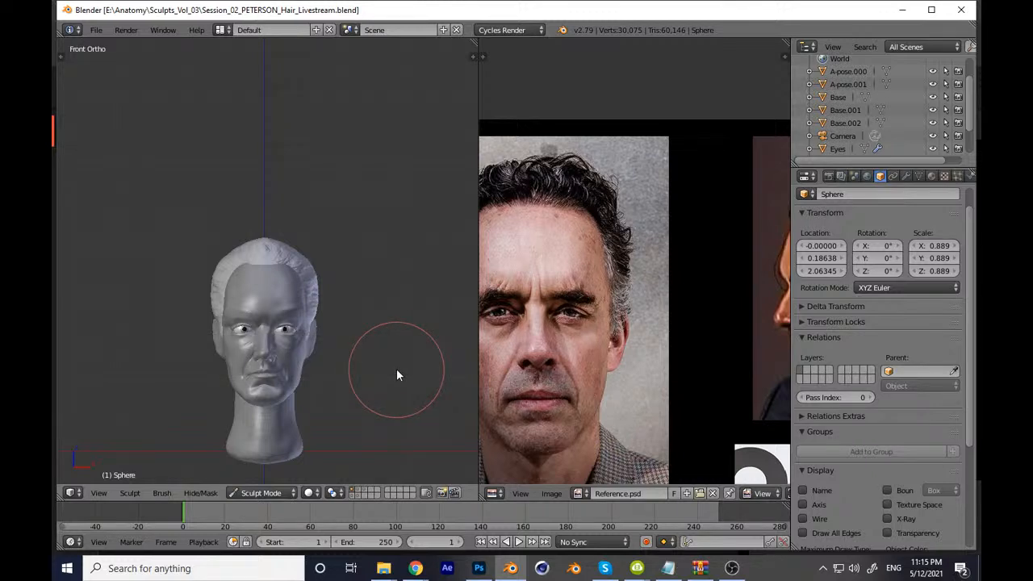
Step: Switch to the YouTube Studio live streaming window in Chrome to check it, and return to Blender
click(415, 569)
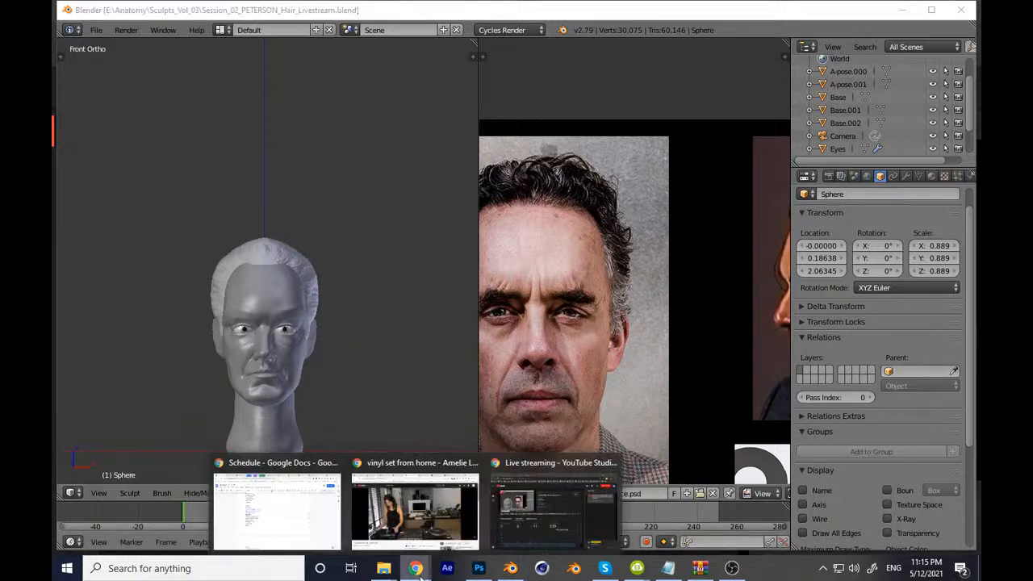
click(554, 509)
click(511, 569)
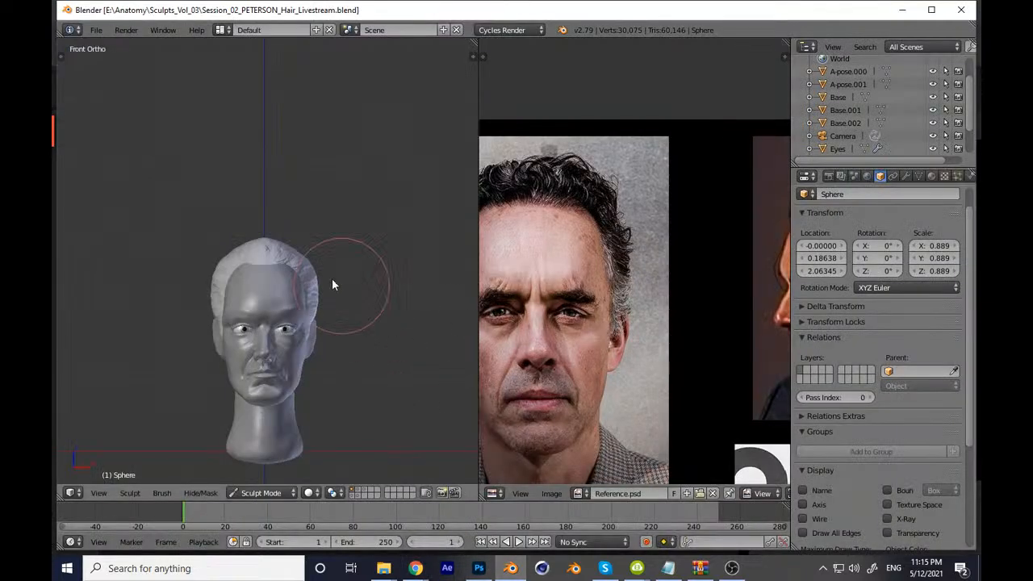
Step: Raise the clay brush's strength to 0.827 and build up the strands beside the middle of the front hairline
key(t)
scroll(147, 193, up, 5)
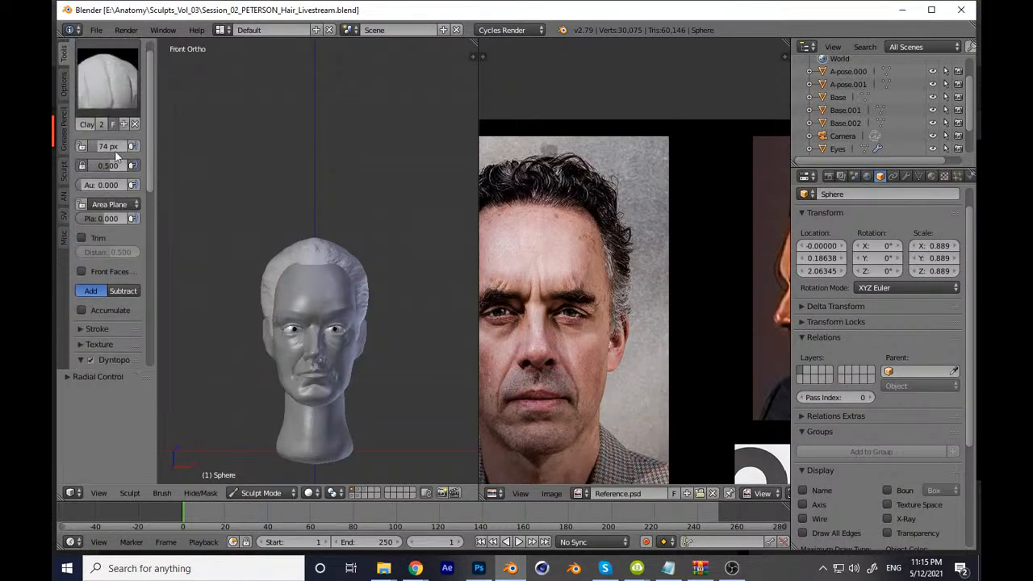
key(t)
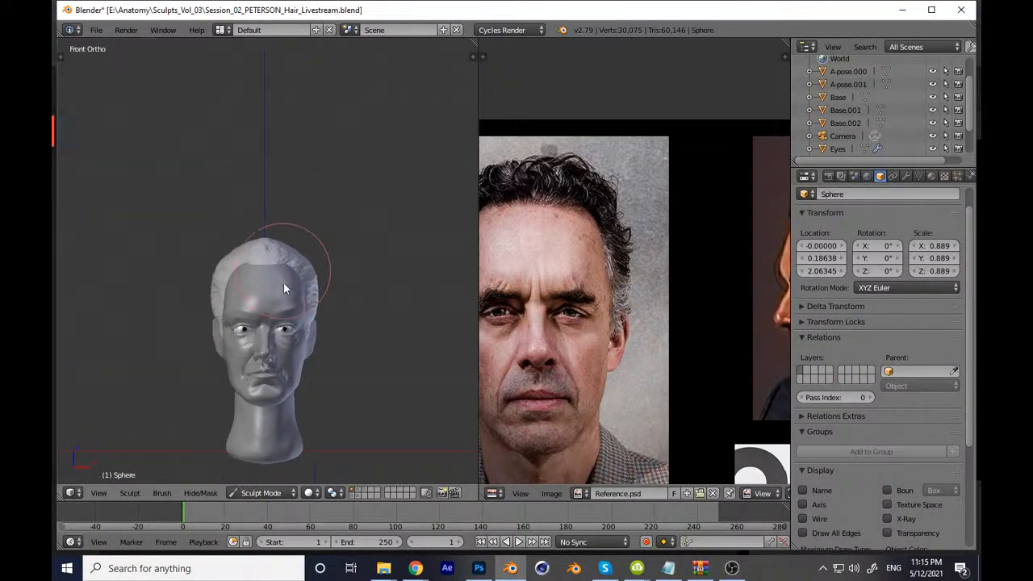
scroll(283, 272, up, 5)
mouse_move(293, 222)
middle_down()
mouse_move(287, 246)
mouse_move(260, 268)
middle_up()
scroll(258, 263, up, 6)
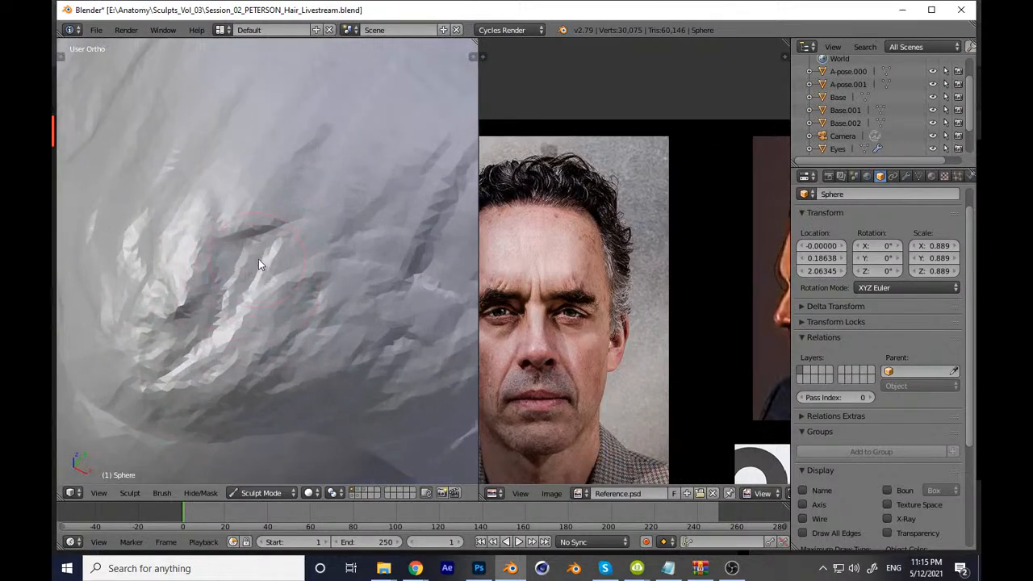
drag(323, 250, 304, 254)
mouse_move(291, 181)
mouse_down()
mouse_move(298, 205)
mouse_move(251, 306)
mouse_move(372, 203)
mouse_move(231, 342)
mouse_move(242, 330)
mouse_up()
mouse_move(242, 330)
middle_down()
mouse_move(276, 247)
mouse_move(215, 219)
middle_up()
drag(247, 198, 258, 326)
mouse_move(257, 326)
middle_down()
mouse_move(166, 290)
mouse_move(206, 340)
middle_up()
mouse_move(227, 241)
mouse_down()
mouse_move(173, 392)
mouse_move(194, 411)
mouse_move(239, 336)
mouse_move(180, 299)
mouse_move(197, 269)
mouse_up()
Step: Sculpt strands sweeping up and back from the front hairline over the top of the head
scroll(198, 283, down, 5)
scroll(202, 300, up, 4)
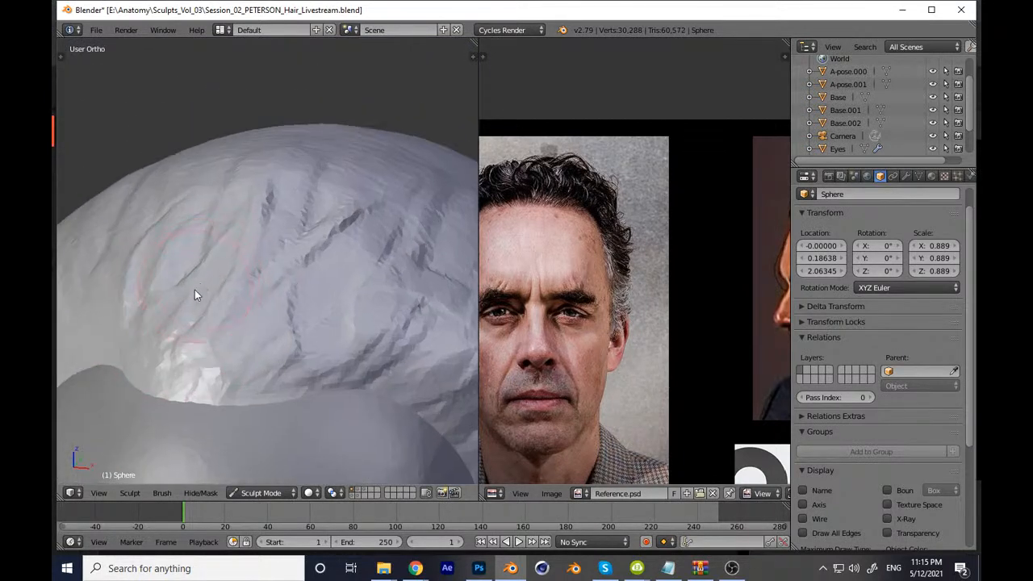
drag(147, 299, 193, 212)
mouse_move(268, 315)
mouse_down()
mouse_move(405, 219)
mouse_move(423, 222)
mouse_move(342, 346)
mouse_move(420, 272)
mouse_move(376, 253)
mouse_up()
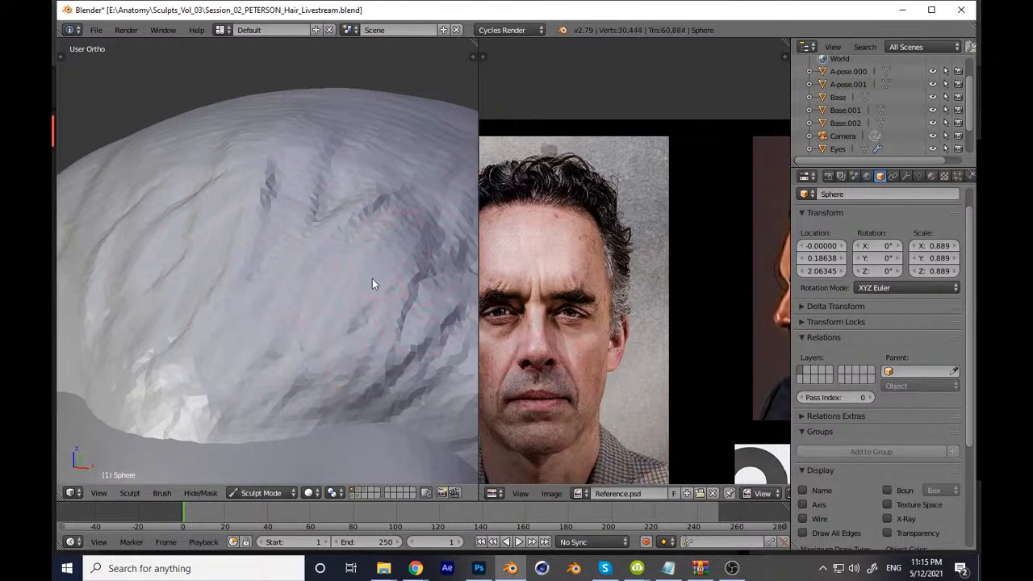
Step: View the whole head from the front and save over the existing file
scroll(376, 266, down, 6)
key(KP_1)
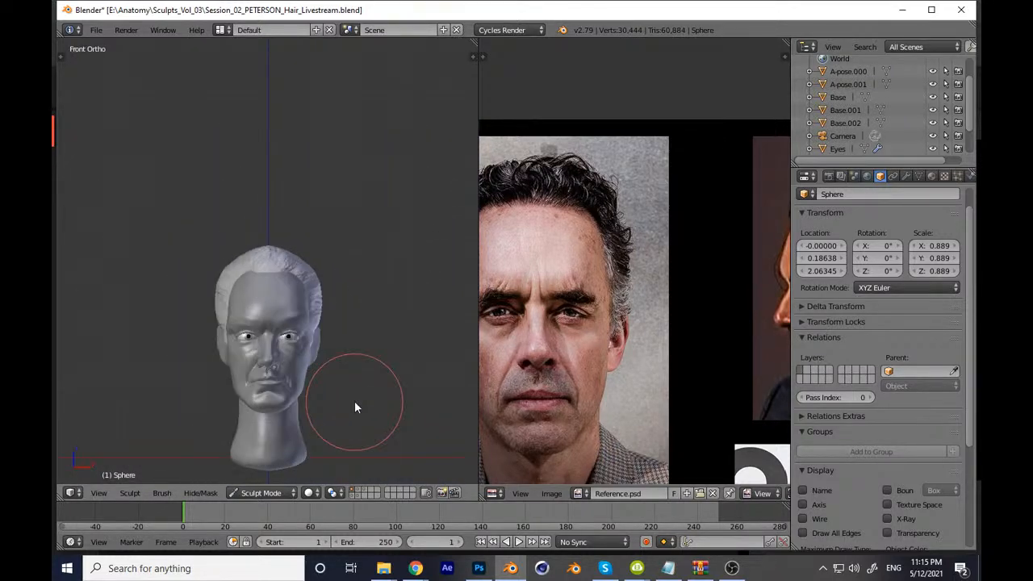
key(ctrl+s)
click(390, 416)
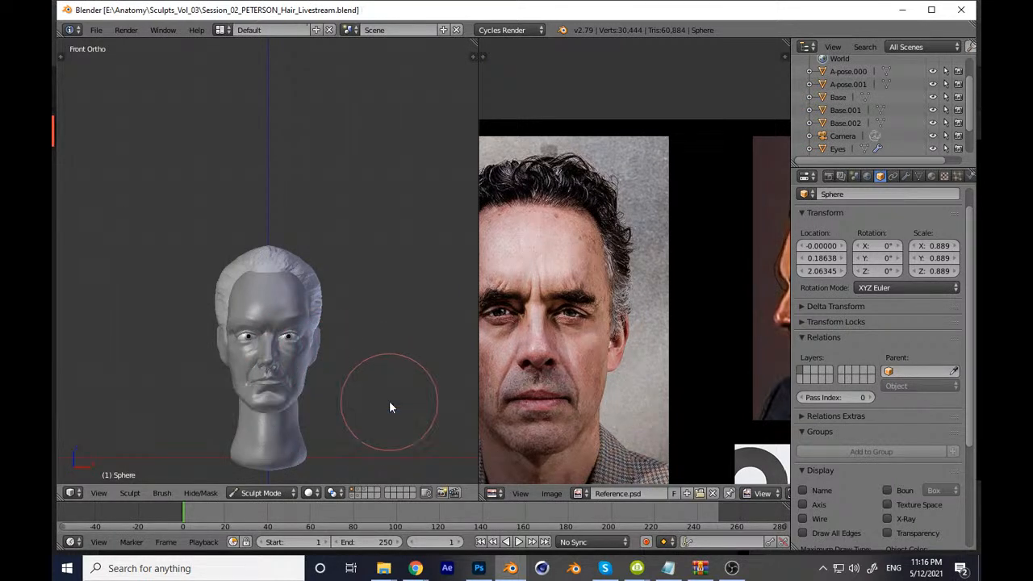
Step: Turn on Matcap shading for the sculpt view
key(n)
click(402, 349)
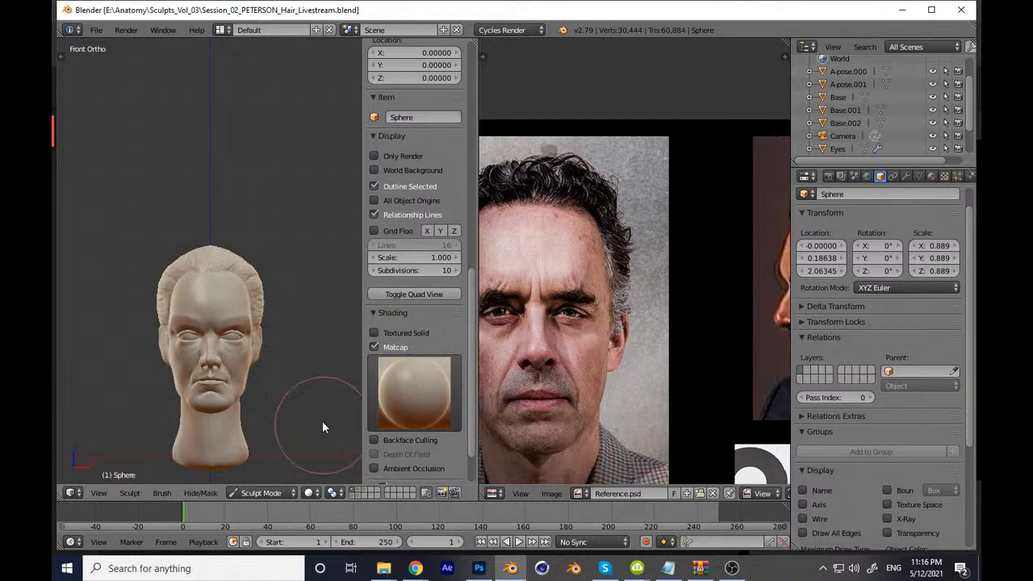
key(n)
Step: Lower the clay brush's strength, review its Dyntopo and mirror settings, and save the file
key(t)
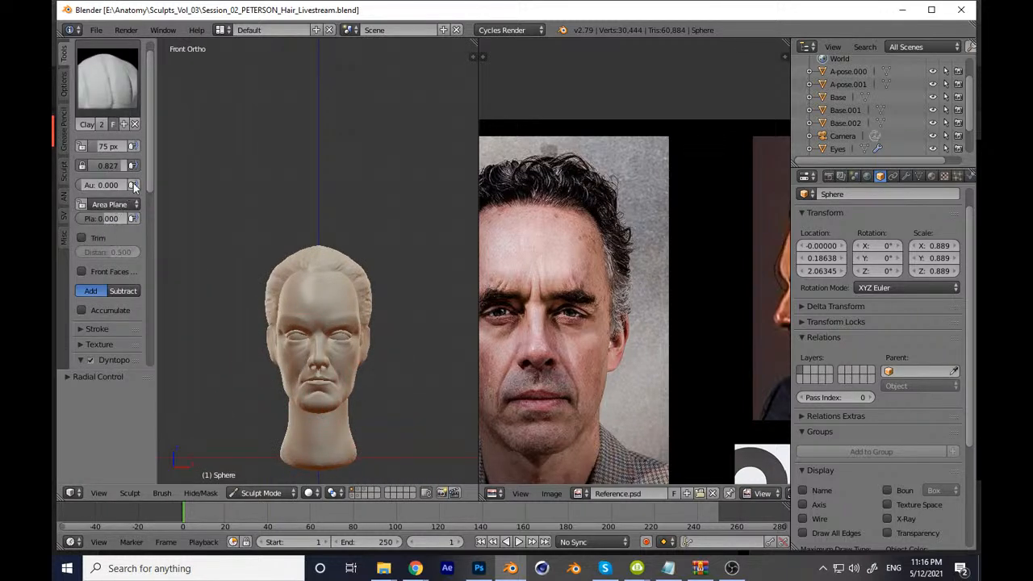
scroll(151, 194, down, 3)
scroll(153, 214, down, 4)
scroll(148, 211, up, 6)
drag(125, 153, 105, 148)
scroll(151, 203, down, 5)
drag(151, 203, 151, 167)
mouse_move(118, 135)
mouse_down()
mouse_move(106, 134)
mouse_move(151, 173)
mouse_move(140, 272)
mouse_up()
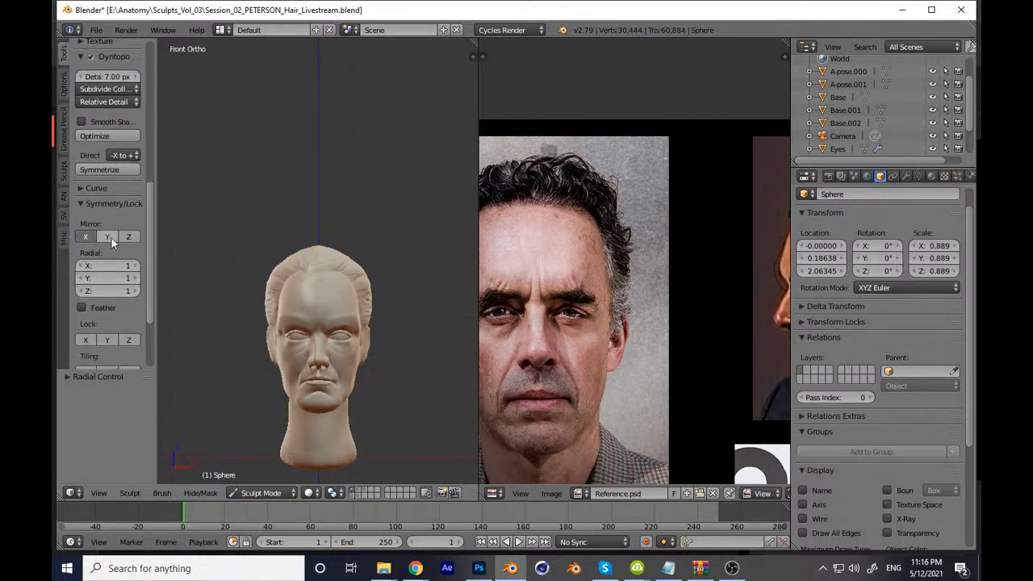
key(t)
key(ctrl+s)
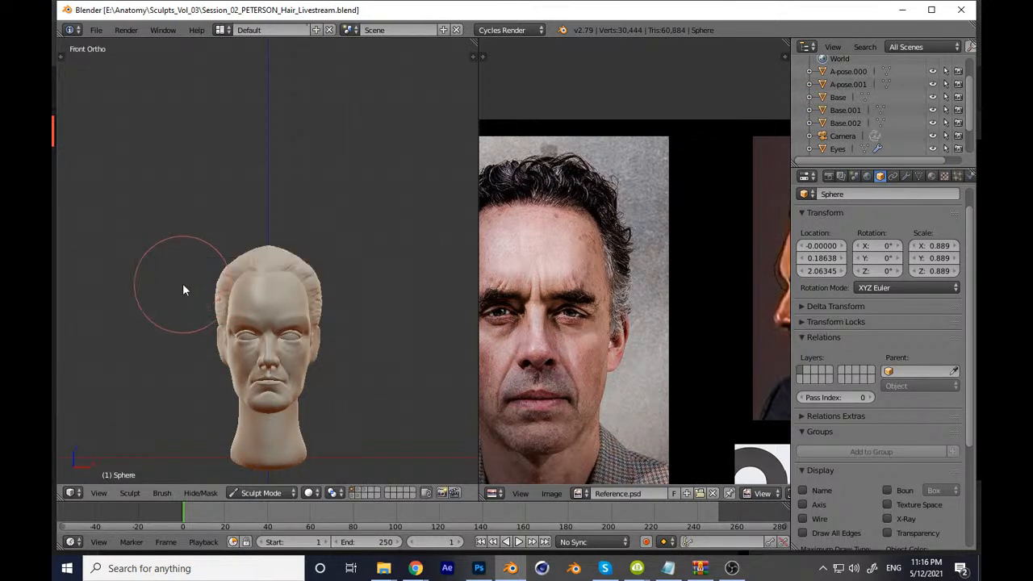
Step: Smooth out the middle of the front hair and sculpt new strands running down over it
mouse_move(313, 391)
ctrl+middle_down()
mouse_move(388, 214)
mouse_move(313, 317)
mouse_move(304, 295)
mouse_move(231, 369)
ctrl+middle_up()
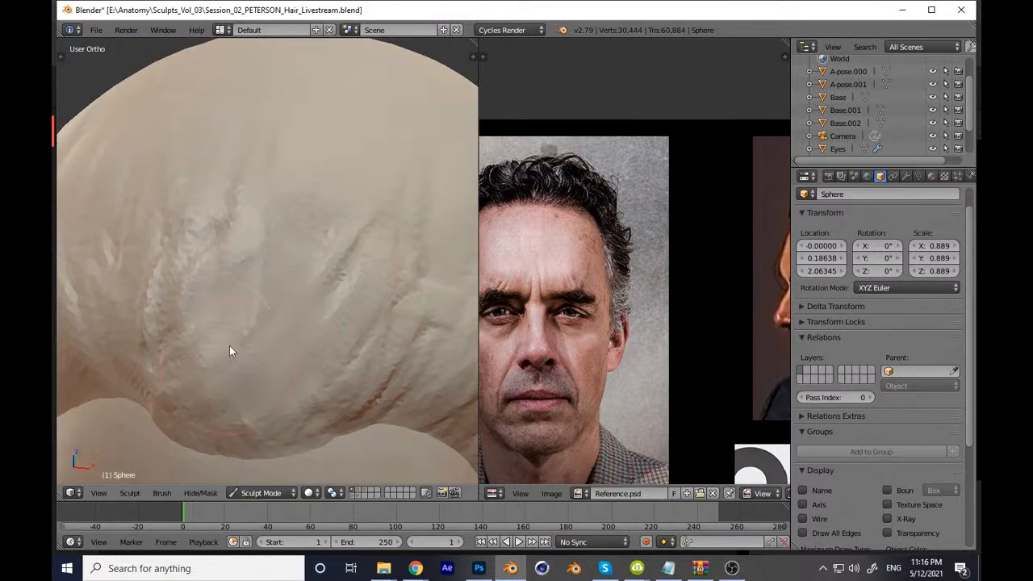
key(t)
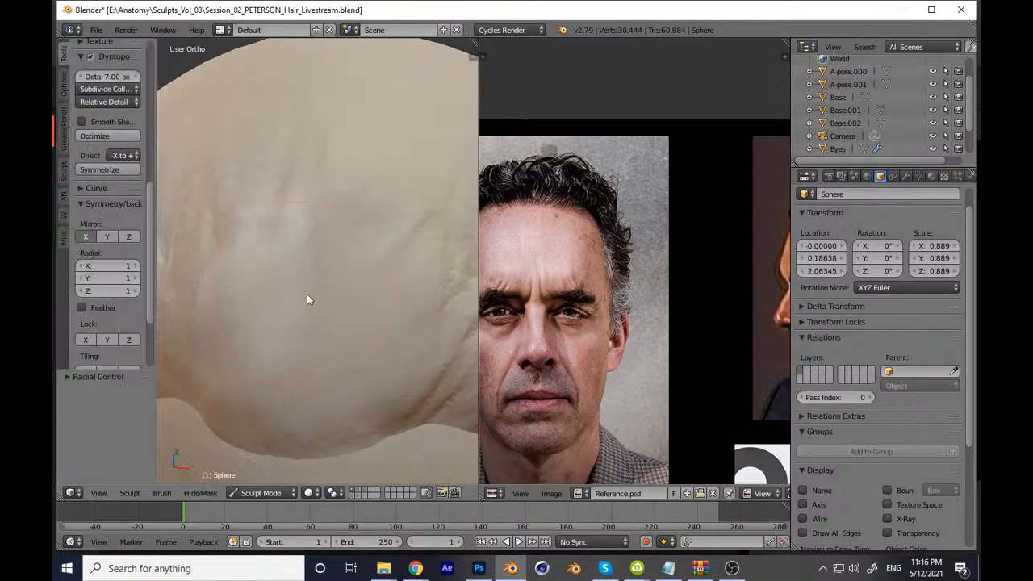
key(t)
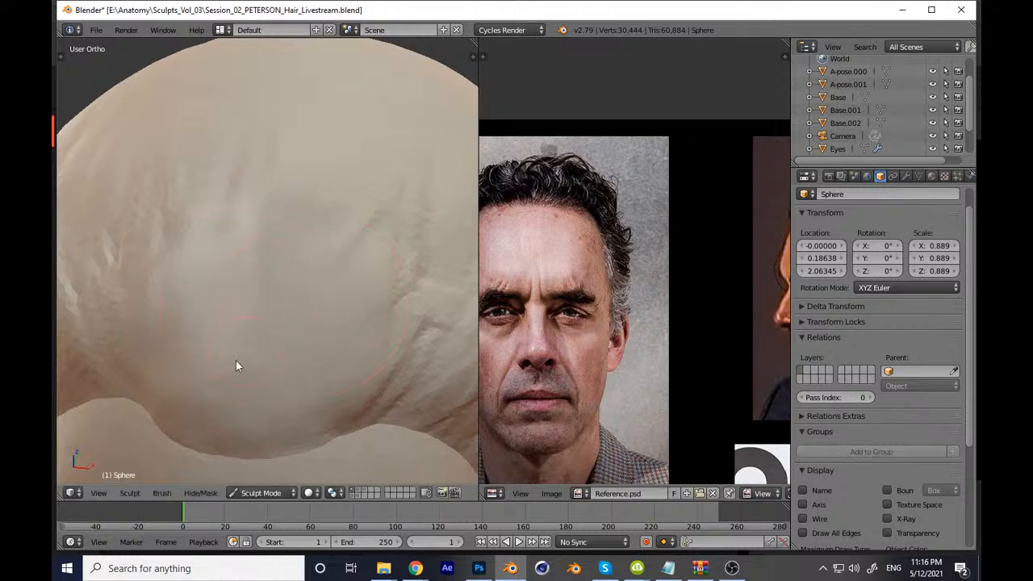
middle_drag(241, 357, 257, 336)
drag(257, 337, 267, 310)
drag(273, 402, 308, 358)
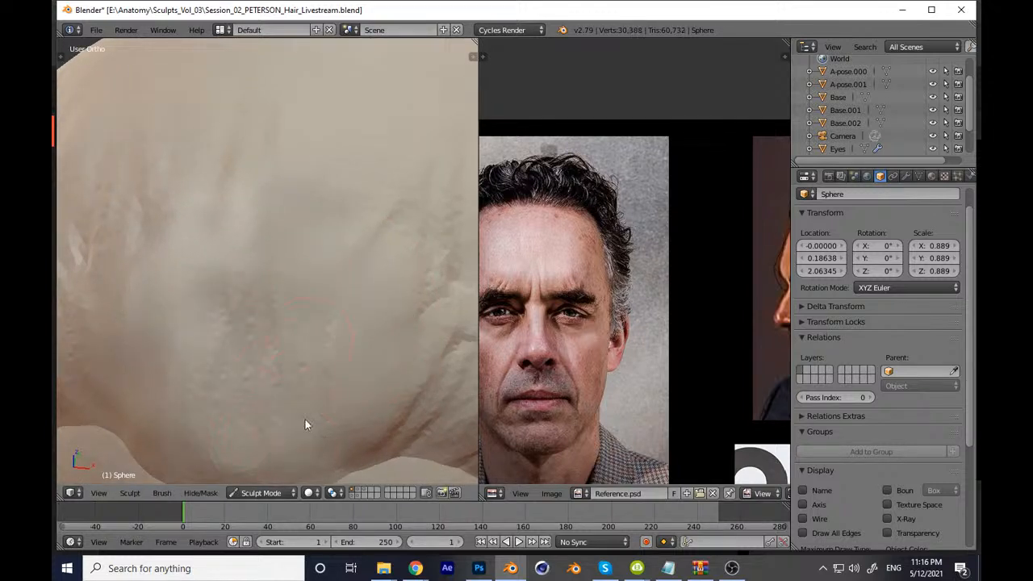
drag(333, 277, 299, 349)
Step: Review the brush strength and sculpt further strands down to the middle of the front hairline
key(t)
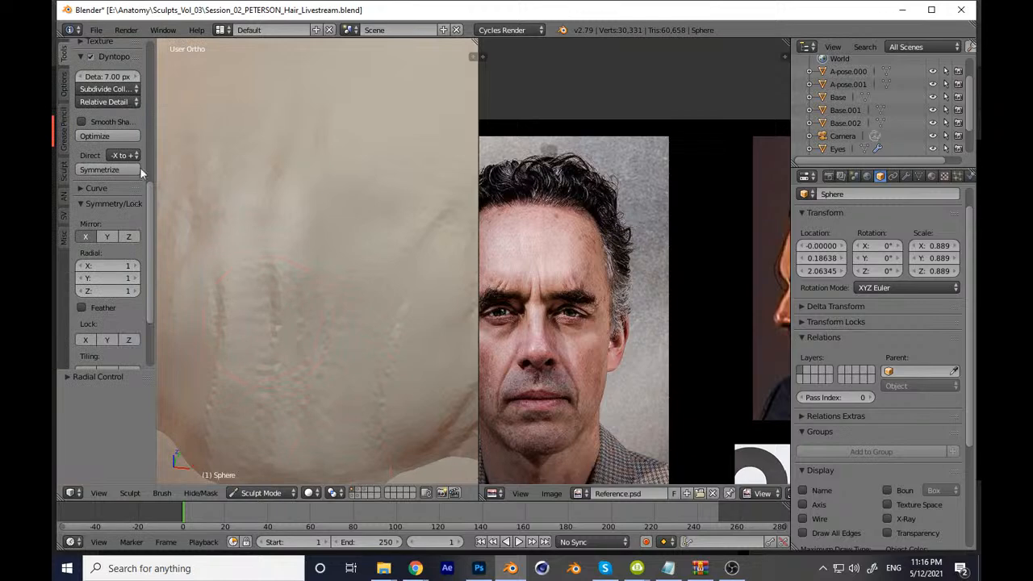
scroll(148, 207, up, 6)
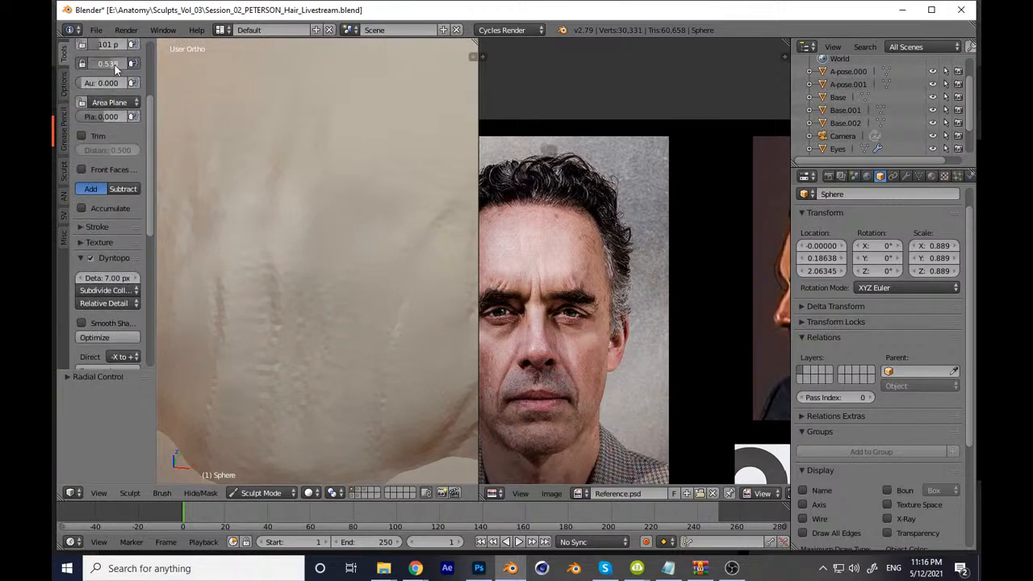
key(t)
scroll(291, 339, down, 3)
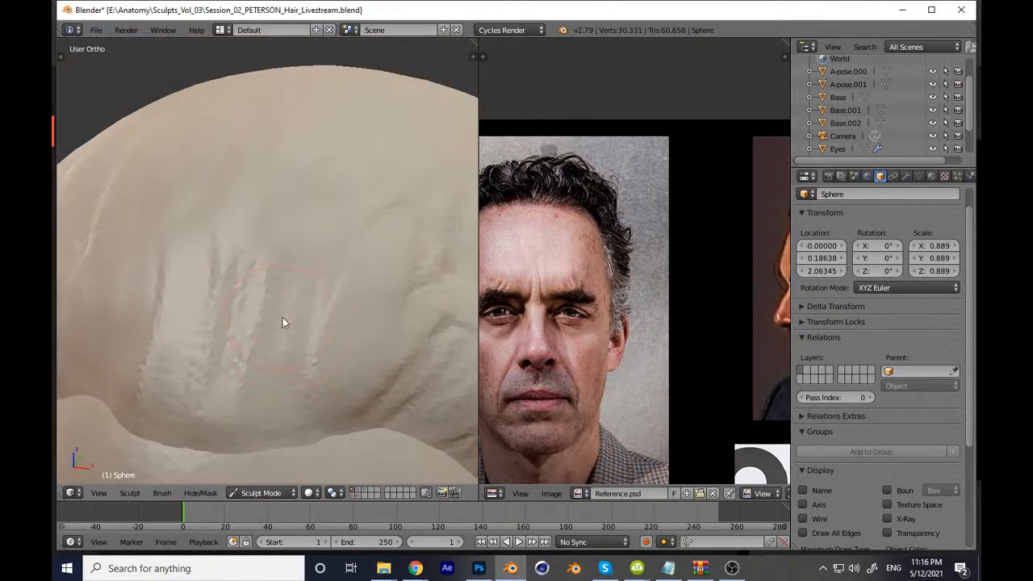
middle_drag(296, 286, 279, 321)
mouse_move(283, 311)
mouse_down()
mouse_move(301, 371)
mouse_move(274, 440)
mouse_up()
mouse_move(335, 339)
mouse_down()
mouse_move(324, 443)
mouse_move(286, 450)
mouse_move(269, 385)
mouse_move(355, 262)
mouse_move(206, 381)
mouse_move(221, 468)
mouse_move(364, 290)
mouse_move(261, 421)
mouse_move(168, 466)
mouse_move(296, 479)
mouse_move(228, 440)
mouse_move(203, 450)
mouse_up()
Step: Check the head in front view, and sculpt strands along the front hairline edge and up to the side
scroll(385, 363, down, 6)
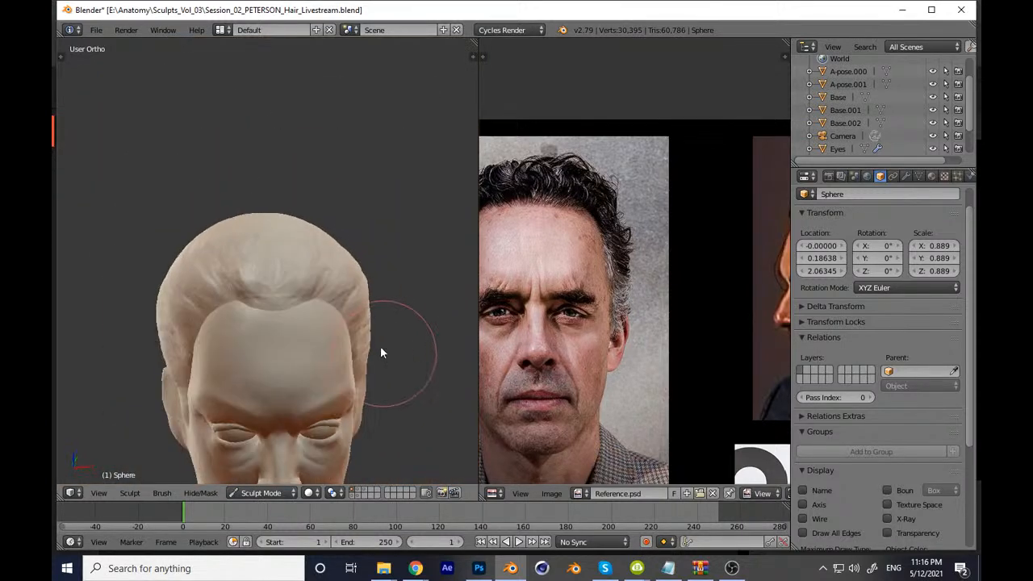
scroll(381, 344, down, 3)
key(KP_1)
scroll(353, 452, up, 2)
mouse_move(353, 453)
ctrl+middle_down()
mouse_move(400, 250)
mouse_move(365, 326)
mouse_move(322, 315)
mouse_move(265, 339)
mouse_move(305, 316)
ctrl+middle_up()
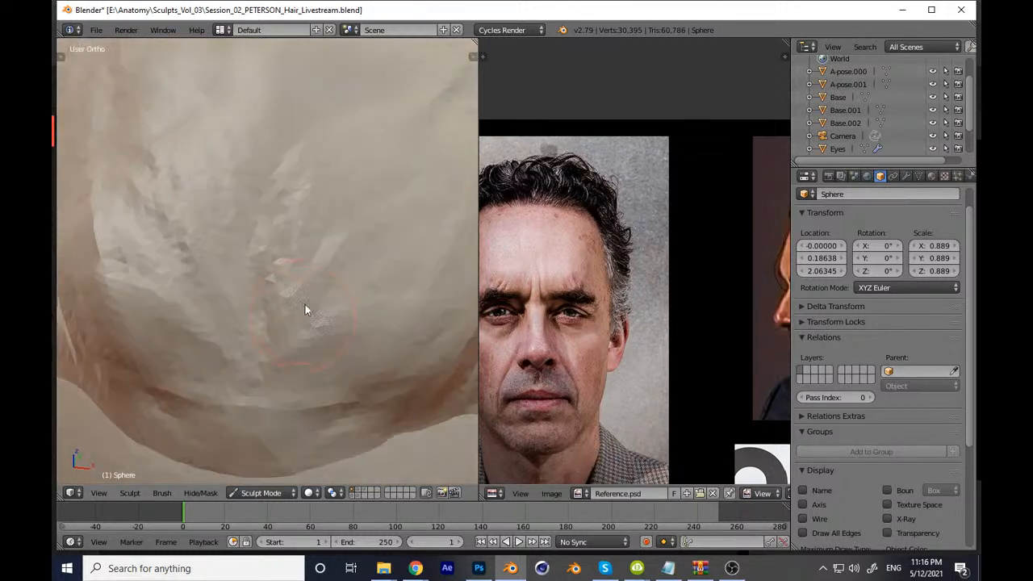
mouse_move(234, 428)
mouse_down()
mouse_move(319, 337)
mouse_move(364, 330)
mouse_move(386, 377)
mouse_move(450, 352)
mouse_up()
mouse_move(450, 352)
middle_down()
mouse_move(381, 313)
mouse_move(382, 360)
mouse_move(340, 427)
mouse_move(394, 317)
mouse_move(304, 306)
middle_up()
mouse_move(304, 305)
mouse_down()
mouse_move(262, 320)
mouse_move(225, 296)
mouse_move(431, 234)
mouse_up()
Step: Sculpt the first strands on the smooth back of the head, behind the ear
mouse_move(404, 267)
middle_down()
mouse_move(359, 338)
mouse_move(202, 240)
mouse_move(265, 108)
mouse_move(258, 303)
mouse_move(239, 307)
mouse_move(258, 226)
middle_up()
middle_drag(258, 226, 312, 229)
ctrl+middle_drag(260, 354, 265, 316)
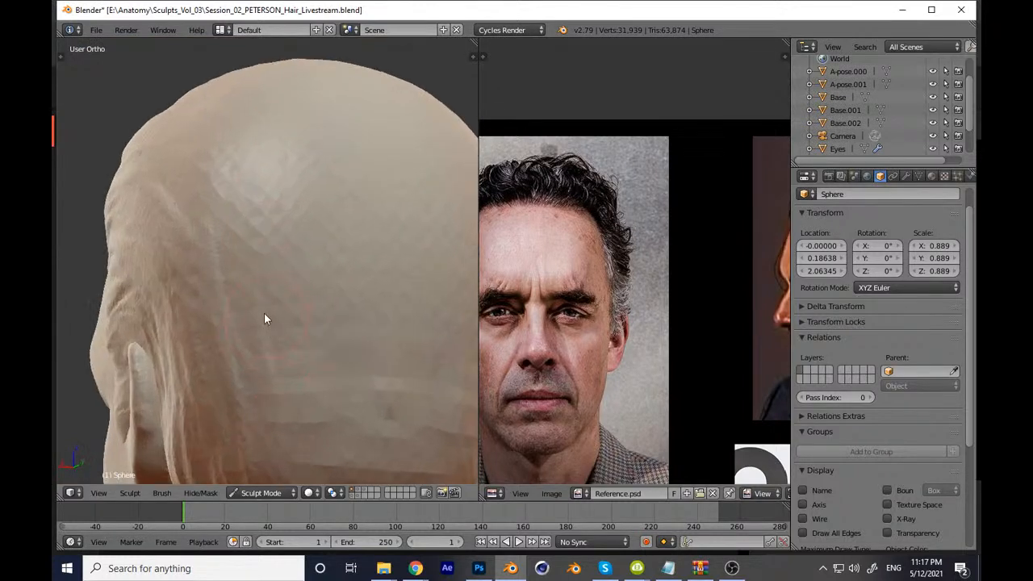
mouse_move(314, 450)
mouse_down()
mouse_move(267, 275)
mouse_move(278, 392)
mouse_up()
Step: Sculpt strands sweeping back and down from above the ear, following the side reference photo
middle_drag(542, 297, 474, 284)
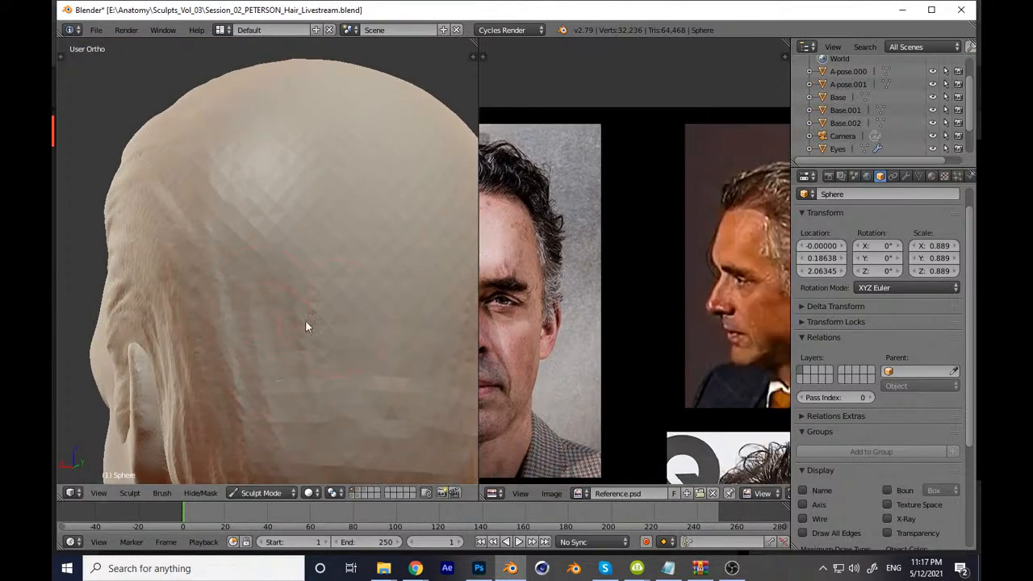
middle_drag(379, 319, 182, 304)
middle_drag(563, 288, 470, 280)
middle_drag(206, 305, 329, 309)
mouse_move(329, 309)
ctrl+middle_down()
mouse_move(318, 323)
mouse_move(278, 275)
ctrl+middle_up()
mouse_move(289, 329)
middle_down()
mouse_move(261, 313)
mouse_move(243, 263)
middle_up()
mouse_move(243, 263)
mouse_down()
mouse_move(311, 356)
mouse_move(339, 339)
mouse_up()
mouse_move(284, 289)
mouse_down()
mouse_move(314, 318)
mouse_move(392, 348)
mouse_up()
Step: Sculpt hair strands sweeping from above and behind the ear toward the rear of the head
middle_drag(314, 303, 302, 286)
drag(295, 304, 423, 371)
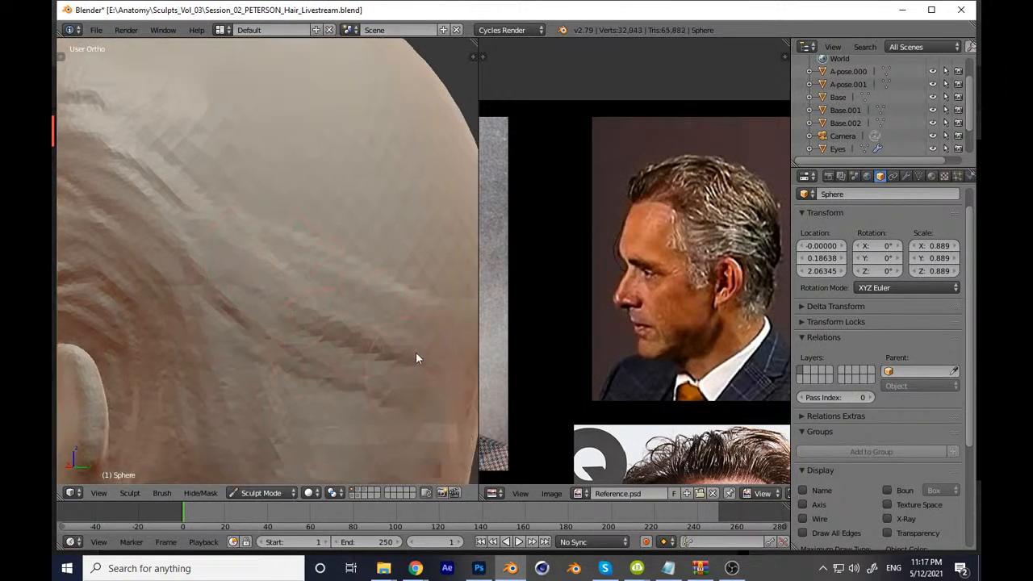
middle_drag(294, 344, 282, 321)
ctrl+middle_drag(294, 260, 304, 305)
mouse_move(312, 318)
mouse_down()
mouse_move(383, 334)
mouse_move(367, 336)
mouse_up()
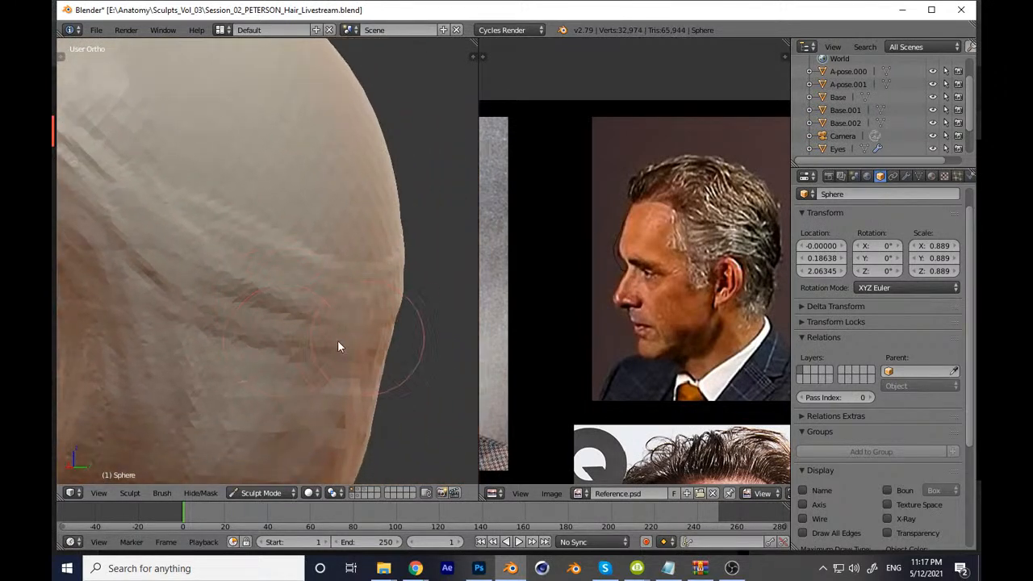
ctrl+middle_drag(282, 390, 268, 346)
mouse_move(268, 345)
mouse_down()
mouse_move(276, 356)
mouse_move(416, 385)
mouse_up()
mouse_move(324, 374)
middle_down()
mouse_move(313, 321)
mouse_move(231, 302)
mouse_move(208, 322)
middle_up()
mouse_move(207, 323)
mouse_down()
mouse_move(285, 336)
mouse_move(307, 381)
mouse_move(281, 299)
mouse_move(225, 258)
mouse_move(304, 350)
mouse_up()
Step: Add further strands across the lower back of the head, continuing the flow from behind the ear
mouse_move(304, 350)
ctrl+middle_down()
mouse_move(297, 276)
mouse_move(350, 297)
mouse_move(305, 316)
mouse_move(428, 317)
ctrl+middle_up()
mouse_move(428, 317)
mouse_down()
mouse_move(380, 401)
mouse_move(378, 360)
mouse_move(389, 453)
mouse_move(348, 311)
mouse_up()
mouse_move(348, 310)
middle_down()
mouse_move(382, 295)
mouse_move(348, 371)
mouse_move(350, 352)
mouse_move(309, 331)
mouse_move(301, 343)
middle_up()
mouse_move(301, 342)
ctrl+middle_down()
mouse_move(309, 251)
mouse_move(313, 261)
mouse_move(326, 371)
mouse_move(276, 271)
ctrl+middle_up()
mouse_move(277, 321)
mouse_down()
mouse_move(361, 360)
mouse_move(377, 333)
mouse_up()
middle_drag(376, 333, 342, 369)
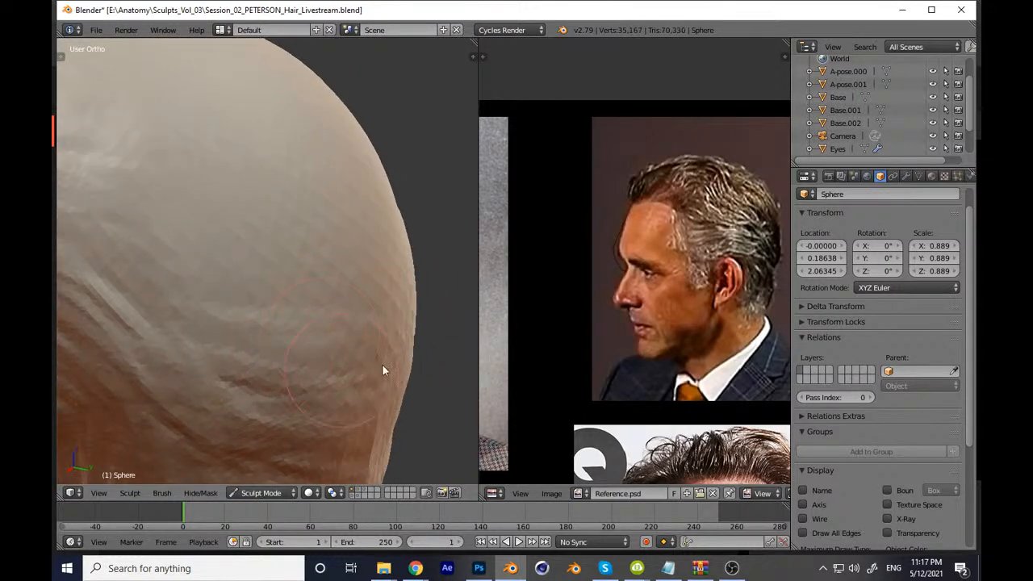
drag(342, 368, 327, 341)
Step: Sculpt downward strands over the middle of the smooth back of the head
mouse_move(327, 341)
middle_down()
mouse_move(272, 310)
mouse_move(340, 361)
mouse_move(333, 342)
middle_up()
mouse_move(245, 344)
mouse_down()
mouse_move(387, 354)
mouse_move(264, 338)
mouse_move(404, 295)
mouse_move(272, 283)
mouse_move(267, 236)
mouse_up()
mouse_move(369, 341)
middle_down()
mouse_move(217, 348)
mouse_move(302, 295)
mouse_move(256, 347)
mouse_move(201, 288)
middle_up()
mouse_move(201, 288)
mouse_down()
mouse_move(239, 402)
mouse_move(218, 249)
mouse_move(261, 393)
mouse_move(282, 244)
mouse_move(259, 396)
mouse_move(235, 288)
mouse_move(245, 291)
mouse_move(231, 392)
mouse_up()
middle_drag(231, 392, 274, 168)
mouse_move(274, 168)
mouse_down()
mouse_move(253, 285)
mouse_move(222, 167)
mouse_move(245, 172)
mouse_up()
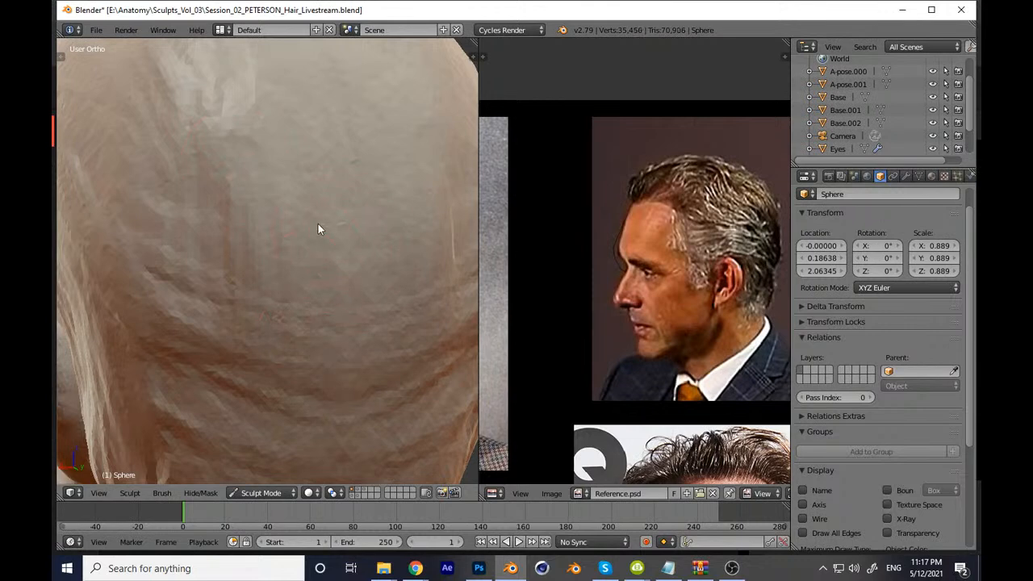
mouse_move(251, 216)
middle_down()
mouse_move(247, 253)
mouse_move(288, 282)
middle_up()
drag(387, 324, 364, 273)
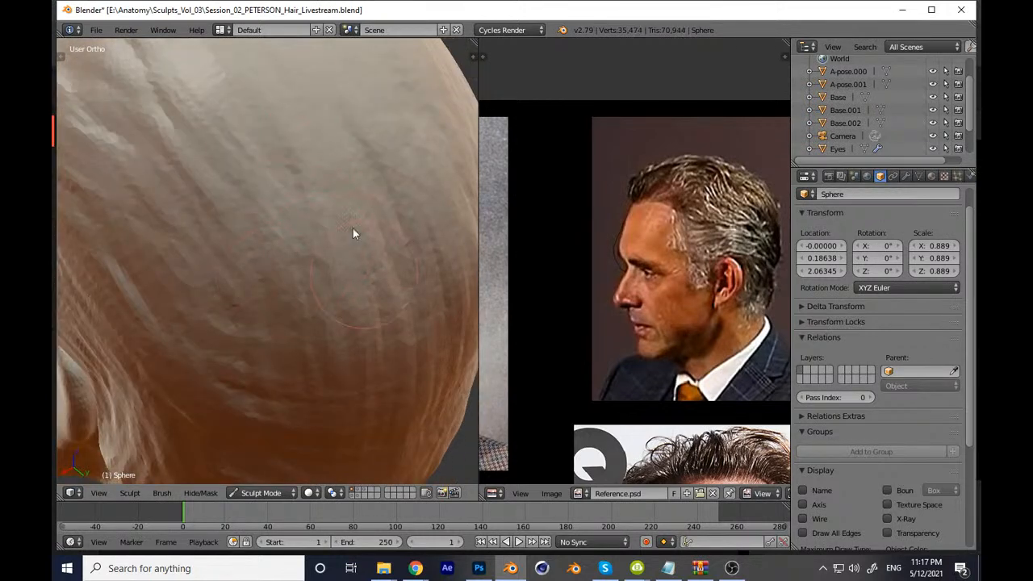
Step: View the whole head from the side and save over Session_02_PETERSON_Hair_Livestream.blend
scroll(364, 280, down, 6)
mouse_move(347, 325)
middle_down()
mouse_move(323, 304)
mouse_move(342, 314)
middle_up()
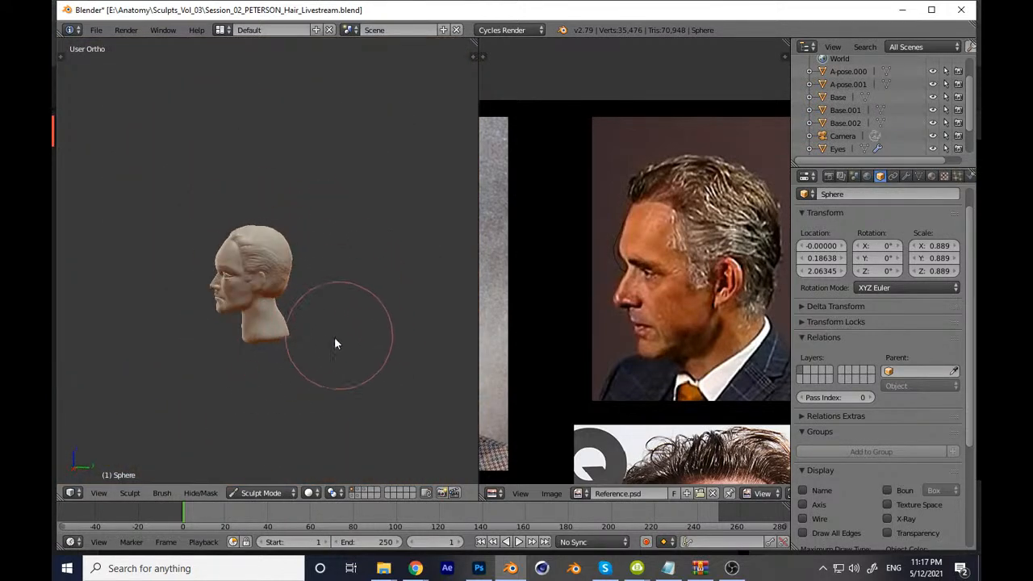
key(ctrl+s)
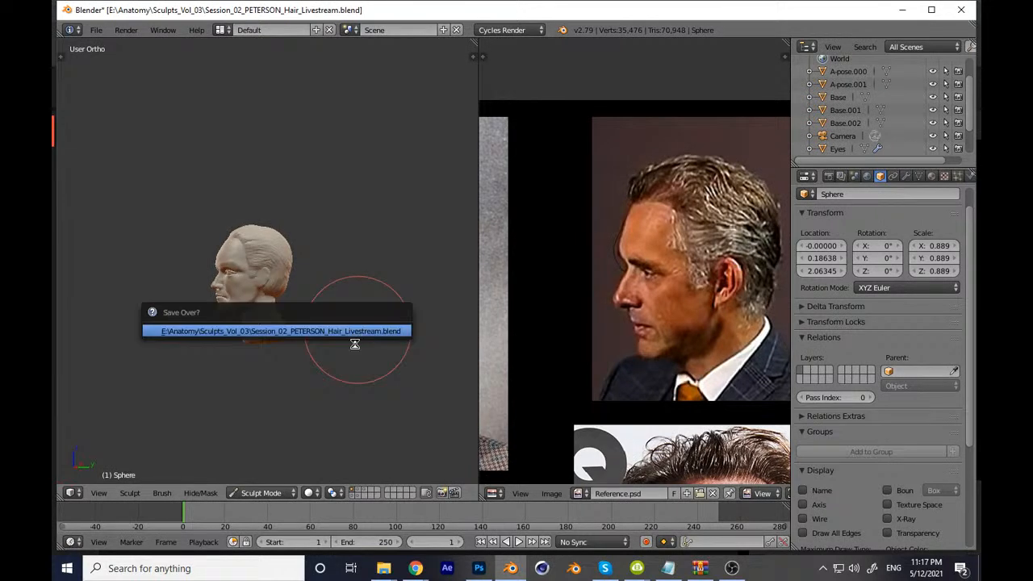
Step: In right side view, reshape the front hair silhouette above the forehead with the Grab brush
key(KP_3)
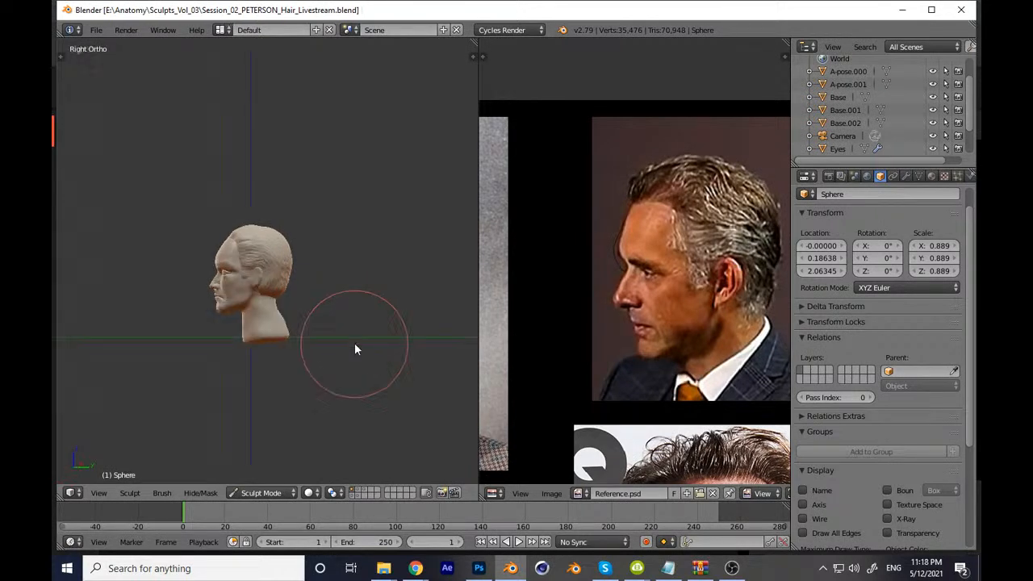
shift+middle_drag(221, 327, 242, 362)
scroll(258, 323, up, 8)
shift+middle_drag(260, 320, 323, 255)
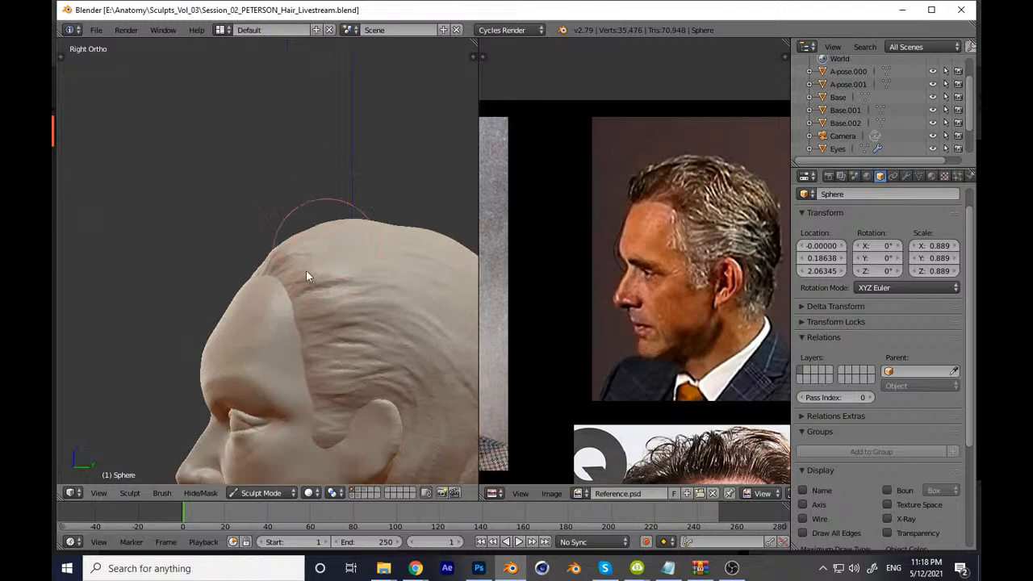
scroll(322, 254, up, 4)
key(g)
mouse_move(299, 222)
mouse_down()
mouse_move(253, 262)
mouse_move(268, 271)
mouse_up()
scroll(267, 275, down, 8)
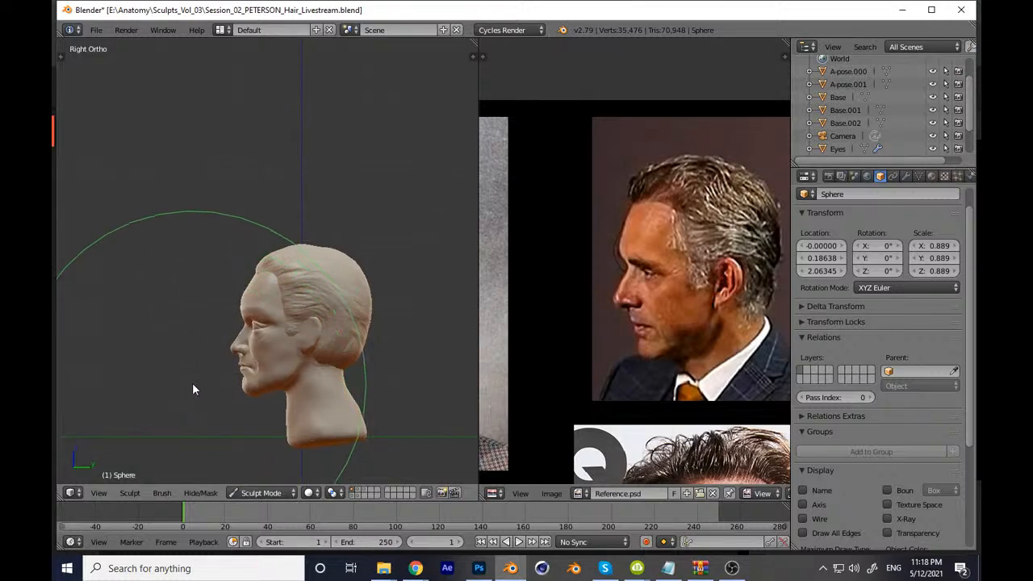
Step: Replace the Grab brush with a clay brush for sculpting strands, and return to the front view
key(t)
drag(149, 131, 138, 63)
click(123, 82)
click(202, 161)
mouse_move(231, 307)
middle_down()
mouse_move(398, 346)
mouse_move(427, 240)
middle_up()
key(t)
key(KP_1)
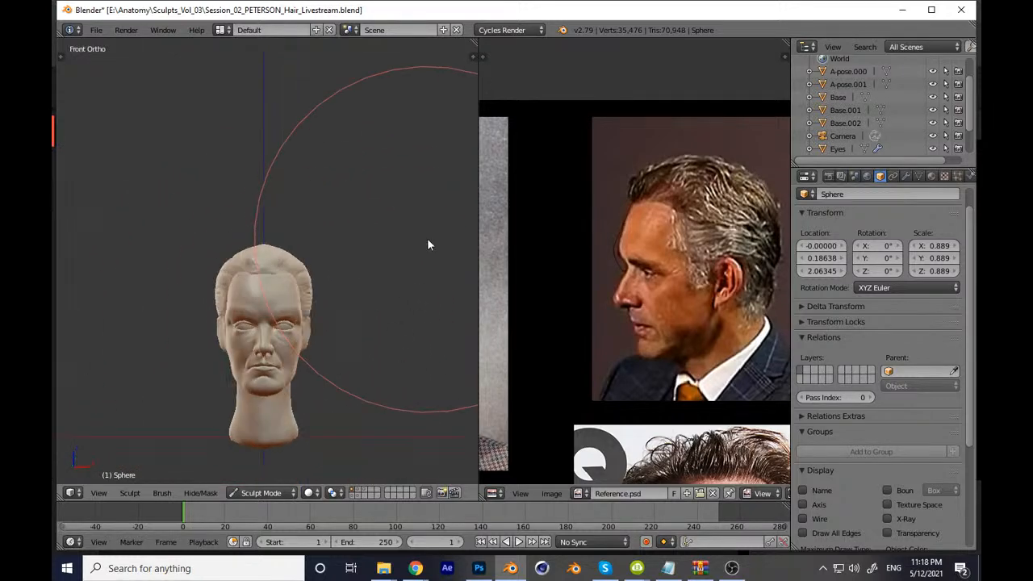
Step: Compare the front hair with the reference photo, resize the brush and sculpt over the middle of the front hairline
scroll(300, 296, up, 3)
scroll(300, 297, up, 5)
scroll(709, 197, down, 3)
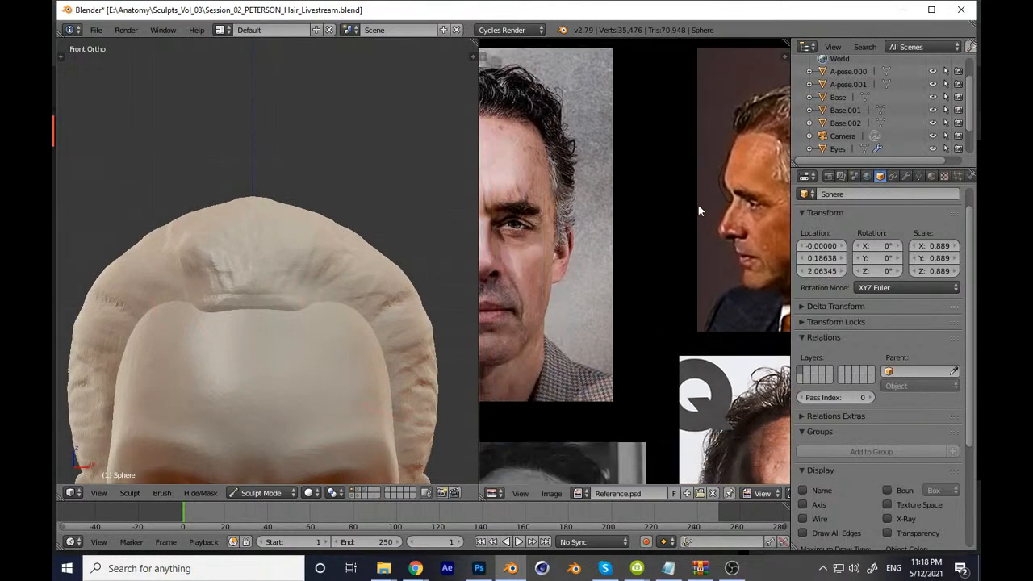
scroll(348, 321, up, 4)
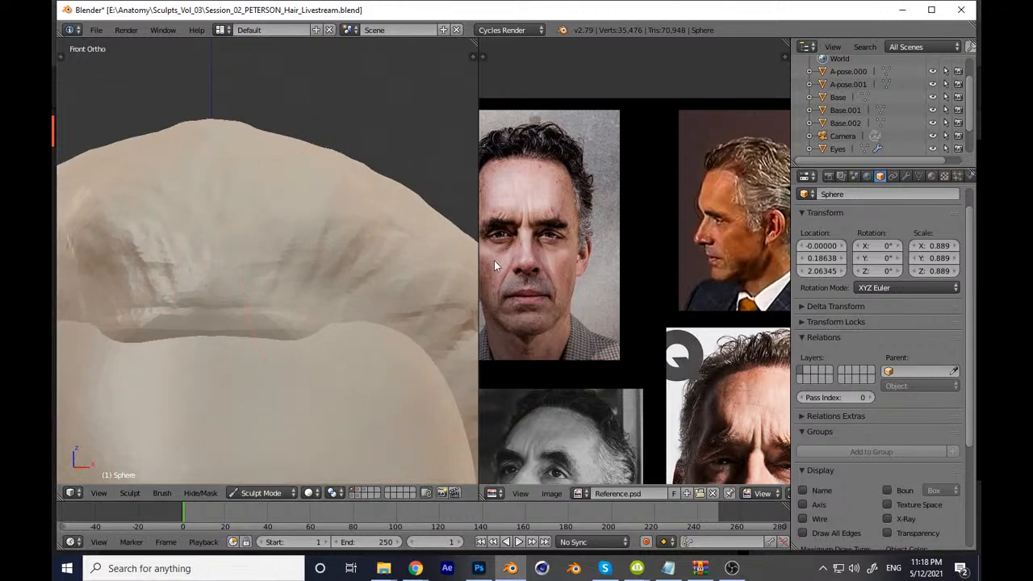
key(f)
click(238, 336)
scroll(237, 327, up, 1)
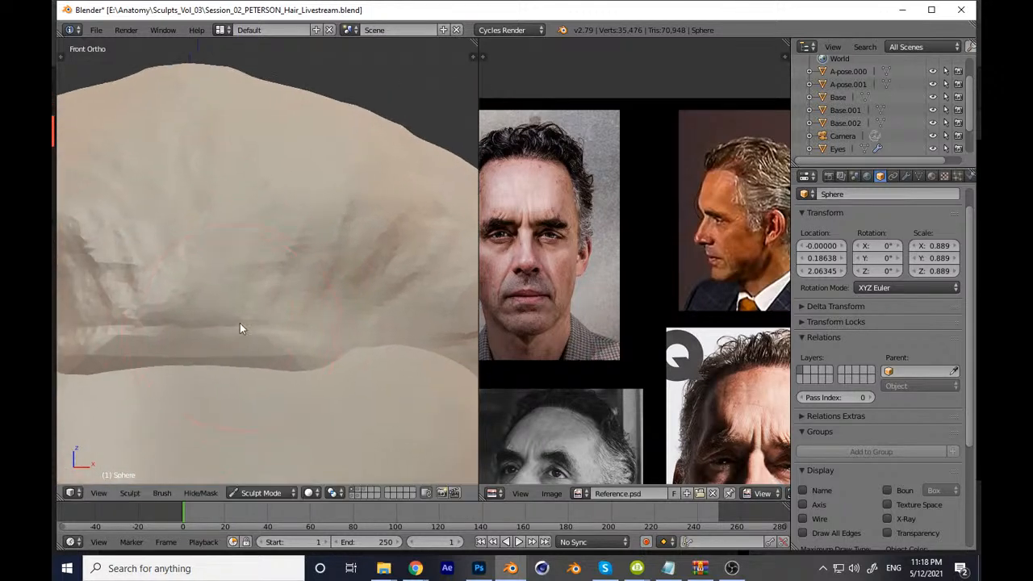
mouse_move(259, 255)
mouse_down()
mouse_move(323, 210)
mouse_move(389, 202)
mouse_up()
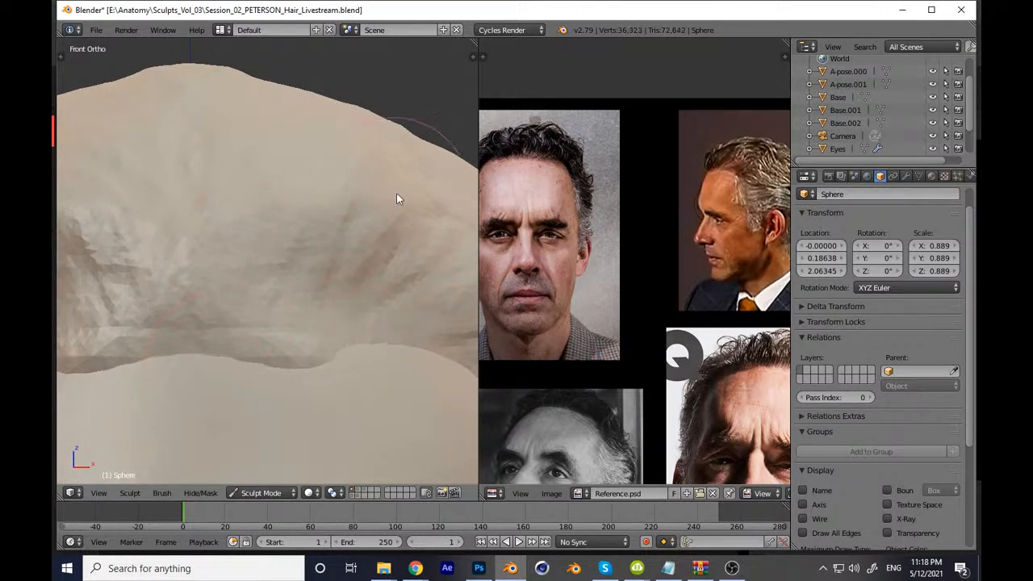
Step: Sculpt strands rising from the front hairline toward the crown, viewed slightly from above
middle_drag(325, 242, 294, 315)
drag(229, 273, 281, 216)
drag(283, 301, 250, 192)
drag(322, 323, 396, 257)
Step: Check the whole head in front view, and sculpt another strand across the front hair mass
scroll(361, 236, down, 4)
scroll(361, 235, down, 5)
middle_drag(360, 235, 381, 315)
key(KP_1)
scroll(296, 306, up, 11)
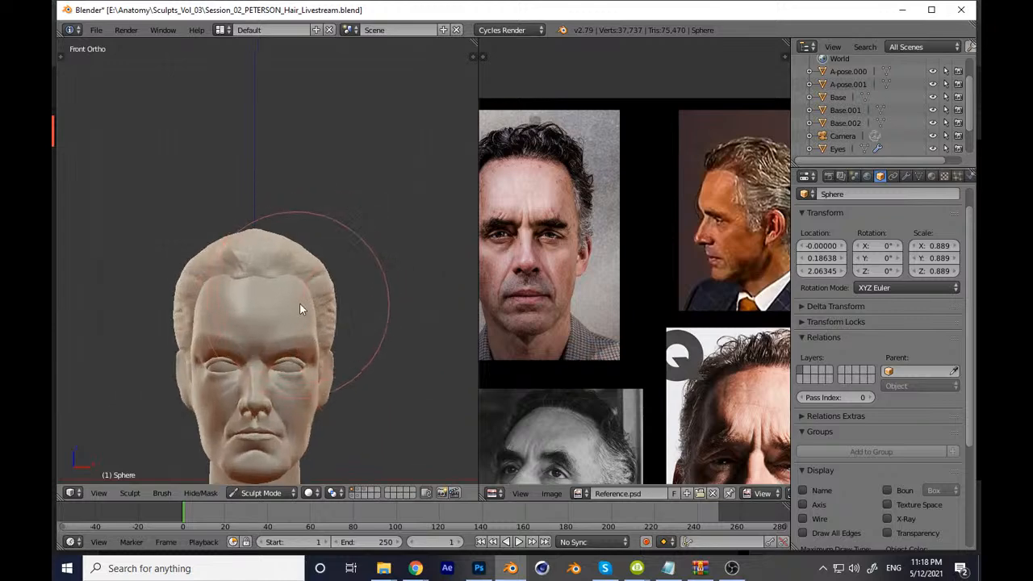
mouse_move(198, 341)
mouse_down()
mouse_move(223, 351)
mouse_move(196, 260)
mouse_move(272, 166)
mouse_move(356, 208)
mouse_move(382, 262)
mouse_up()
middle_drag(383, 262, 244, 217)
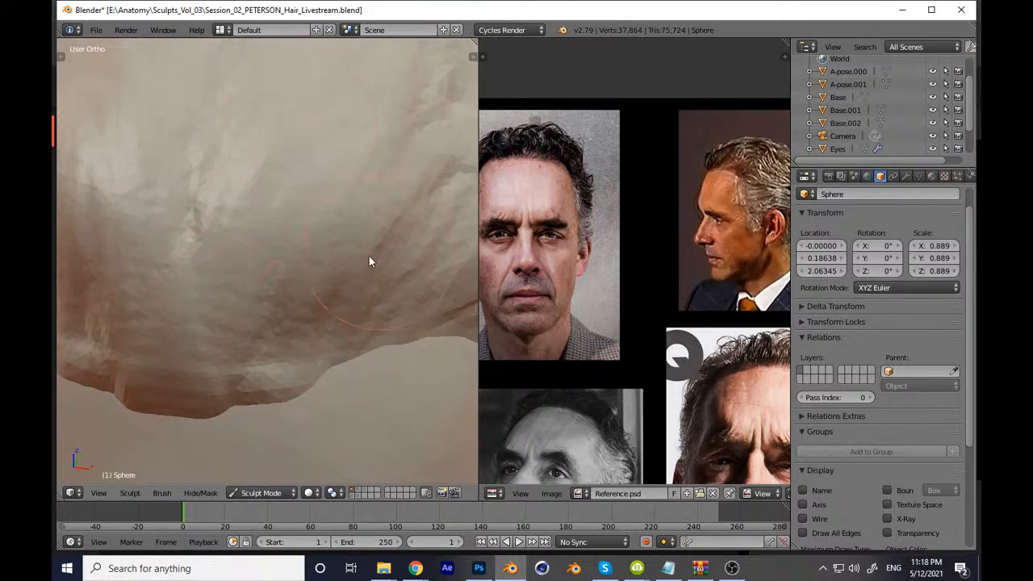
Step: Review the brush settings, resize the brush and sculpt strands between the top of the head and the middle of the hairline
key(t)
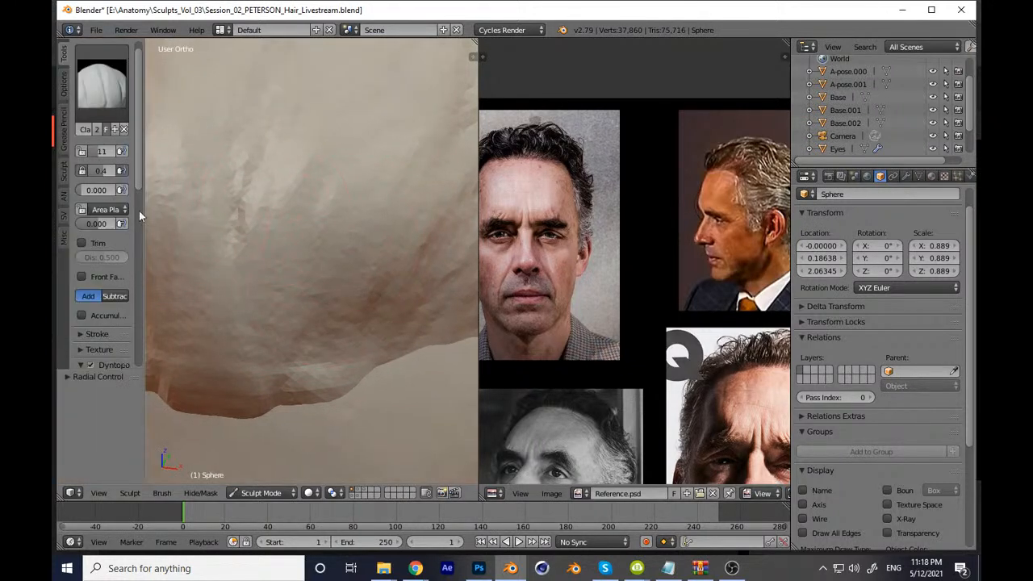
scroll(138, 240, down, 6)
key(t)
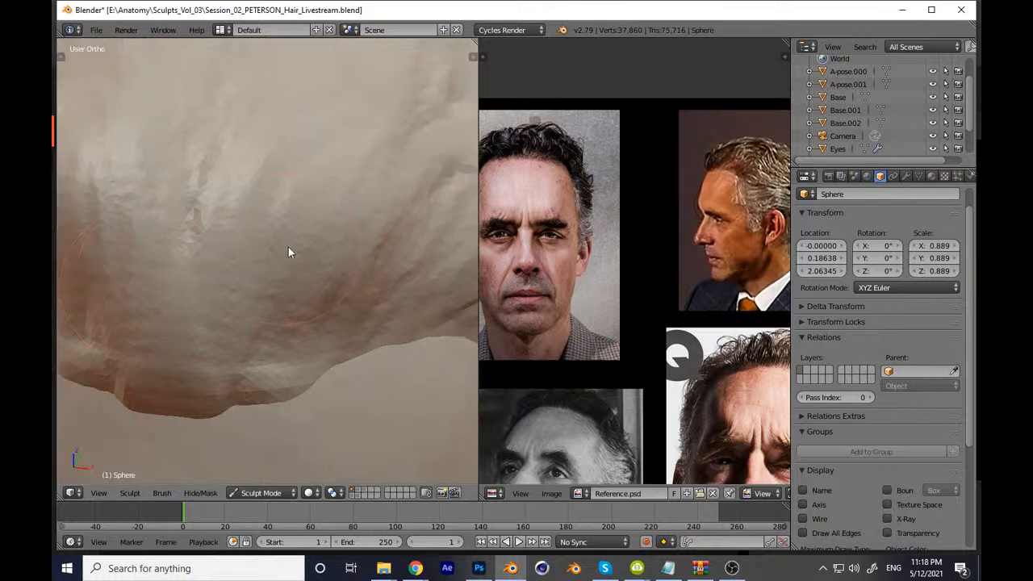
middle_drag(285, 253, 320, 280)
key(KP_1)
scroll(288, 317, up, 3)
middle_drag(288, 317, 283, 333)
scroll(284, 332, up, 2)
key(f)
click(238, 232)
drag(277, 103, 211, 327)
drag(246, 121, 230, 297)
drag(264, 151, 212, 275)
drag(370, 79, 253, 280)
Step: Sculpt curved strands sweeping up and outward along the side of the front hair mass
drag(355, 121, 274, 324)
drag(374, 154, 322, 291)
drag(399, 140, 315, 262)
drag(360, 150, 218, 323)
drag(432, 118, 352, 271)
middle_drag(346, 276, 289, 267)
mouse_move(289, 266)
mouse_down()
mouse_move(325, 262)
mouse_move(383, 218)
mouse_move(352, 342)
mouse_move(379, 234)
mouse_up()
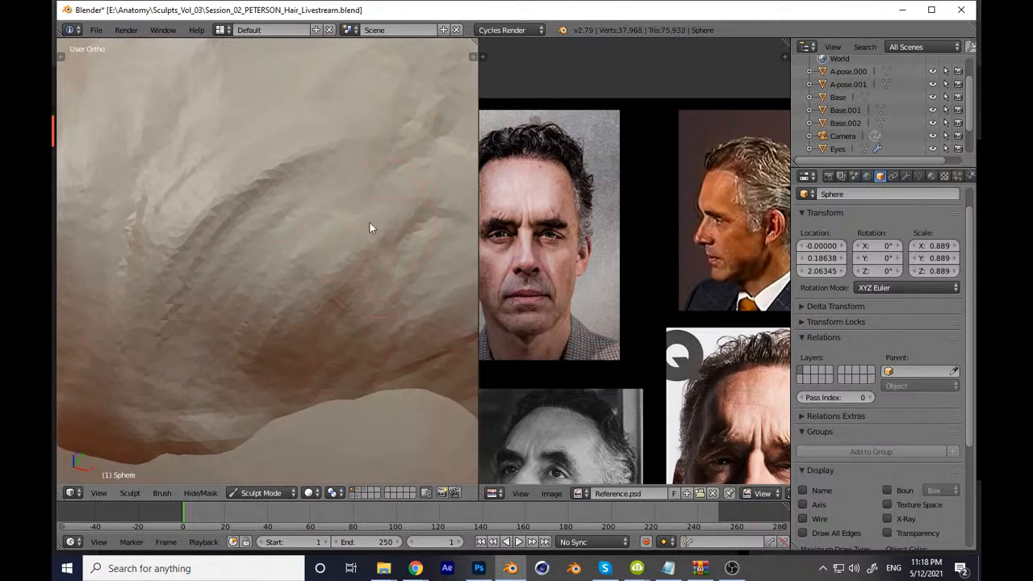
Step: Check the whole head in front view and save over Session_02_PETERSON_Hair_Livestream.blend
scroll(380, 234, down, 8)
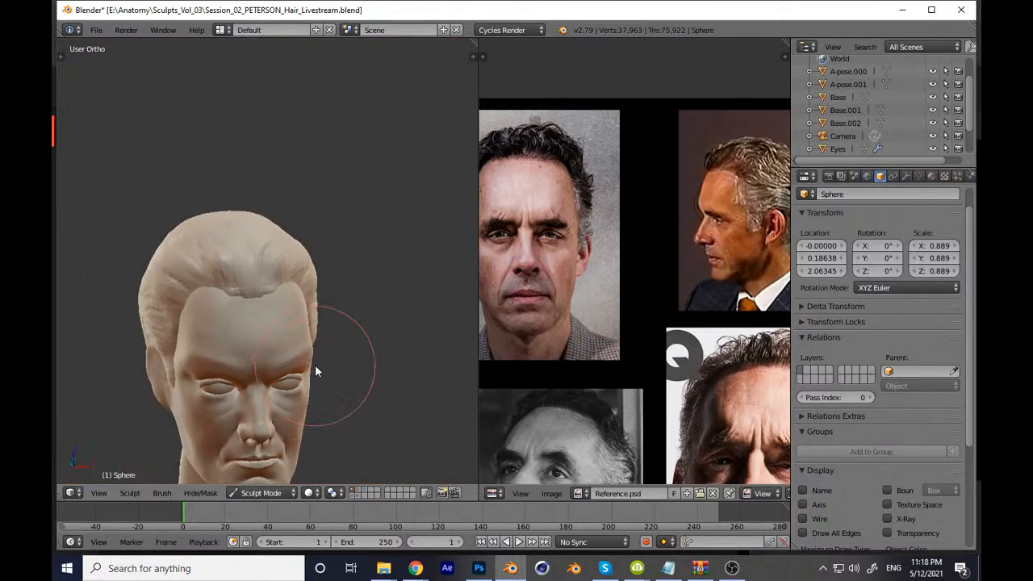
key(KP_1)
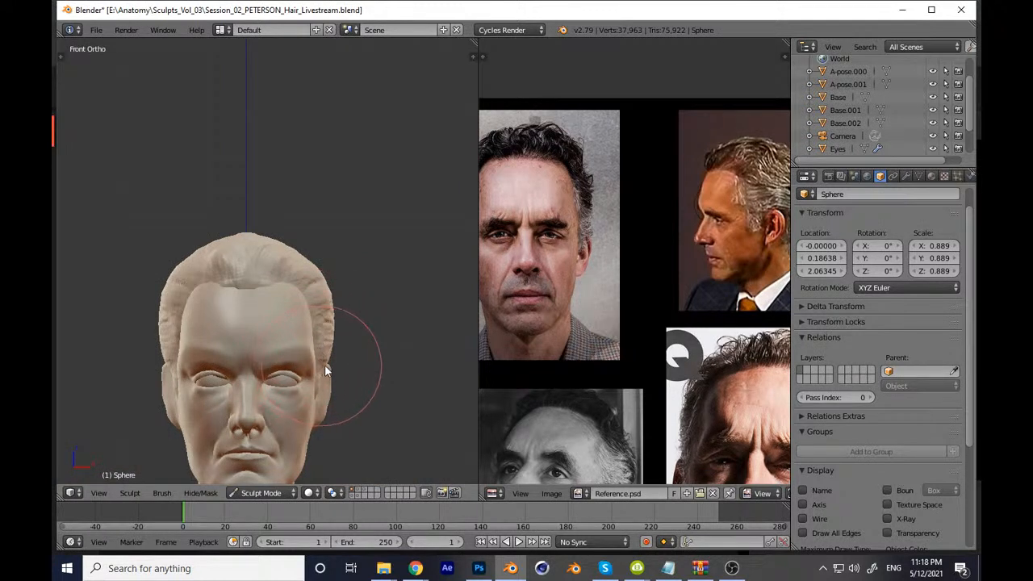
key(ctrl+s)
click(403, 335)
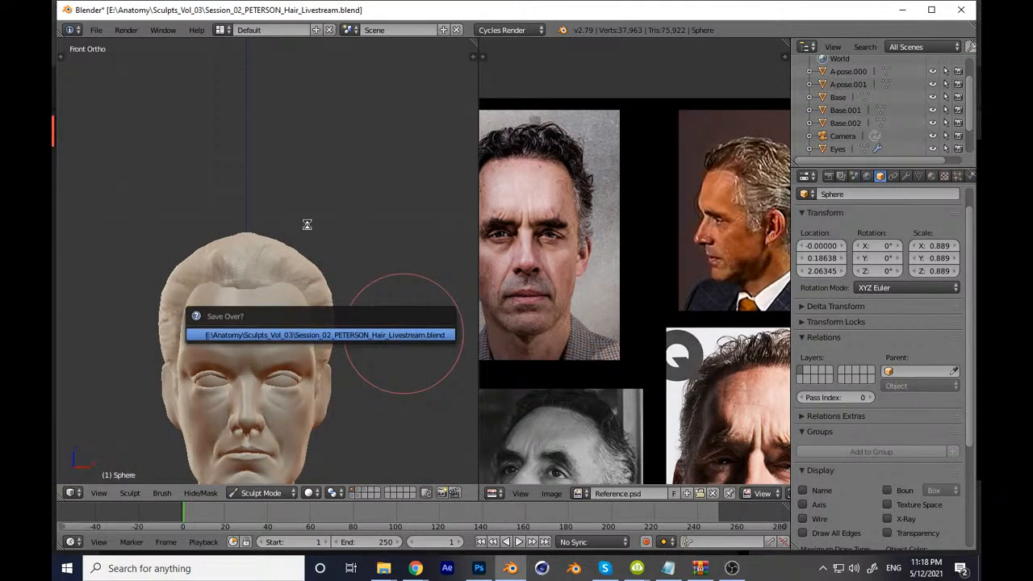
Step: Resize the brush and sculpt along the lower edge of the front hairline
scroll(355, 255, up, 5)
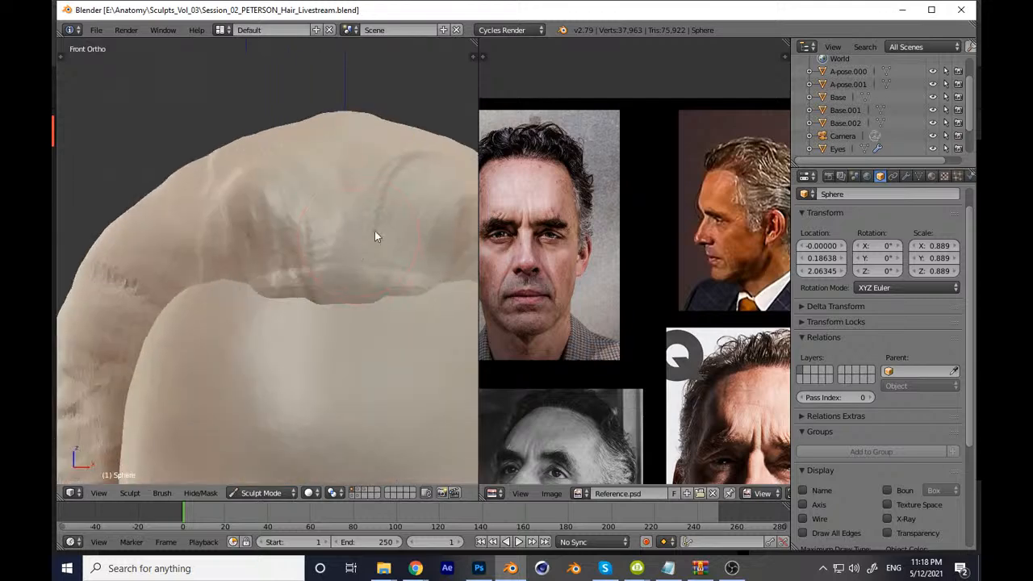
scroll(355, 255, up, 4)
key(f)
click(269, 310)
mouse_move(164, 382)
mouse_down()
mouse_move(361, 360)
mouse_move(465, 369)
mouse_up()
mouse_move(278, 352)
mouse_down()
mouse_move(465, 393)
mouse_move(399, 353)
mouse_up()
Step: Smooth the lower edge of the front hairline with a resized brush
shift+middle_drag(398, 352, 391, 385)
key(f)
click(282, 384)
shift+drag(396, 363, 288, 369)
shift+middle_drag(287, 370, 247, 372)
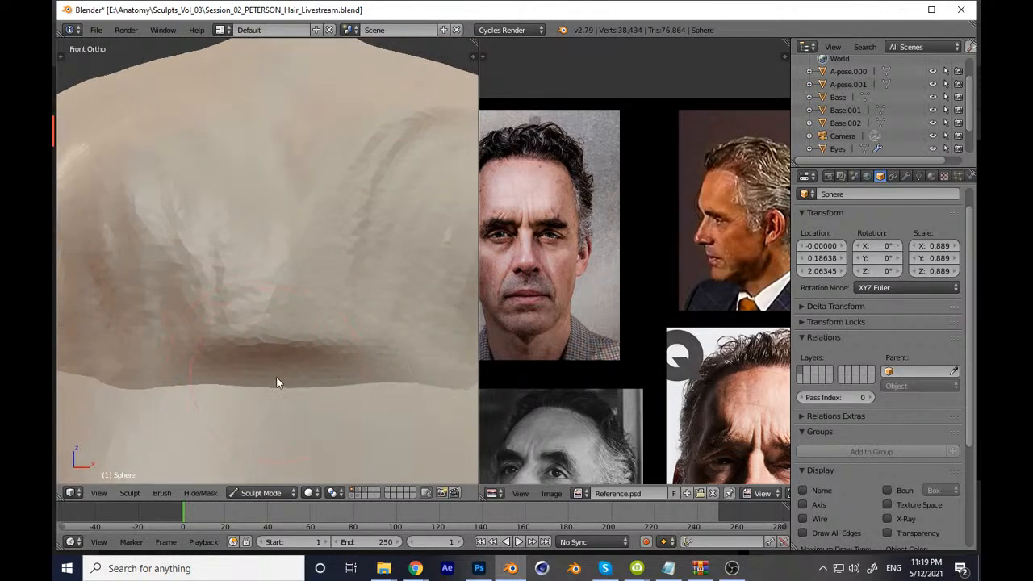
Step: Check the active brush, resize it and sculpt diagonal strands into the lower edge of the front hairline
key(t)
scroll(138, 199, up, 5)
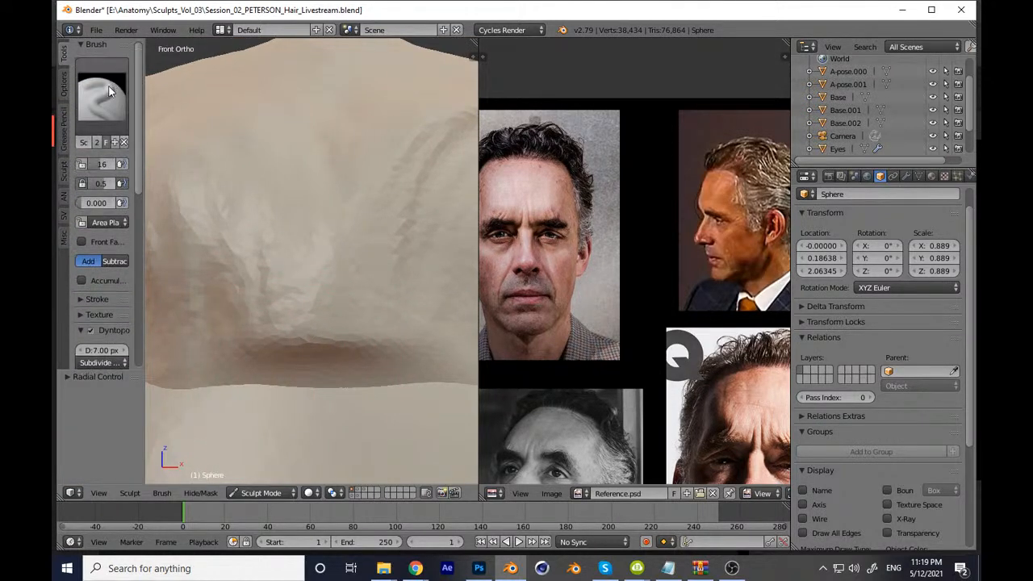
key(t)
key(f)
click(215, 365)
mouse_move(159, 404)
mouse_down()
mouse_move(307, 354)
mouse_move(316, 334)
mouse_up()
drag(399, 315, 286, 398)
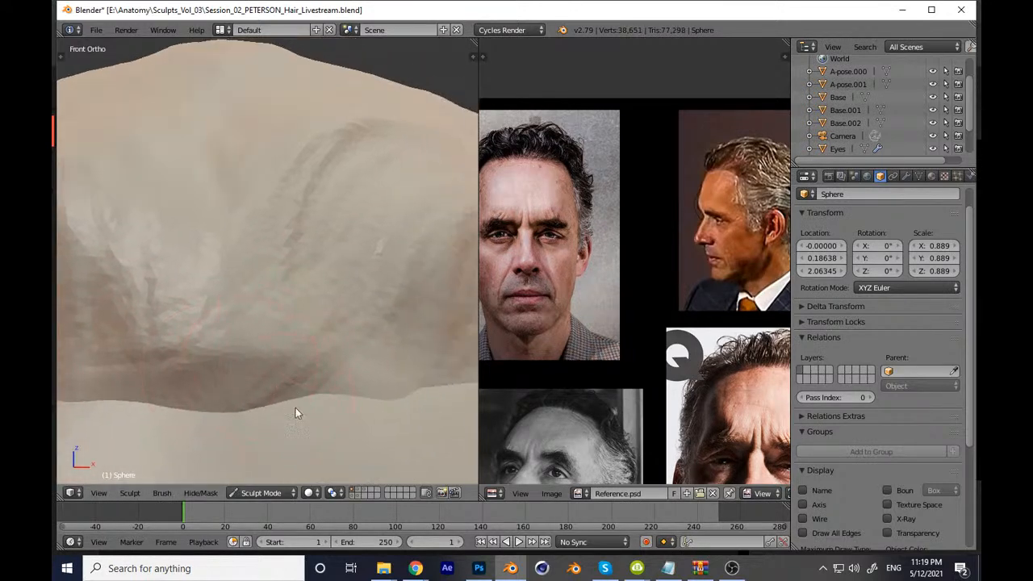
Step: Sculpt strands running from the front hairline back over the top of the front hair mass
mouse_move(232, 227)
middle_down()
mouse_move(185, 296)
mouse_move(249, 373)
middle_up()
drag(260, 190, 334, 151)
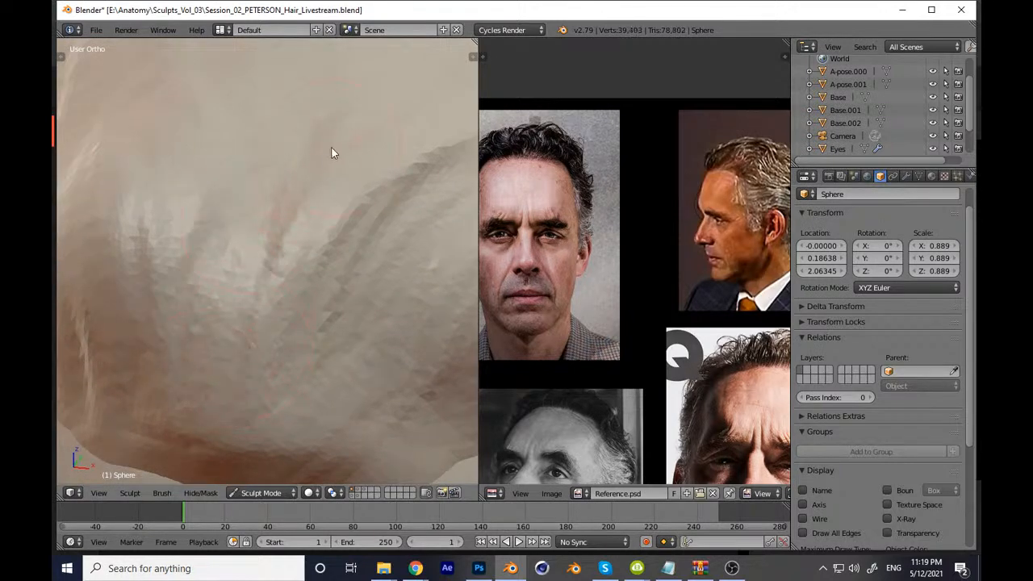
drag(226, 339, 235, 266)
middle_drag(231, 345, 291, 243)
drag(290, 150, 199, 355)
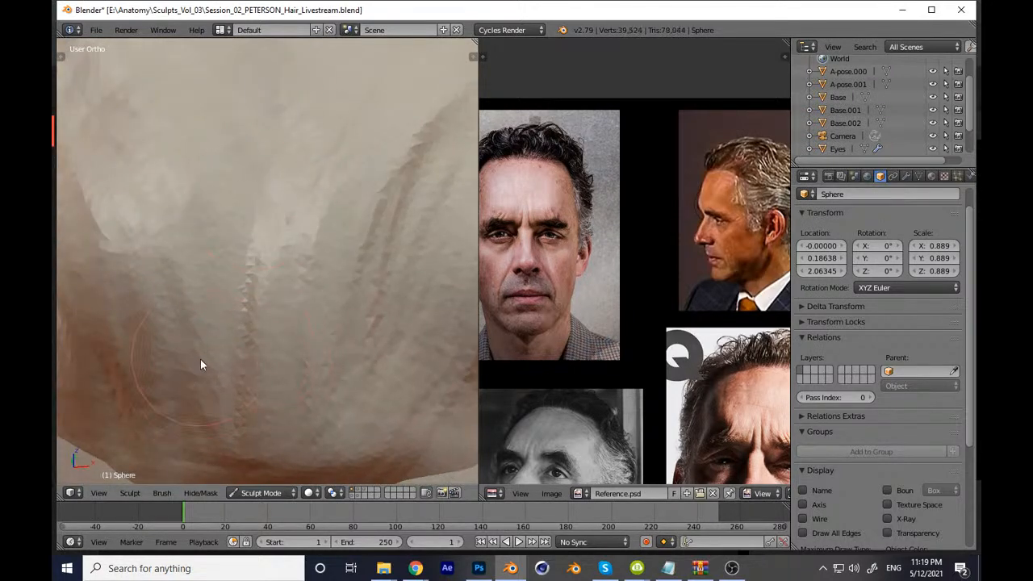
Step: Add long, closely spaced strands down the front hair mass toward the hairline
mouse_move(262, 284)
middle_down()
mouse_move(334, 350)
mouse_move(254, 318)
mouse_move(299, 362)
mouse_move(185, 247)
mouse_move(204, 208)
middle_up()
drag(227, 118, 211, 347)
drag(268, 127, 234, 347)
drag(251, 202, 252, 380)
drag(316, 139, 230, 380)
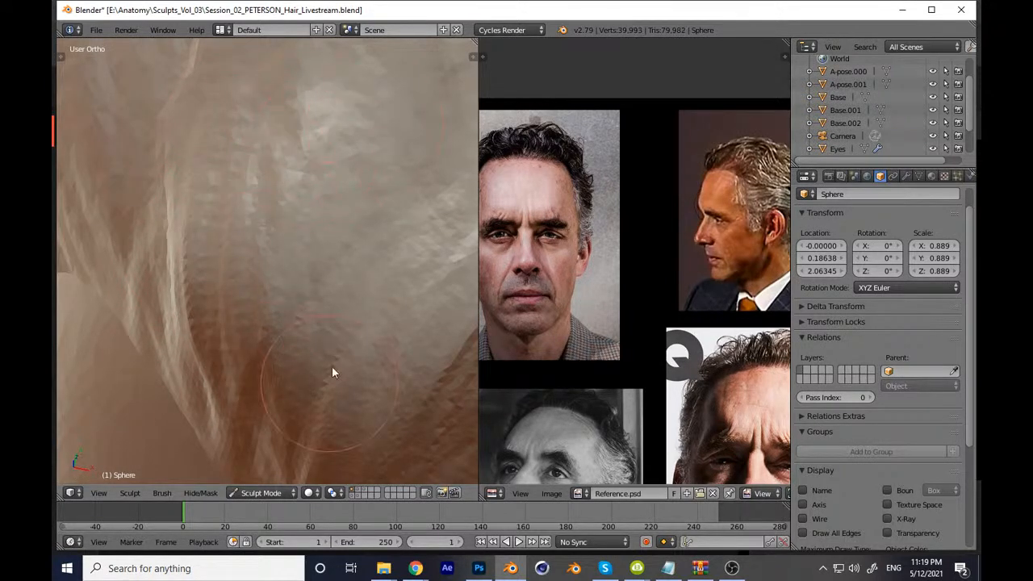
drag(398, 186, 438, 151)
Step: Inspect the front hair from above and refine a strand on top of the hair mass
scroll(354, 214, down, 6)
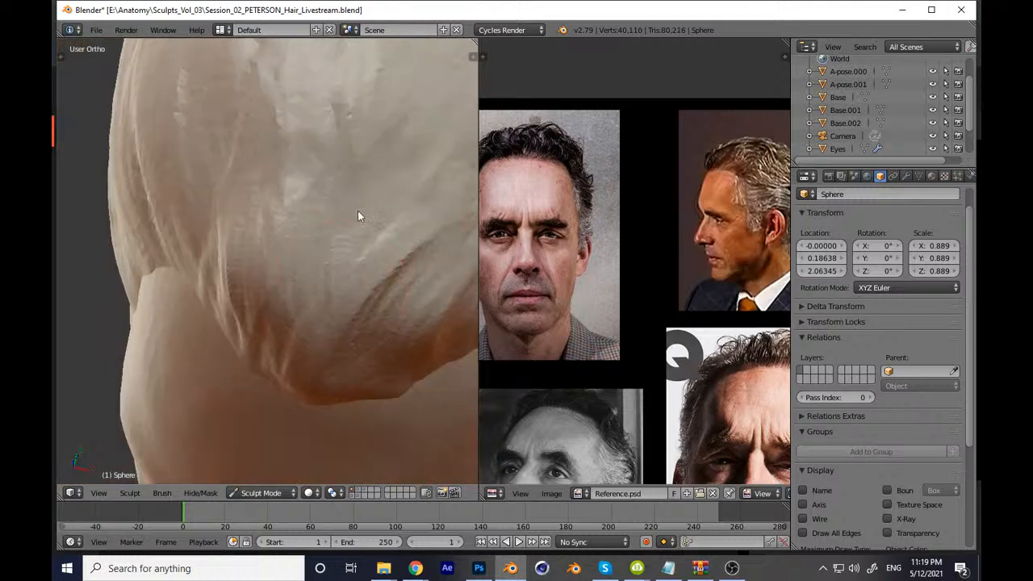
middle_drag(365, 263, 300, 287)
scroll(299, 259, up, 7)
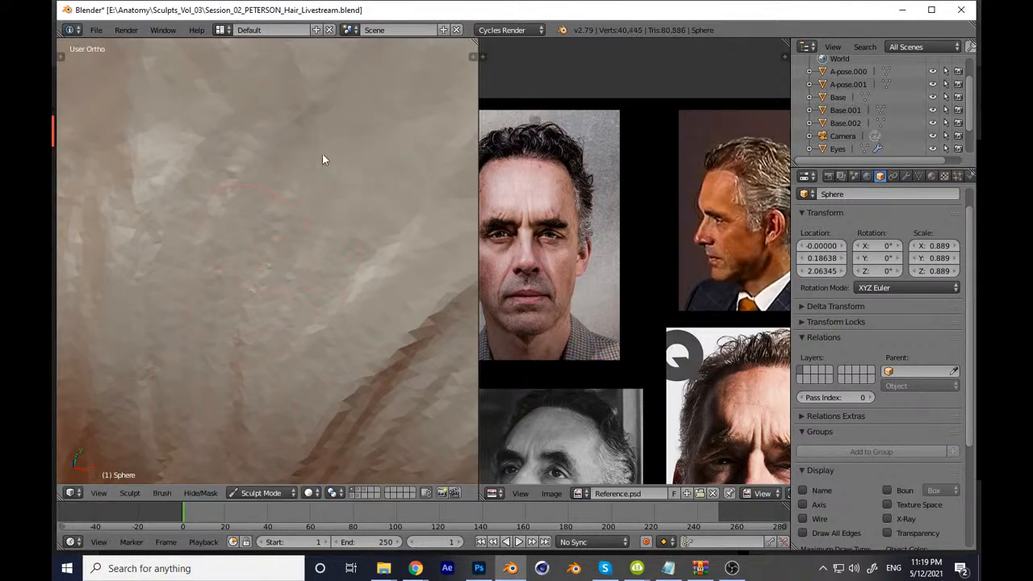
drag(410, 228, 362, 291)
scroll(380, 210, down, 7)
Step: Sculpt short diagonal strands down to the receding hairline corner above the temple
mouse_move(293, 292)
middle_down()
mouse_move(281, 324)
mouse_move(342, 271)
middle_up()
scroll(283, 323, up, 3)
scroll(340, 272, up, 3)
drag(202, 228, 256, 246)
drag(211, 187, 262, 246)
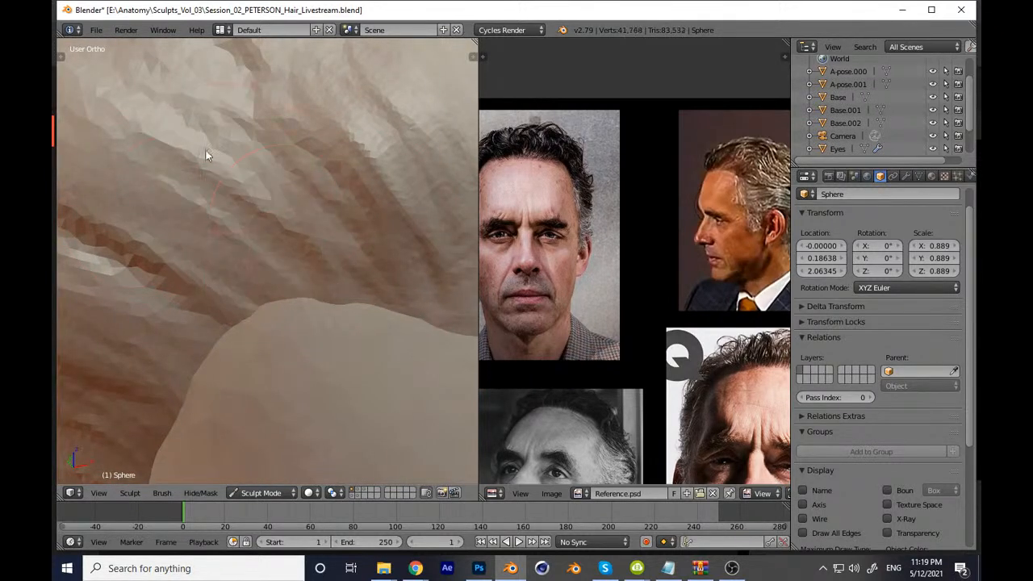
drag(232, 162, 282, 238)
drag(173, 174, 230, 254)
drag(146, 126, 257, 214)
drag(242, 113, 315, 202)
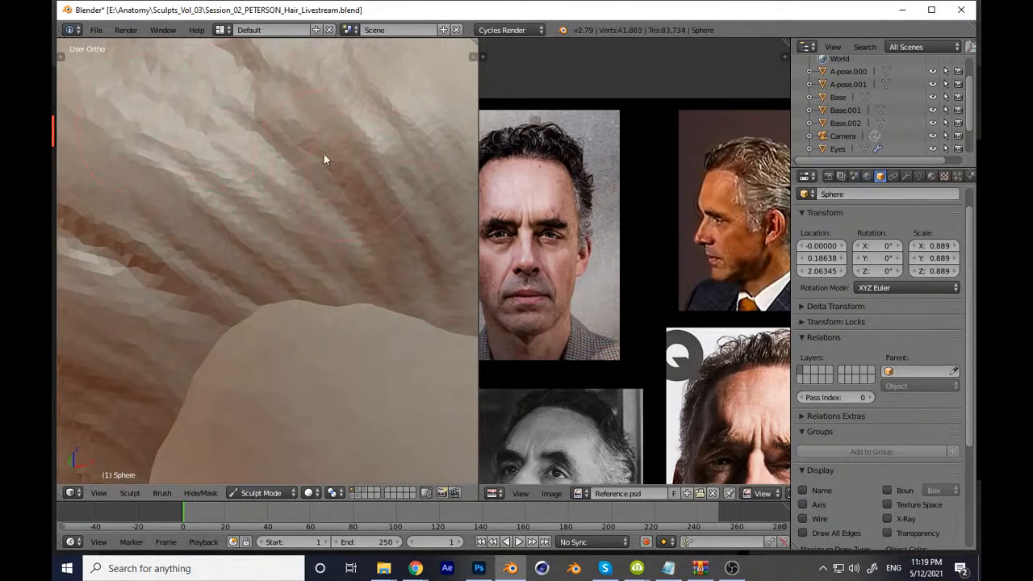
Step: Resize the brush and sculpt a diagonal strand down toward the hairline above the receding corner
shift+middle_drag(278, 200, 263, 246)
key(f)
click(292, 228)
drag(355, 166, 396, 251)
scroll(296, 258, down, 3)
middle_drag(295, 258, 321, 235)
scroll(321, 241, up, 4)
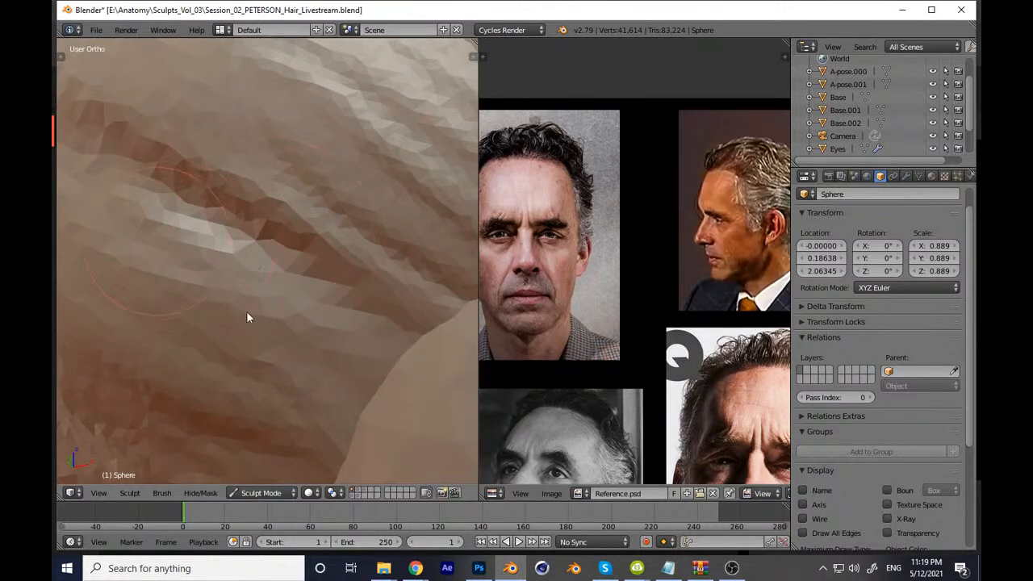
Step: Sculpt several long diagonal strands sweeping down to the receding hairline corner at the temple, and save the file
drag(183, 266, 303, 363)
drag(246, 224, 355, 347)
drag(215, 169, 343, 355)
mouse_move(315, 244)
mouse_down()
mouse_move(256, 153)
mouse_move(344, 258)
mouse_up()
scroll(347, 267, down, 4)
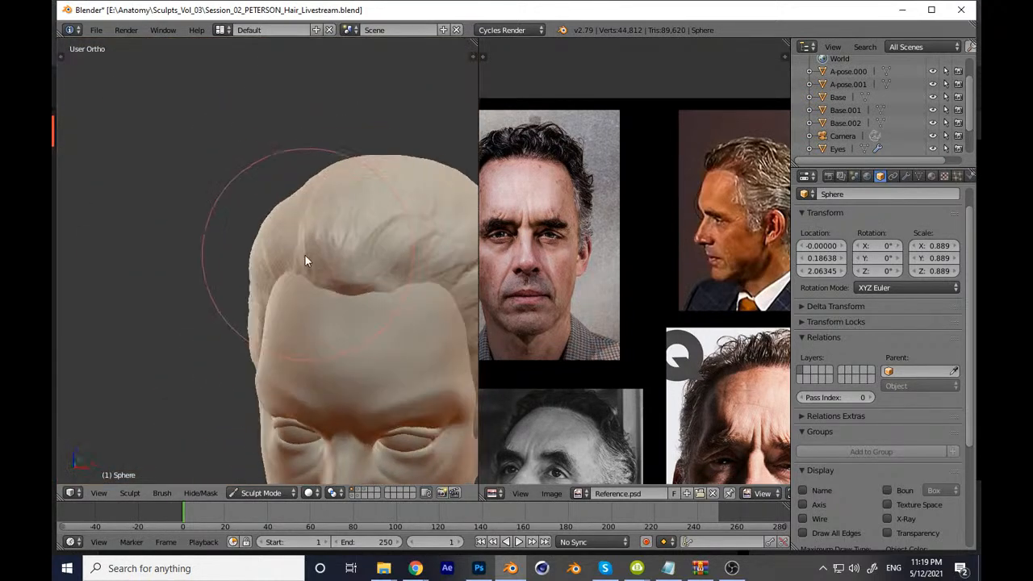
key(KP_1)
scroll(307, 315, down, 2)
scroll(319, 335, down, 3)
key(ctrl+s)
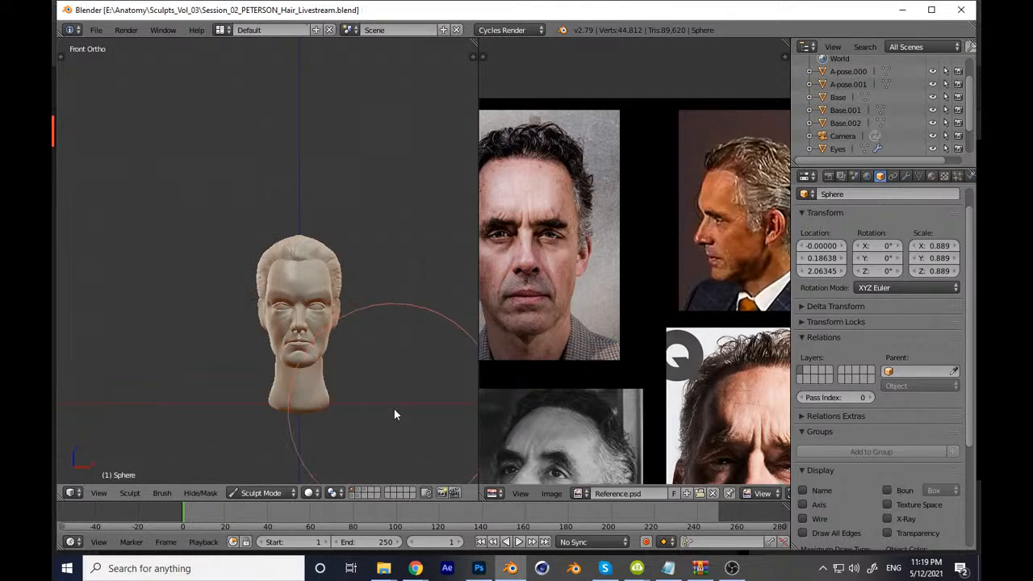
Step: Sculpt two short diagonal strands in the front hair mass above the middle of the hairline
scroll(444, 231, up, 6)
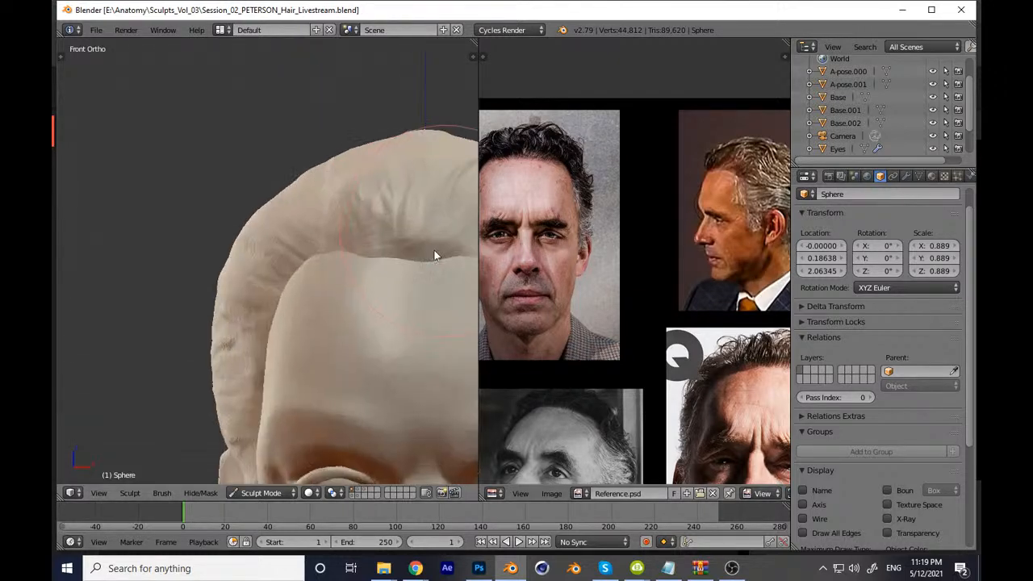
shift+middle_drag(398, 264, 276, 309)
scroll(337, 303, up, 2)
key(t)
key(t)
shift+middle_drag(340, 286, 265, 304)
scroll(270, 305, up, 1)
drag(363, 286, 347, 317)
mouse_move(379, 262)
mouse_down()
mouse_move(354, 323)
mouse_move(309, 321)
mouse_up()
Step: Sculpt long parallel strands from the front hairline diagonally up and outward across the hair mass on the character's left
shift+middle_drag(308, 321, 286, 303)
drag(260, 357, 401, 211)
drag(311, 356, 461, 219)
drag(343, 345, 429, 254)
shift+middle_drag(346, 297, 273, 326)
drag(270, 370, 415, 184)
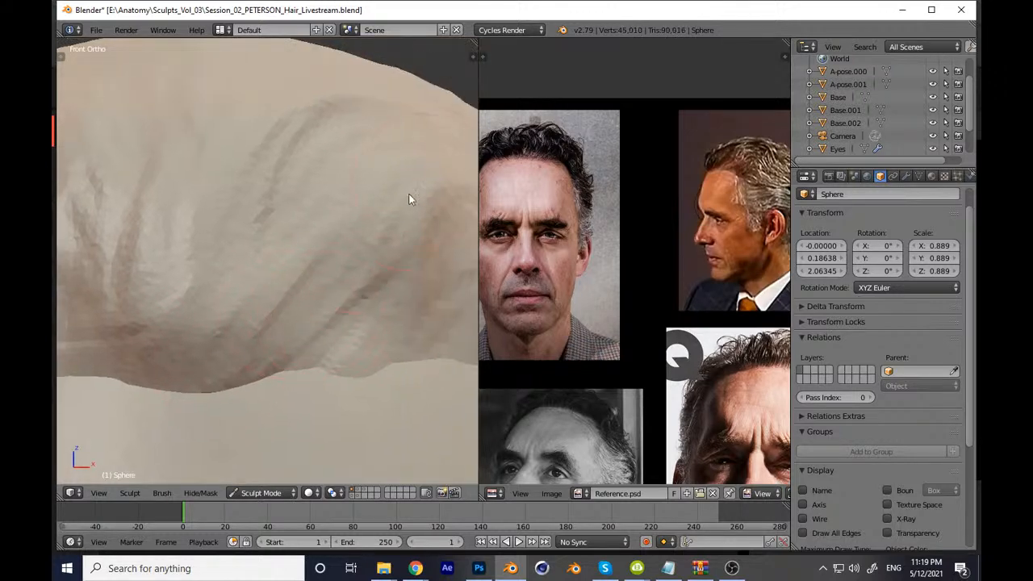
Step: Refine the deep strand sweeping down to the hairline above the receding corner on the character's right
scroll(343, 342, down, 2)
mouse_move(337, 340)
middle_down()
mouse_move(280, 366)
mouse_move(393, 364)
middle_up()
middle_drag(274, 311, 356, 300)
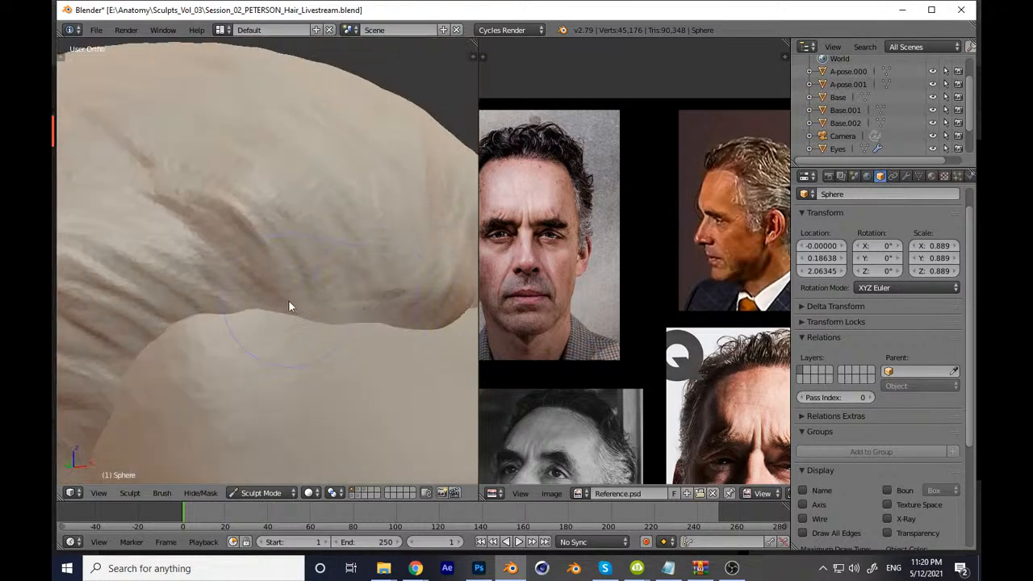
scroll(292, 297, up, 3)
scroll(225, 282, up, 1)
drag(186, 240, 295, 276)
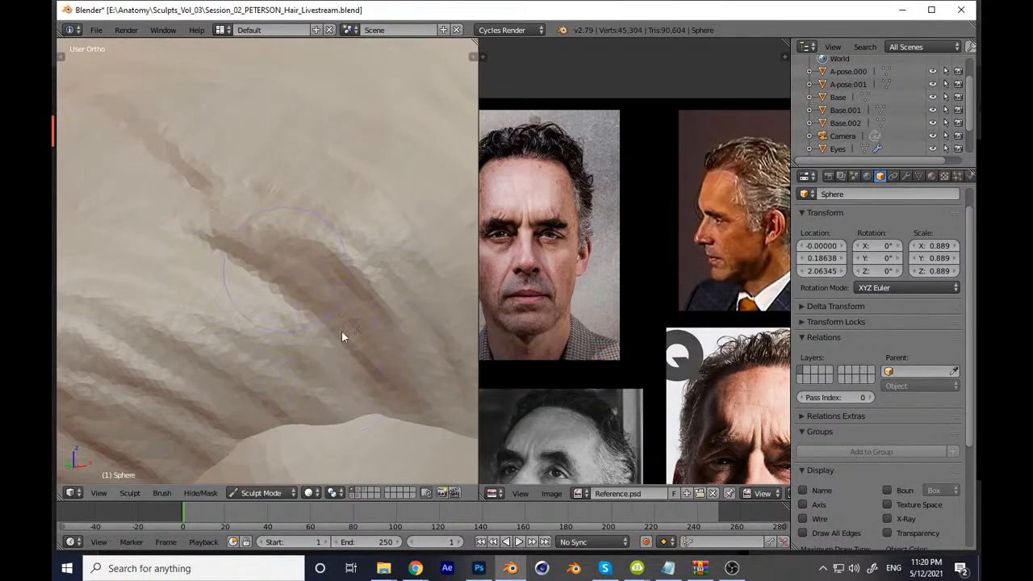
Step: Sculpt diagonal strands between the upper front hair mass and the hairline on the character's left
scroll(342, 395, down, 5)
mouse_move(342, 394)
middle_down()
mouse_move(343, 312)
mouse_move(312, 317)
middle_up()
scroll(382, 260, up, 3)
mouse_move(382, 259)
middle_down()
mouse_move(237, 377)
mouse_move(292, 327)
middle_up()
drag(407, 246, 317, 292)
mouse_move(317, 292)
shift+middle_down()
mouse_move(356, 197)
mouse_move(322, 279)
mouse_move(258, 373)
shift+middle_up()
mouse_move(258, 379)
mouse_down()
mouse_move(356, 258)
mouse_move(350, 281)
mouse_up()
scroll(355, 315, down, 6)
key(KP_1)
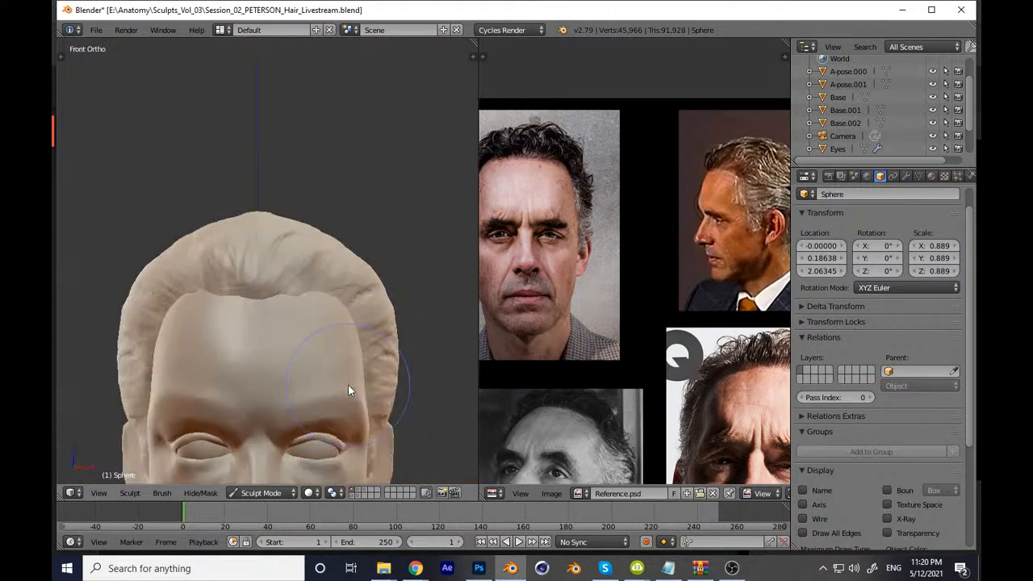
scroll(348, 384, down, 3)
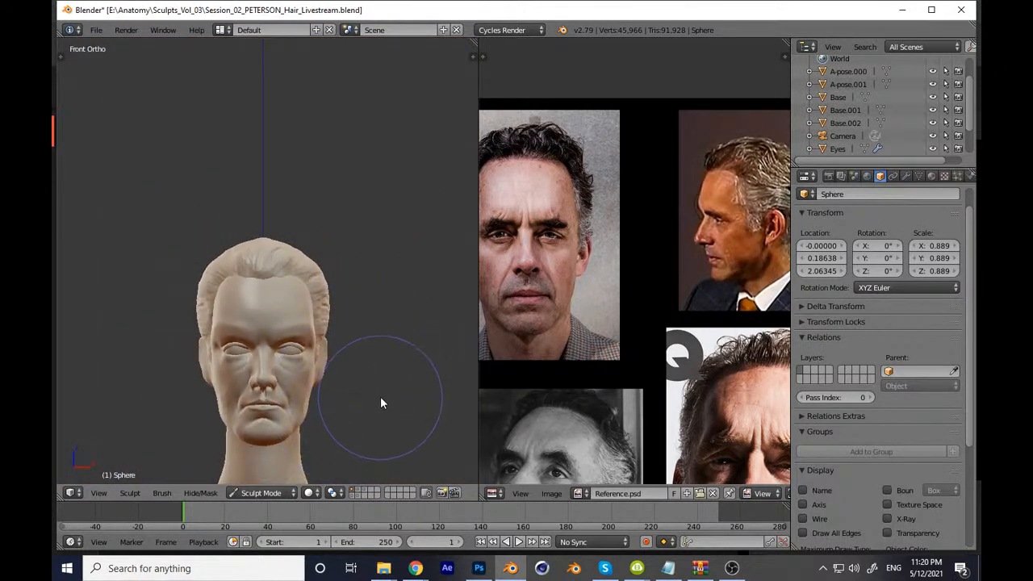
Step: Carve one long diagonal strand down to the front hairline on the character's left, and save the file
scroll(348, 396, up, 8)
shift+middle_drag(340, 282, 338, 251)
scroll(334, 330, up, 5)
scroll(337, 251, down, 2)
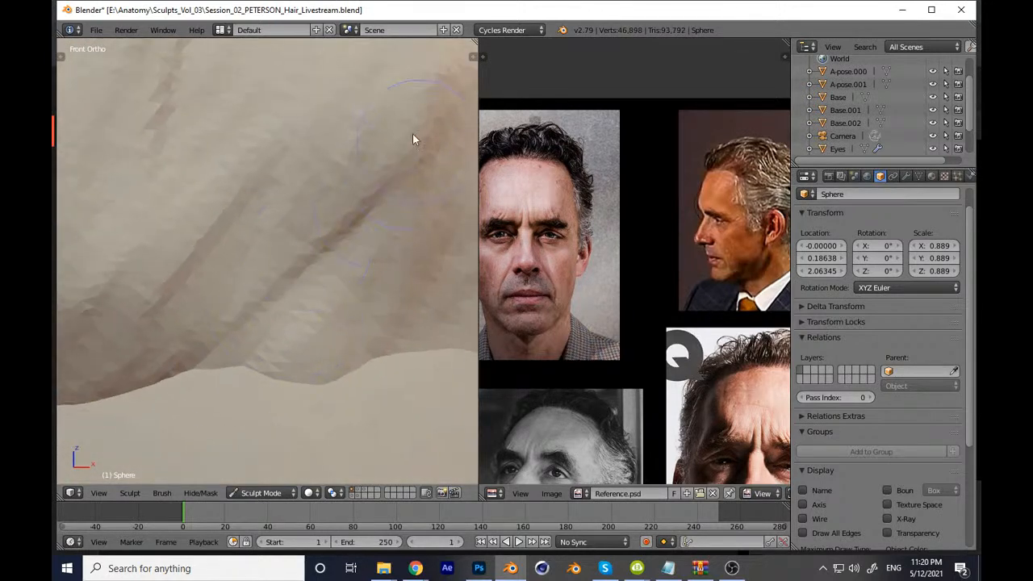
drag(405, 132, 247, 358)
scroll(281, 357, down, 6)
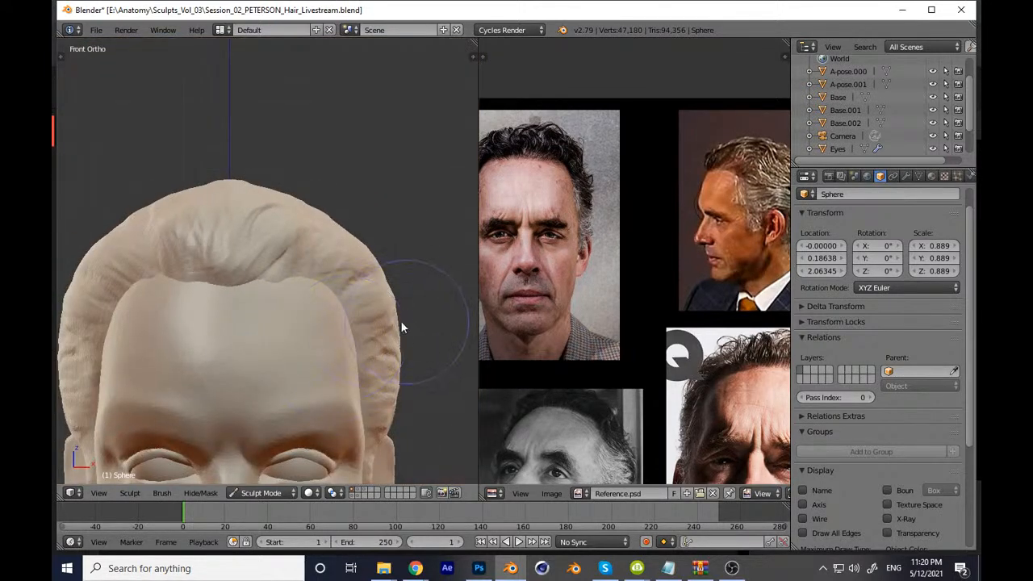
scroll(362, 375, down, 1)
mouse_move(315, 336)
middle_down()
mouse_move(367, 371)
mouse_move(286, 385)
middle_up()
key(ctrl+s)
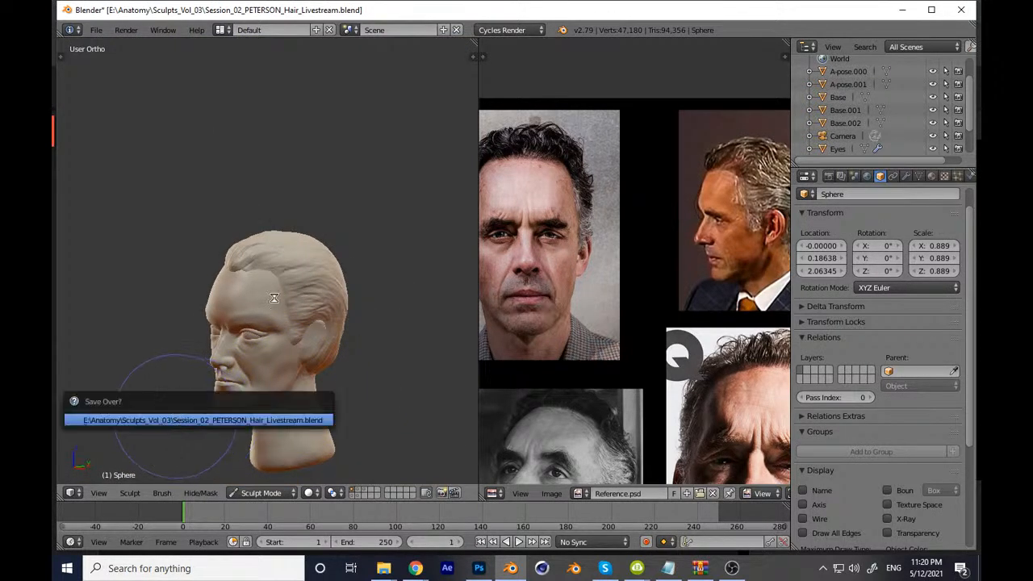
Step: Turn off matcap shading and switch the hair mesh from Sculpt Mode to Object Mode
mouse_move(390, 302)
middle_down()
mouse_move(353, 342)
mouse_move(393, 346)
mouse_move(412, 363)
mouse_move(452, 360)
mouse_move(272, 381)
mouse_move(385, 381)
middle_up()
middle_drag(557, 347, 539, 340)
mouse_move(434, 343)
middle_down()
mouse_move(351, 393)
mouse_move(358, 385)
middle_up()
key(n)
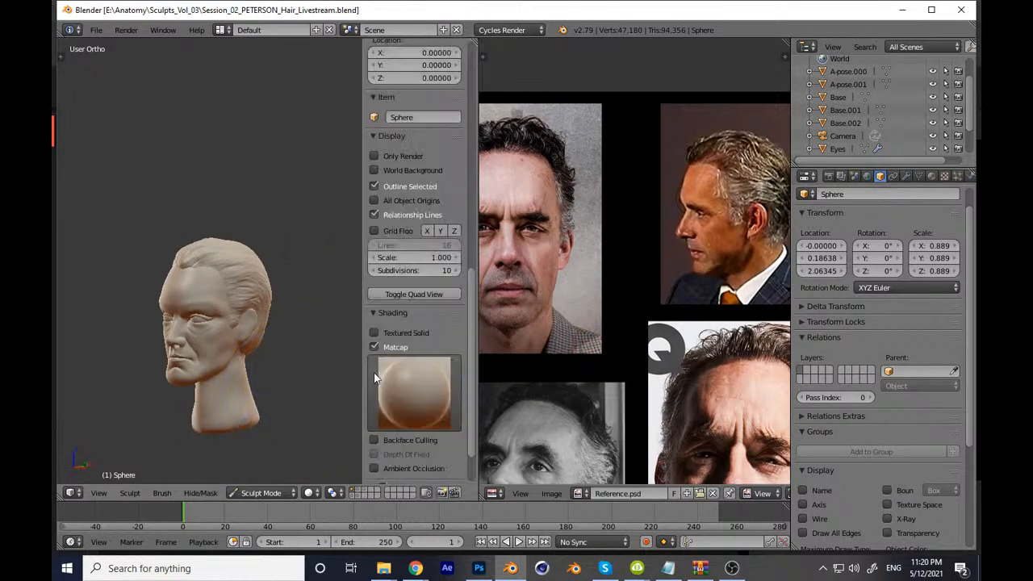
click(378, 347)
key(n)
click(260, 494)
click(266, 477)
Step: Create a new material for the hair mesh and darken its diffuse color to dark grey
click(922, 176)
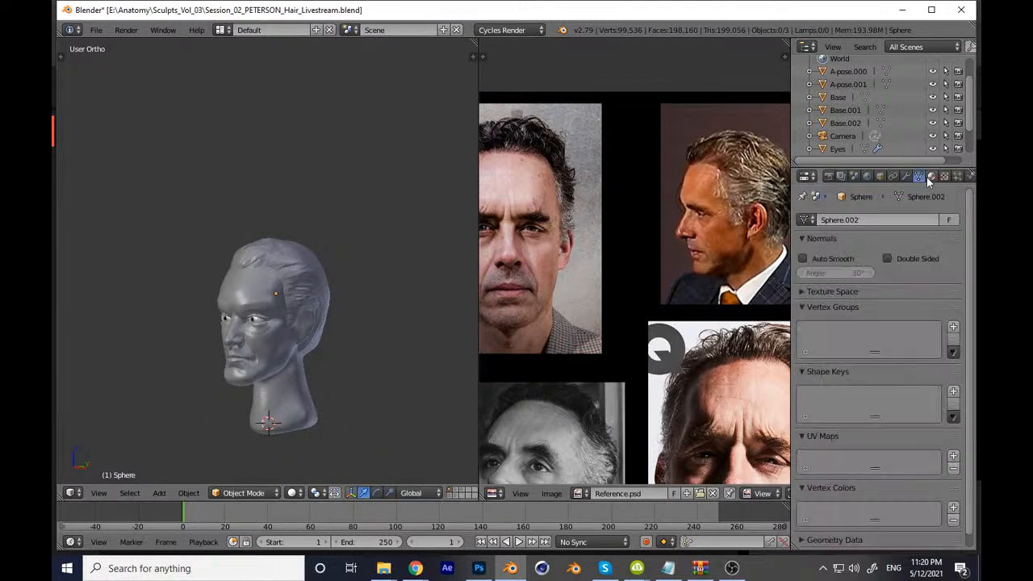
click(933, 176)
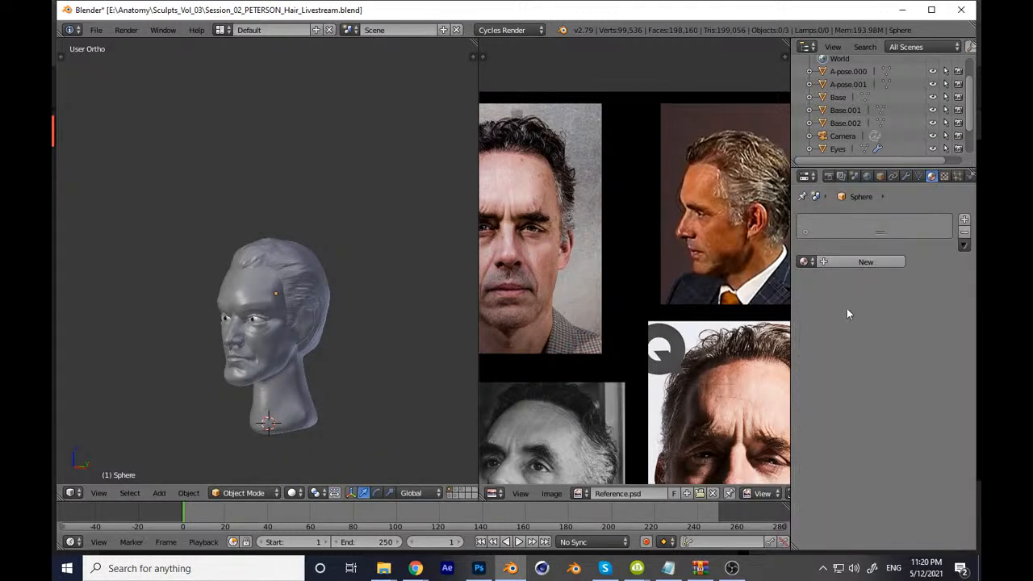
click(867, 266)
click(892, 356)
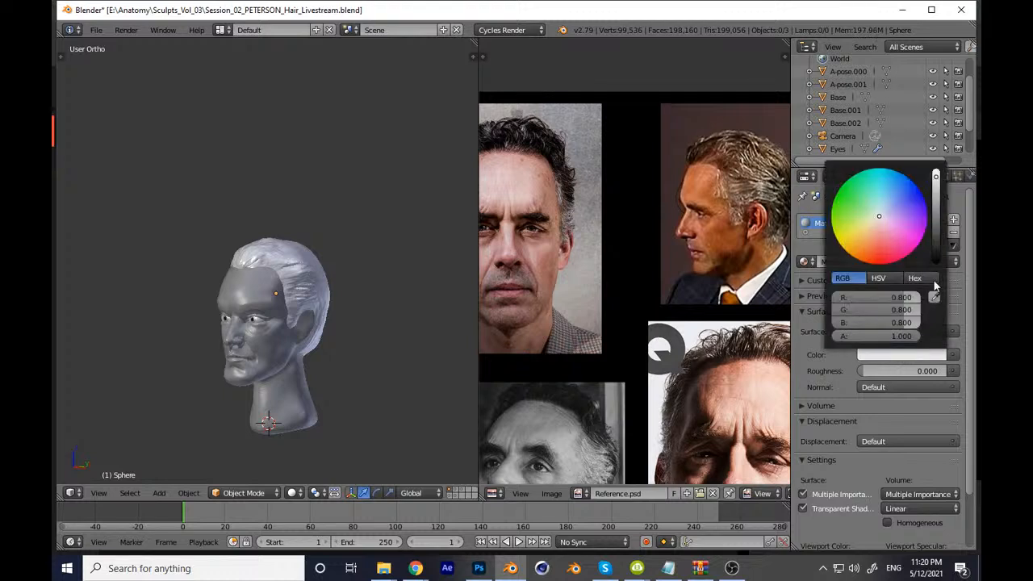
click(938, 235)
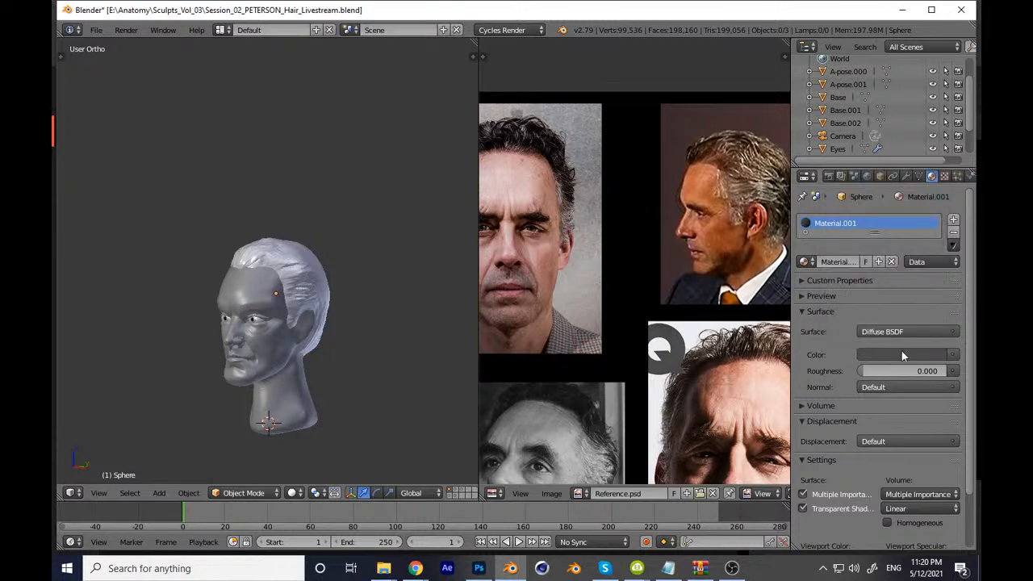
Step: Paste the dark grey into the material's viewport color and save over the existing file
scroll(967, 347, down, 3)
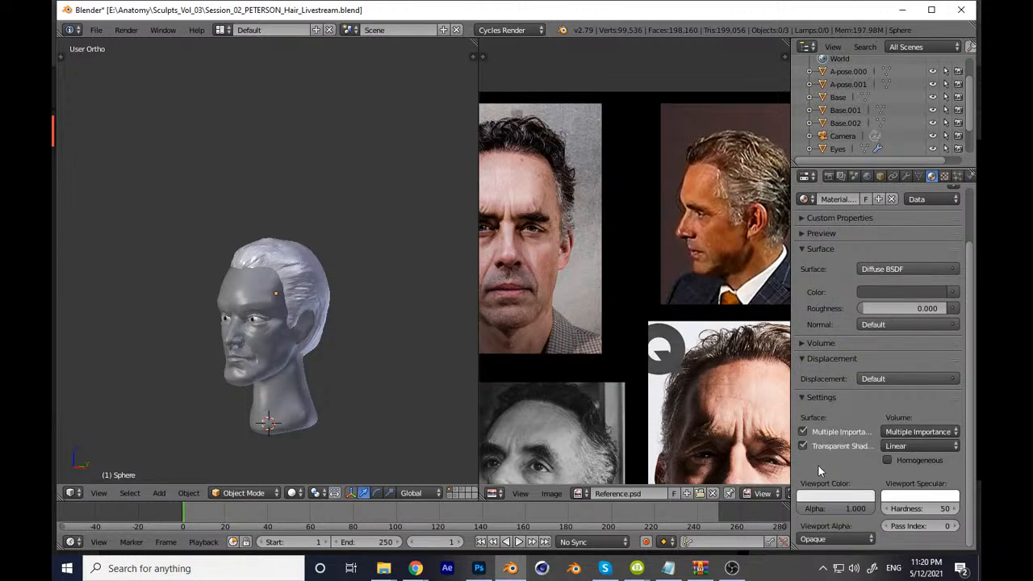
key(ctrl+v)
key(ctrl+s)
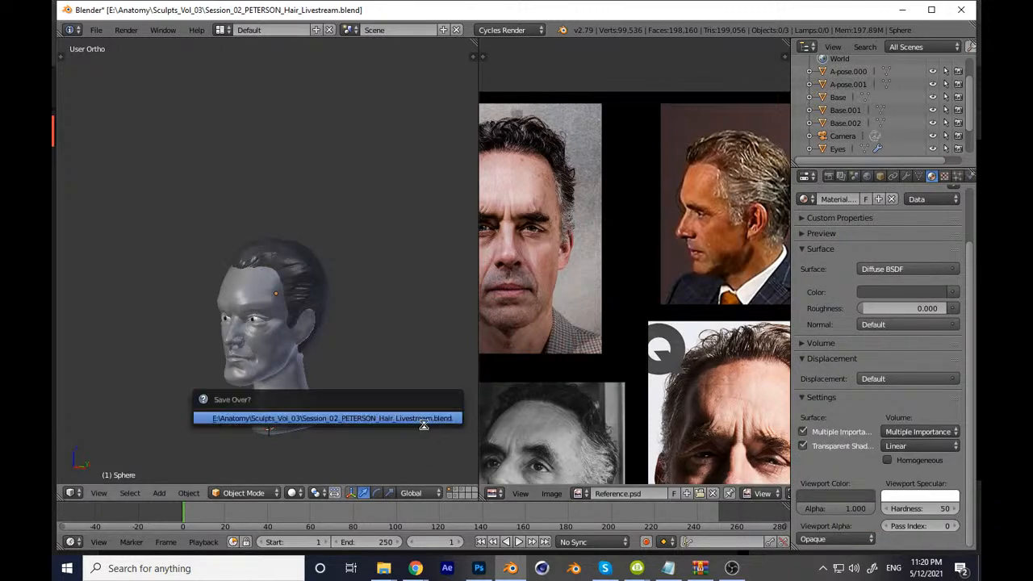
click(424, 421)
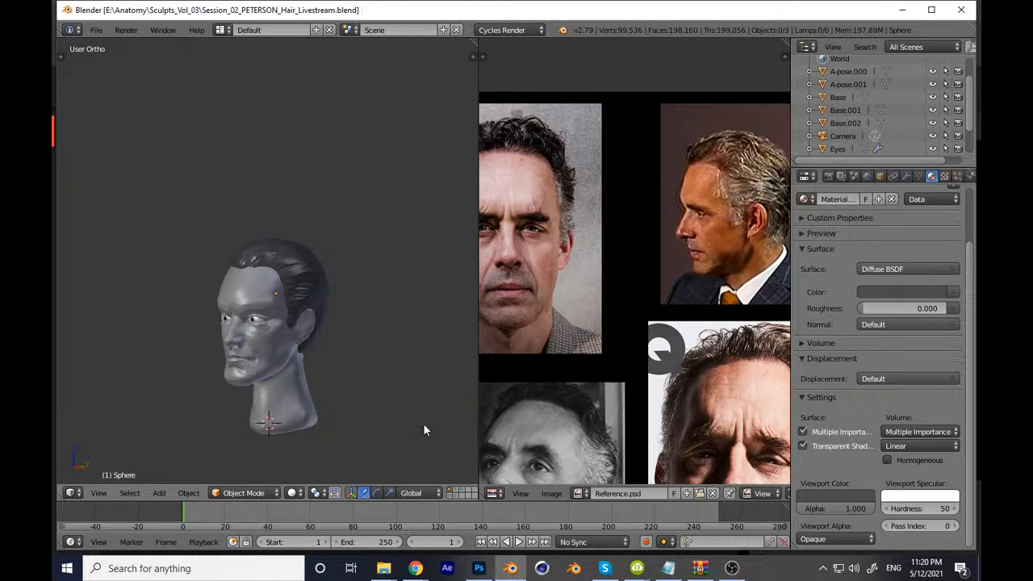
Step: Inspect the dark hair from the side, check the stream status in OBS, and return to Blender
mouse_move(454, 314)
middle_down()
mouse_move(441, 336)
mouse_move(385, 364)
mouse_move(429, 390)
middle_up()
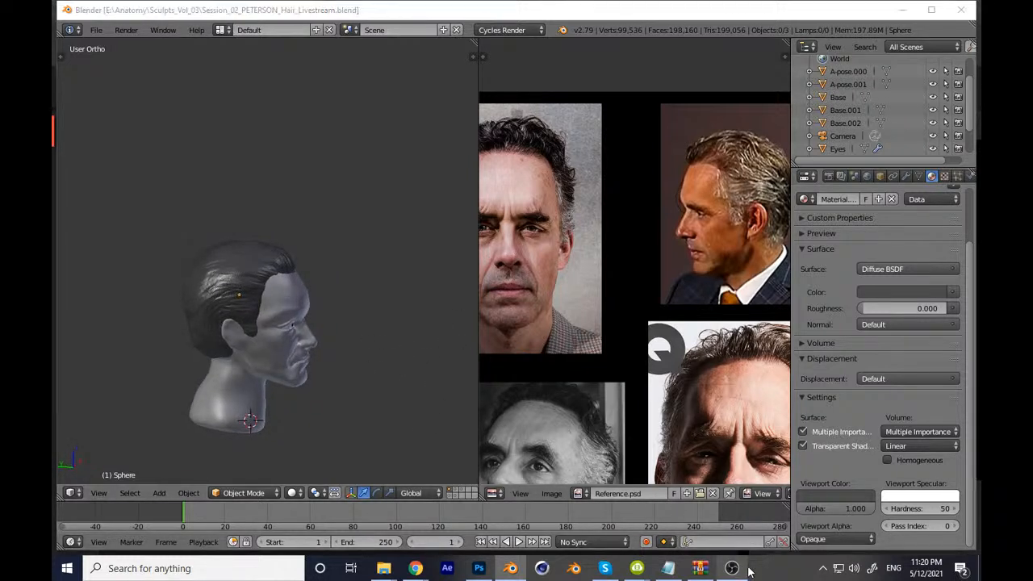
click(742, 569)
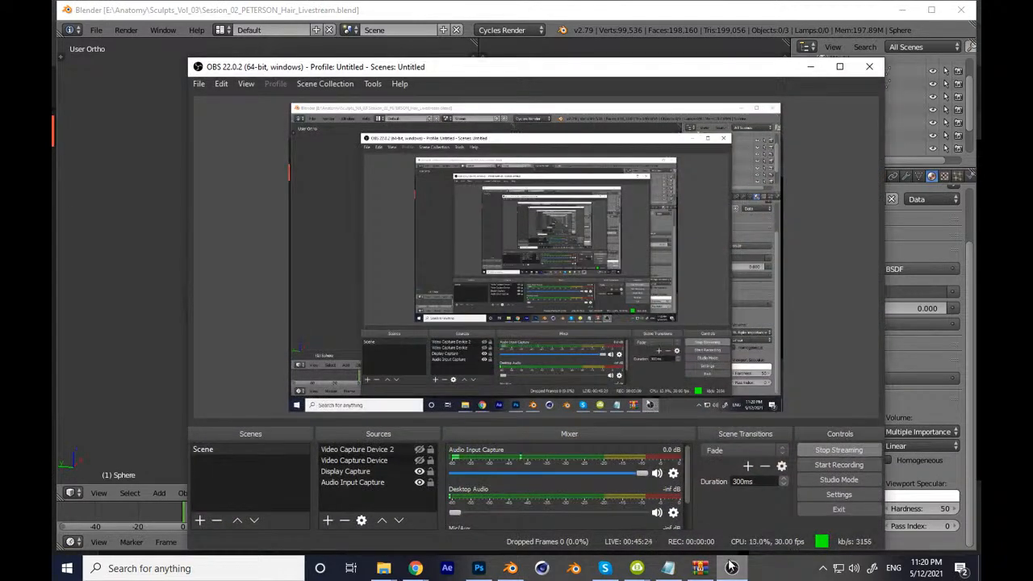
click(733, 569)
Step: Turn matcap shading back on in Sculpt Mode and return the hair mesh to Object Mode
click(258, 494)
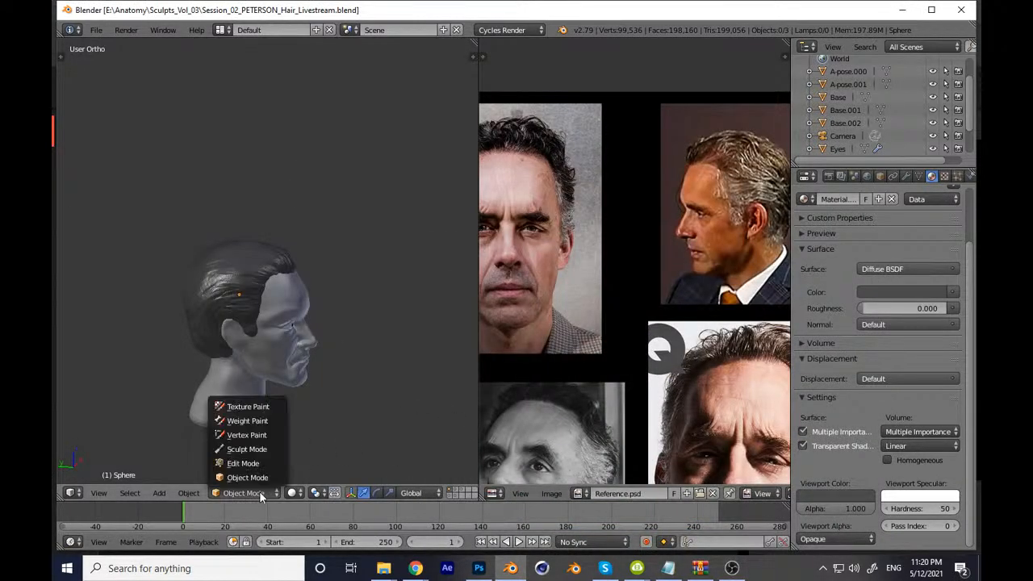
click(262, 448)
key(n)
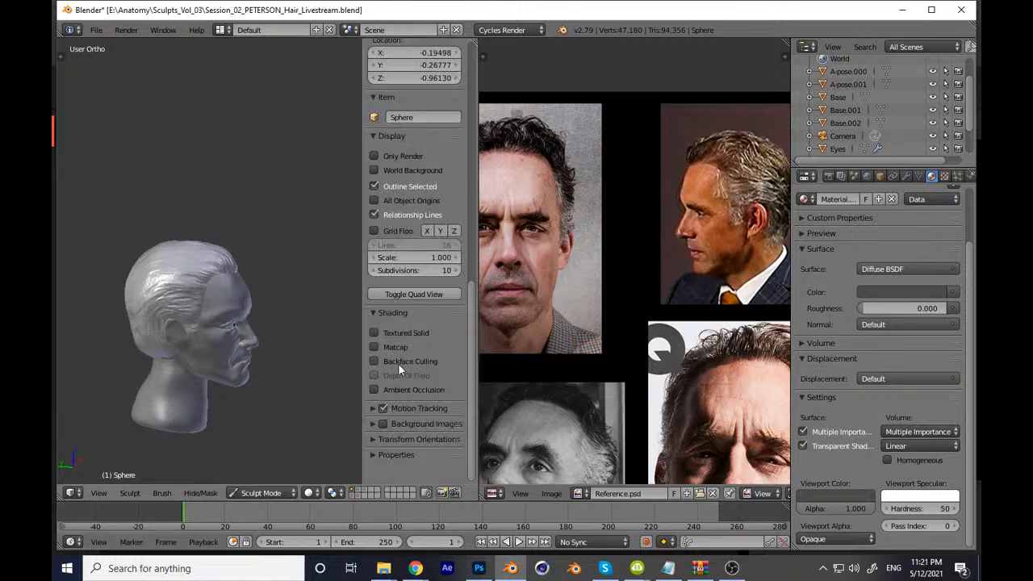
click(395, 347)
key(n)
click(261, 493)
click(254, 481)
middle_drag(351, 406, 349, 374)
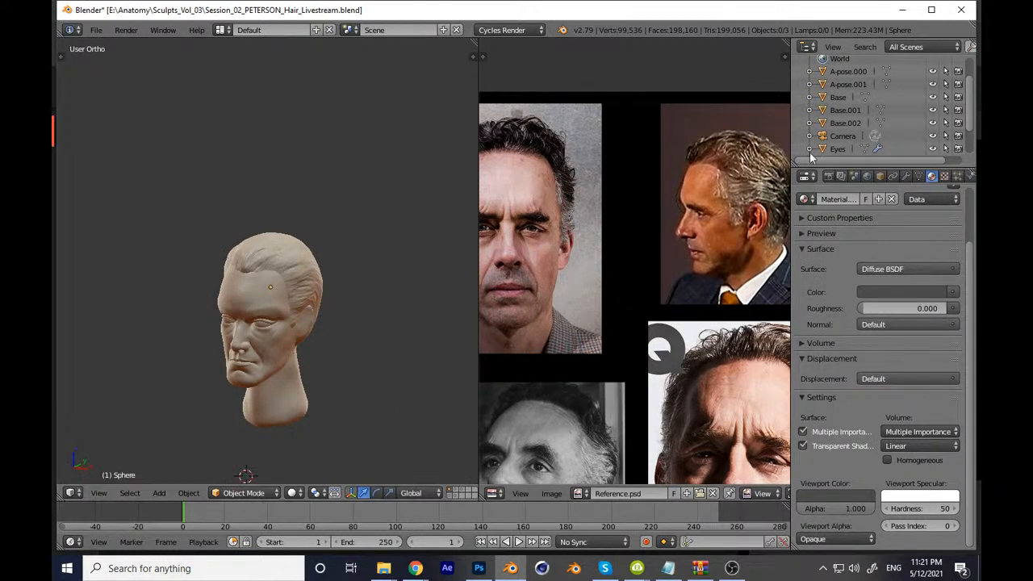
Step: Find the hair mesh among the scene objects and select Sphere
click(839, 98)
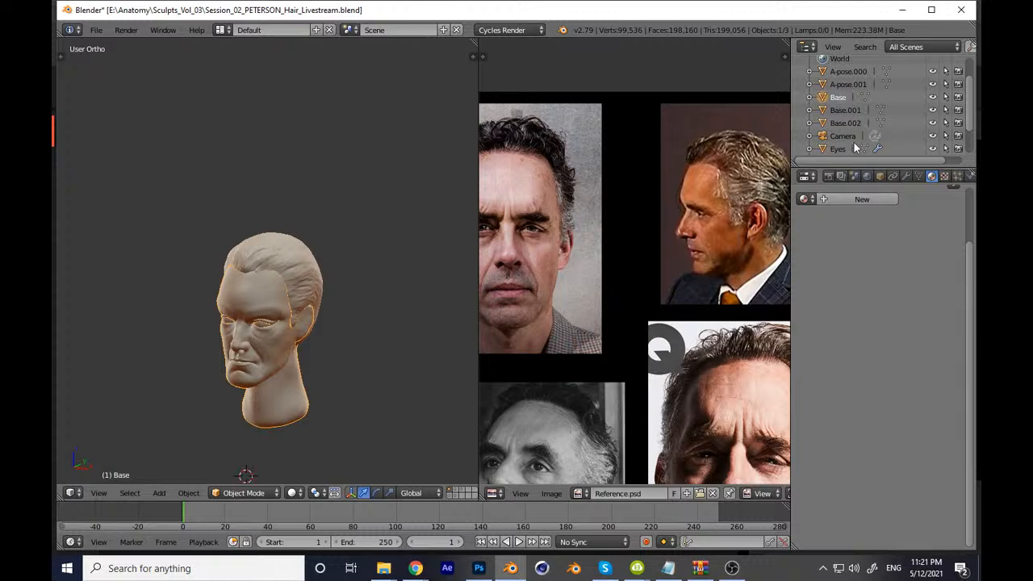
drag(967, 113, 968, 148)
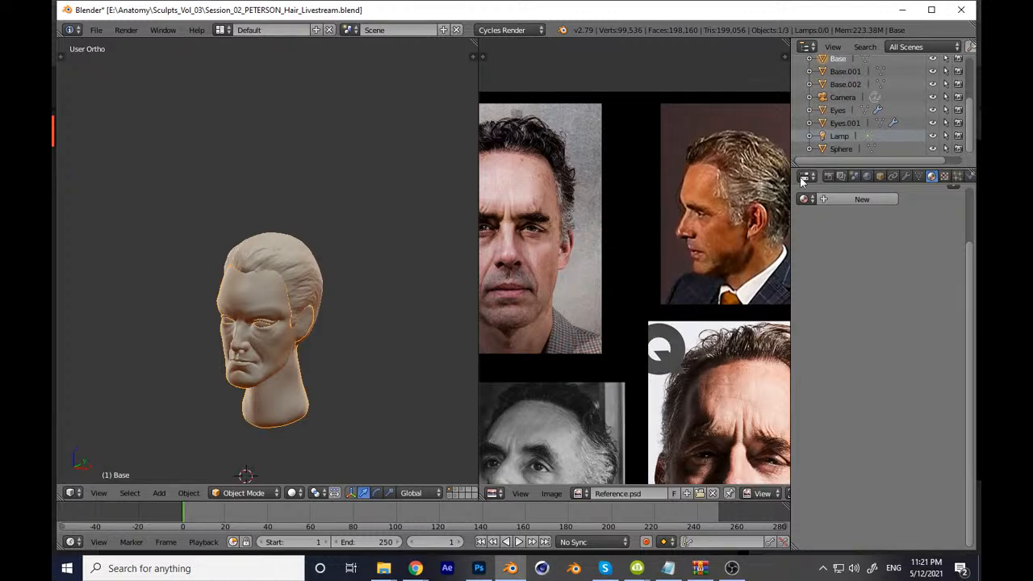
key(n)
key(n)
key(n)
key(n)
click(848, 72)
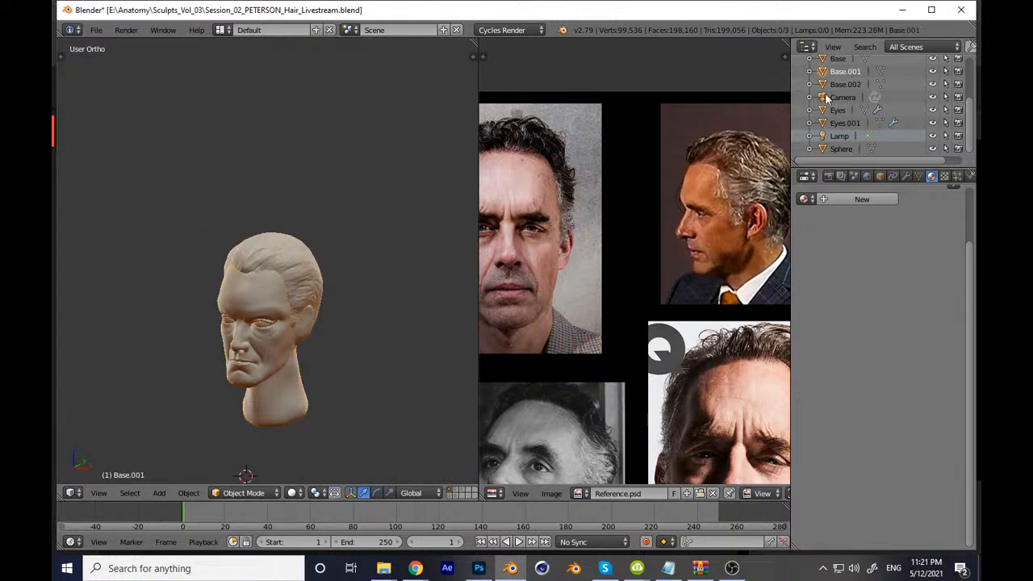
click(850, 150)
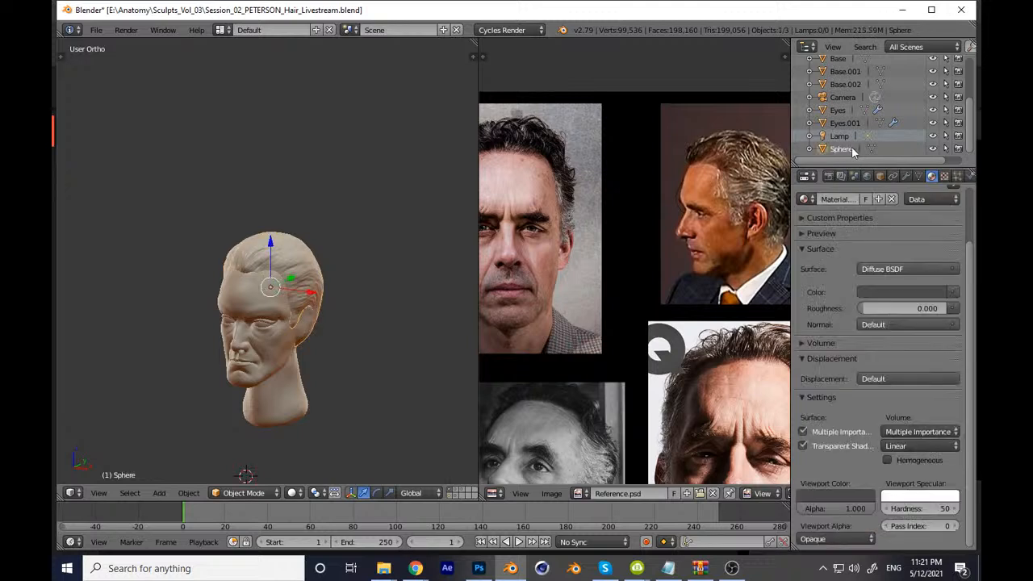
key(g)
click(371, 318)
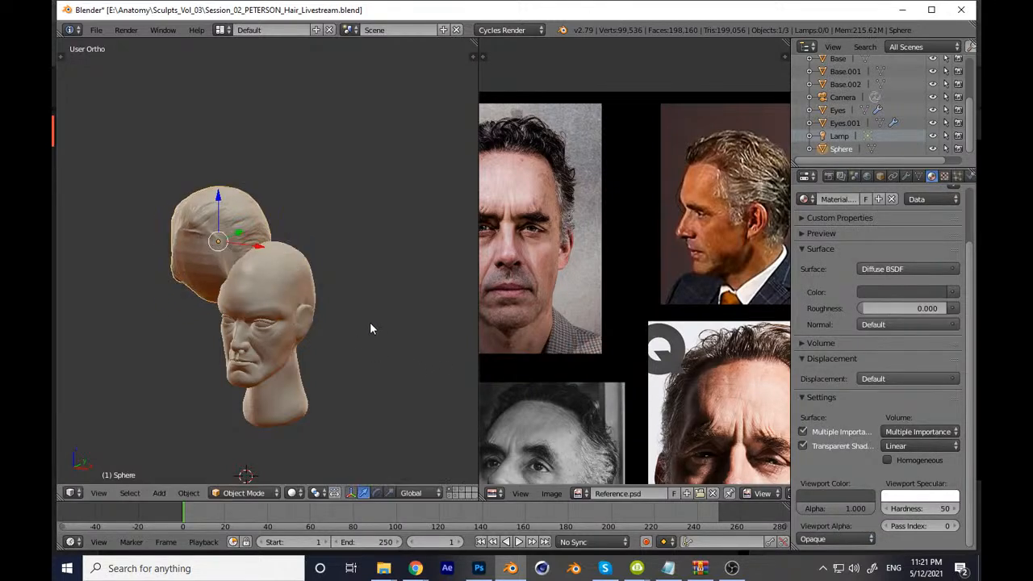
key(ctrl+z)
Step: Duplicate the hair mesh and clear the copy's location to the world origin
key(shift+d)
click(390, 312)
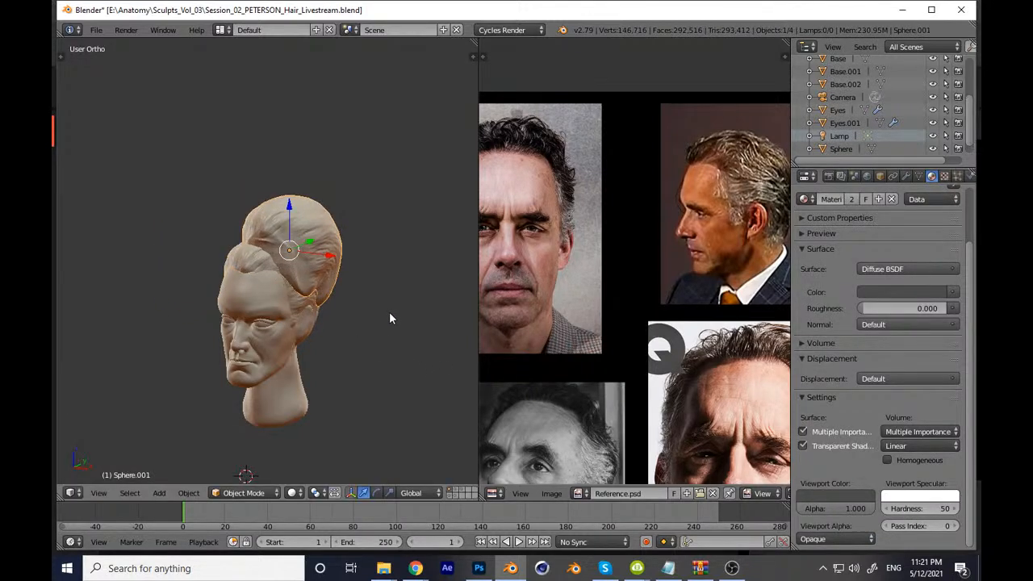
key(alt+g)
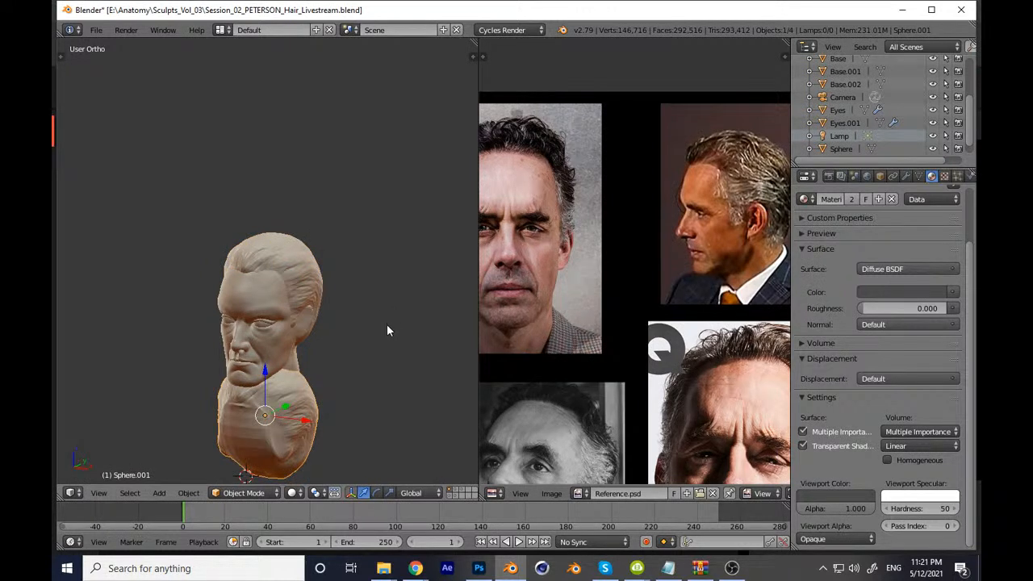
Step: Move the duplicate hair mesh to a separate hidden layer and save the file
key(m)
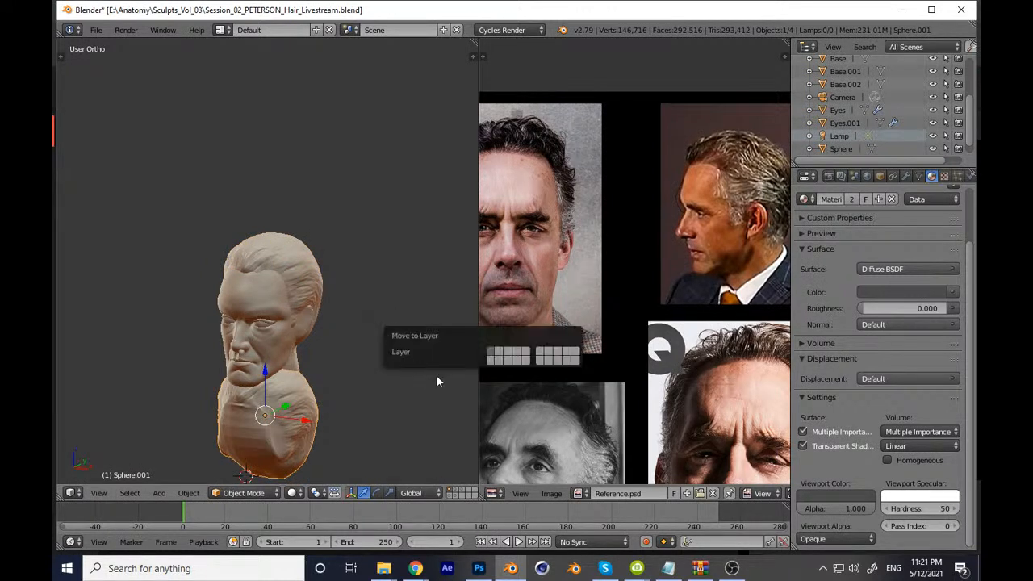
click(500, 361)
key(ctrl+s)
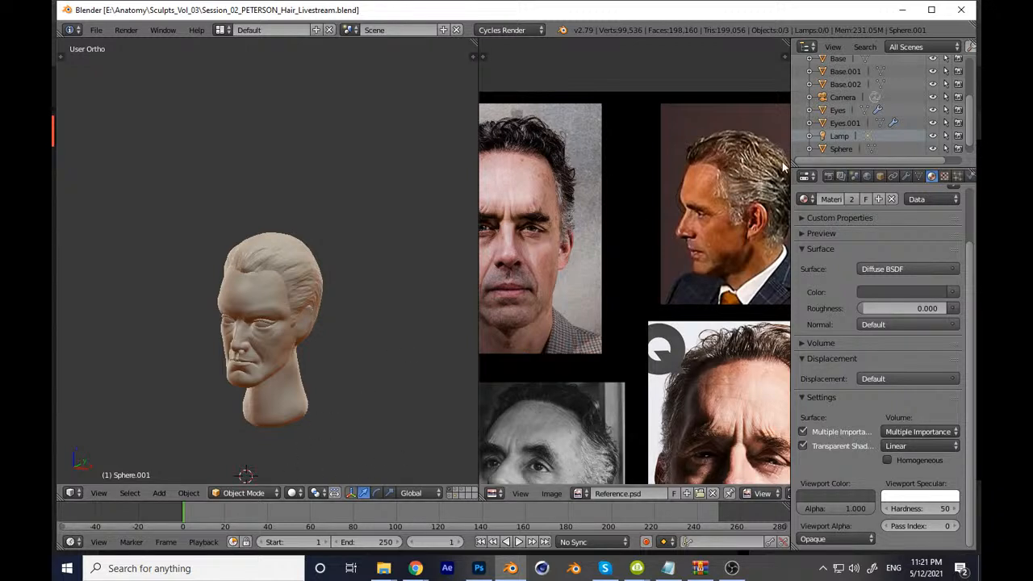
Step: Select the original hair mesh, Sphere, and put it into Sculpt Mode
click(844, 150)
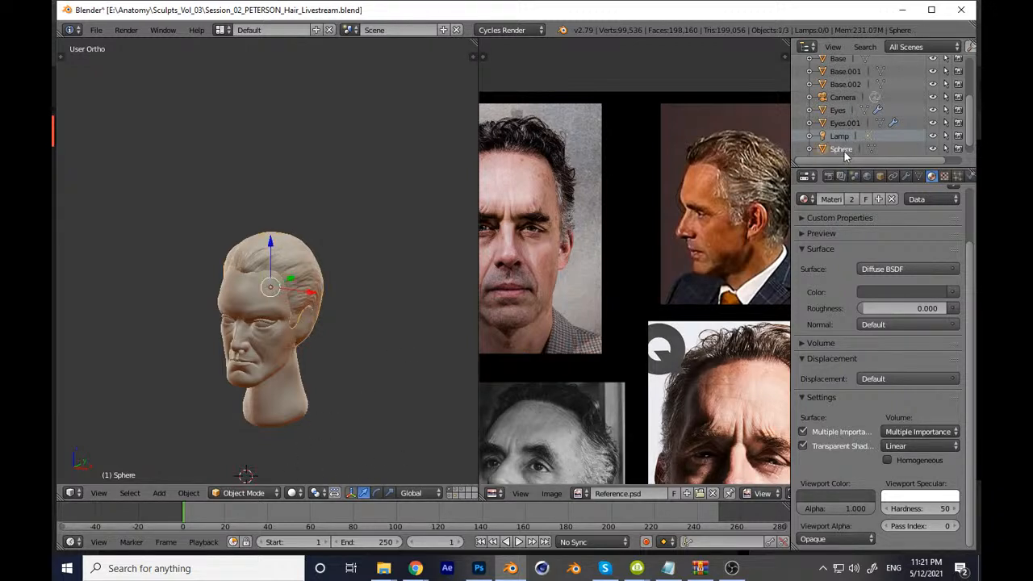
click(244, 493)
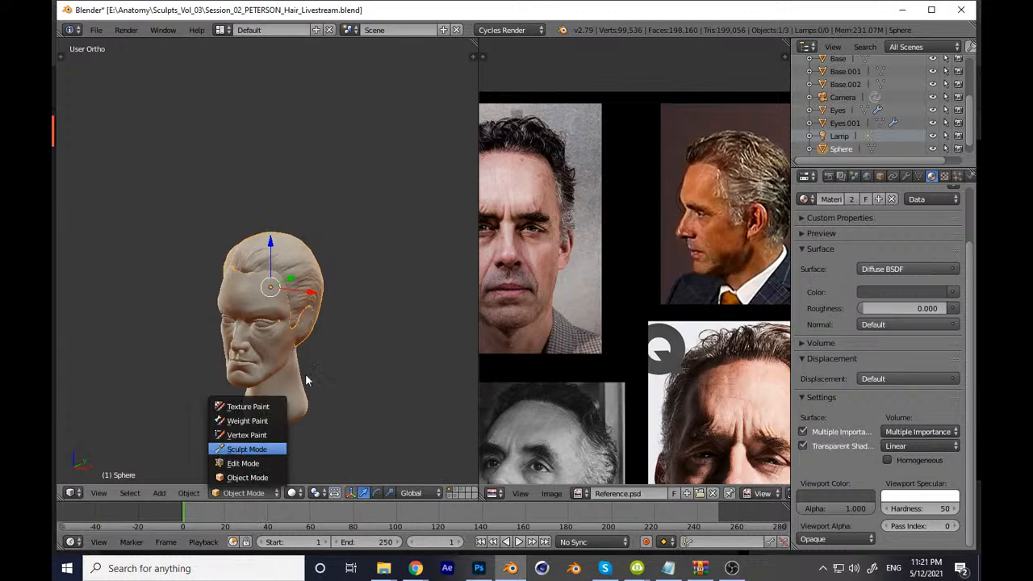
click(247, 449)
scroll(430, 216, up, 8)
key(t)
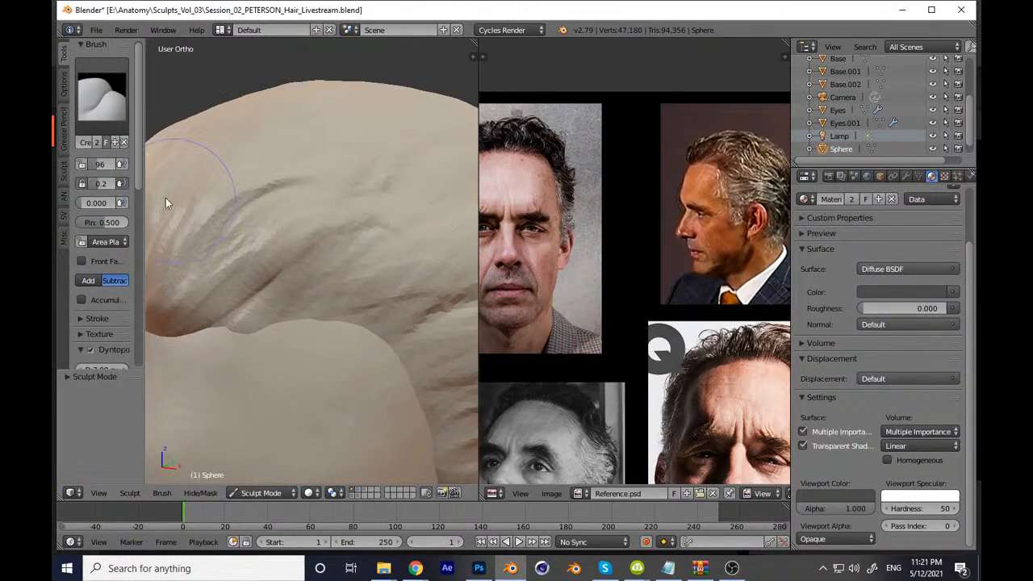
key(t)
Step: Compare the hair's side and front shape with the reference portraits
middle_drag(349, 300, 514, 291)
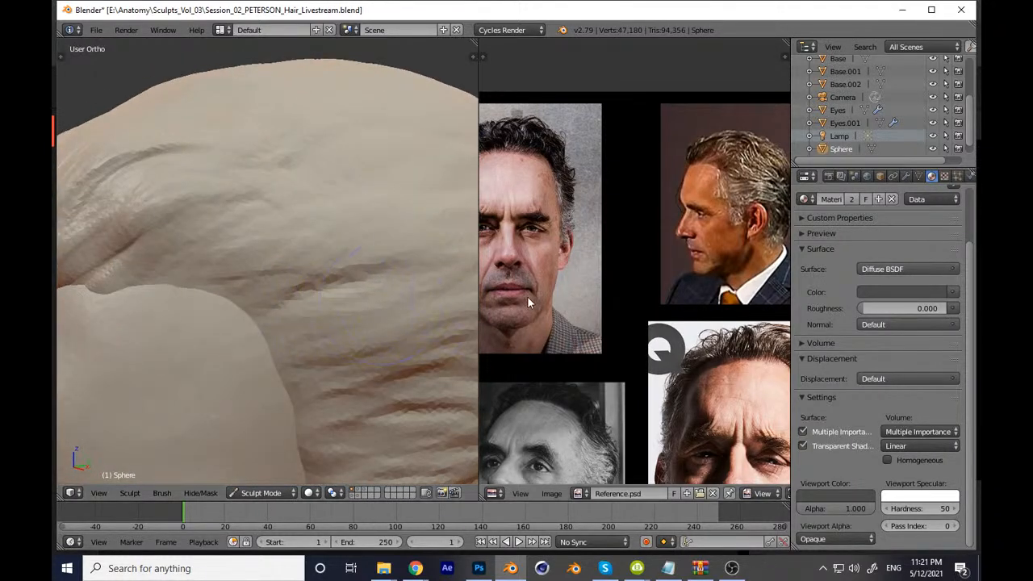
mouse_move(594, 286)
middle_down()
mouse_move(603, 269)
mouse_move(596, 278)
middle_up()
mouse_move(419, 335)
middle_down()
mouse_move(334, 359)
mouse_move(314, 392)
middle_up()
key(KP_3)
middle_drag(630, 282, 607, 280)
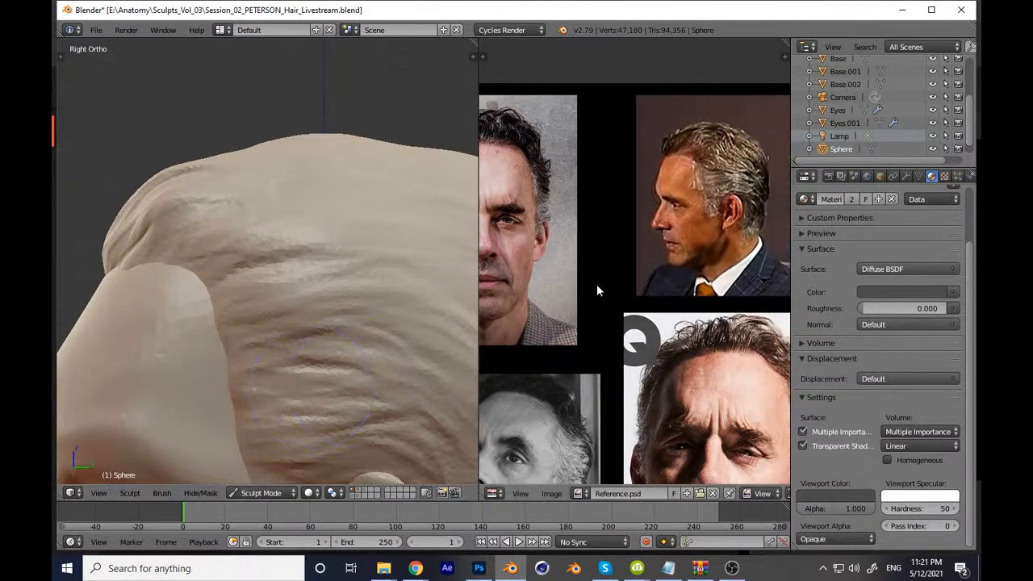
mouse_move(326, 346)
ctrl+middle_down()
mouse_move(300, 367)
mouse_move(267, 345)
ctrl+middle_up()
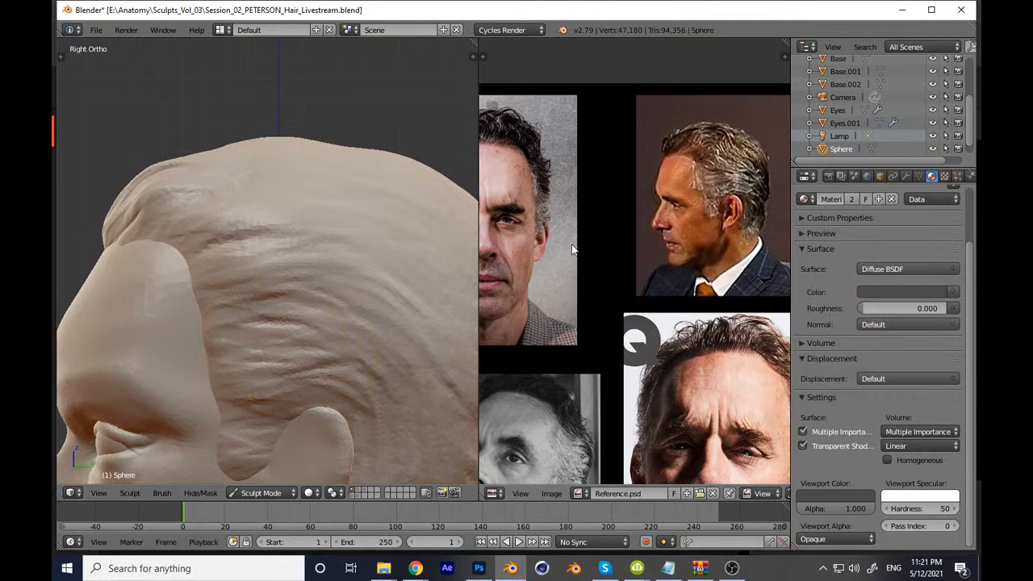
middle_drag(594, 257, 653, 229)
scroll(652, 229, down, 1)
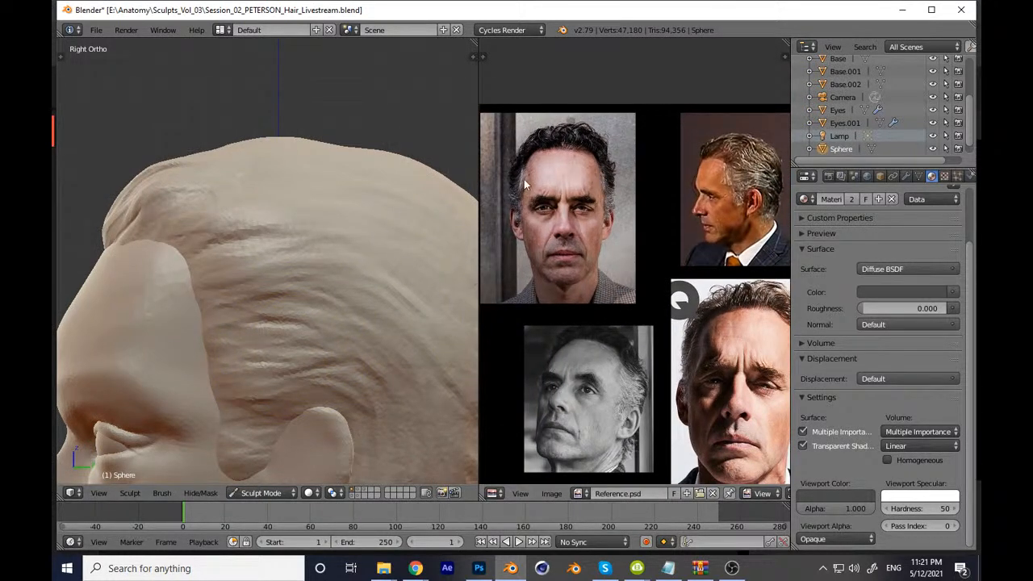
key(KP_1)
Step: Check the sculpt mirror symmetry settings and save the file over the existing one
key(t)
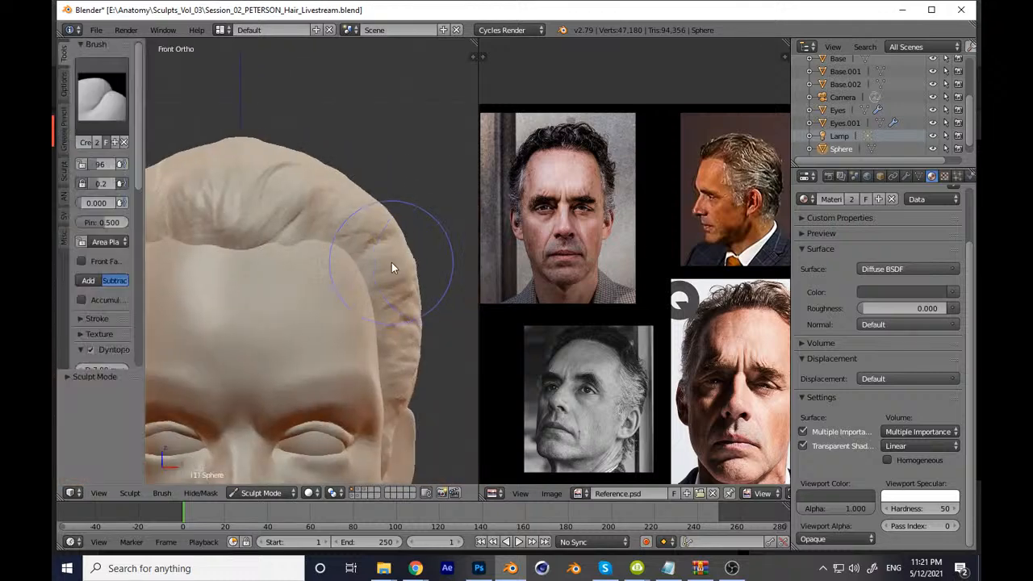
drag(336, 295, 173, 192)
drag(143, 149, 92, 277)
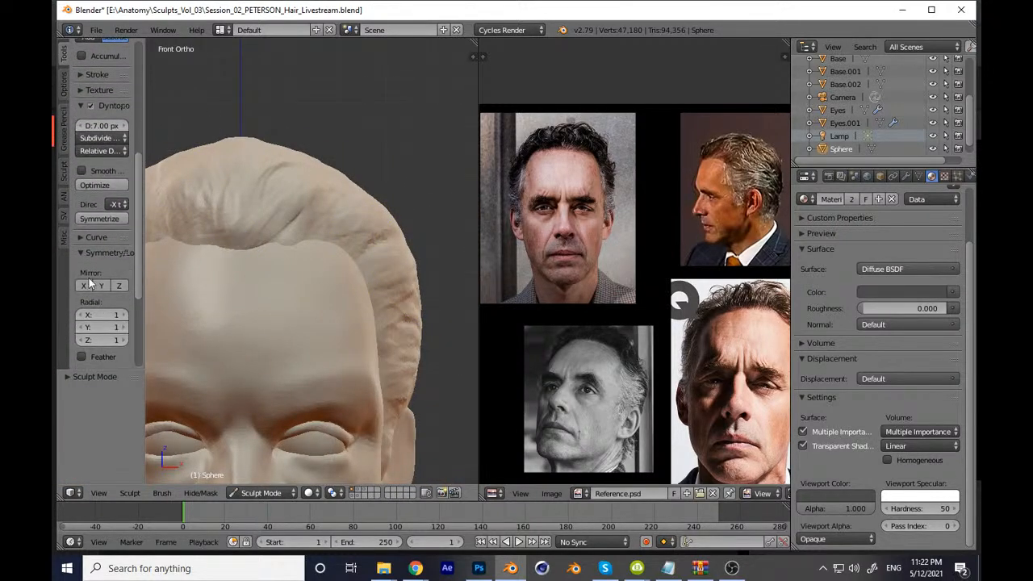
key(t)
scroll(368, 309, down, 3)
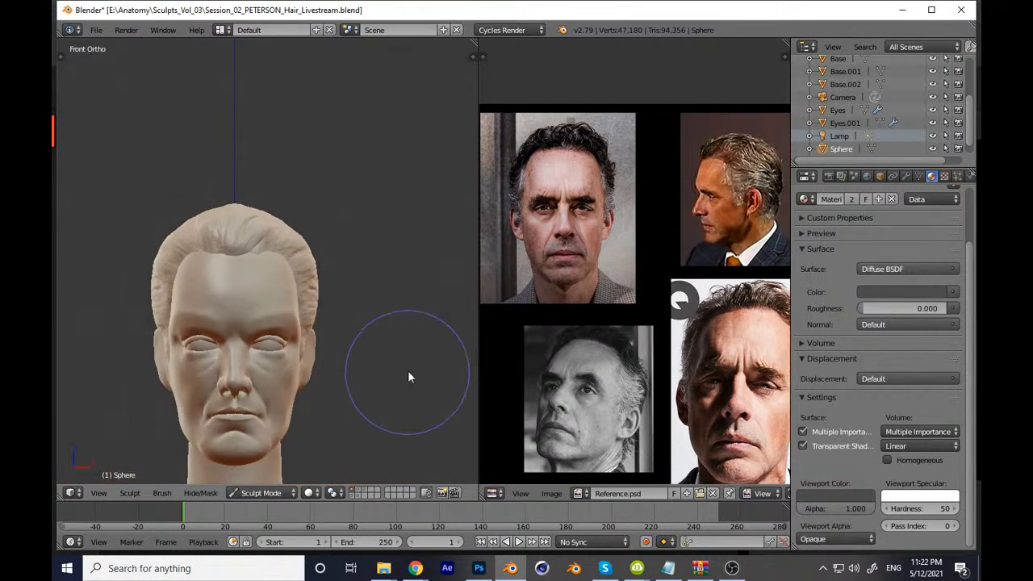
key(ctrl+s)
click(418, 369)
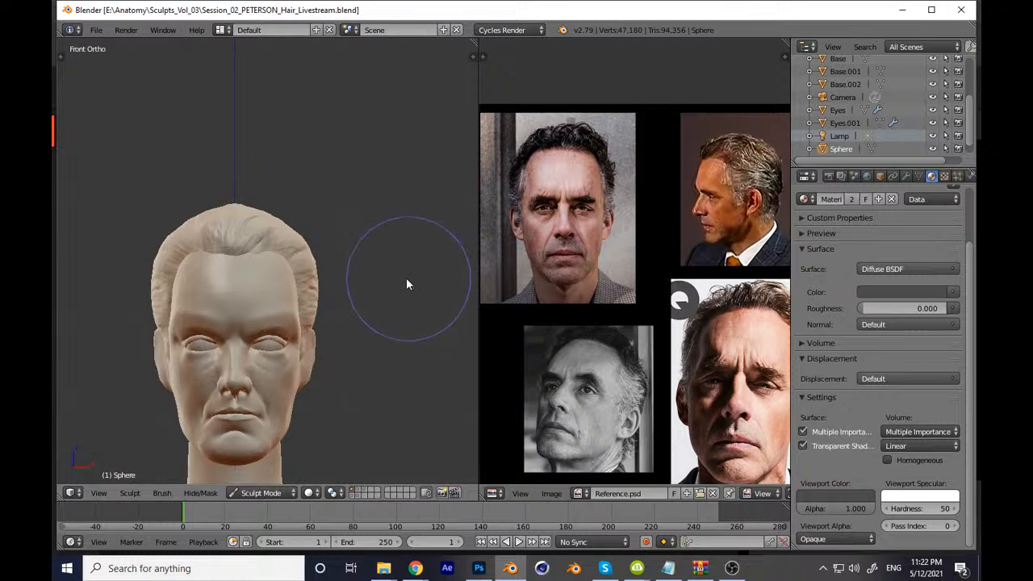
key(t)
key(t)
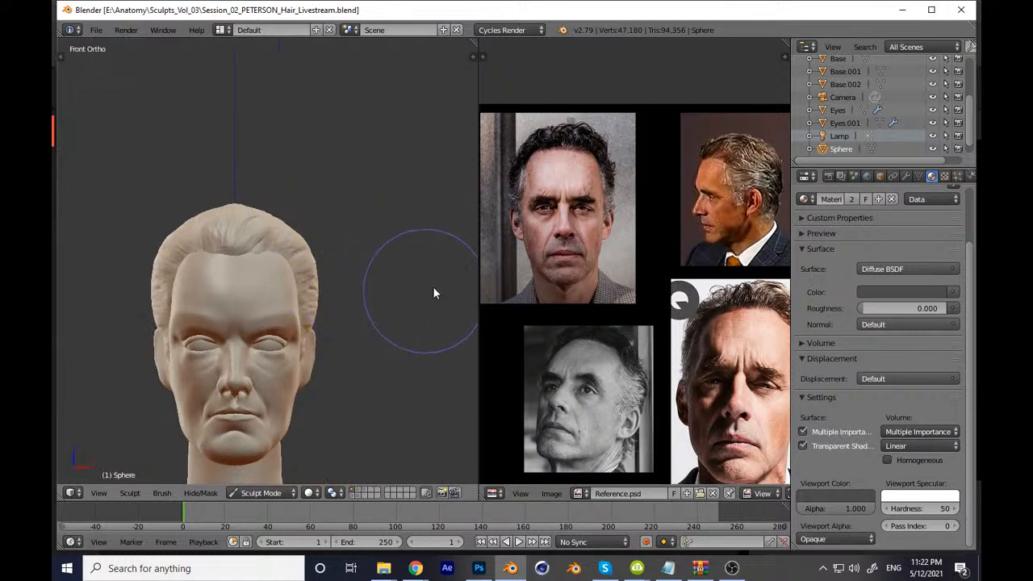
Step: Carve swept-back grooves with the Crease brush from the temple hairline across the hair above the ear
middle_drag(353, 327, 231, 329)
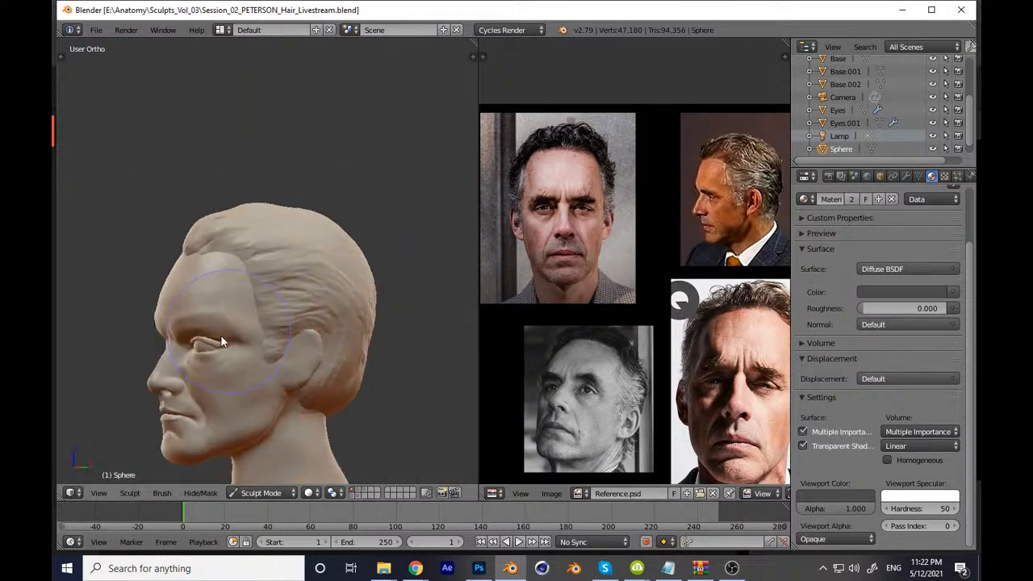
scroll(276, 269, up, 8)
scroll(266, 259, up, 2)
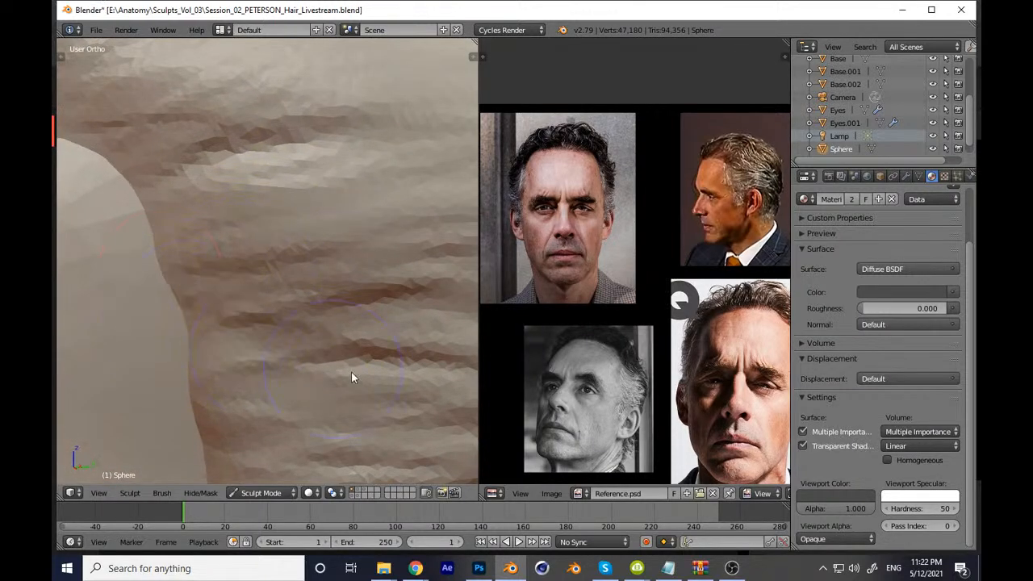
drag(256, 340, 391, 360)
mouse_move(266, 333)
middle_down()
mouse_move(214, 318)
mouse_move(224, 334)
mouse_move(161, 311)
middle_up()
mouse_move(142, 307)
mouse_down()
mouse_move(217, 342)
mouse_move(437, 354)
mouse_up()
middle_drag(323, 331, 221, 318)
drag(221, 318, 406, 368)
drag(248, 327, 359, 352)
mouse_move(231, 362)
mouse_down()
mouse_move(314, 353)
mouse_move(378, 365)
mouse_move(402, 352)
mouse_up()
scroll(393, 282, down, 10)
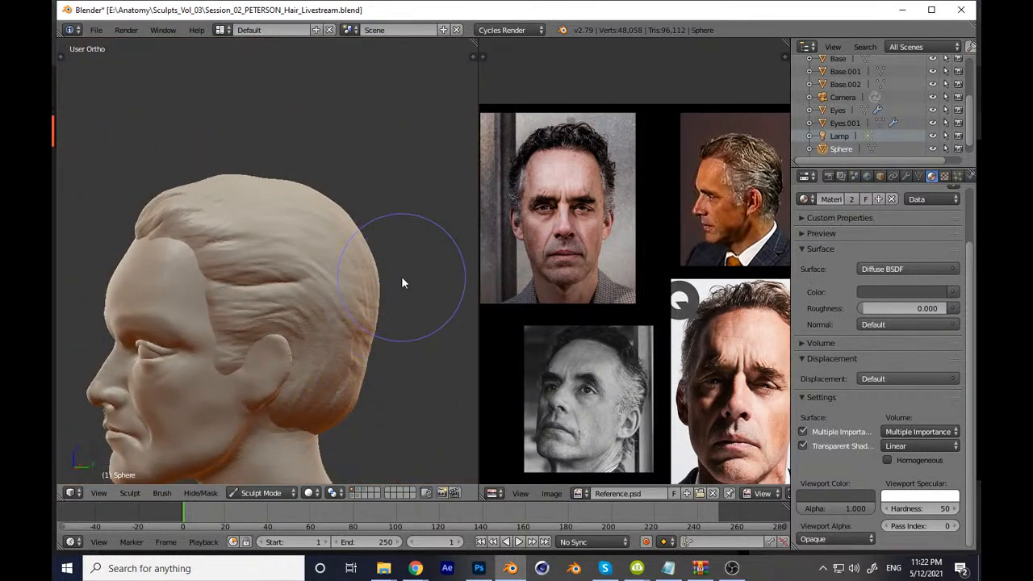
Step: Resize the Crease brush and deepen the long horizontal groove above the ear from the right side
key(KP_1)
key(KP_3)
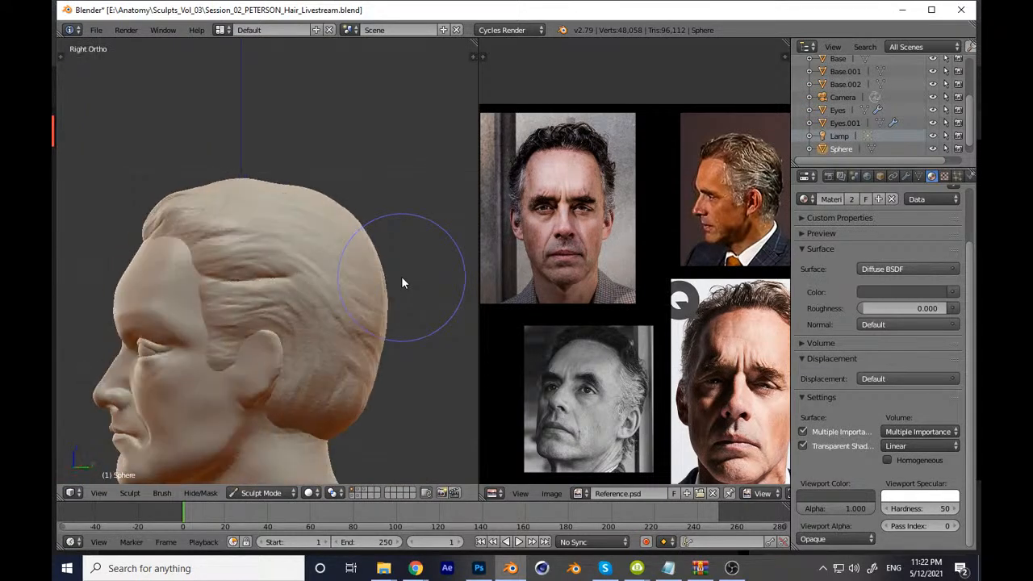
drag(381, 338, 374, 327)
ctrl+middle_drag(319, 340, 341, 216)
shift+middle_drag(231, 353, 344, 304)
key(f)
click(270, 315)
mouse_move(373, 311)
mouse_down()
mouse_move(315, 305)
mouse_move(456, 310)
mouse_up()
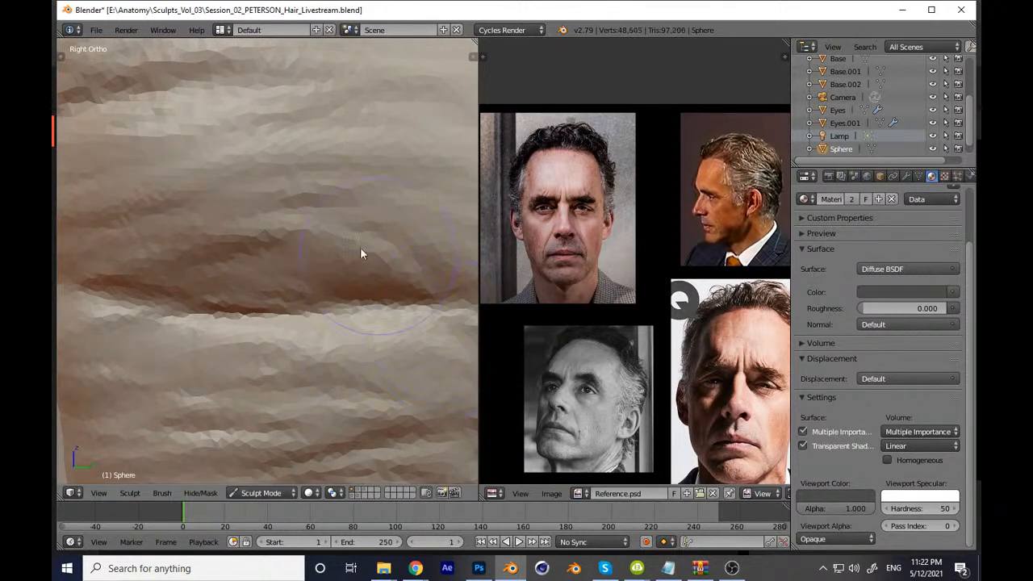
scroll(373, 385, down, 8)
Step: Check the whole head from the front and side, and save the file over the existing one
key(ctrl+KP_1)
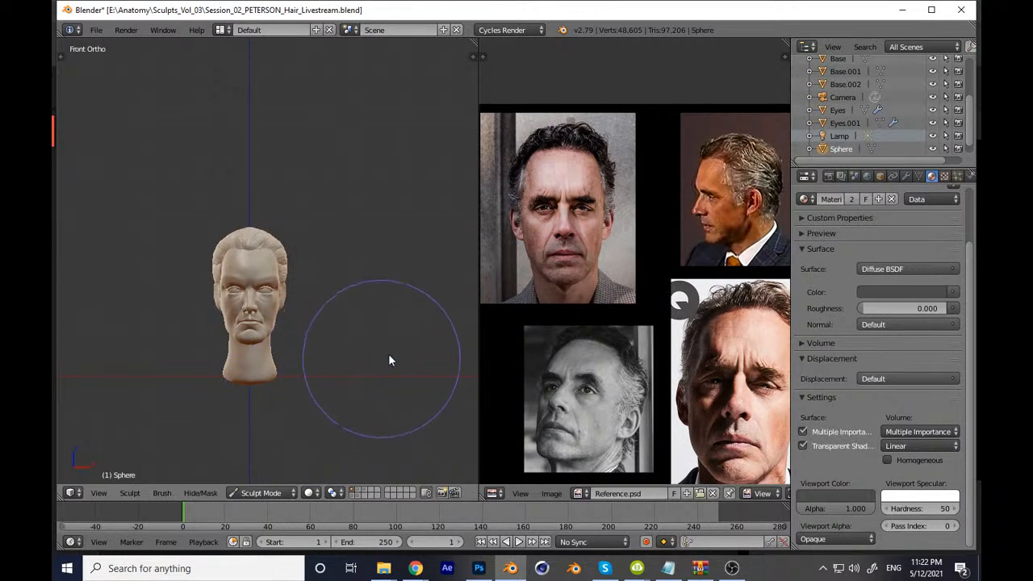
middle_drag(381, 372, 271, 380)
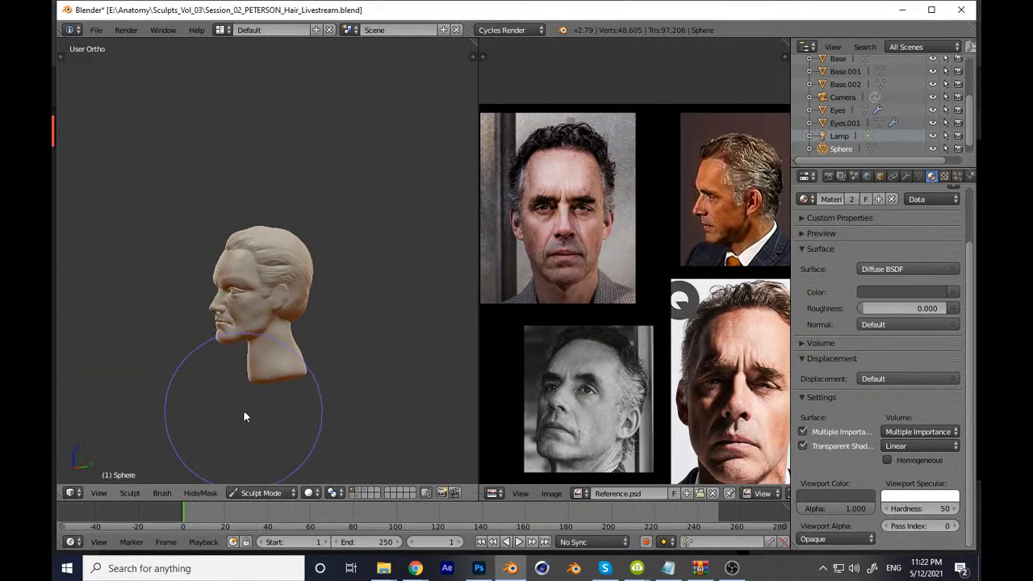
key(ctrl+s)
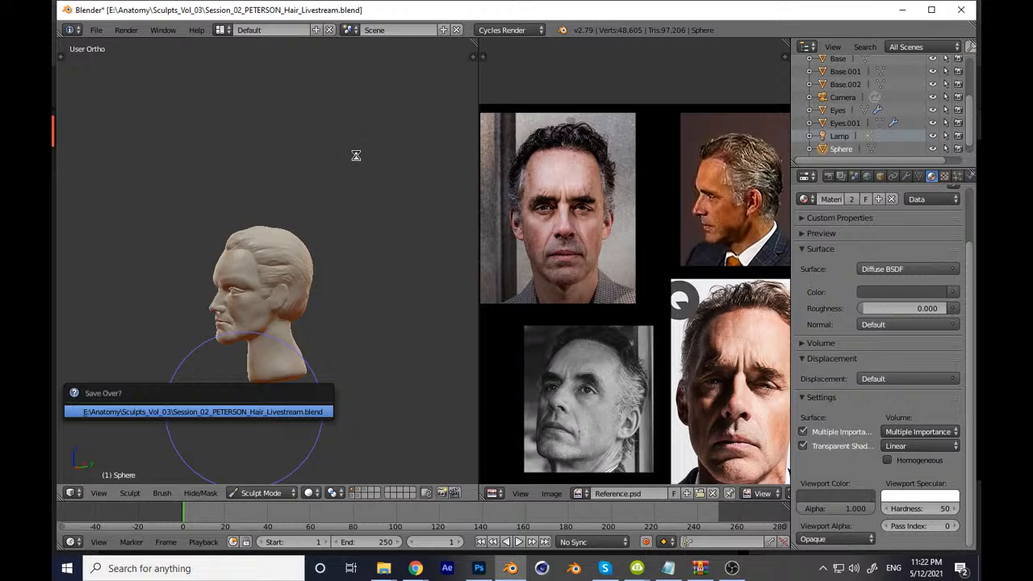
key(Return)
Step: Extend the deep groove above the ear backward from the temple and check the head from the front
scroll(304, 357, up, 10)
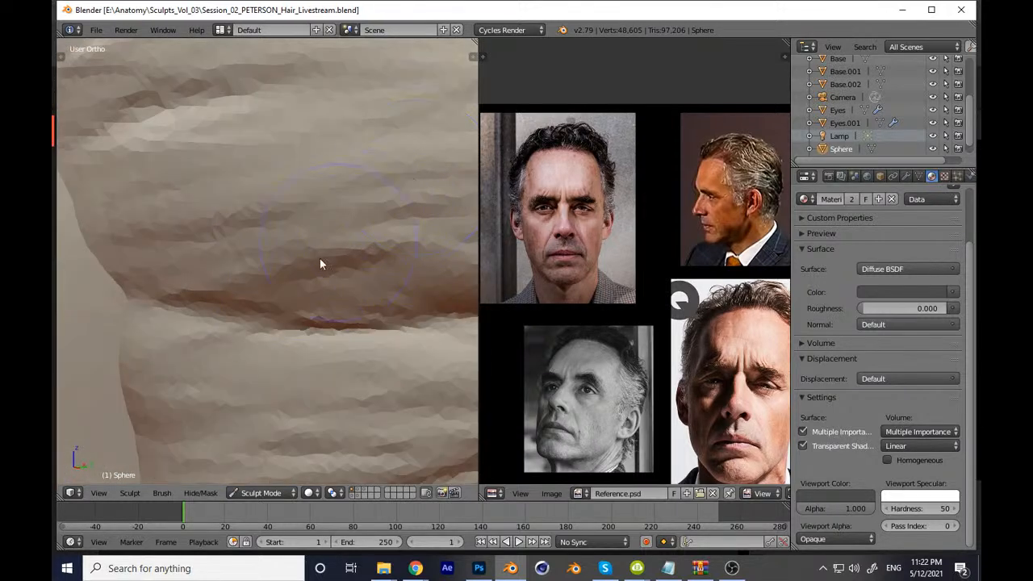
mouse_move(217, 299)
mouse_down()
mouse_move(278, 318)
mouse_move(348, 320)
mouse_up()
mouse_move(347, 308)
shift+middle_down()
mouse_move(225, 322)
mouse_move(215, 343)
shift+middle_up()
drag(215, 343, 416, 346)
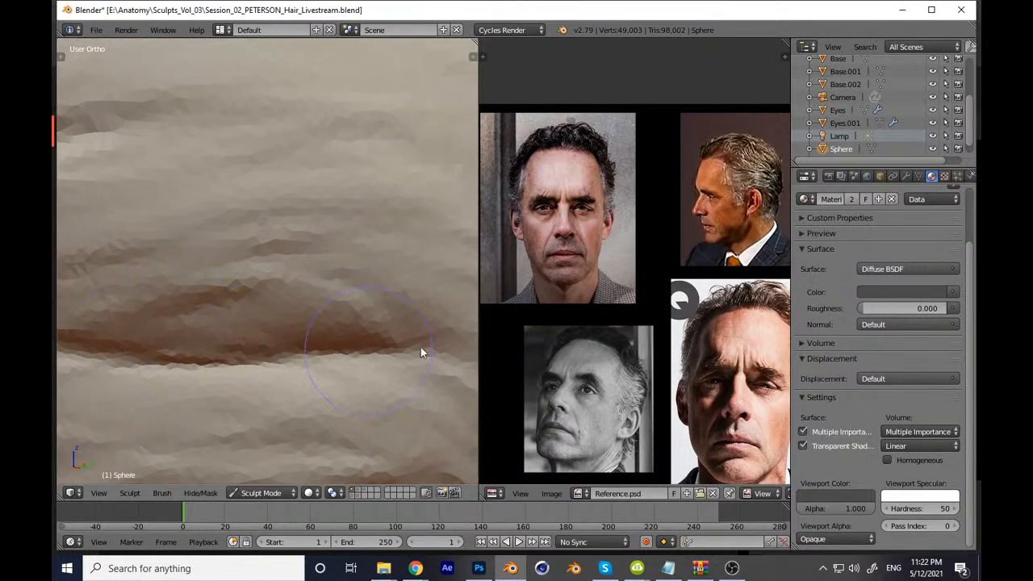
scroll(374, 360, down, 3)
scroll(346, 402, down, 8)
key(KP_1)
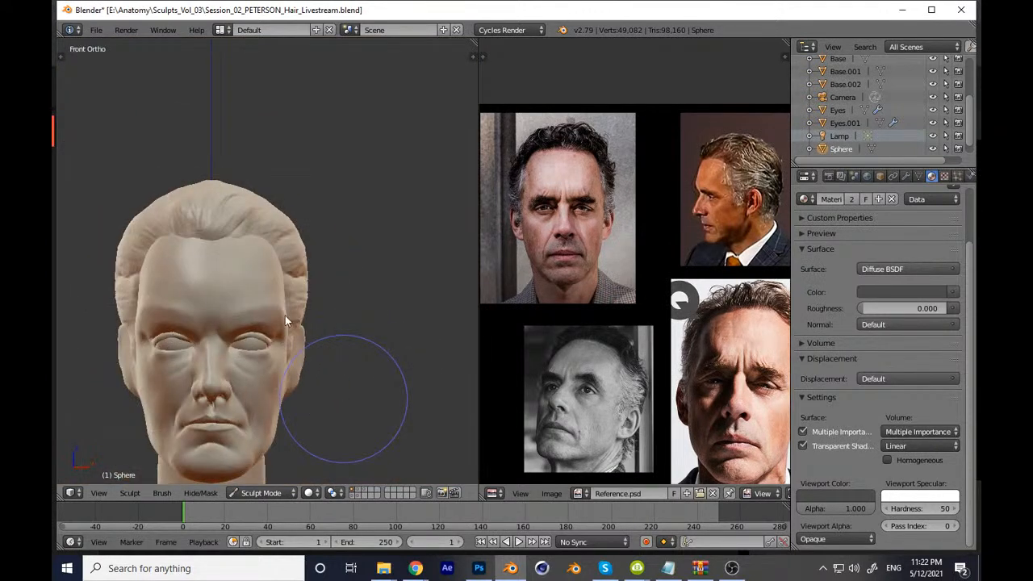
scroll(335, 444, down, 4)
scroll(356, 404, down, 1)
key(t)
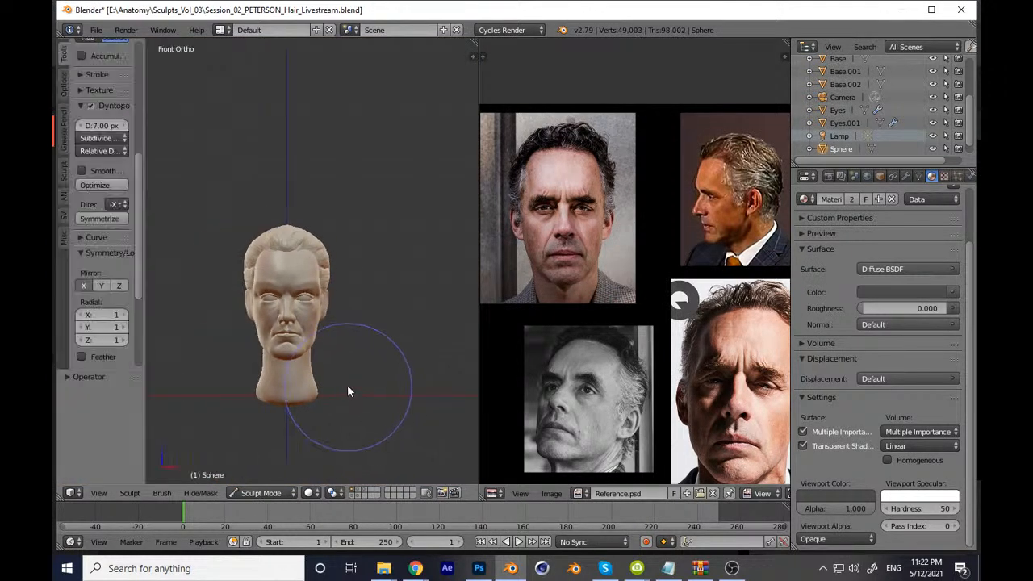
scroll(129, 230, up, 6)
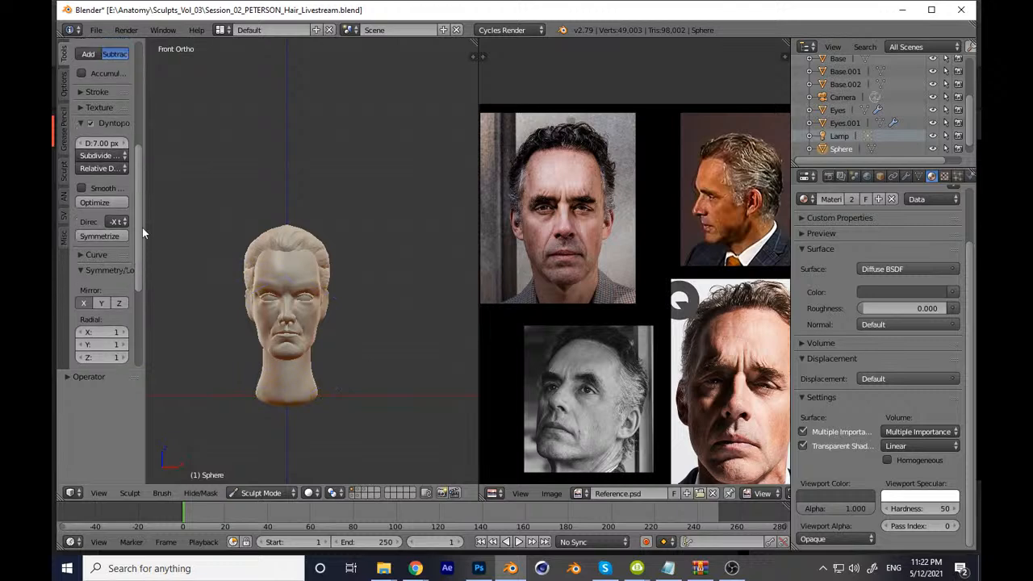
scroll(125, 139, up, 1)
click(100, 98)
click(203, 155)
scroll(135, 186, down, 4)
scroll(144, 218, down, 2)
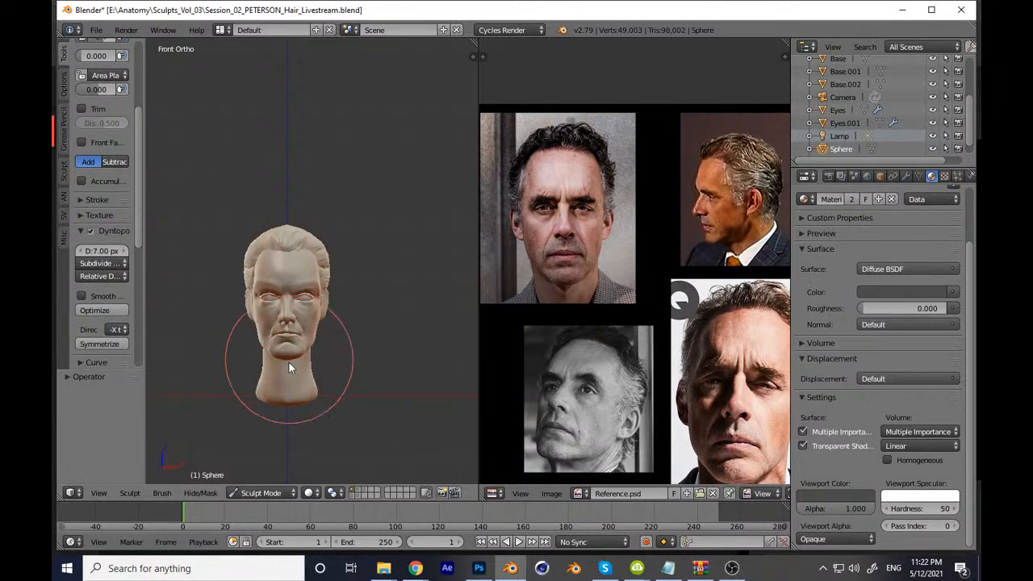
middle_drag(404, 384, 273, 382)
scroll(347, 229, up, 8)
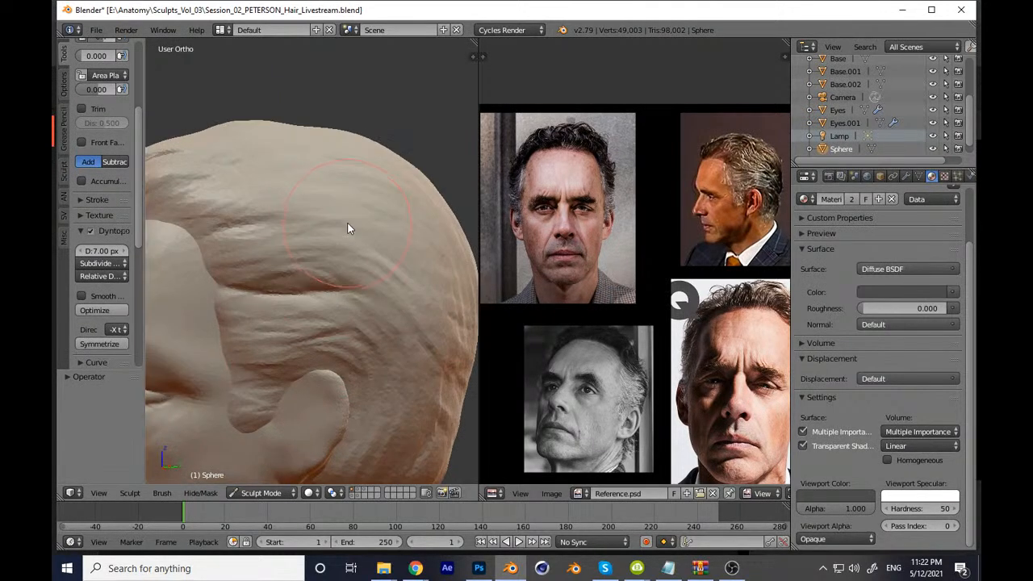
key(g)
scroll(276, 307, up, 8)
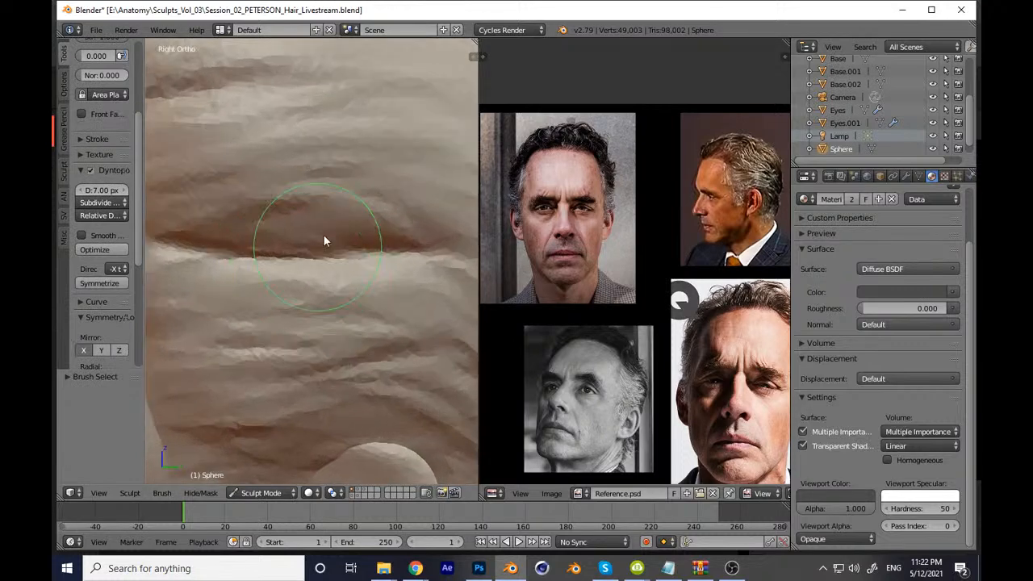
Step: Switch back to the Crease brush and resize it to 93 px for the side hair
key(shift+c)
scroll(232, 281, down, 1)
shift+middle_drag(233, 281, 280, 291)
key(f)
click(247, 266)
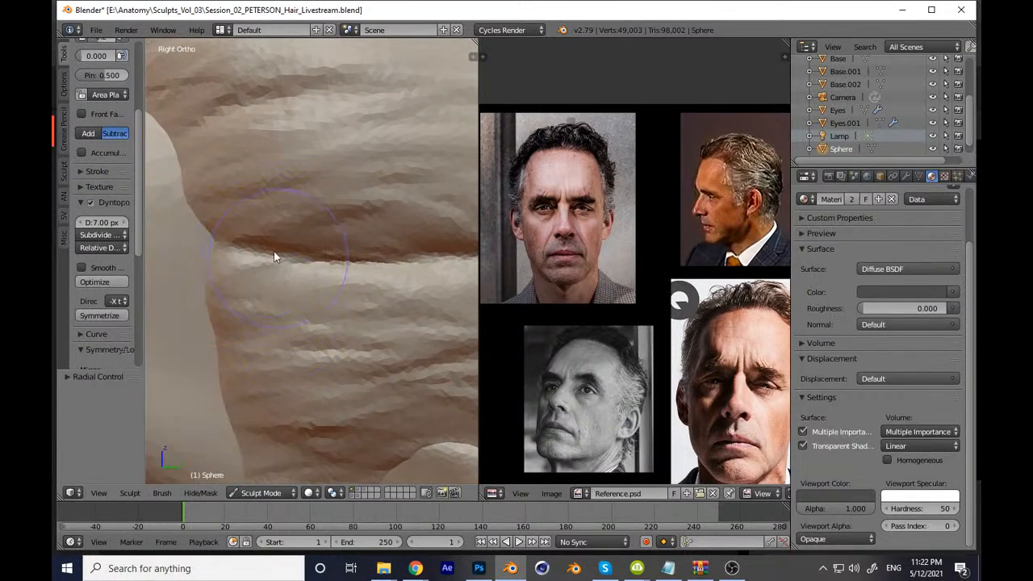
drag(137, 205, 137, 133)
click(113, 97)
click(205, 174)
key(shift+c)
key(f)
click(256, 322)
Step: Carve a second set of swept-back grooves between the deep side groove and the top of the ear
drag(271, 346, 412, 404)
shift+middle_drag(303, 353, 253, 330)
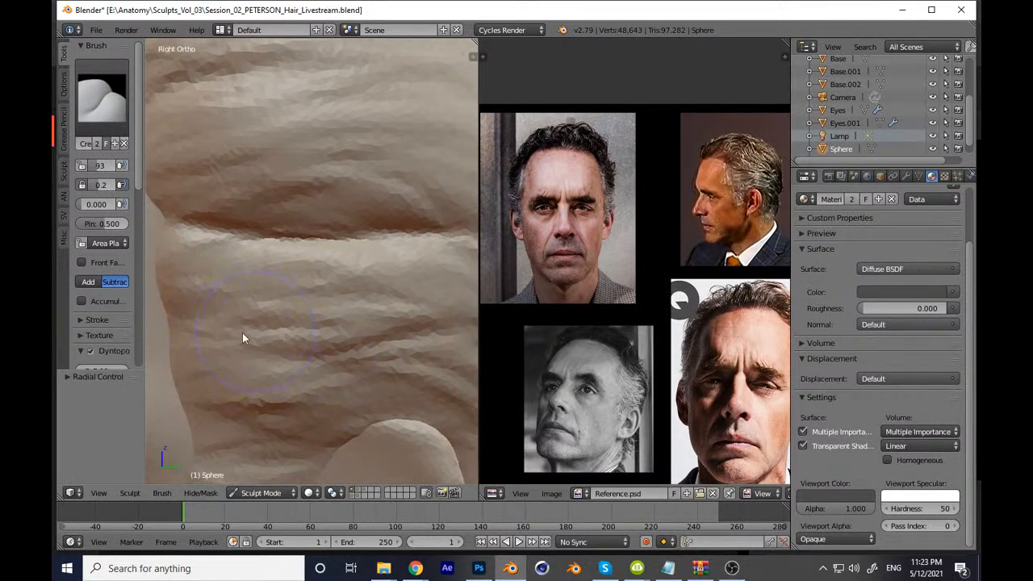
drag(200, 347, 367, 343)
shift+middle_drag(301, 331, 199, 332)
drag(234, 353, 376, 347)
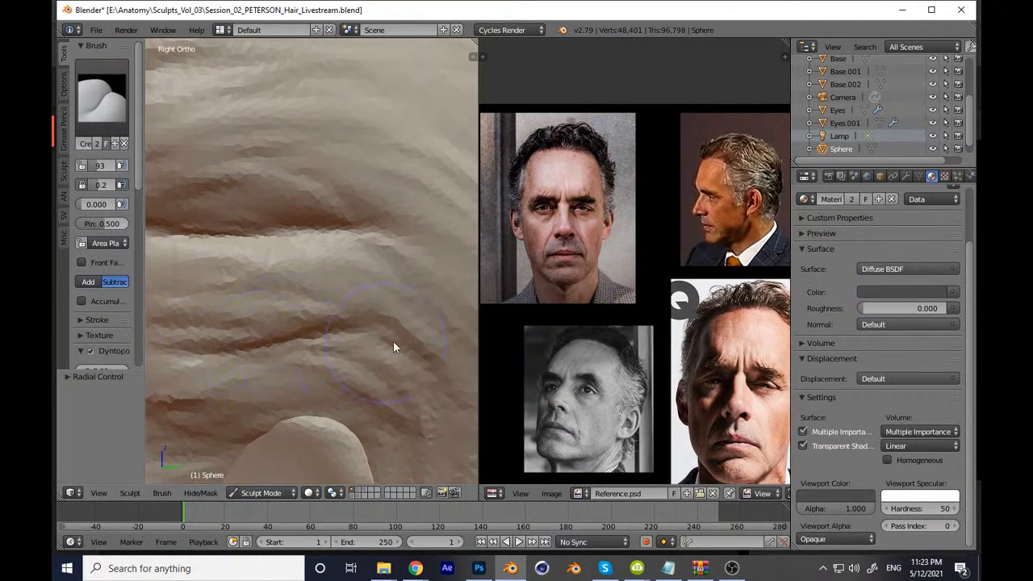
scroll(369, 313, down, 4)
scroll(368, 315, down, 5)
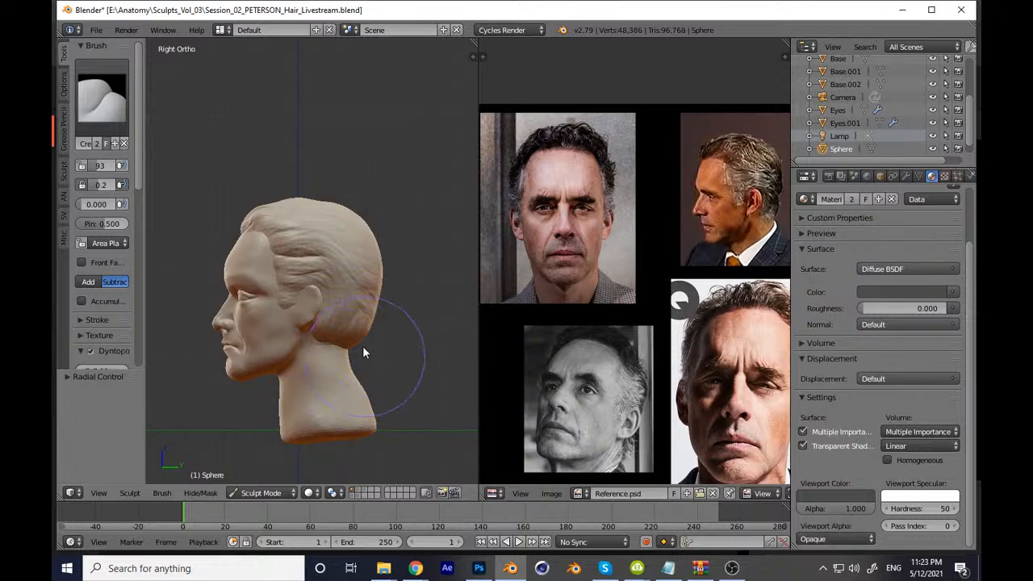
Step: Continue the crease strokes from the side of the hair toward the back of the head
scroll(399, 305, up, 4)
scroll(399, 305, up, 6)
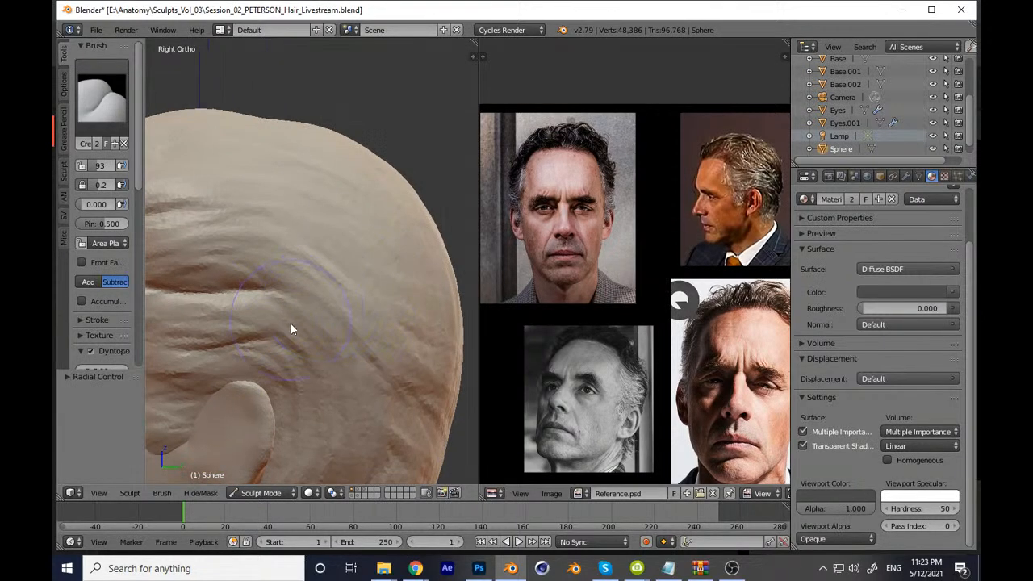
scroll(364, 287, up, 1)
drag(267, 293, 429, 310)
scroll(436, 322, down, 1)
shift+middle_drag(399, 265, 419, 325)
shift+middle_drag(226, 257, 317, 293)
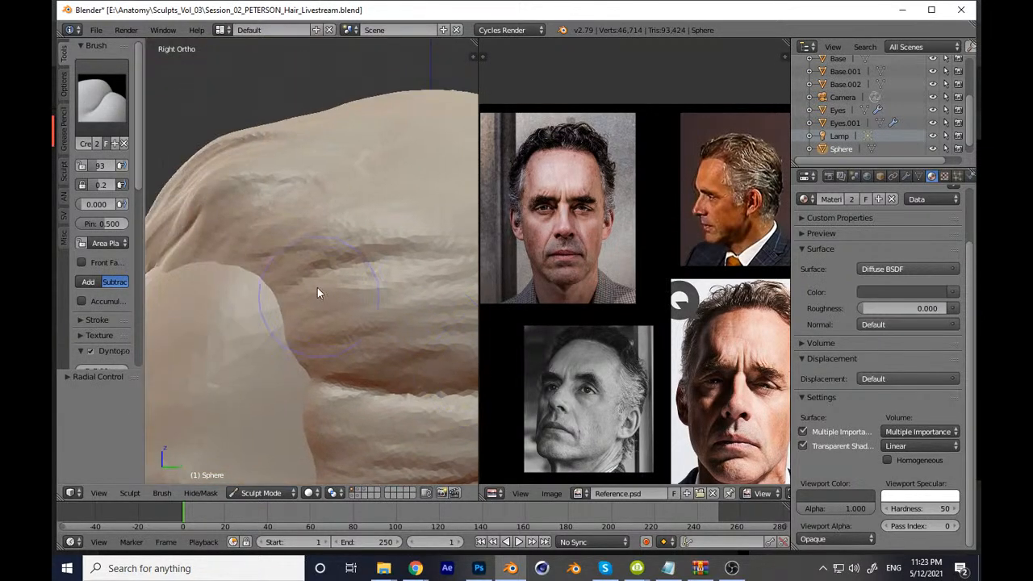
Step: Switch from the Crease brush to the additive clay brush for the front and side hair
scroll(316, 293, down, 2)
mouse_move(320, 354)
middle_down()
mouse_move(351, 307)
mouse_move(141, 143)
middle_up()
click(125, 125)
click(151, 179)
scroll(129, 214, down, 5)
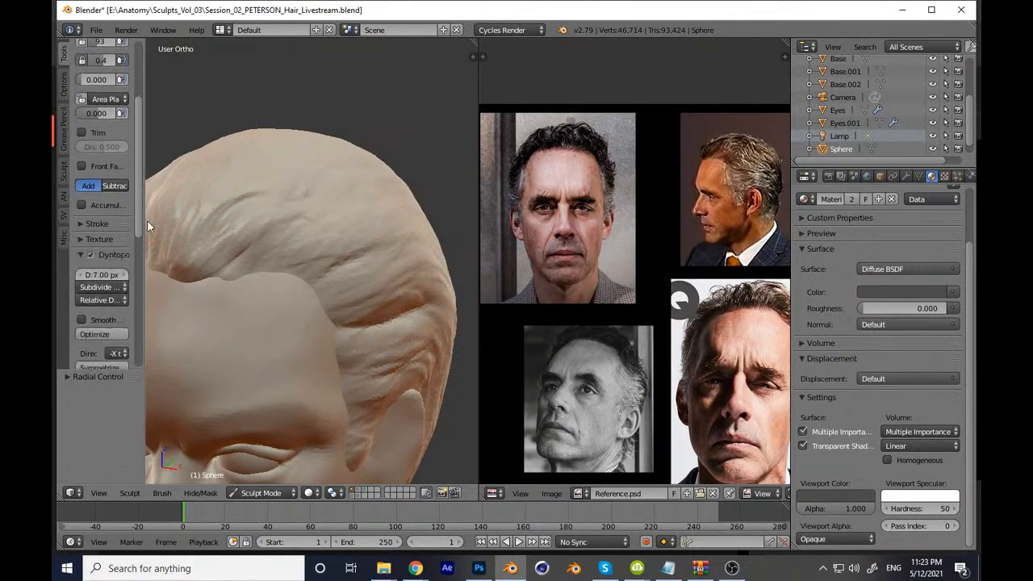
key(t)
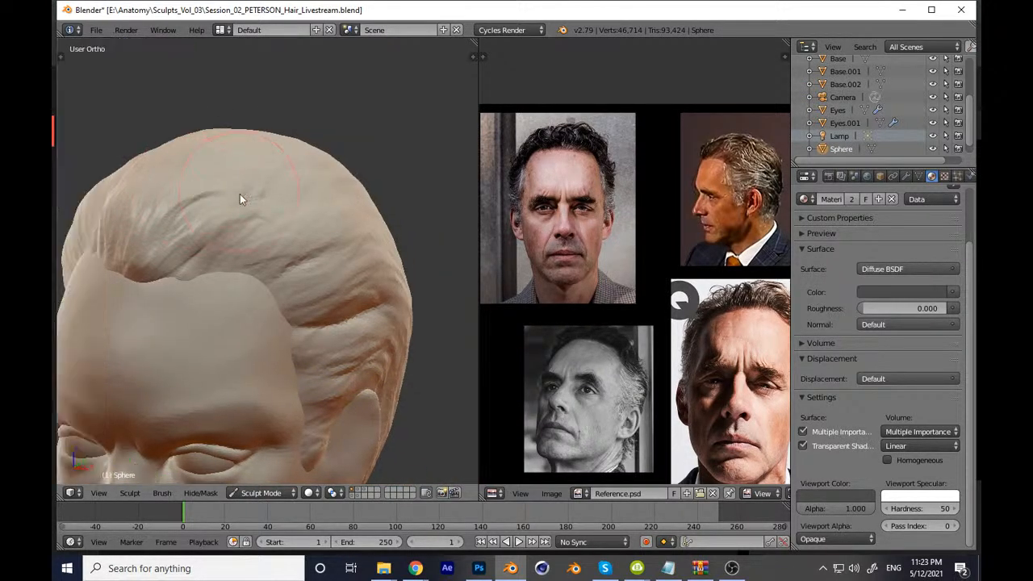
Step: Build up swept-back strands with clay strokes running from the front hair above the hairline toward the side
scroll(380, 260, up, 4)
mouse_move(262, 276)
middle_down()
mouse_move(380, 260)
mouse_move(284, 289)
mouse_move(278, 281)
mouse_move(285, 297)
mouse_move(272, 304)
middle_up()
scroll(337, 277, up, 3)
drag(273, 304, 343, 281)
mouse_move(251, 339)
mouse_down()
mouse_move(343, 315)
mouse_move(394, 283)
mouse_up()
drag(322, 329, 459, 276)
drag(368, 360, 454, 316)
drag(317, 402, 383, 363)
Step: Carve a curved groove into the front hair with subtractive strokes sweeping up from the hairline
ctrl+drag(242, 265, 267, 242)
middle_drag(268, 242, 291, 270)
mouse_move(291, 269)
ctrl+mouse_down()
mouse_move(286, 350)
mouse_move(349, 206)
ctrl+mouse_up()
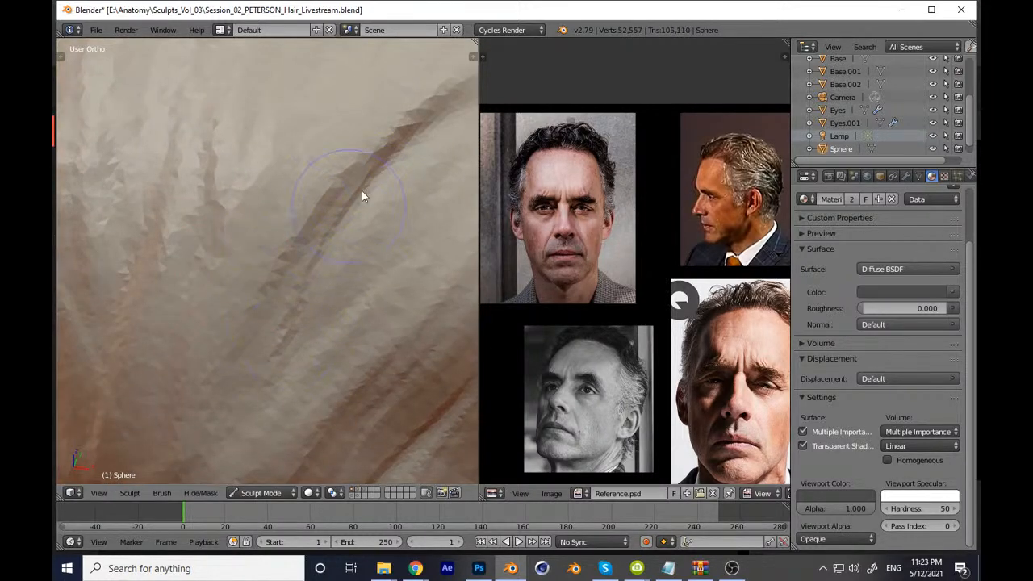
scroll(270, 397, down, 4)
scroll(269, 397, down, 5)
Step: Add one long swept-back stroke to the side hair
middle_drag(324, 349, 392, 263)
scroll(393, 262, up, 4)
middle_drag(366, 310, 319, 341)
scroll(253, 340, up, 3)
mouse_move(253, 341)
middle_down()
mouse_move(280, 357)
mouse_move(269, 338)
middle_up()
drag(278, 333, 456, 284)
Step: Carve a hair stroke down behind the ear toward the nape
scroll(388, 347, down, 10)
mouse_move(367, 369)
middle_down()
mouse_move(383, 281)
mouse_move(297, 238)
middle_up()
scroll(396, 310, up, 3)
scroll(387, 230, up, 5)
mouse_move(434, 289)
middle_down()
mouse_move(342, 256)
mouse_move(347, 290)
mouse_move(338, 285)
mouse_move(320, 321)
mouse_move(341, 284)
middle_up()
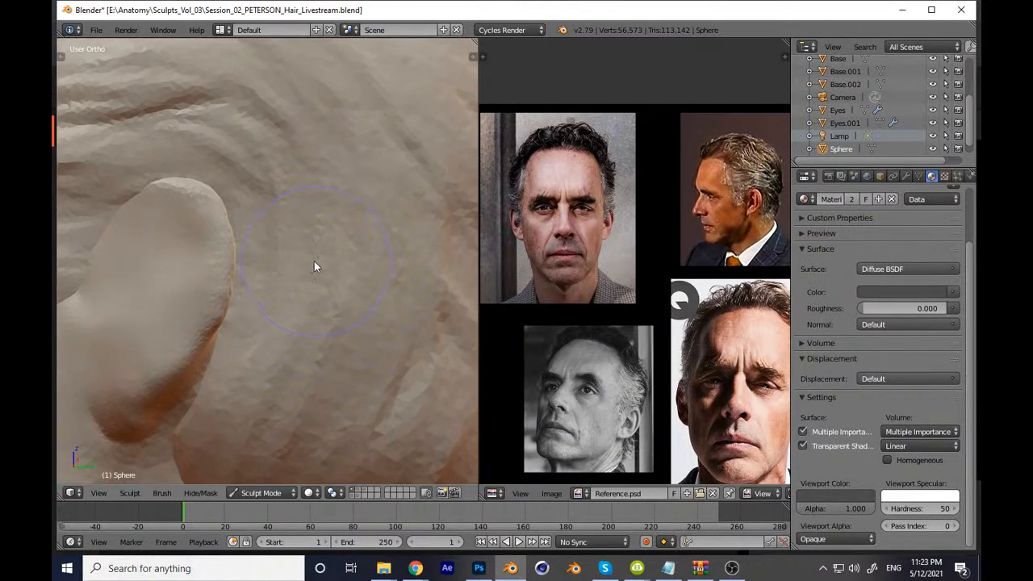
mouse_move(318, 334)
mouse_down()
mouse_move(308, 428)
mouse_move(314, 320)
mouse_move(290, 168)
mouse_move(208, 133)
mouse_move(308, 364)
mouse_move(278, 429)
mouse_up()
scroll(329, 309, down, 6)
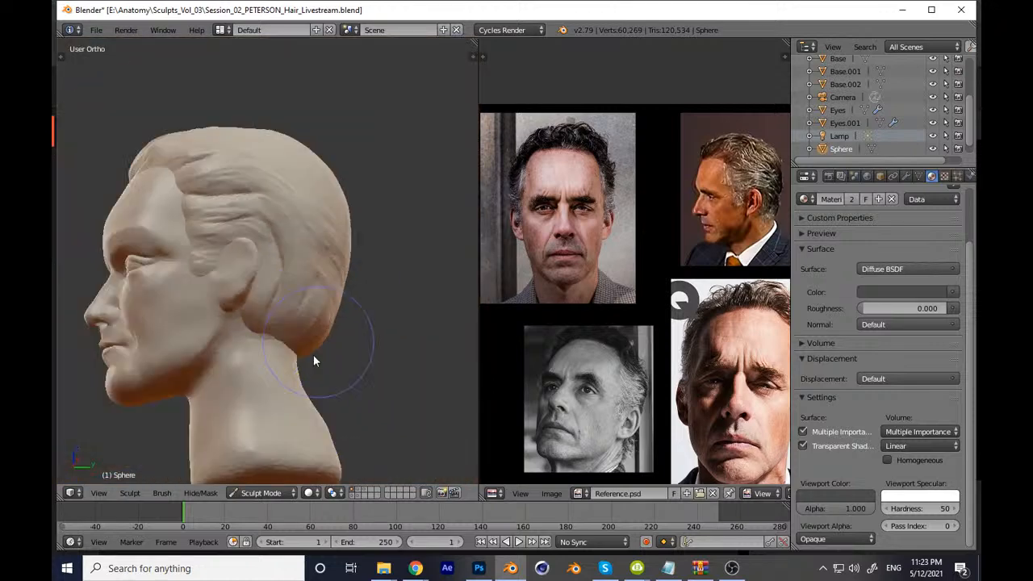
Step: View the head from the front and change the brush from Crease to the additive clay brush for the top hair
key(KP_1)
key(t)
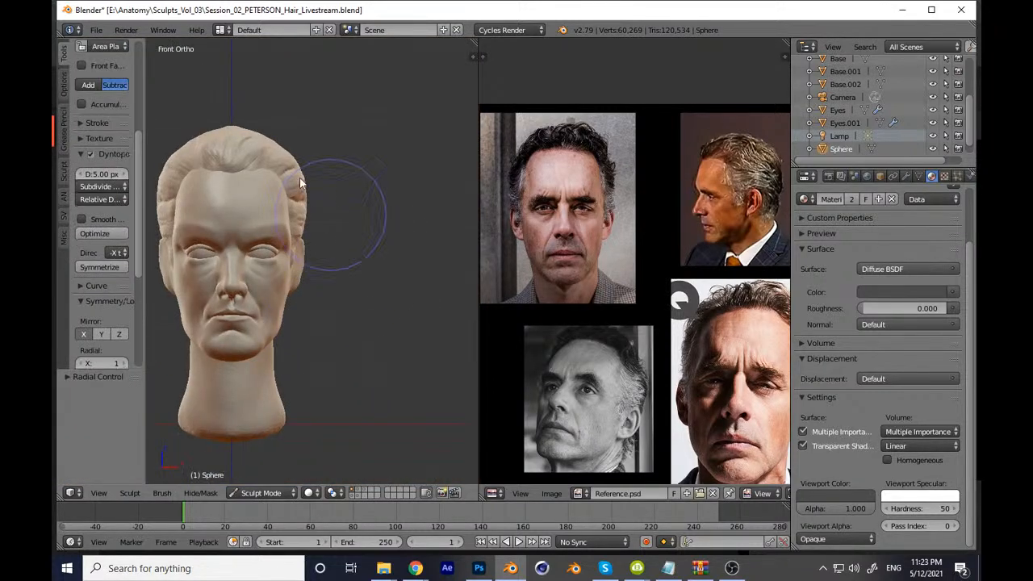
drag(139, 145, 136, 75)
click(102, 74)
click(202, 143)
key(t)
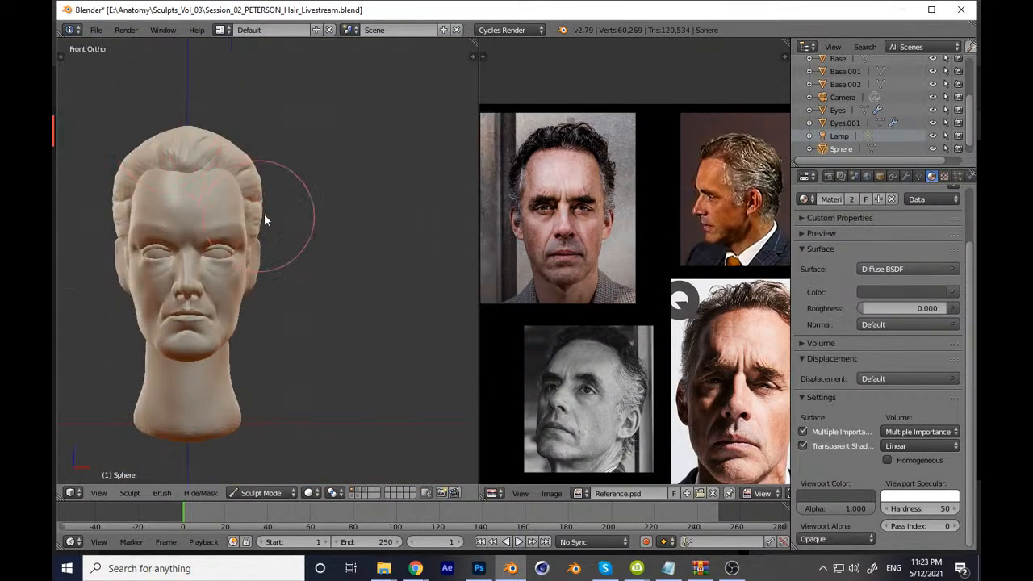
shift+middle_drag(275, 268, 346, 401)
scroll(347, 406, up, 5)
key(t)
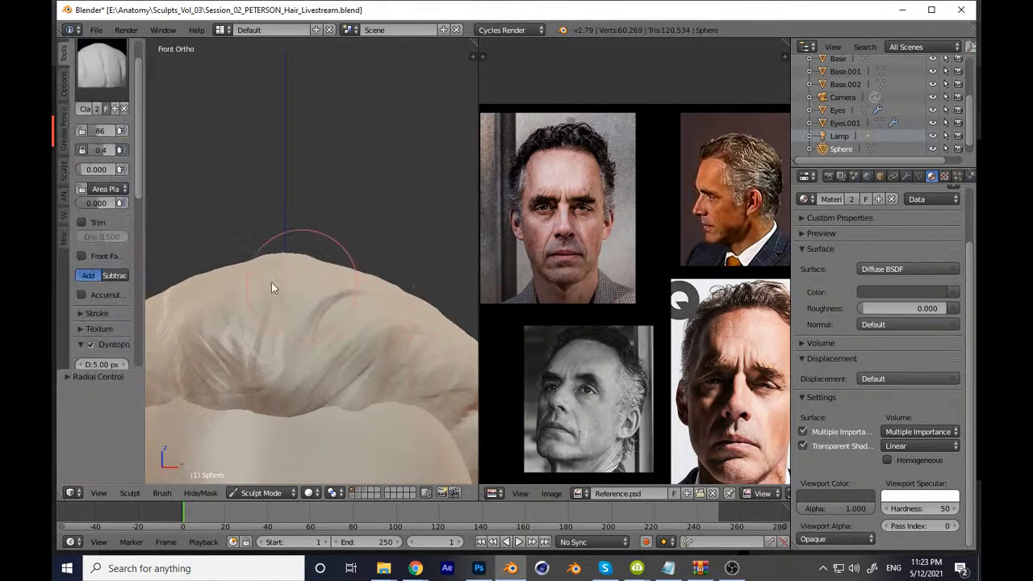
drag(143, 194, 146, 233)
drag(140, 189, 148, 290)
key(t)
Step: Lay clay strands along both sides of the curved groove in the front hair, following it down toward the hairline
mouse_move(273, 376)
middle_down()
mouse_move(283, 265)
mouse_move(291, 280)
mouse_move(274, 318)
mouse_move(349, 180)
middle_up()
mouse_move(248, 335)
middle_down()
mouse_move(211, 364)
mouse_move(205, 348)
middle_up()
drag(189, 284, 180, 370)
drag(366, 203, 221, 370)
drag(343, 228, 267, 340)
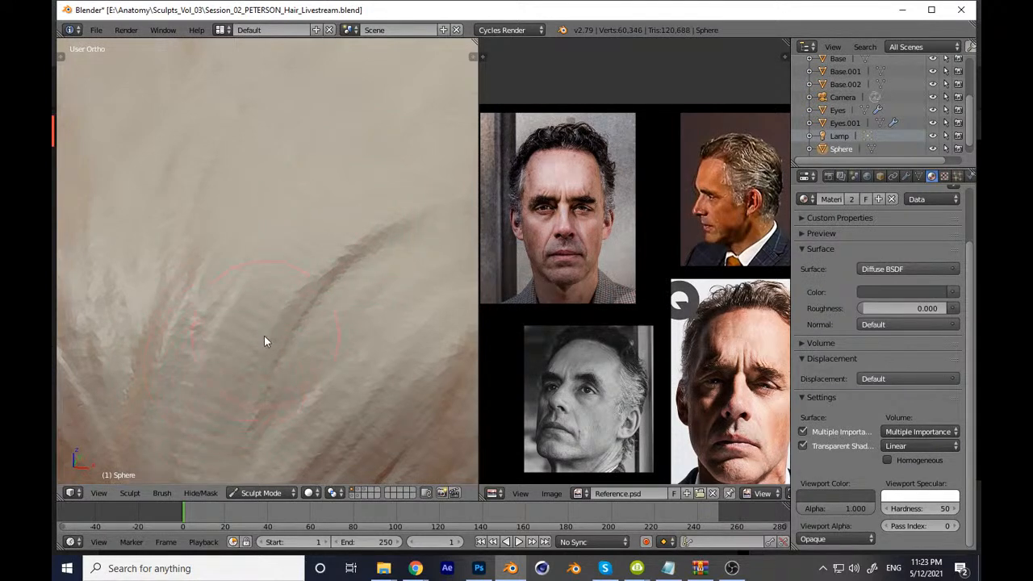
drag(341, 242, 279, 336)
mouse_move(406, 281)
mouse_down()
mouse_move(307, 320)
mouse_move(280, 351)
mouse_up()
drag(407, 267, 223, 427)
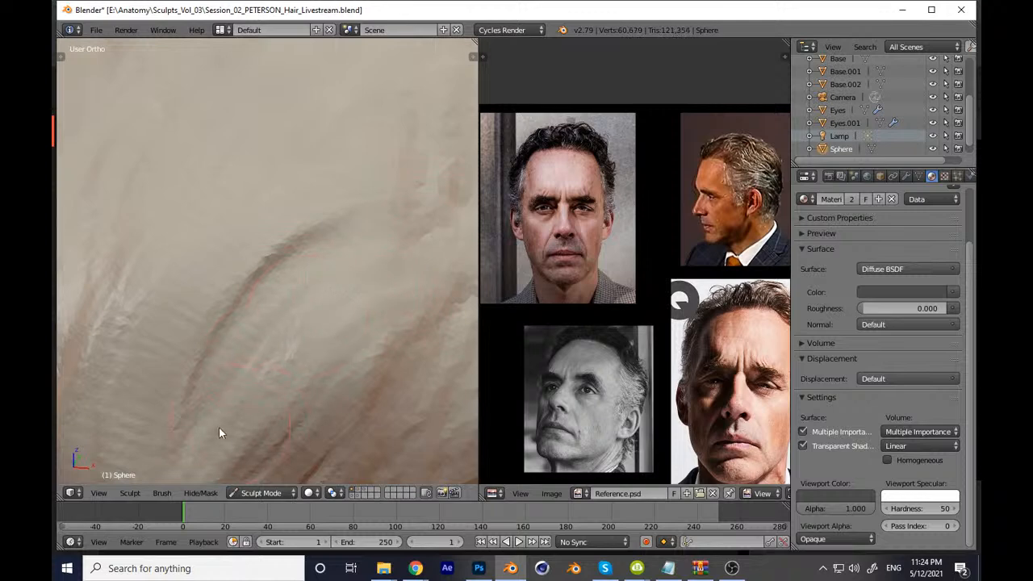
drag(396, 323, 311, 440)
scroll(371, 331, down, 8)
mouse_move(370, 339)
middle_down()
mouse_move(350, 387)
mouse_move(325, 363)
middle_up()
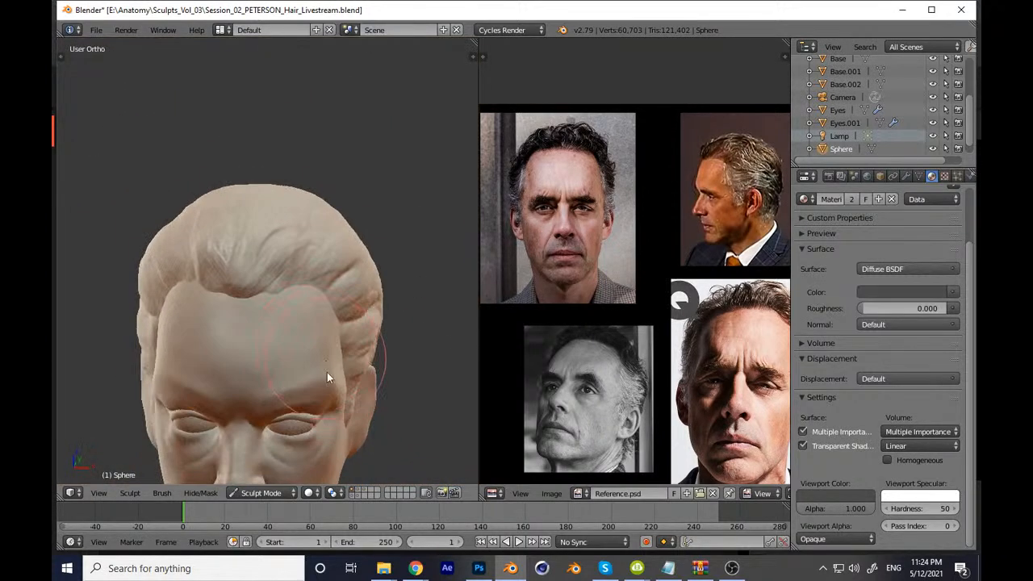
Step: Resize the clay brush and build up vertical strands in the hair above the centre of the forehead
scroll(327, 230, up, 6)
middle_drag(327, 228, 370, 245)
scroll(339, 311, up, 3)
middle_drag(333, 317, 308, 331)
key(f)
click(244, 326)
drag(257, 167, 208, 282)
mouse_move(235, 279)
middle_down()
mouse_move(208, 315)
mouse_move(220, 309)
middle_up()
key(f)
click(240, 311)
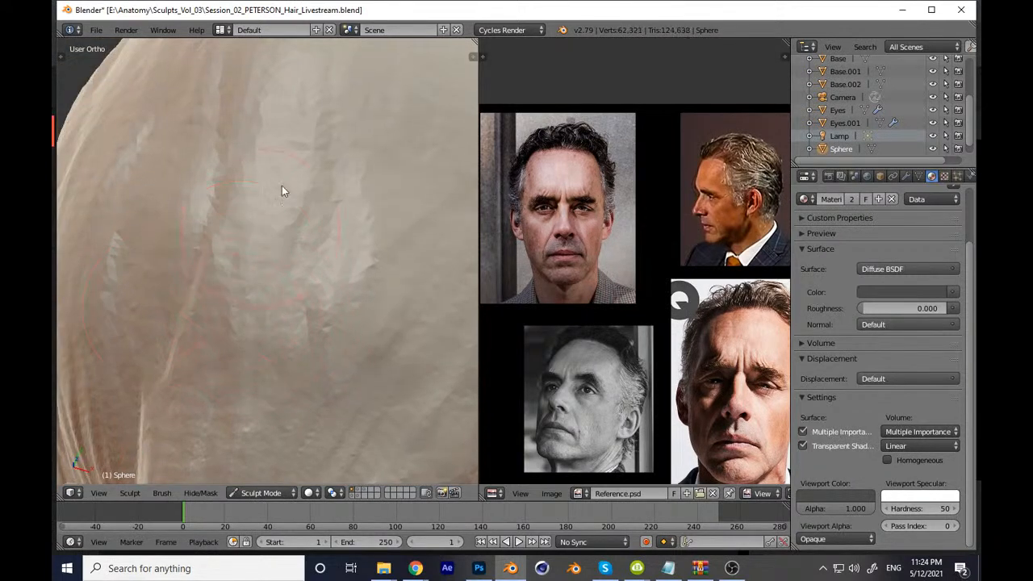
drag(318, 150, 327, 223)
Step: Stroke clay strands diagonally back from the hairline between the front curl and the temple groove
scroll(376, 380, down, 8)
middle_drag(372, 381, 337, 338)
scroll(346, 339, up, 3)
scroll(347, 339, up, 6)
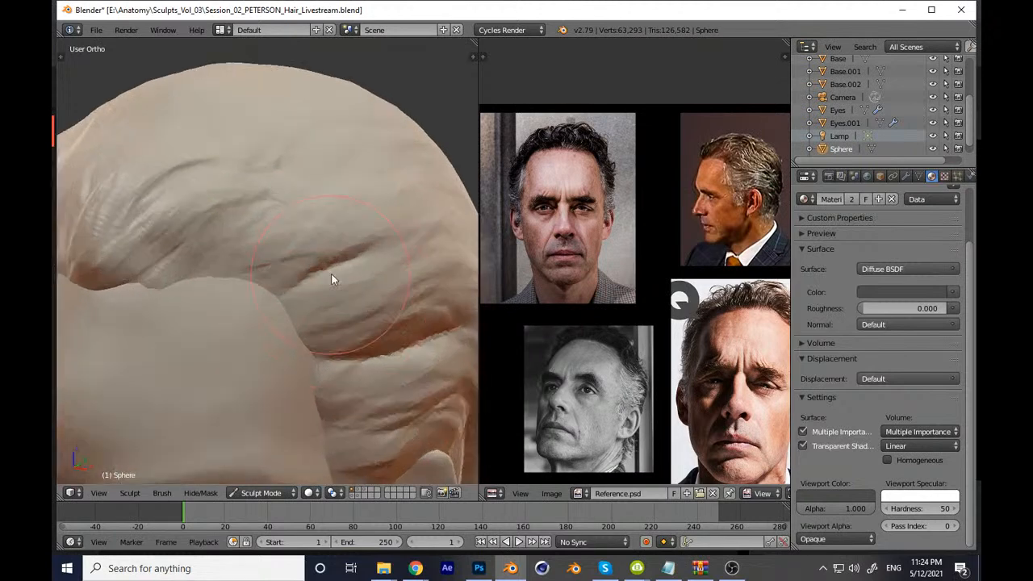
drag(216, 326, 347, 252)
drag(265, 324, 380, 262)
shift+middle_drag(368, 264, 207, 282)
drag(251, 347, 409, 247)
drag(198, 359, 303, 283)
drag(135, 405, 302, 329)
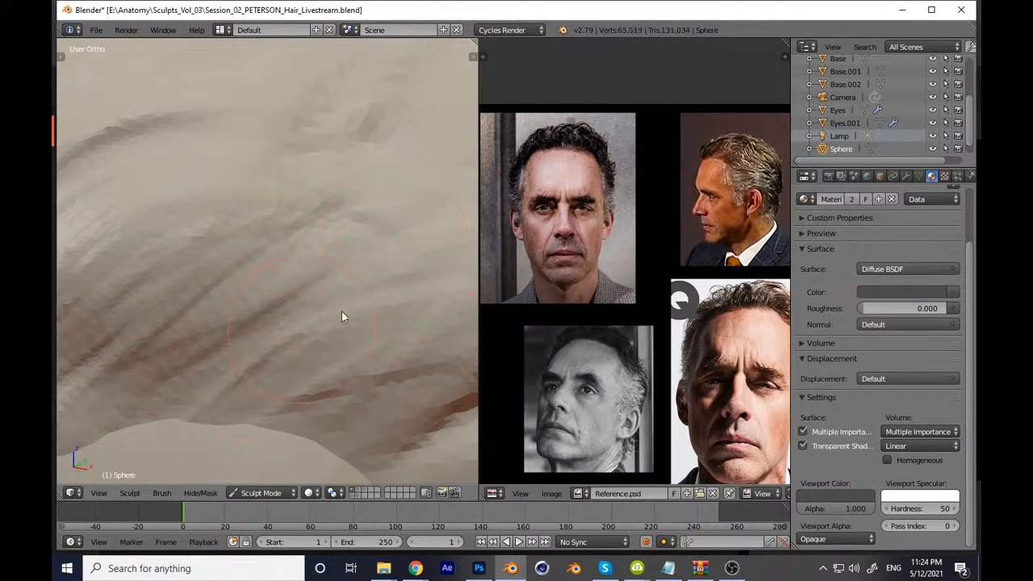
Step: Layer three more diagonal strands just above the receding corner of the hairline
drag(223, 397, 386, 248)
drag(279, 397, 428, 330)
drag(280, 420, 403, 346)
scroll(407, 344, down, 5)
scroll(407, 344, down, 3)
Step: Add three nearly horizontal swept-back strands to the side hair and check the sculpting settings
mouse_move(407, 344)
middle_down()
mouse_move(344, 341)
mouse_move(335, 256)
middle_up()
scroll(334, 257, up, 7)
drag(246, 319, 403, 302)
drag(272, 305, 440, 281)
drag(319, 346, 432, 316)
scroll(359, 240, down, 4)
key(t)
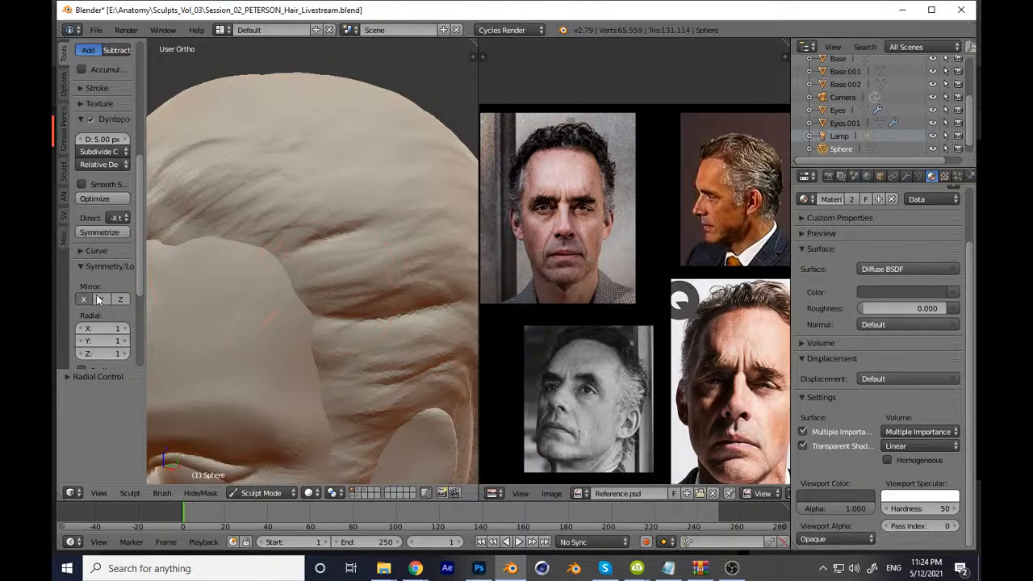
key(t)
Step: Smooth a small patch of the hair with a short smoothing stroke
scroll(259, 334, down, 2)
middle_drag(178, 280, 263, 390)
scroll(352, 265, up, 6)
mouse_move(352, 270)
shift+mouse_down()
mouse_move(428, 219)
mouse_move(392, 293)
shift+mouse_up()
middle_drag(392, 294, 321, 201)
scroll(321, 201, down, 5)
Step: Resize the clay brush and start strands from the temple hairline beneath the short upper groove
middle_drag(333, 339, 286, 318)
scroll(363, 301, up, 7)
shift+middle_drag(387, 226, 289, 276)
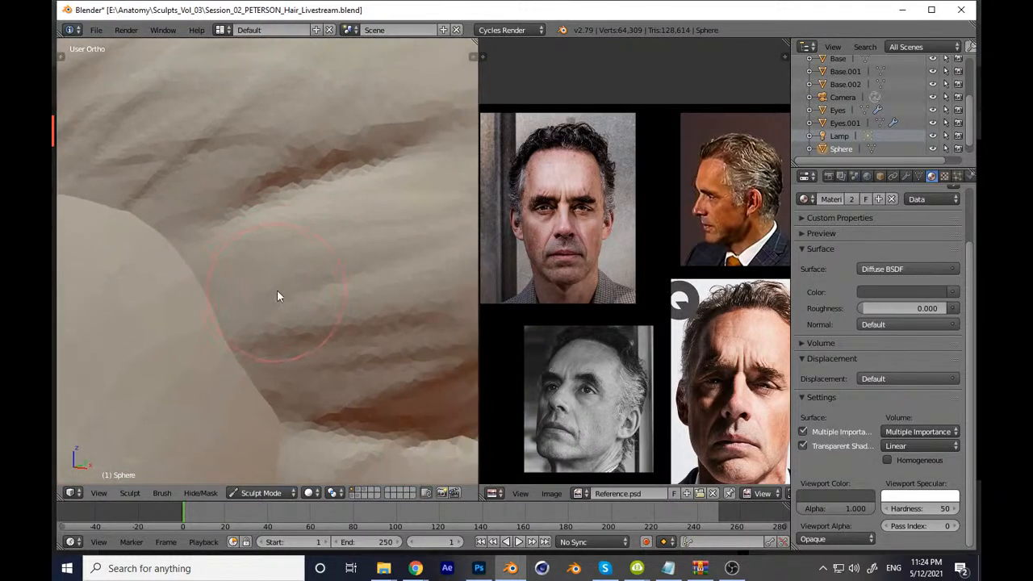
scroll(278, 287, up, 1)
key(f)
click(297, 273)
drag(251, 291, 367, 283)
scroll(305, 294, down, 1)
drag(282, 307, 418, 224)
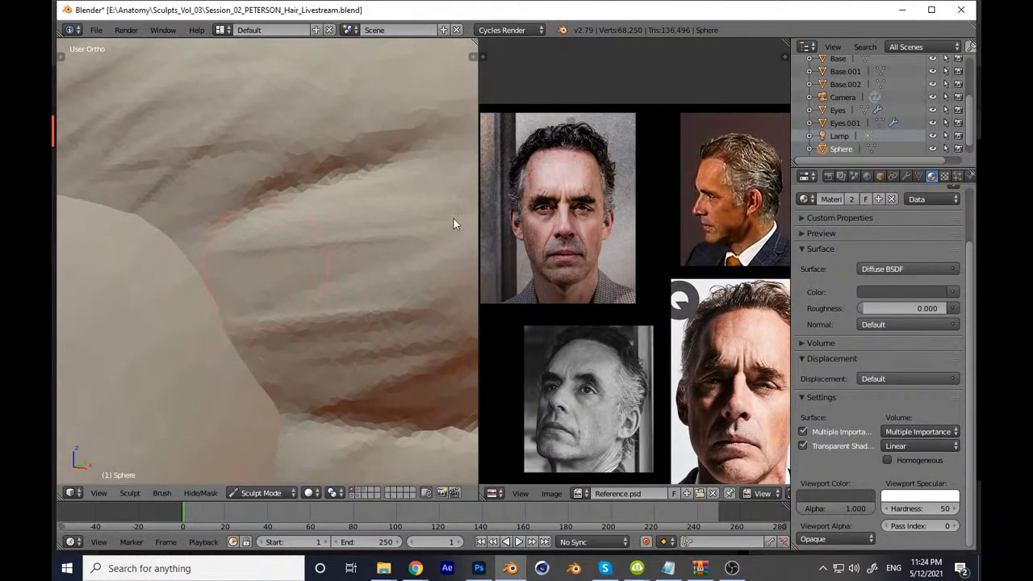
Step: Resize the clay brush again and extend overlapping strands backward through the hair between the two side grooves
shift+middle_drag(340, 231, 259, 253)
key(f)
click(243, 262)
drag(223, 297, 420, 271)
drag(344, 263, 436, 235)
drag(306, 279, 394, 251)
drag(139, 285, 323, 254)
drag(198, 310, 399, 271)
drag(250, 308, 391, 238)
Step: Continue the strands farther toward the back of the head, beyond the upper side groove
middle_drag(386, 231, 348, 250)
drag(115, 342, 388, 279)
drag(275, 316, 314, 273)
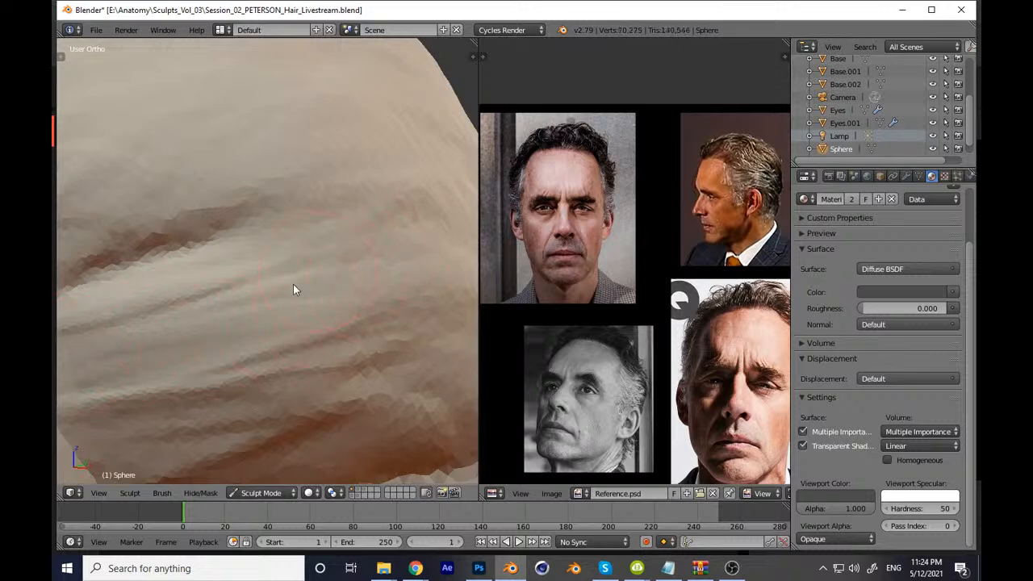
drag(274, 351, 408, 352)
middle_drag(408, 352, 350, 369)
Step: Resize the clay brush and layer fine parallel strands from the temple hairline down toward the deep side groove
scroll(350, 376, down, 5)
scroll(358, 246, up, 8)
key(f)
click(303, 259)
drag(196, 286, 392, 260)
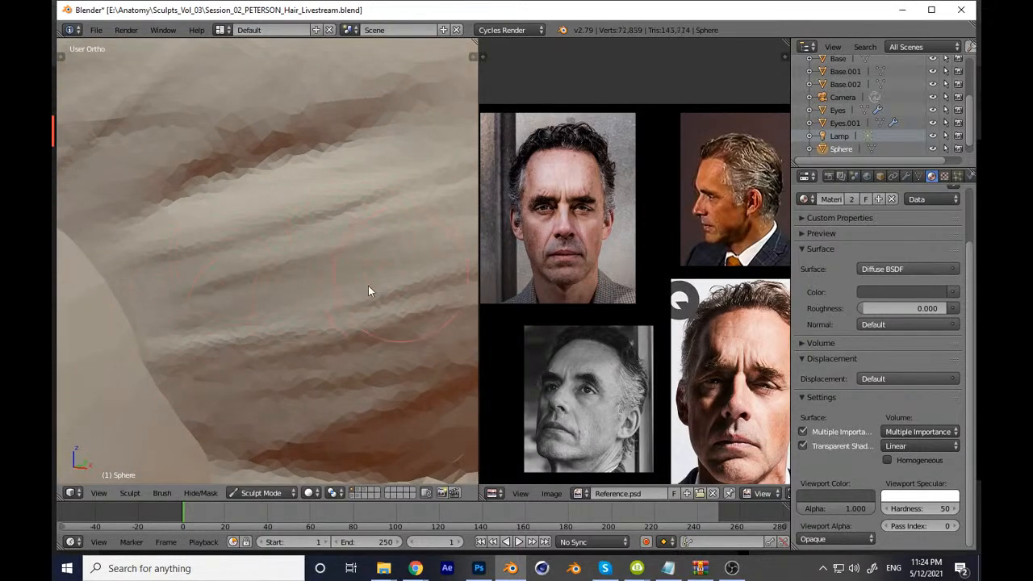
drag(226, 311, 403, 286)
drag(250, 343, 436, 278)
drag(243, 367, 420, 315)
Step: Adjust the brush strength and stroke strands along and inside the deep groove above the ear
key(shift+f)
click(240, 305)
key(shift+f)
click(221, 312)
drag(226, 335, 385, 313)
mouse_move(250, 416)
mouse_down()
mouse_move(345, 369)
mouse_move(404, 364)
mouse_up()
middle_drag(364, 378, 259, 367)
drag(167, 355, 388, 355)
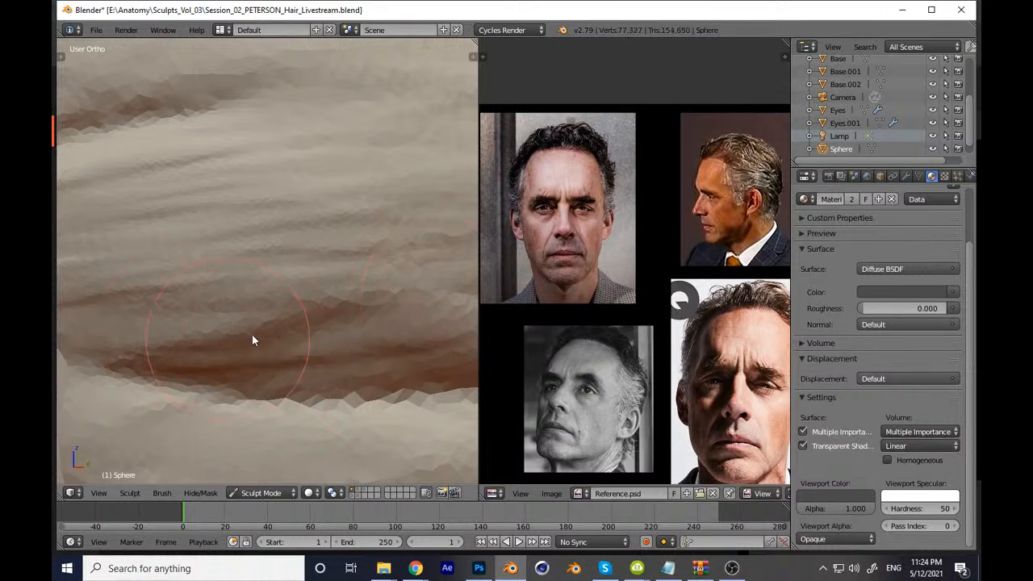
drag(228, 339, 404, 327)
Step: Resize the clay brush and raise long swept-back strands just above the deep side groove
drag(200, 284, 323, 259)
key(f)
click(271, 240)
key(f)
click(297, 224)
drag(202, 274, 441, 259)
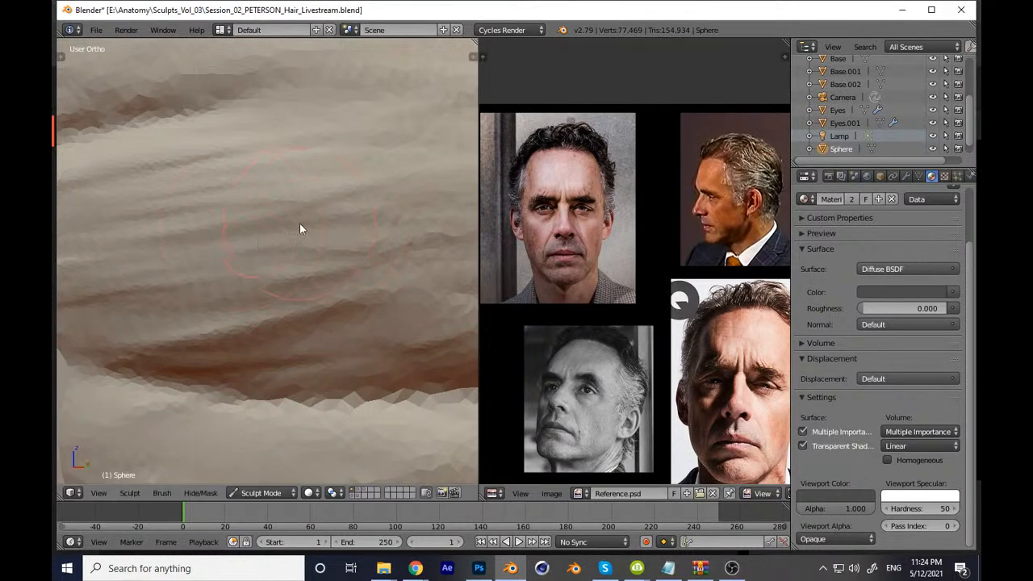
drag(230, 284, 441, 236)
drag(204, 268, 378, 214)
Step: Layer additional overlapping strands across the side hair and finish with a short stroke farther down
drag(210, 311, 452, 235)
drag(339, 270, 473, 229)
drag(207, 256, 410, 207)
drag(262, 311, 463, 267)
middle_drag(383, 230, 233, 312)
mouse_move(226, 371)
mouse_down()
mouse_move(358, 330)
mouse_move(320, 384)
mouse_up()
Step: Check the whole head from the front and save over the current blend file
scroll(320, 384, down, 11)
scroll(318, 369, down, 2)
middle_drag(318, 369, 401, 341)
key(KP_1)
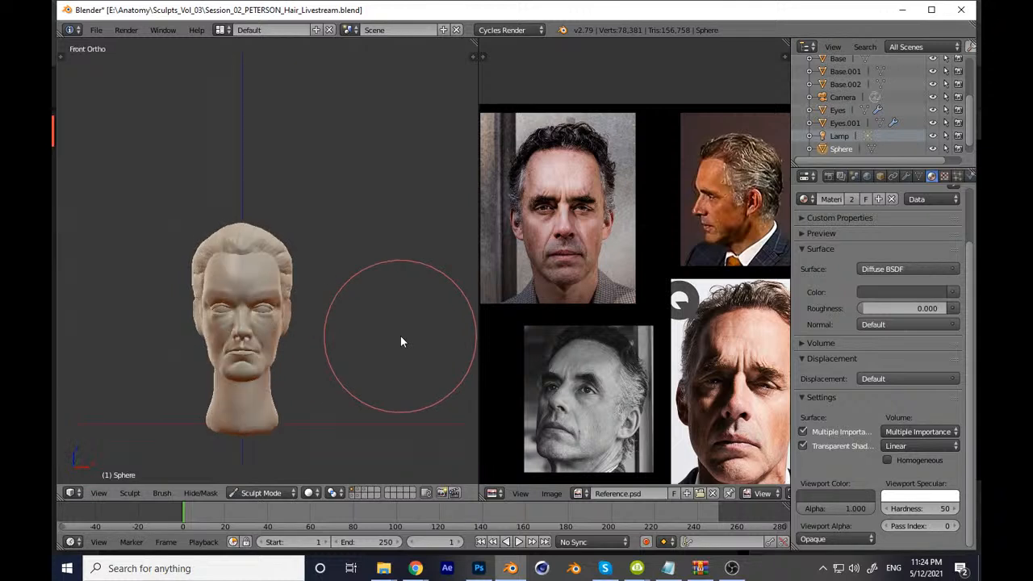
key(ctrl+s)
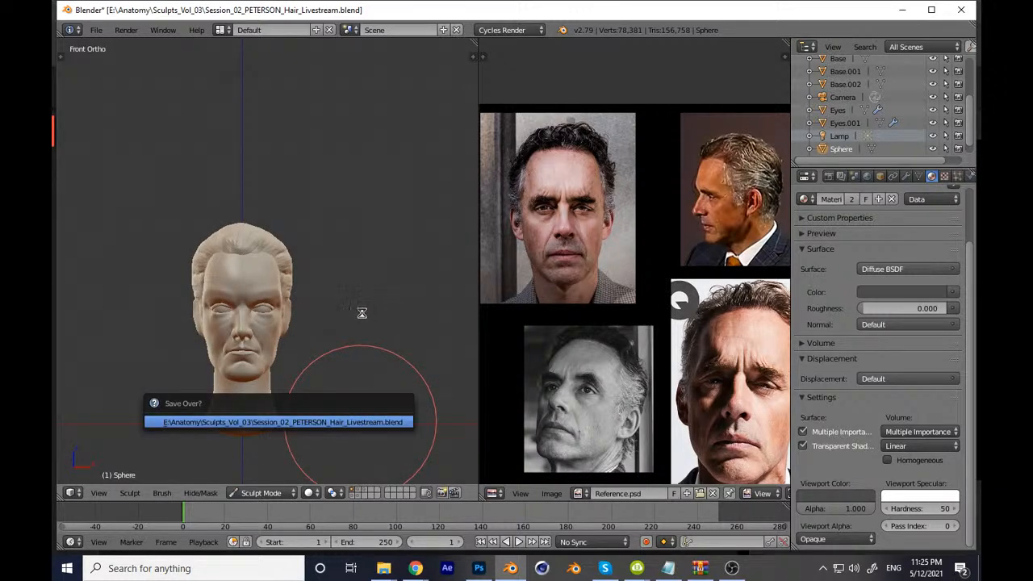
key(Return)
Step: Stroke overlapping clay strands along the dark groove in the upper side hair
scroll(370, 230, up, 8)
scroll(389, 181, up, 5)
middle_drag(371, 185, 323, 304)
drag(236, 323, 334, 253)
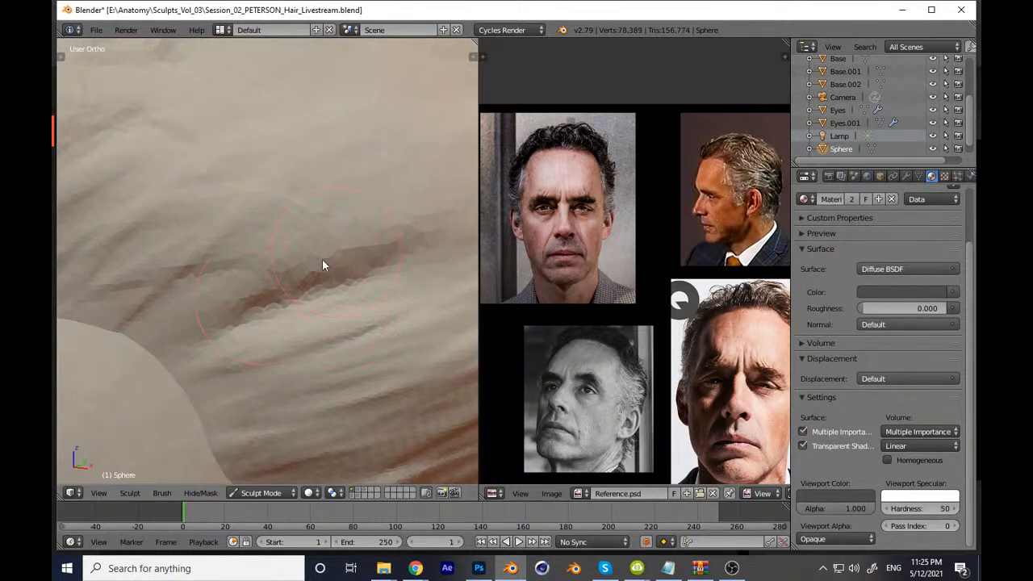
mouse_move(278, 273)
mouse_down()
mouse_move(259, 287)
mouse_move(375, 245)
mouse_up()
scroll(347, 275, down, 1)
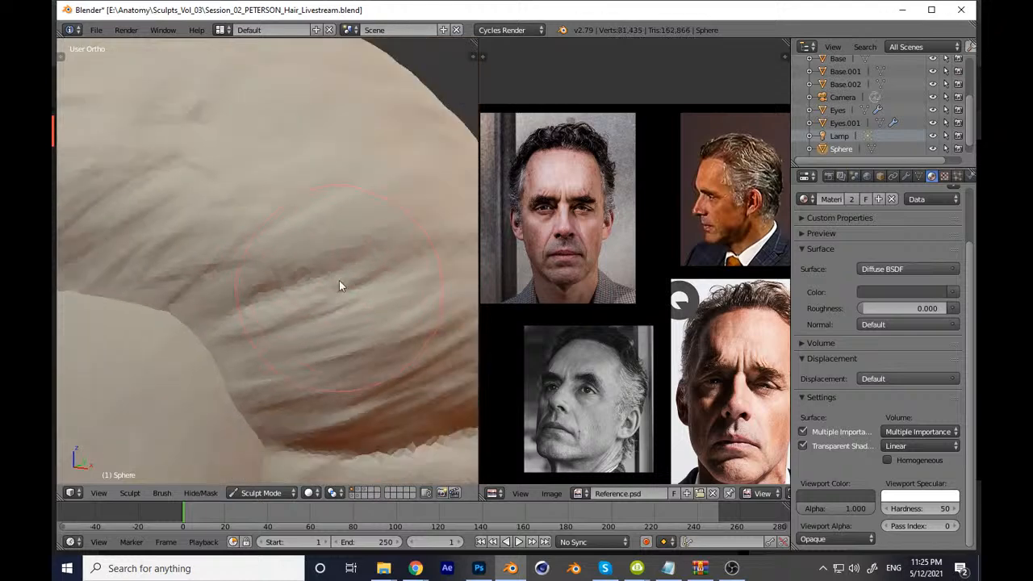
Step: Work further short strands around the upper side groove, varying the viewing angle between strokes
middle_drag(340, 291, 317, 255)
scroll(317, 258, up, 1)
mouse_move(283, 273)
mouse_down()
mouse_move(131, 340)
mouse_move(231, 306)
mouse_move(438, 198)
mouse_move(444, 269)
mouse_move(249, 355)
mouse_move(226, 341)
mouse_move(457, 215)
mouse_move(235, 321)
mouse_move(466, 261)
mouse_move(431, 288)
mouse_move(281, 300)
mouse_up()
scroll(282, 300, down, 4)
middle_drag(283, 300, 331, 305)
scroll(323, 290, up, 3)
mouse_move(311, 263)
mouse_down()
mouse_move(401, 229)
mouse_move(421, 260)
mouse_up()
Step: Check the whole head from the front and save over the existing blend file
scroll(376, 336, down, 6)
middle_drag(337, 397, 360, 374)
key(KP_1)
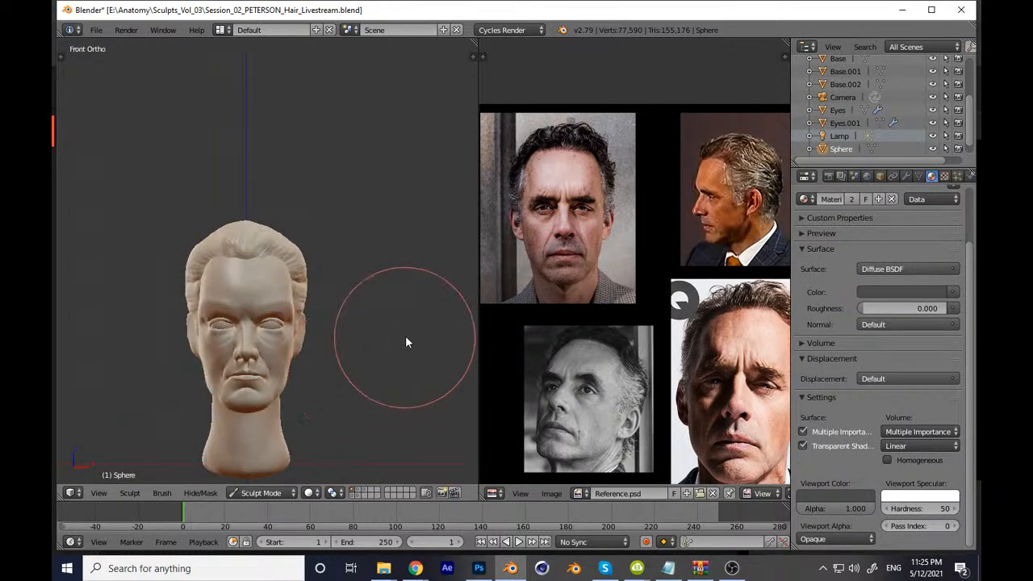
scroll(408, 388, down, 2)
key(ctrl+s)
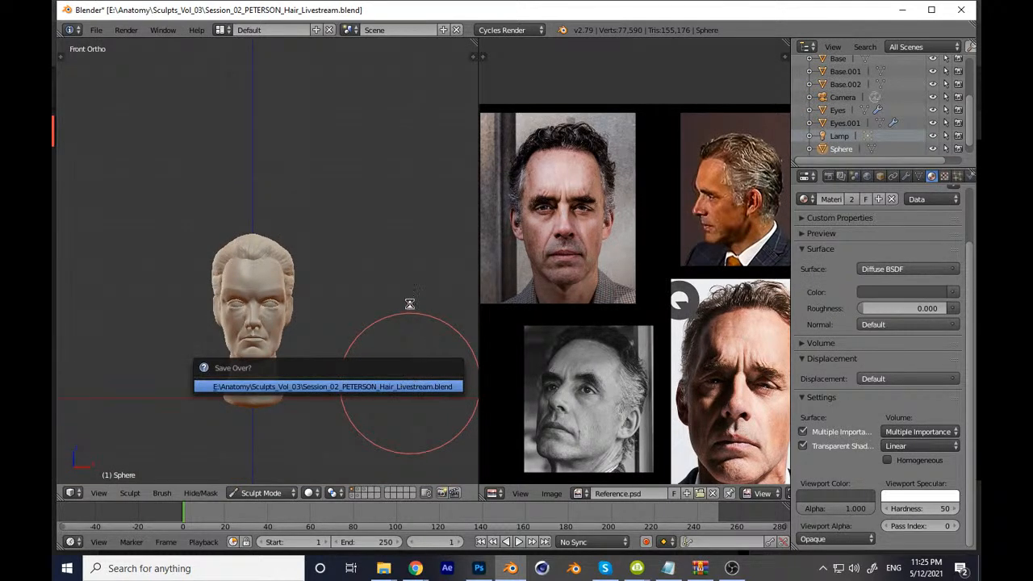
key(Return)
Step: Resize the brush and lay two long backward strands between the deep grooves above the ear
mouse_move(410, 307)
middle_down()
mouse_move(353, 379)
mouse_move(301, 403)
middle_up()
scroll(300, 403, up, 8)
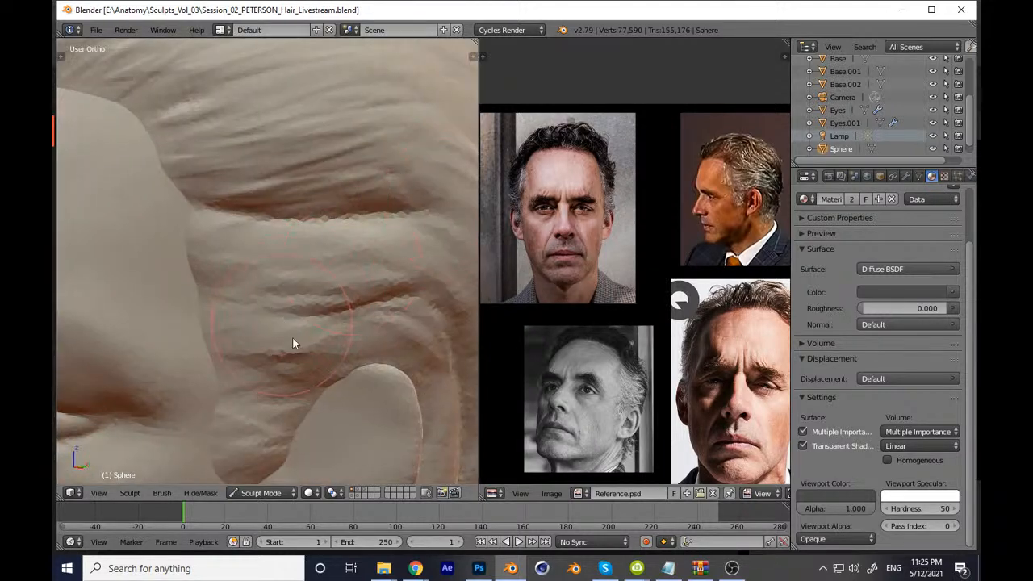
scroll(290, 328, up, 1)
key(f)
click(260, 299)
drag(230, 315, 414, 325)
mouse_move(259, 323)
mouse_down()
mouse_move(474, 329)
mouse_move(409, 311)
mouse_up()
shift+middle_drag(343, 312, 194, 325)
Step: Switch to the Crease brush and stroke along the lower edge of the deep side groove
key(shift+c)
mouse_move(202, 281)
mouse_down()
mouse_move(306, 271)
mouse_move(346, 281)
mouse_up()
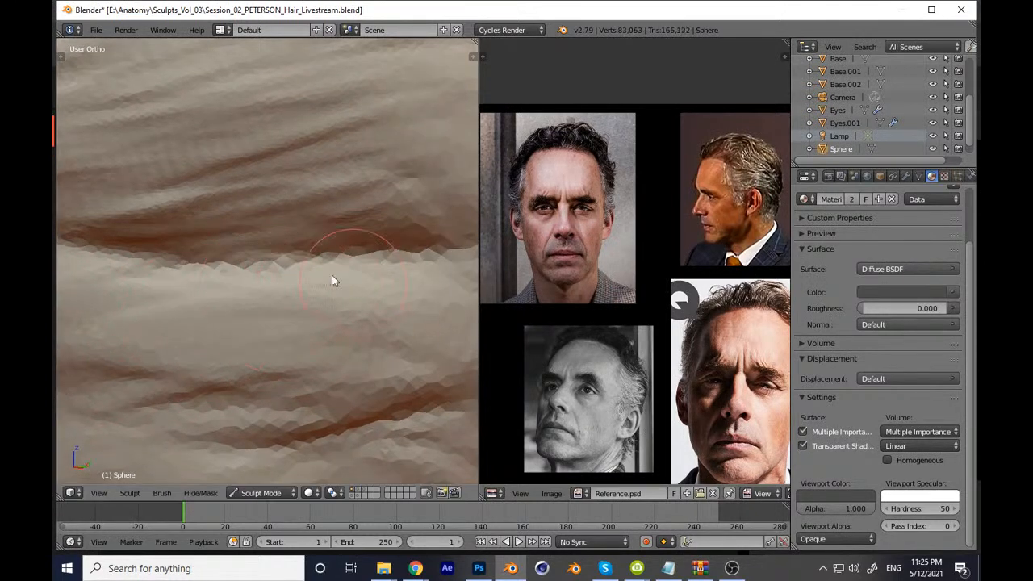
drag(270, 278, 427, 261)
drag(207, 256, 366, 267)
Step: Switch back to the clay brush and layer horizontal strands through the hair above the ear
key(t)
scroll(121, 146, up, 2)
click(117, 87)
click(201, 163)
key(t)
mouse_move(204, 355)
mouse_down()
mouse_move(404, 388)
mouse_move(388, 328)
mouse_up()
middle_drag(300, 352, 308, 374)
drag(308, 374, 378, 372)
drag(92, 313, 318, 311)
Step: Extend the side strands backward so they begin curving down behind the top of the ear
mouse_move(318, 312)
middle_down()
mouse_move(277, 339)
mouse_move(226, 346)
middle_up()
drag(226, 347, 321, 335)
middle_drag(321, 328, 275, 346)
drag(226, 354, 311, 393)
middle_drag(287, 388, 242, 343)
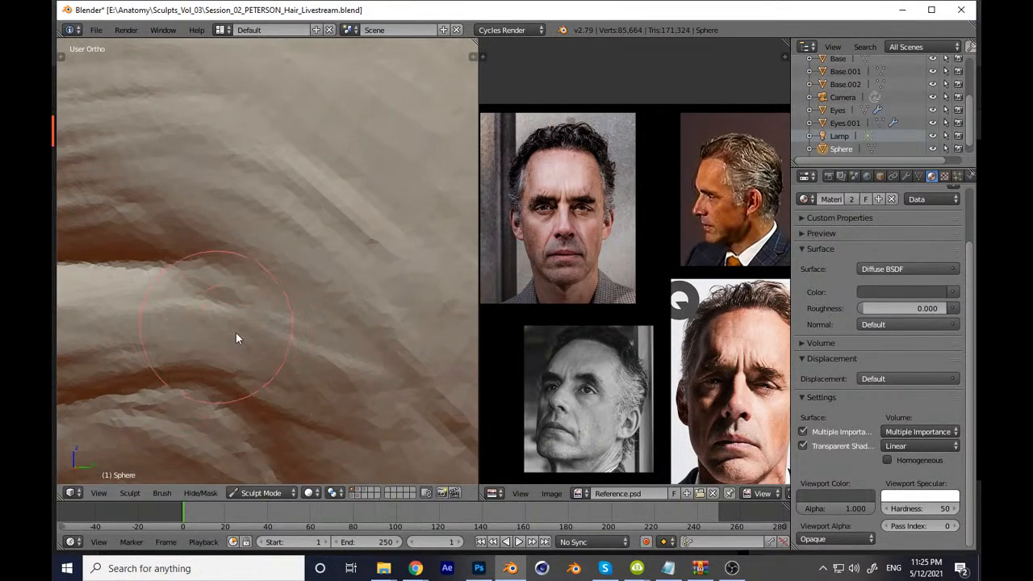
drag(217, 326, 295, 329)
Step: Adjust the brush size and sweep long diagonal strands down and back behind the ear
key(f)
click(231, 300)
drag(246, 294, 331, 355)
mouse_move(311, 350)
middle_down()
mouse_move(247, 324)
mouse_move(240, 303)
middle_up()
key(f)
click(238, 279)
drag(246, 271, 395, 380)
drag(347, 266, 411, 379)
Step: Add steep downward strands through the hair directly behind the ear
middle_drag(383, 286, 311, 262)
drag(304, 267, 312, 416)
scroll(306, 367, down, 1)
scroll(283, 331, up, 1)
drag(260, 293, 313, 456)
drag(335, 278, 404, 394)
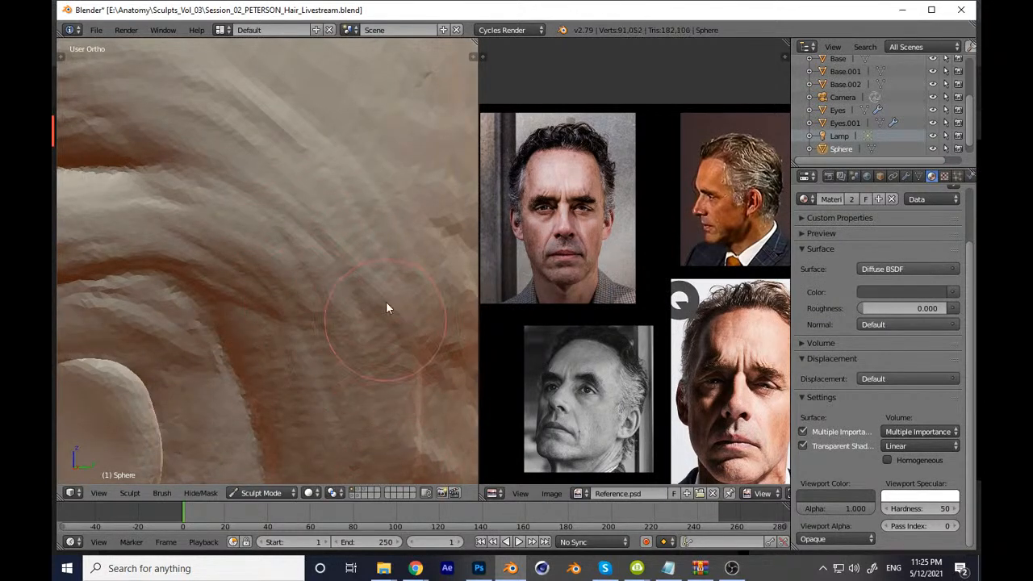
drag(386, 310, 379, 383)
Step: Check the head from the front and layer more backward strands across the hair above the ear
scroll(365, 382, down, 12)
mouse_move(333, 373)
middle_down()
mouse_move(359, 338)
mouse_move(397, 339)
mouse_move(413, 356)
mouse_move(397, 355)
mouse_move(401, 364)
middle_up()
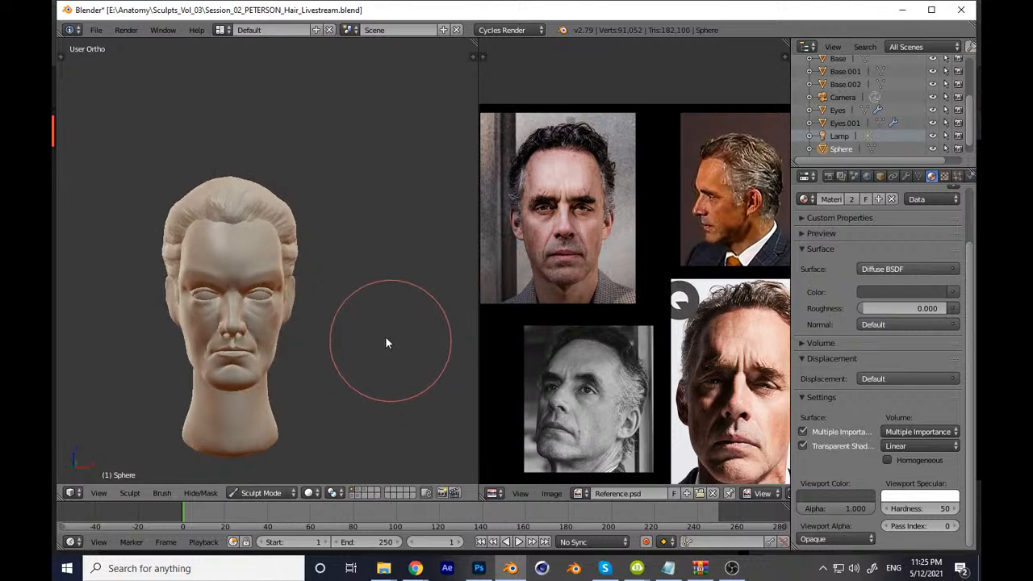
scroll(394, 348, up, 10)
scroll(265, 320, up, 1)
drag(236, 299, 324, 295)
drag(224, 319, 430, 293)
drag(270, 347, 330, 343)
Step: Curve two strands from above the ear down into the hair behind it
mouse_move(329, 343)
middle_down()
mouse_move(325, 367)
mouse_move(230, 380)
middle_up()
mouse_move(202, 344)
mouse_down()
mouse_move(152, 373)
mouse_move(275, 344)
mouse_move(221, 348)
mouse_move(353, 401)
mouse_move(360, 371)
mouse_move(362, 417)
mouse_up()
middle_drag(362, 418, 255, 250)
mouse_move(255, 250)
mouse_down()
mouse_move(282, 349)
mouse_move(318, 398)
mouse_move(364, 301)
mouse_move(420, 298)
mouse_move(359, 355)
mouse_up()
scroll(363, 367, down, 6)
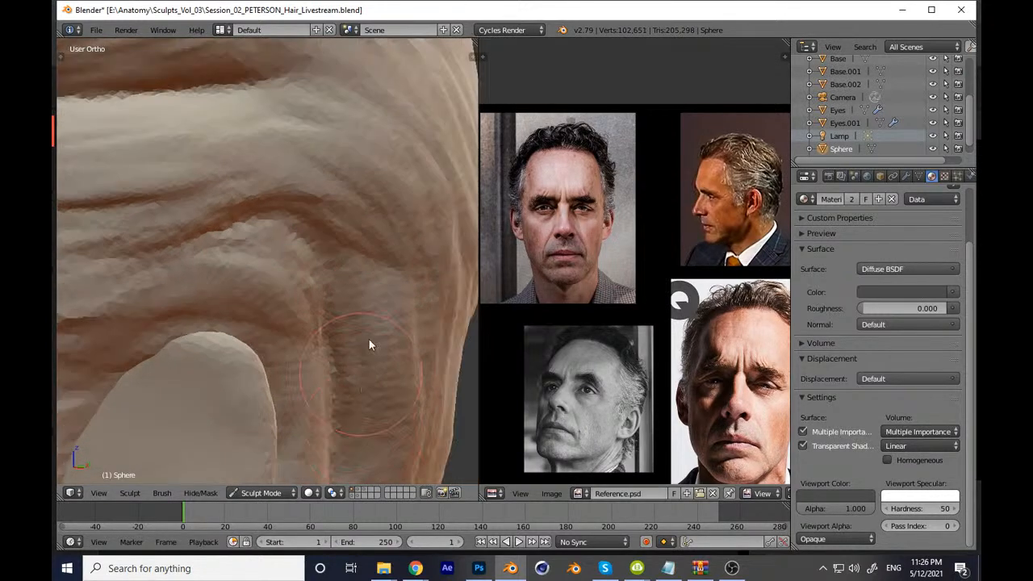
Step: Stroke diagonal strands from the side hair onto the back of the head
mouse_move(374, 402)
middle_down()
mouse_move(295, 380)
mouse_move(207, 415)
mouse_move(212, 376)
middle_up()
scroll(297, 316, down, 5)
scroll(324, 252, up, 6)
scroll(324, 253, up, 4)
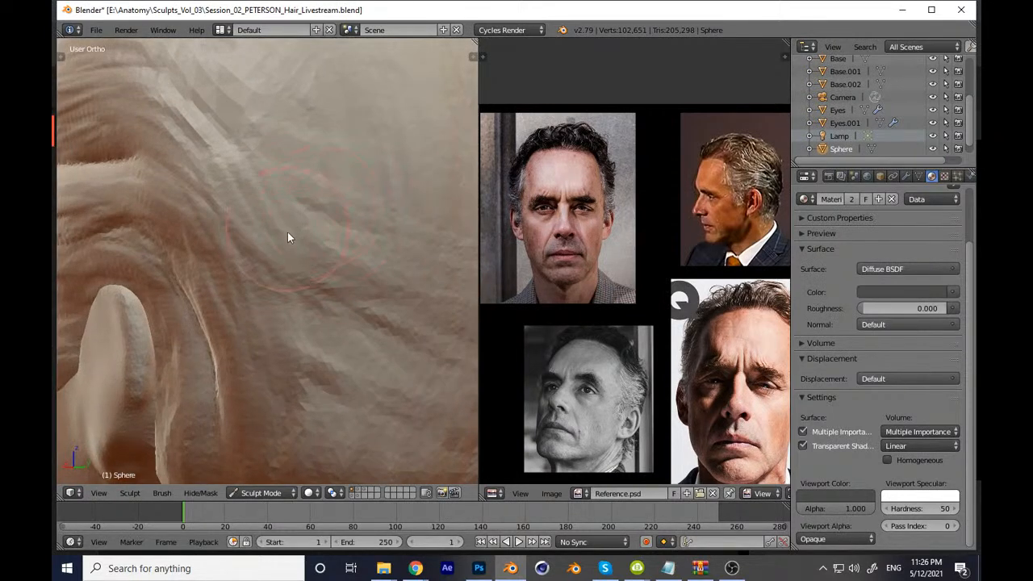
mouse_move(285, 192)
mouse_down()
mouse_move(281, 244)
mouse_move(314, 257)
mouse_up()
scroll(311, 263, down, 2)
mouse_move(306, 273)
middle_down()
mouse_move(208, 297)
mouse_move(207, 284)
middle_up()
drag(226, 271, 347, 317)
Step: Resize the brush and layer sloping strands across the lower back of the head behind the ear
scroll(228, 262, up, 2)
key(f)
click(227, 252)
drag(260, 246, 367, 394)
drag(287, 279, 394, 327)
drag(295, 230, 406, 315)
scroll(402, 319, down, 6)
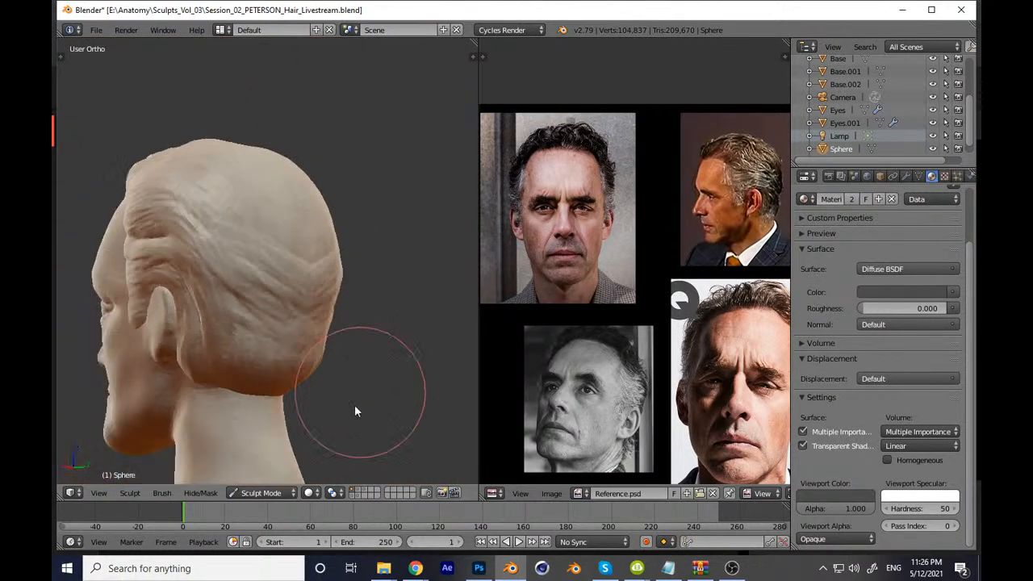
mouse_move(253, 309)
middle_down()
mouse_move(339, 319)
mouse_move(277, 291)
mouse_move(273, 306)
middle_up()
scroll(277, 279, up, 2)
scroll(273, 303, up, 4)
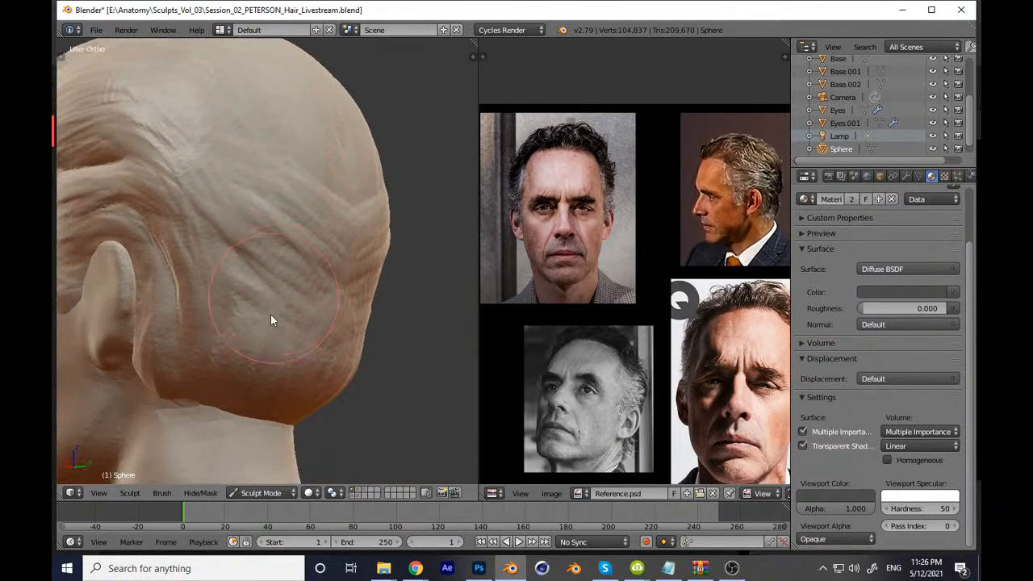
drag(267, 298, 285, 353)
Step: Turn off X-axis mirroring and stroke a strand down the centre of the back of the head
key(t)
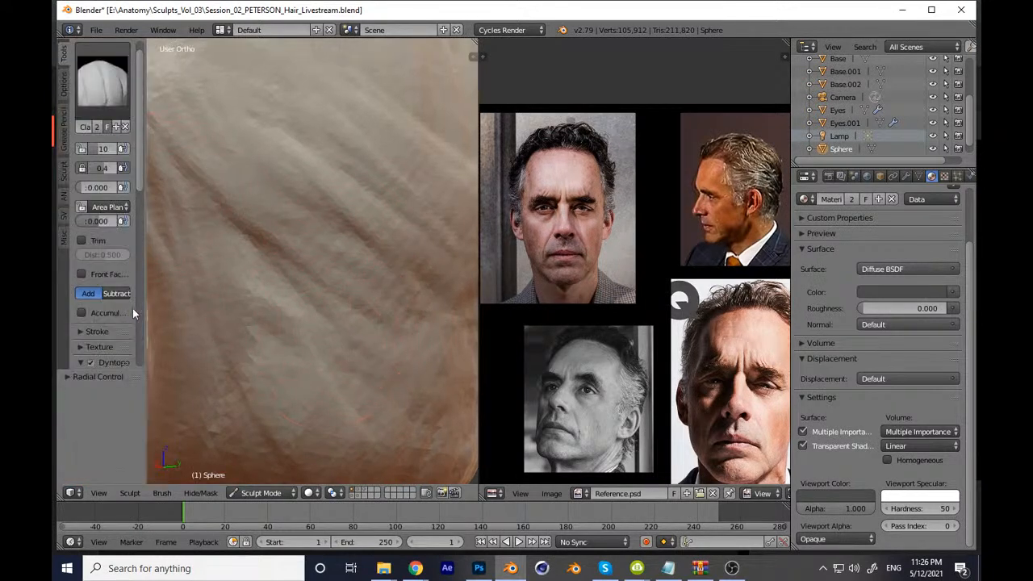
scroll(136, 193, down, 7)
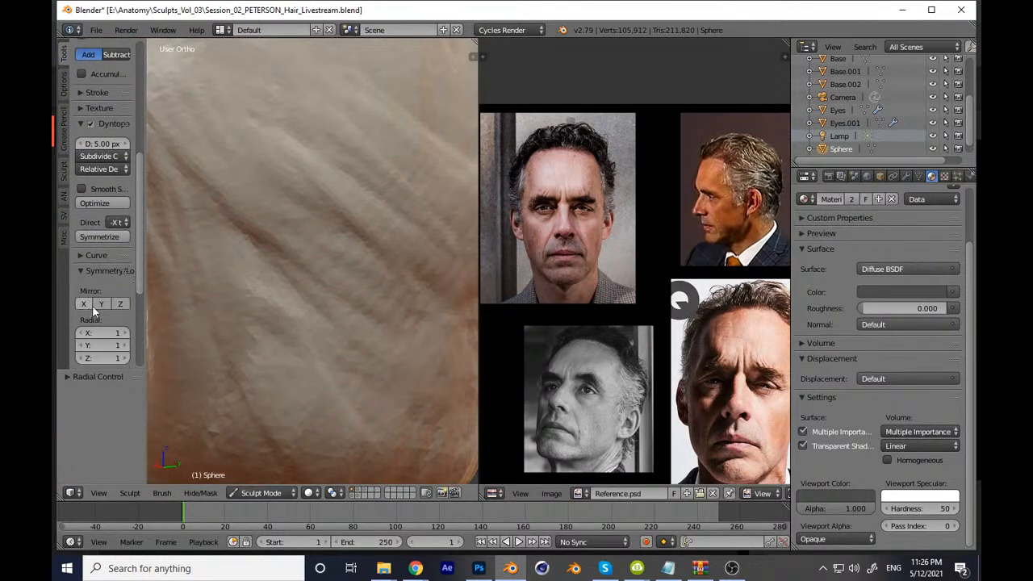
key(t)
scroll(289, 335, down, 4)
middle_drag(289, 337, 227, 330)
scroll(274, 290, up, 3)
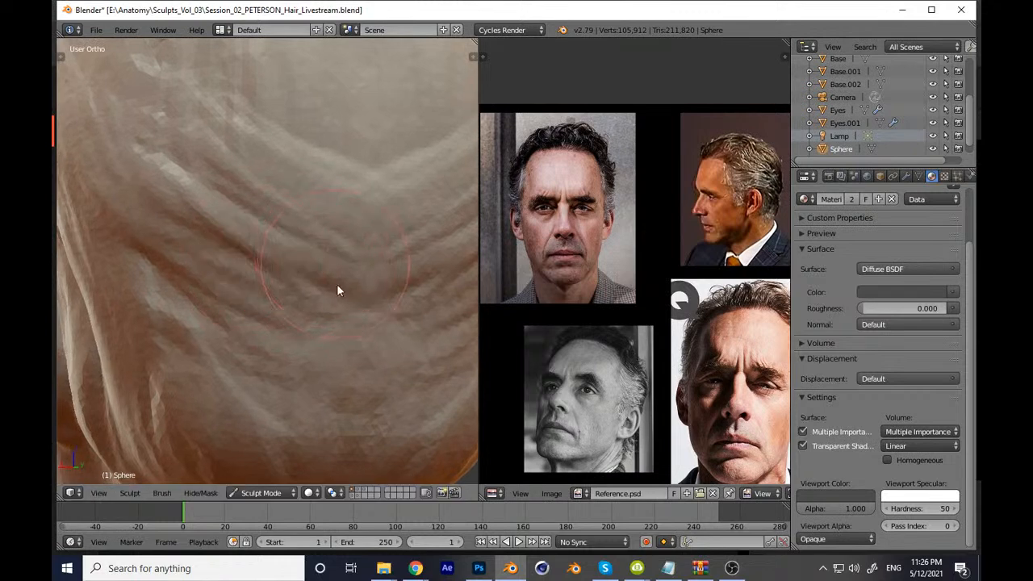
scroll(331, 262, up, 2)
middle_drag(325, 256, 362, 183)
mouse_move(362, 183)
mouse_down()
mouse_move(360, 230)
mouse_move(326, 270)
mouse_move(370, 262)
mouse_move(349, 307)
mouse_move(241, 233)
mouse_move(286, 244)
mouse_move(265, 265)
mouse_move(350, 293)
mouse_move(362, 422)
mouse_move(206, 323)
mouse_move(156, 323)
mouse_move(270, 318)
mouse_move(410, 383)
mouse_up()
Step: Lay diagonal strands that cross the centreline at the back of the head
middle_drag(411, 382, 262, 304)
mouse_move(262, 304)
mouse_down()
mouse_move(293, 270)
mouse_move(304, 360)
mouse_move(422, 345)
mouse_up()
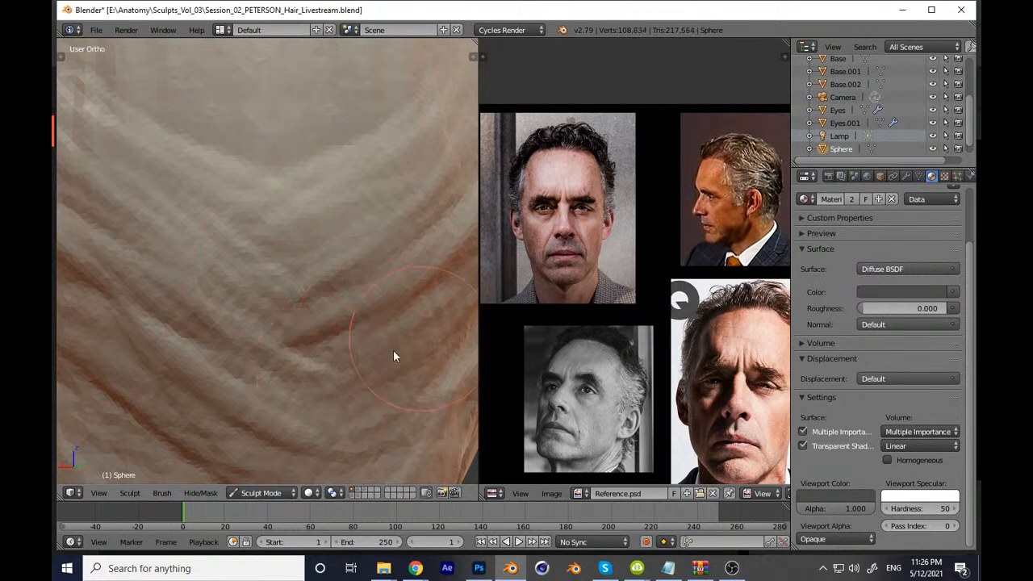
middle_drag(421, 337, 289, 346)
drag(289, 347, 373, 379)
mouse_move(373, 380)
middle_down()
mouse_move(373, 354)
mouse_move(365, 454)
mouse_move(399, 362)
mouse_move(311, 315)
middle_up()
Step: Resize the brush and stroke a short diagonal strand in the lower back hair near the ear
scroll(219, 256, up, 5)
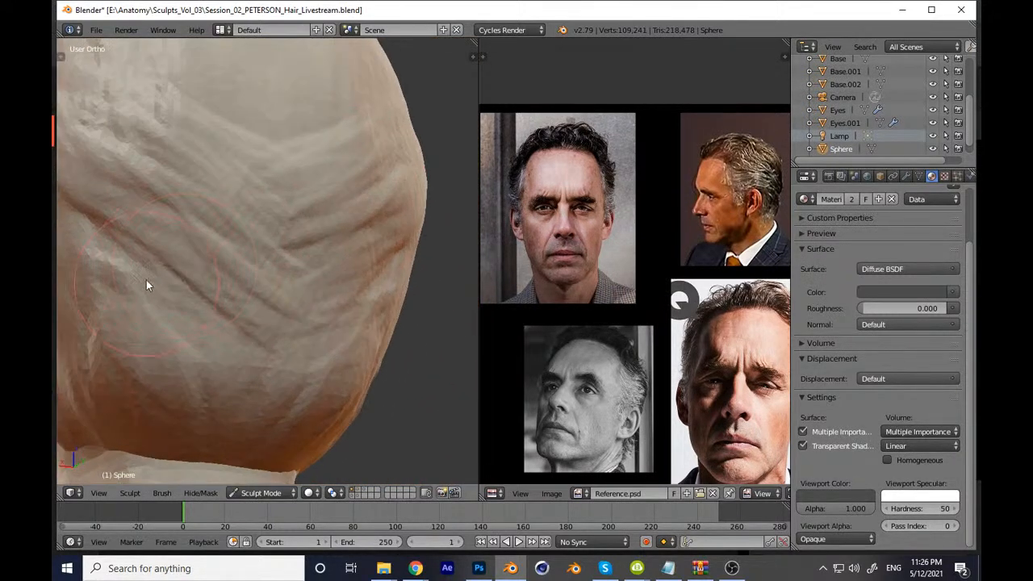
scroll(146, 282, up, 1)
key(f)
click(98, 255)
drag(98, 255, 159, 323)
key(f)
click(160, 311)
Step: Set a new brush size and sweep two longer strands from behind the ear toward the nape
middle_drag(165, 312, 247, 307)
key(f)
click(216, 269)
drag(173, 252, 287, 297)
mouse_move(162, 262)
mouse_down()
mouse_move(235, 387)
mouse_move(373, 410)
mouse_up()
Step: Blend the back centre with a short upward stroke where the strands from both sides meet
scroll(329, 271, down, 5)
mouse_move(315, 305)
middle_down()
mouse_move(330, 263)
mouse_move(279, 295)
middle_up()
scroll(329, 261, up, 4)
scroll(330, 260, down, 3)
mouse_move(279, 295)
mouse_down()
mouse_move(268, 306)
mouse_move(332, 264)
mouse_up()
Step: Resize the brush and layer upward-slanting strands on the opposite side of the back
middle_drag(332, 264, 353, 228)
scroll(353, 228, up, 3)
key(f)
click(353, 228)
drag(323, 256, 427, 216)
drag(361, 281, 481, 236)
drag(359, 311, 443, 295)
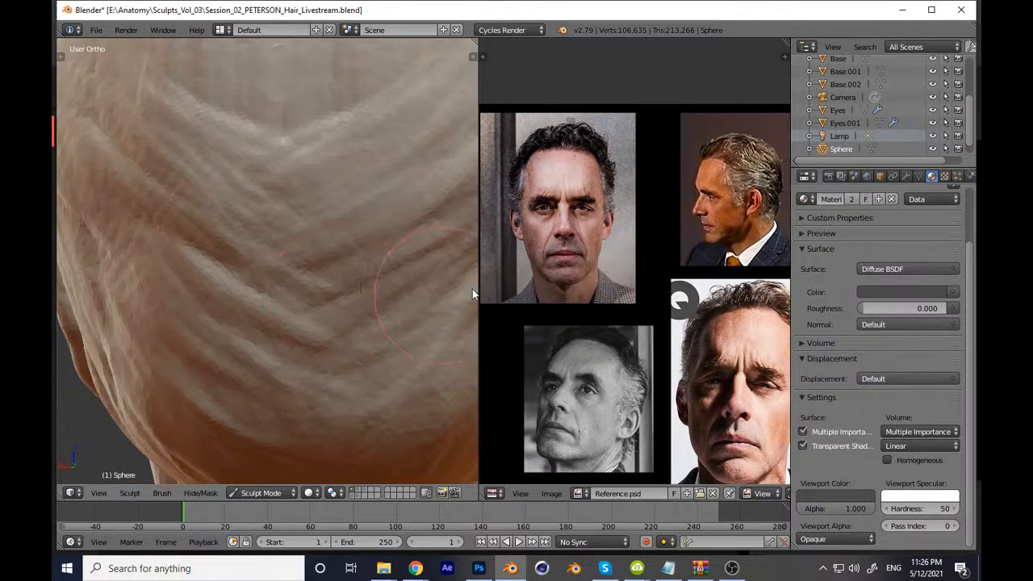
Step: Adjust the brush size again and extend two broad strands farther around the opposite side of the back
middle_drag(505, 285, 459, 290)
key(f)
click(322, 277)
mouse_move(278, 241)
mouse_down()
mouse_move(334, 218)
mouse_move(315, 281)
mouse_move(423, 242)
mouse_up()
drag(331, 310, 461, 288)
Step: Check the head in profile and stroke diagonal strands across the upper back of the head
scroll(386, 319, down, 10)
mouse_move(242, 391)
middle_down()
mouse_move(321, 372)
mouse_move(369, 374)
mouse_move(336, 351)
mouse_move(272, 368)
mouse_move(325, 386)
mouse_move(329, 369)
middle_up()
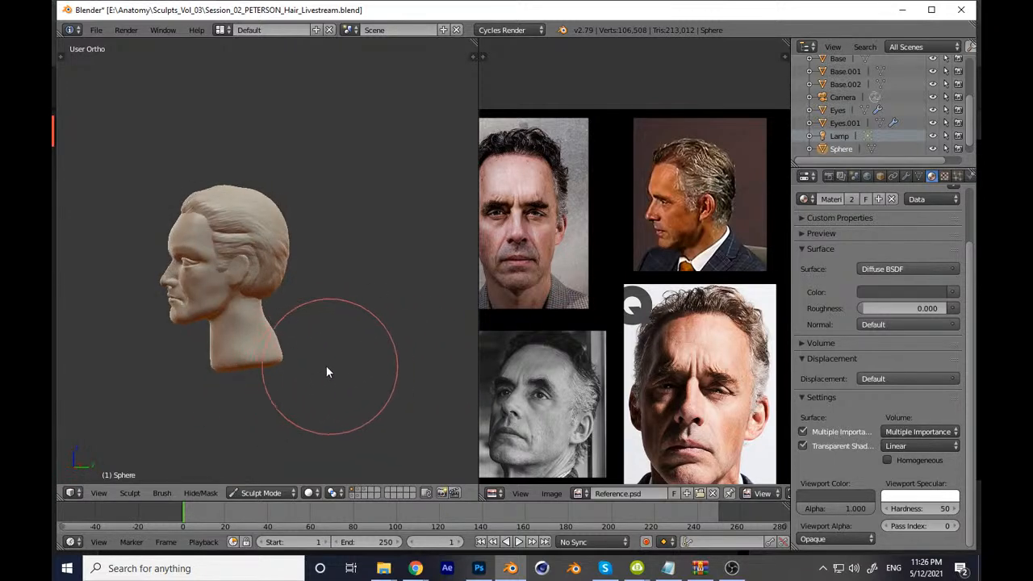
scroll(295, 278, up, 5)
scroll(296, 276, up, 6)
drag(191, 210, 347, 325)
mouse_move(227, 192)
mouse_down()
mouse_move(373, 310)
mouse_move(338, 244)
mouse_up()
Step: Continue the diagonal strands across the middle of the back and down past the centreline
middle_drag(346, 247, 262, 231)
drag(197, 177, 368, 260)
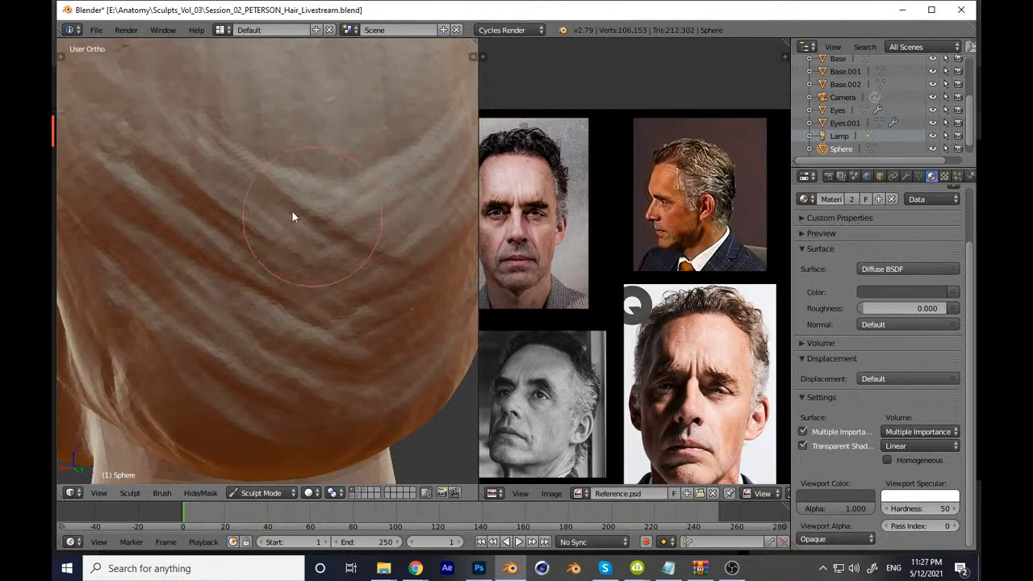
drag(310, 214, 352, 234)
middle_drag(352, 239, 267, 223)
drag(267, 224, 398, 409)
Step: Stroke upward-slanting strands from the back centre toward the opposite side of the crown
middle_drag(398, 409, 283, 339)
drag(283, 339, 368, 267)
middle_drag(368, 267, 314, 310)
mouse_move(279, 251)
mouse_down()
mouse_move(262, 274)
mouse_move(358, 241)
mouse_move(369, 186)
mouse_up()
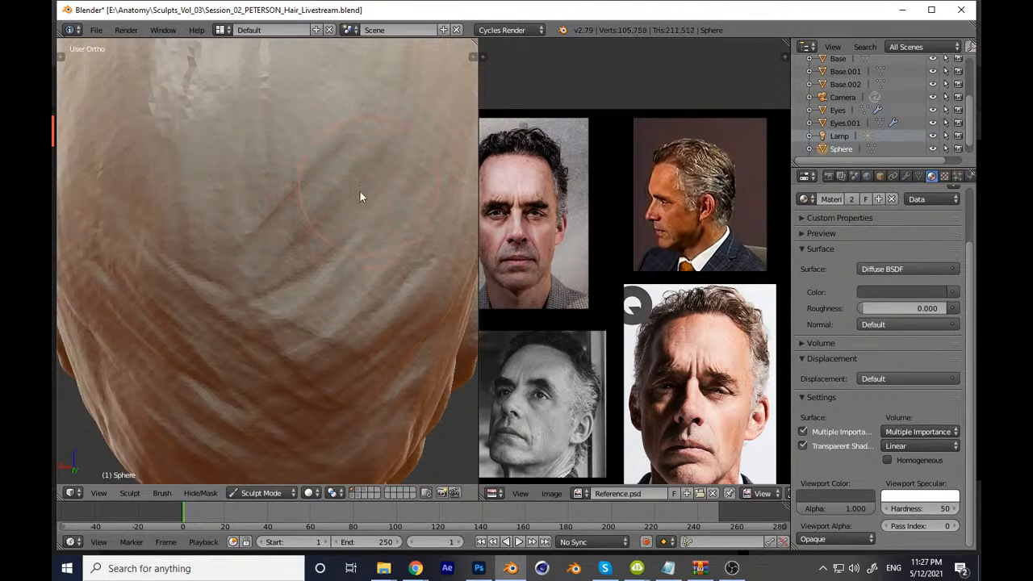
Step: Adjust a sculpt setting and layer long diagonal strands across the crown toward the opposite ear
key(t)
click(91, 296)
key(t)
middle_drag(298, 197, 269, 264)
drag(213, 364, 336, 262)
middle_drag(334, 290, 295, 310)
drag(184, 315, 311, 270)
mouse_move(179, 287)
mouse_down()
mouse_move(269, 254)
mouse_move(389, 123)
mouse_up()
mouse_move(246, 220)
mouse_down()
mouse_move(294, 179)
mouse_move(387, 168)
mouse_move(456, 194)
mouse_up()
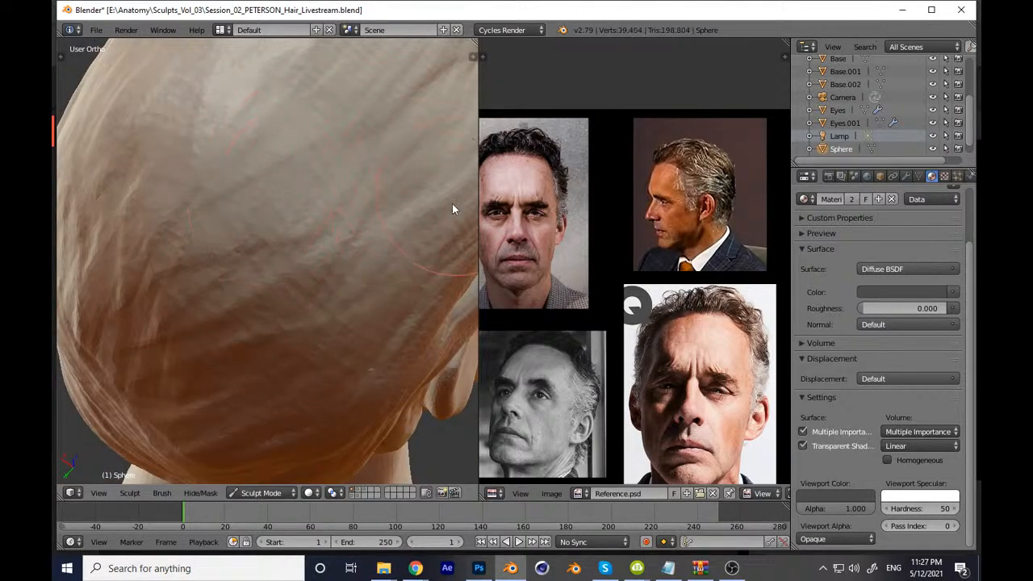
Step: Stroke a few more strands across the middle and upper back of the head from the straight back view
scroll(335, 363, down, 8)
mouse_move(332, 410)
middle_down()
mouse_move(350, 341)
mouse_move(314, 390)
middle_up()
key(KP_3)
key(KP_1)
key(KP_3)
key(ctrl+KP_1)
scroll(359, 286, up, 8)
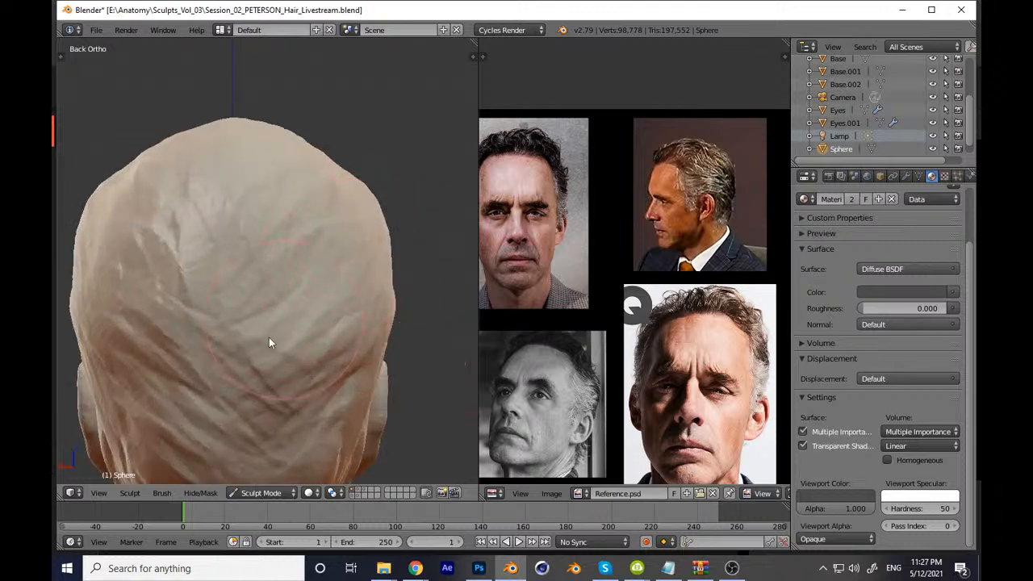
mouse_move(290, 294)
mouse_down()
mouse_move(340, 306)
mouse_move(294, 289)
mouse_up()
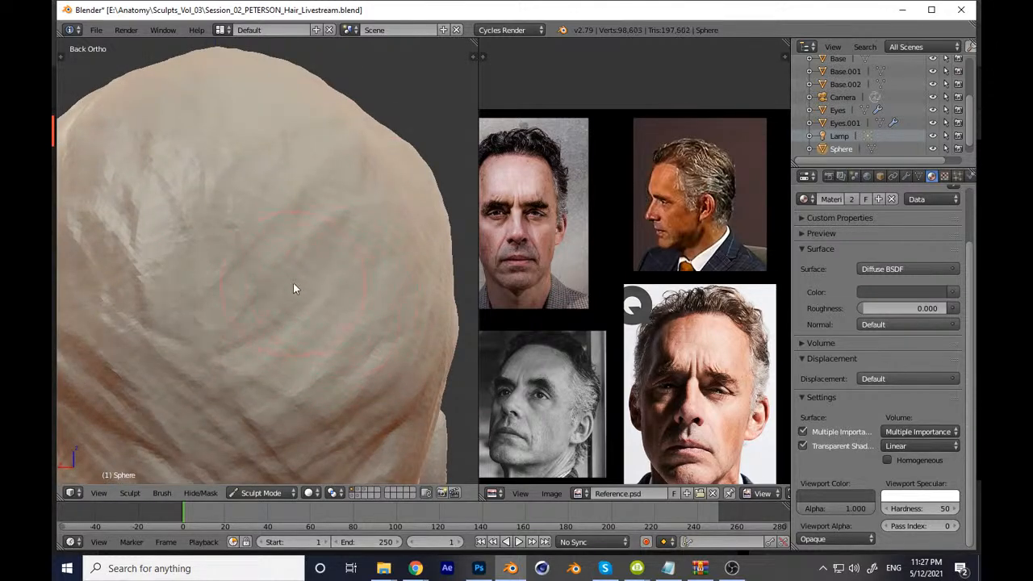
drag(218, 316, 324, 352)
scroll(343, 327, down, 9)
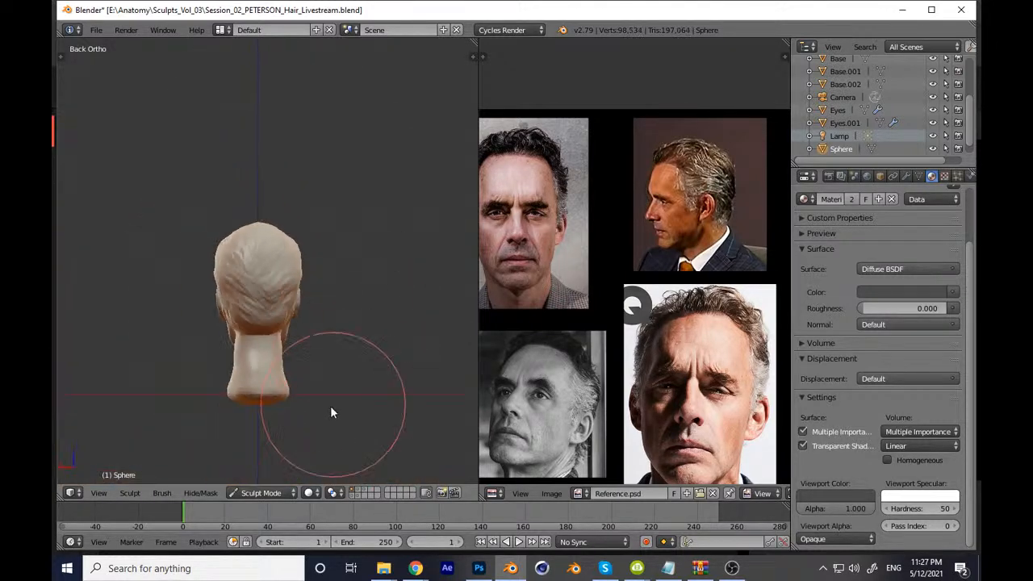
Step: Return to the front view and save over Session_02_PETERSON_Hair_Livestream.blend
key(KP_1)
key(ctrl+s)
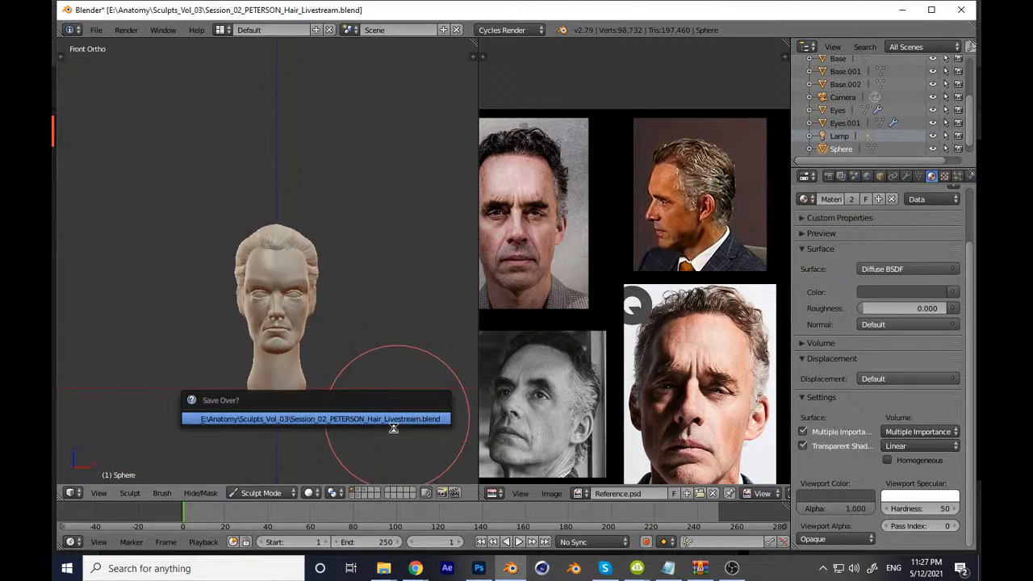
click(393, 420)
Step: Change the viewport matcap to the orange-red material and save over the existing file
key(n)
click(406, 402)
click(470, 205)
click(406, 386)
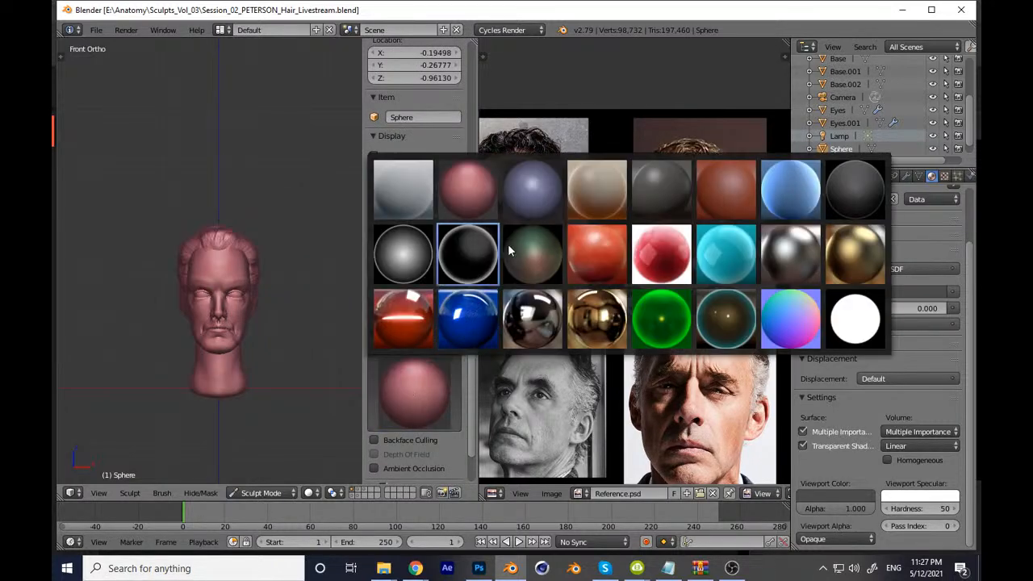
click(600, 236)
key(n)
middle_drag(343, 409, 387, 434)
key(ctrl+s)
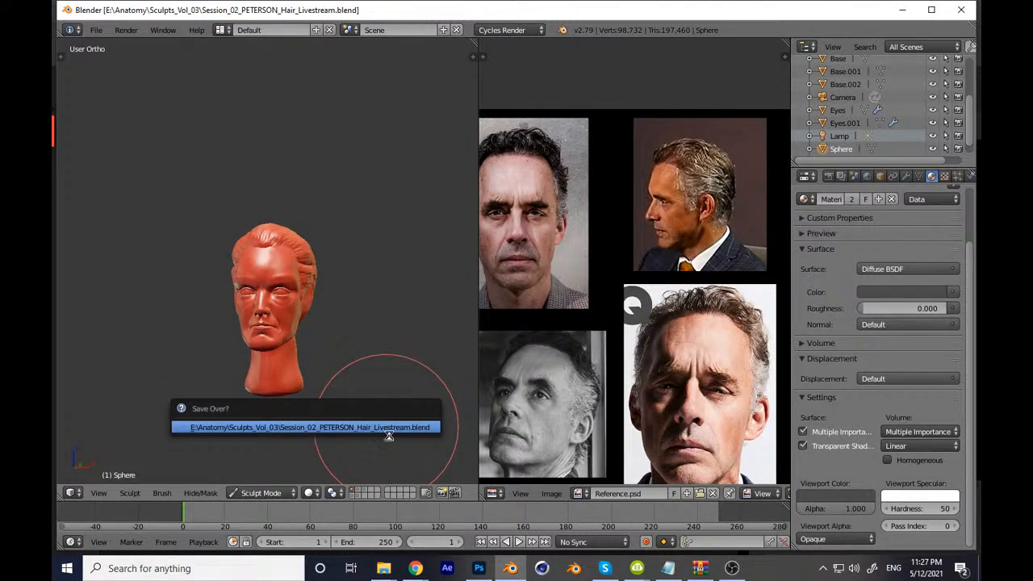
key(Return)
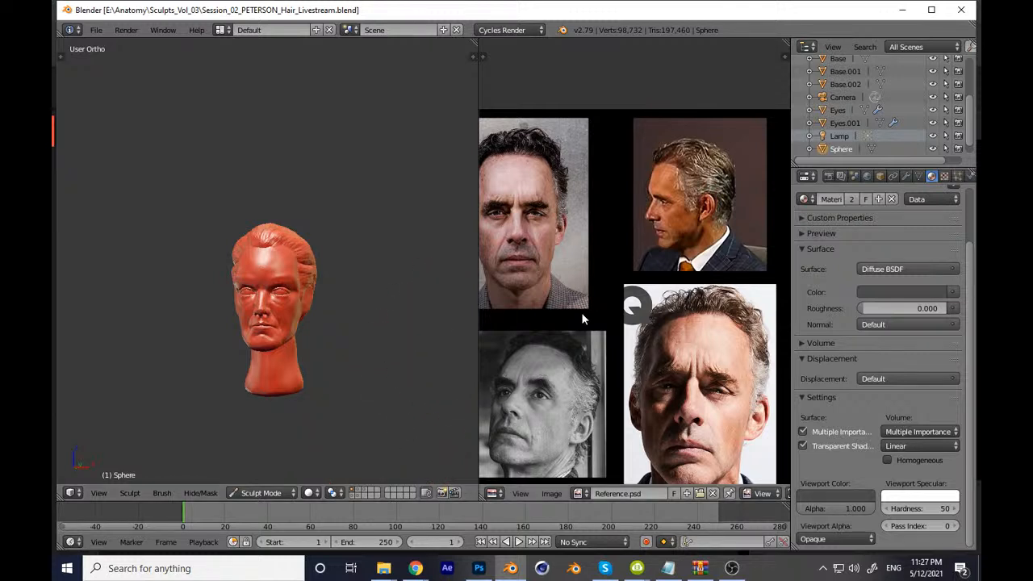
Step: Stroke long horizontal strands above the ear, running from the temple backward in the side view
middle_drag(379, 349, 387, 344)
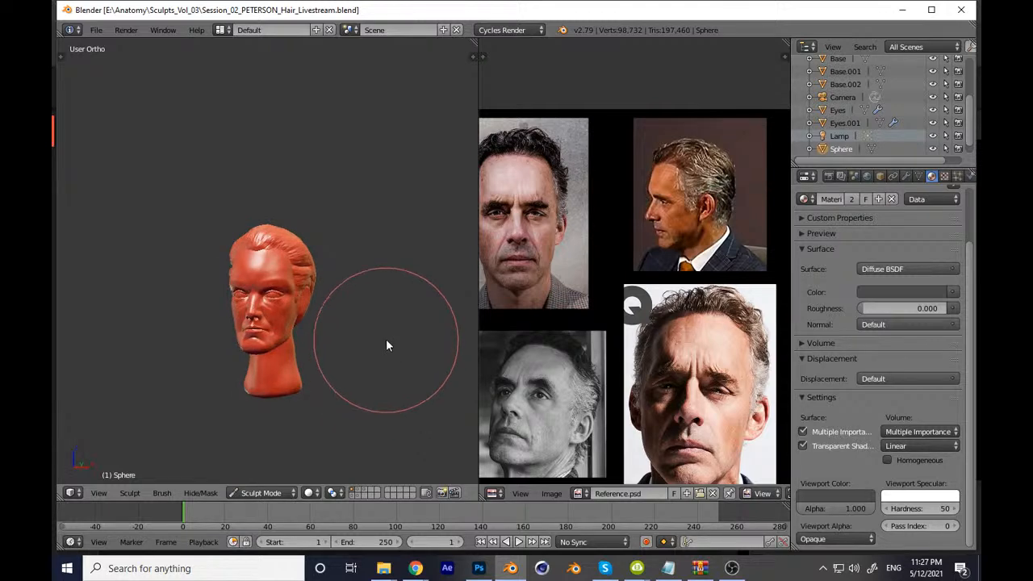
key(KP_3)
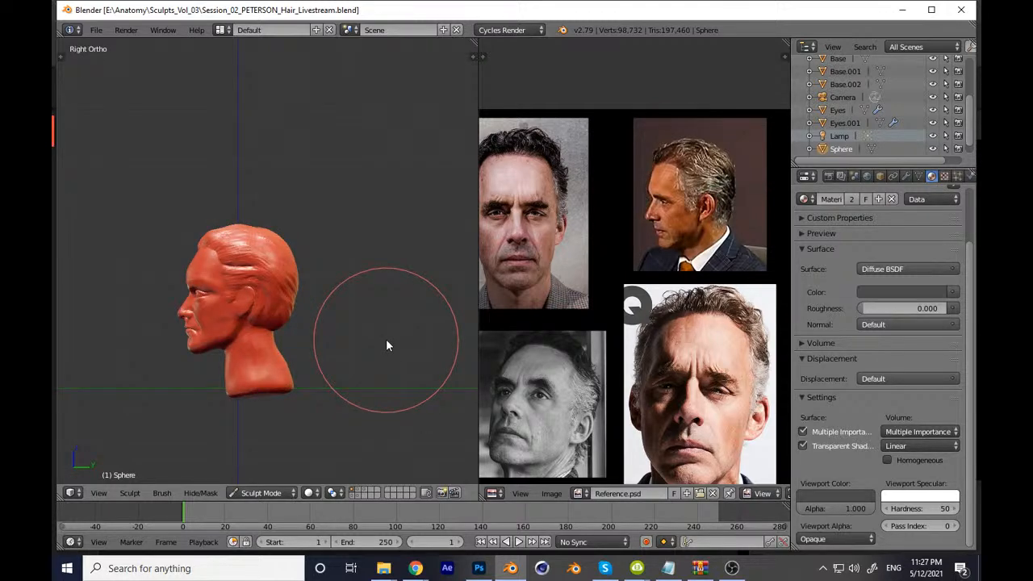
scroll(386, 339, up, 10)
ctrl+middle_drag(296, 313, 287, 327)
mouse_move(117, 299)
mouse_down()
mouse_move(224, 316)
mouse_move(310, 314)
mouse_up()
mouse_move(122, 300)
mouse_down()
mouse_move(220, 315)
mouse_move(319, 309)
mouse_up()
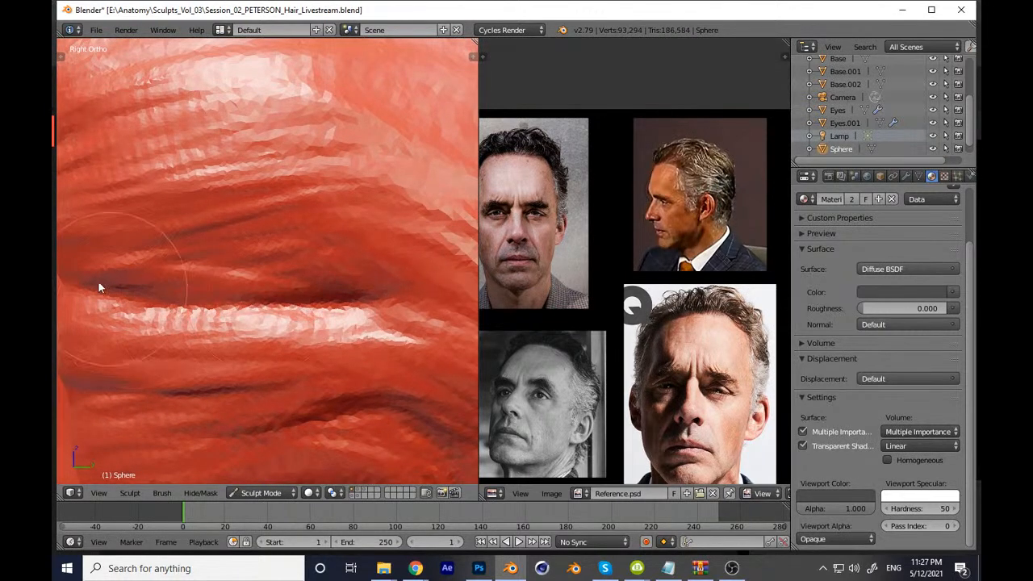
mouse_move(97, 282)
mouse_down()
mouse_move(218, 312)
mouse_move(355, 316)
mouse_up()
Step: Stroke diagonal strands from the upper side of the head down toward the back
middle_drag(355, 316, 302, 319)
drag(211, 198, 380, 347)
drag(250, 177, 396, 347)
drag(214, 161, 418, 288)
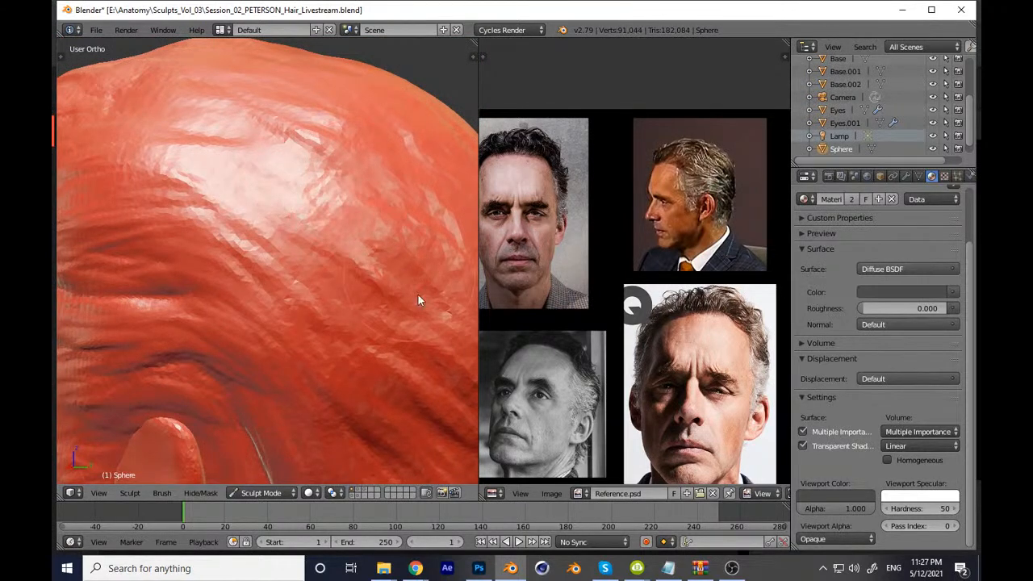
scroll(396, 291, down, 5)
mouse_move(367, 292)
middle_down()
mouse_move(351, 321)
mouse_move(377, 299)
middle_up()
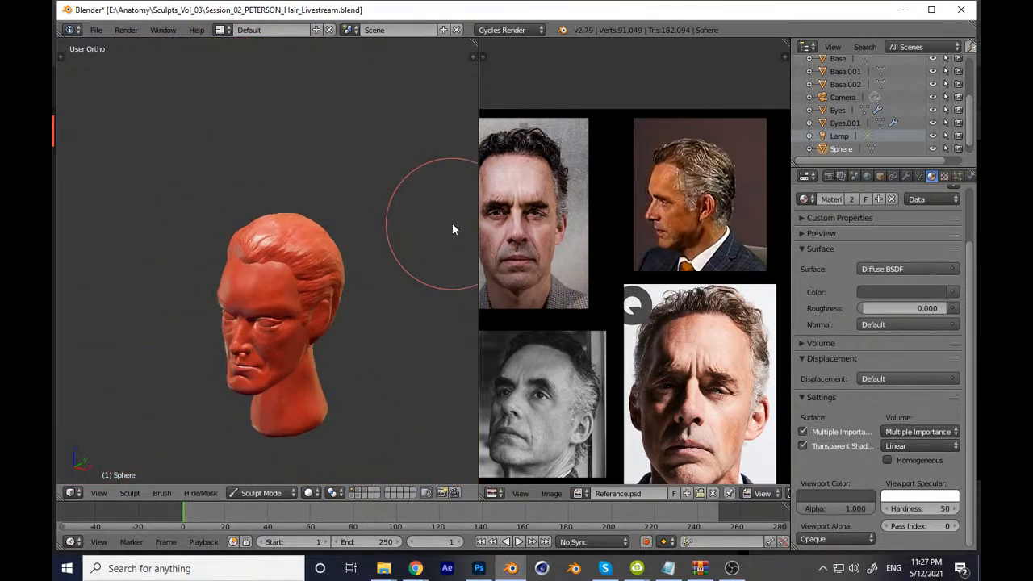
Step: Change the viewport matcap to the pink material and save over the existing file
key(KP_1)
key(n)
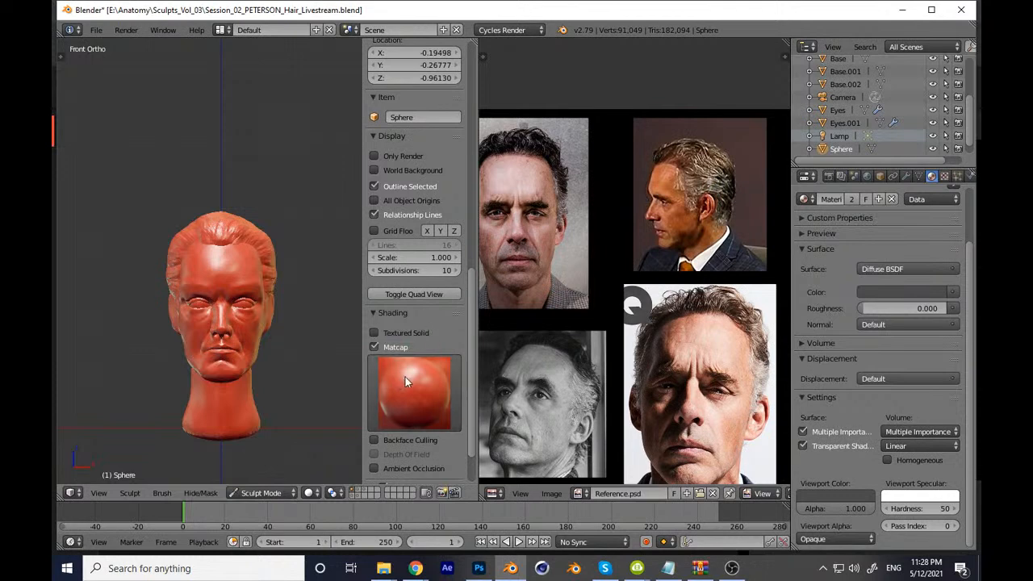
click(410, 370)
click(468, 189)
key(n)
key(ctrl+s)
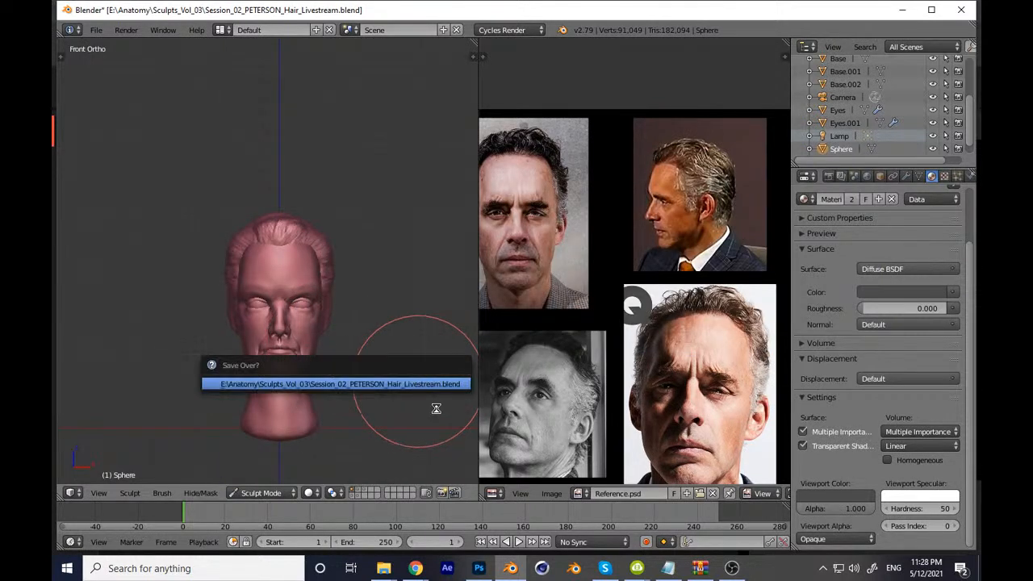
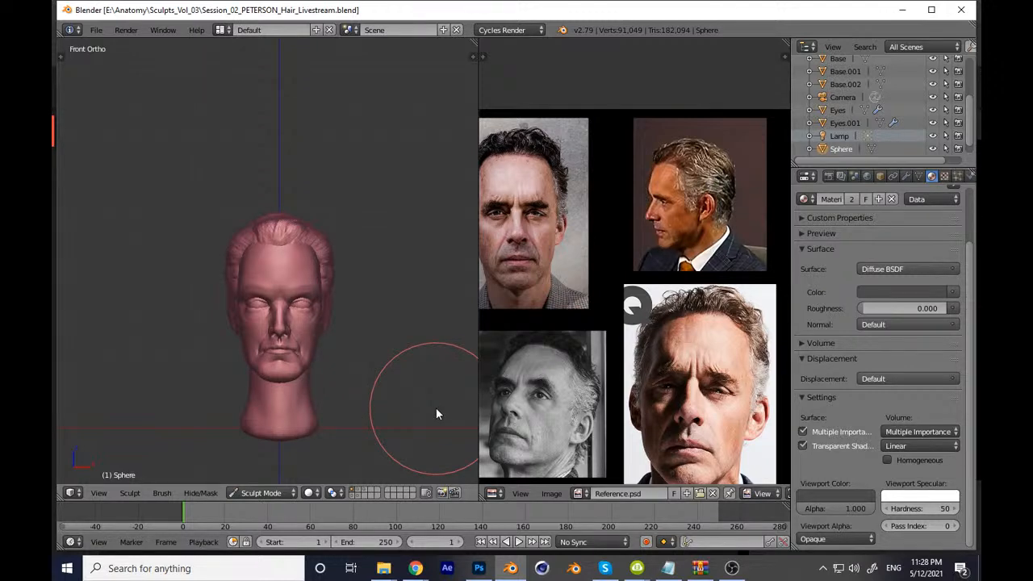
Step: Resize the sculpt brush and work the strands at the temple hairline beside the forehead
middle_drag(359, 411, 273, 408)
scroll(367, 298, up, 6)
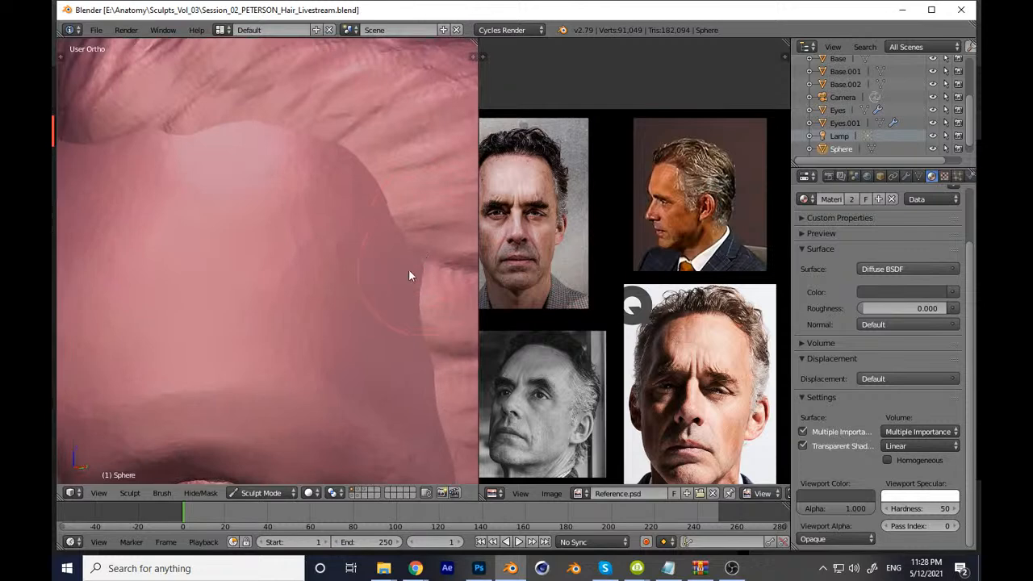
shift+middle_drag(419, 271, 232, 285)
scroll(315, 307, up, 1)
key(f)
click(301, 331)
key(f)
click(289, 331)
middle_drag(414, 364, 235, 367)
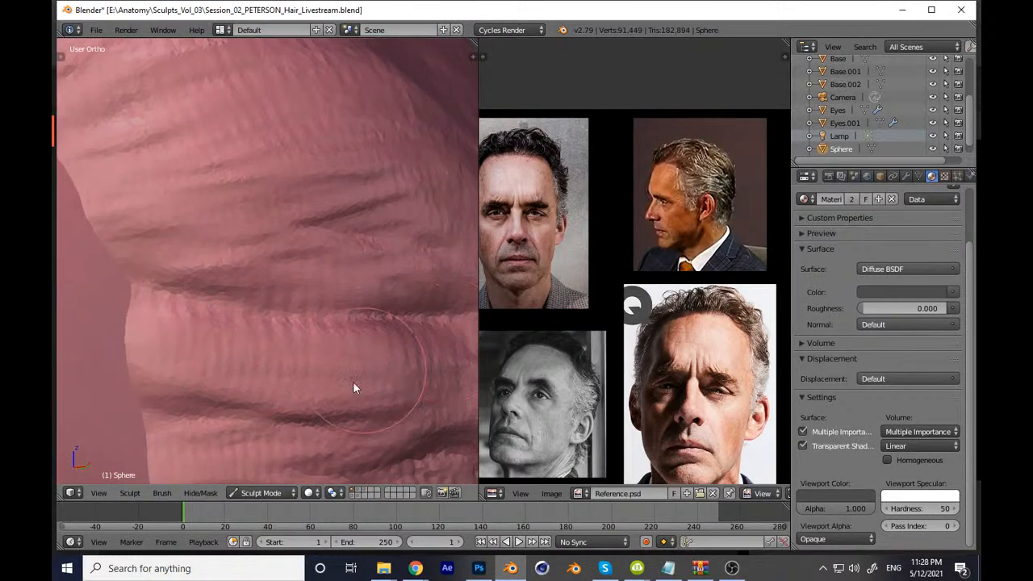
Step: Extend the temple strands backward above the ear, readjusting the brush size
scroll(364, 372, down, 1)
scroll(393, 372, down, 1)
middle_drag(392, 372, 305, 368)
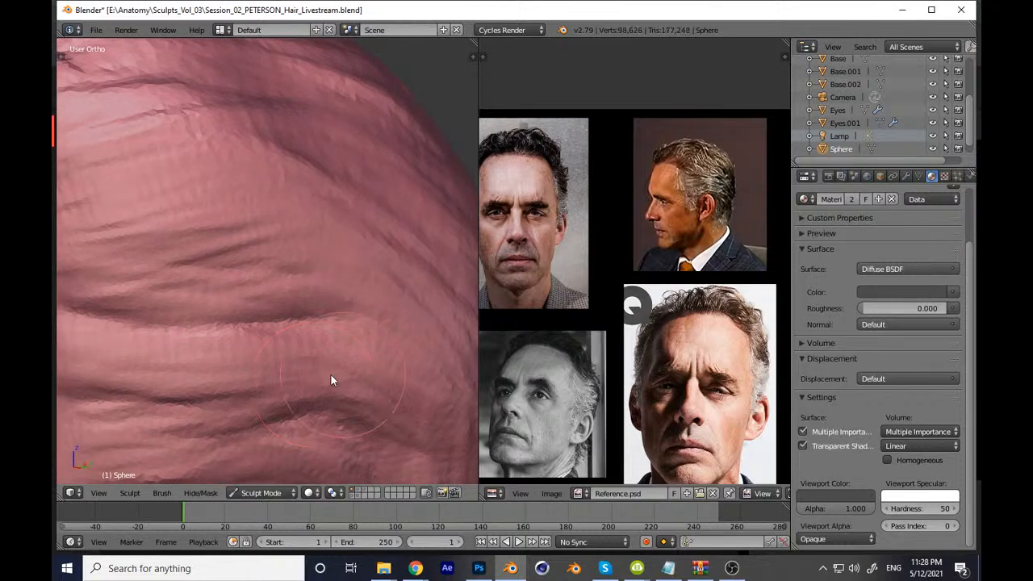
scroll(340, 375, up, 1)
key(f)
click(399, 367)
drag(407, 374, 368, 331)
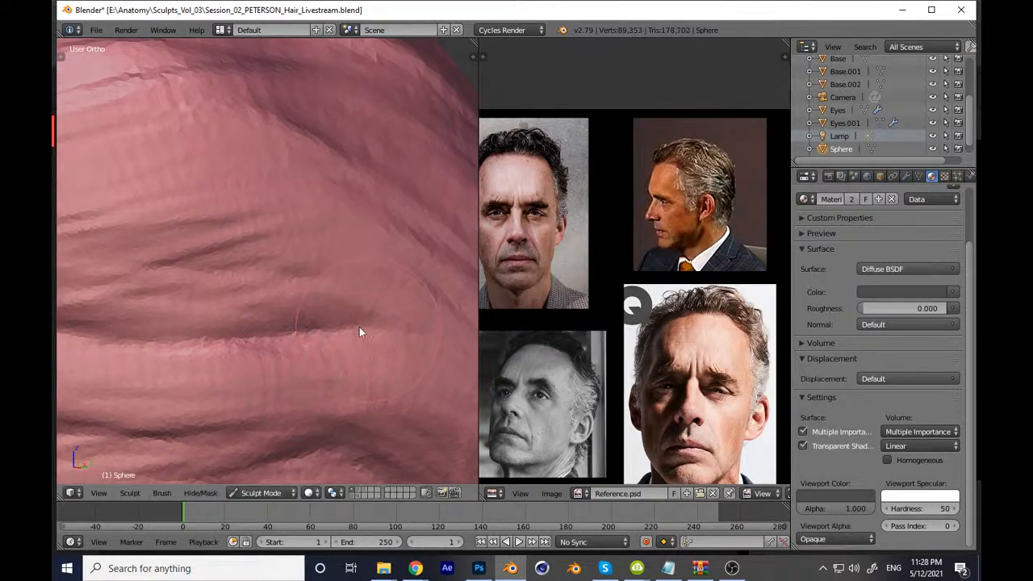
Step: Check the whole head and save over Session_02_PETERSON_Hair_Livestream.blend
scroll(379, 363, down, 10)
middle_drag(312, 388, 389, 354)
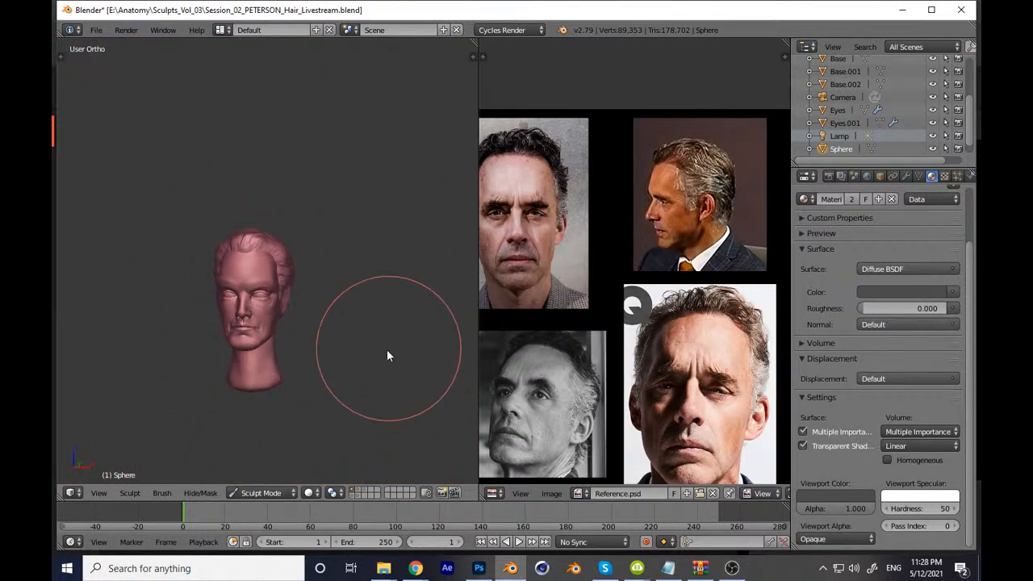
key(ctrl+s)
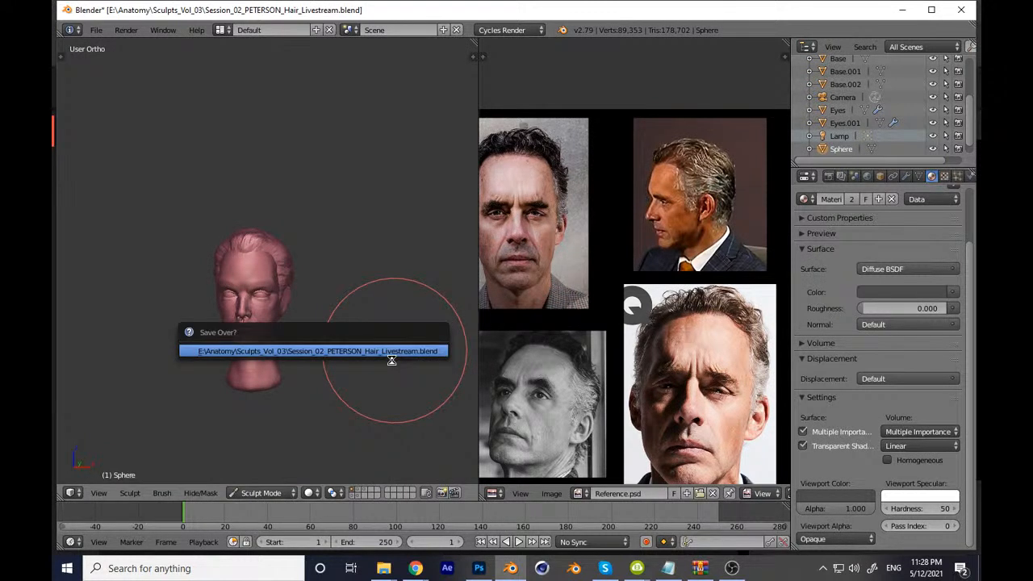
Step: Resize the brush and stroke overlapping strands from the temple hairline back across the side of the head
mouse_move(393, 362)
middle_down()
mouse_move(346, 362)
mouse_move(420, 358)
mouse_move(456, 375)
mouse_move(350, 364)
mouse_move(270, 380)
mouse_move(329, 362)
mouse_move(349, 337)
middle_up()
scroll(349, 337, up, 3)
scroll(349, 336, up, 8)
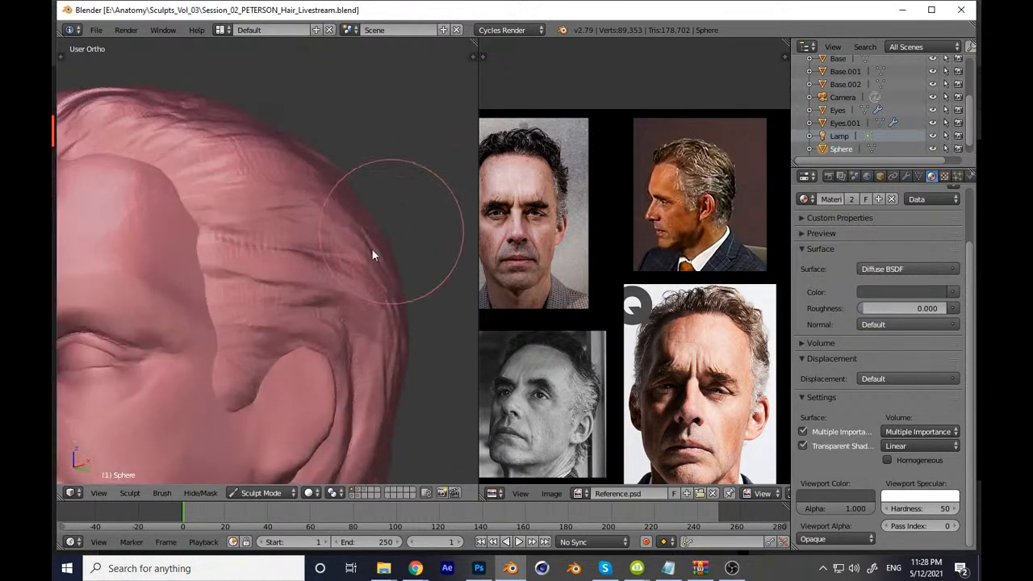
key(f)
click(214, 336)
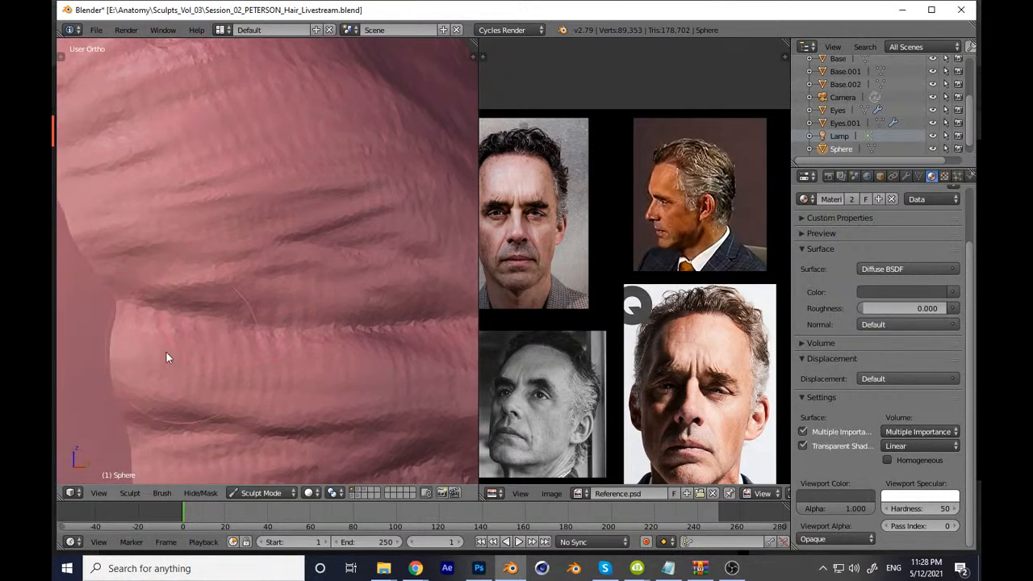
drag(179, 347, 327, 367)
drag(214, 384, 368, 388)
middle_drag(367, 389, 308, 335)
mouse_move(308, 335)
mouse_down()
mouse_move(226, 336)
mouse_move(391, 359)
mouse_up()
middle_drag(390, 359, 320, 367)
mouse_move(198, 388)
mouse_down()
mouse_move(348, 380)
mouse_move(346, 345)
mouse_up()
scroll(346, 346, down, 6)
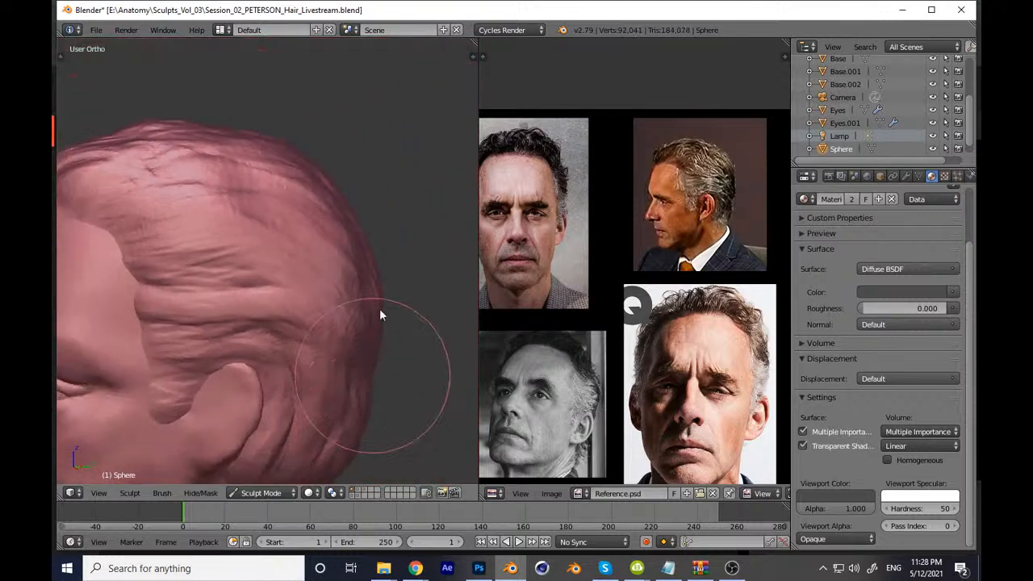
Step: Layer more strands above the ear and sweep a resized brush downward behind it
key(t)
key(t)
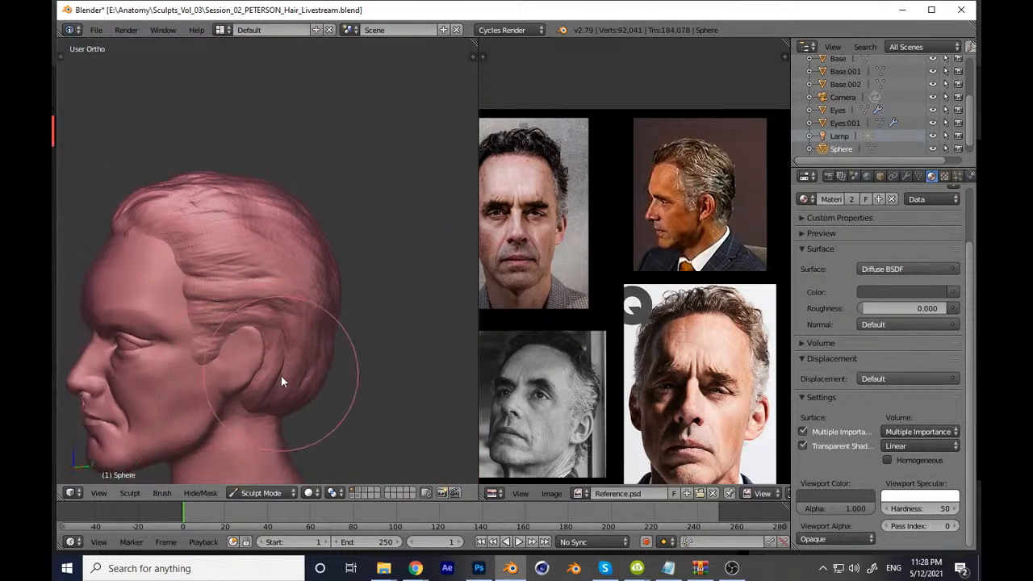
scroll(294, 383, up, 8)
mouse_move(246, 315)
mouse_down()
mouse_move(424, 291)
mouse_move(434, 305)
mouse_up()
mouse_move(311, 299)
middle_down()
mouse_move(221, 316)
mouse_move(222, 347)
middle_up()
mouse_move(212, 333)
mouse_down()
mouse_move(392, 330)
mouse_move(318, 268)
mouse_up()
key(f)
click(420, 321)
middle_drag(436, 323, 283, 295)
mouse_move(283, 296)
mouse_down()
mouse_move(405, 414)
mouse_move(380, 486)
mouse_up()
scroll(370, 404, down, 8)
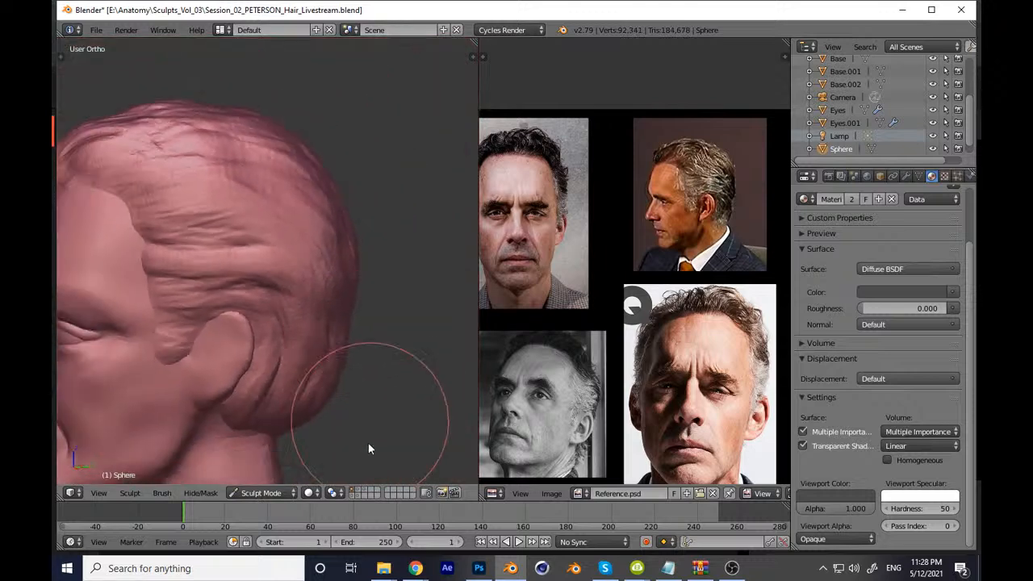
Step: Check the head from the front and undo the last hair stroke
middle_drag(279, 360, 342, 351)
key(KP_1)
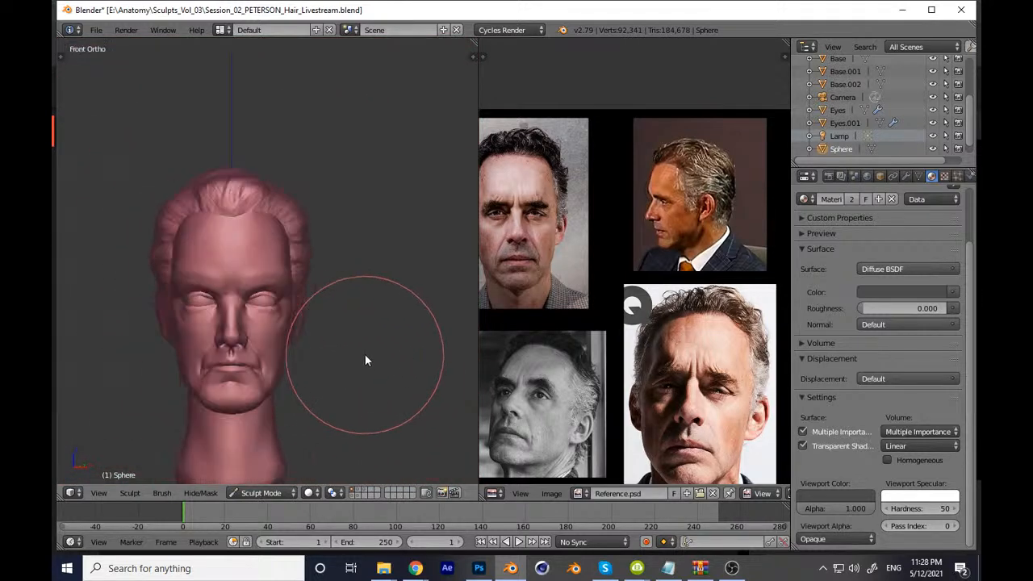
key(ctrl+z)
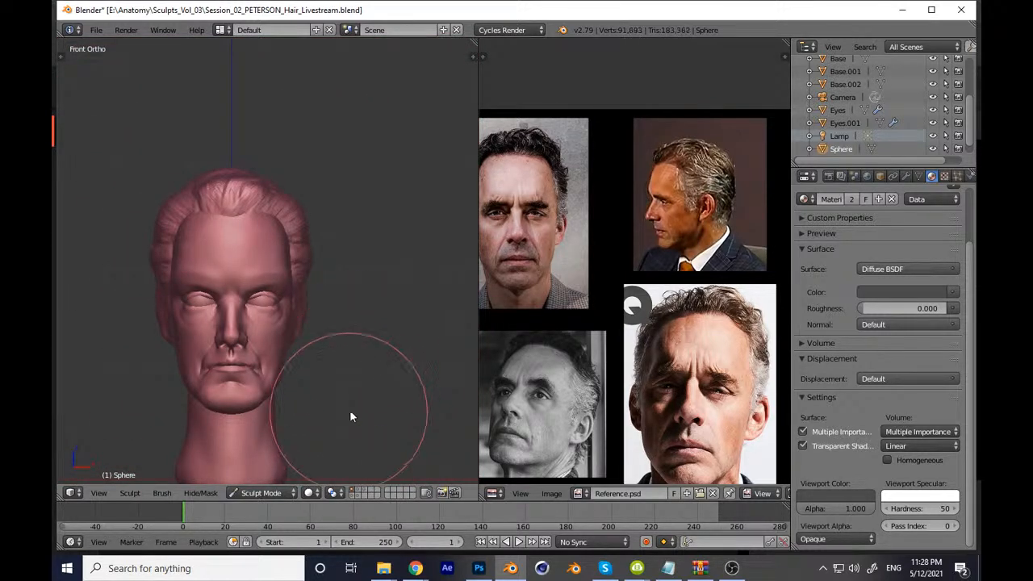
Step: Reposition the reference photos and rework the strands directly above the ear in the side view
middle_drag(373, 391, 295, 351)
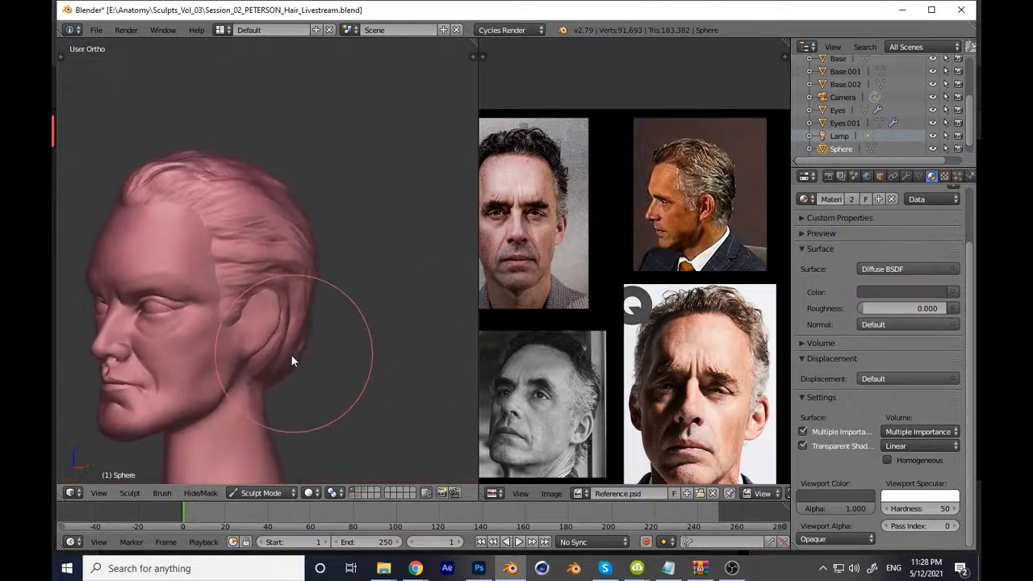
scroll(346, 277, up, 5)
key(KP_3)
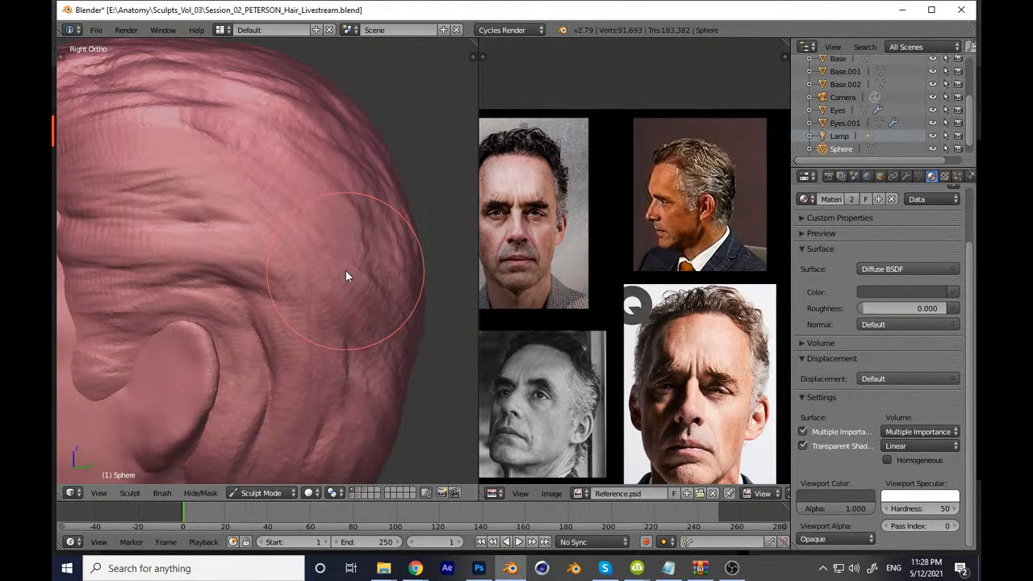
middle_drag(517, 364, 584, 367)
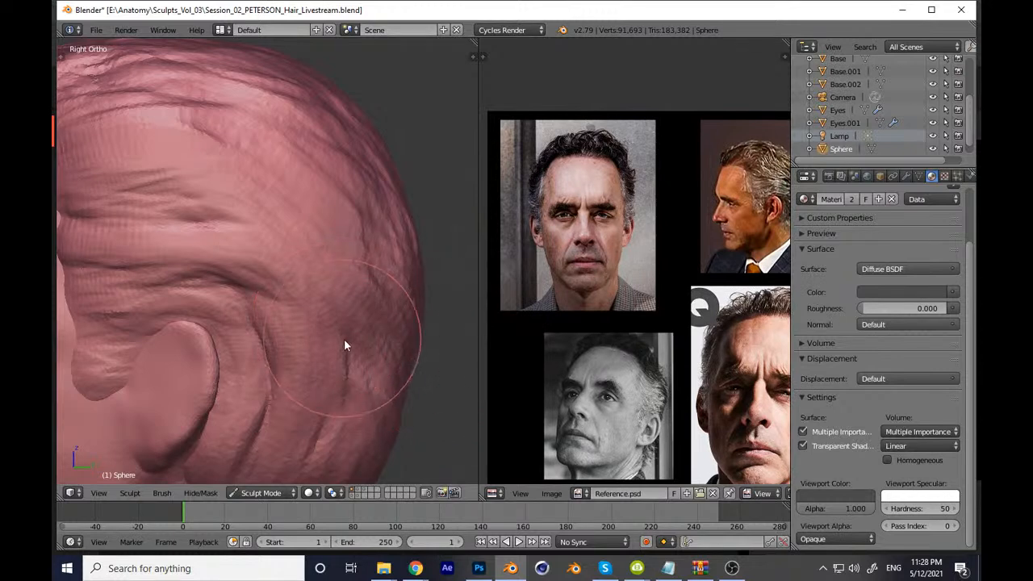
scroll(291, 276, up, 2)
shift+middle_drag(259, 286, 411, 316)
scroll(292, 294, up, 3)
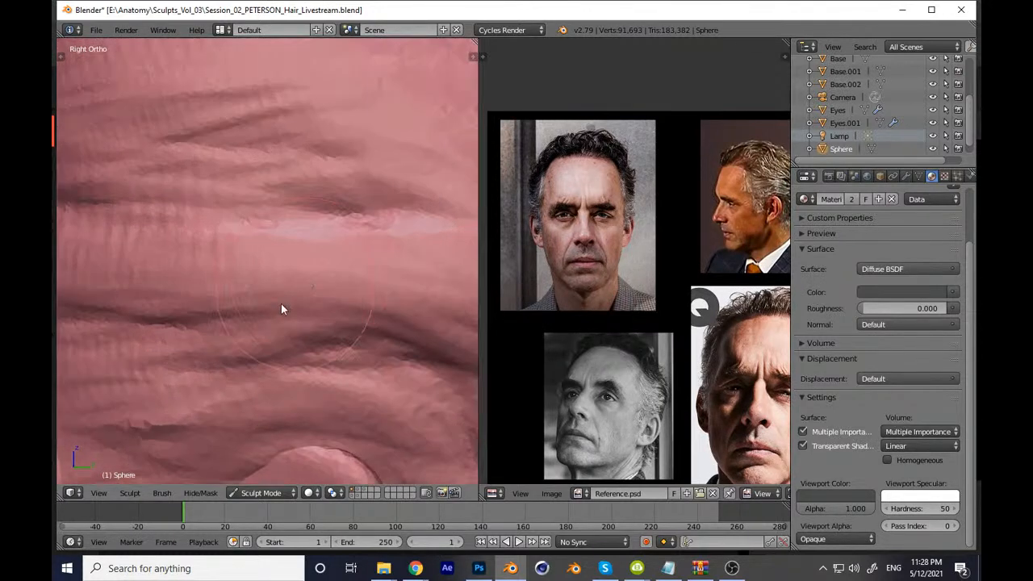
mouse_move(289, 391)
mouse_down()
mouse_move(368, 356)
mouse_move(448, 357)
mouse_move(421, 357)
mouse_up()
shift+middle_drag(356, 319, 278, 341)
mouse_move(278, 345)
mouse_down()
mouse_move(340, 383)
mouse_move(262, 327)
mouse_move(287, 304)
mouse_move(274, 318)
mouse_up()
Step: Refine the horizontal strands between the temple and the ear with short and long strokes
scroll(164, 296, up, 1)
shift+middle_drag(163, 296, 289, 300)
mouse_move(289, 297)
mouse_down()
mouse_move(188, 294)
mouse_move(265, 307)
mouse_move(293, 292)
mouse_up()
shift+middle_drag(293, 291, 145, 323)
mouse_move(179, 296)
mouse_down()
mouse_move(279, 331)
mouse_move(296, 318)
mouse_up()
scroll(320, 405, down, 3)
scroll(323, 436, down, 6)
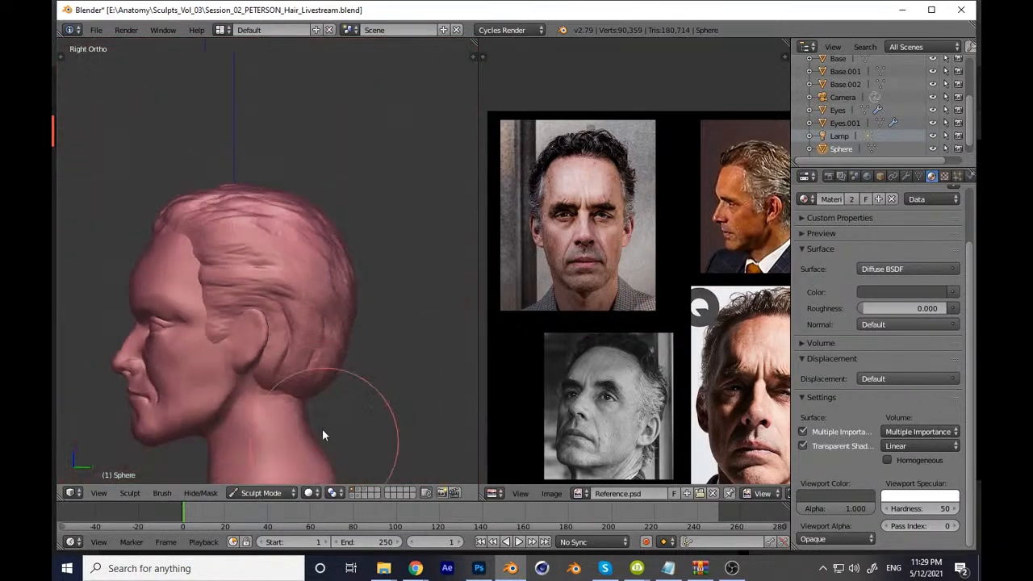
Step: Stroke a diagonal strand across the upper rear side of the head and check the overall shape from the front
scroll(306, 326, up, 2)
scroll(307, 326, up, 8)
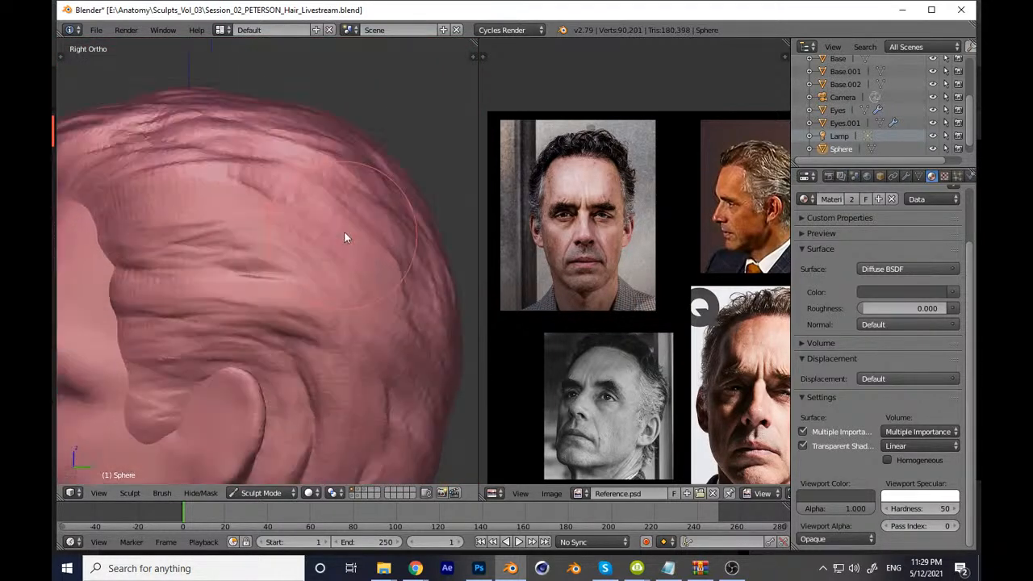
shift+middle_drag(313, 309, 164, 307)
mouse_move(425, 311)
mouse_down()
mouse_move(330, 273)
mouse_move(294, 223)
mouse_move(338, 223)
mouse_up()
mouse_move(321, 275)
ctrl+middle_down()
mouse_move(320, 344)
mouse_move(348, 478)
ctrl+middle_up()
mouse_move(283, 284)
middle_down()
mouse_move(360, 283)
mouse_move(338, 309)
middle_up()
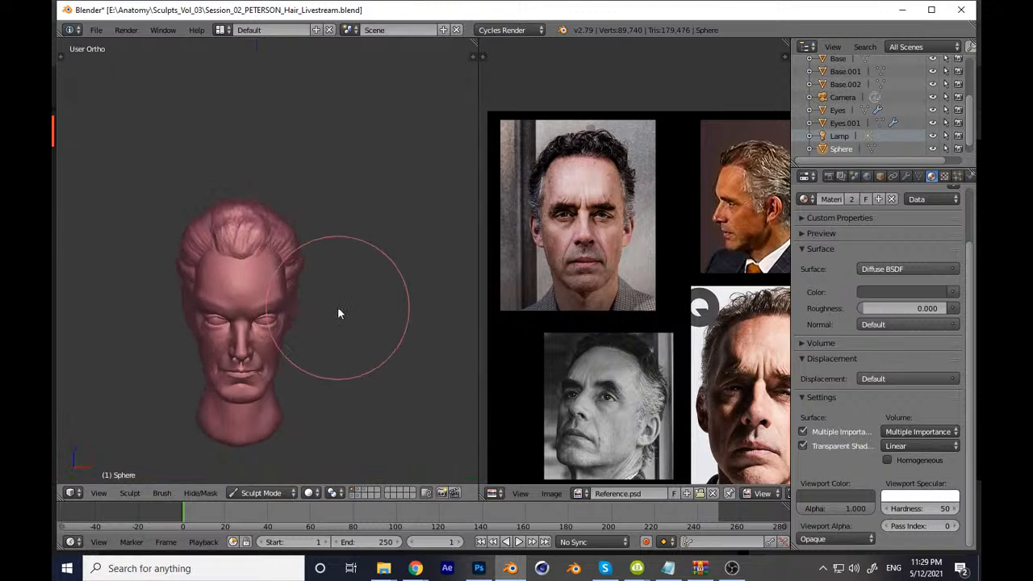
Step: Compare the head from the front and side, and stroke horizontal swept-back strands from the temple hairline across the side hair
key(KP_1)
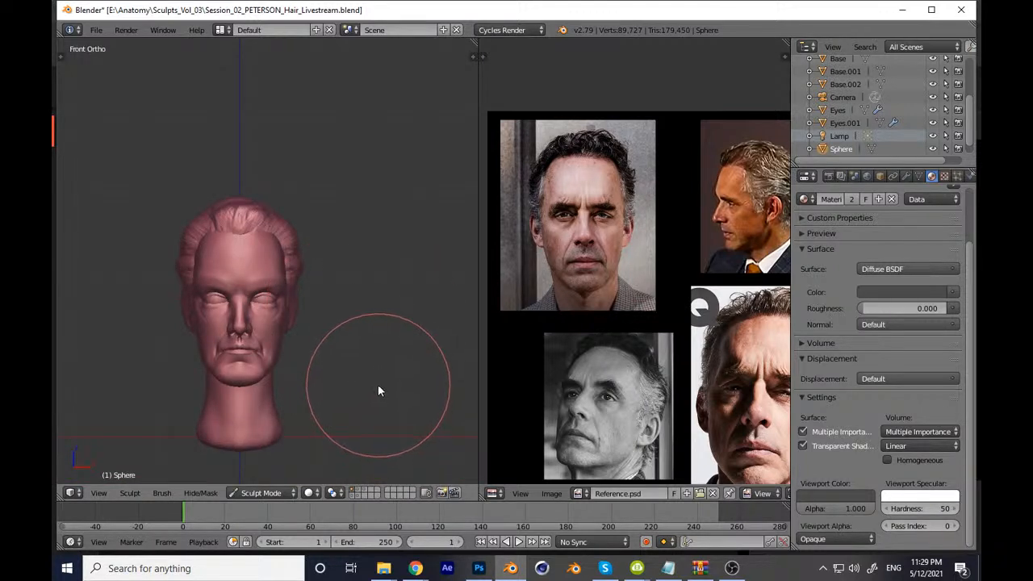
mouse_move(412, 365)
middle_down()
mouse_move(352, 344)
mouse_move(431, 362)
middle_up()
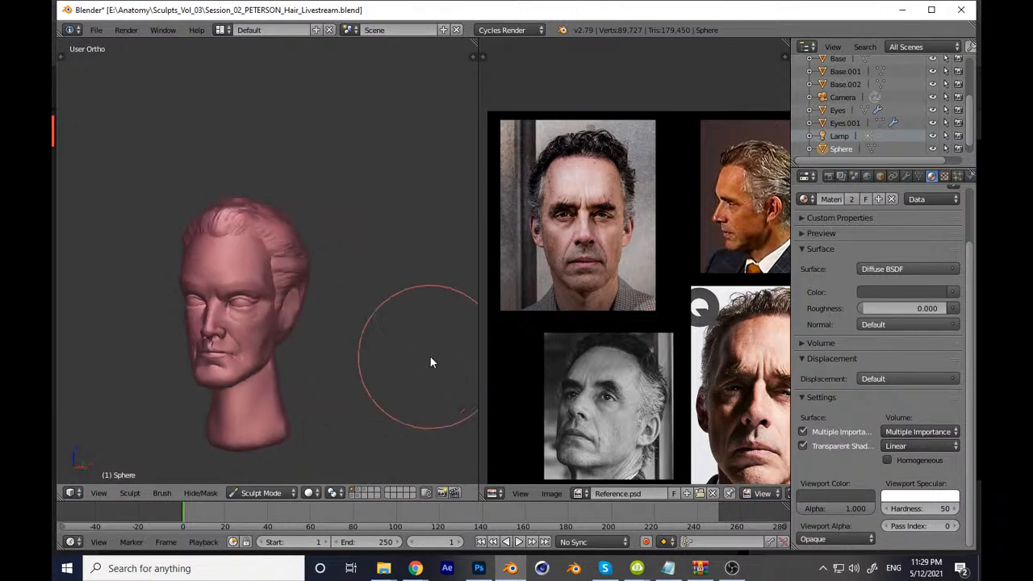
key(KP_1)
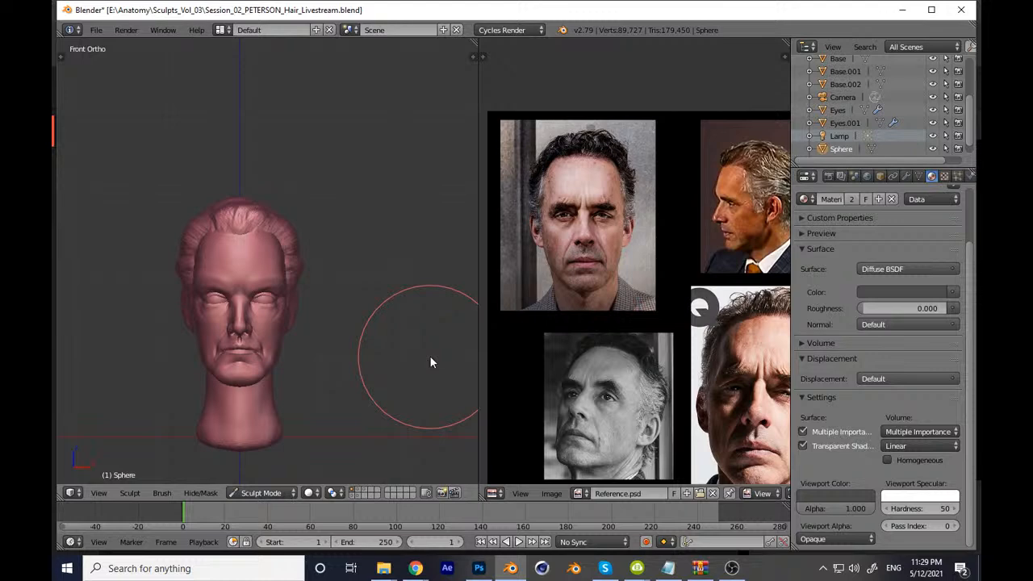
key(KP_3)
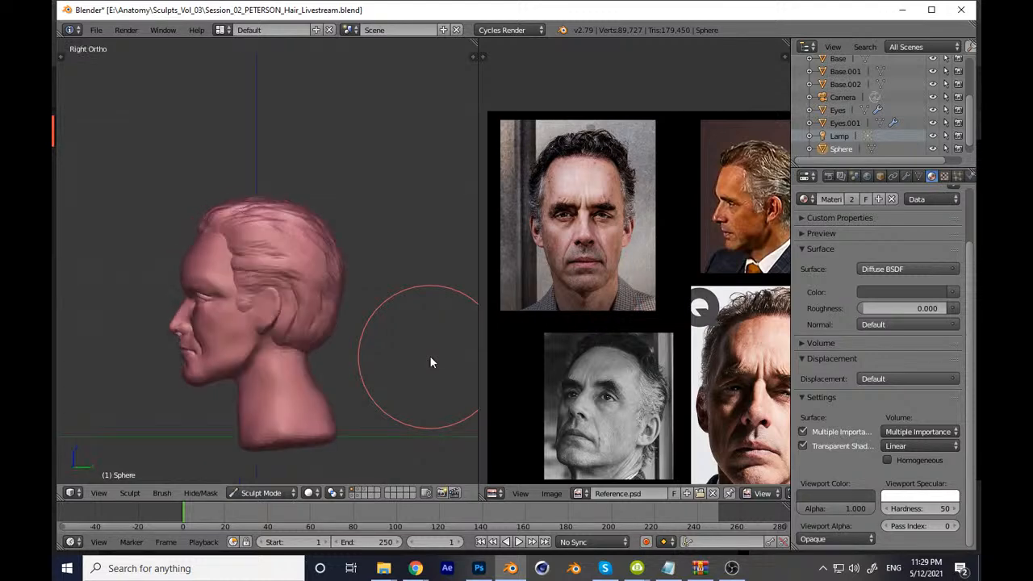
scroll(476, 286, up, 10)
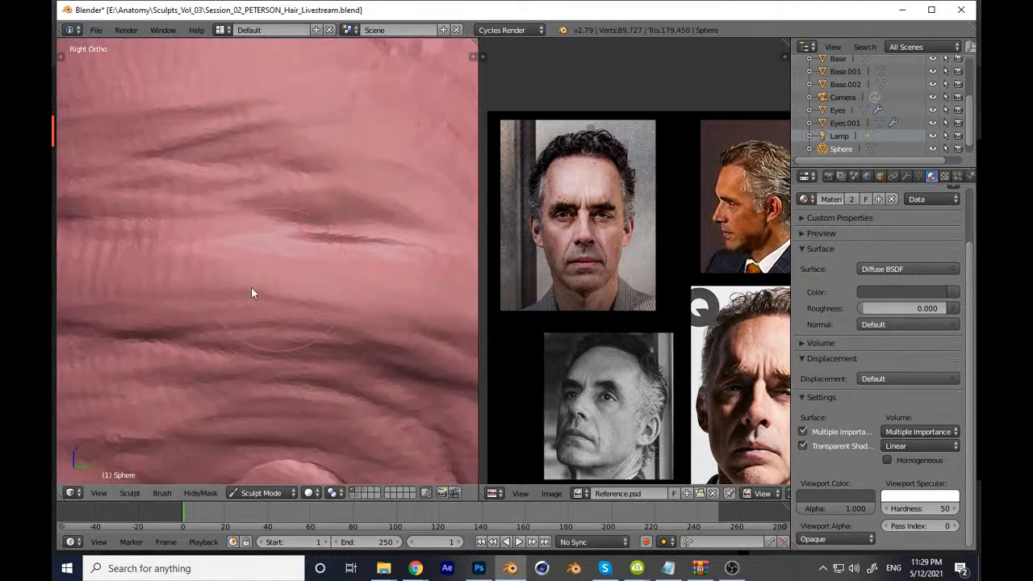
drag(255, 314, 460, 330)
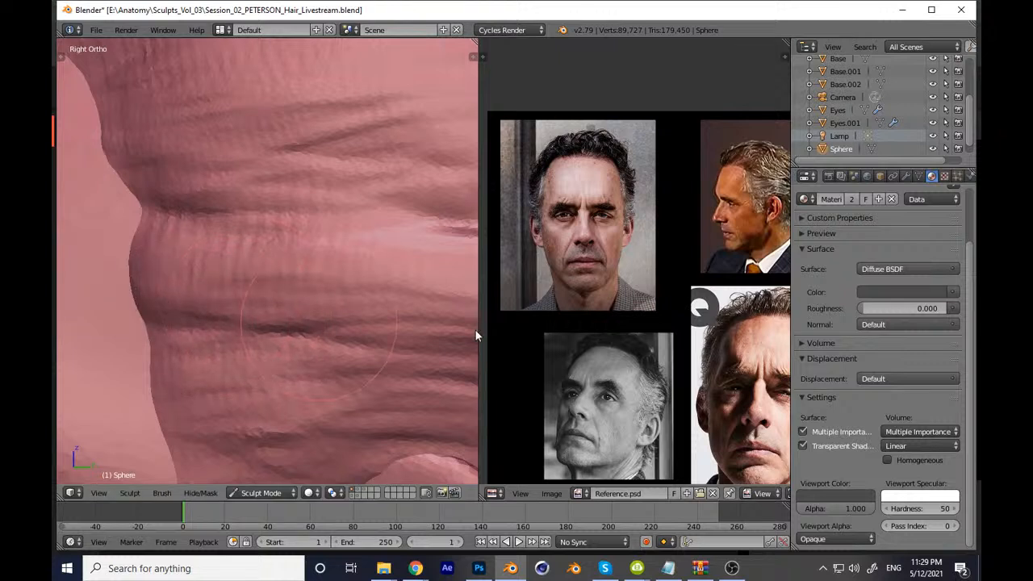
shift+middle_drag(339, 324, 217, 340)
scroll(217, 340, down, 1)
drag(158, 339, 426, 298)
mouse_move(303, 317)
mouse_down()
mouse_move(377, 292)
mouse_move(259, 288)
mouse_move(364, 293)
mouse_move(247, 311)
mouse_move(441, 327)
mouse_up()
Step: Sculpt strands curving down and back from above the ear toward the rear of the head
shift+middle_drag(335, 279, 234, 299)
drag(233, 299, 368, 369)
shift+middle_drag(310, 311, 305, 233)
mouse_move(251, 271)
mouse_down()
mouse_move(342, 278)
mouse_move(397, 337)
mouse_up()
mouse_move(219, 188)
mouse_down()
mouse_move(303, 209)
mouse_move(392, 295)
mouse_up()
key(KP_Decimal)
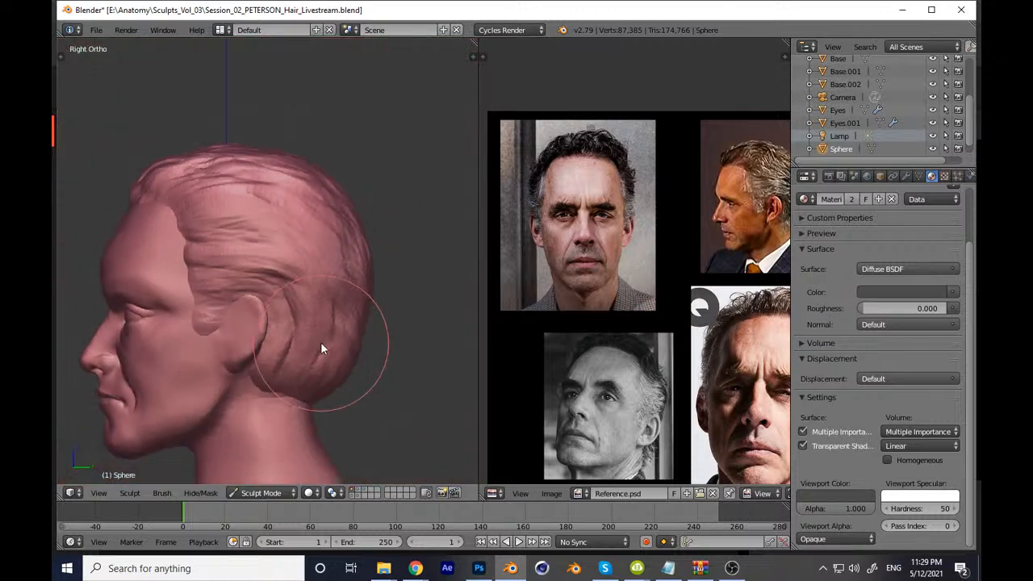
Step: Resize the brush, rework the side hair above the ear from several angles, and save the file over the existing one
key(KP_1)
ctrl+middle_drag(384, 294, 414, 250)
mouse_move(414, 250)
middle_down()
mouse_move(404, 266)
mouse_move(335, 293)
mouse_move(397, 239)
mouse_move(358, 258)
mouse_move(382, 253)
mouse_move(334, 245)
mouse_move(317, 253)
middle_up()
key(f)
click(329, 253)
mouse_move(427, 451)
mouse_down()
mouse_move(420, 270)
mouse_move(350, 234)
mouse_move(260, 233)
mouse_up()
mouse_move(259, 233)
middle_down()
mouse_move(300, 234)
mouse_move(356, 270)
mouse_move(281, 276)
middle_up()
mouse_move(235, 285)
mouse_down()
mouse_move(164, 269)
mouse_move(228, 216)
mouse_up()
middle_drag(363, 261, 313, 198)
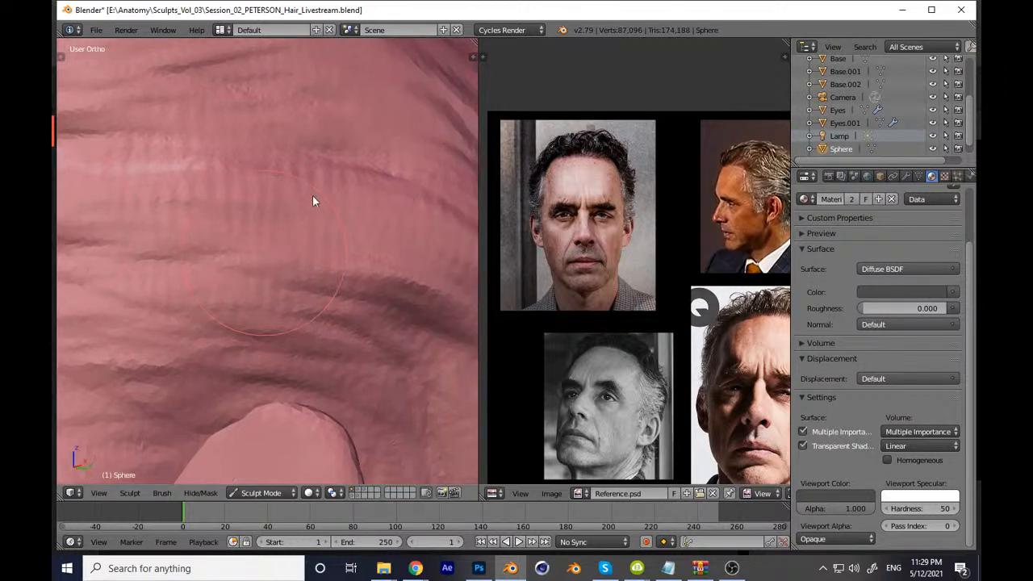
key(KP_1)
scroll(395, 373, down, 10)
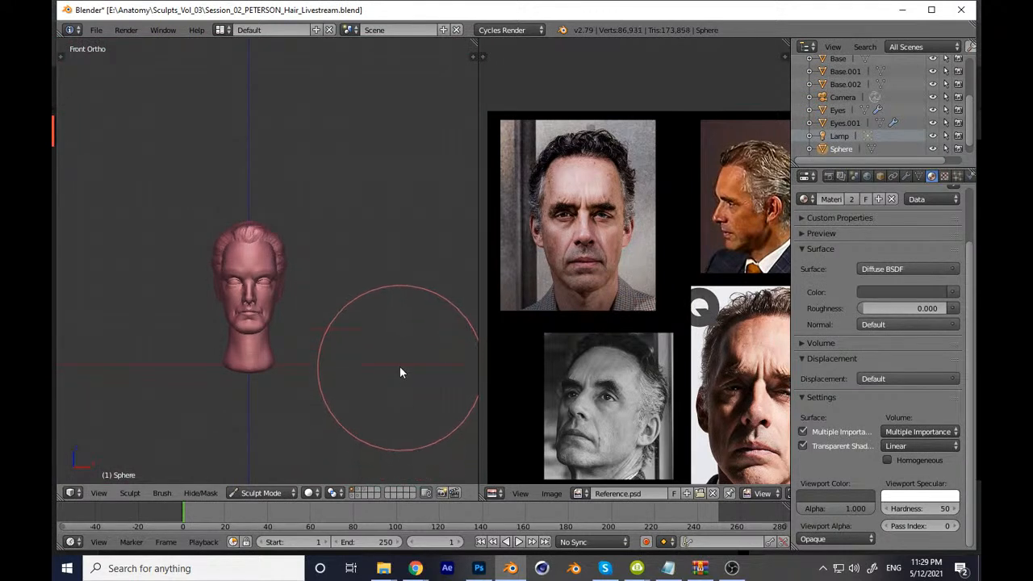
key(ctrl+s)
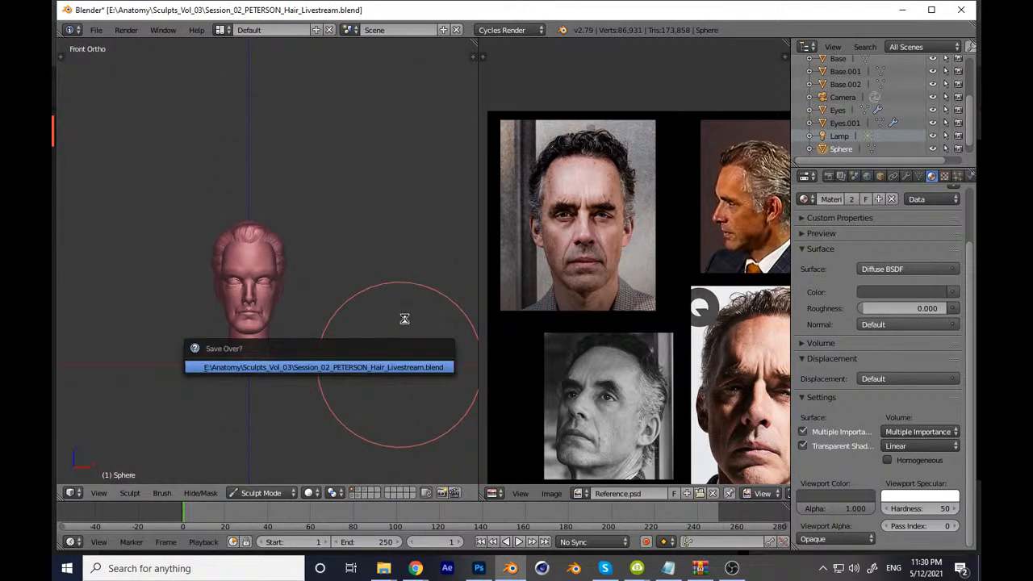
Step: Add short horizontal strands along the side hair and one long strand sweeping toward the back of the head
scroll(427, 238, up, 6)
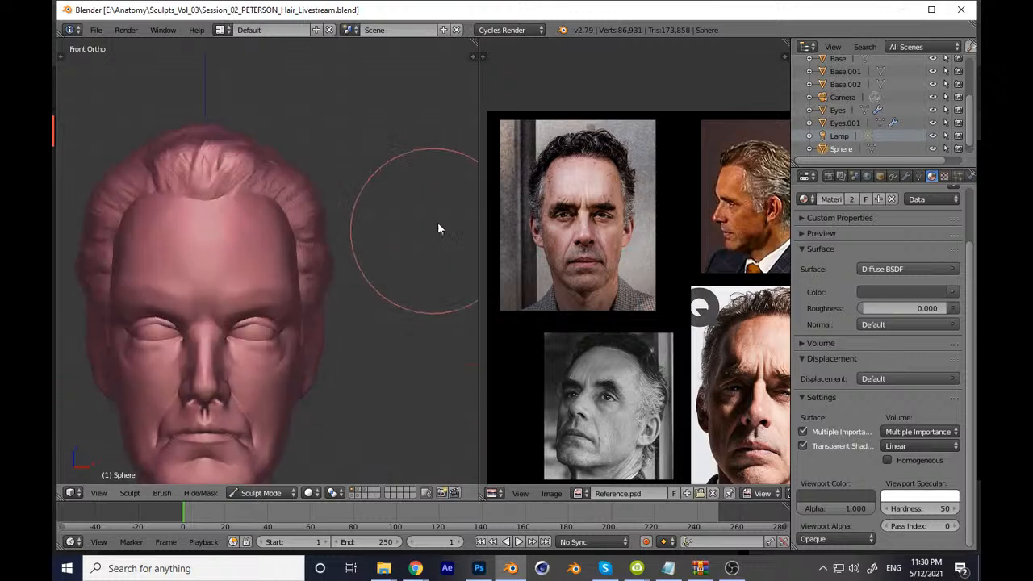
middle_drag(406, 255, 308, 274)
scroll(244, 258, up, 3)
shift+middle_drag(243, 258, 293, 275)
scroll(292, 274, up, 3)
mouse_move(293, 274)
mouse_down()
mouse_move(256, 264)
mouse_move(400, 274)
mouse_up()
drag(279, 292, 411, 293)
drag(226, 307, 356, 310)
shift+middle_drag(312, 309, 134, 349)
mouse_move(174, 360)
mouse_down()
mouse_move(382, 376)
mouse_move(451, 304)
mouse_up()
scroll(428, 319, down, 8)
mouse_move(416, 327)
middle_down()
mouse_move(339, 302)
mouse_move(355, 320)
mouse_move(388, 316)
mouse_move(328, 323)
mouse_move(277, 380)
mouse_move(322, 404)
mouse_move(384, 361)
mouse_move(398, 305)
mouse_move(397, 420)
mouse_move(357, 342)
middle_up()
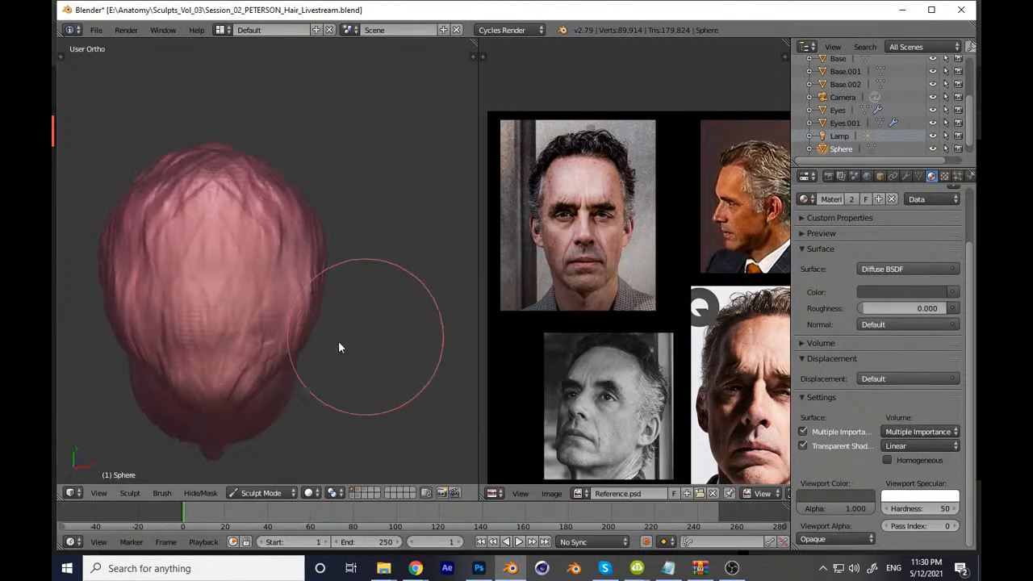
Step: Sculpt lengthwise strands along the side of the crown from above and check the head from the front
scroll(239, 299, up, 5)
middle_drag(239, 298, 289, 276)
drag(292, 366, 303, 386)
drag(318, 244, 349, 380)
drag(386, 191, 407, 368)
scroll(404, 323, down, 7)
middle_drag(392, 356, 253, 387)
key(KP_1)
Step: Refine the side hair between the temple and the ear with short horizontal strokes
scroll(323, 288, up, 8)
scroll(300, 306, up, 2)
middle_drag(299, 306, 277, 282)
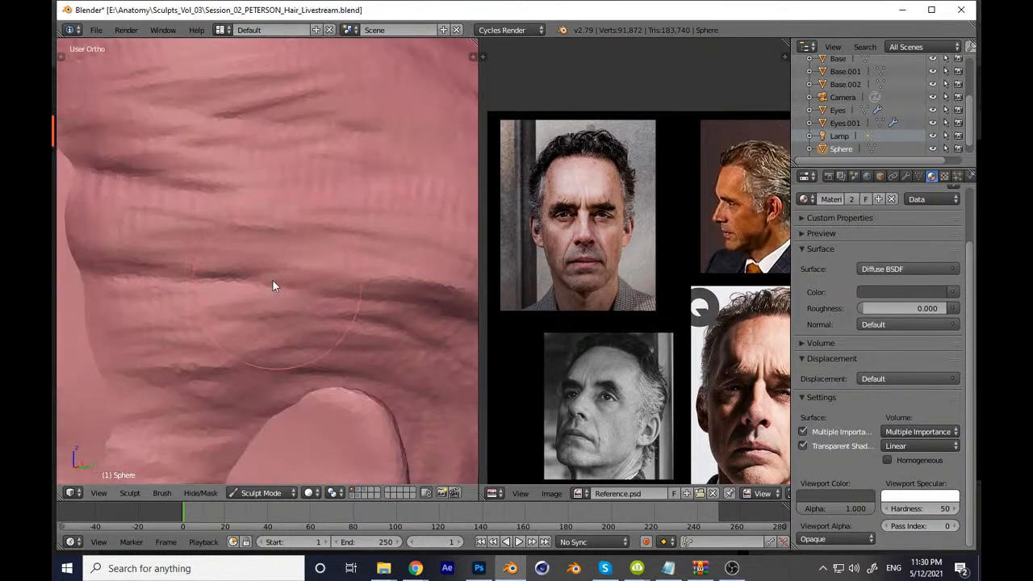
scroll(186, 276, up, 1)
shift+middle_drag(172, 264, 283, 331)
scroll(283, 331, up, 1)
drag(187, 304, 339, 315)
drag(202, 320, 362, 330)
mouse_move(316, 358)
shift+middle_down()
mouse_move(283, 360)
mouse_move(258, 333)
shift+middle_up()
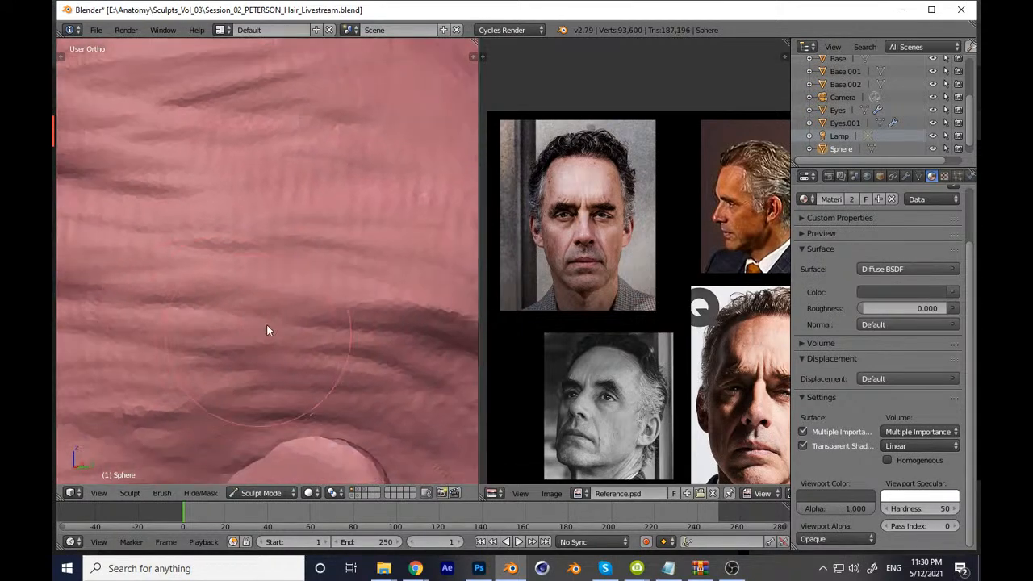
drag(249, 300, 358, 285)
shift+middle_drag(324, 252, 252, 274)
Step: Adjust the brush size and stroke longer strands above the ear toward the back, checking the result from the front
key(f)
click(250, 273)
drag(254, 291, 395, 339)
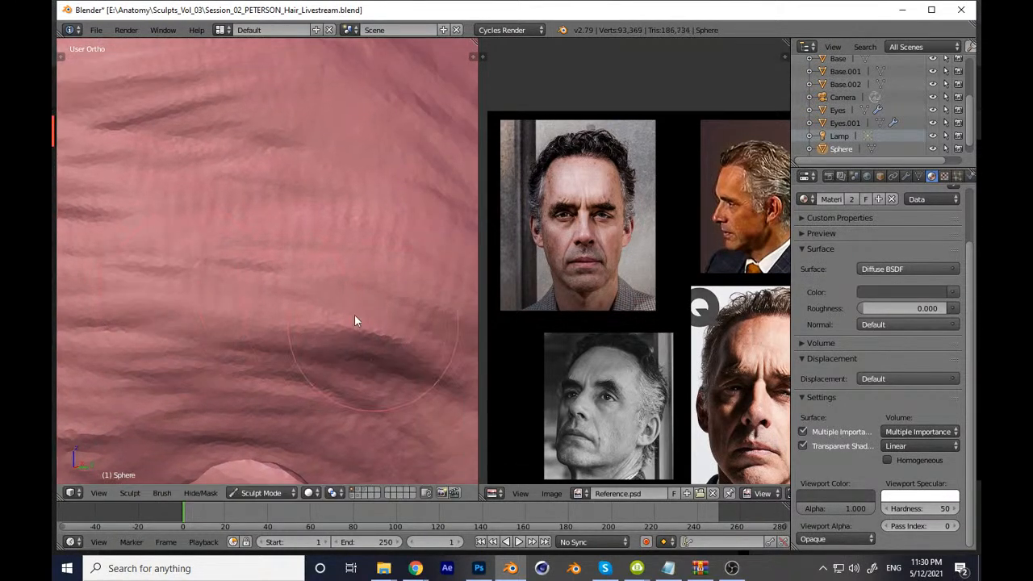
drag(253, 282, 388, 311)
drag(194, 303, 421, 317)
drag(181, 257, 380, 213)
scroll(346, 299, down, 4)
key(KP_1)
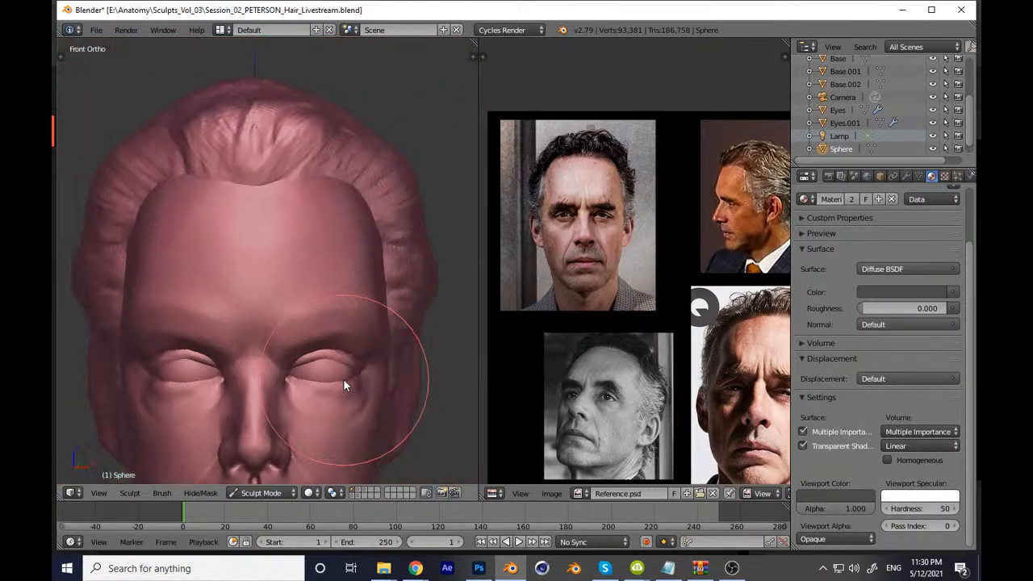
Step: Push the bulging side hair silhouette slightly inward in the front view with a large Grab brush
shift+middle_drag(404, 352, 270, 354)
scroll(317, 294, up, 5)
key(g)
key(f)
click(404, 274)
key(f)
click(417, 274)
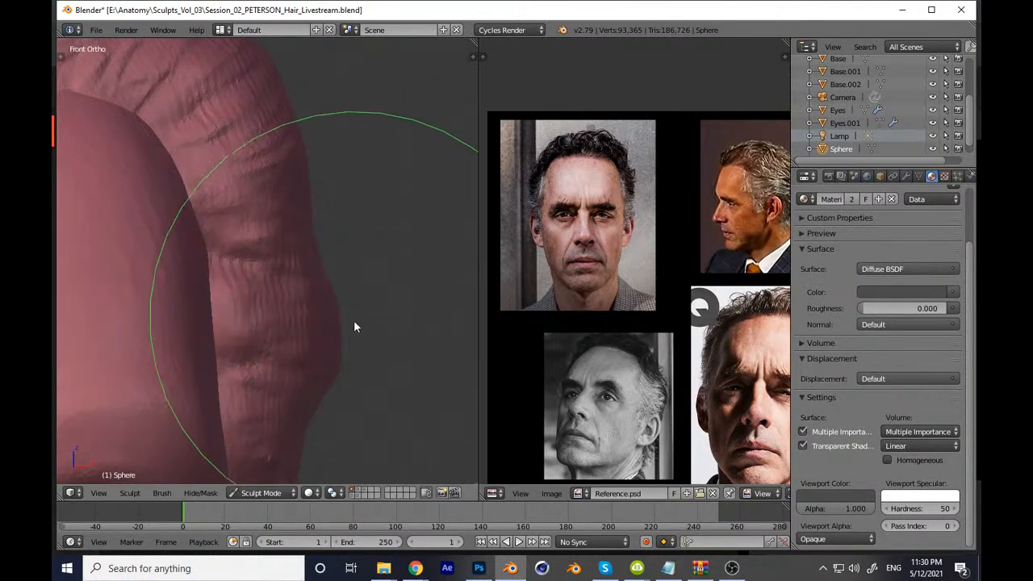
drag(339, 342, 327, 343)
mouse_move(328, 343)
middle_down()
mouse_move(358, 392)
mouse_move(214, 376)
mouse_move(264, 390)
mouse_move(286, 353)
mouse_move(378, 353)
middle_up()
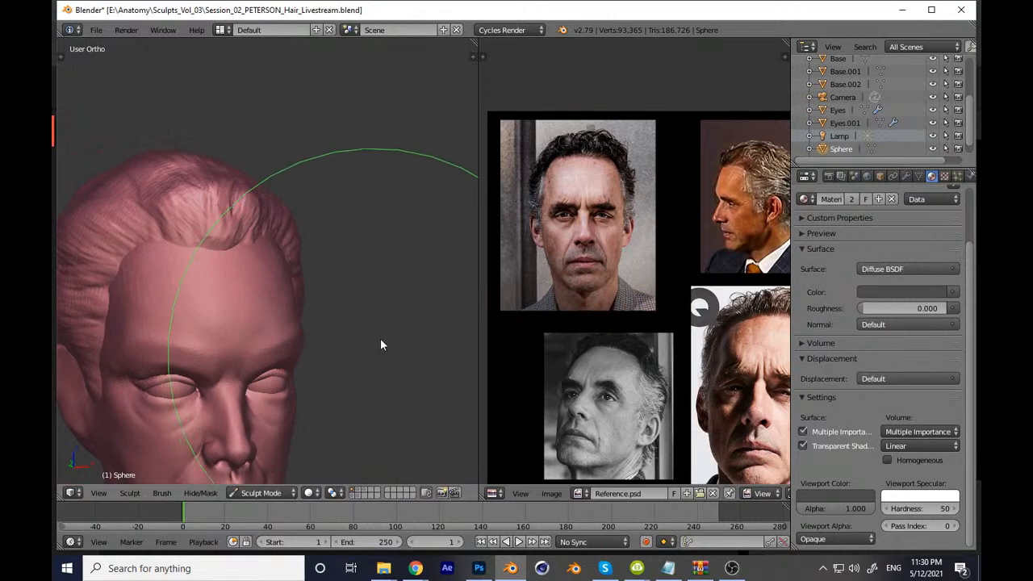
Step: Examine the whole head from several angles and save the file over the existing one
scroll(381, 339, down, 6)
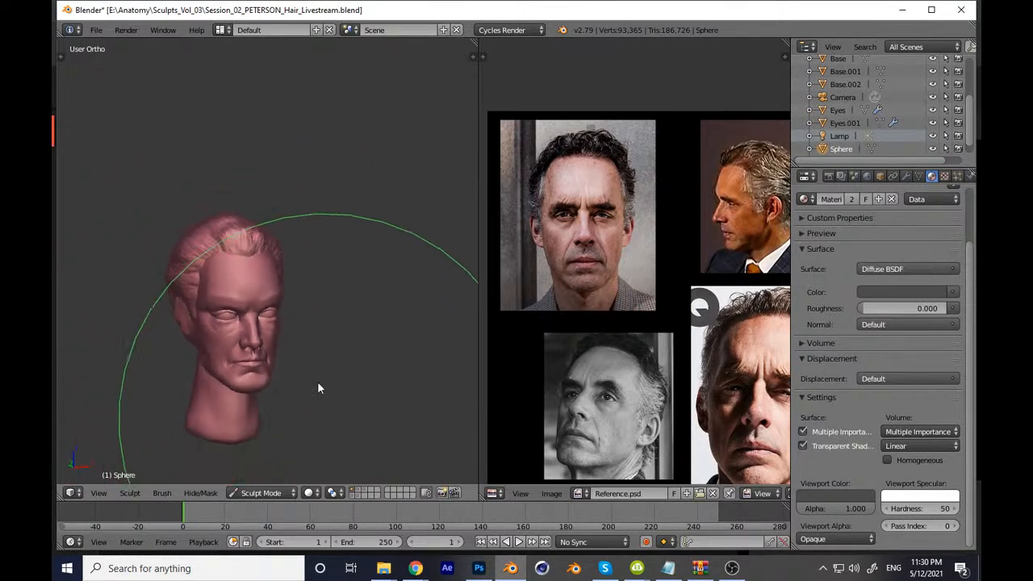
middle_drag(293, 380, 349, 389)
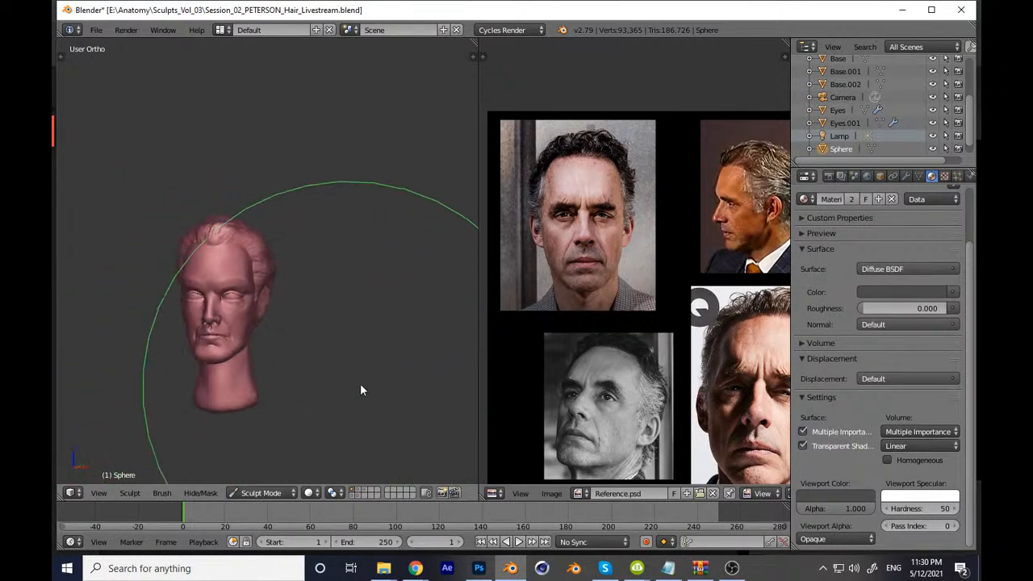
key(ctrl+s)
key(Return)
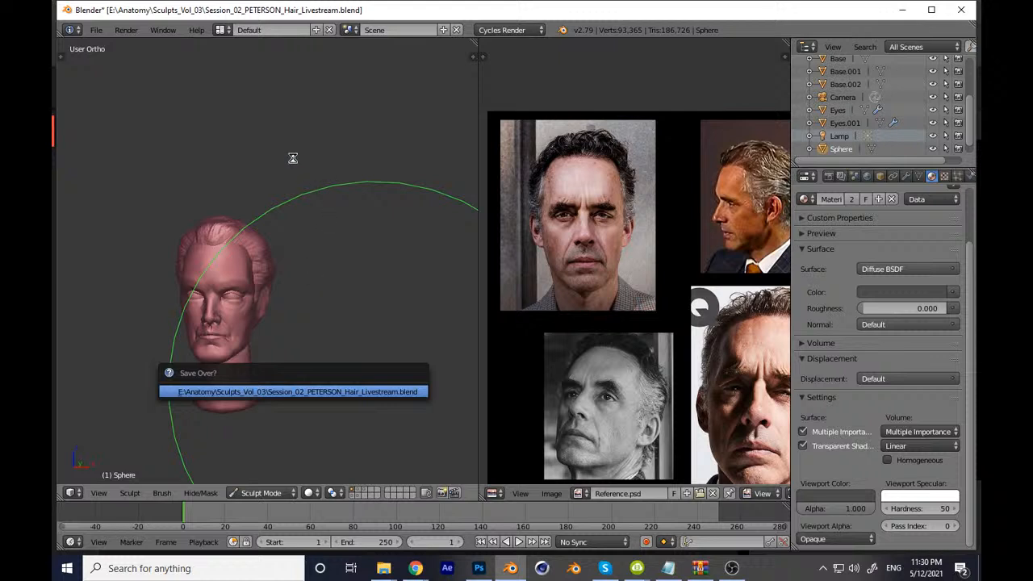
middle_drag(355, 258, 232, 323)
key(KP_3)
key(KP_1)
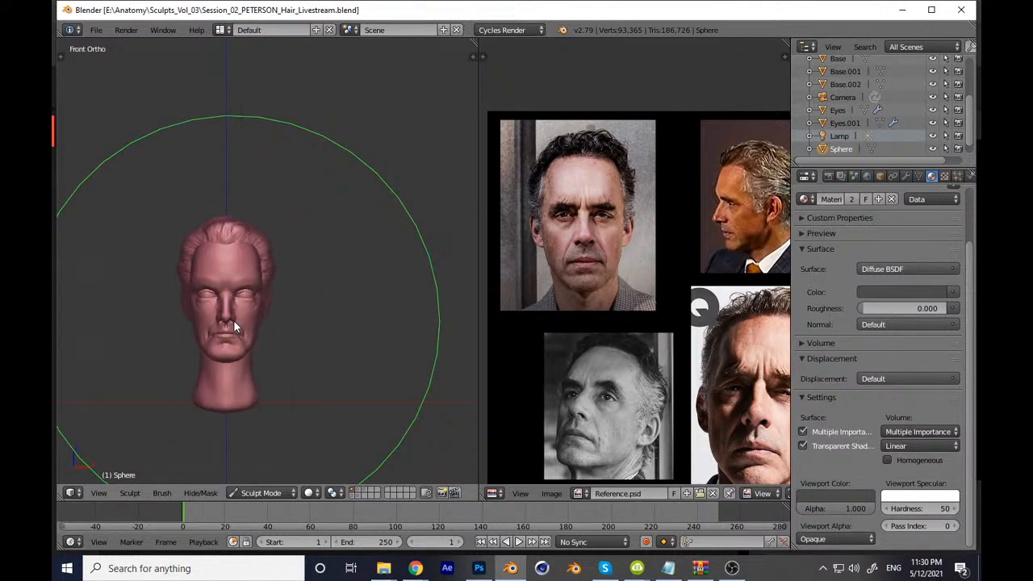
Step: Resize the Grab brush and pull the side hair contour further inward in the front view
scroll(391, 304, up, 10)
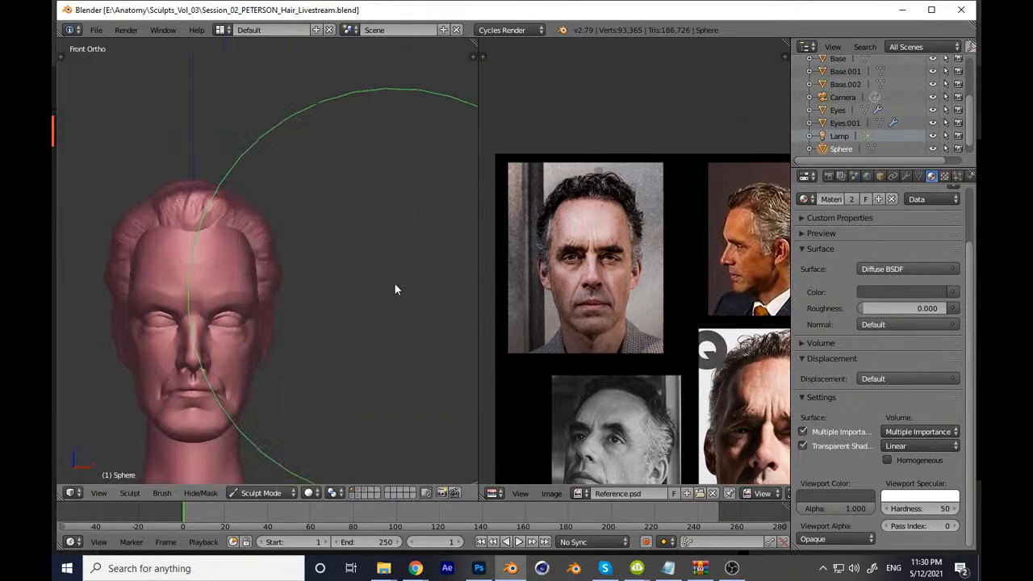
scroll(300, 317, up, 1)
key(f)
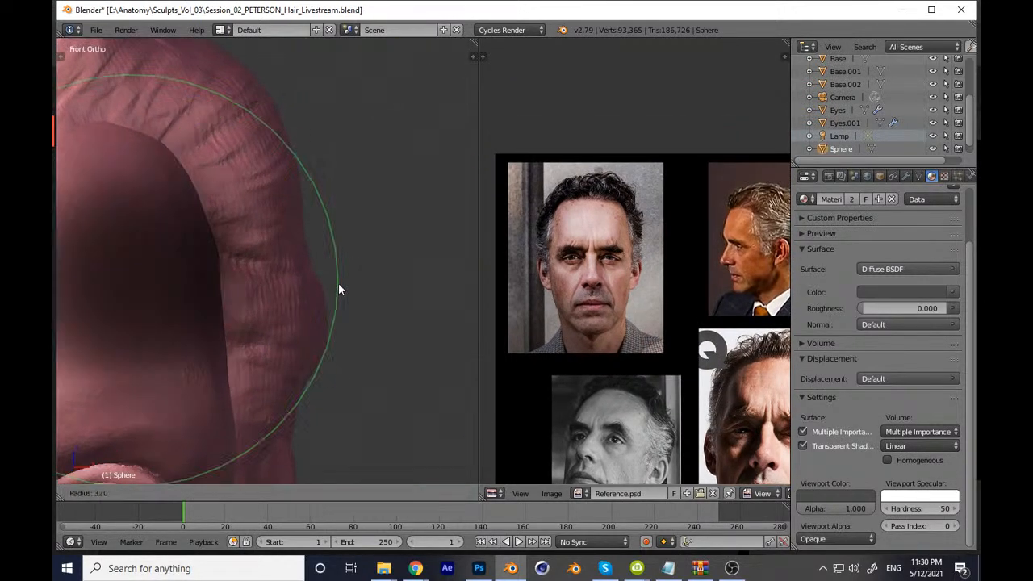
click(342, 283)
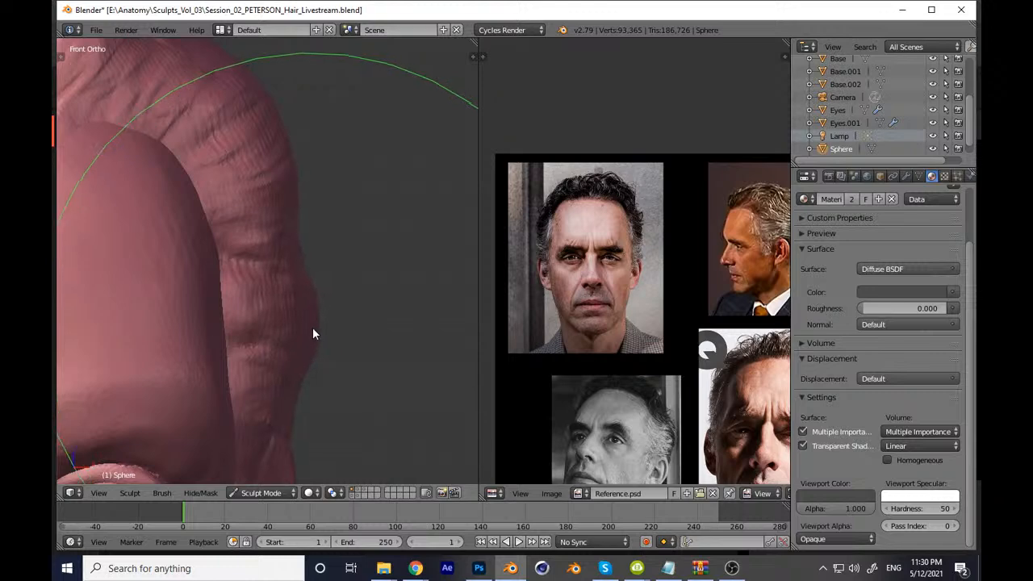
scroll(311, 327, down, 8)
Step: Inspect the hair mesh on its own and return to the full head in the front view
click(360, 496)
mouse_move(328, 390)
shift+middle_down()
mouse_move(416, 189)
mouse_move(369, 342)
mouse_move(346, 330)
mouse_move(283, 339)
mouse_move(314, 321)
mouse_move(346, 384)
shift+middle_up()
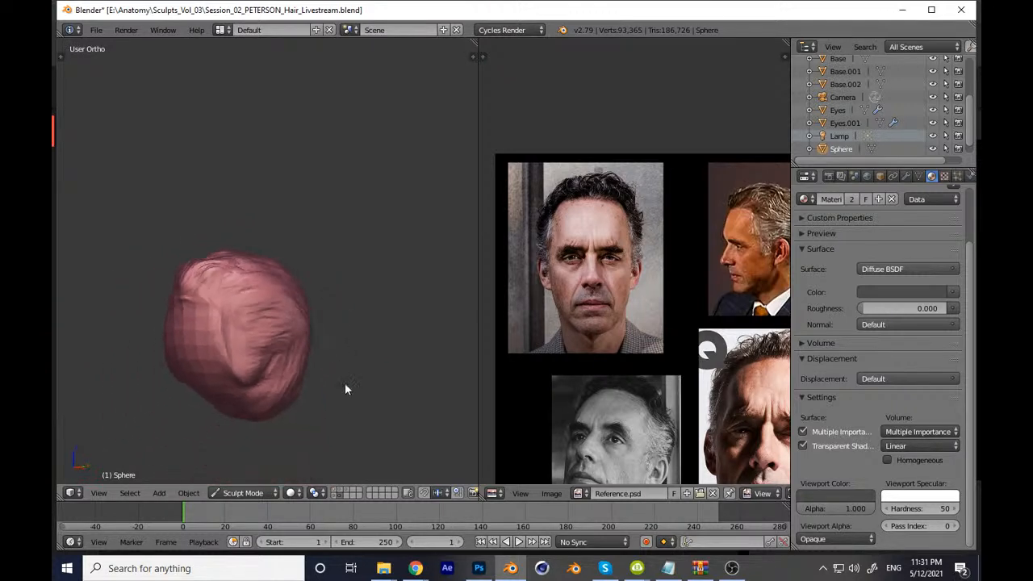
click(334, 490)
scroll(346, 331, down, 2)
mouse_move(339, 295)
shift+middle_down()
mouse_move(335, 378)
mouse_move(344, 391)
mouse_move(361, 387)
shift+middle_up()
key(KP_1)
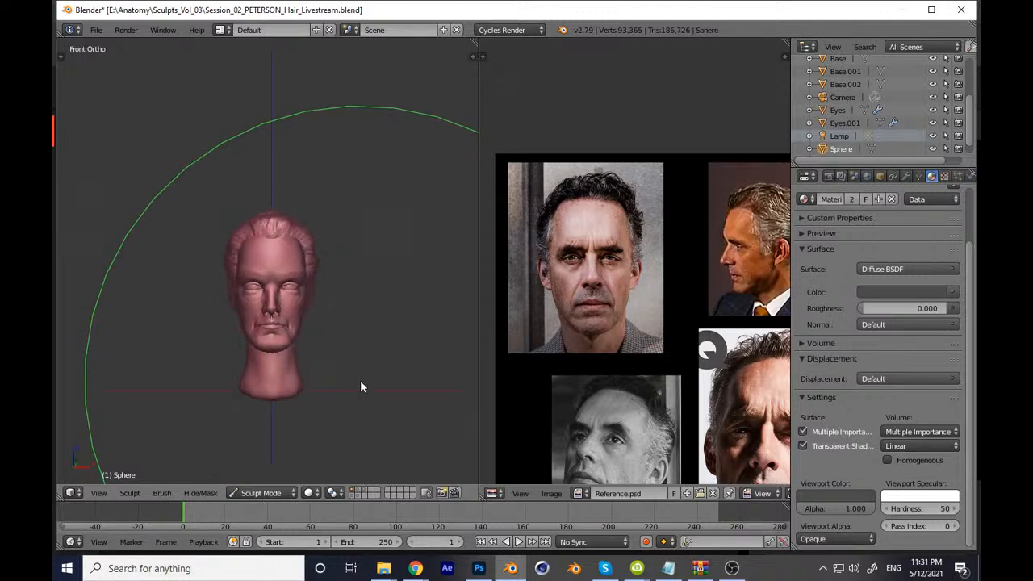
Step: Turn off the red matcap shading so the head displays with its regular shading
key(n)
key(n)
key(n)
click(396, 348)
key(n)
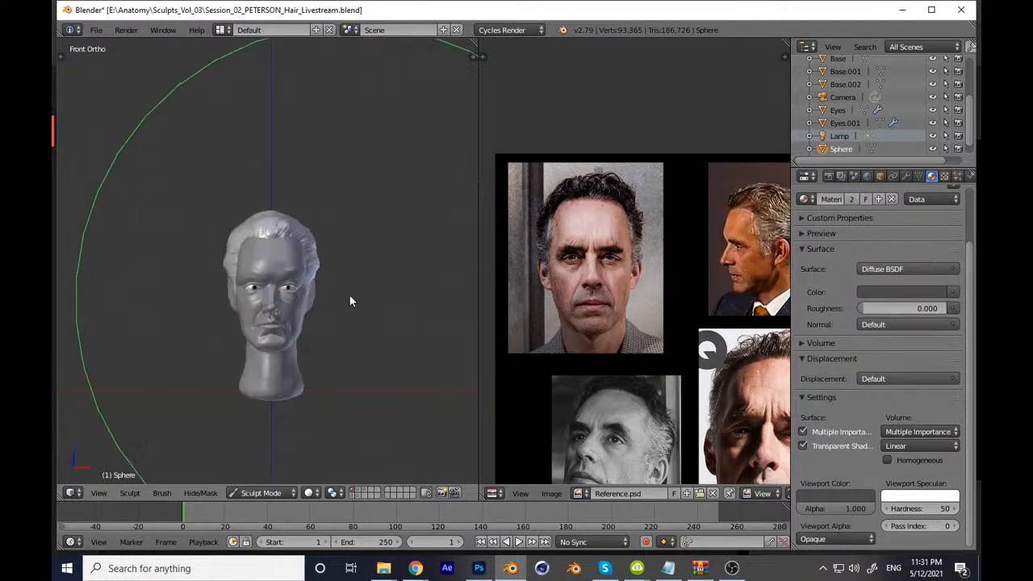
Step: Switch the hair mesh from Sculpt Mode to Object Mode and save the file
click(260, 493)
click(279, 476)
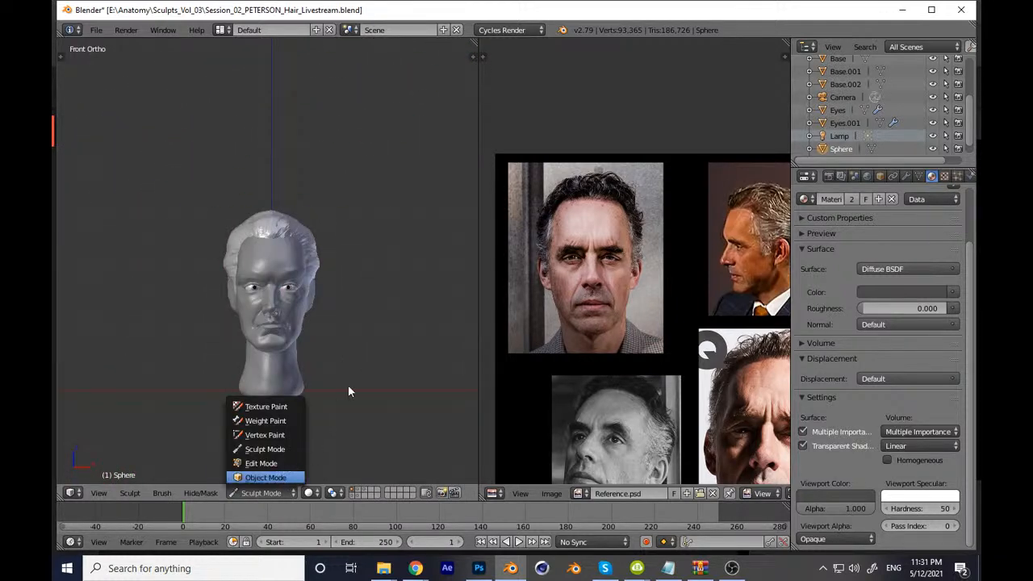
key(ctrl+s)
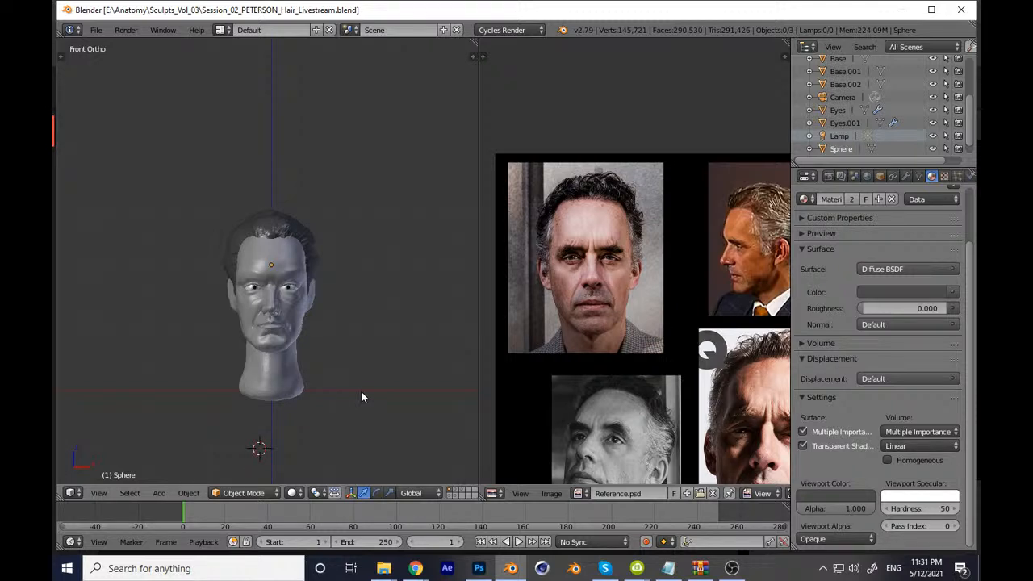
Step: Enlarge the front reference photo, check the shaded head in profile, and save the file over the existing one
scroll(527, 367, up, 2)
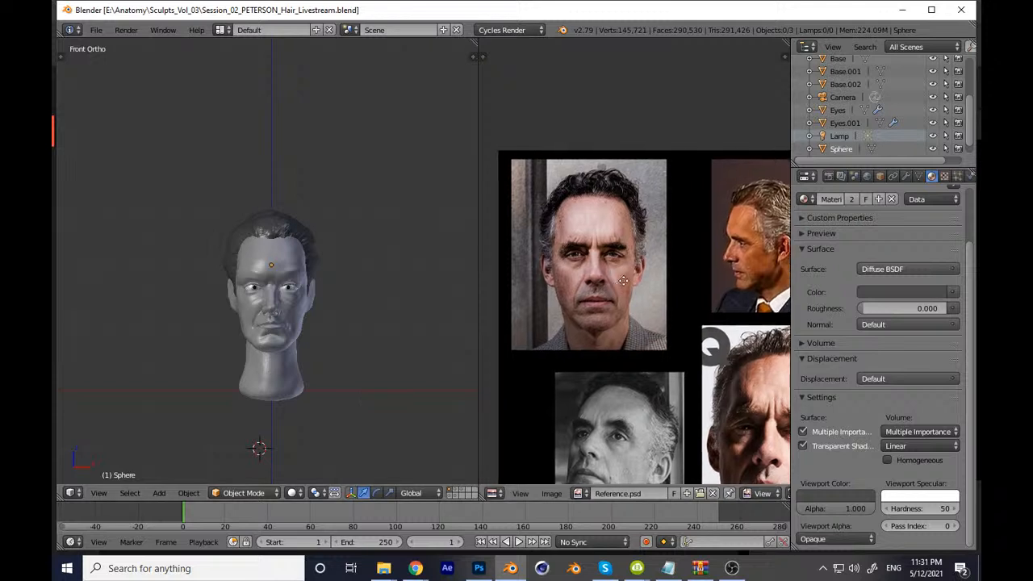
middle_drag(420, 387, 261, 431)
key(ctrl+s)
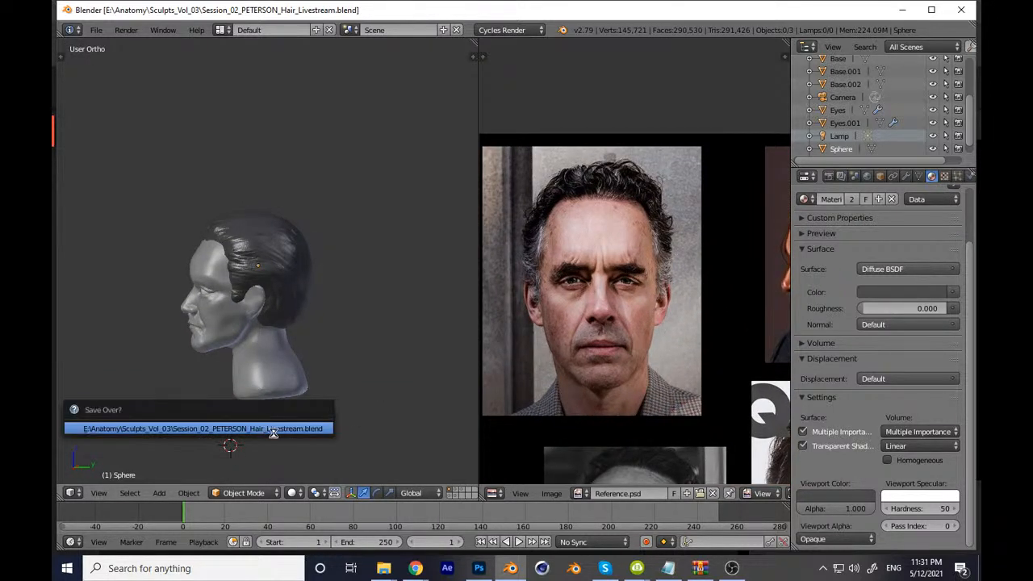
click(273, 430)
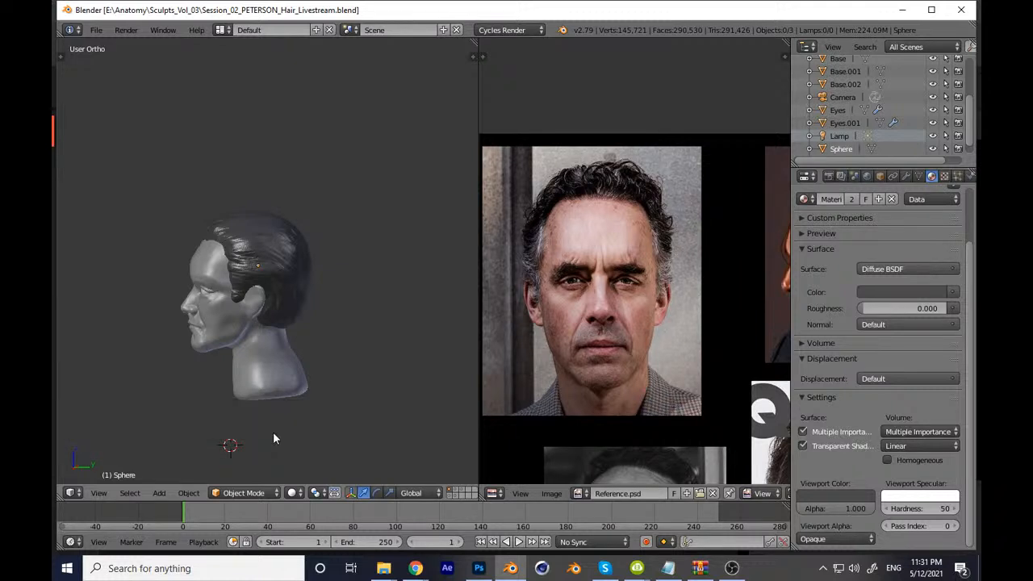
middle_drag(273, 439, 270, 391)
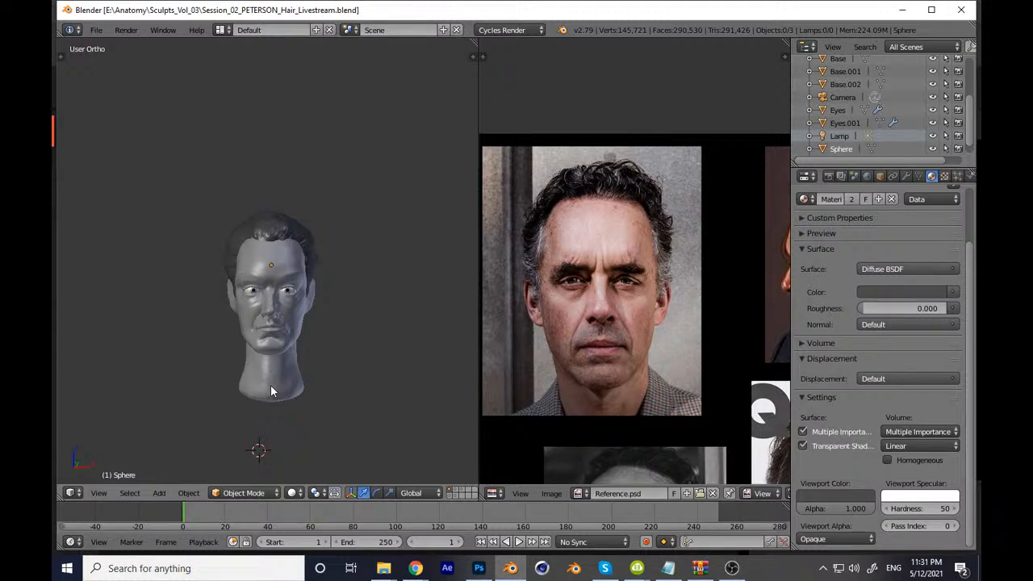
Step: Line up the enlarged head beside the front reference photo for comparison and save the file from the front view
middle_drag(542, 303, 440, 317)
middle_drag(504, 327, 604, 325)
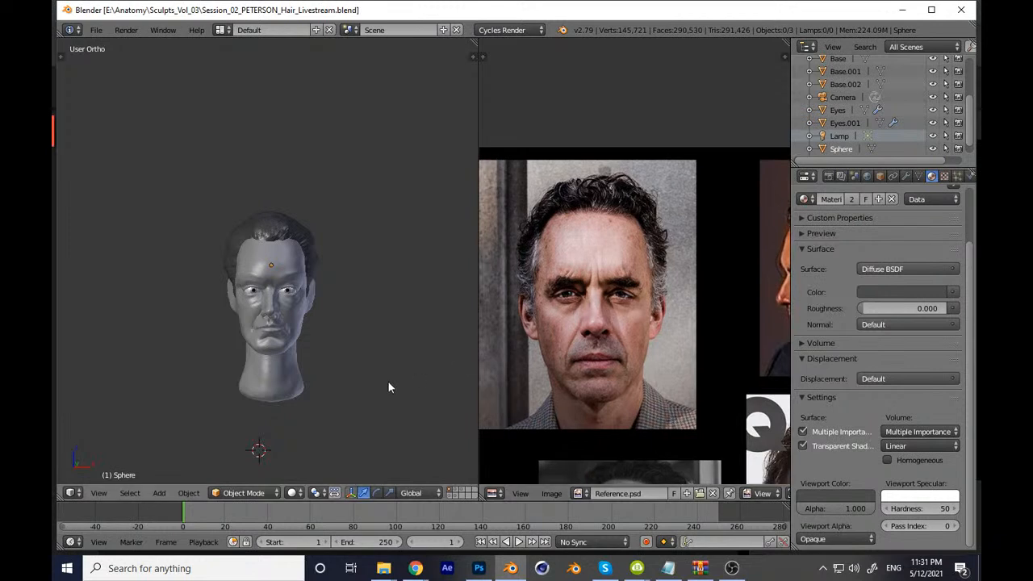
scroll(417, 381, up, 5)
scroll(363, 314, down, 2)
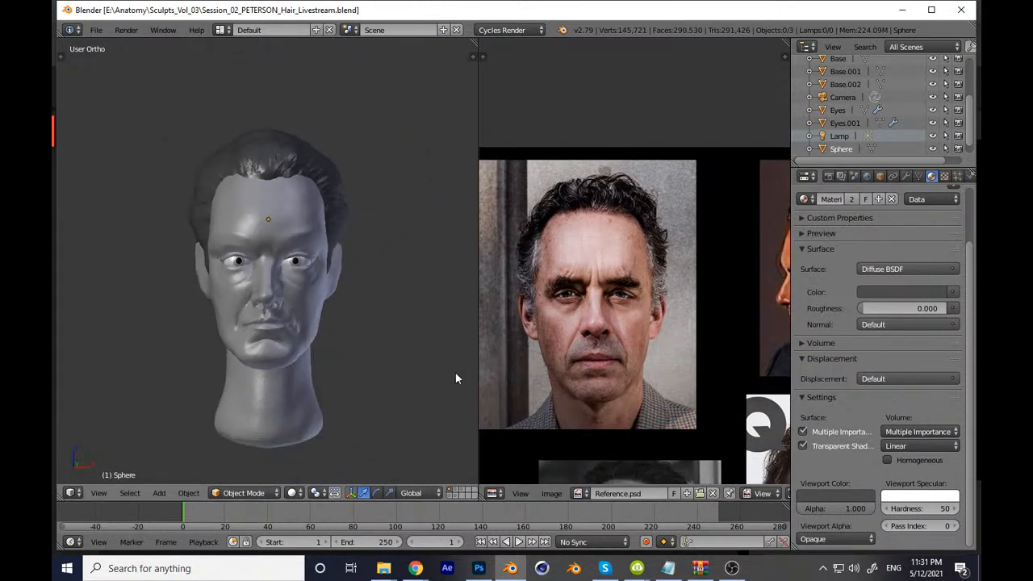
middle_drag(505, 370, 501, 375)
ctrl+middle_drag(380, 385, 377, 376)
middle_drag(377, 376, 374, 371)
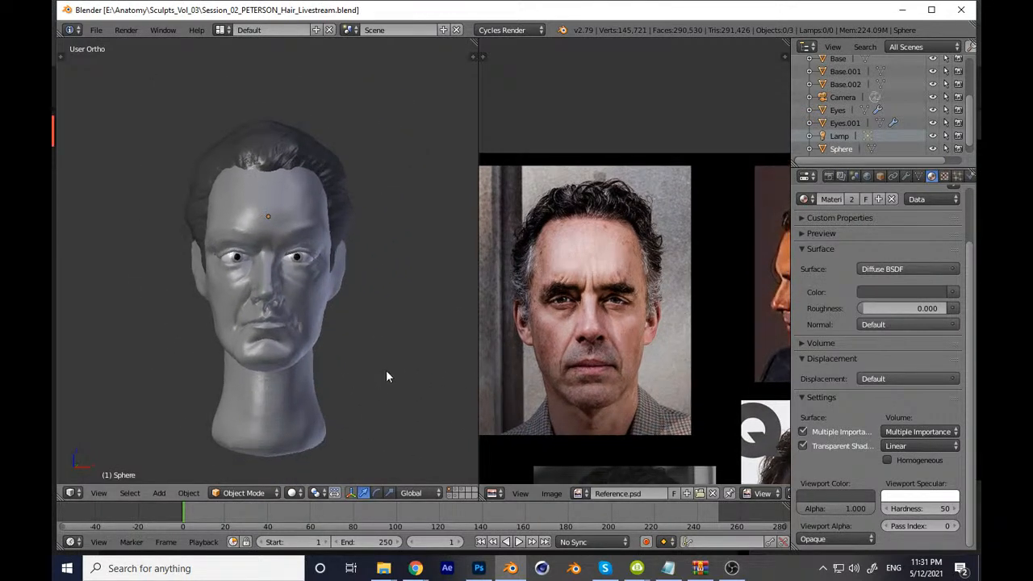
key(KP_1)
key(ctrl+s)
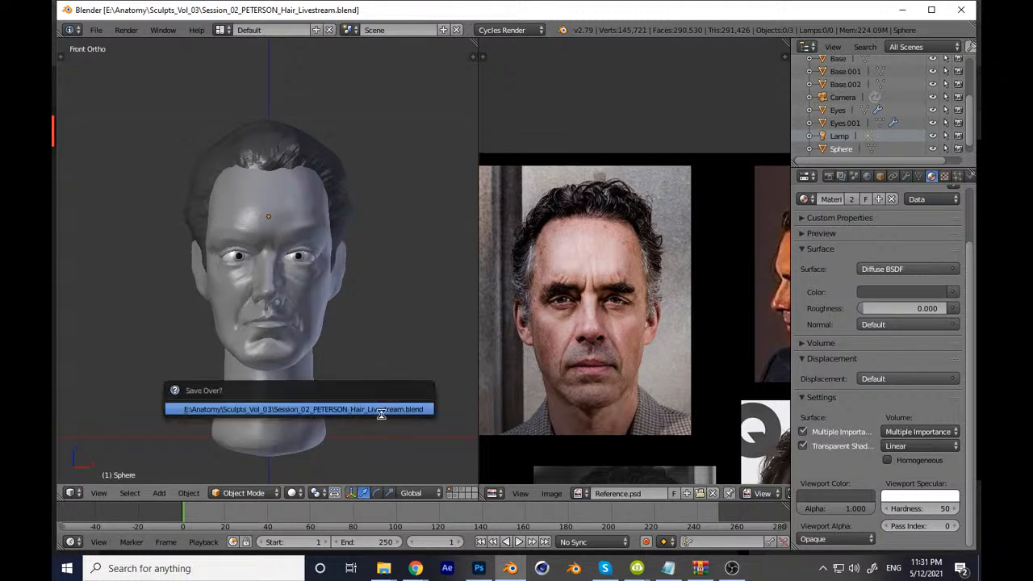